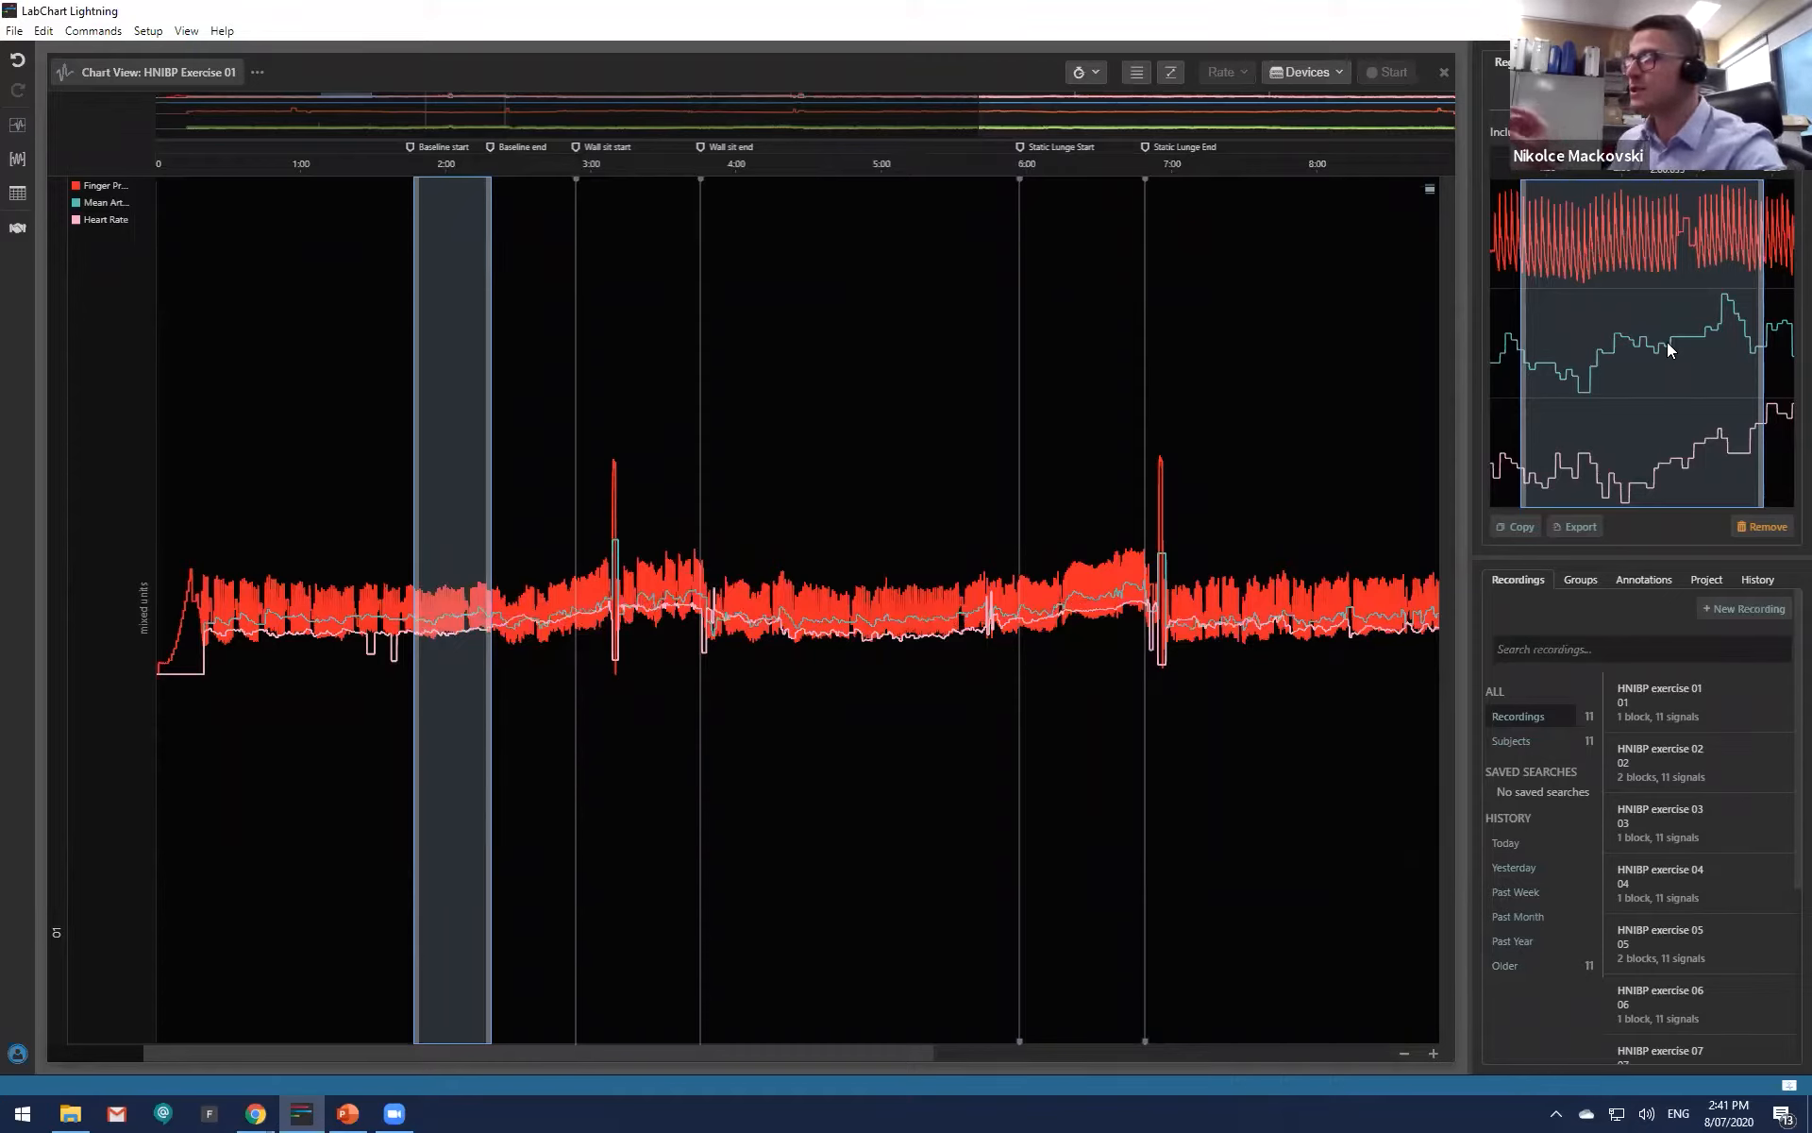
Step: Examine the selected region's signals in the region preview at different zoom levels
scroll(1678, 335, down, 2)
scroll(1678, 334, down, 3)
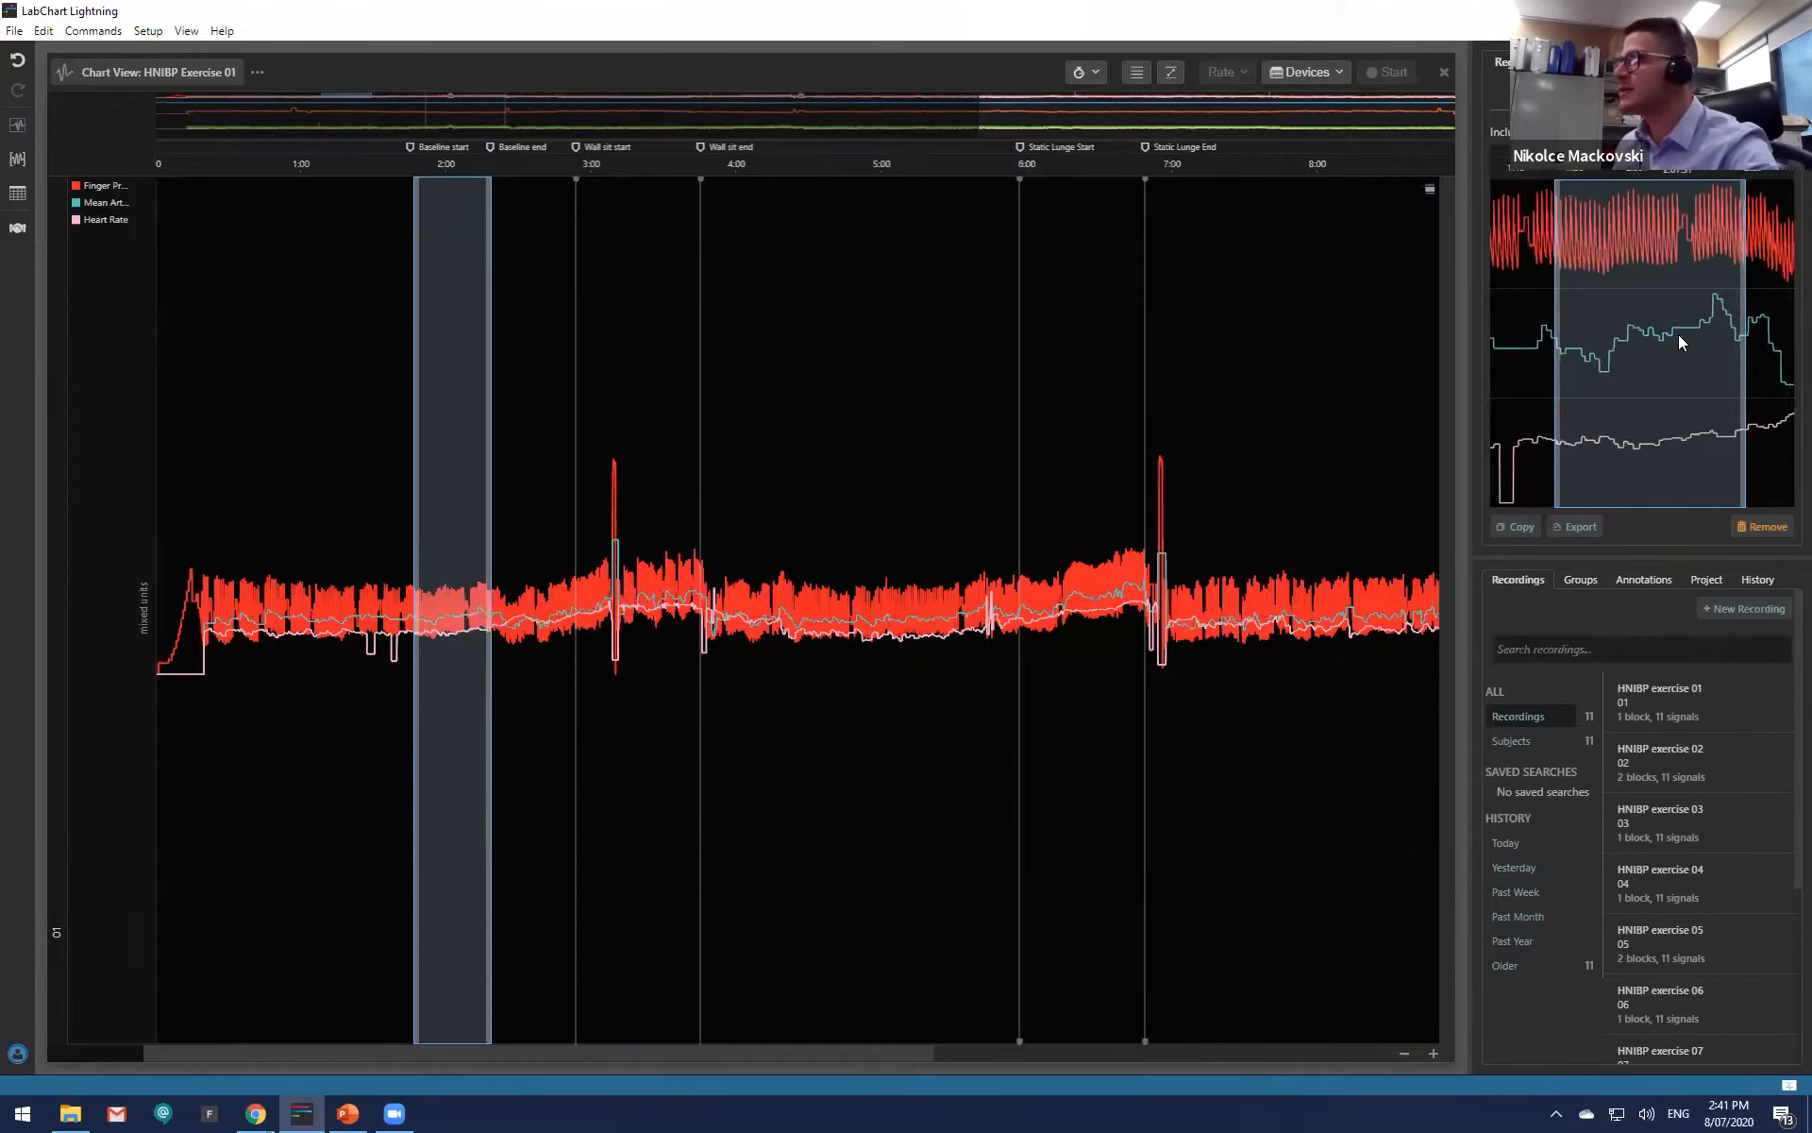
scroll(1668, 295, up, 4)
scroll(1639, 355, down, 5)
scroll(1638, 357, up, 2)
scroll(1631, 369, down, 1)
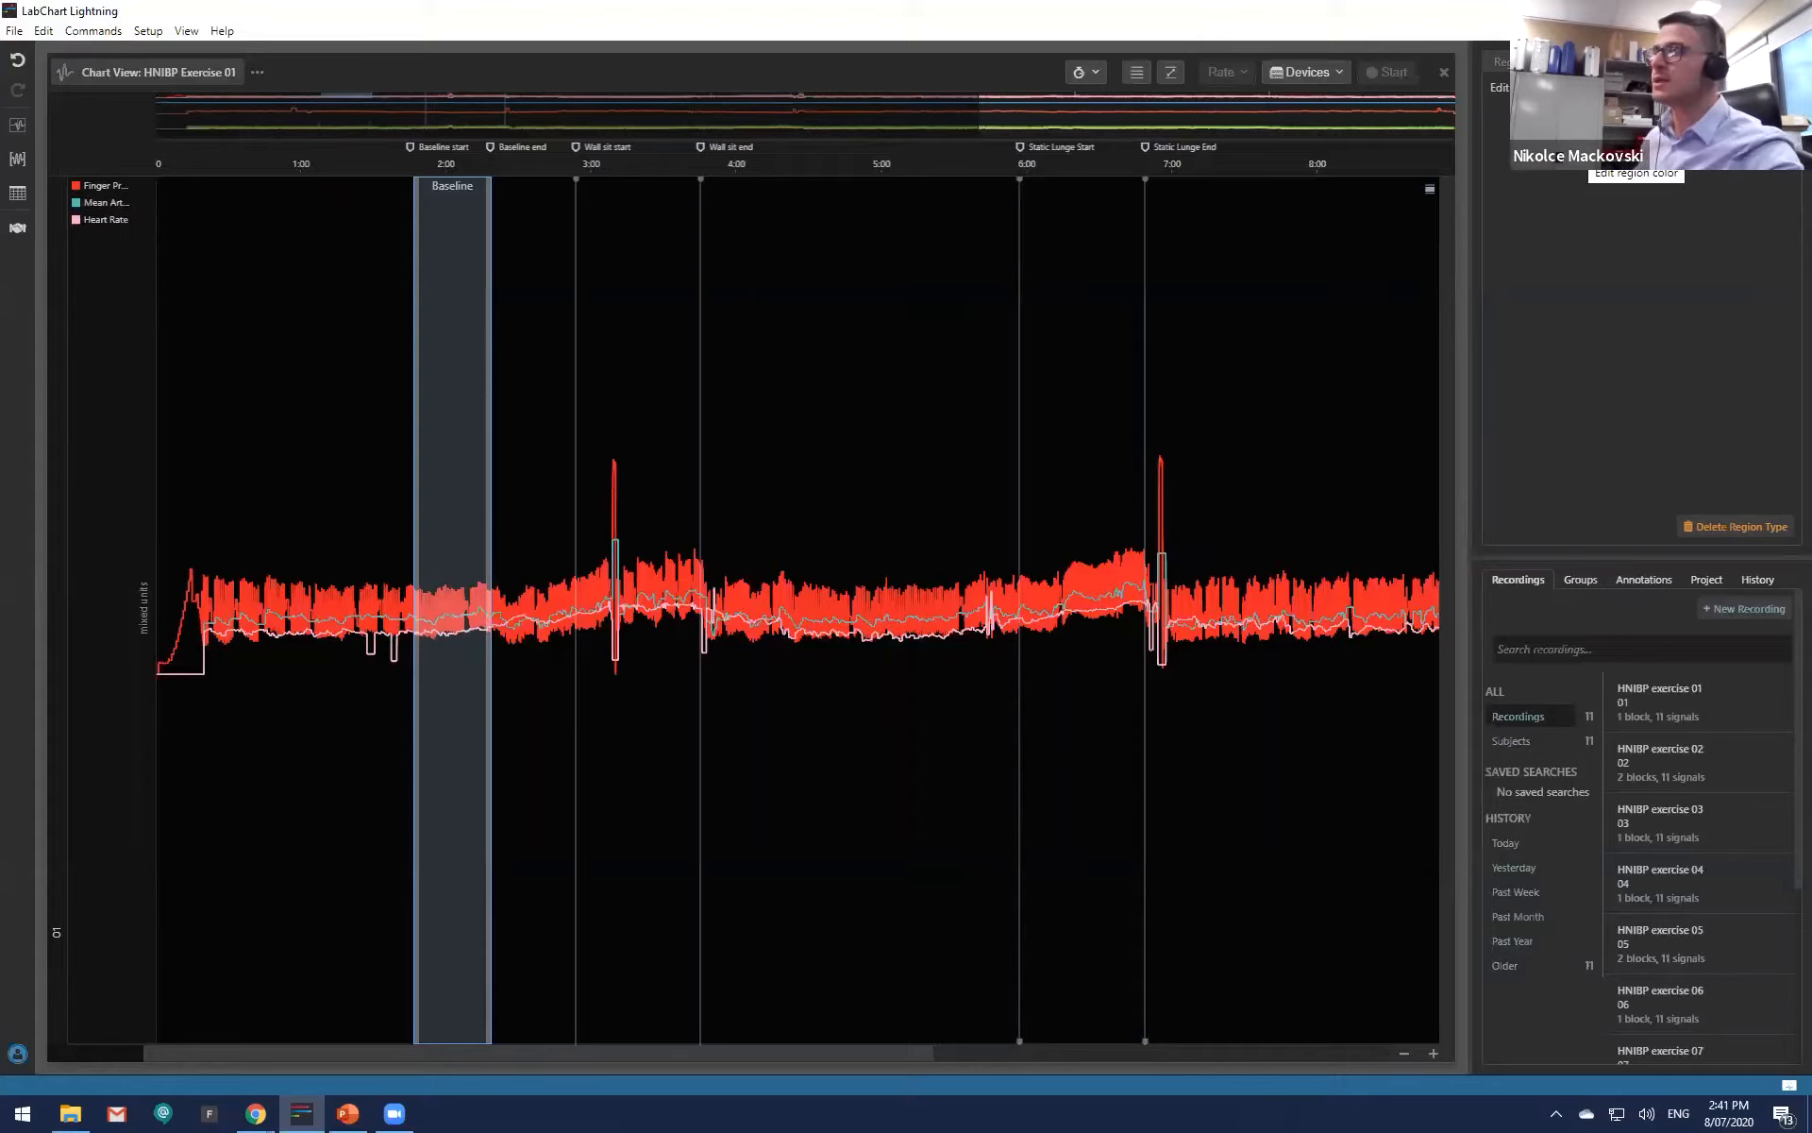
Step: Set the colour of the Baseline region type to yellow and view it across the whole recording
click(1596, 147)
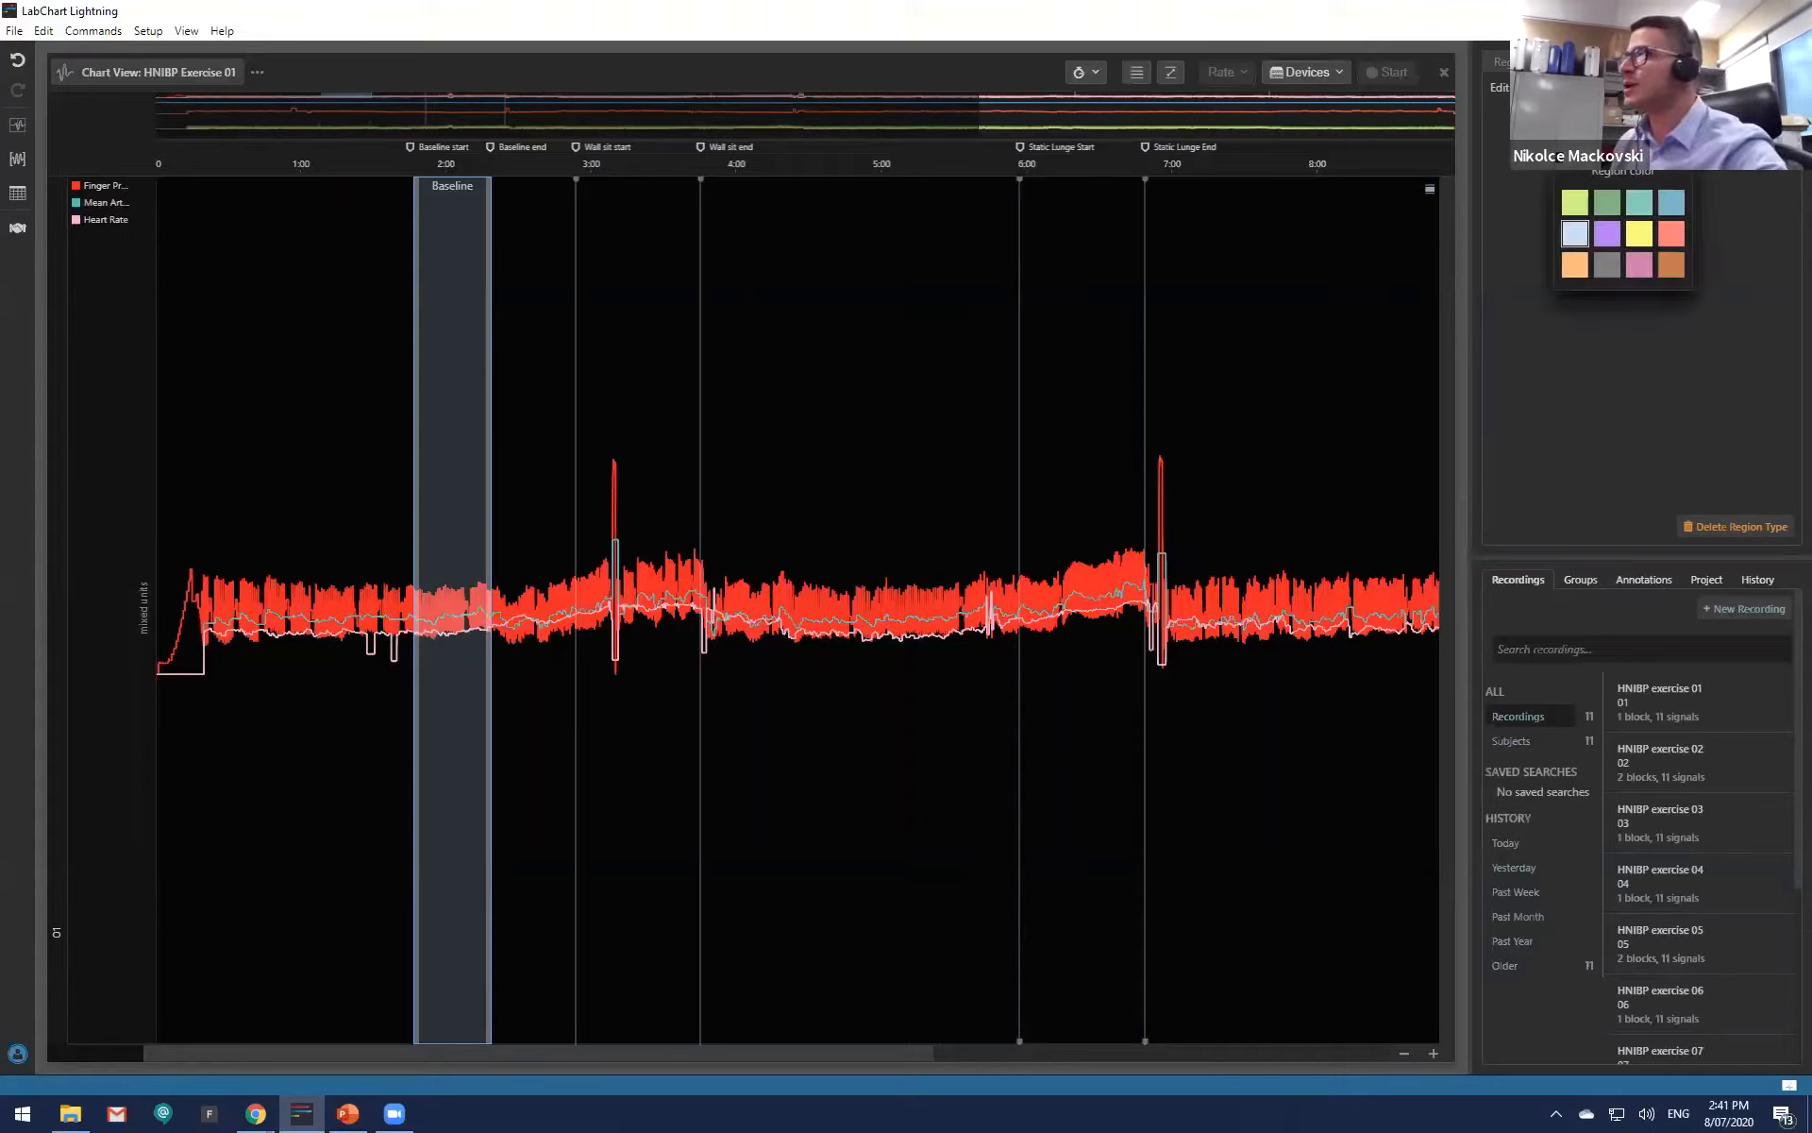
click(1643, 242)
scroll(479, 666, down, 5)
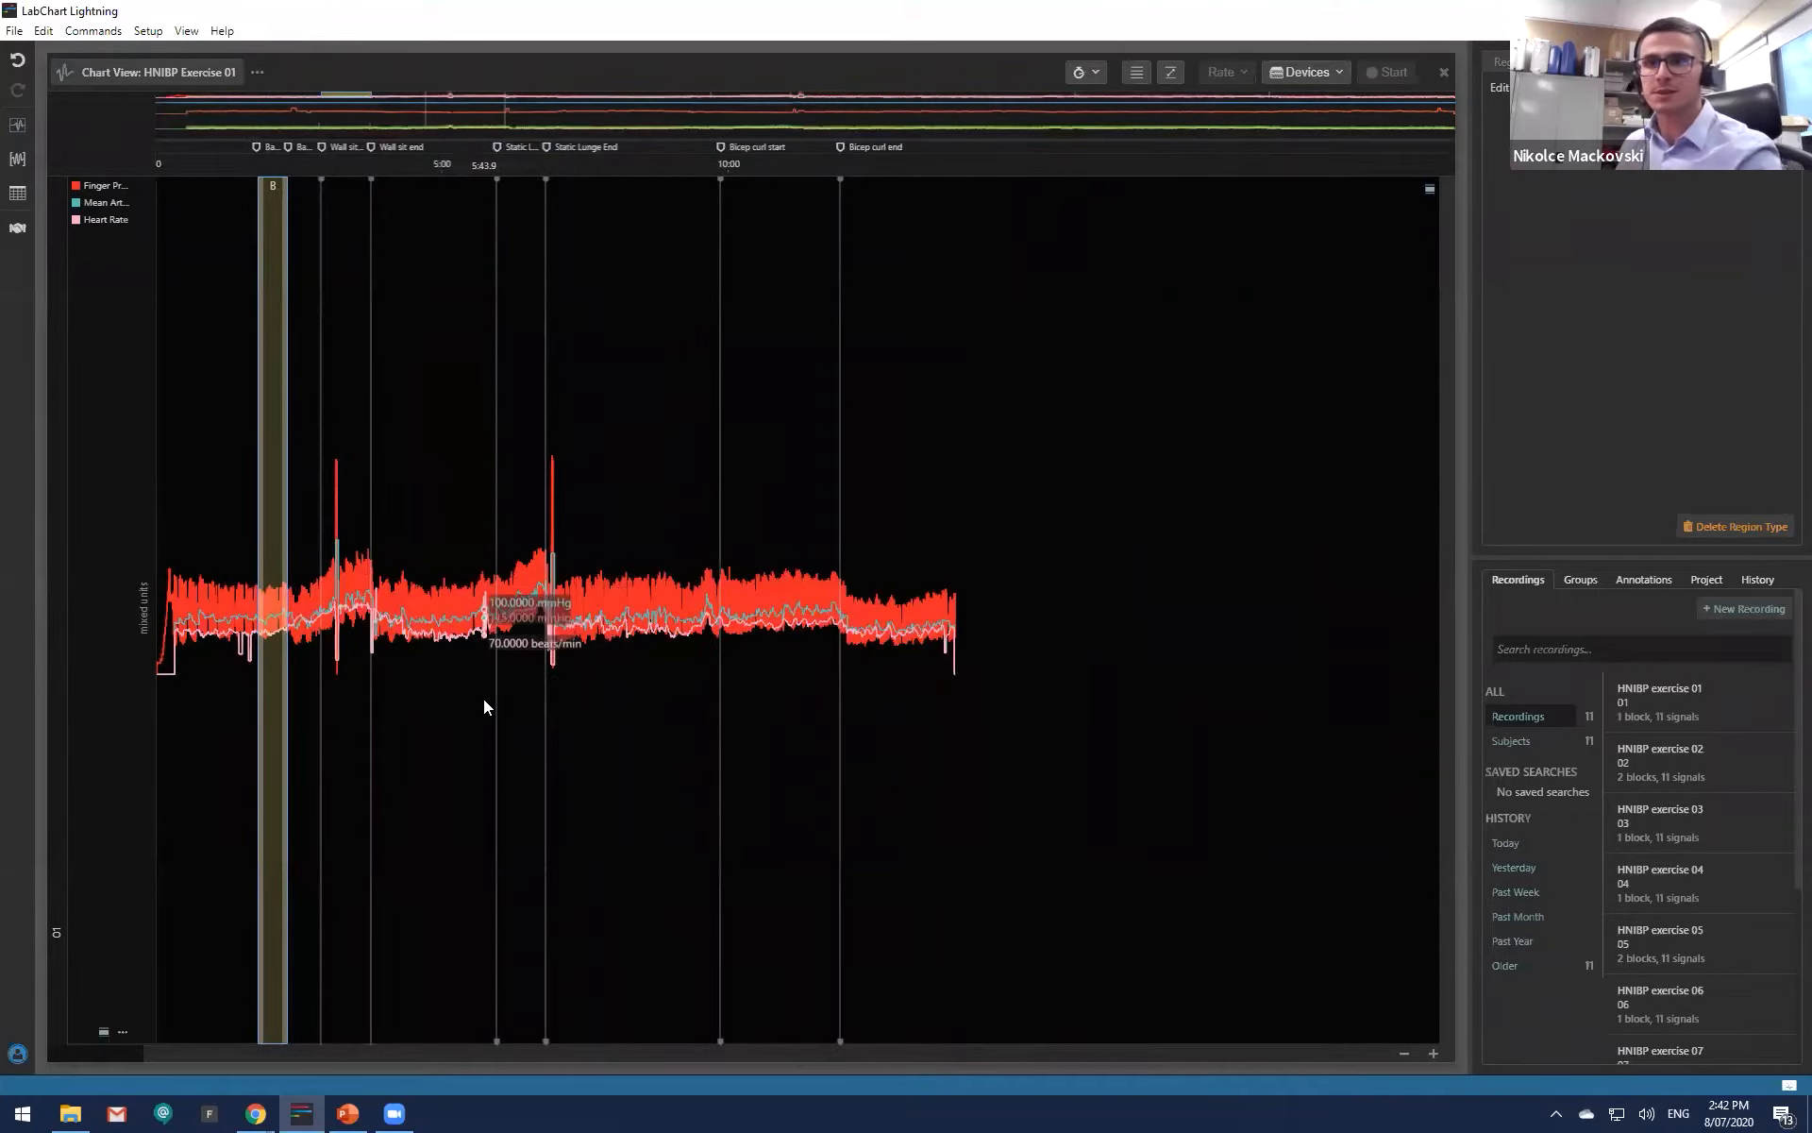
Step: Move the end boundary of the Baseline region slightly earlier in its region preview
scroll(483, 698, up, 2)
scroll(483, 699, up, 2)
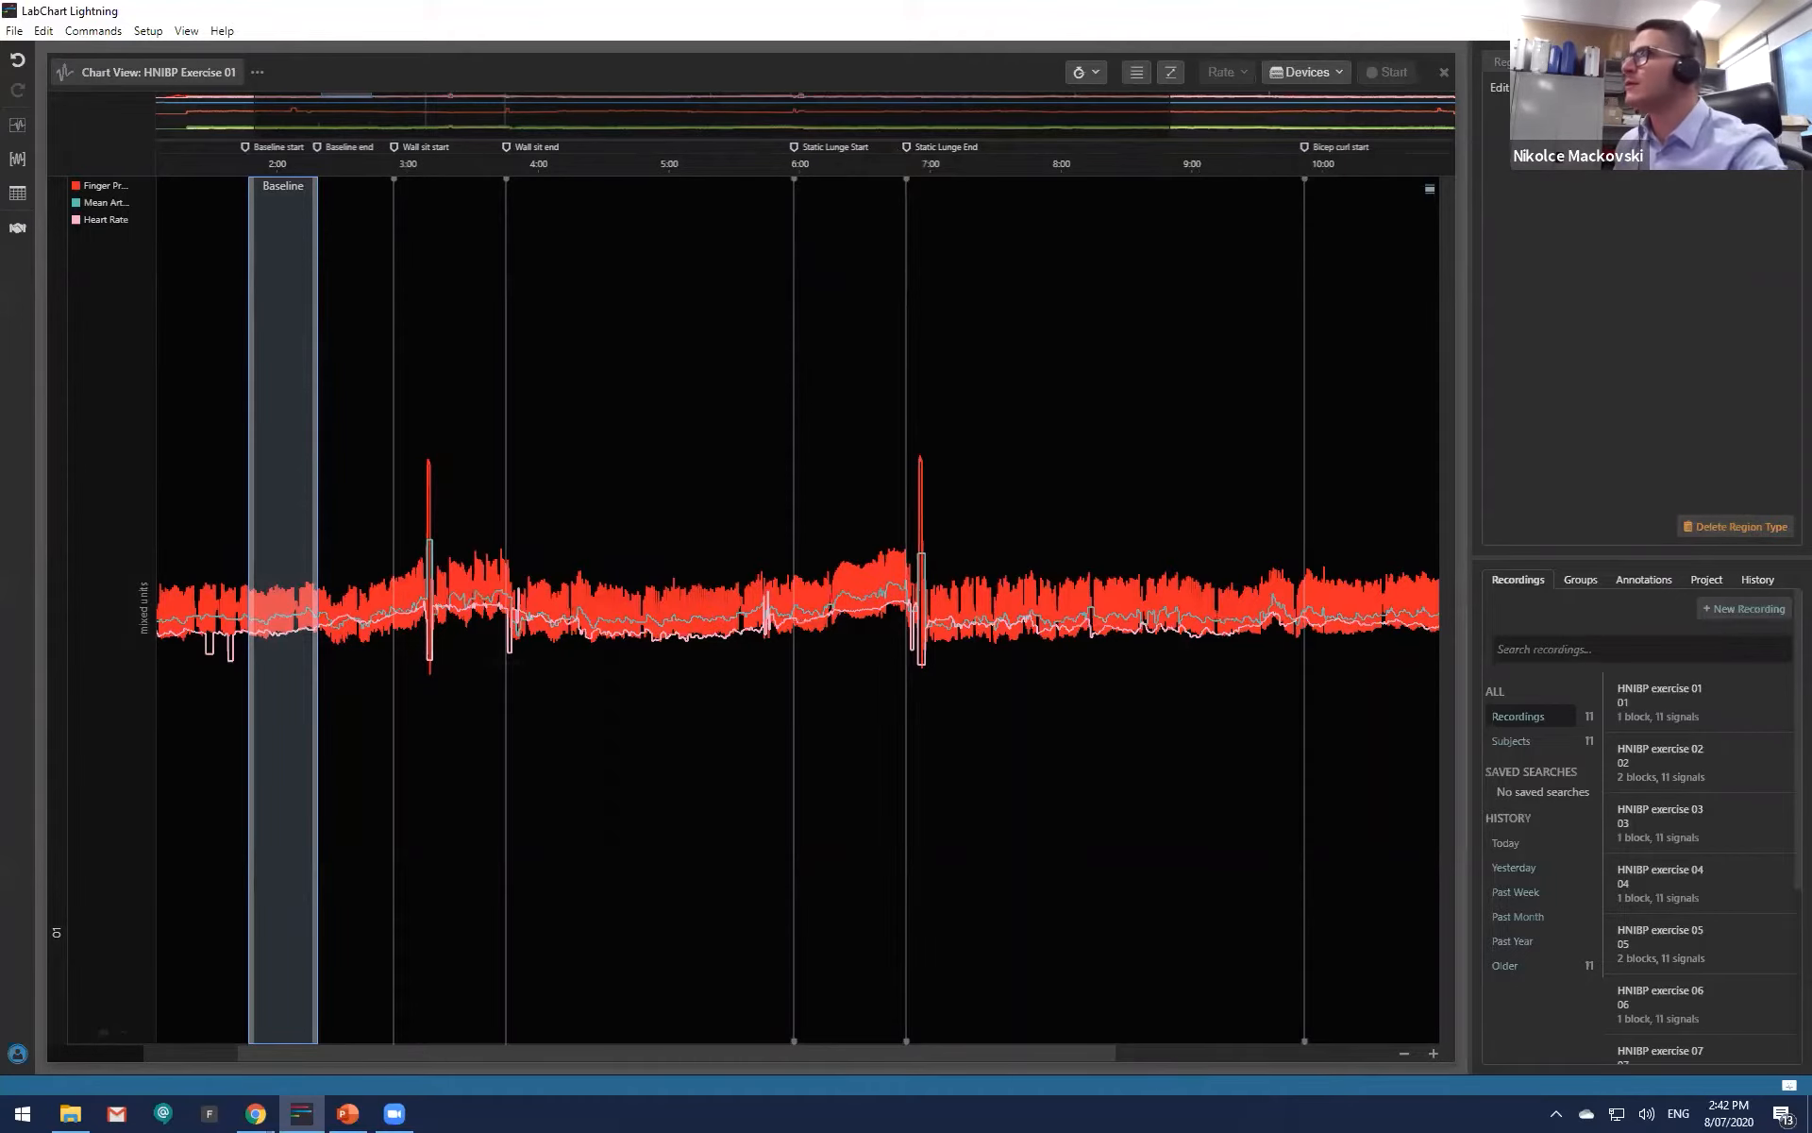
click(1515, 62)
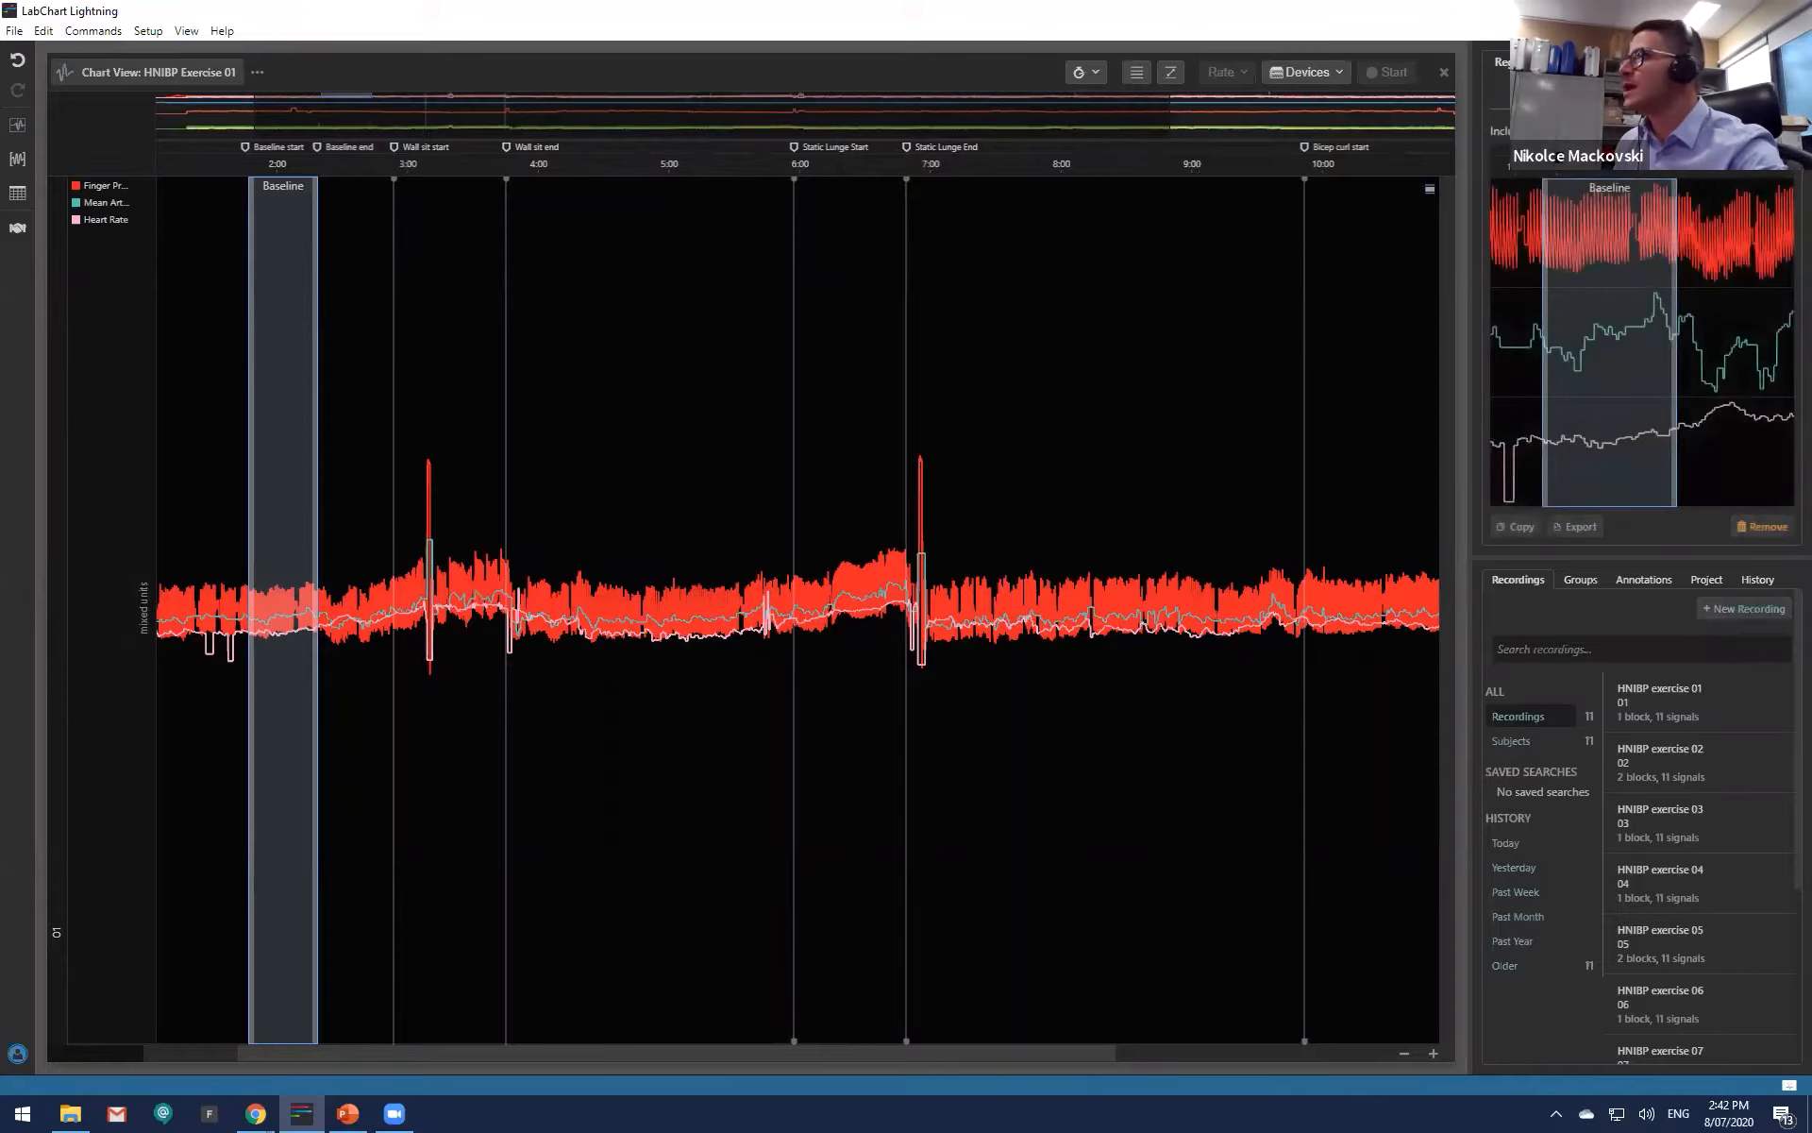
click(1580, 62)
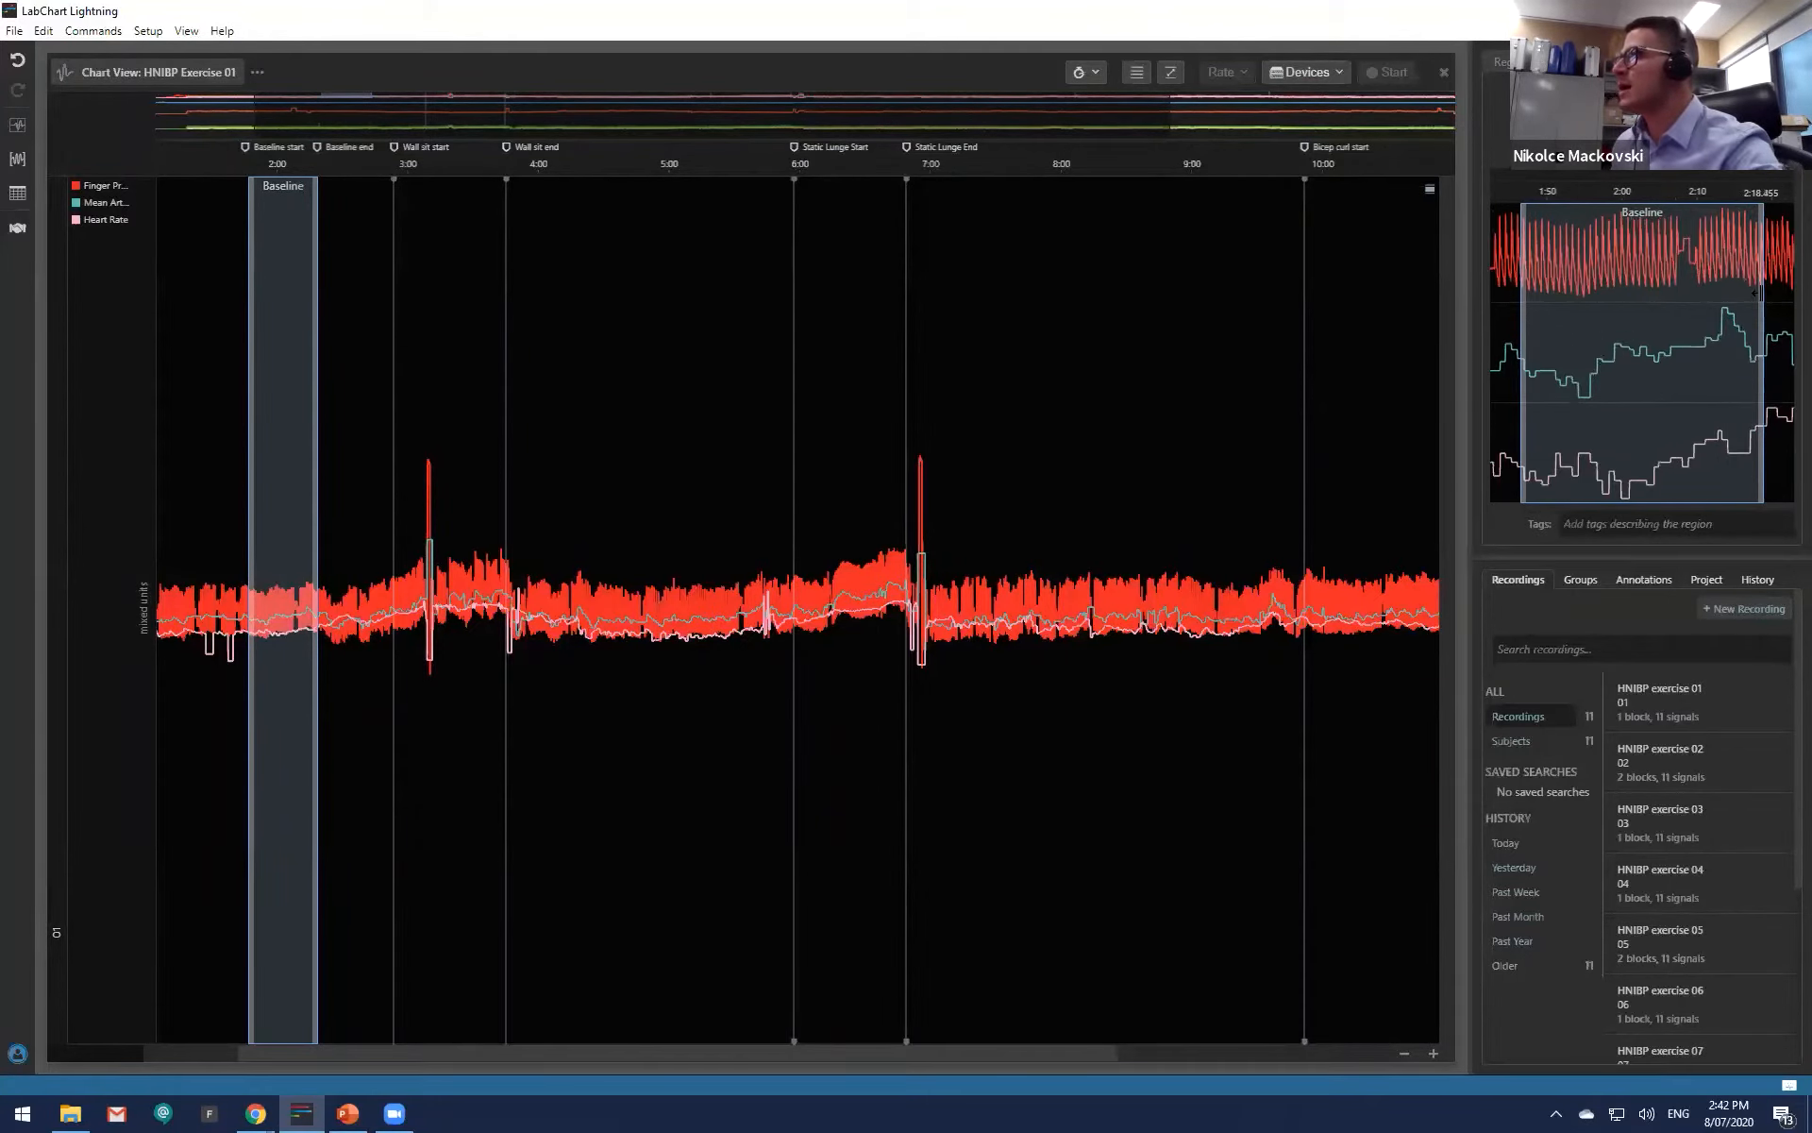
mouse_move(1760, 293)
mouse_down()
mouse_move(1652, 298)
mouse_move(1753, 297)
mouse_up()
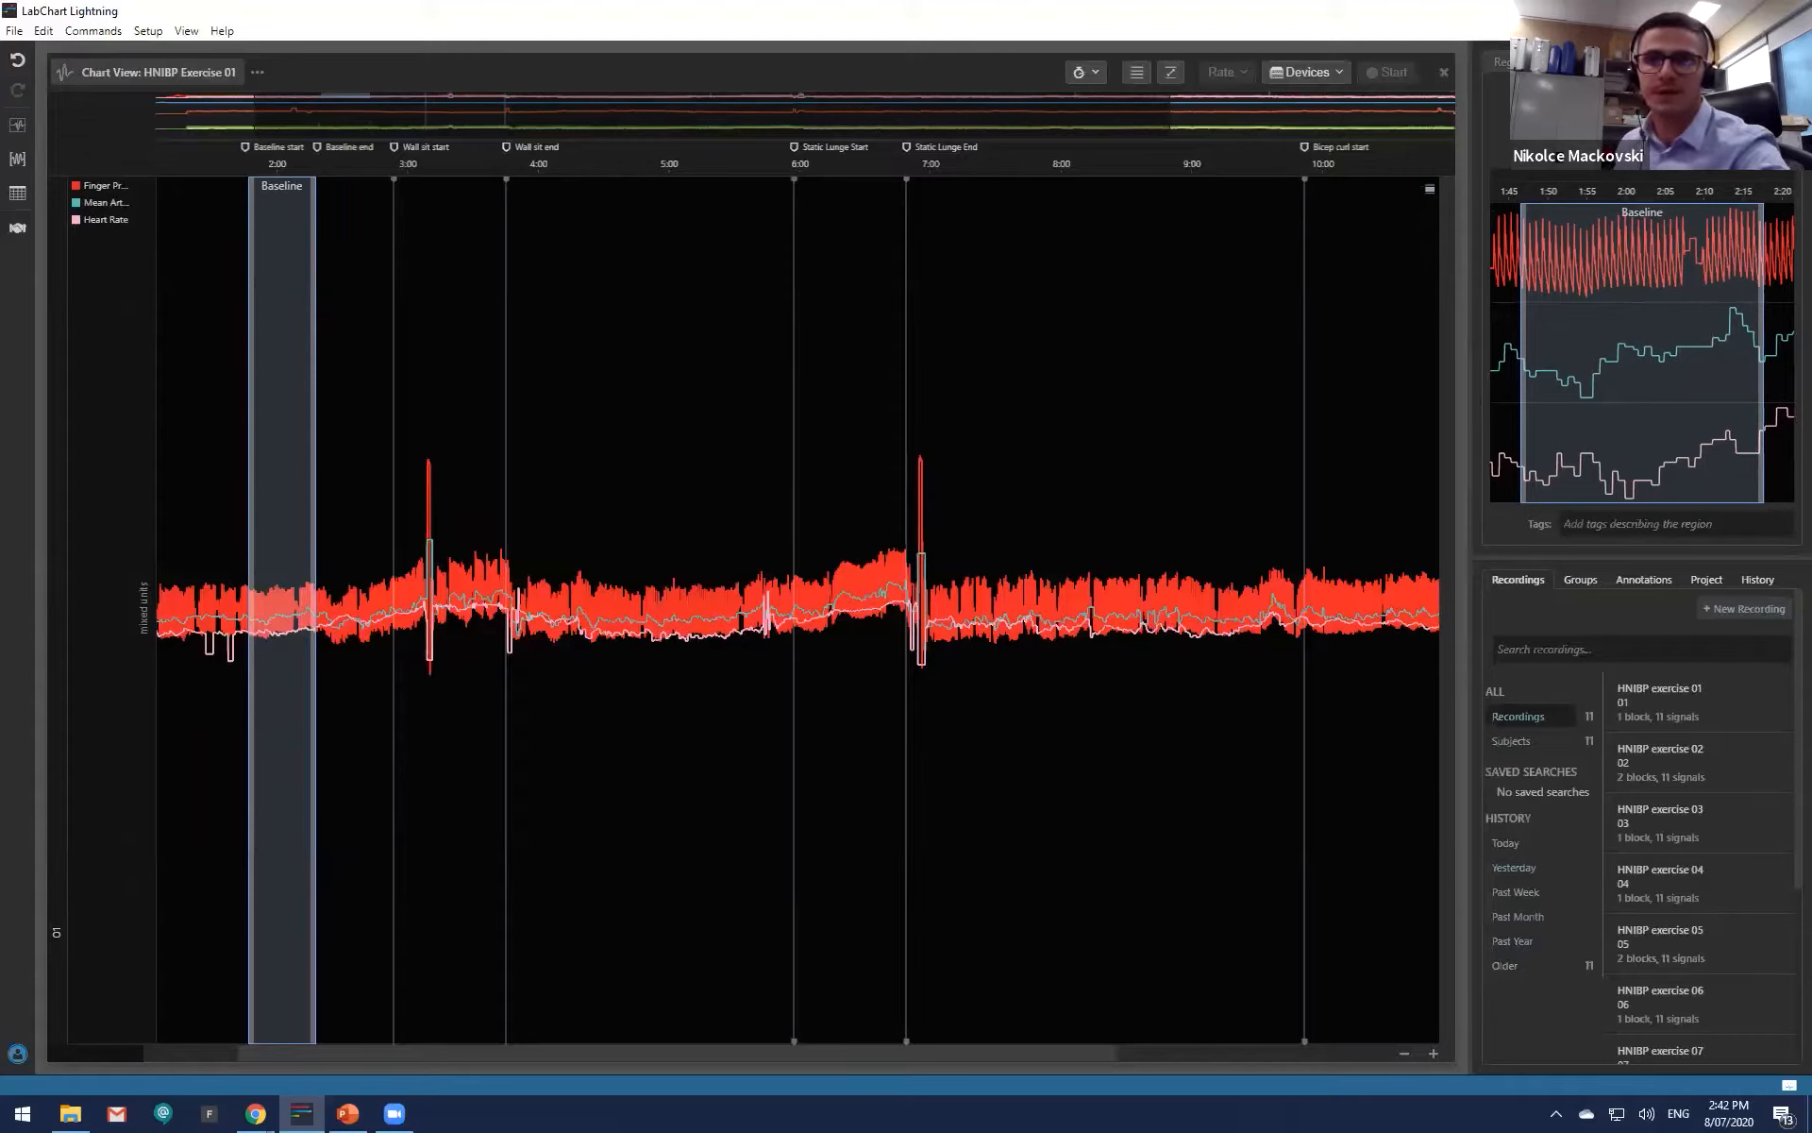
Step: Add the tag "re calbibration occured" to the Baseline region
click(1643, 522)
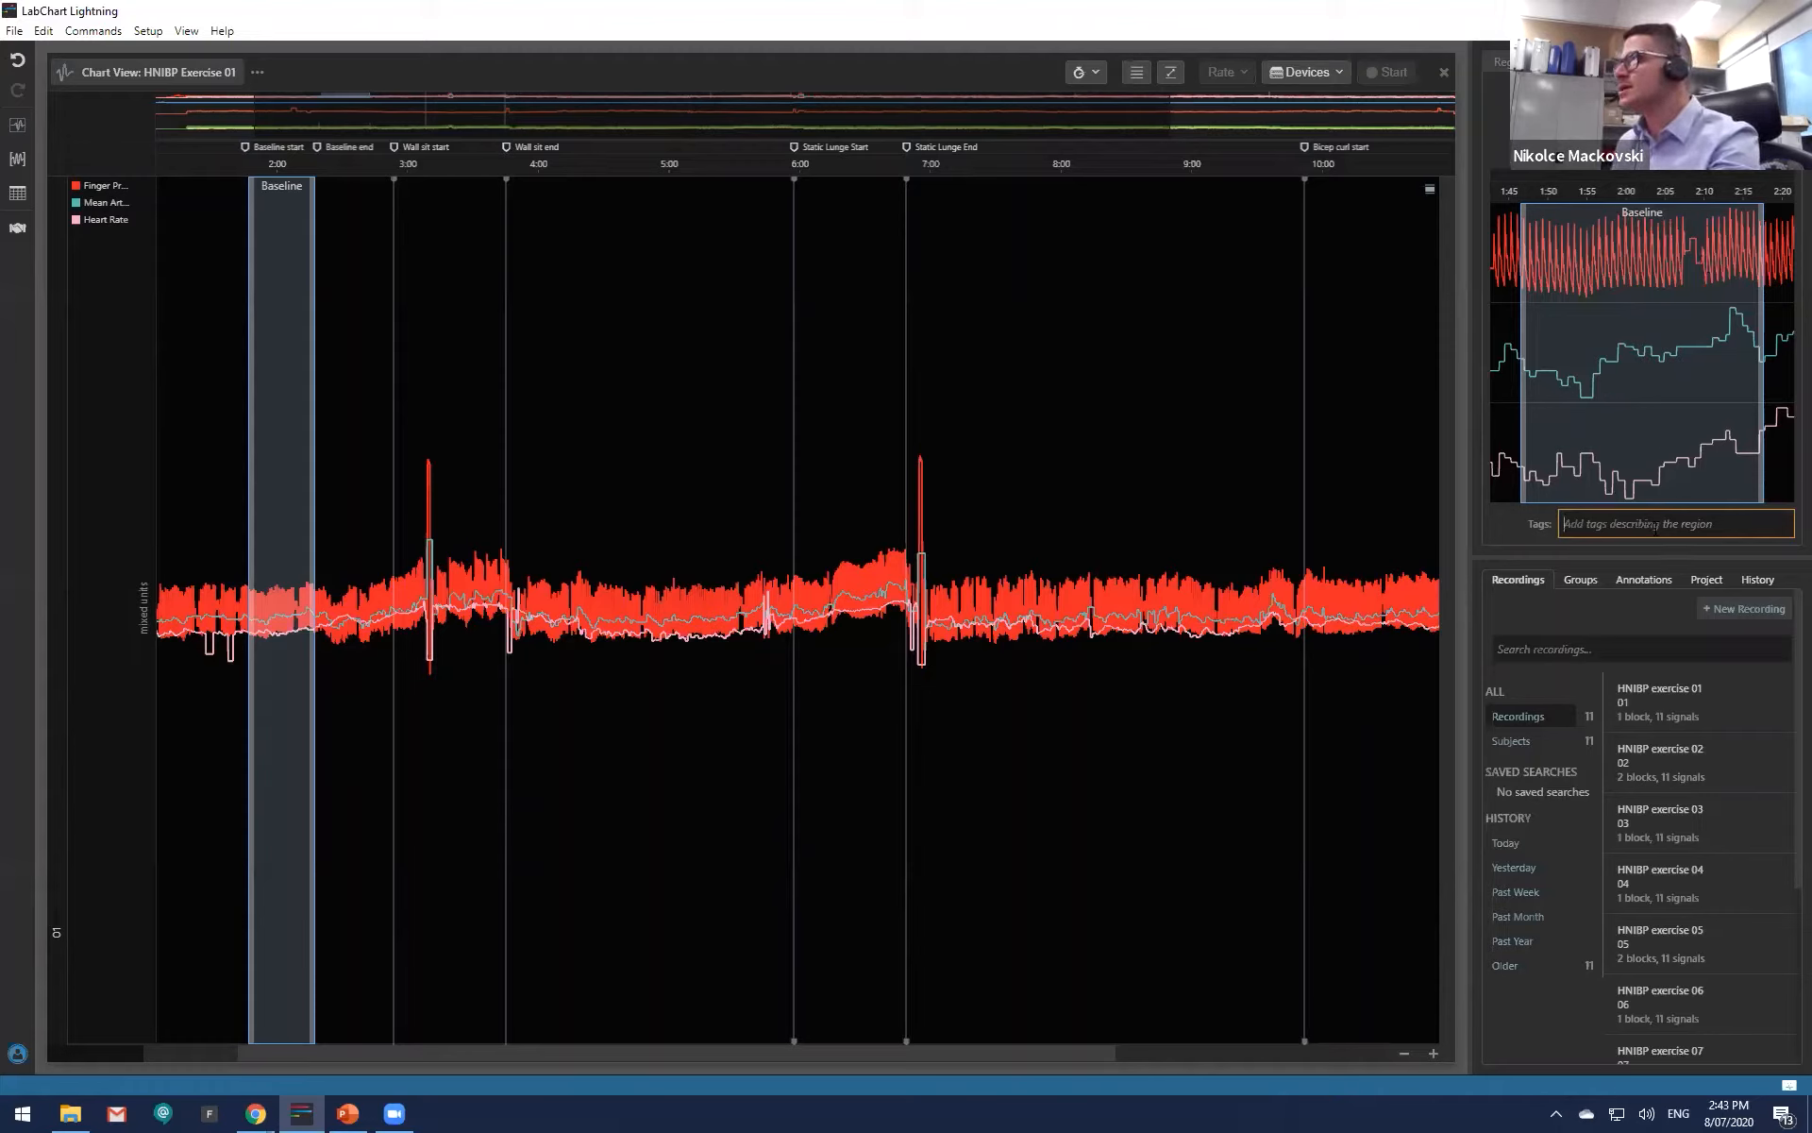
text(re)
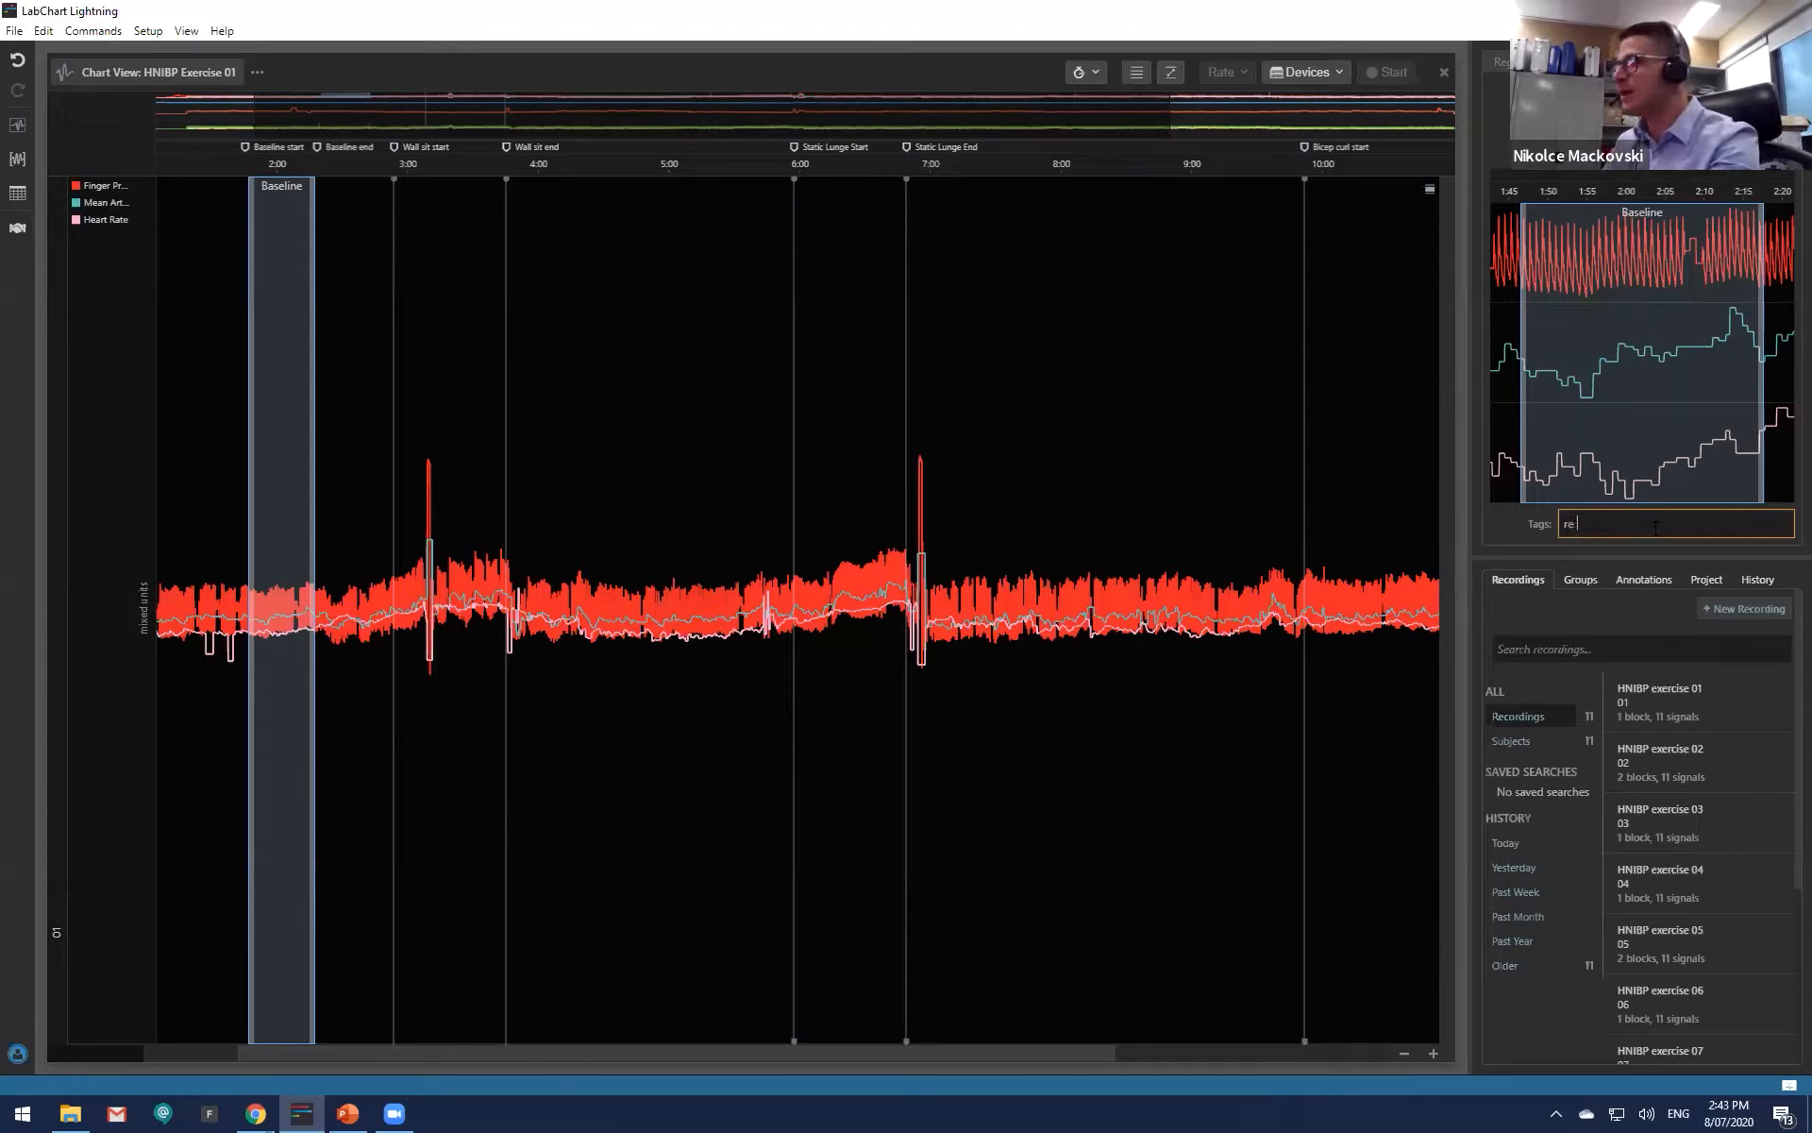
text( calb)
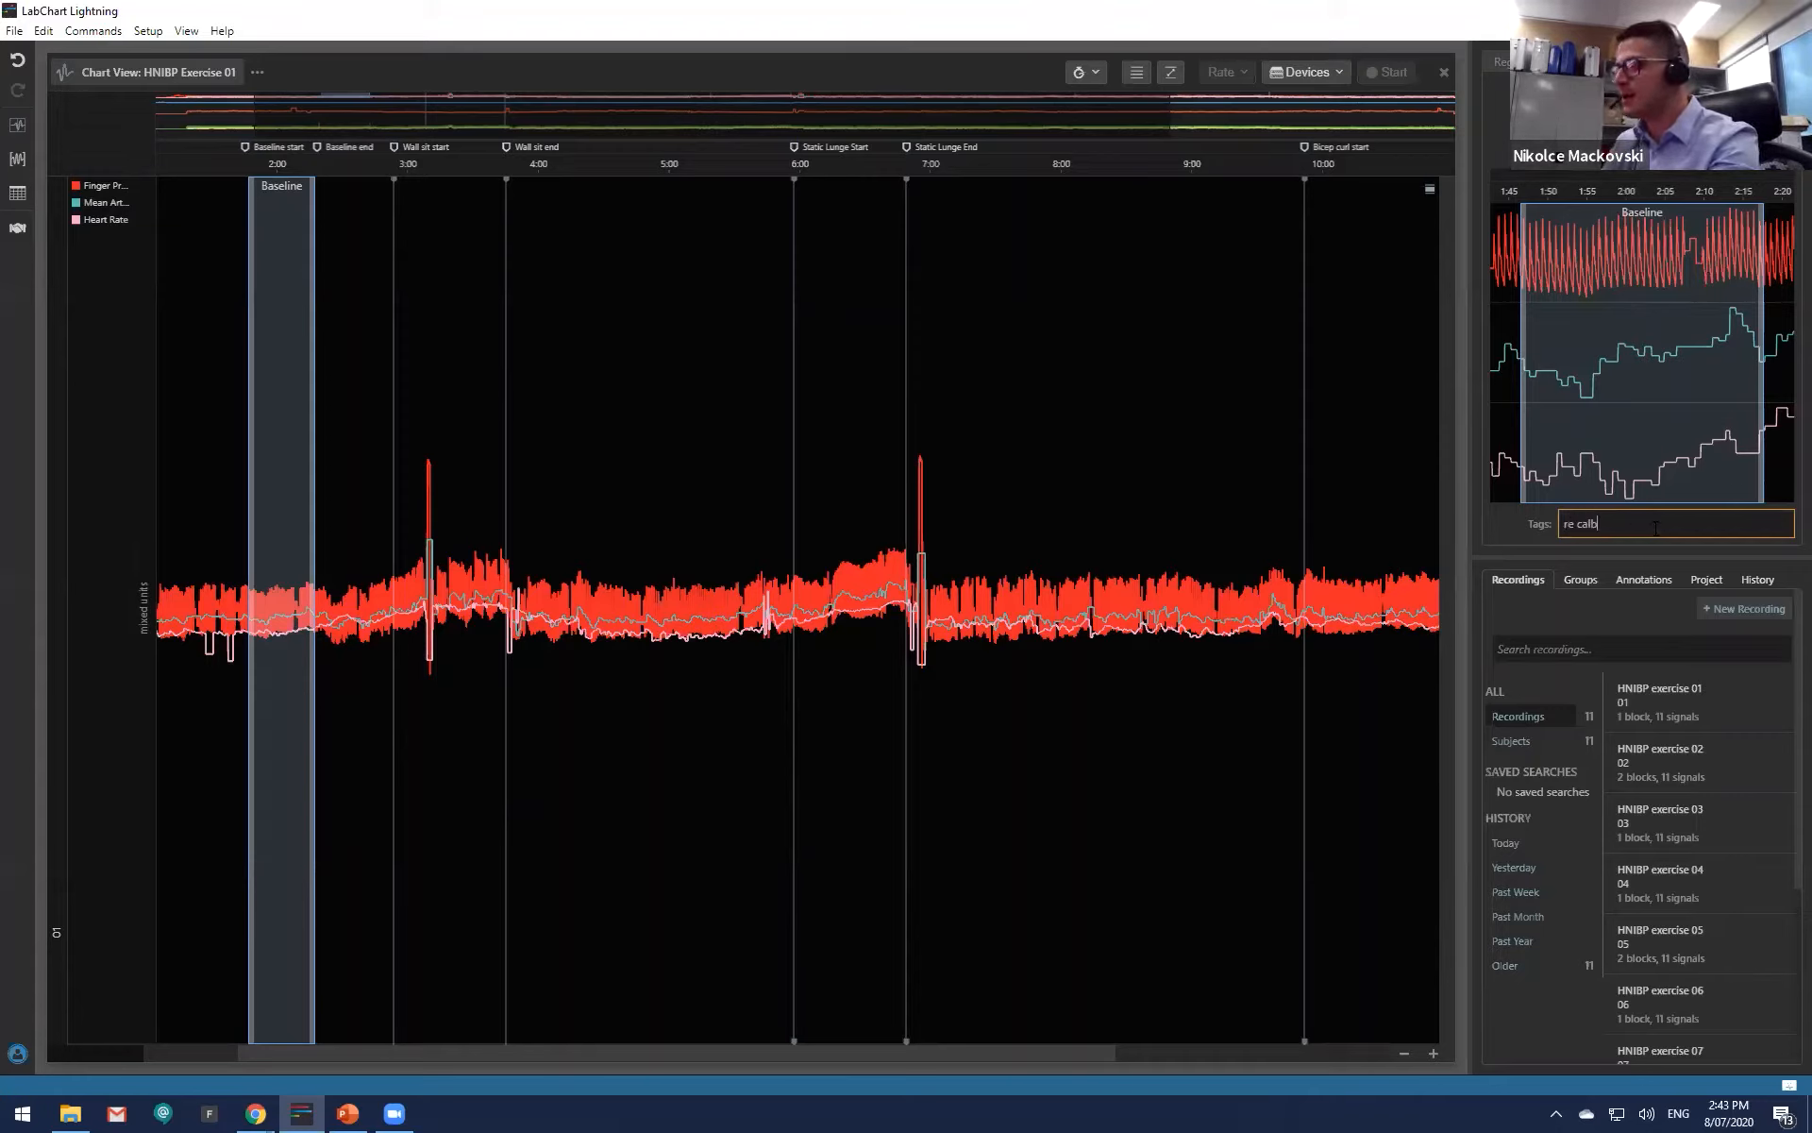
text(ibration occured)
key(Return)
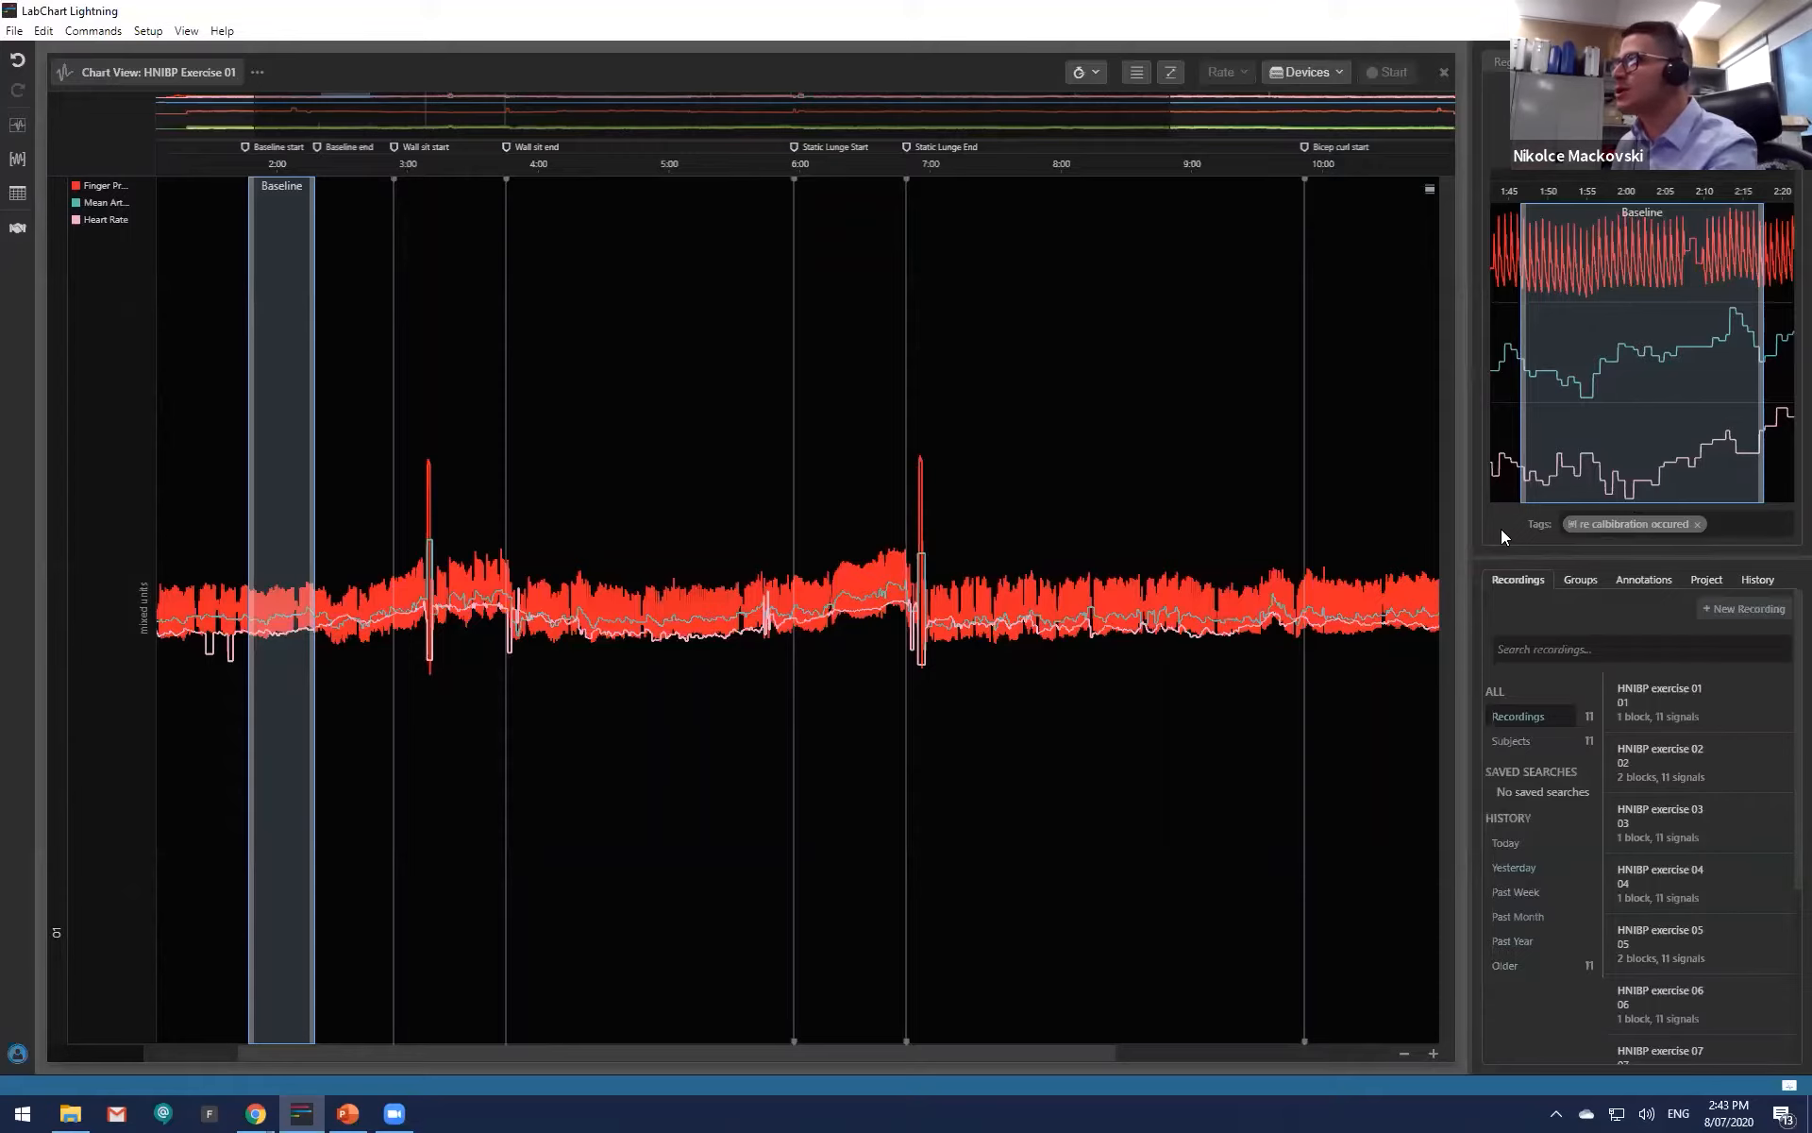
Step: Filter the recordings by the Baseline region type and clear the filter again
click(1552, 649)
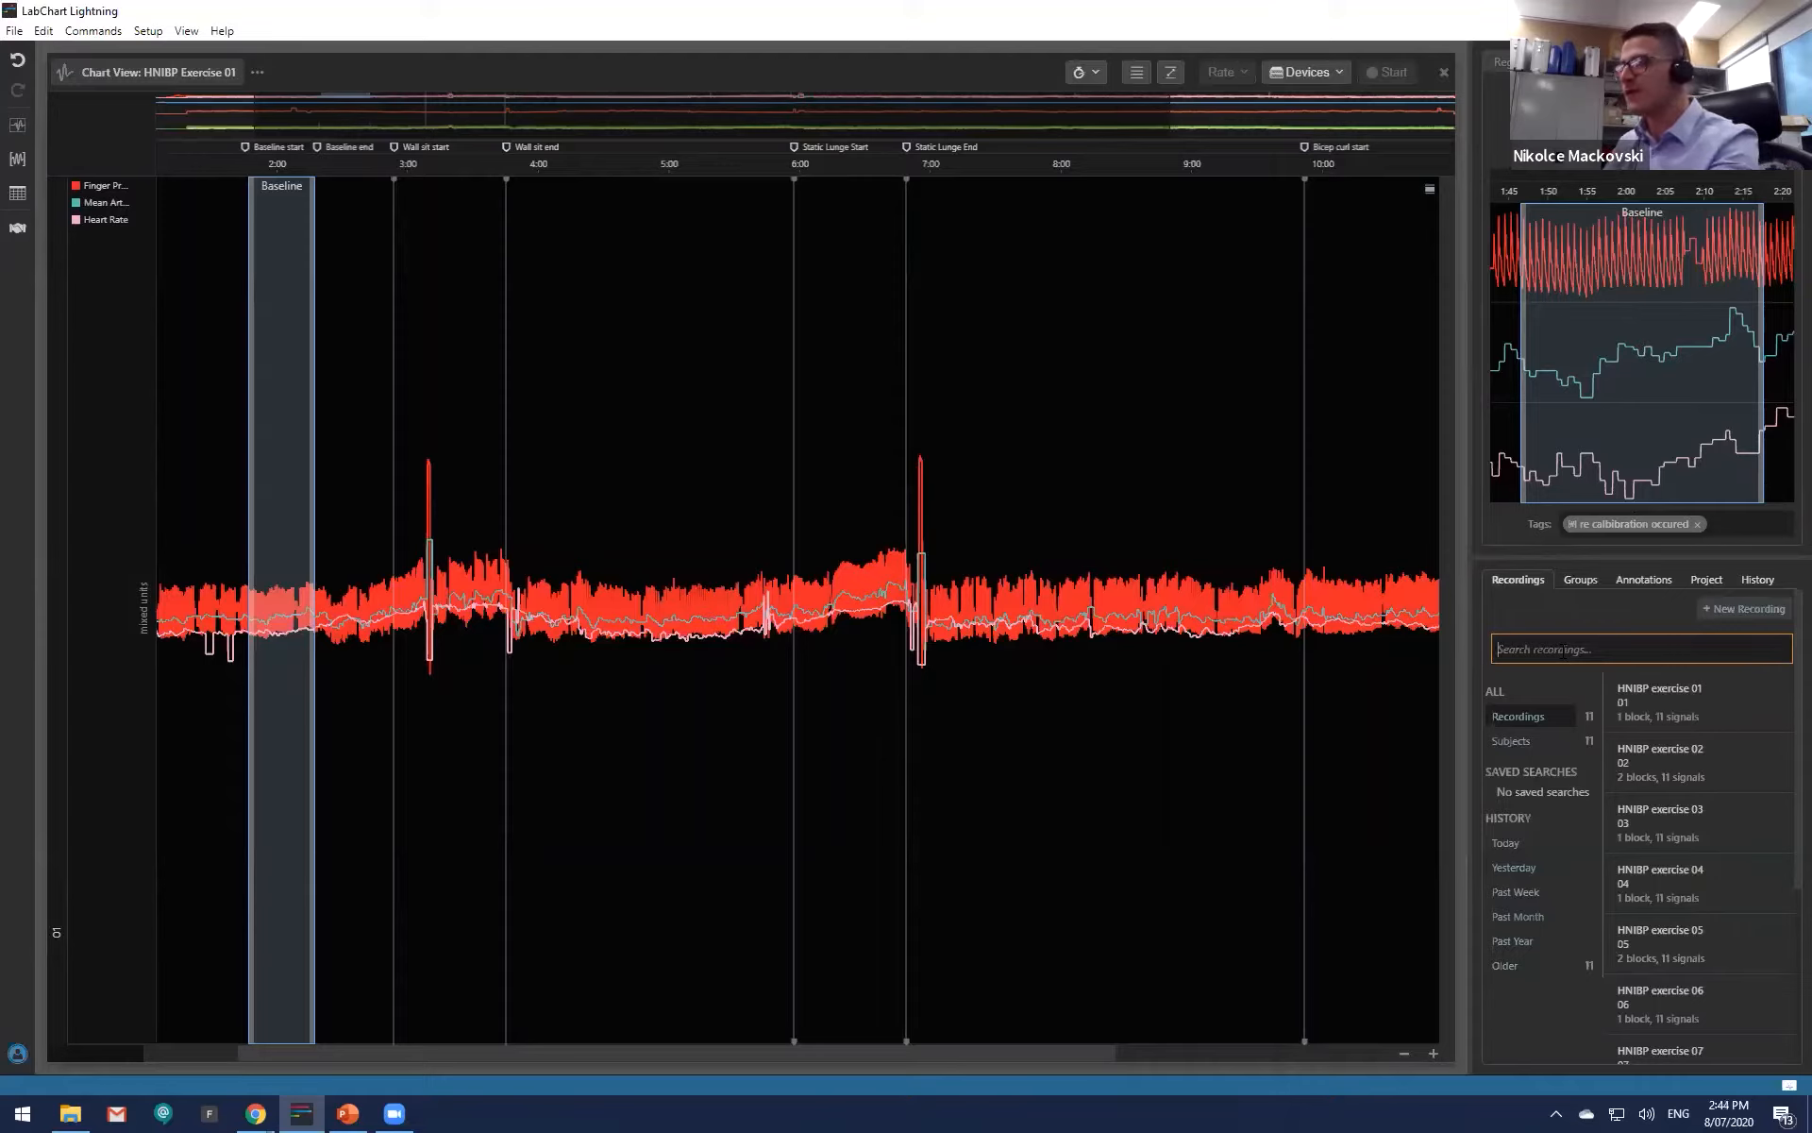
text(baseline)
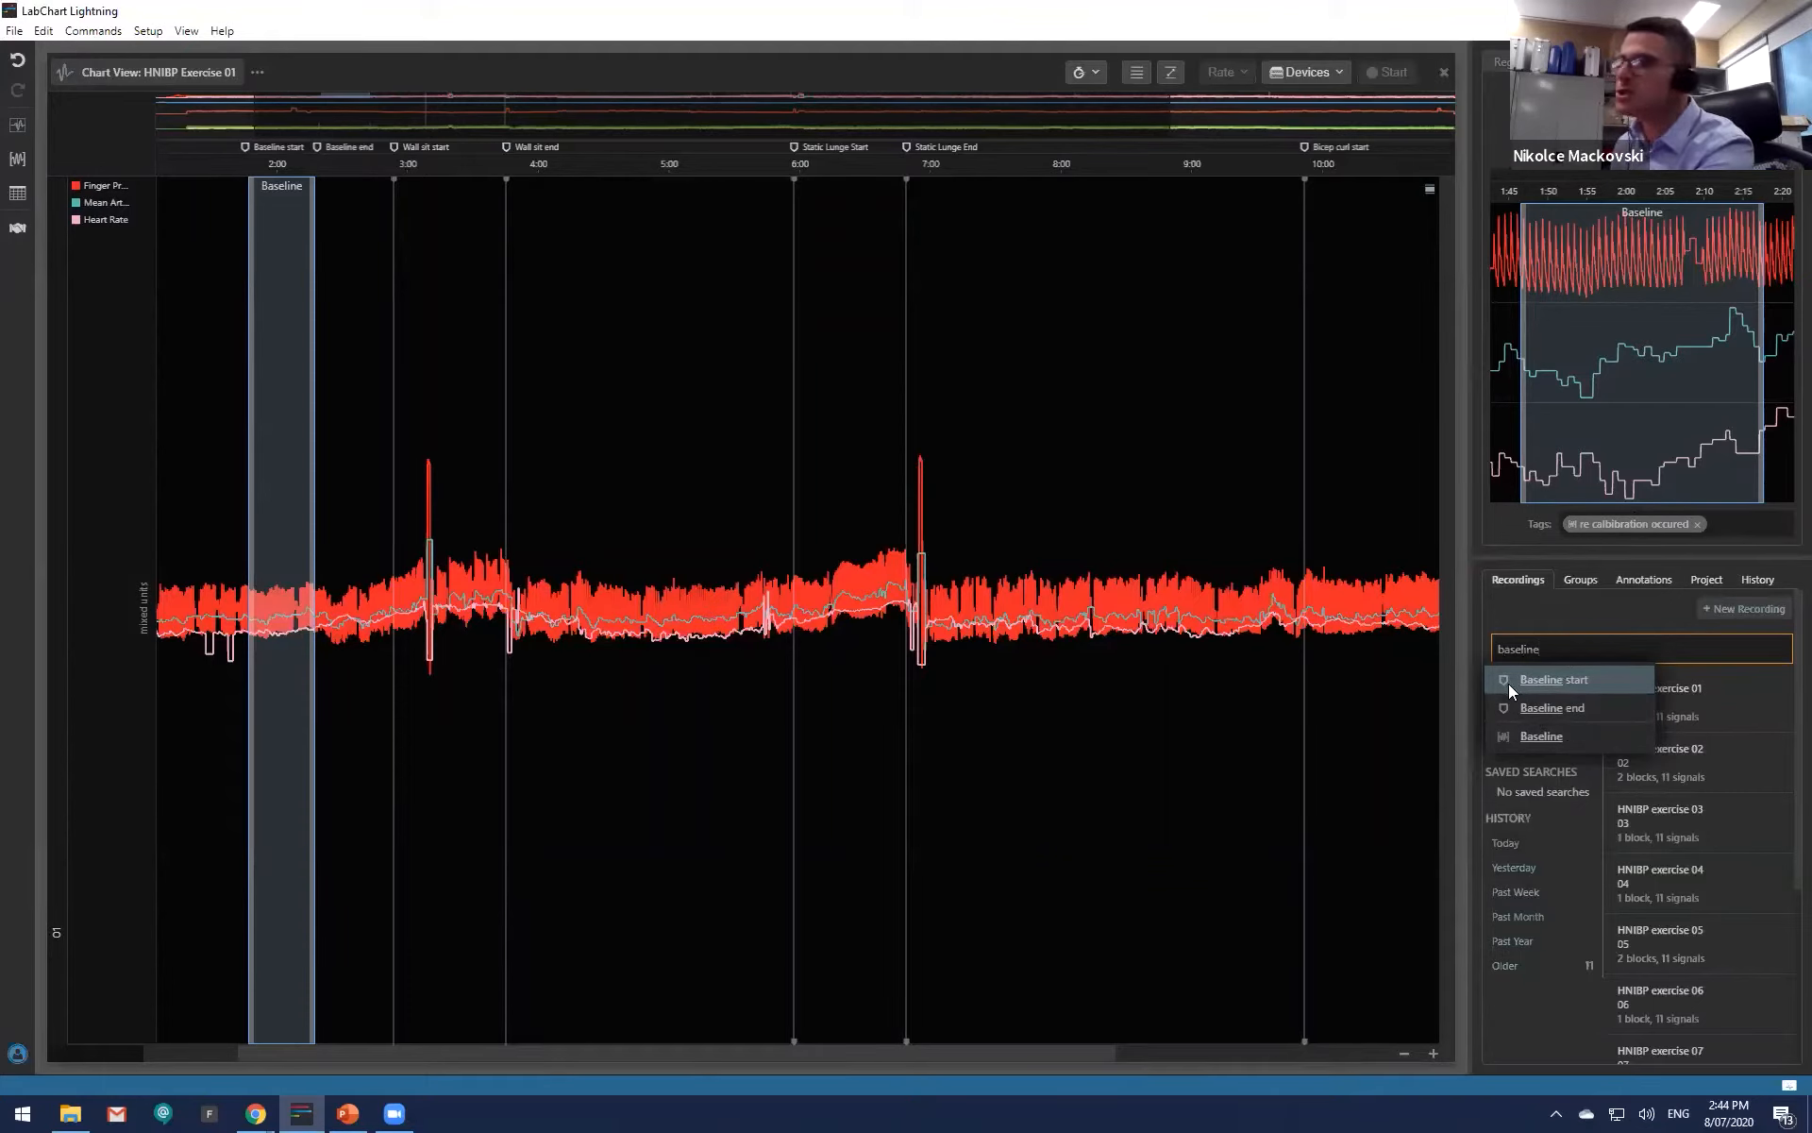
click(1507, 745)
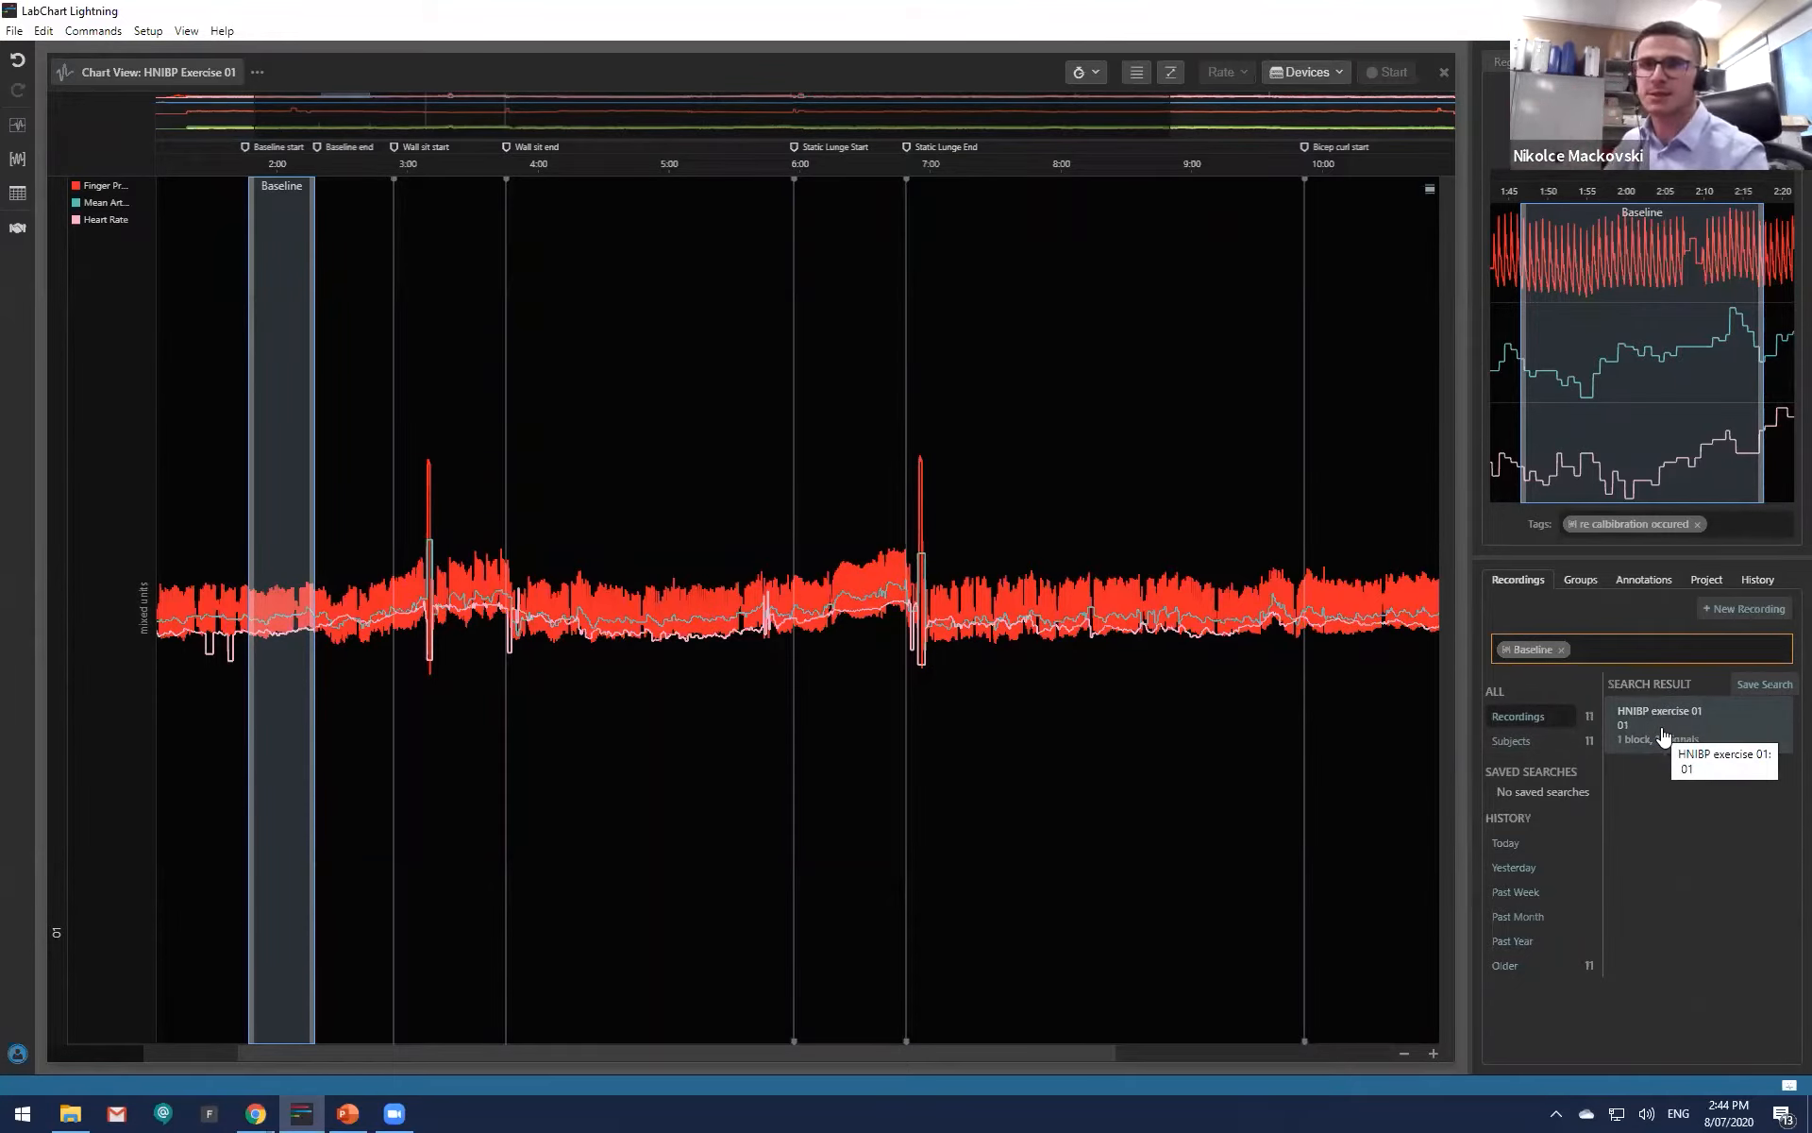
click(1561, 649)
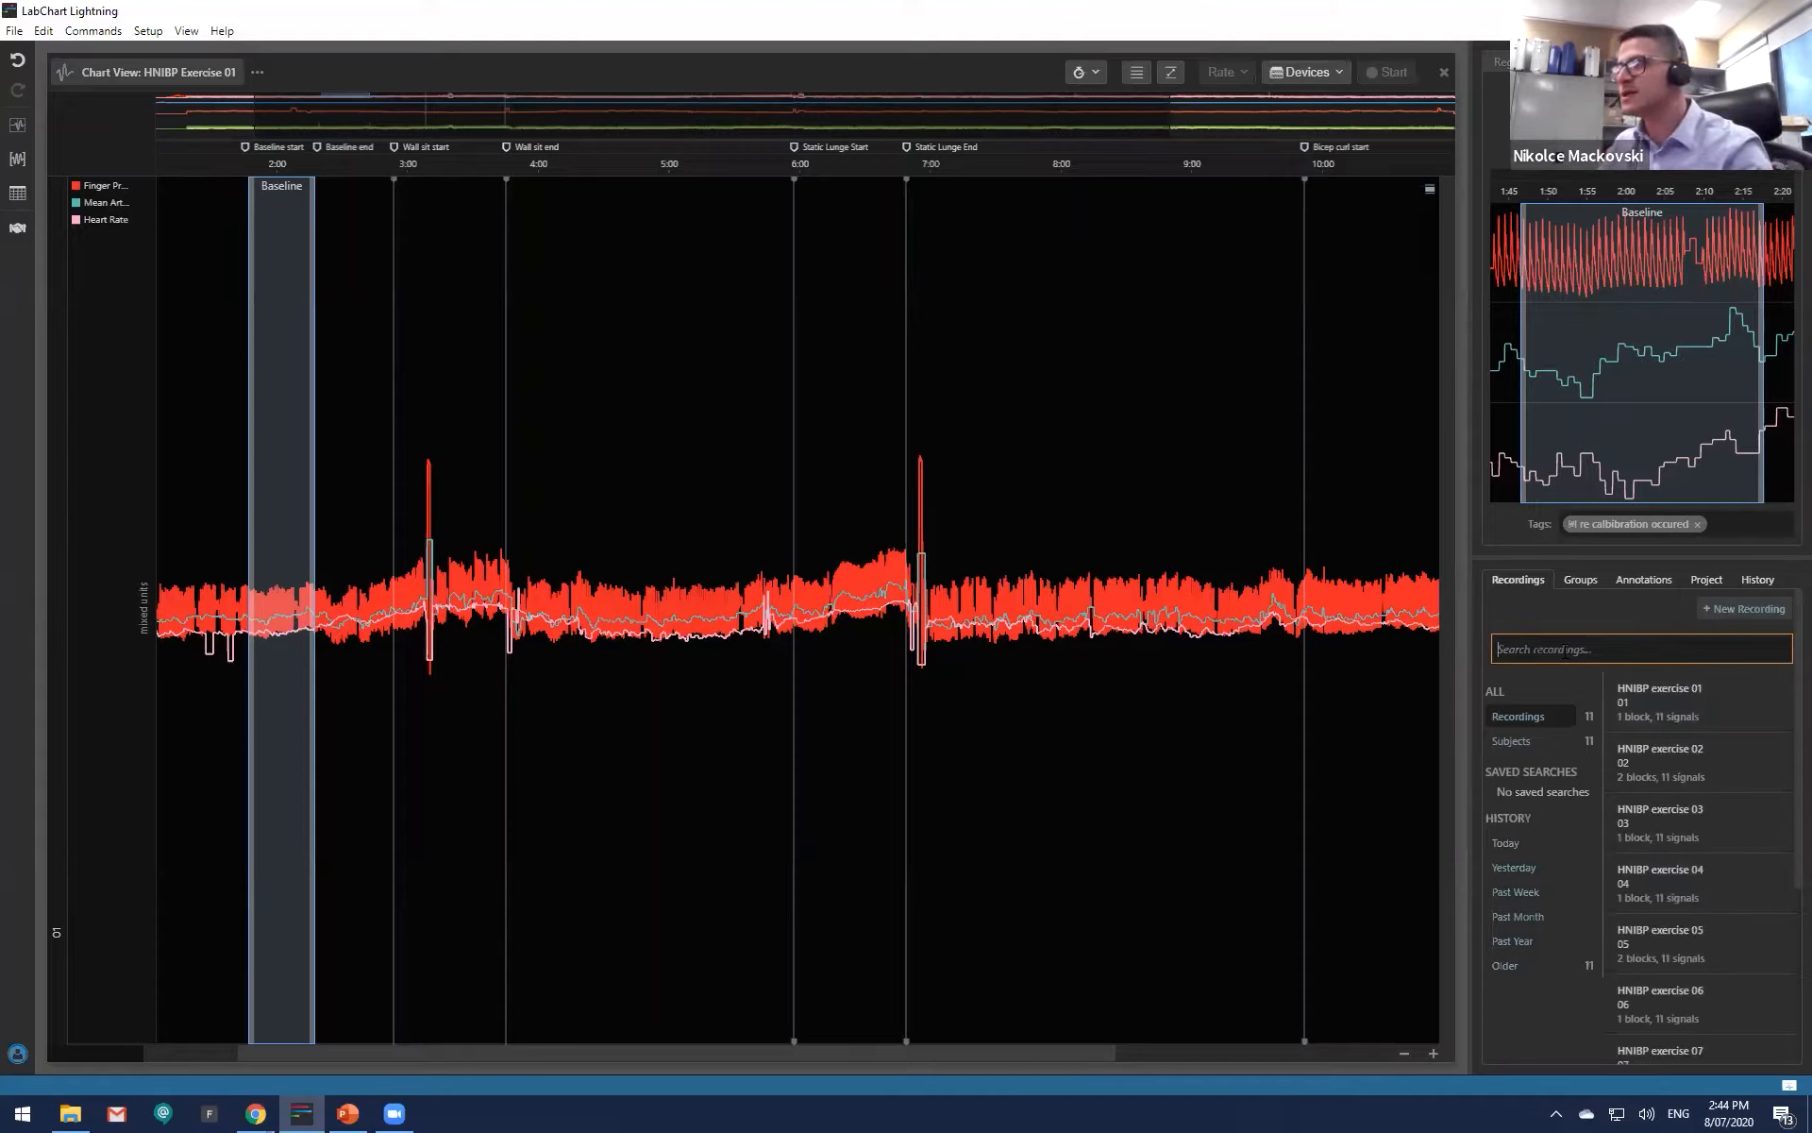
Step: Filter the recordings by the region tag "re calbibration occured" and clear the filter again
text(re)
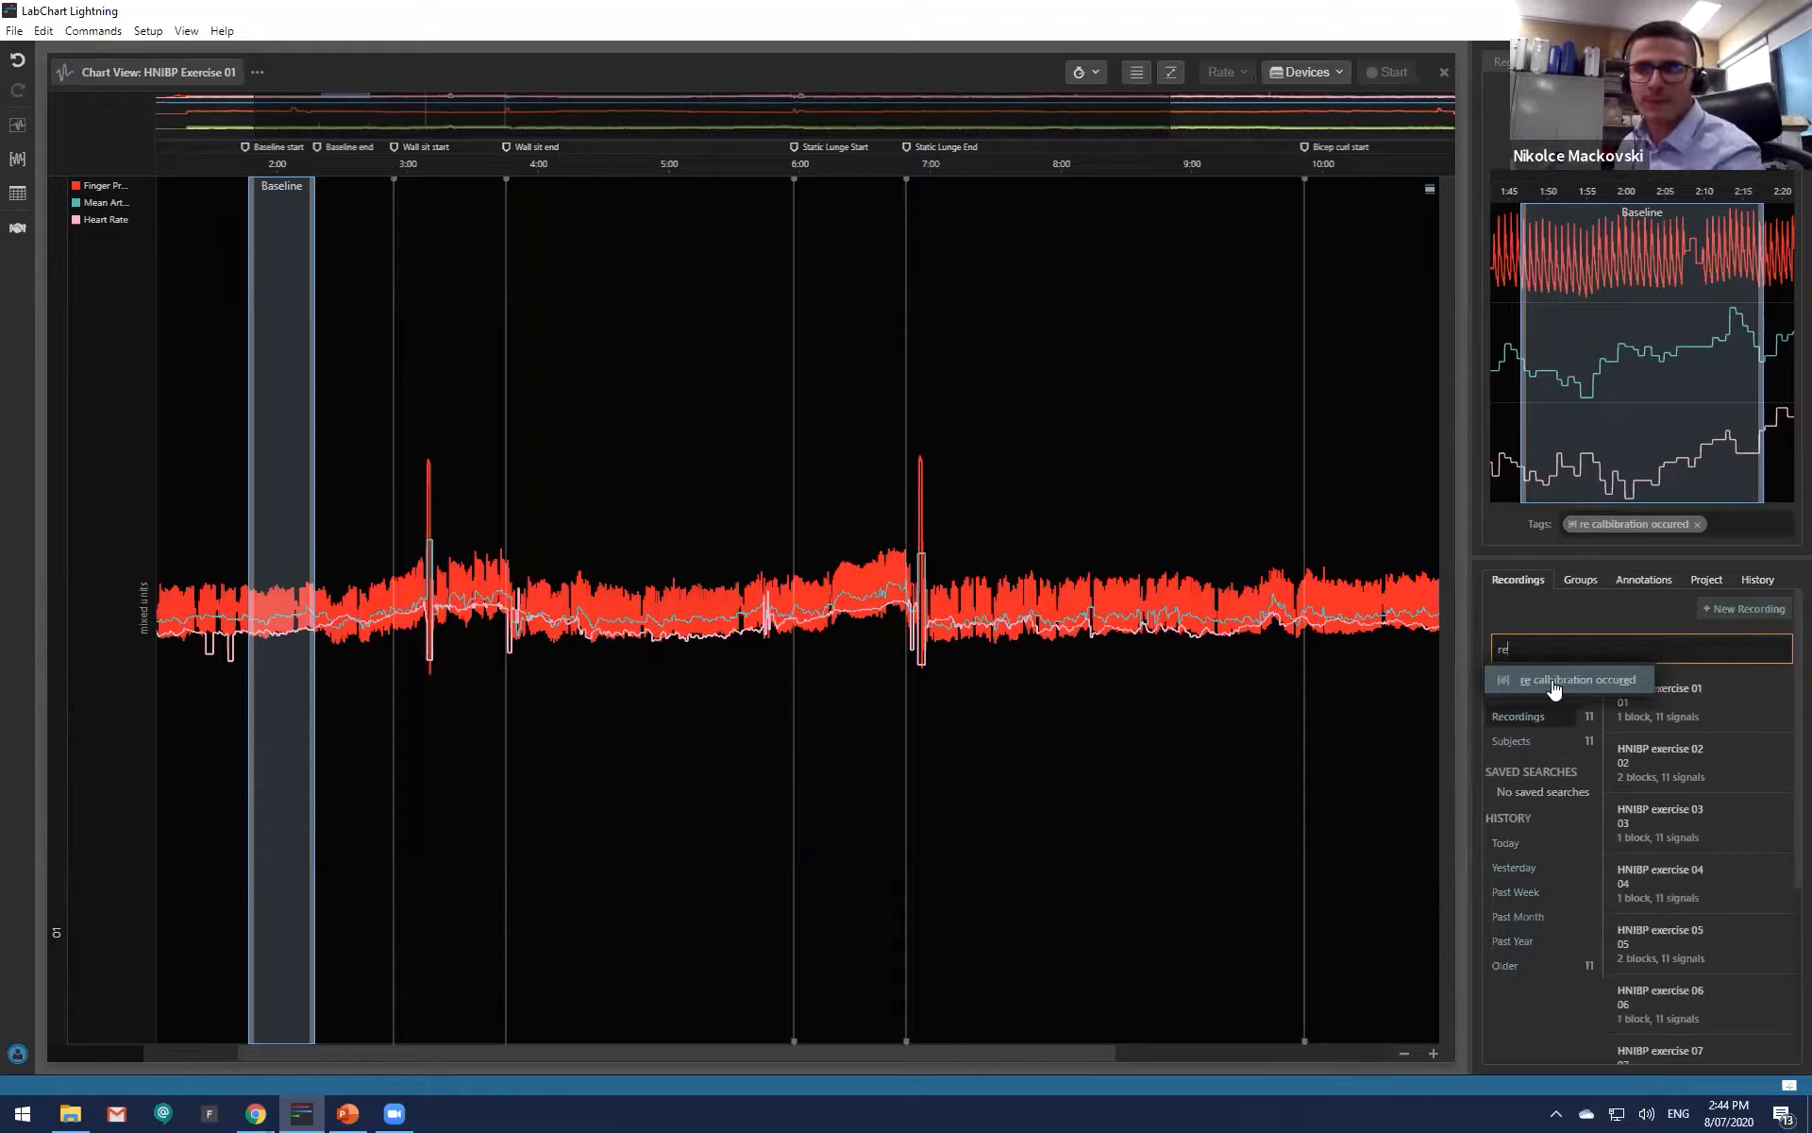
click(1554, 681)
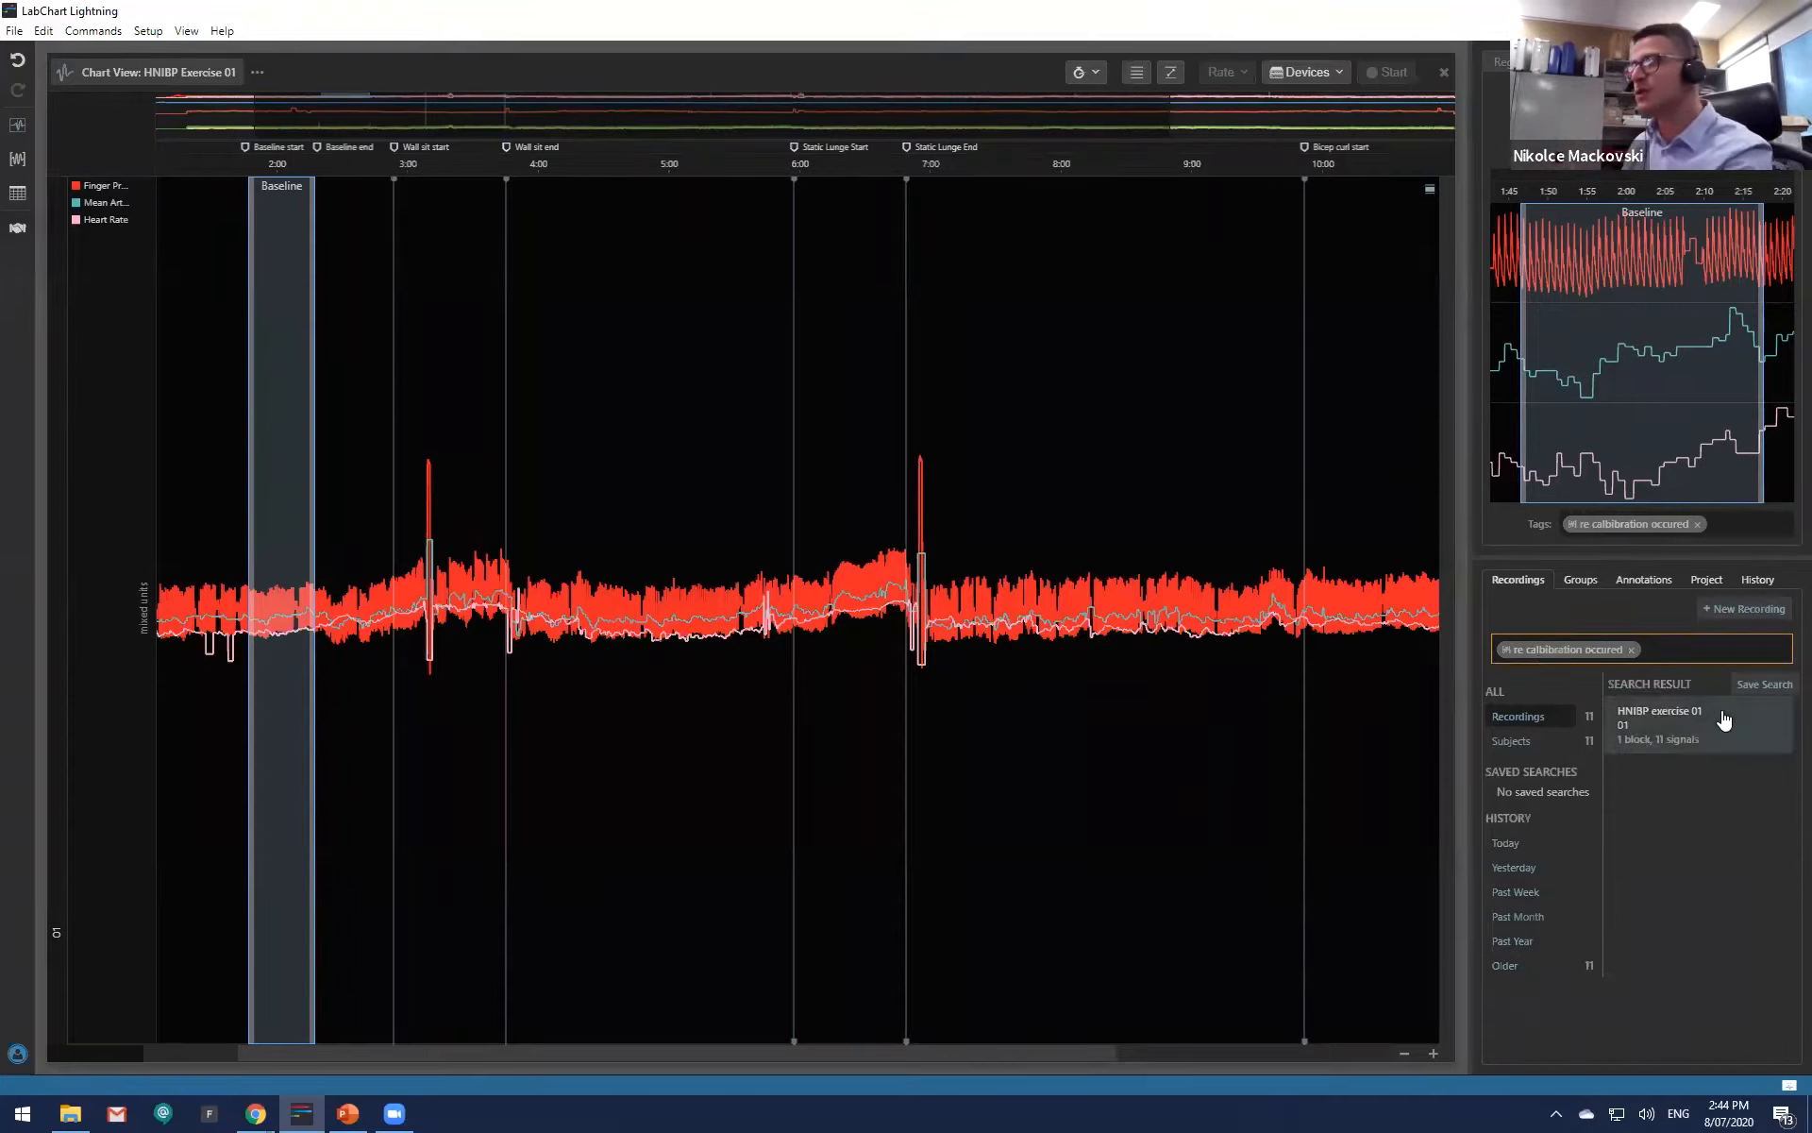
click(1631, 650)
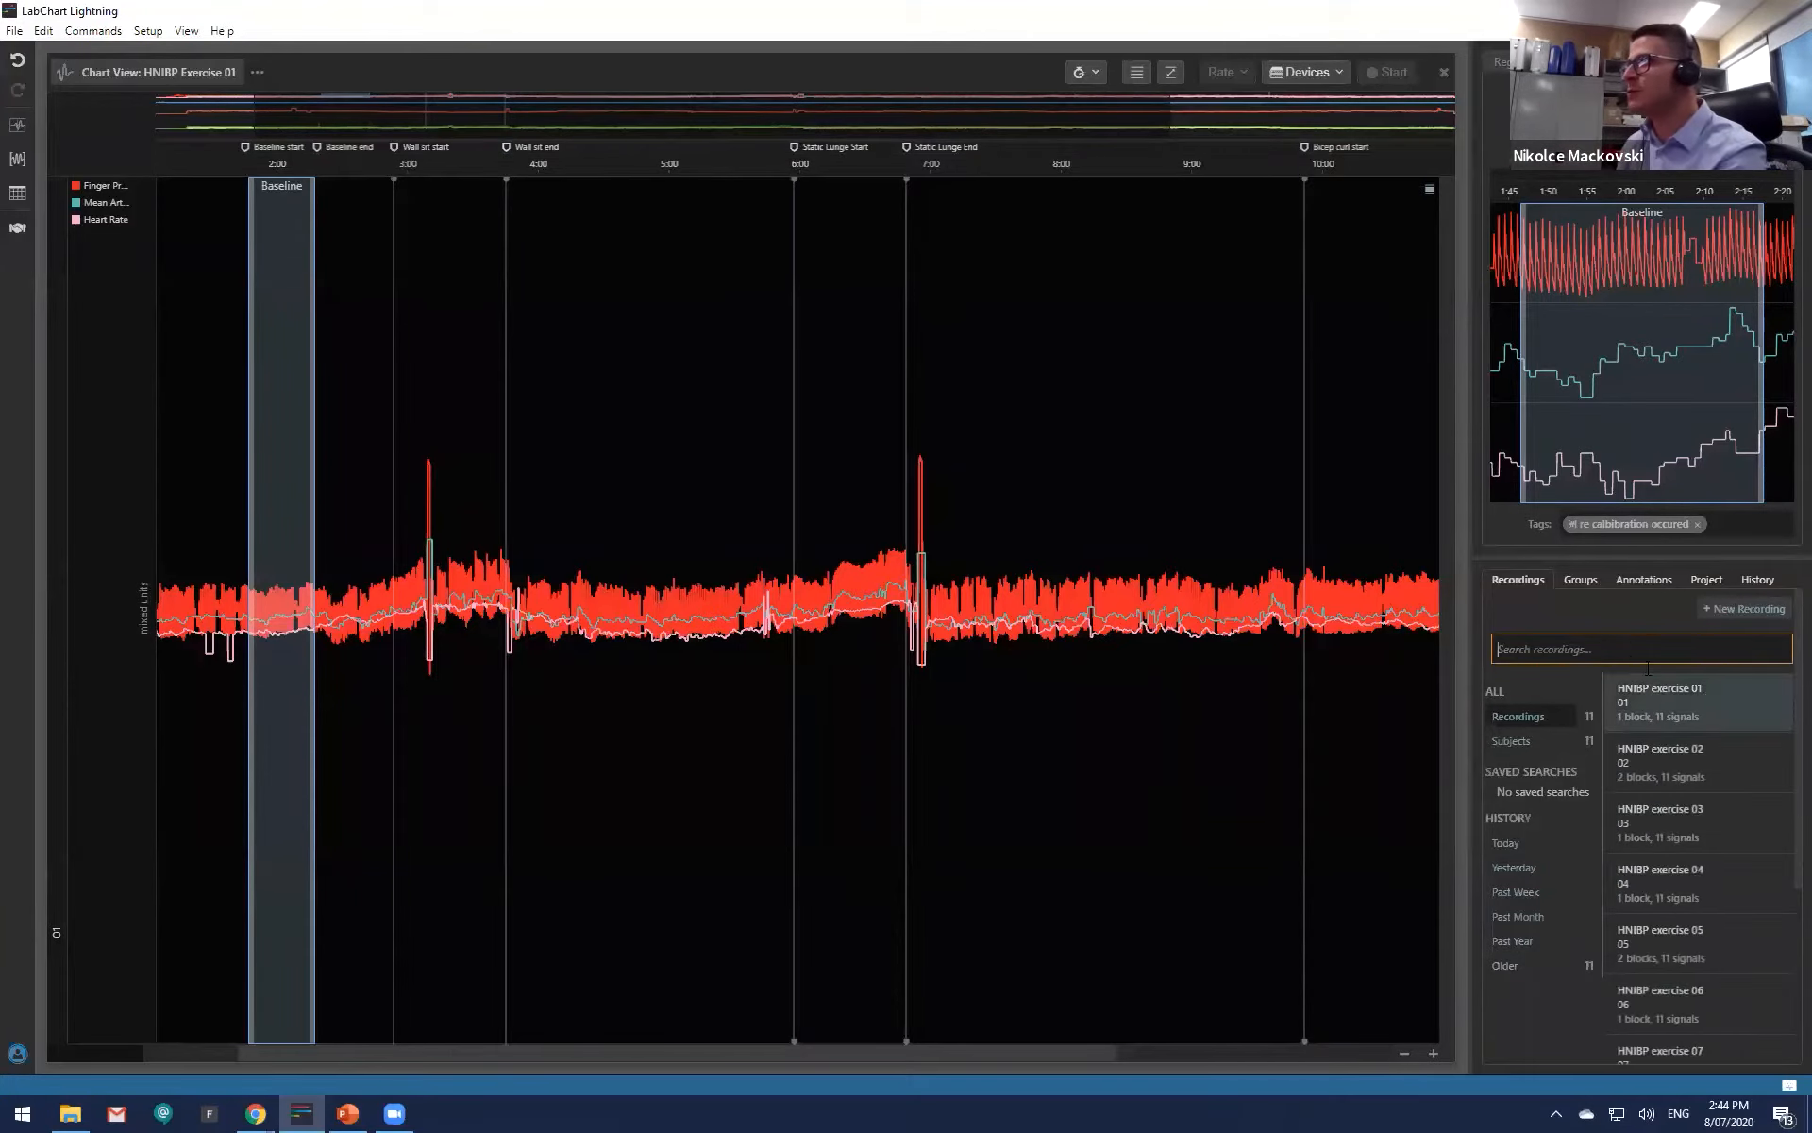
Step: Display the regions tagged "re calbibration occured" in a new Regions View, remove that source and close the view
click(18, 159)
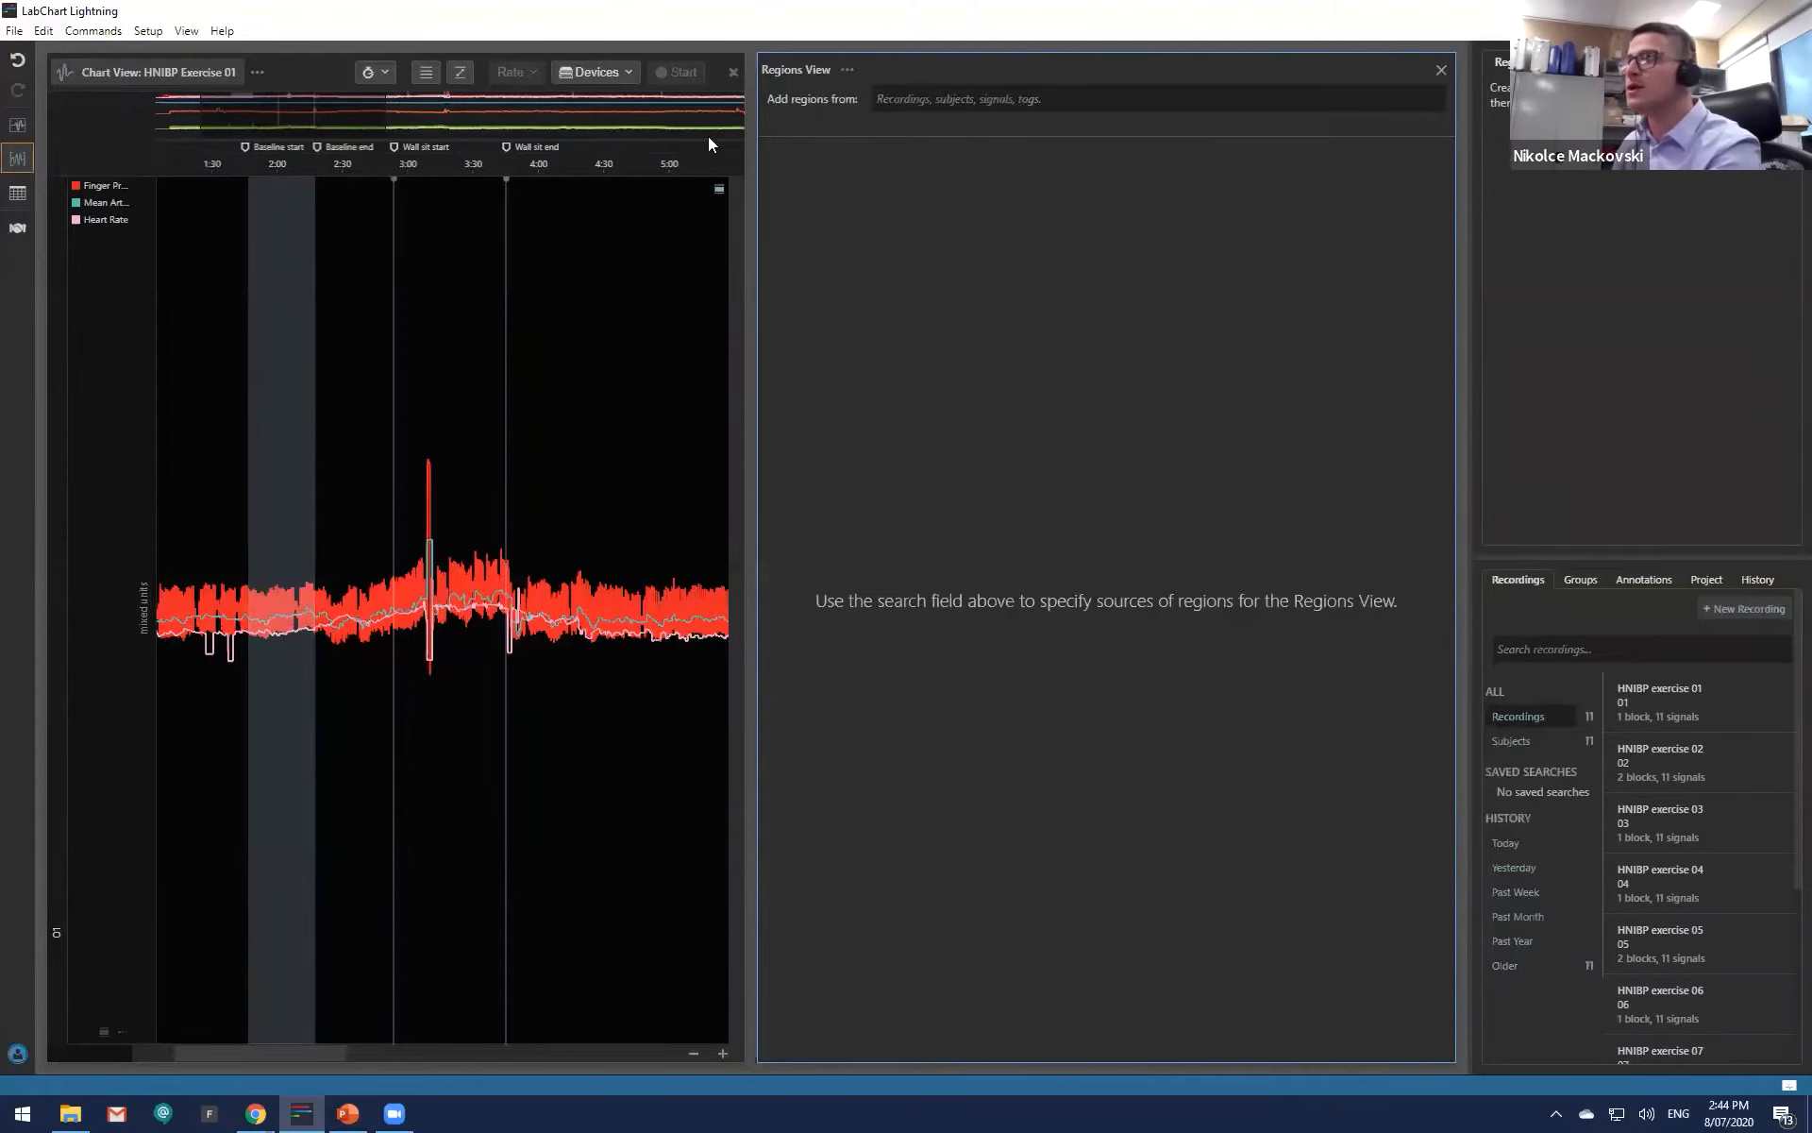
click(913, 98)
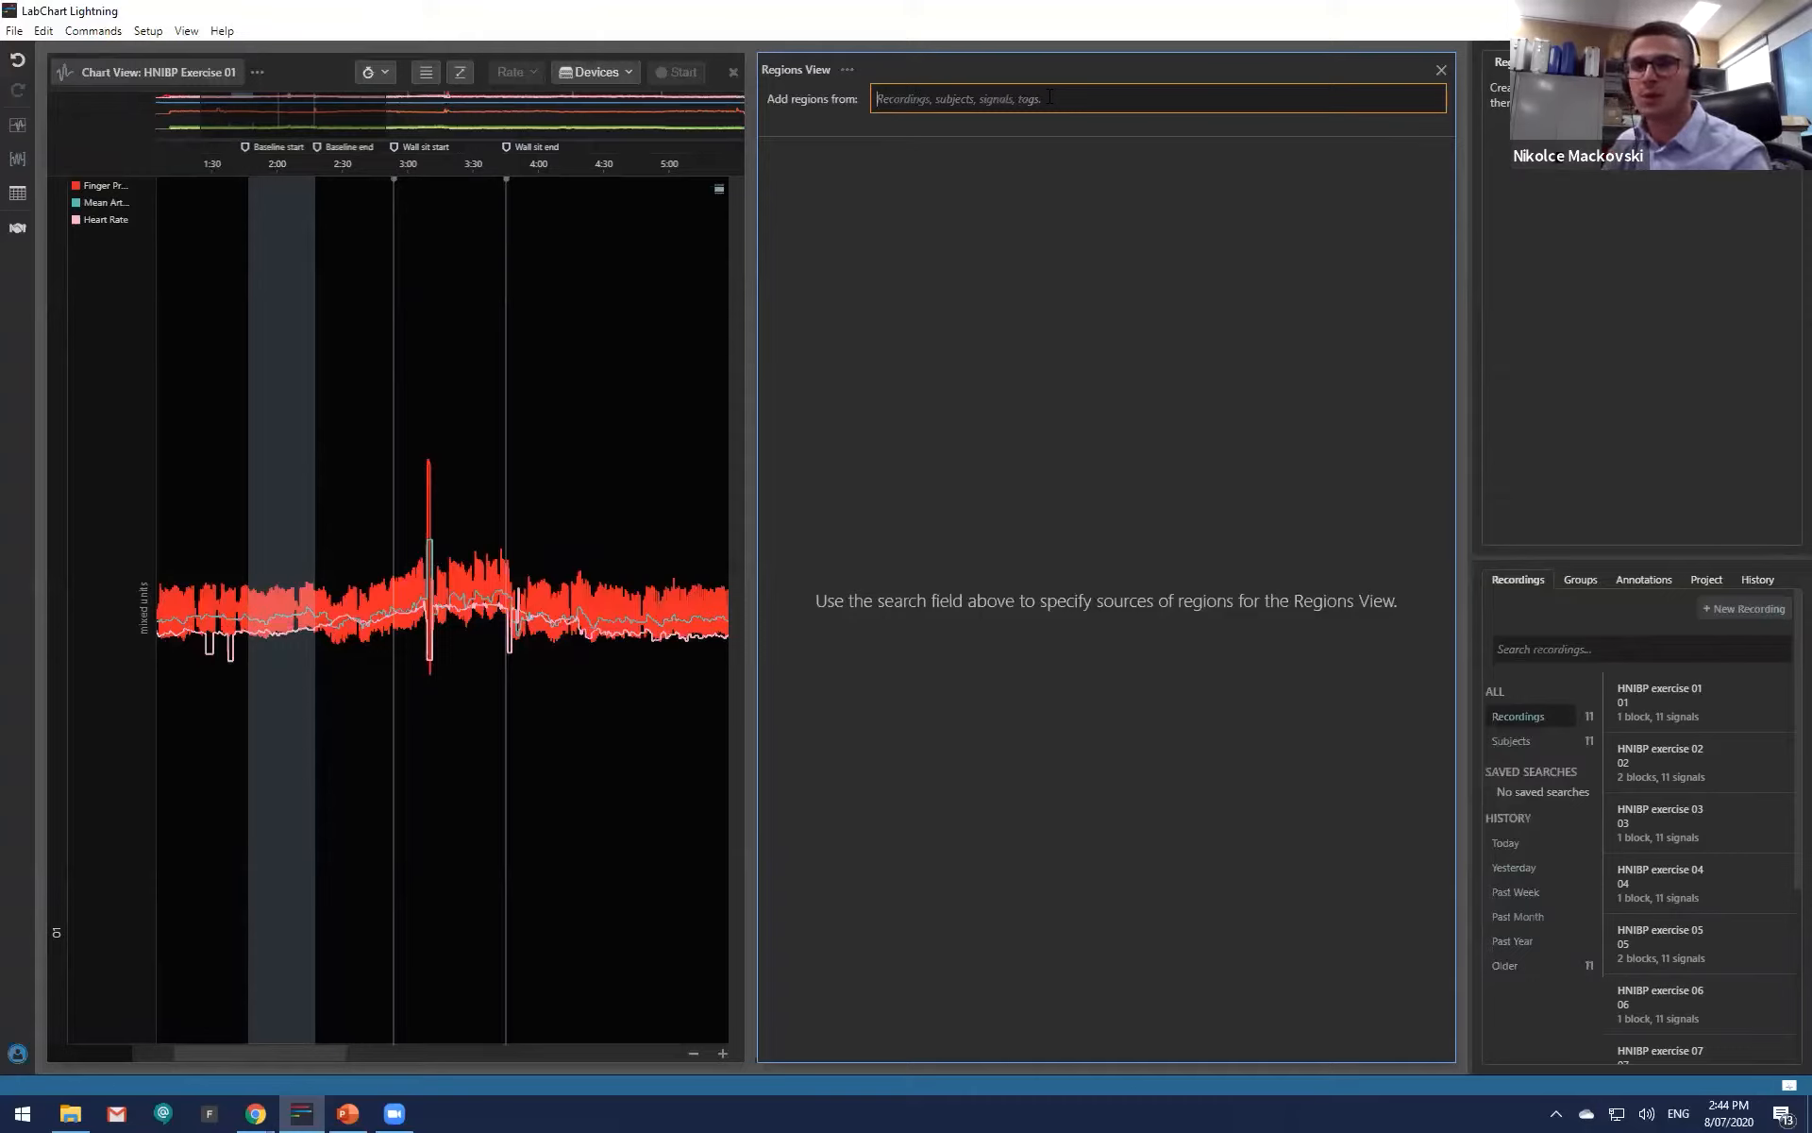
text(re)
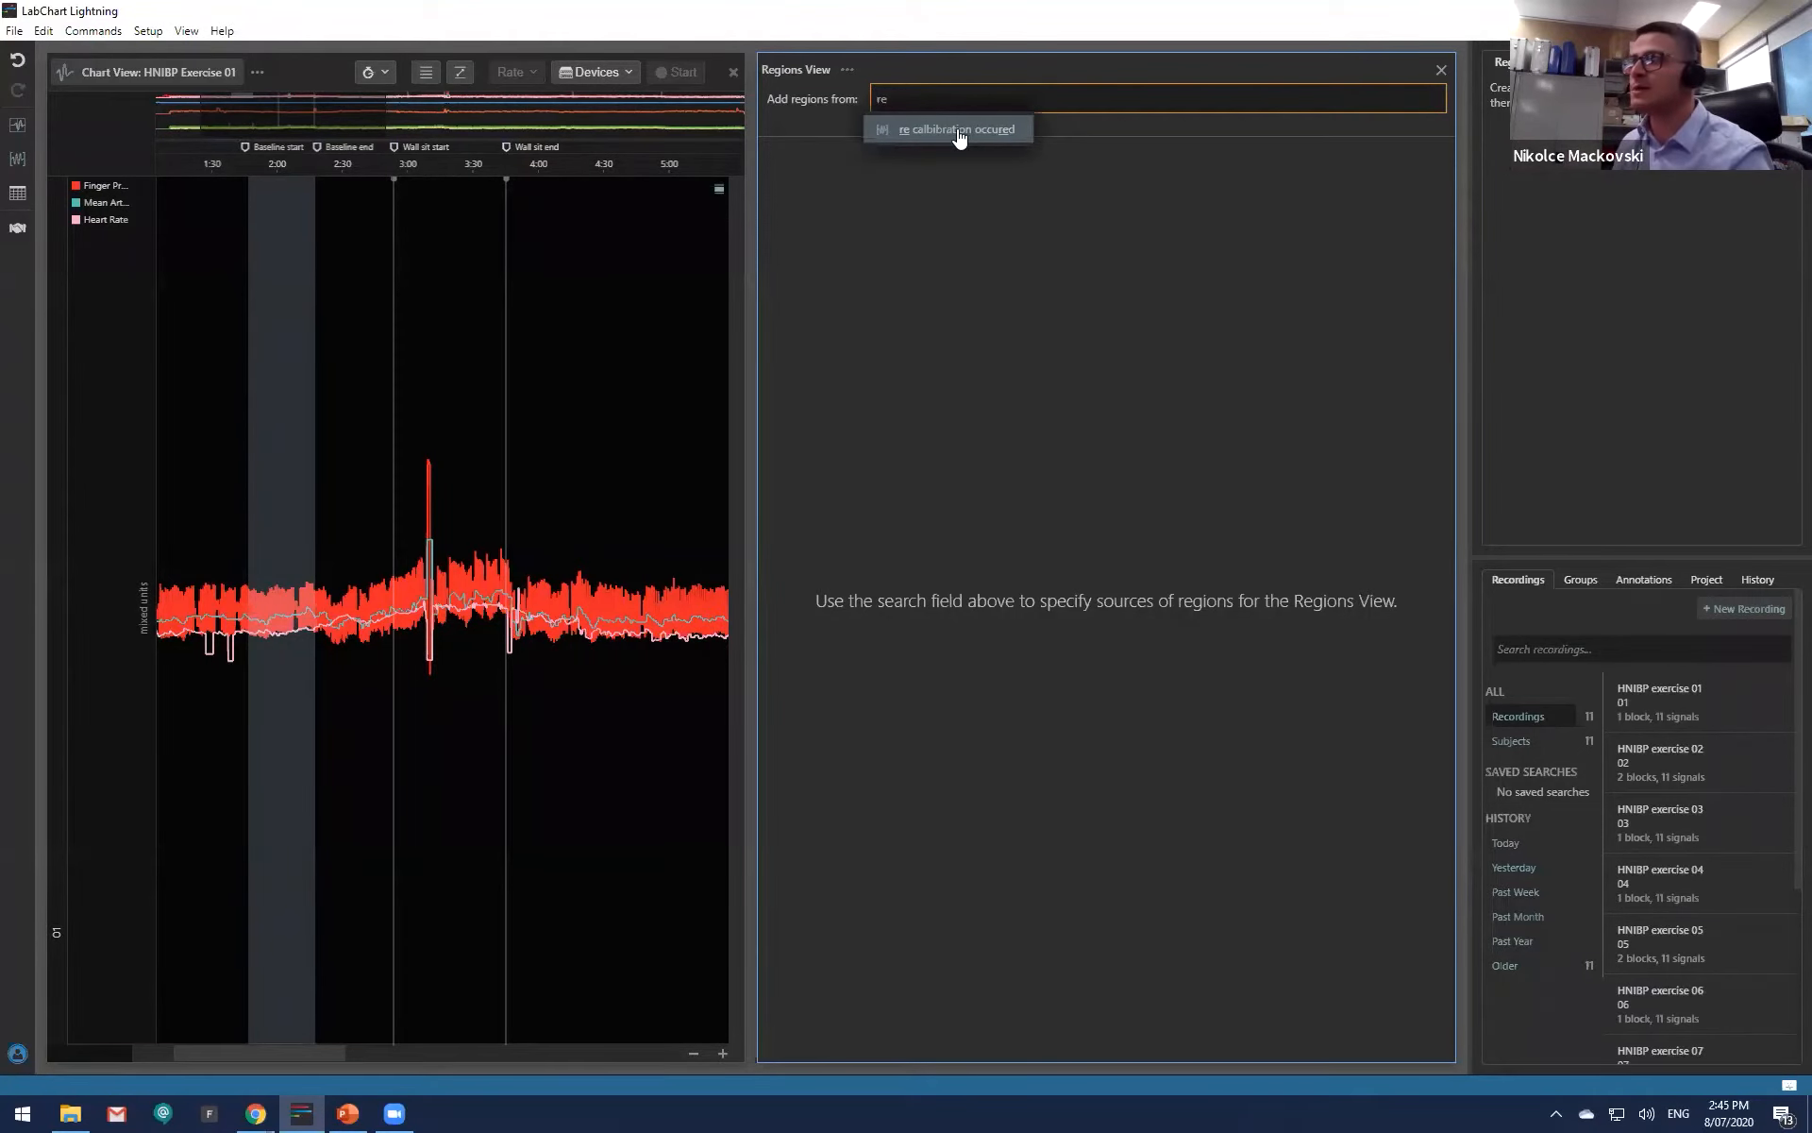
click(960, 131)
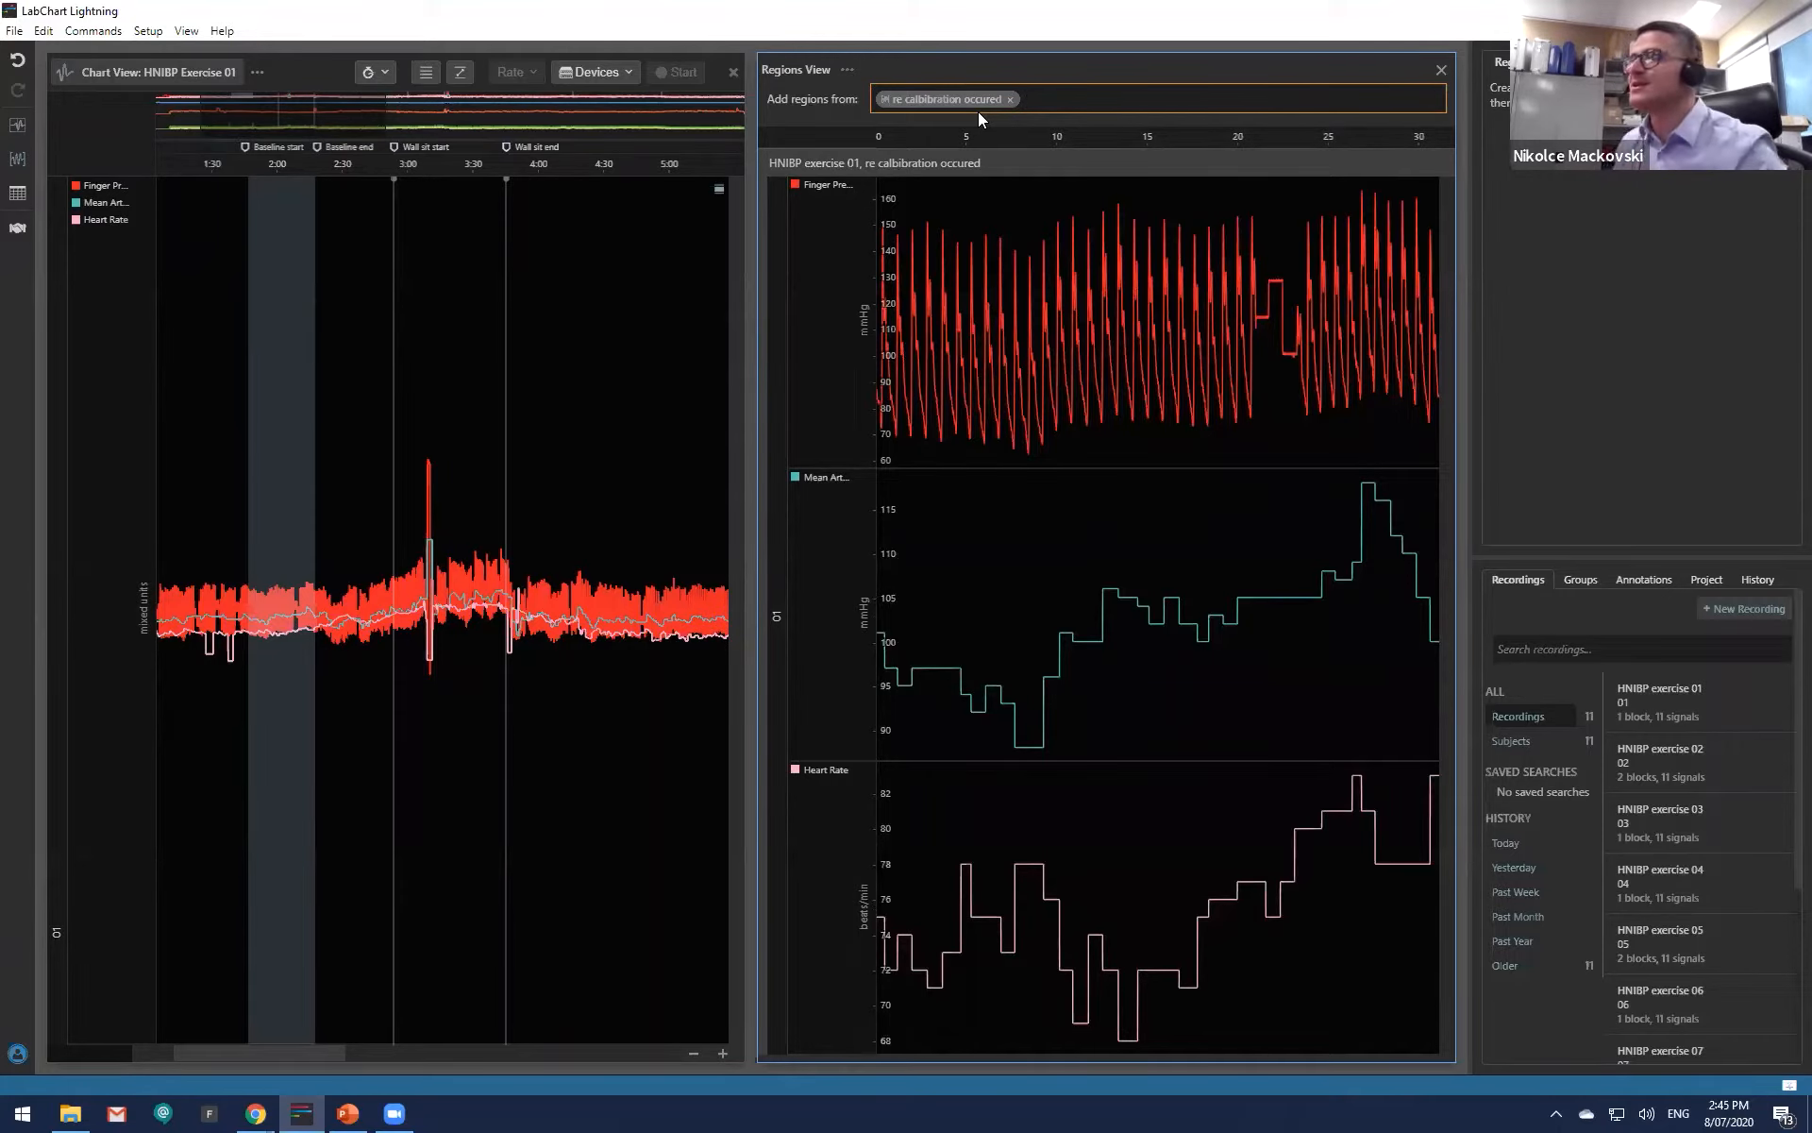
click(1010, 99)
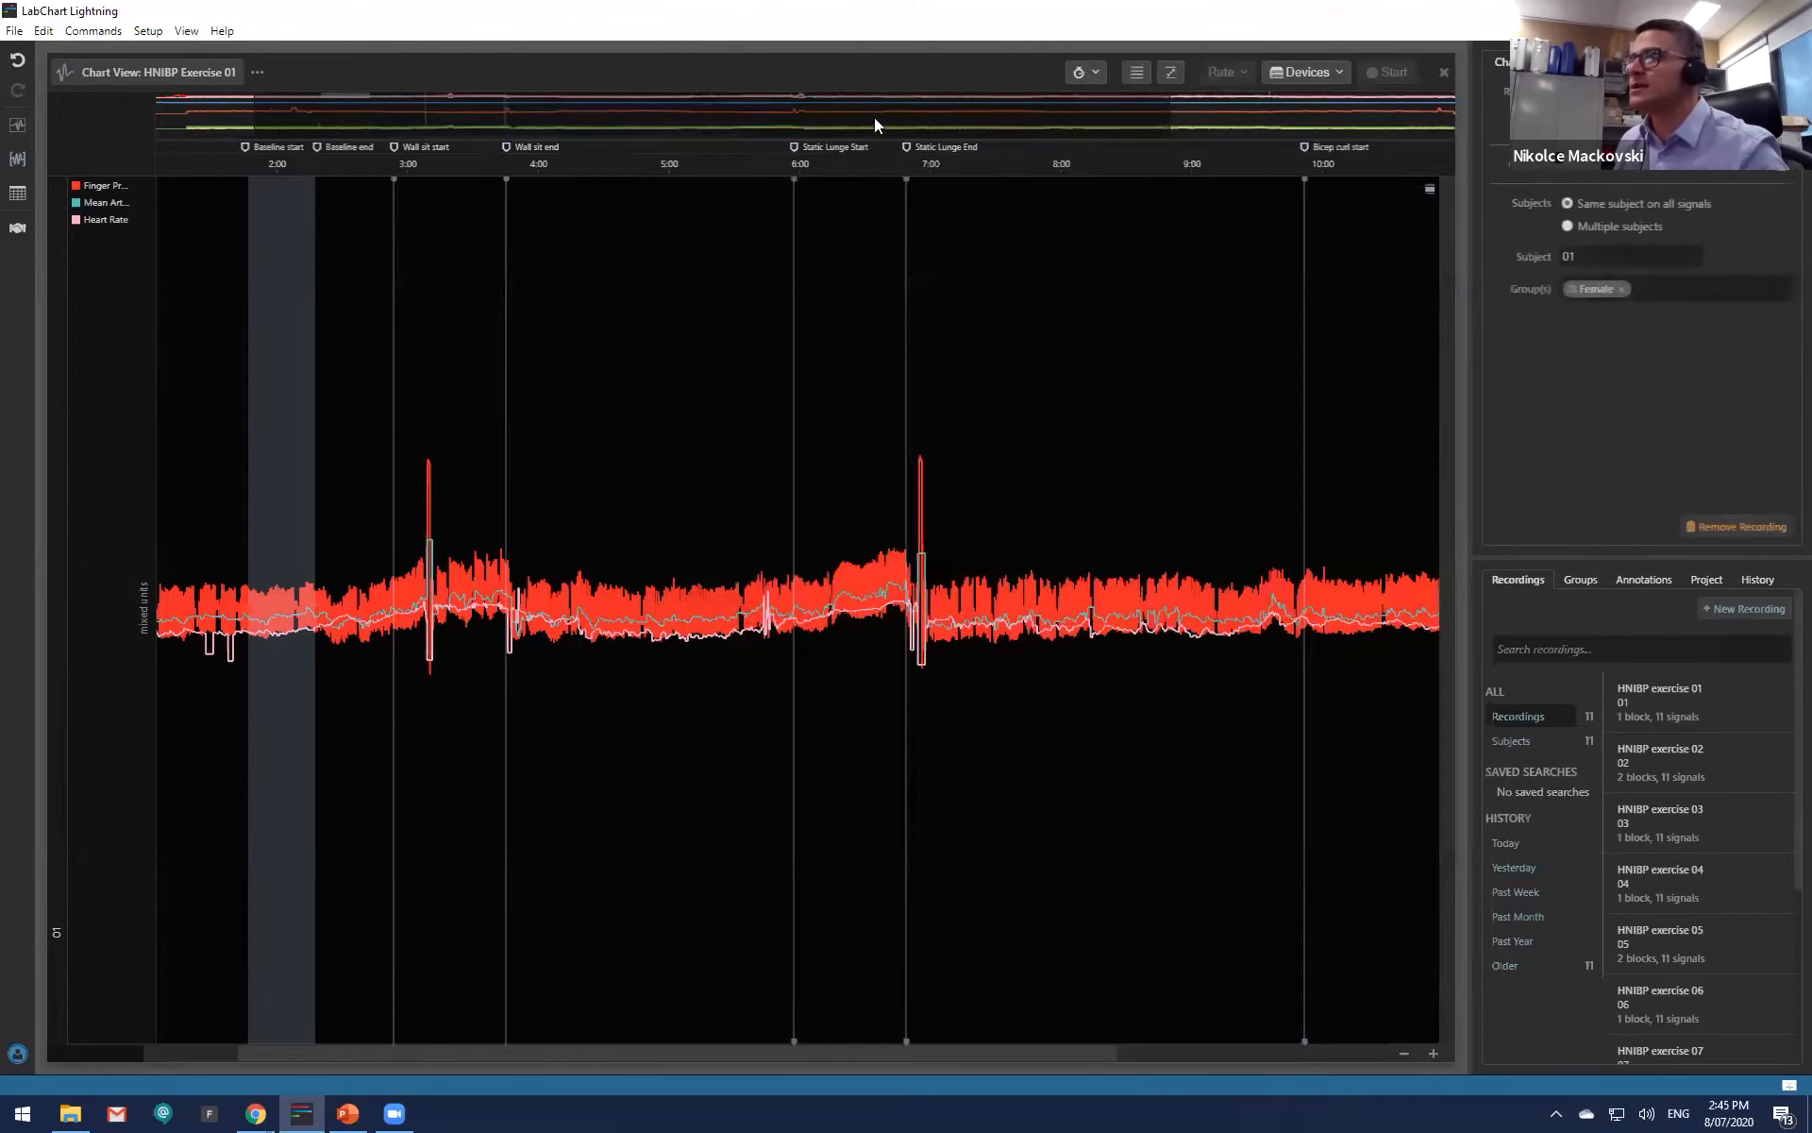
click(1441, 70)
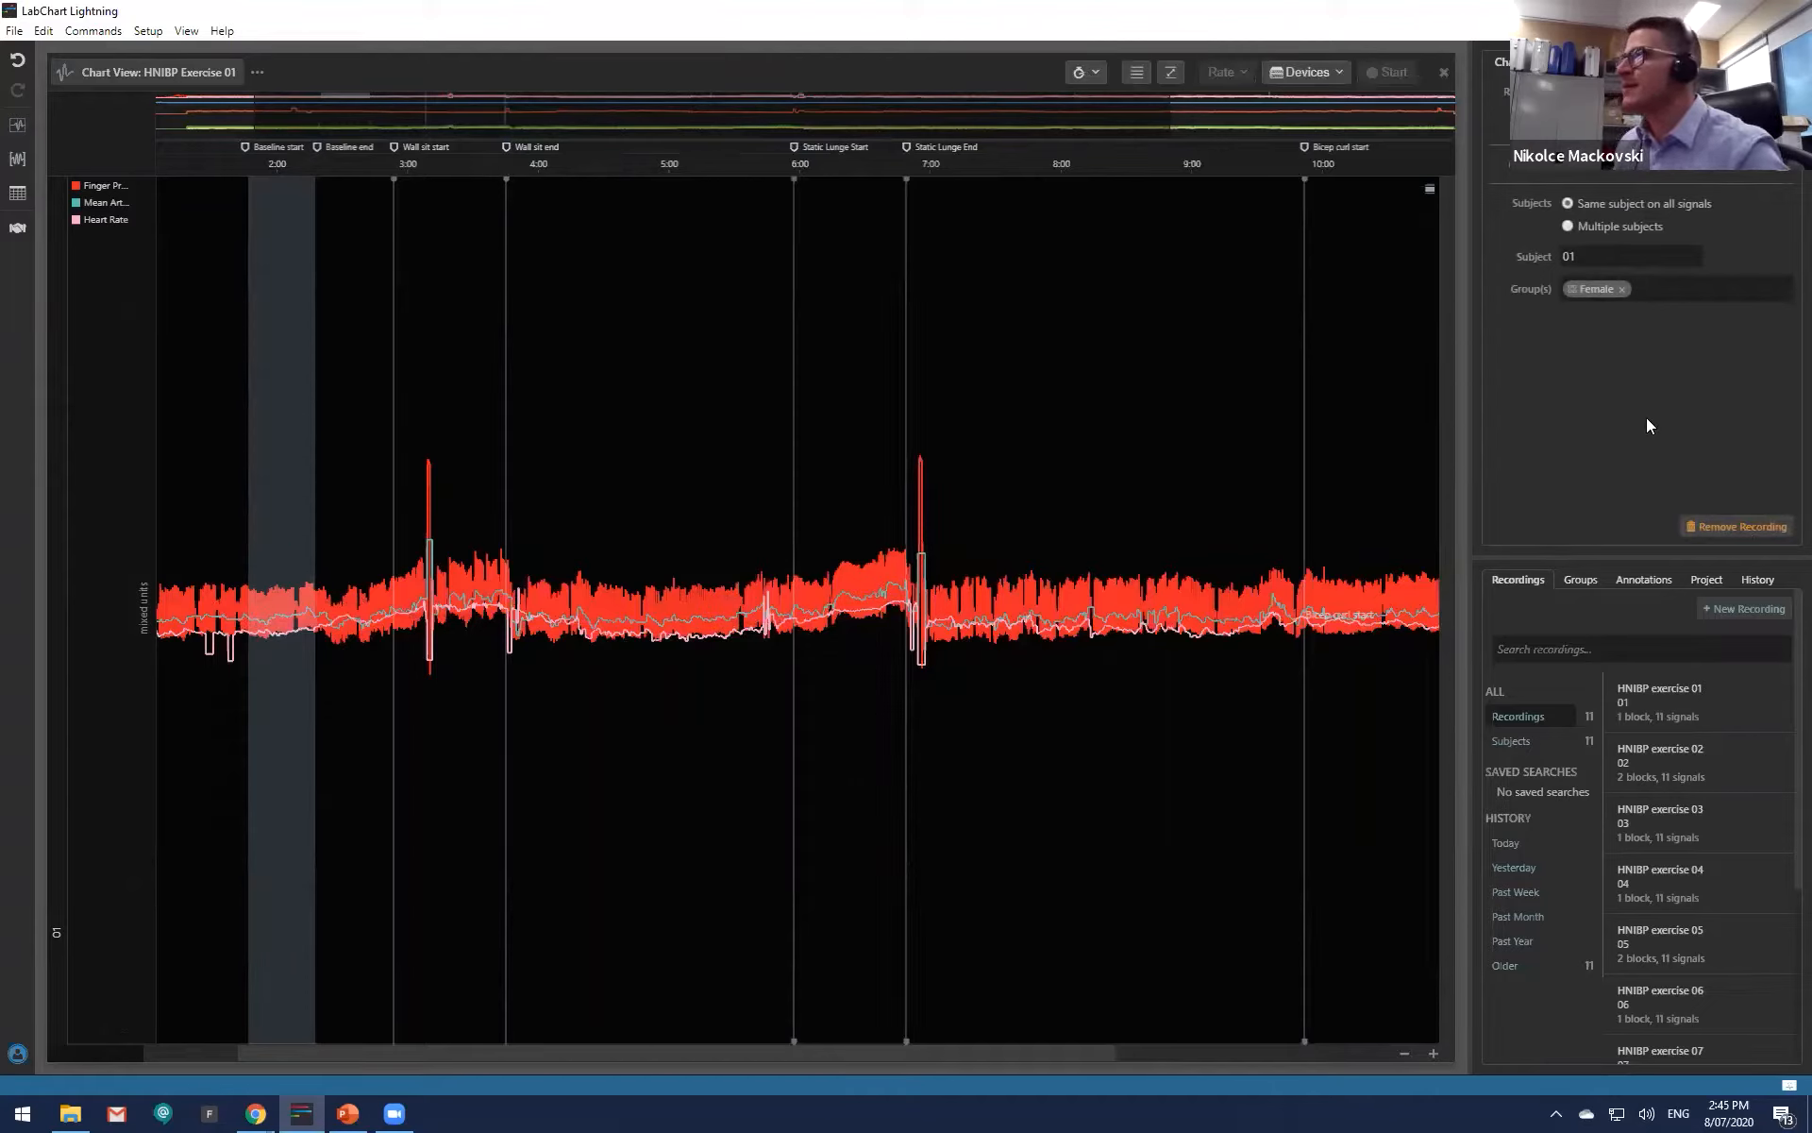
Step: Create a region of a new type named "Static lunge" between the Static Lunge Start and Static Lunge End comments
click(285, 236)
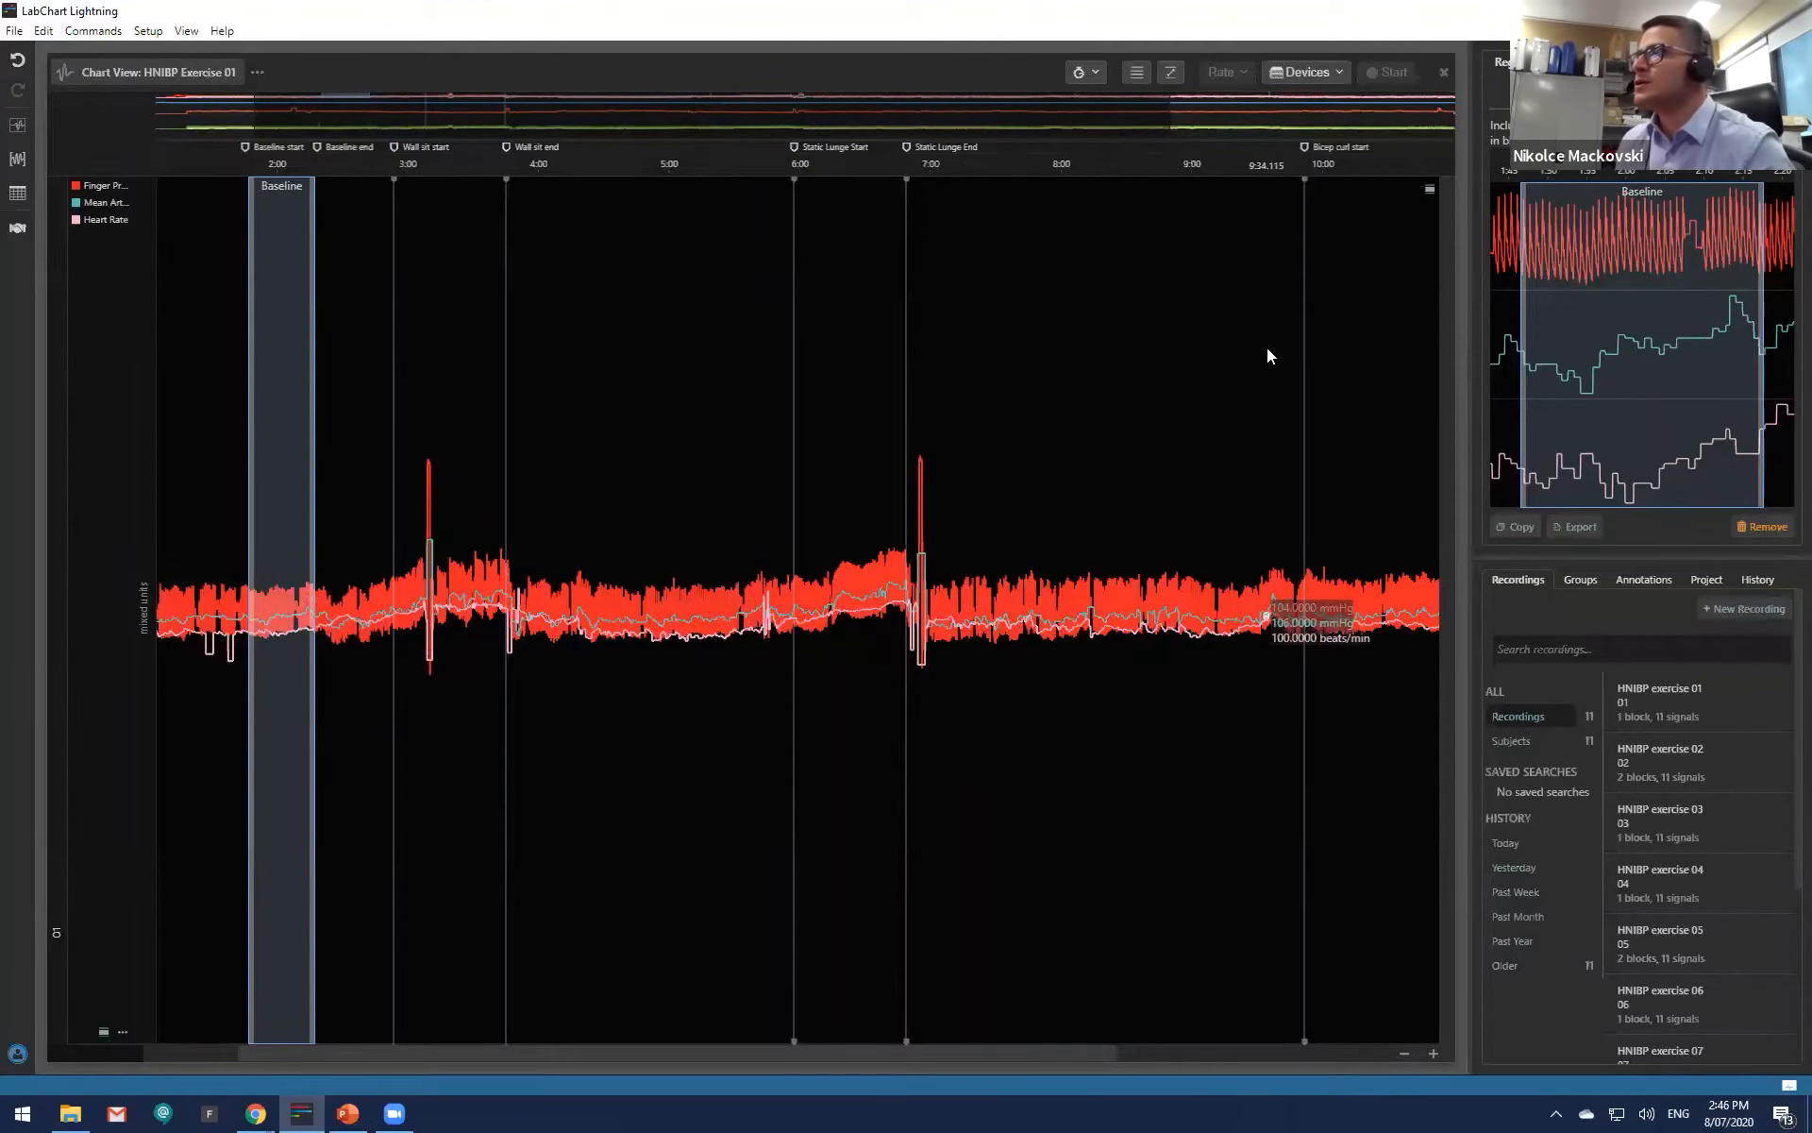
scroll(1267, 351, down, 2)
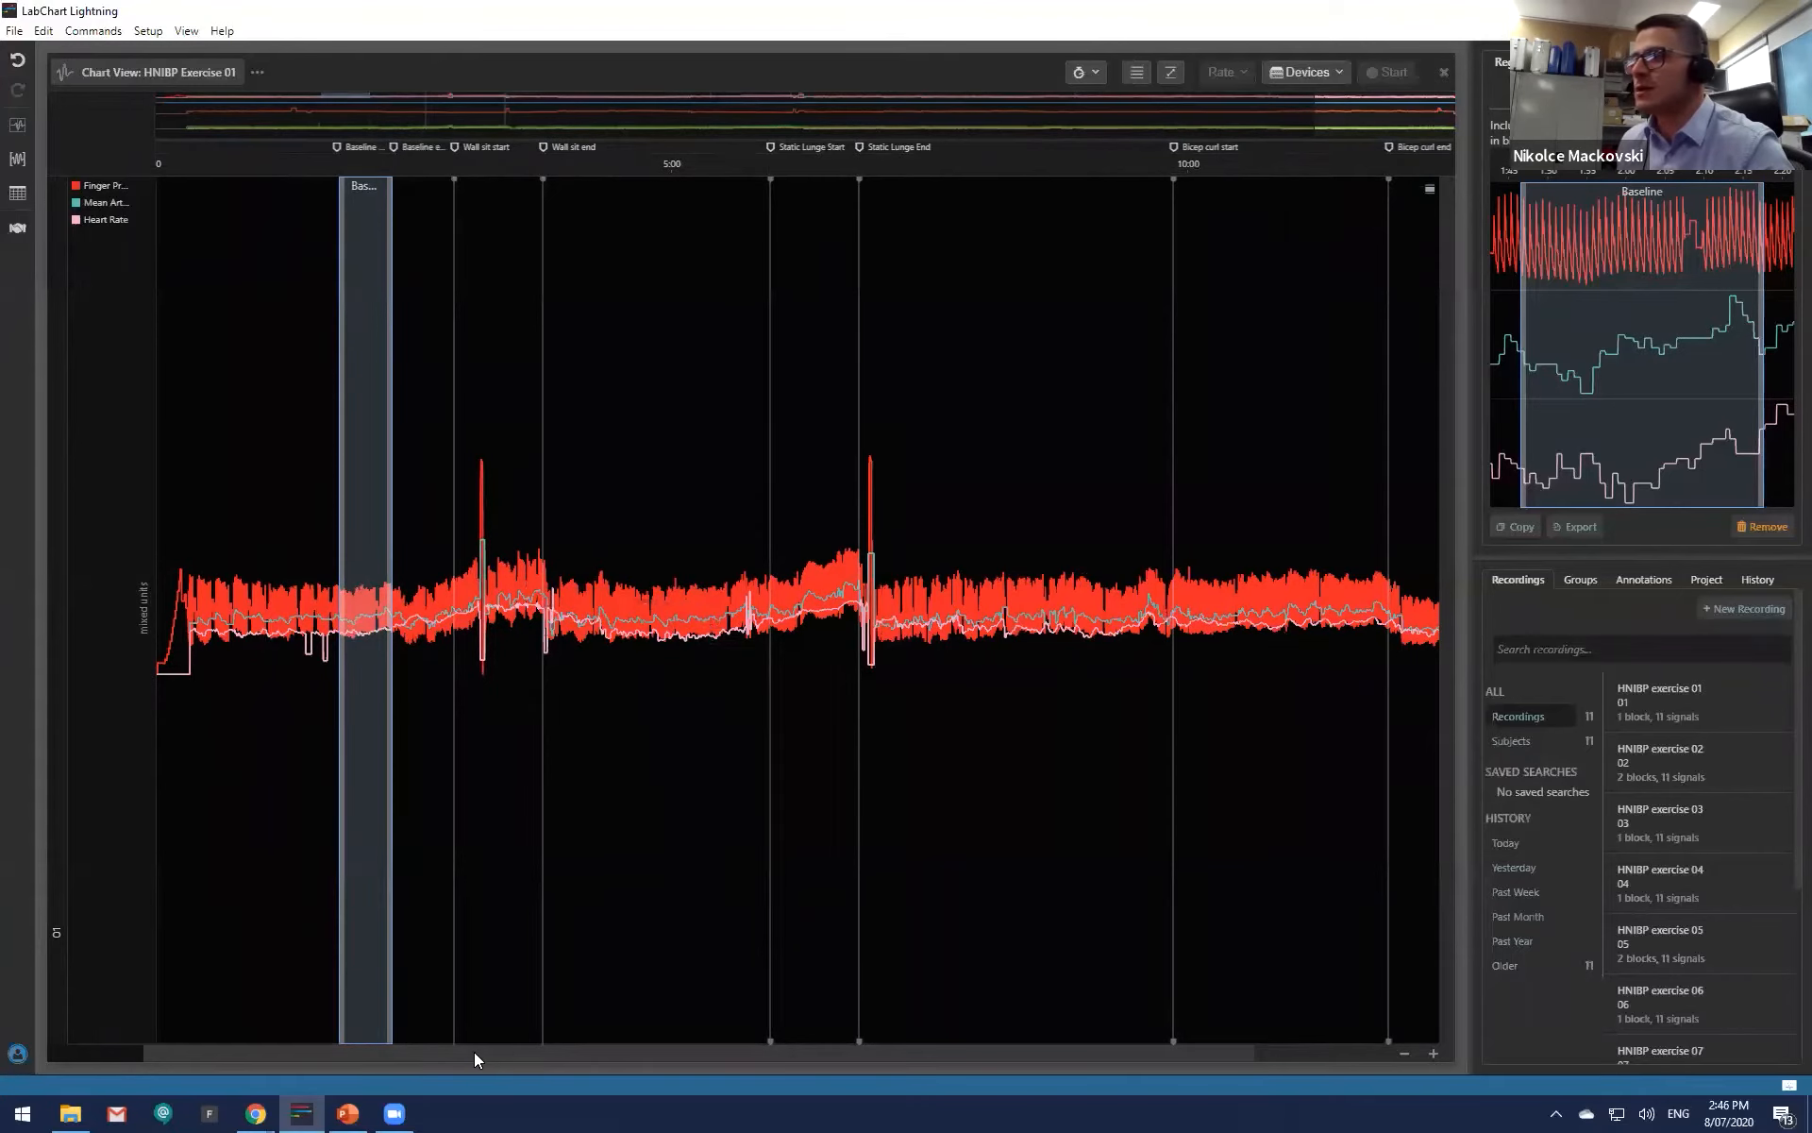
drag(473, 1057, 551, 1049)
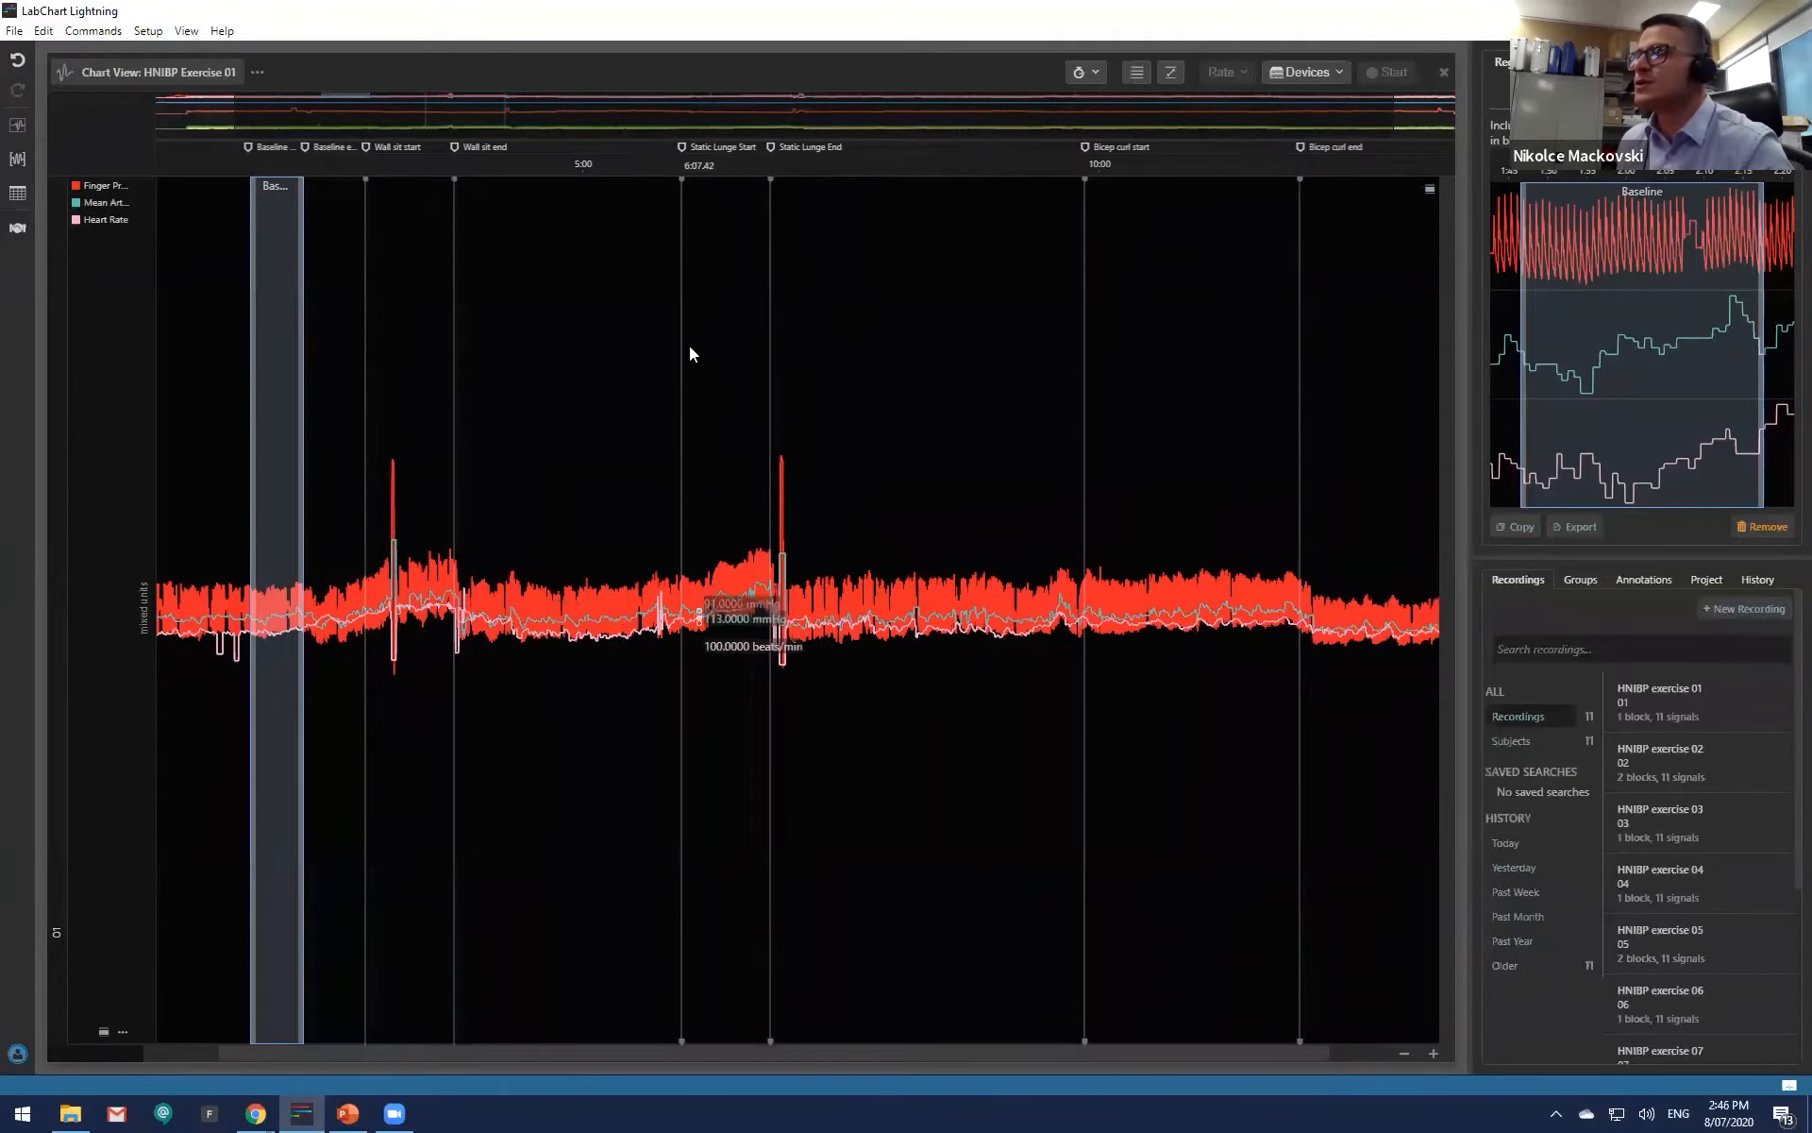
drag(681, 347, 775, 353)
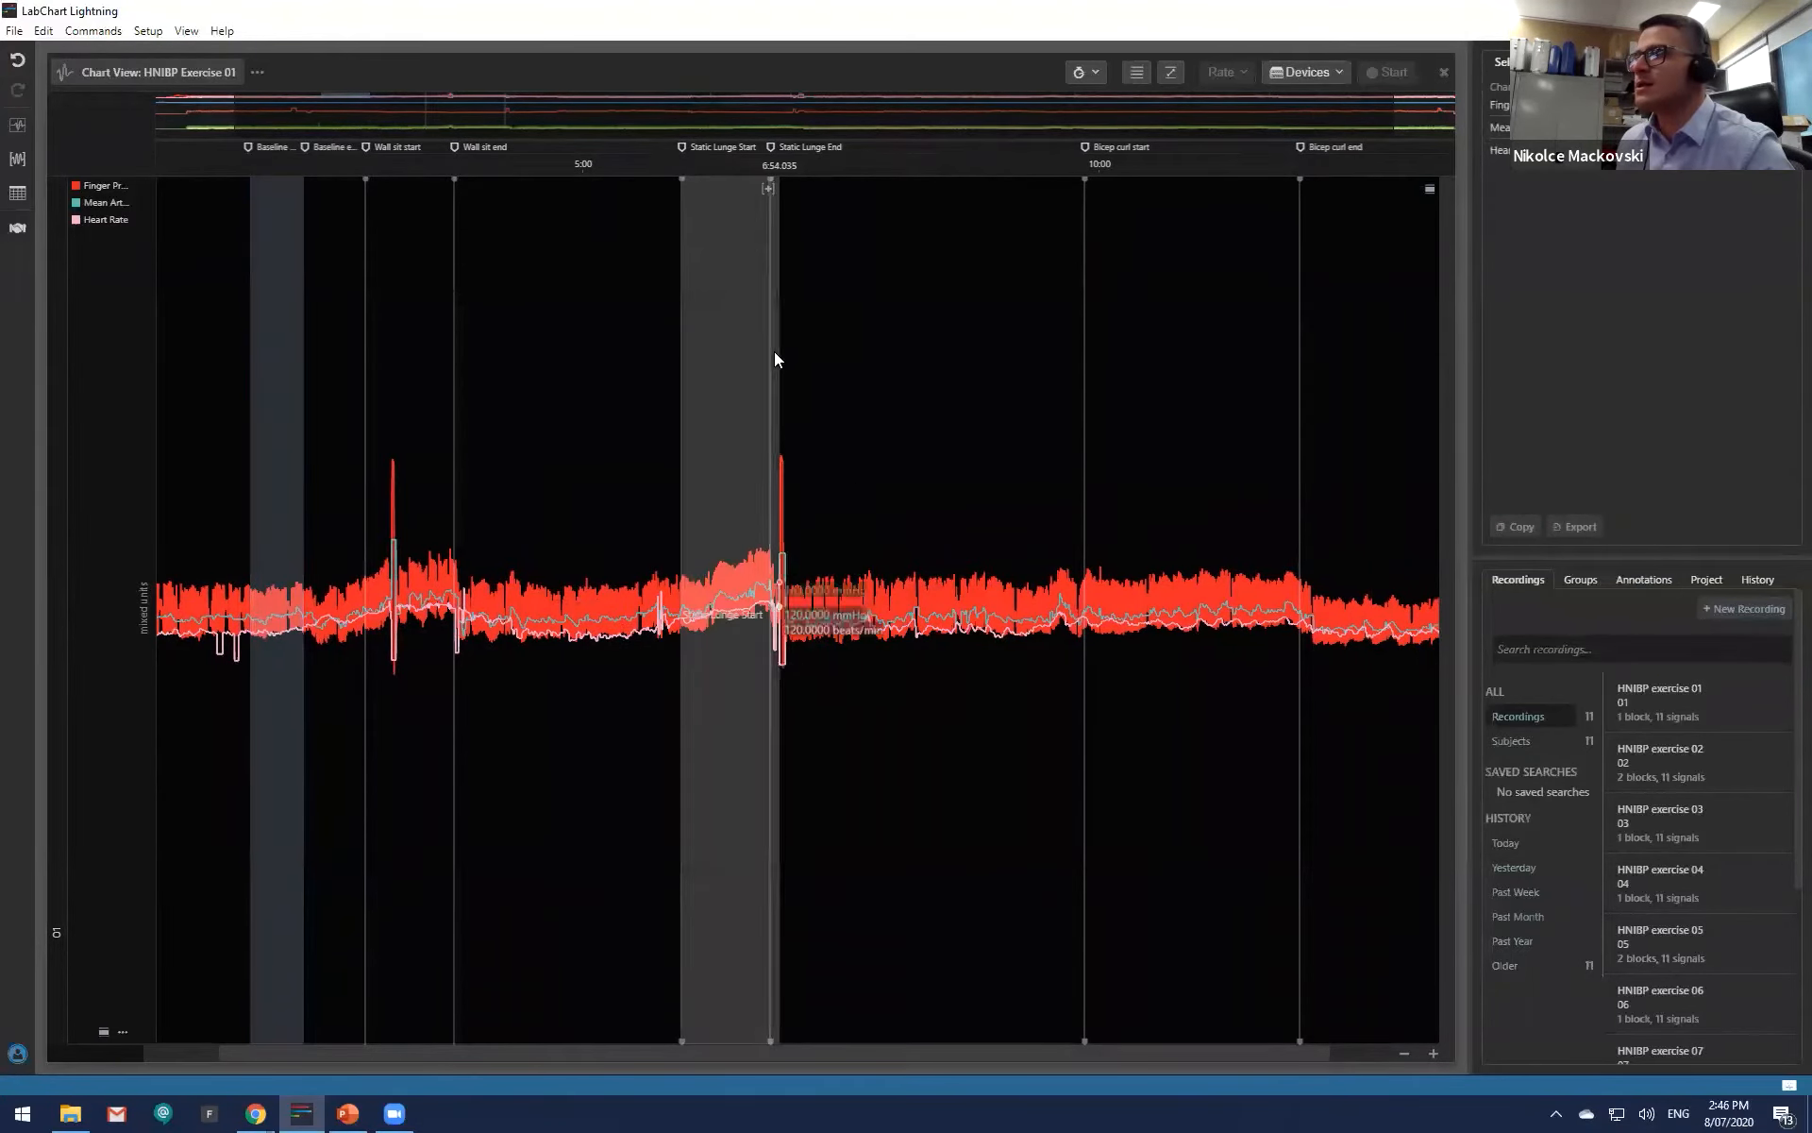
click(762, 189)
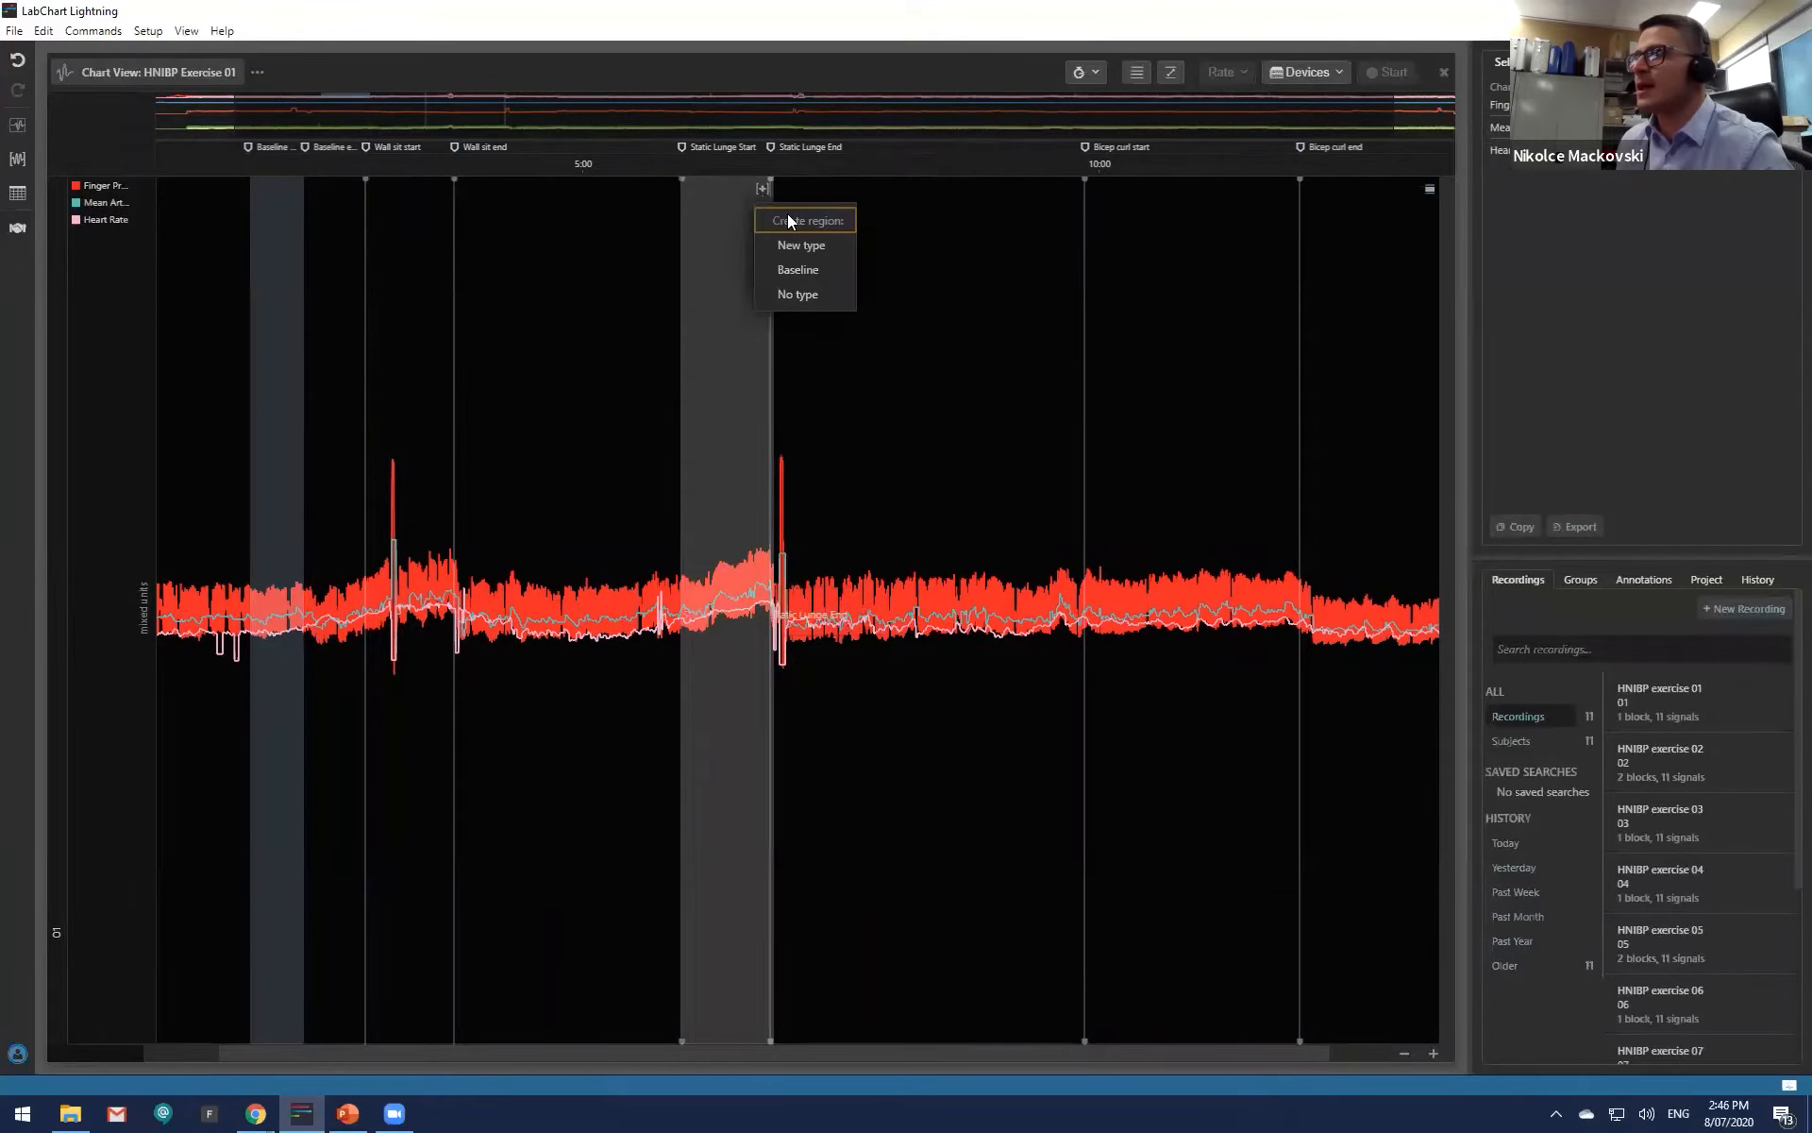
click(804, 244)
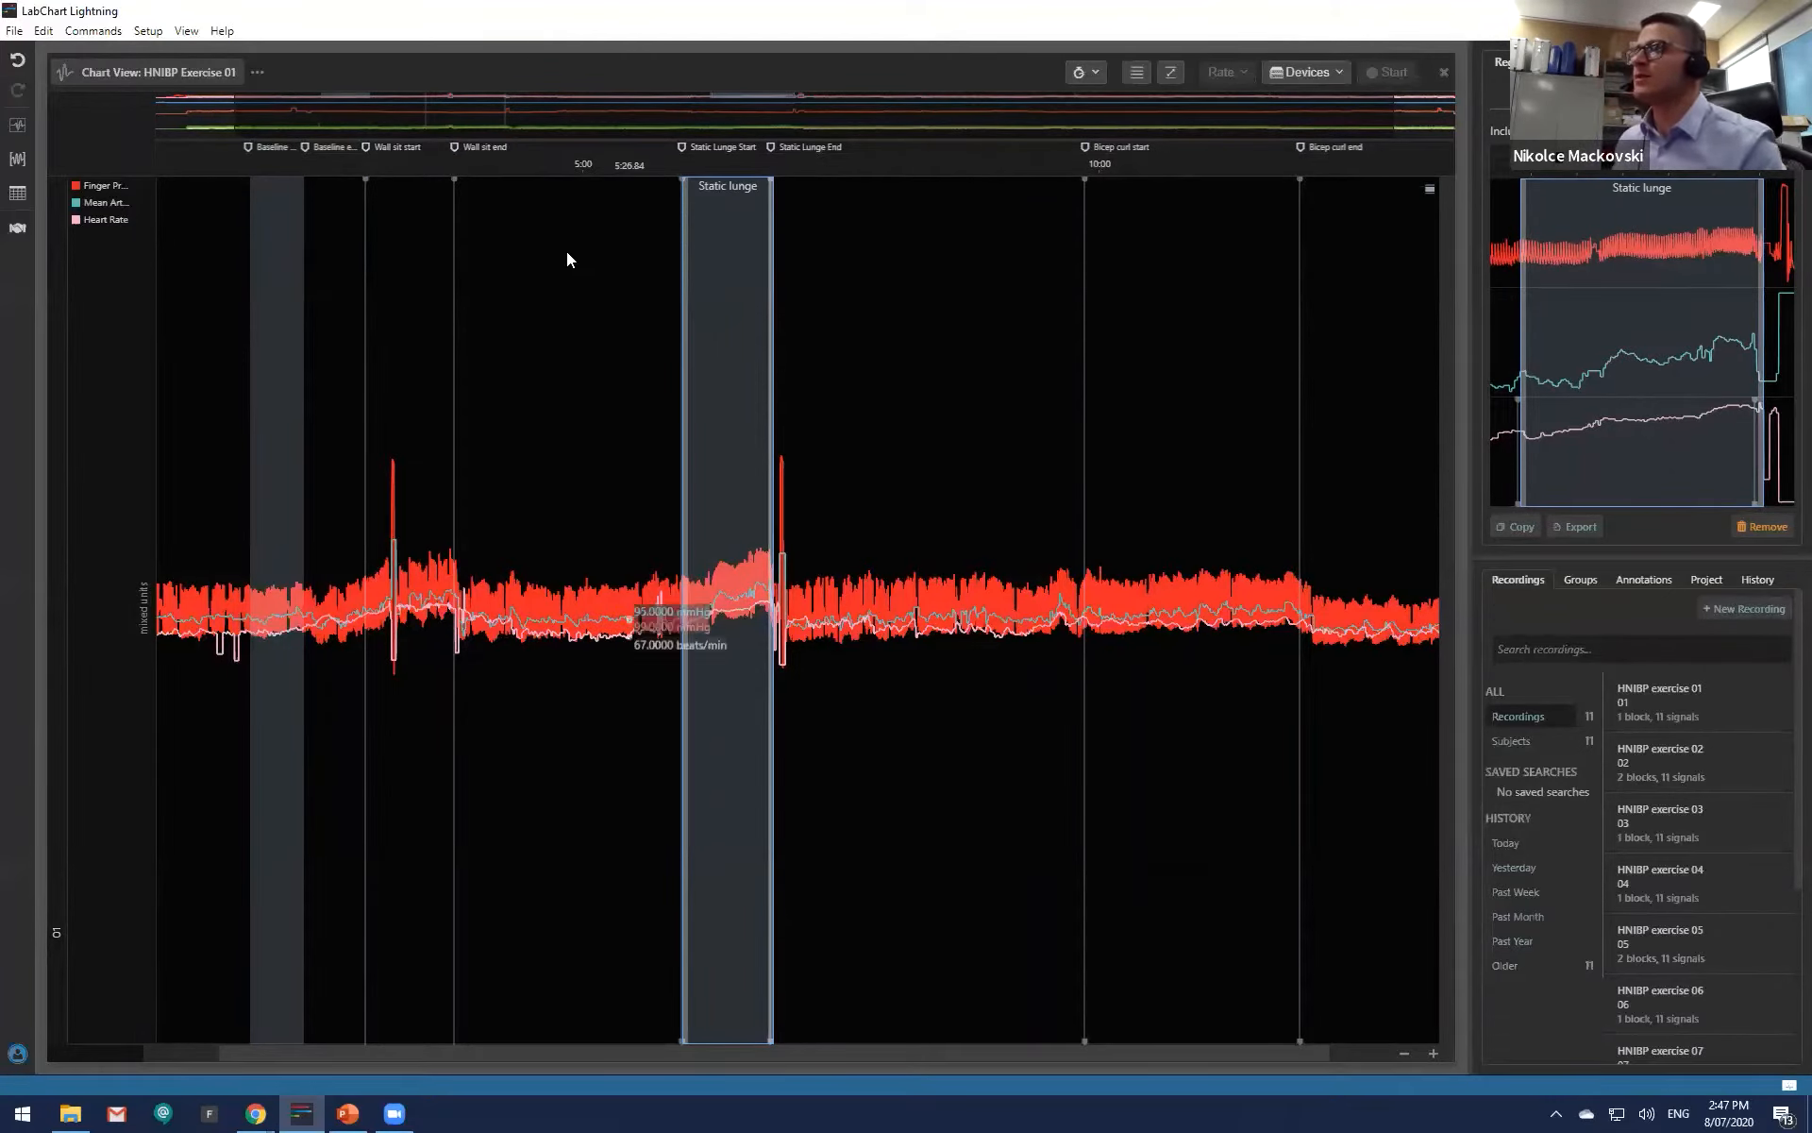
Step: Create a region of a new type named "Bicep curl" between the Bicep curl start and Bicep curl end comments
scroll(1108, 332, down, 2)
drag(1061, 274, 1252, 247)
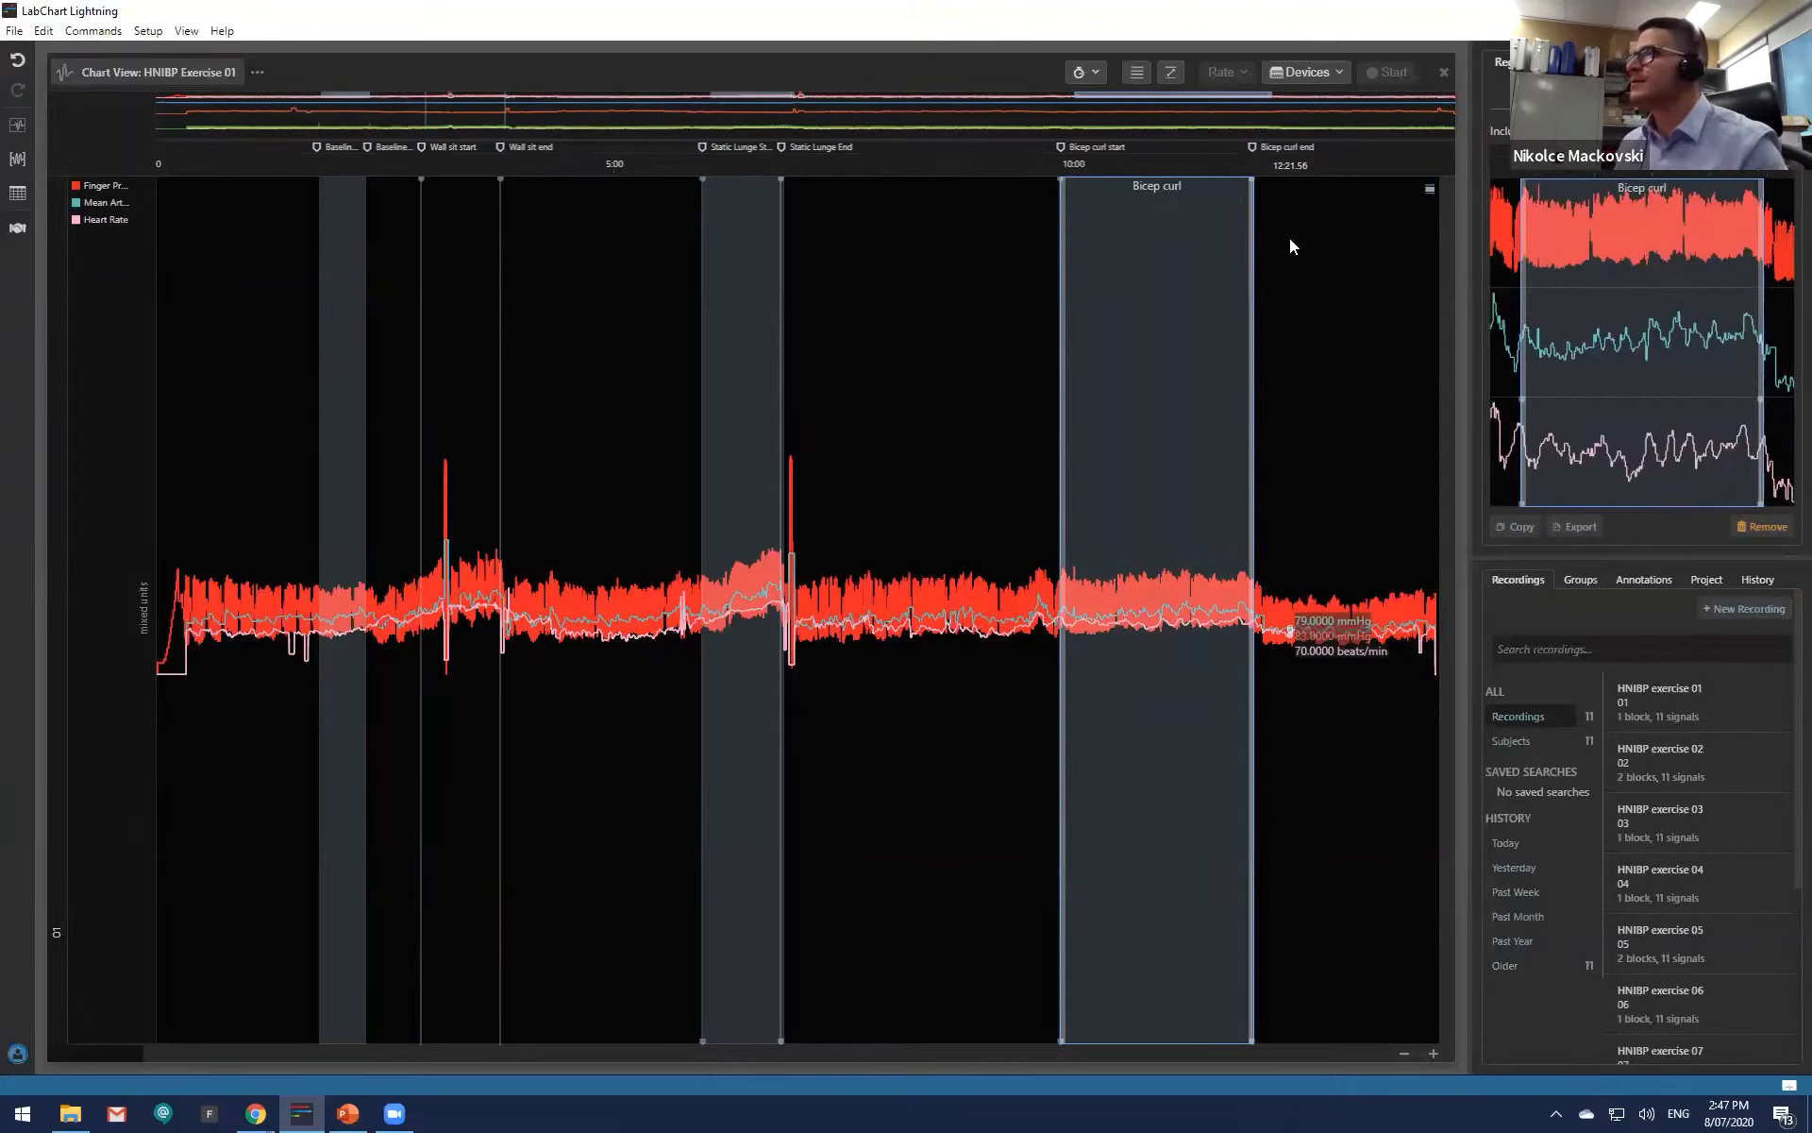
Step: Open the Table View of the region means, view it without the chart, and bring the Chart View back beside it
click(17, 192)
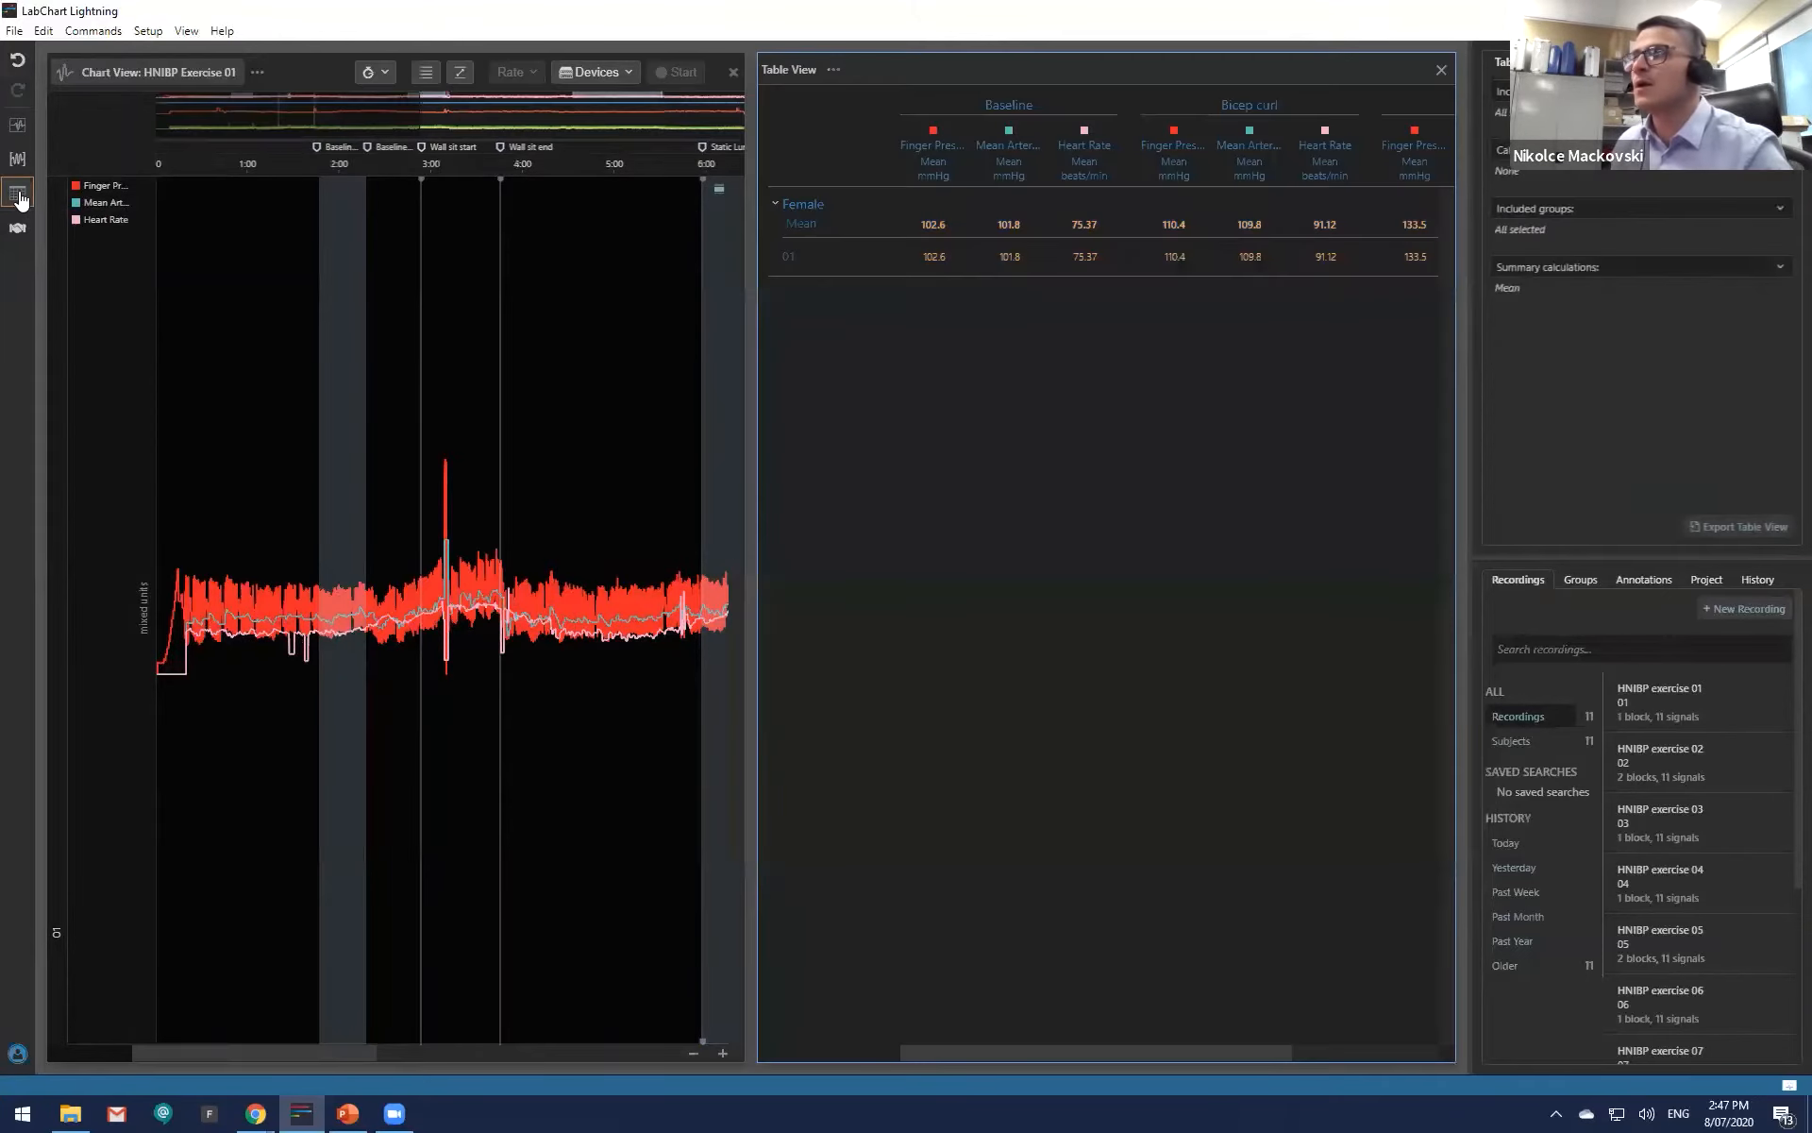
click(734, 73)
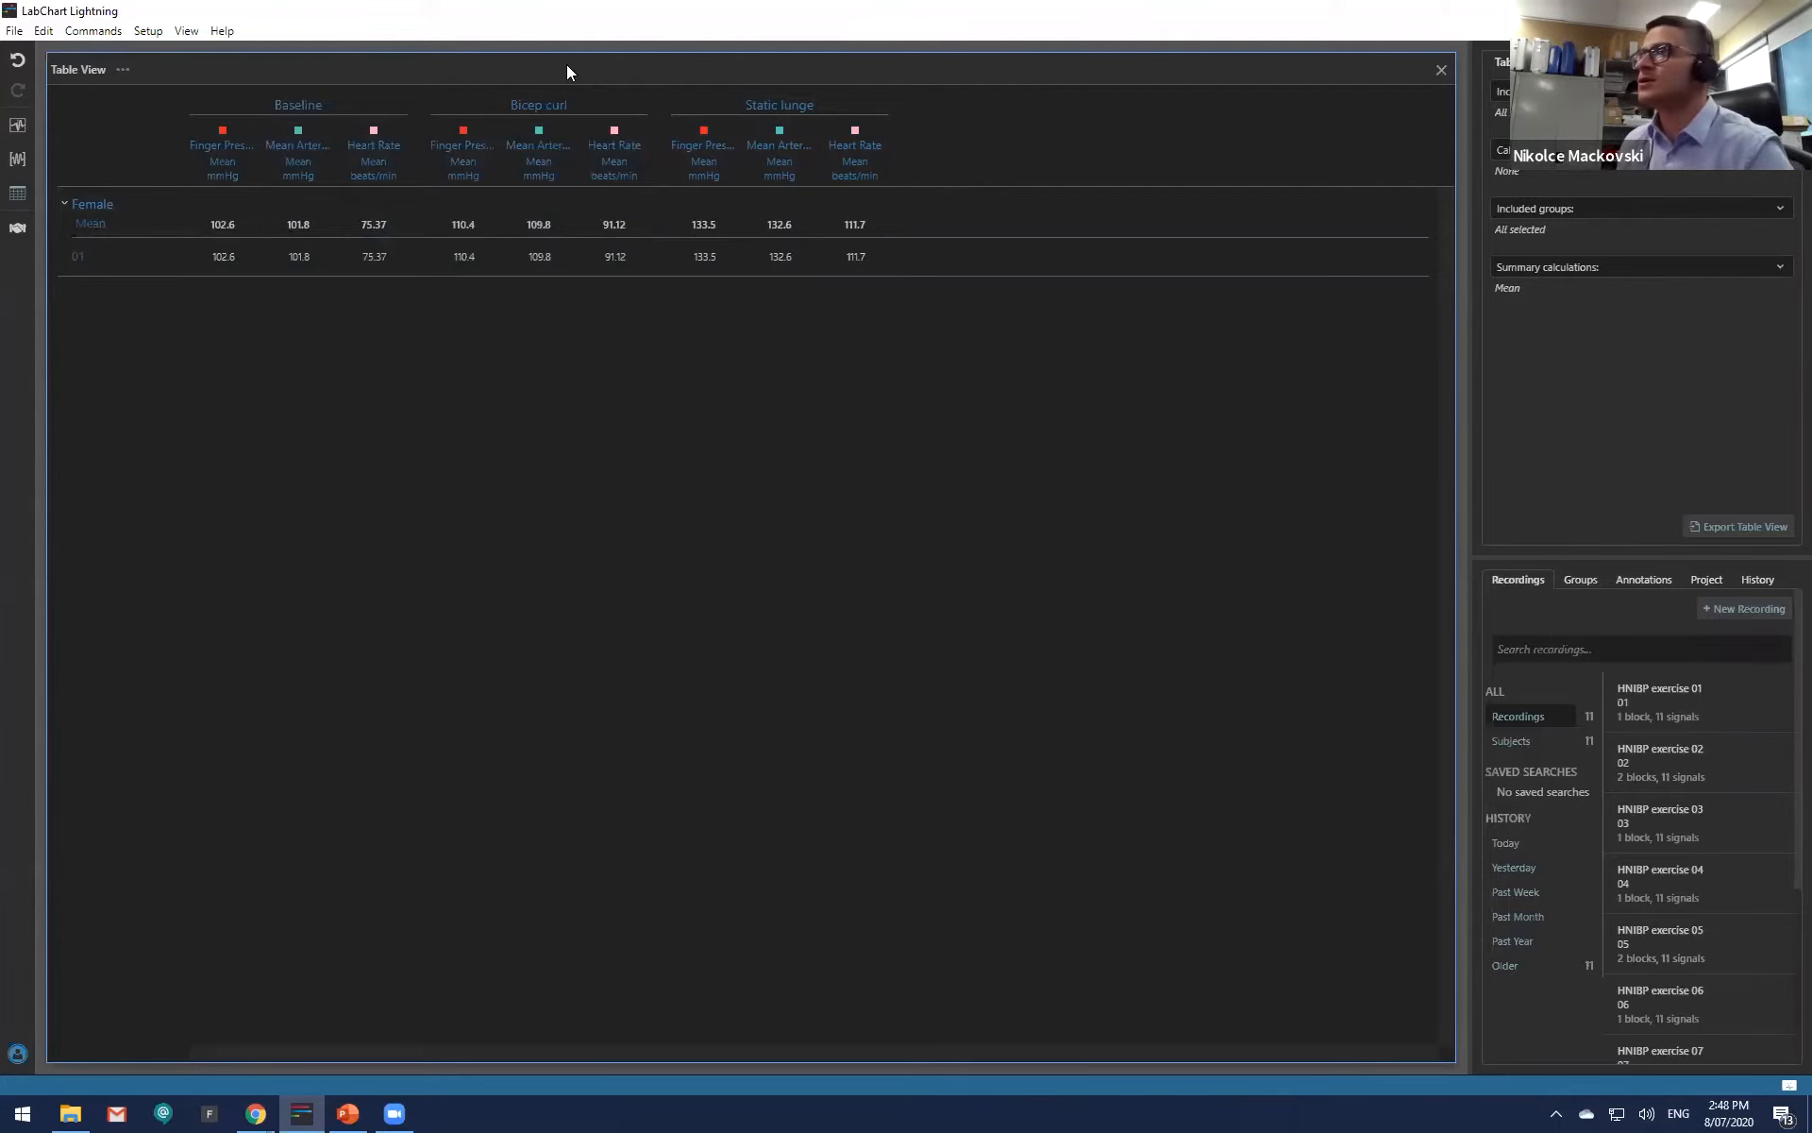
click(17, 126)
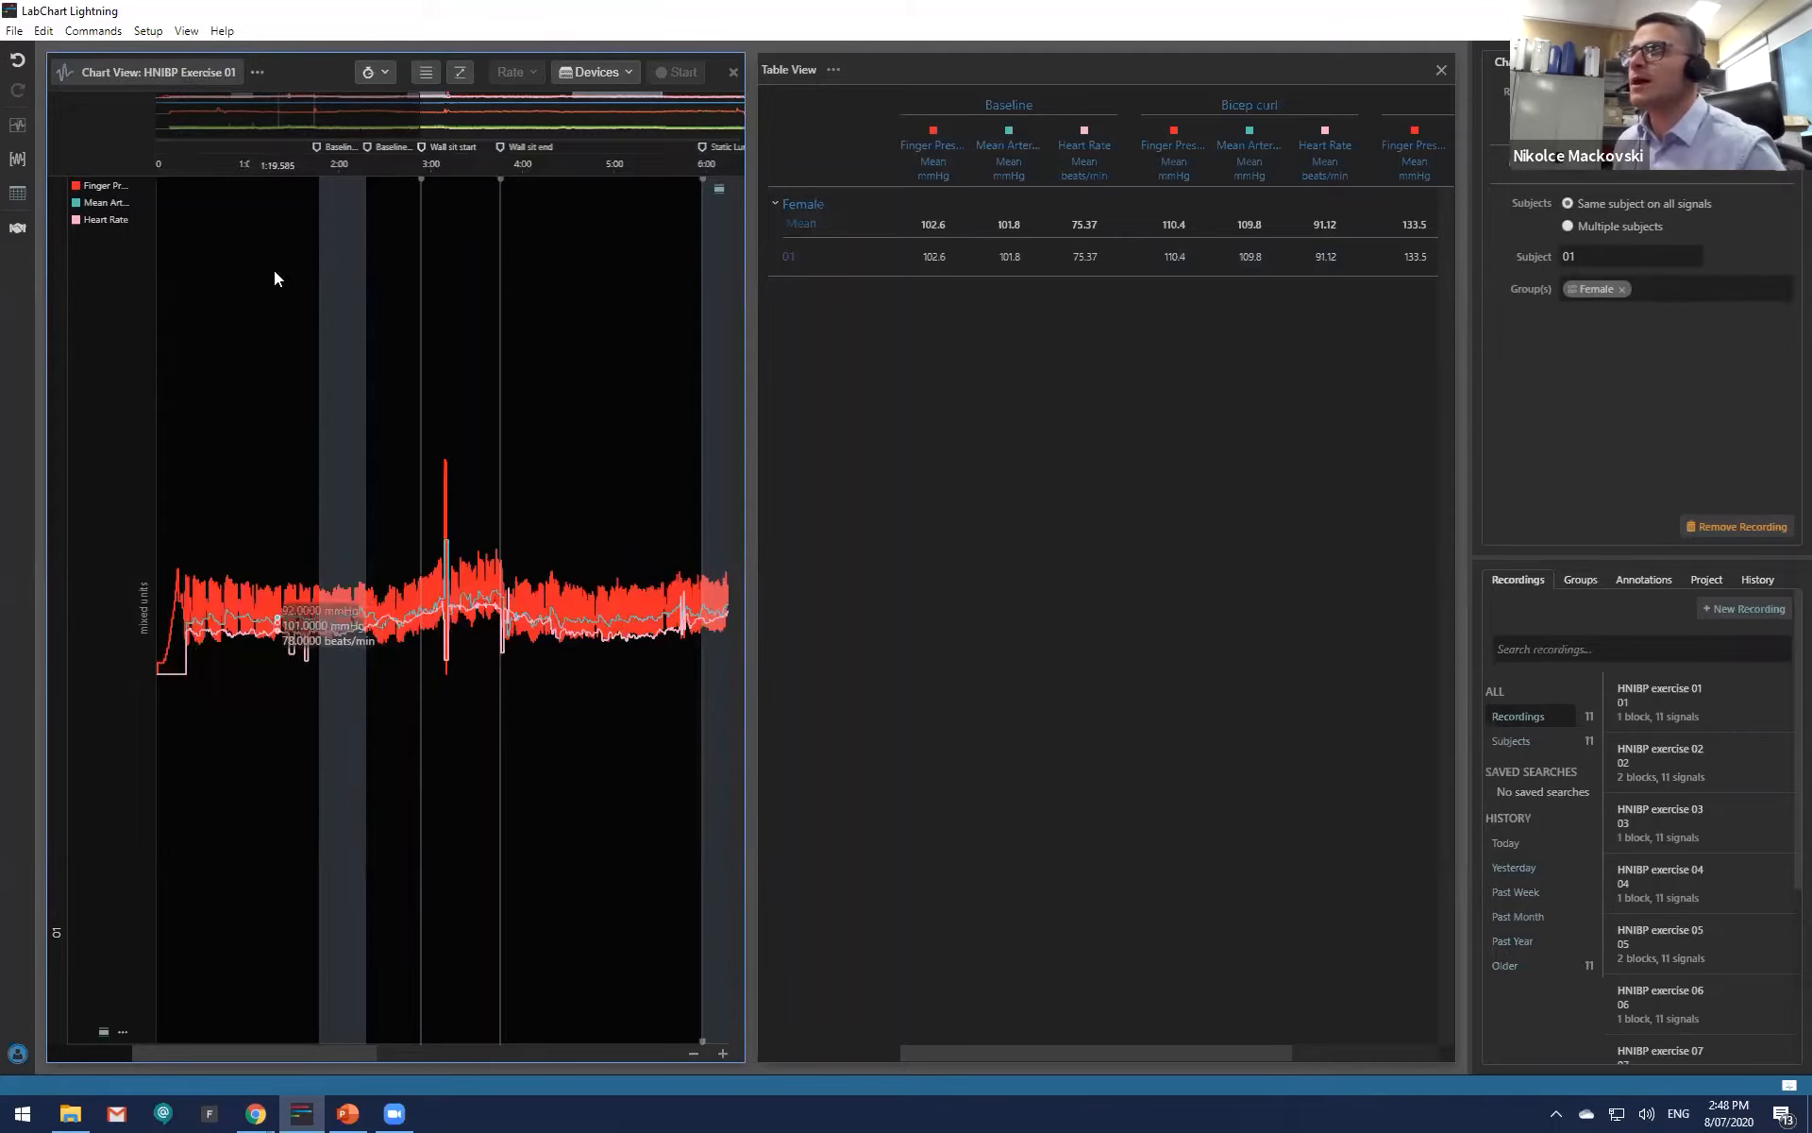
Step: Close the Chart View and examine the region means in the Table View on its own
click(828, 90)
click(260, 75)
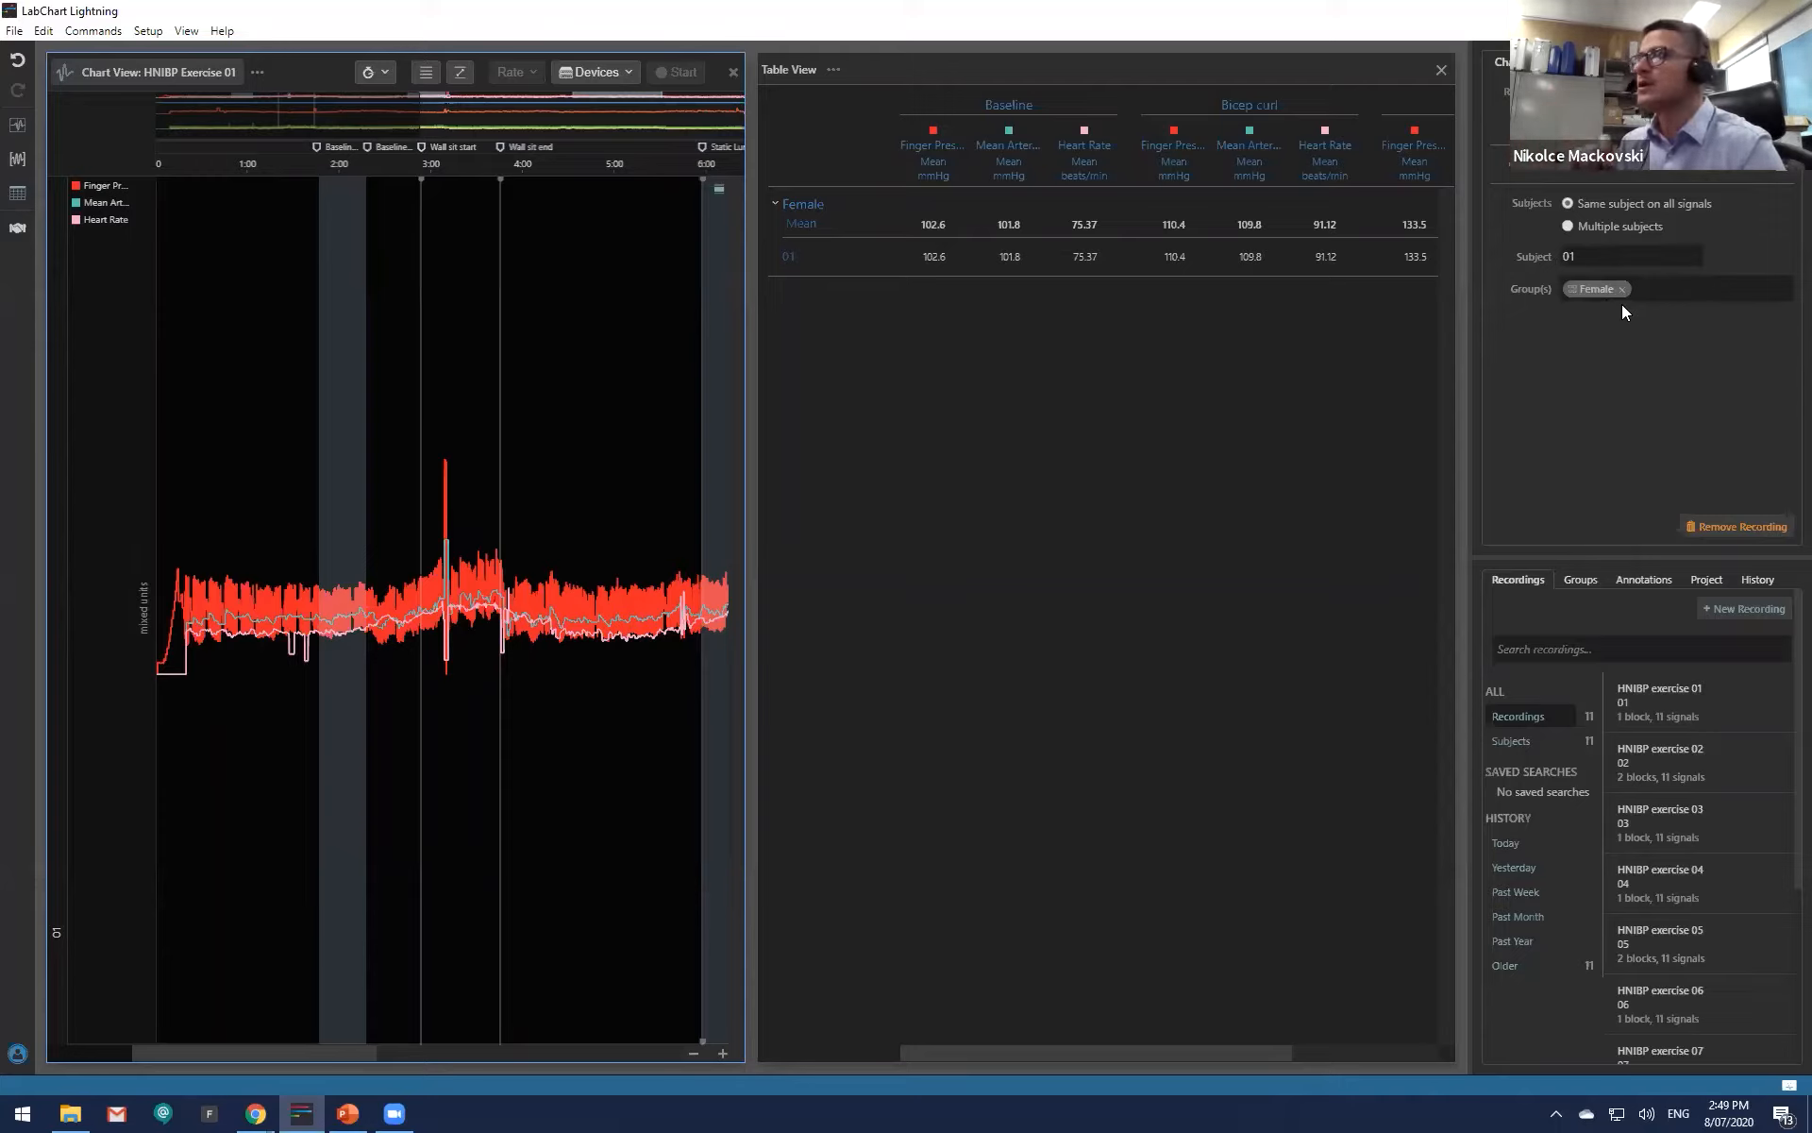
click(1088, 359)
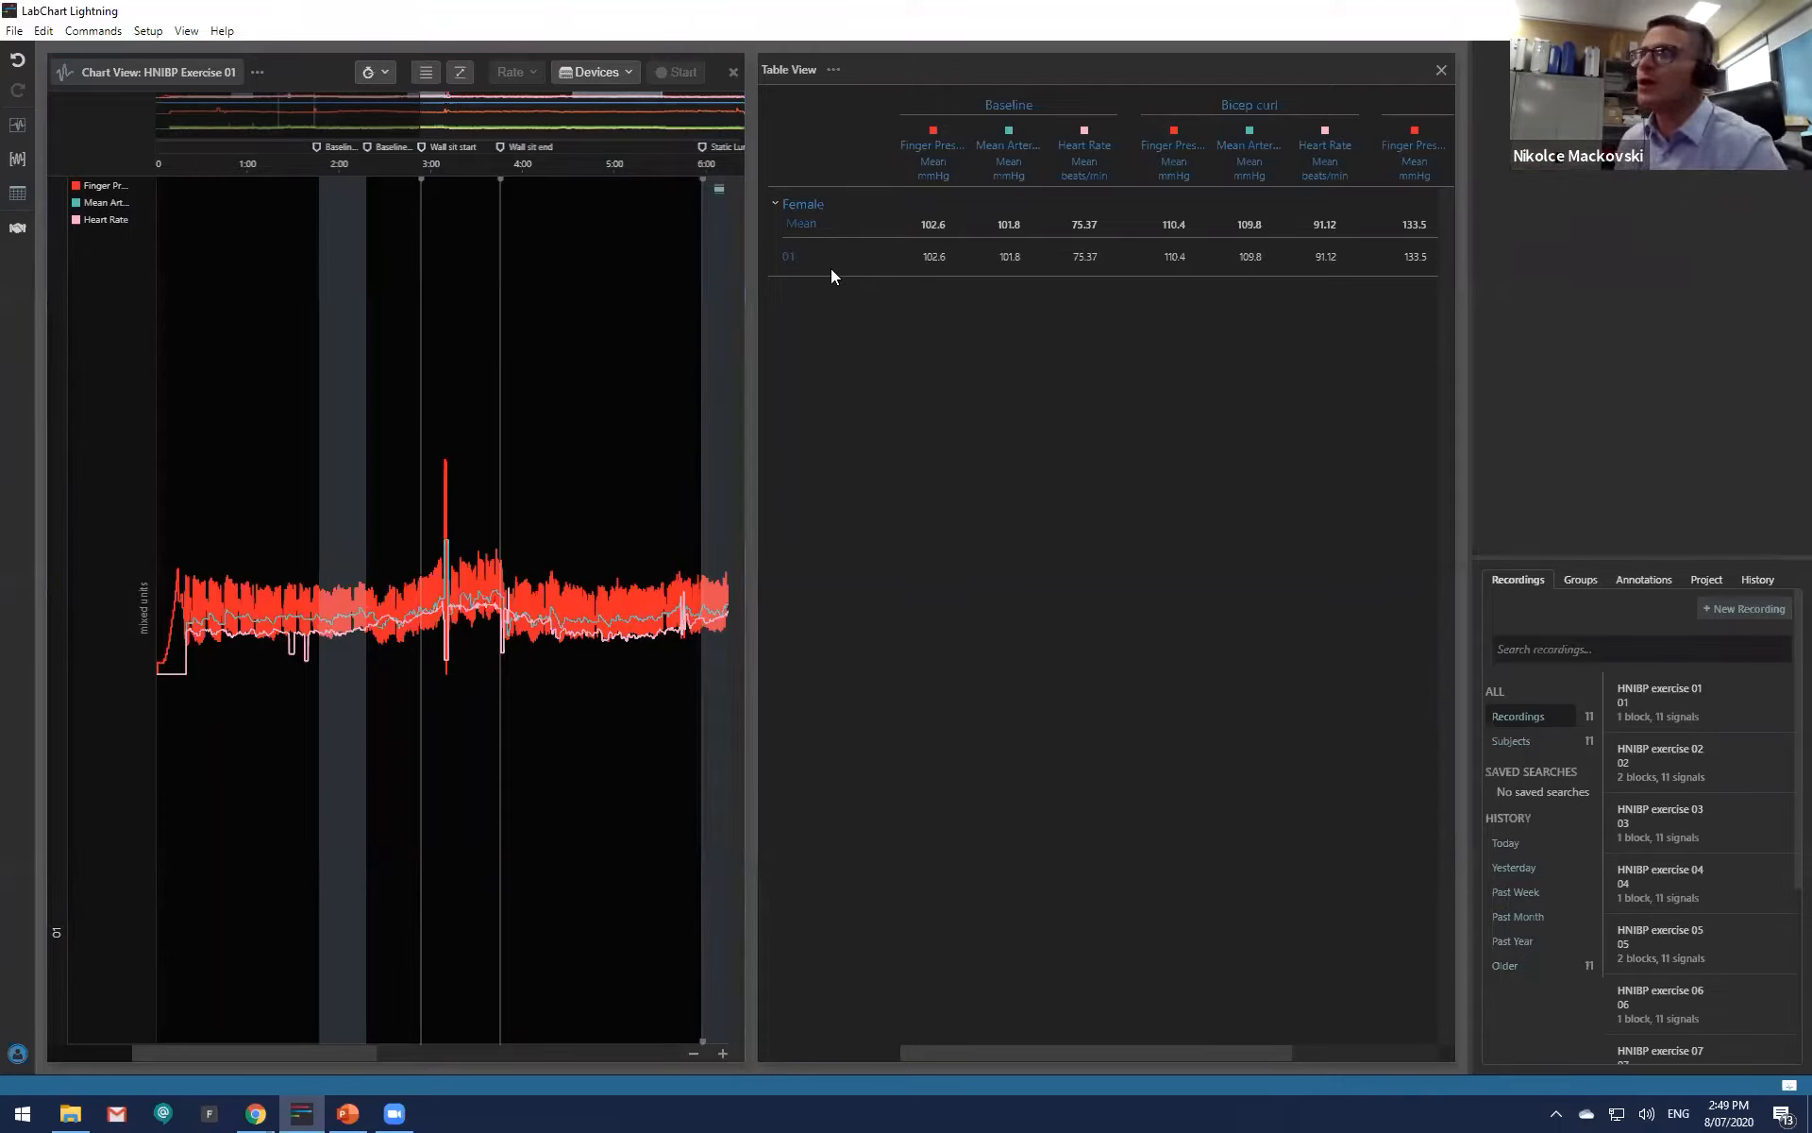
click(733, 72)
click(620, 372)
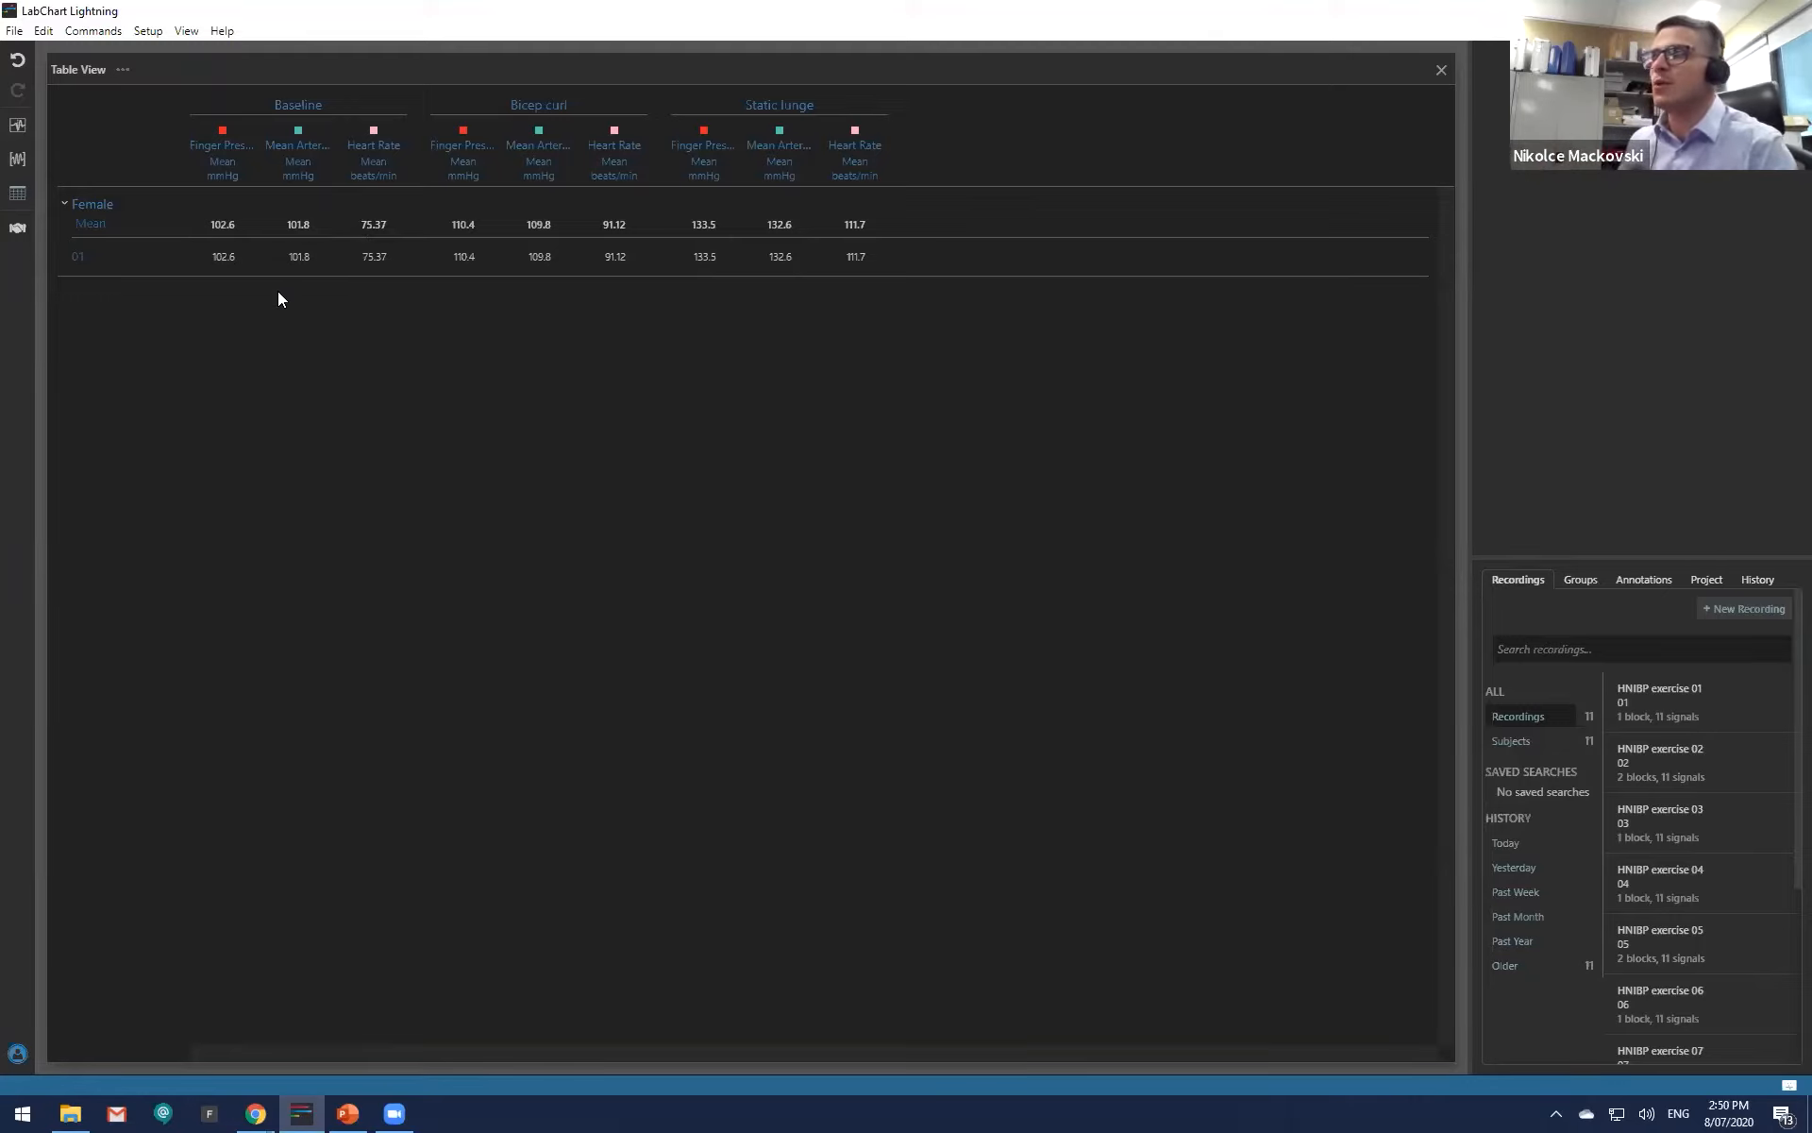
Step: Replace the Table View with the Chart View and open the HNIBP exercise 02 recording from Baseline start to Bicep end
click(18, 124)
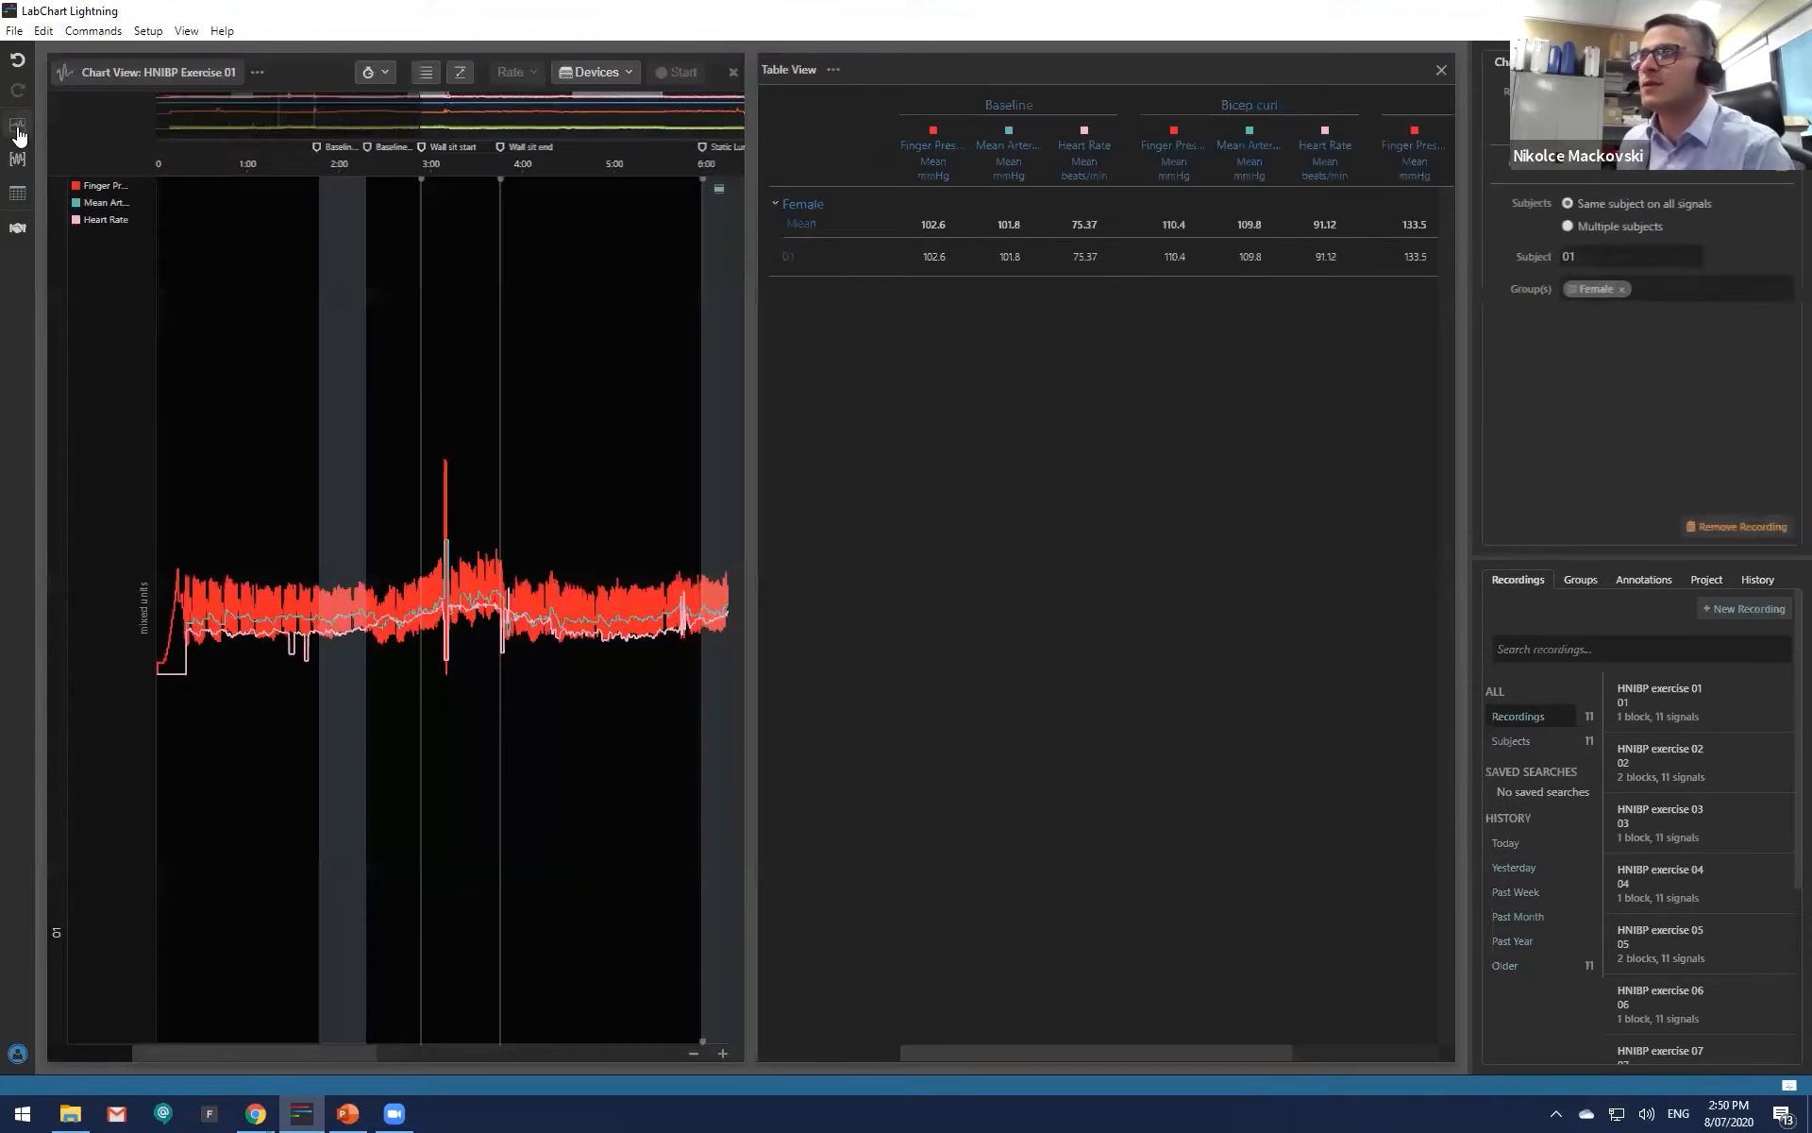
click(1441, 70)
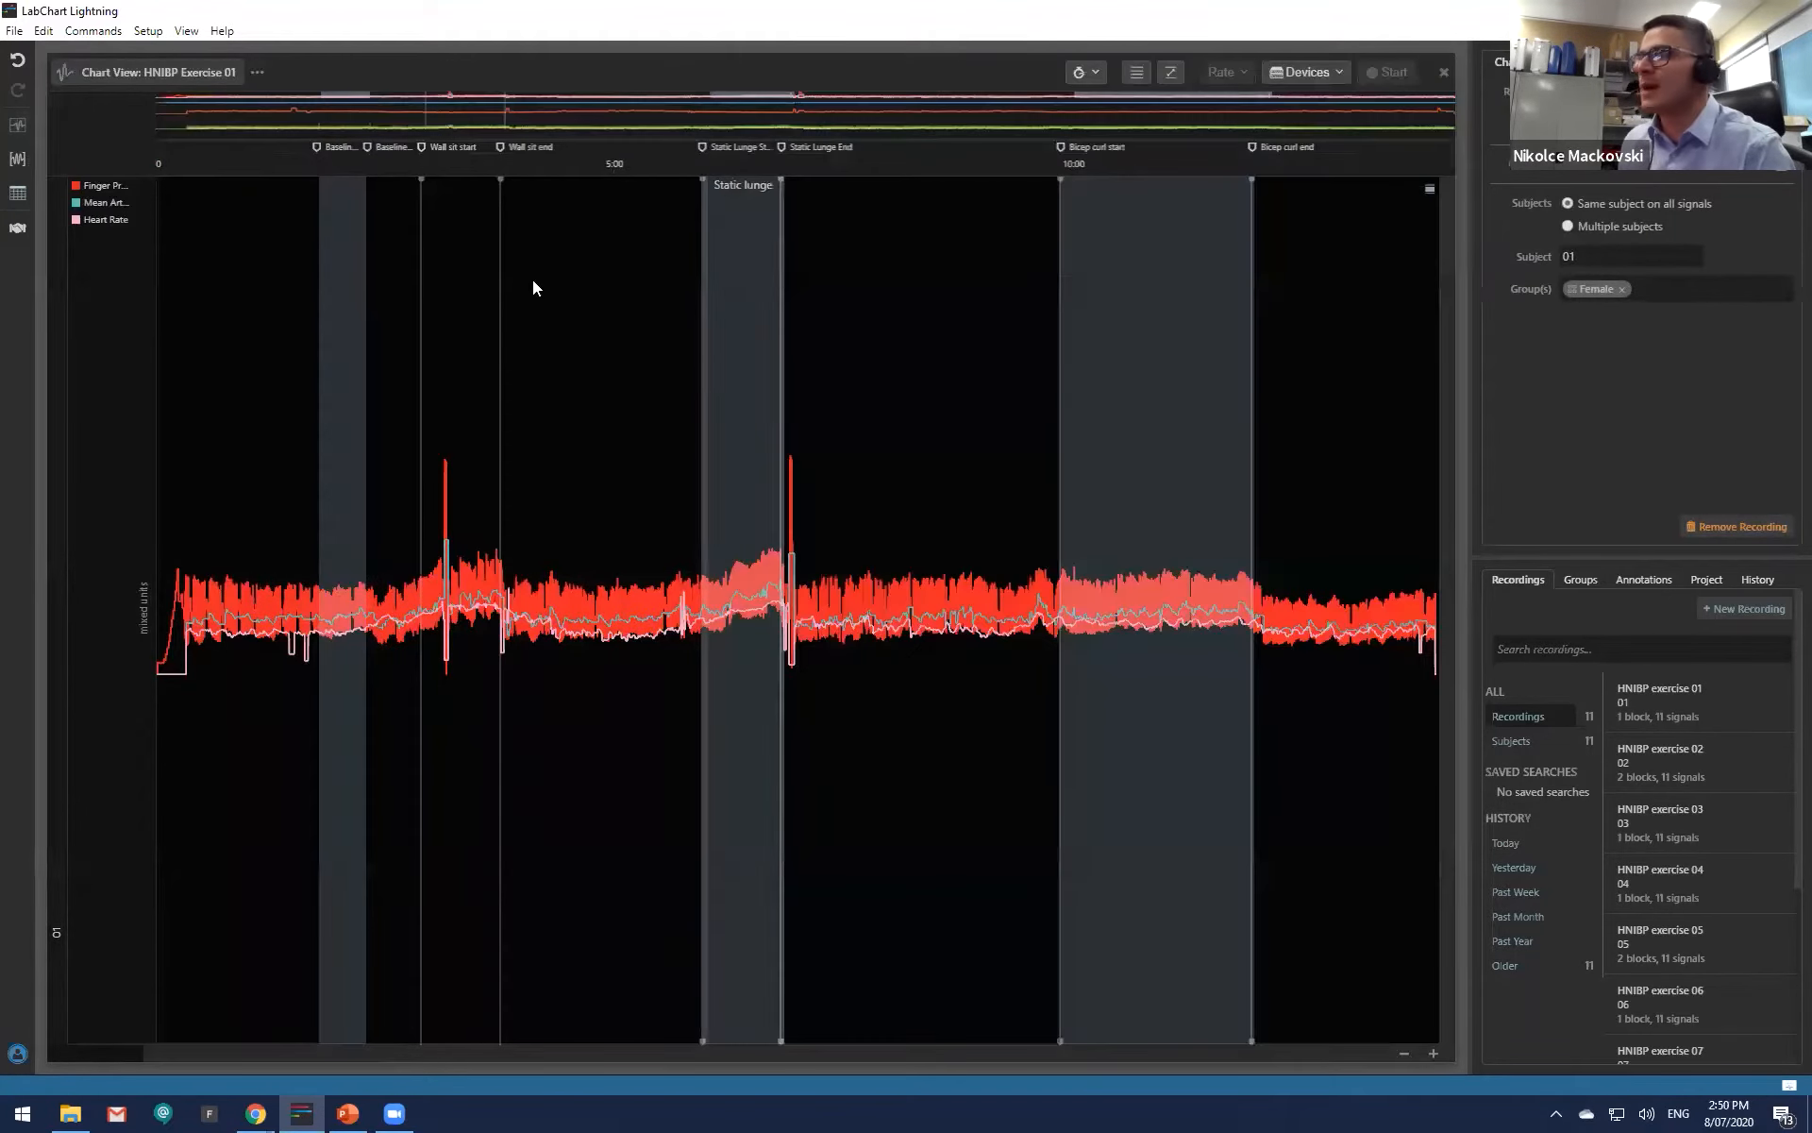
click(1733, 770)
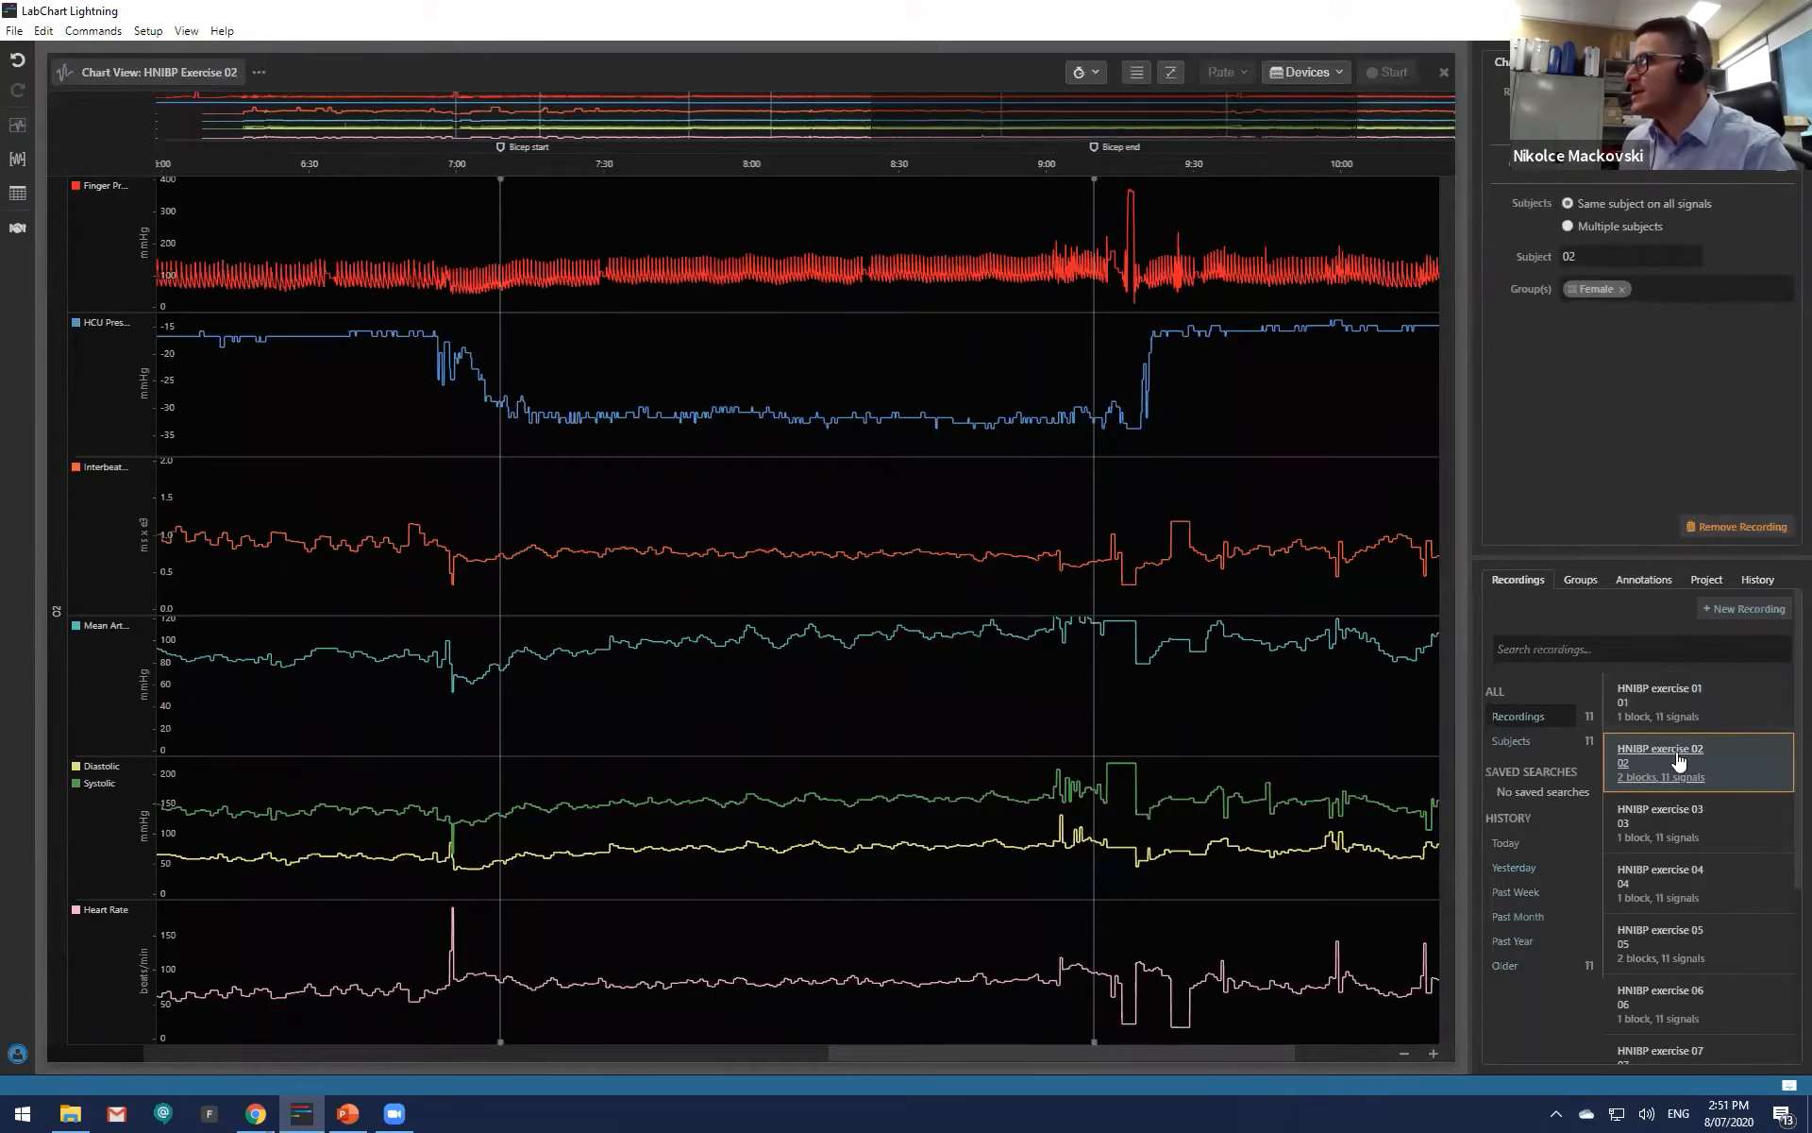
scroll(707, 575, down, 1)
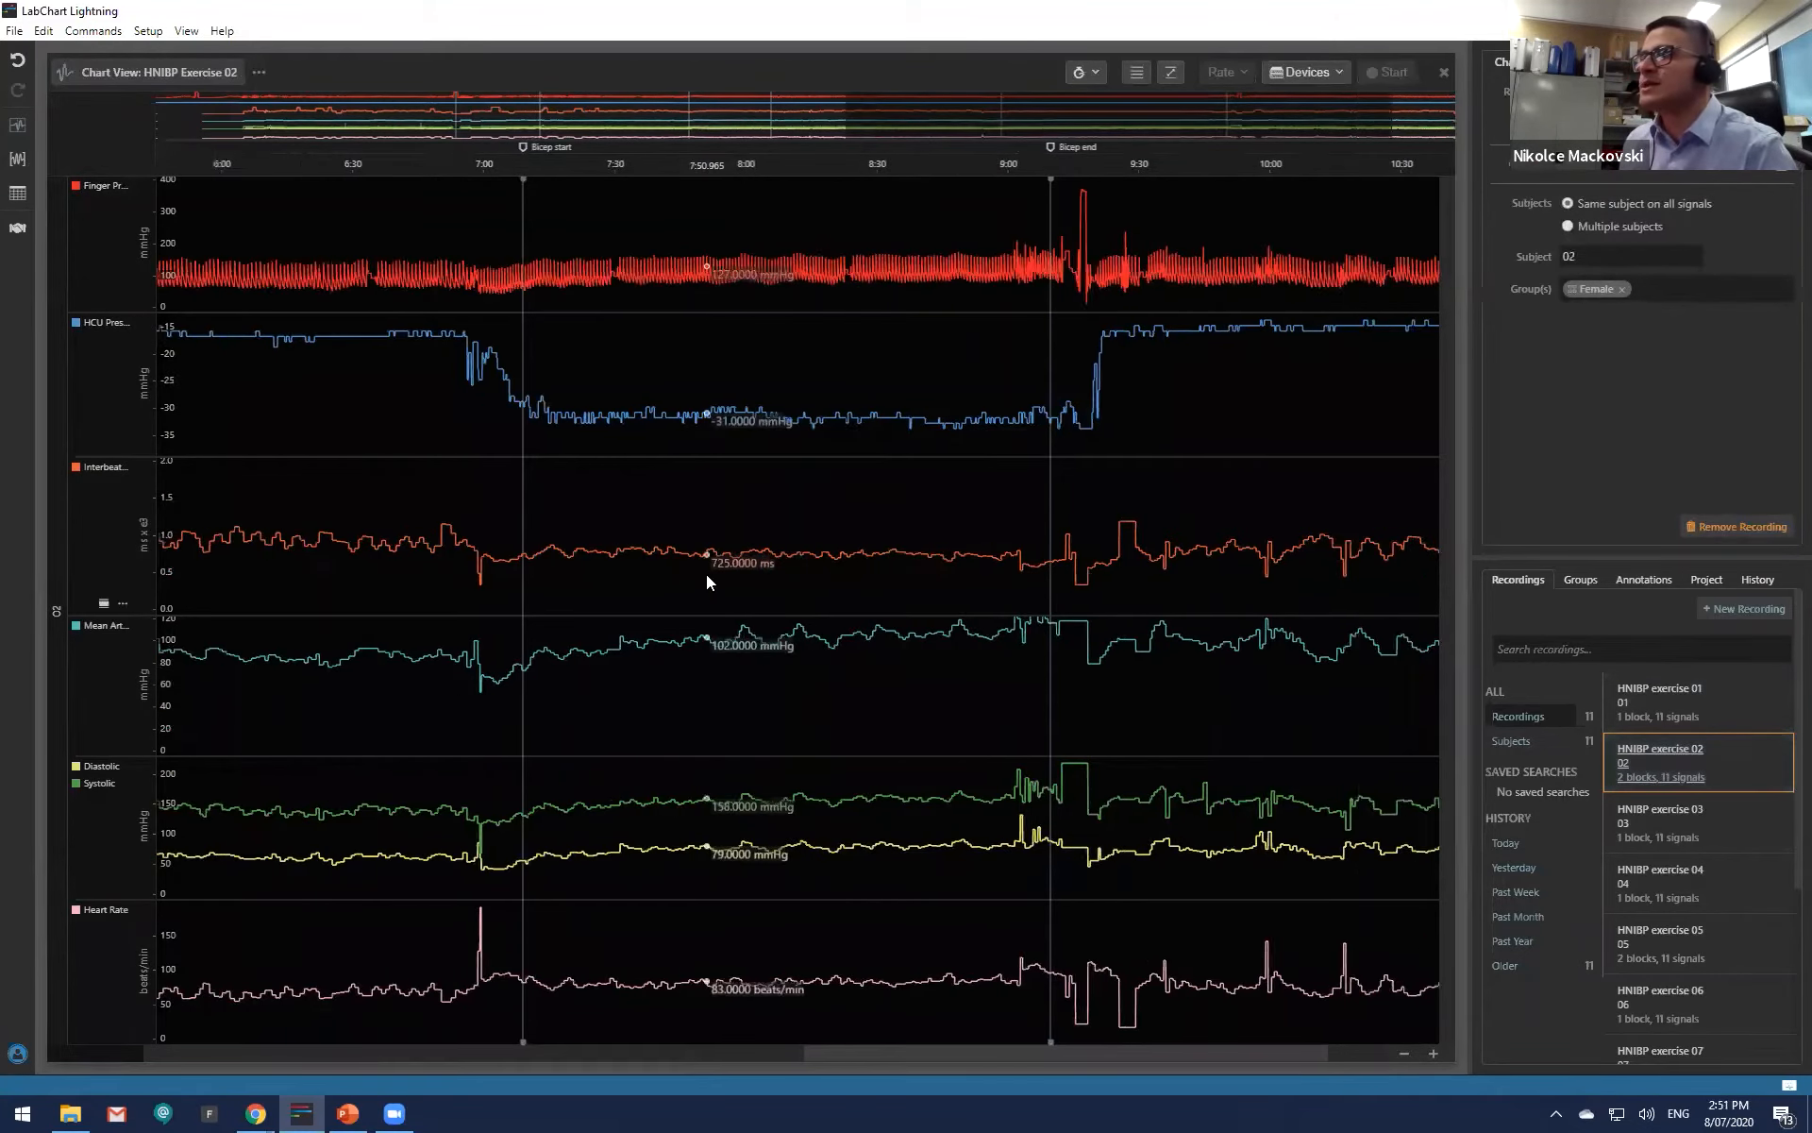
scroll(706, 574, down, 4)
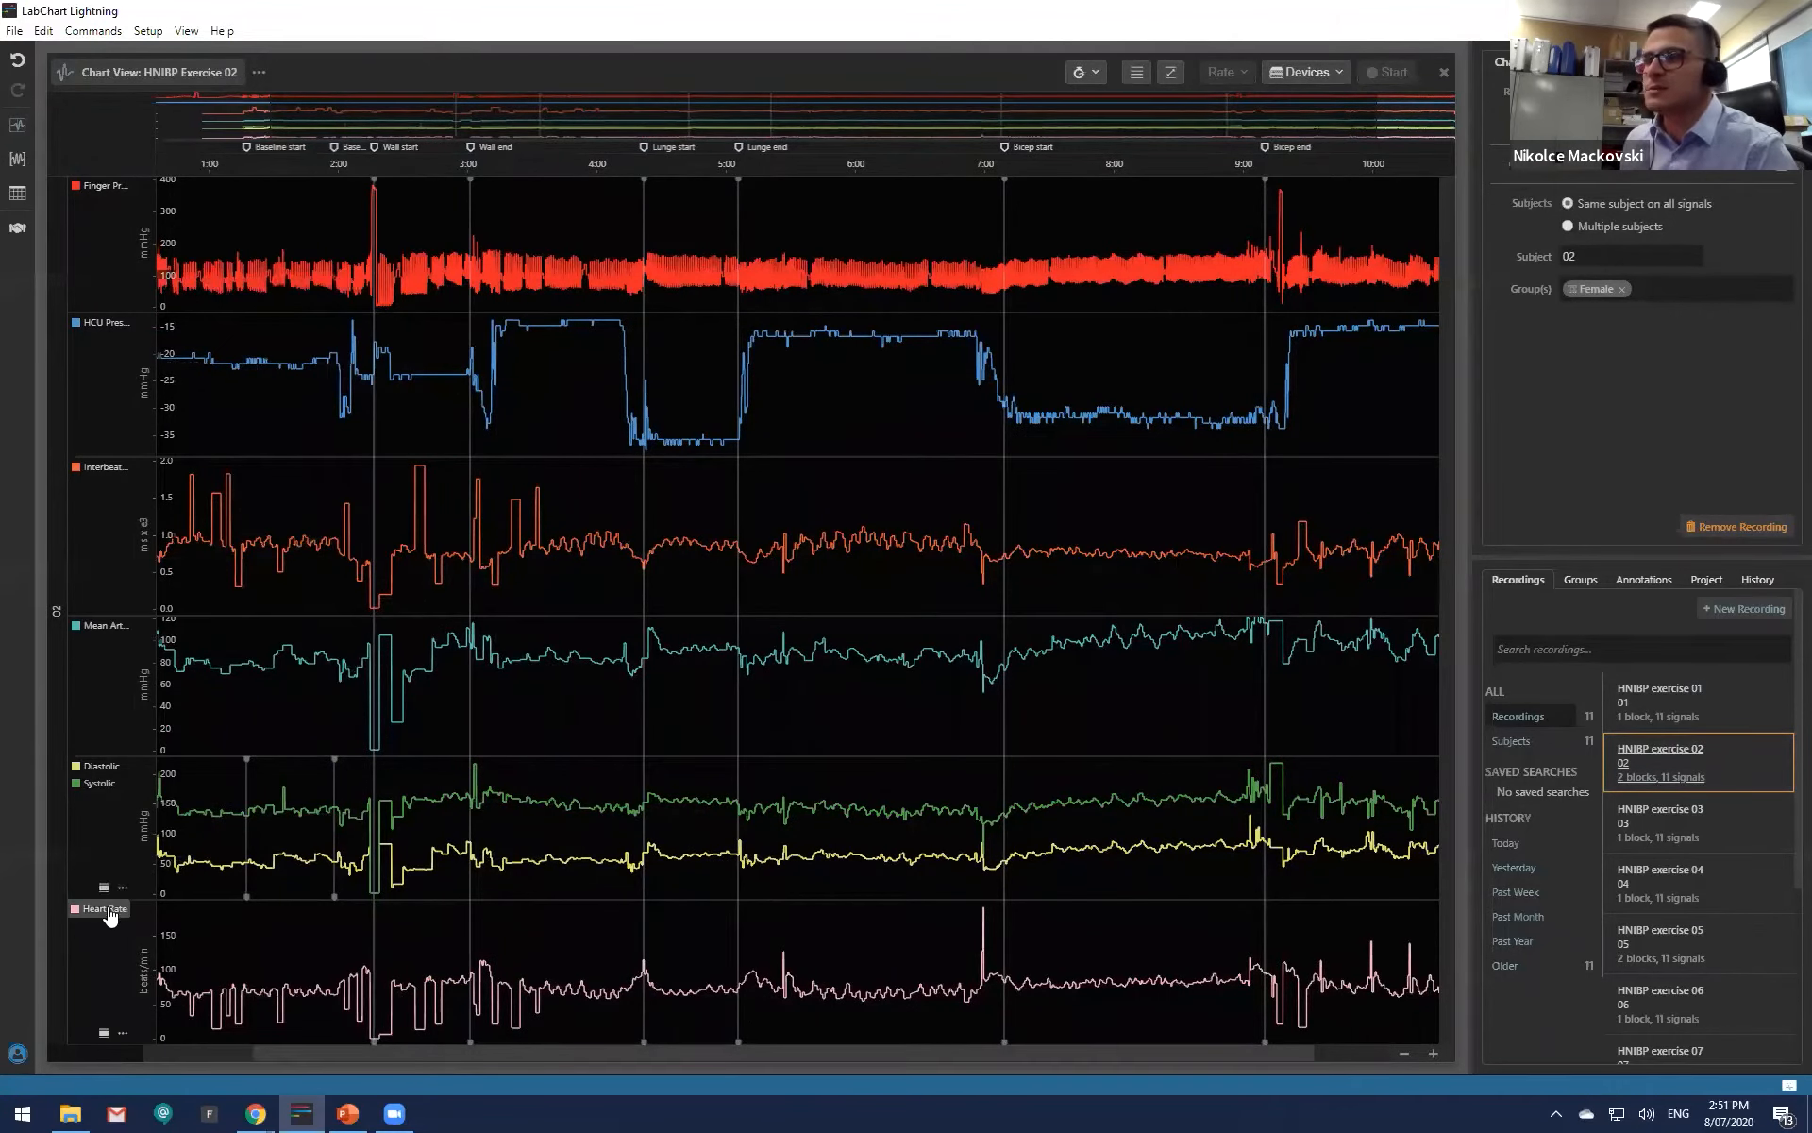
Step: Overlay the Heart Rate and Mean Arterial signals on the Finger Pressure channel and compress that channel's vertical scale
drag(108, 913, 106, 231)
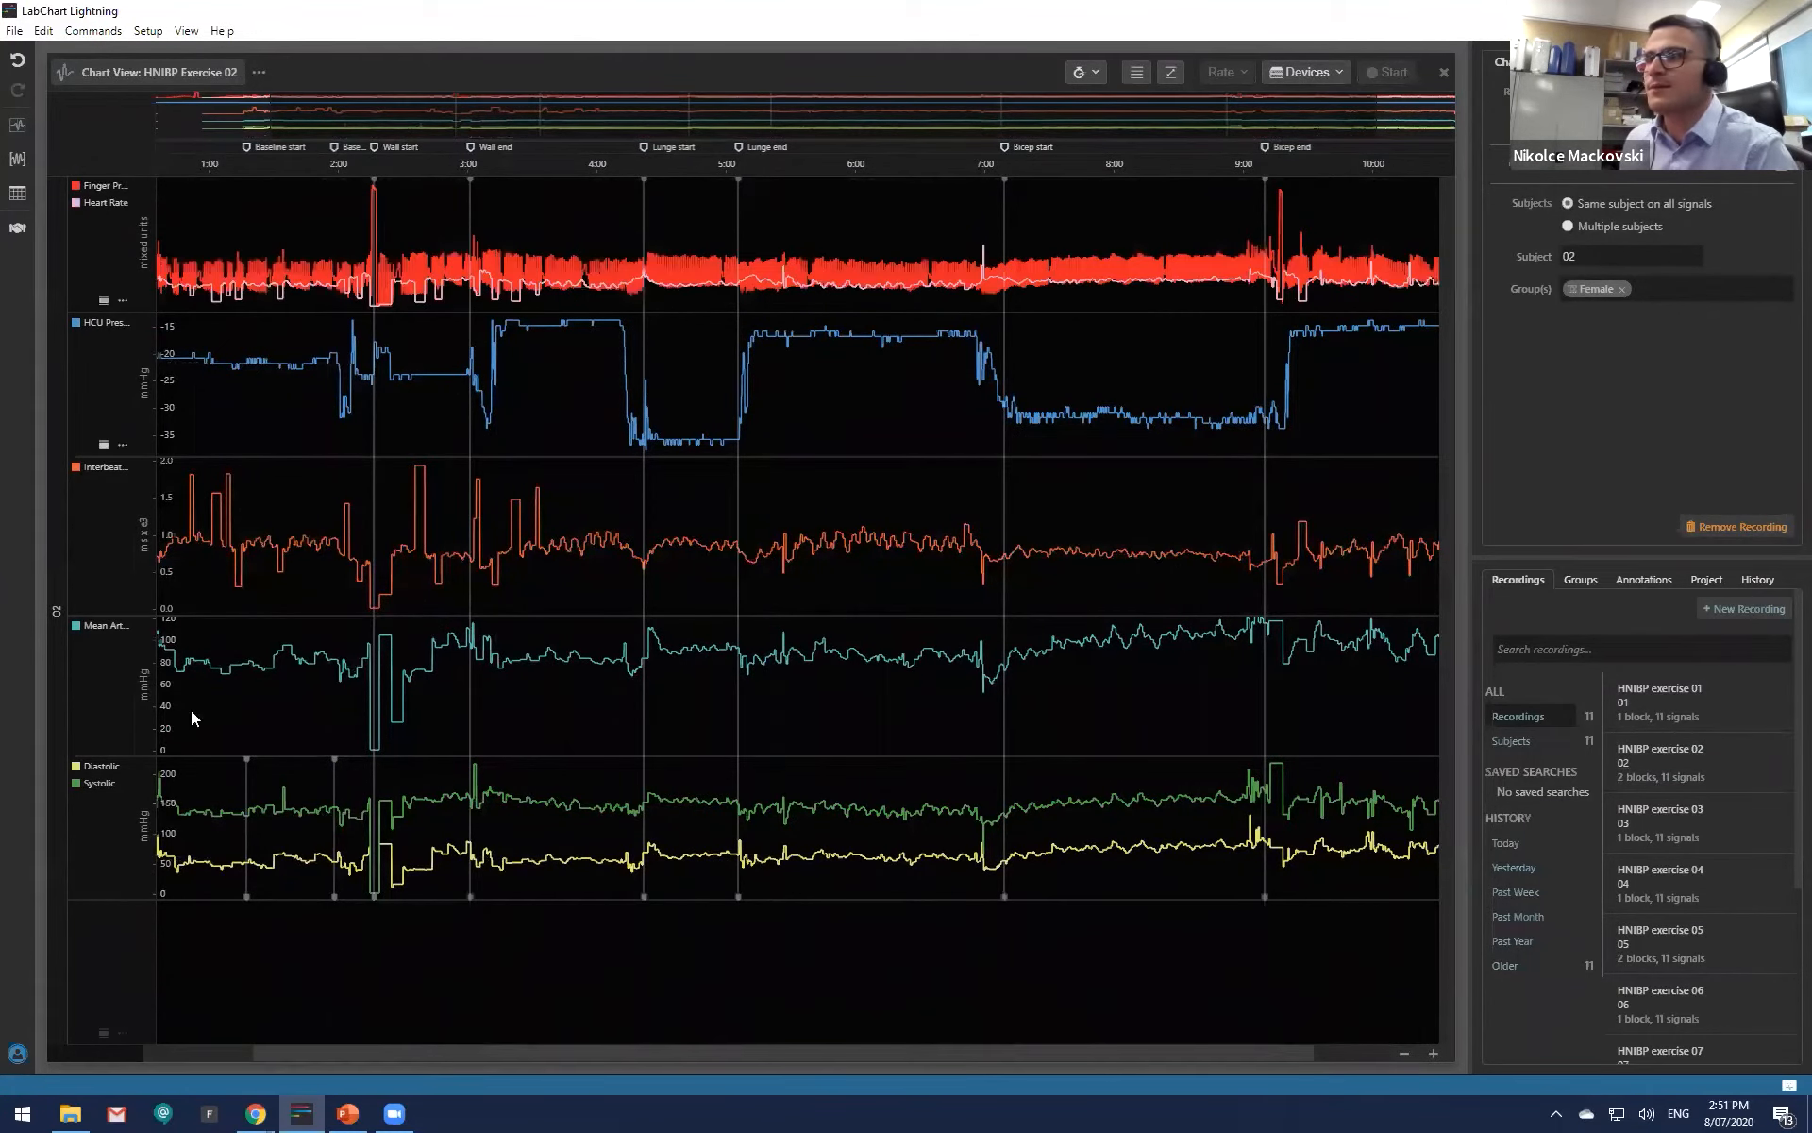
drag(104, 625, 122, 238)
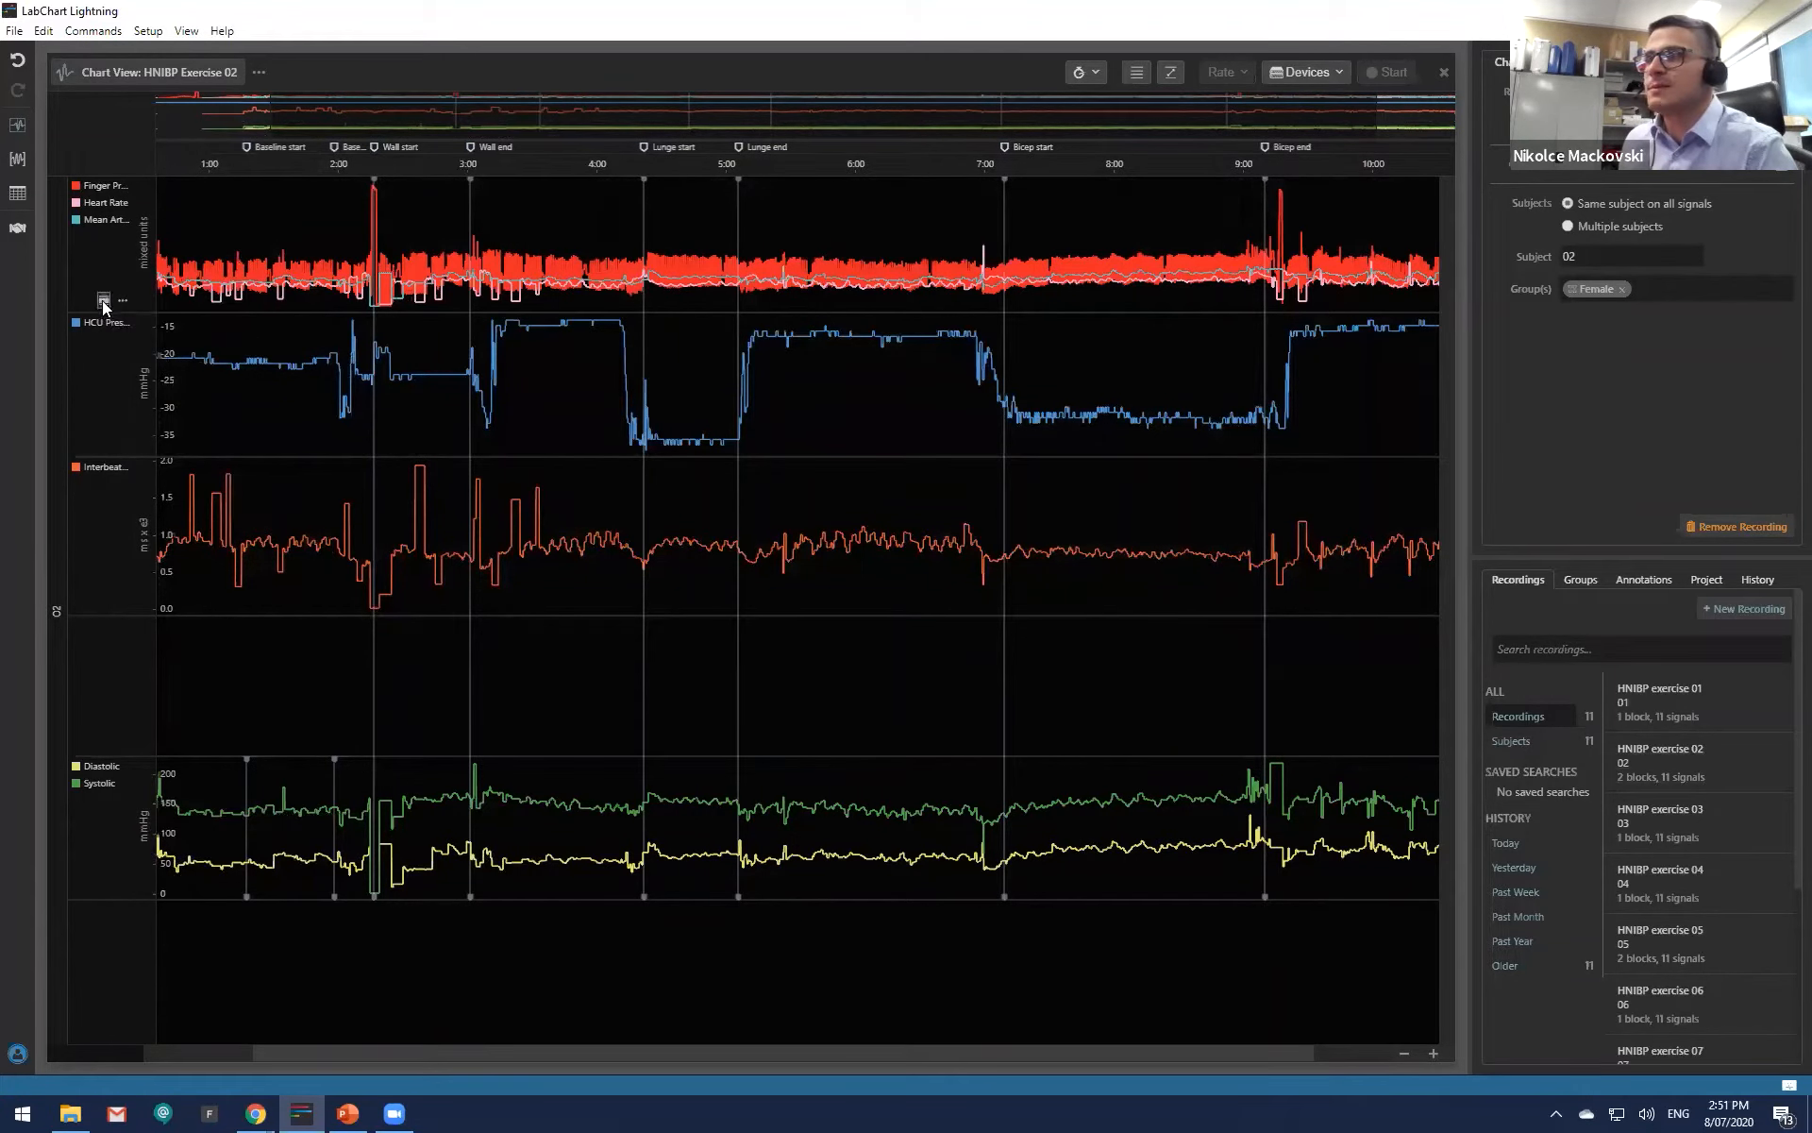
click(103, 303)
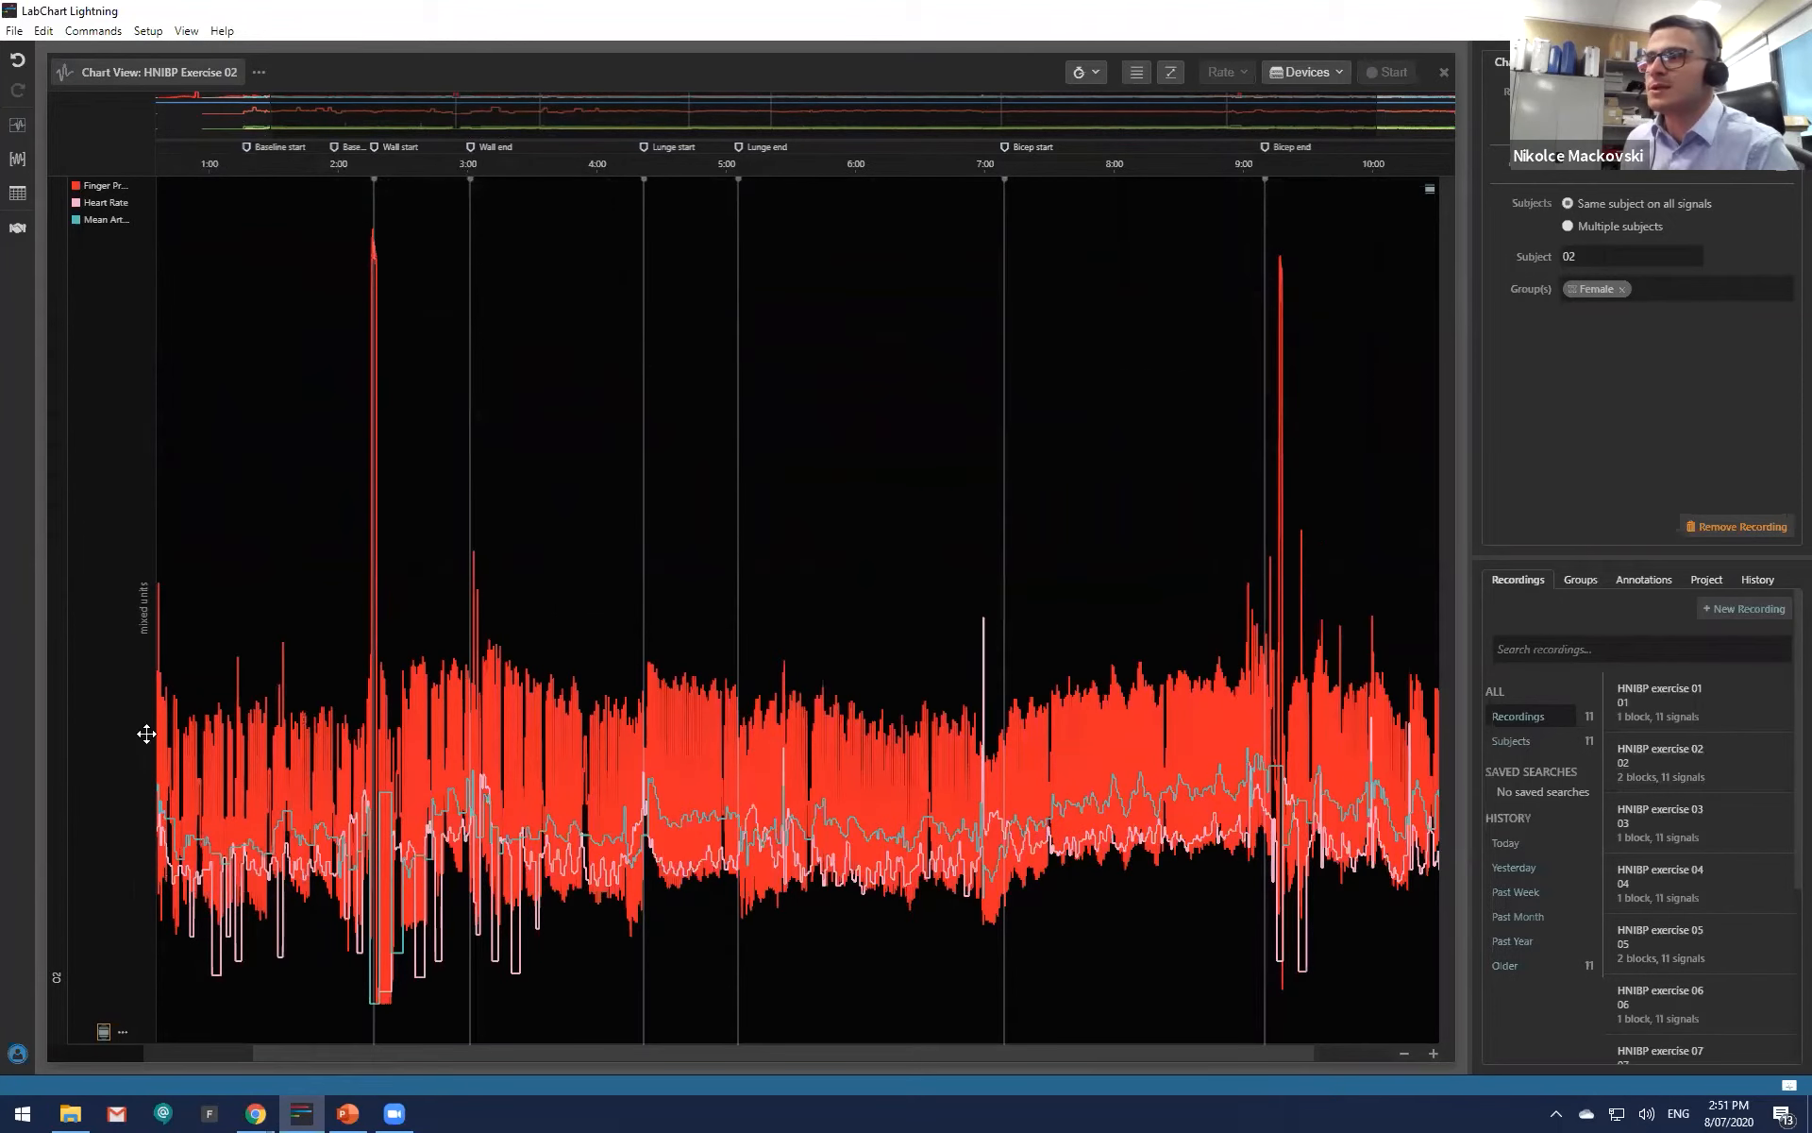
scroll(145, 728, down, 3)
click(103, 1031)
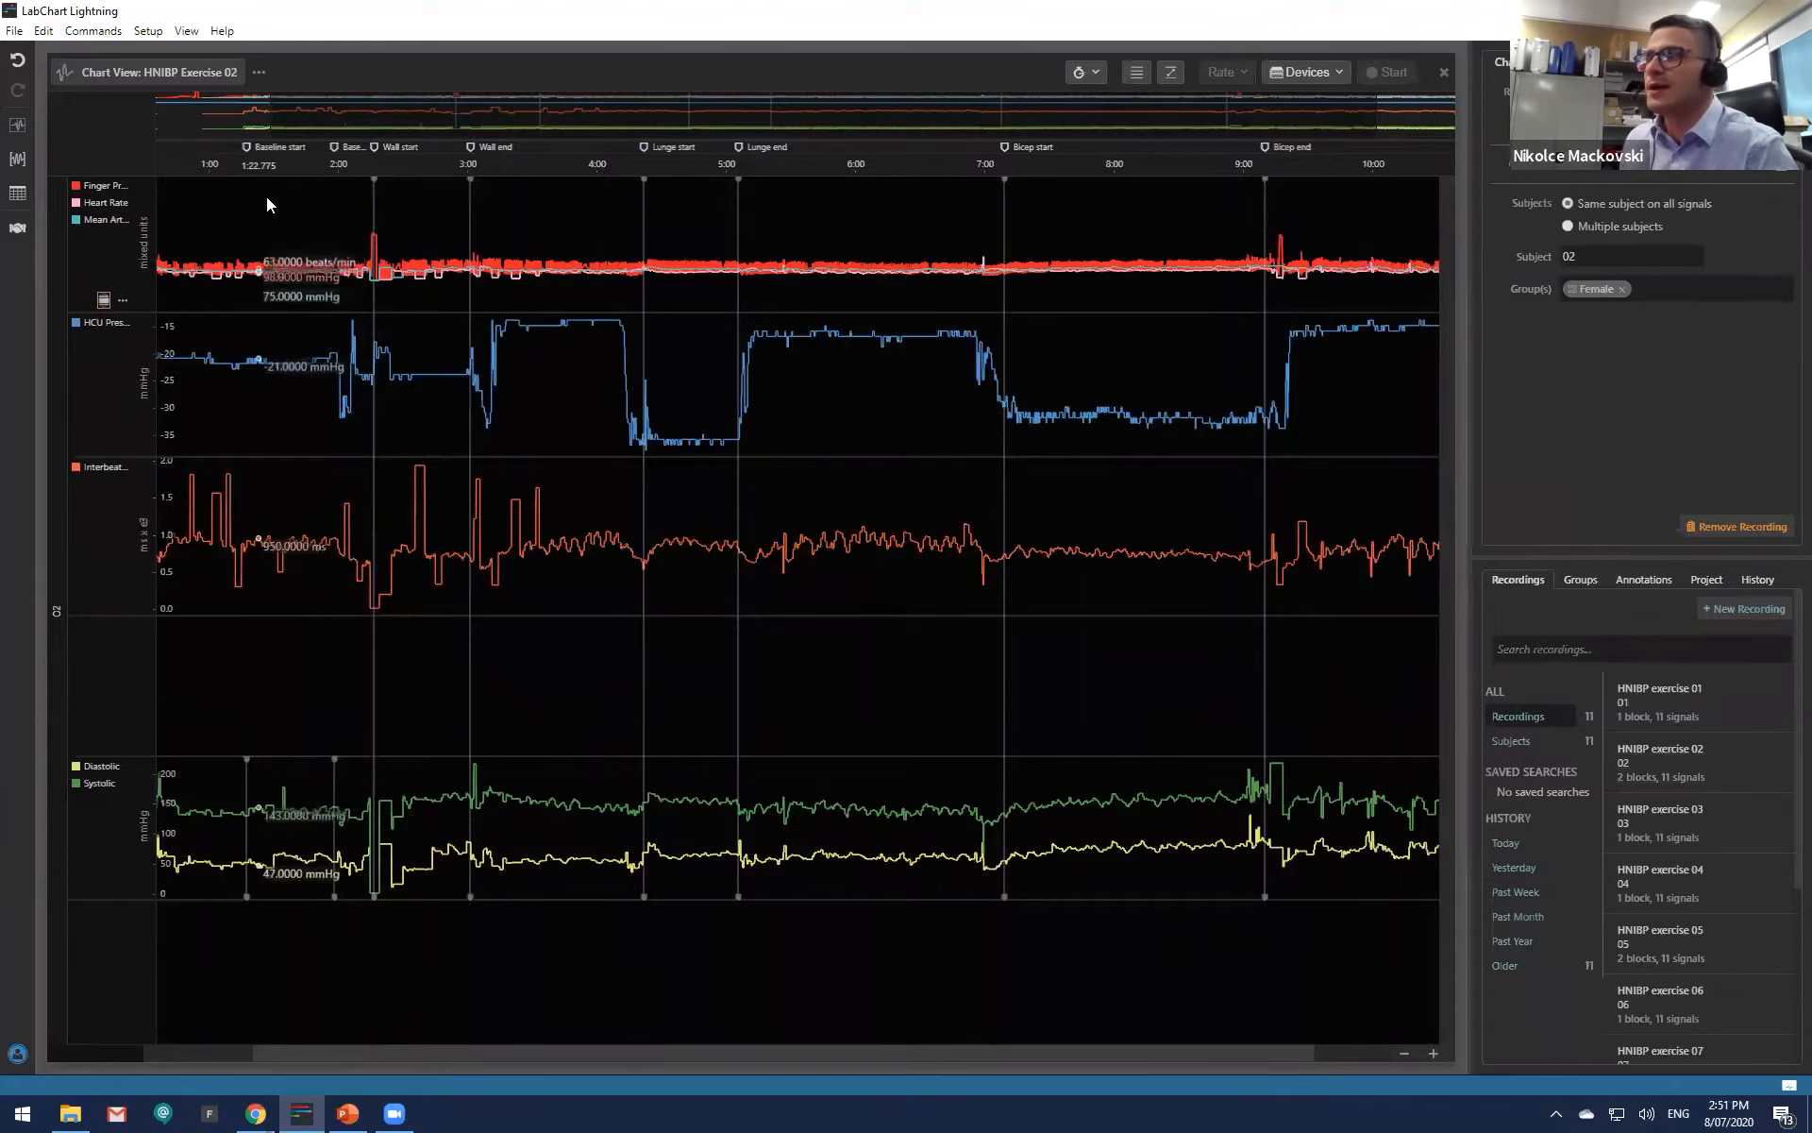
Step: Create a Baseline region on the overlaid channel between the Baseline start and Baseline end comments
drag(243, 199, 310, 204)
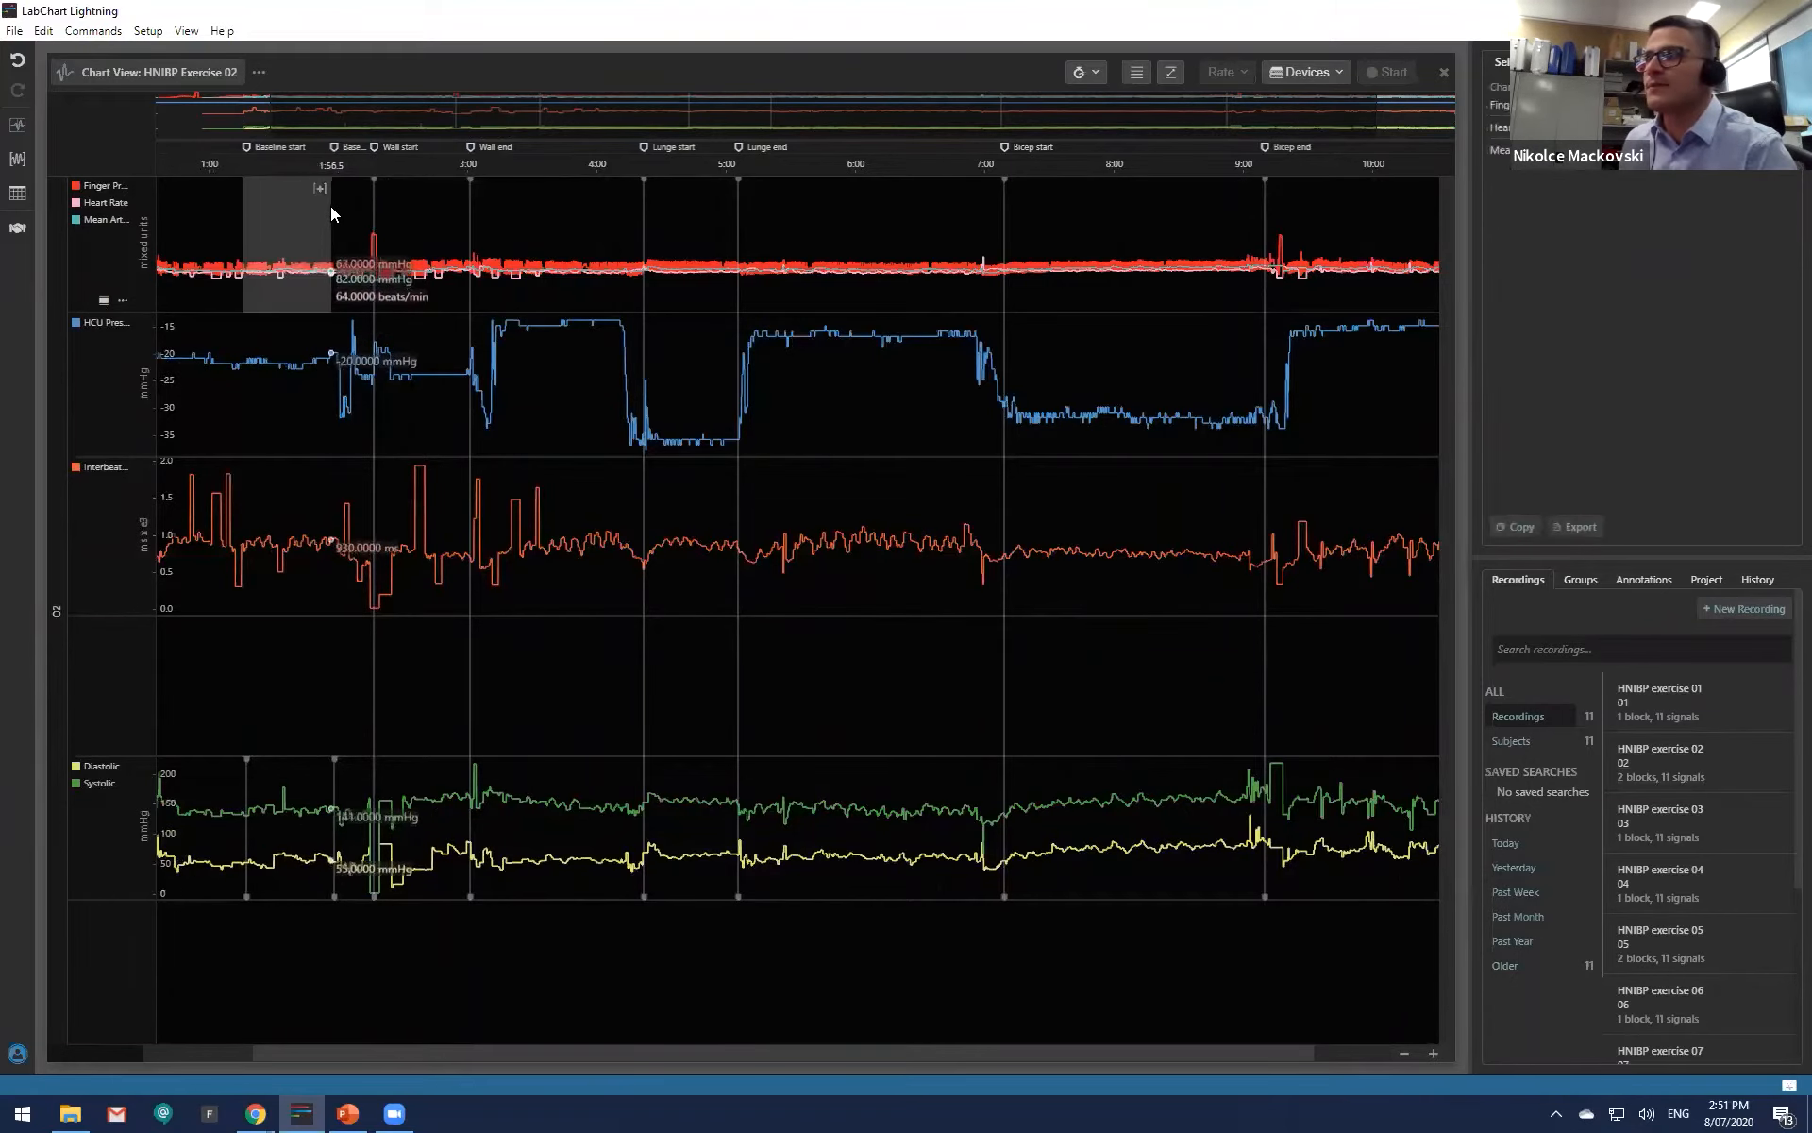
click(321, 189)
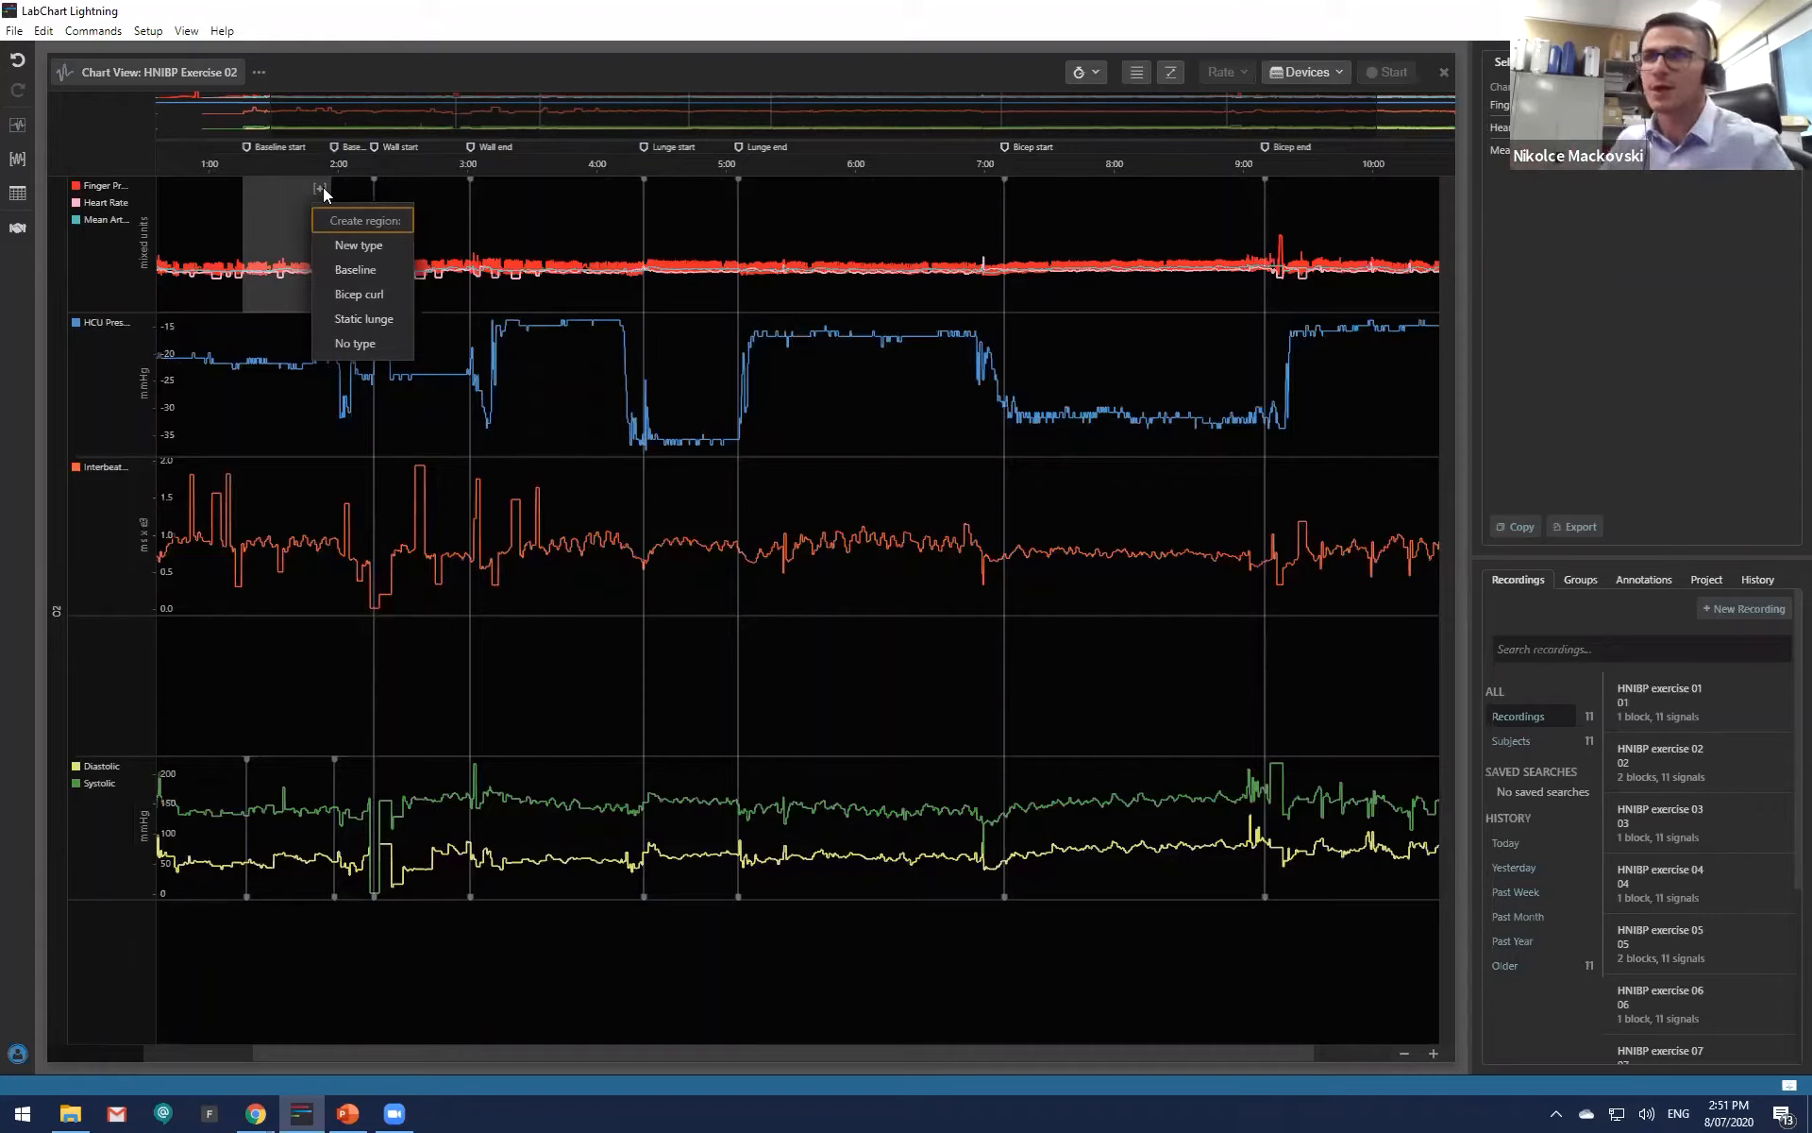
click(376, 272)
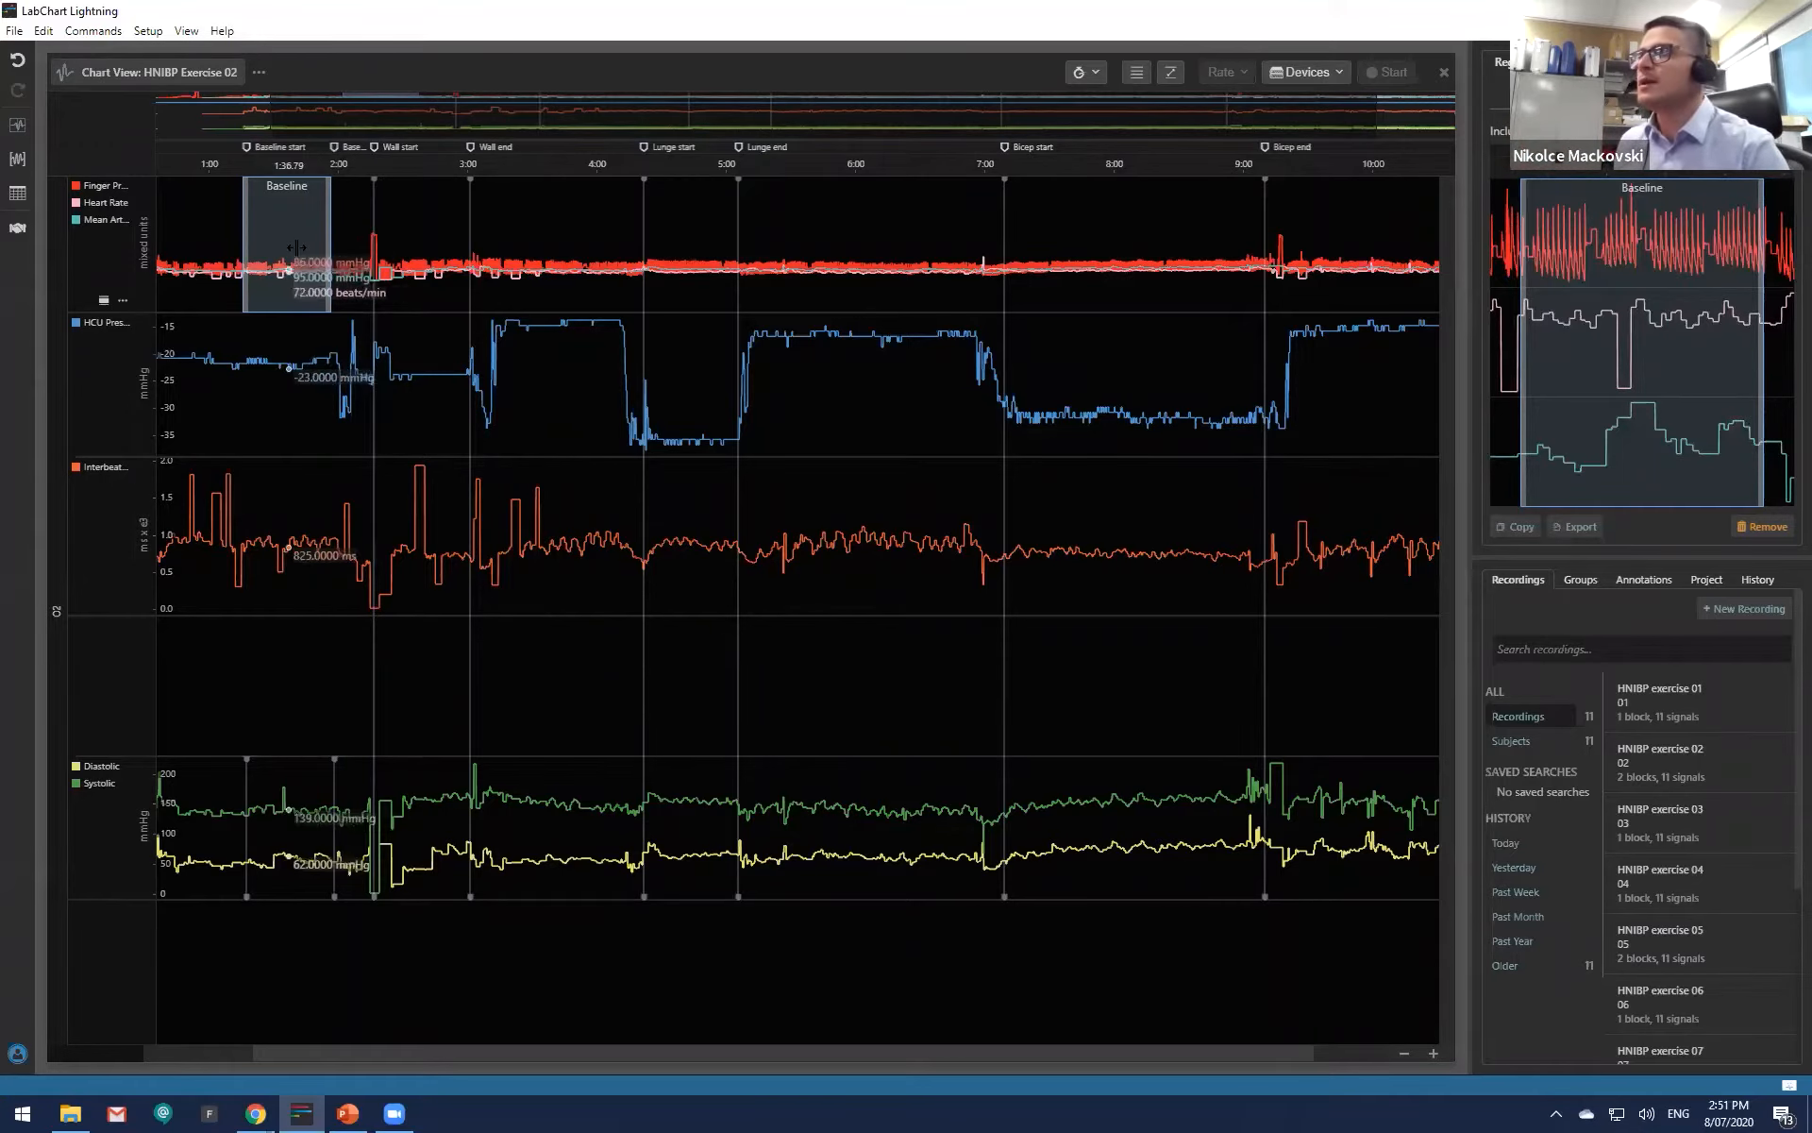
Step: Create a Static lunge region on the overlaid channel between the Lunge start and Lunge end comments
drag(644, 204, 738, 211)
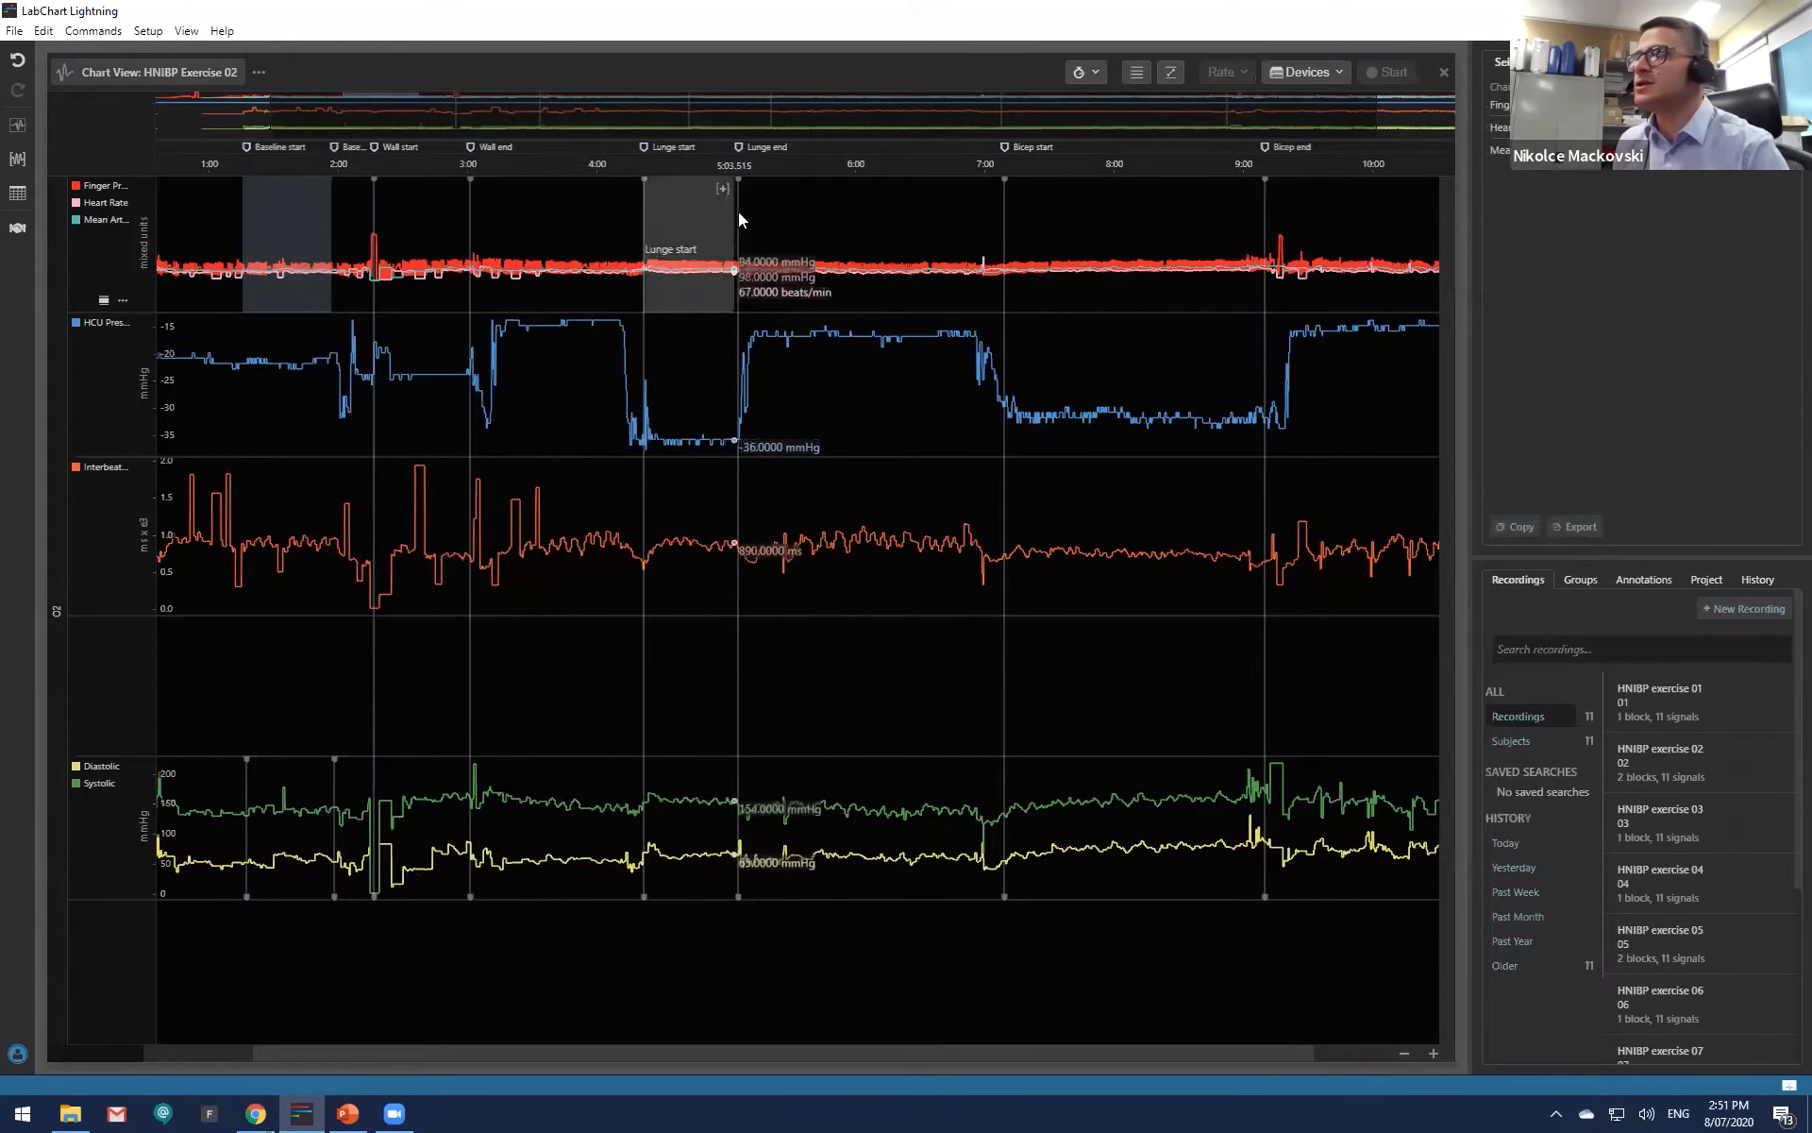
click(727, 194)
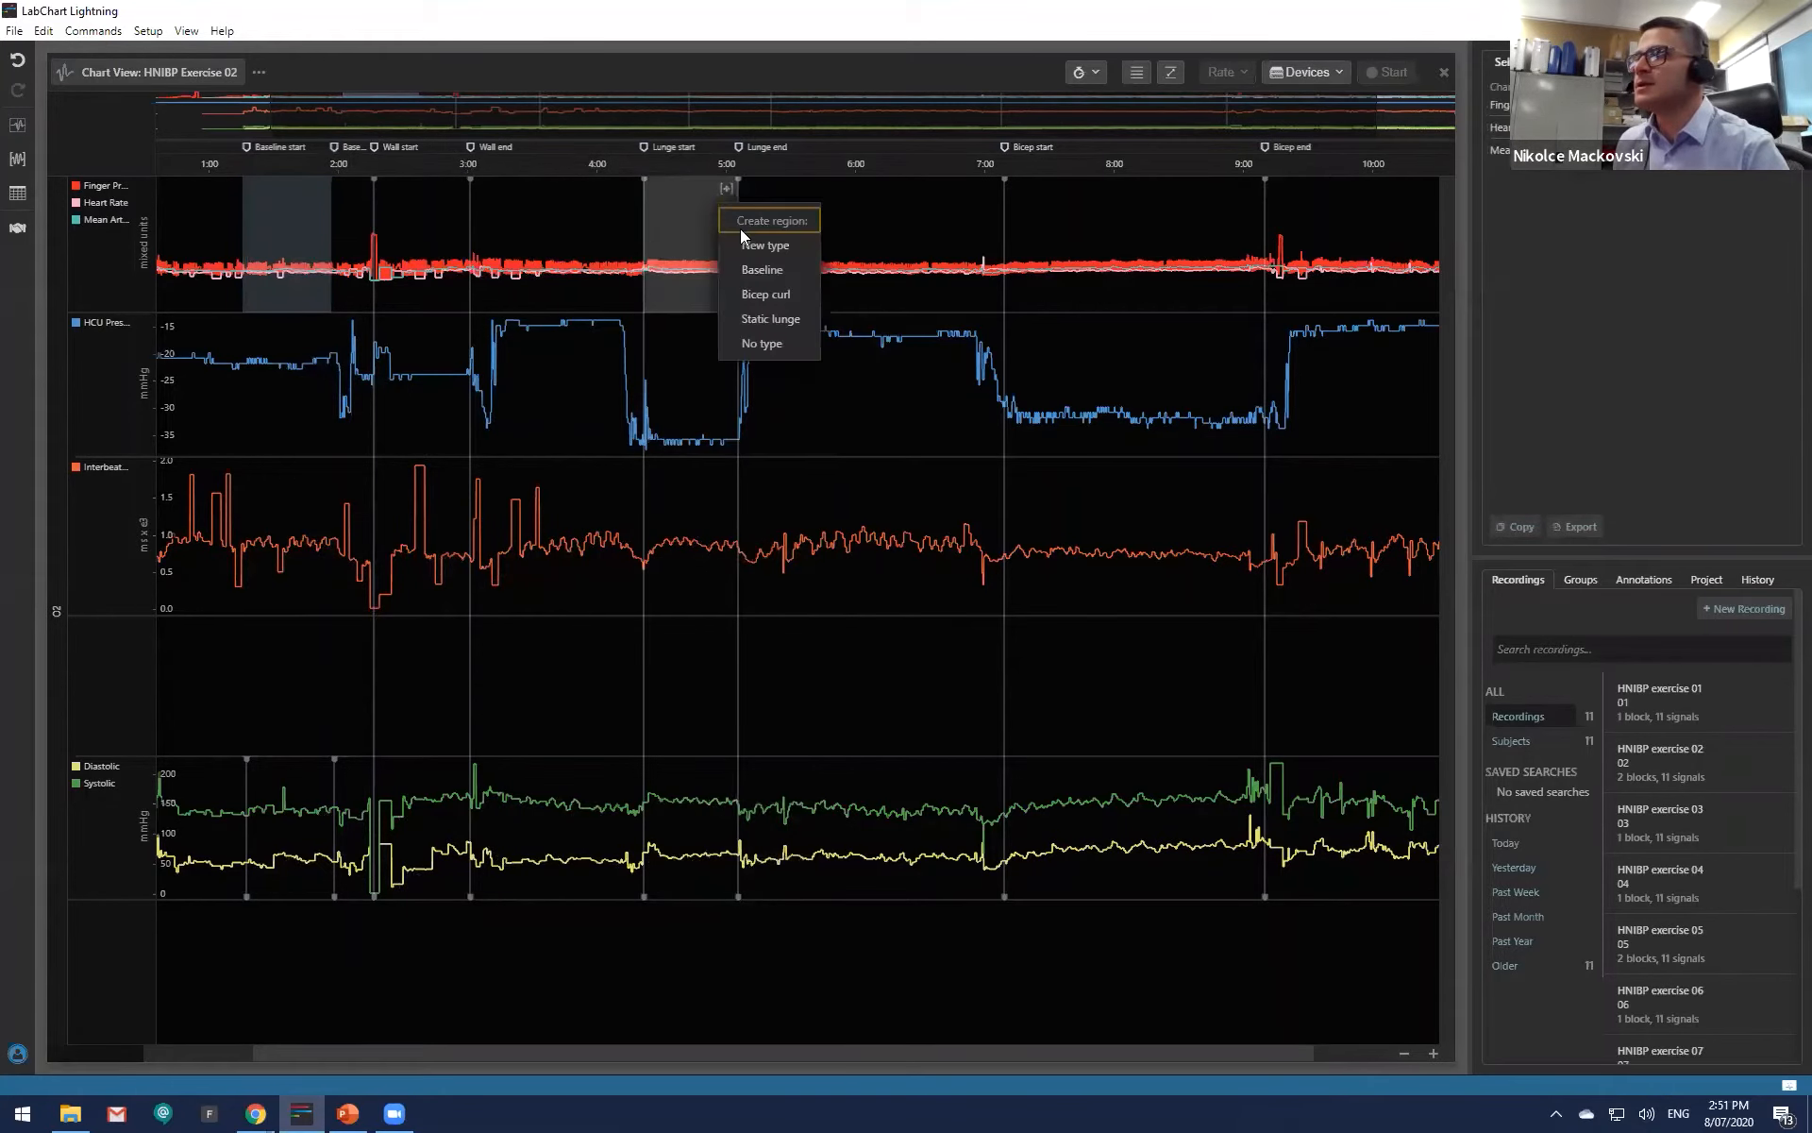
click(789, 317)
Step: Create a Bicep curl region on the overlaid channel between the Bicep start and Bicep end comments
drag(1004, 213, 1261, 216)
click(1252, 188)
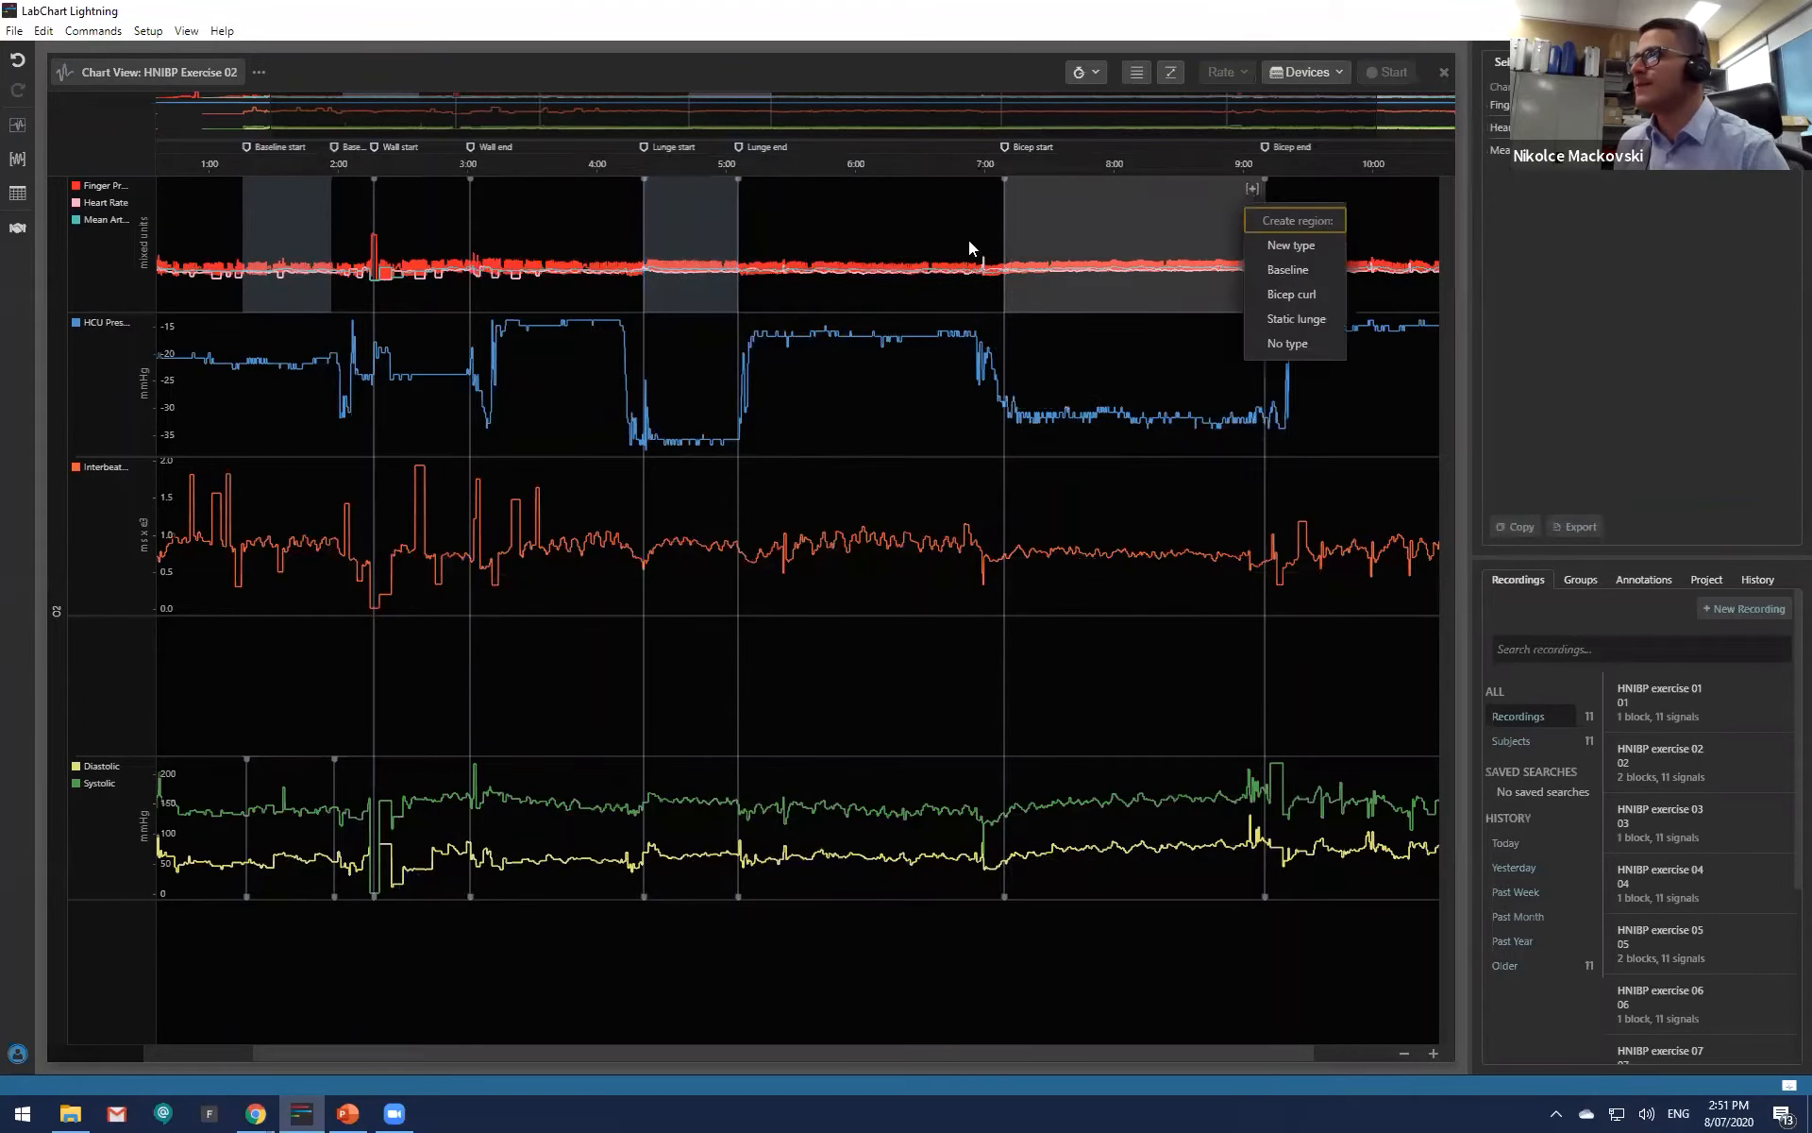
click(1332, 294)
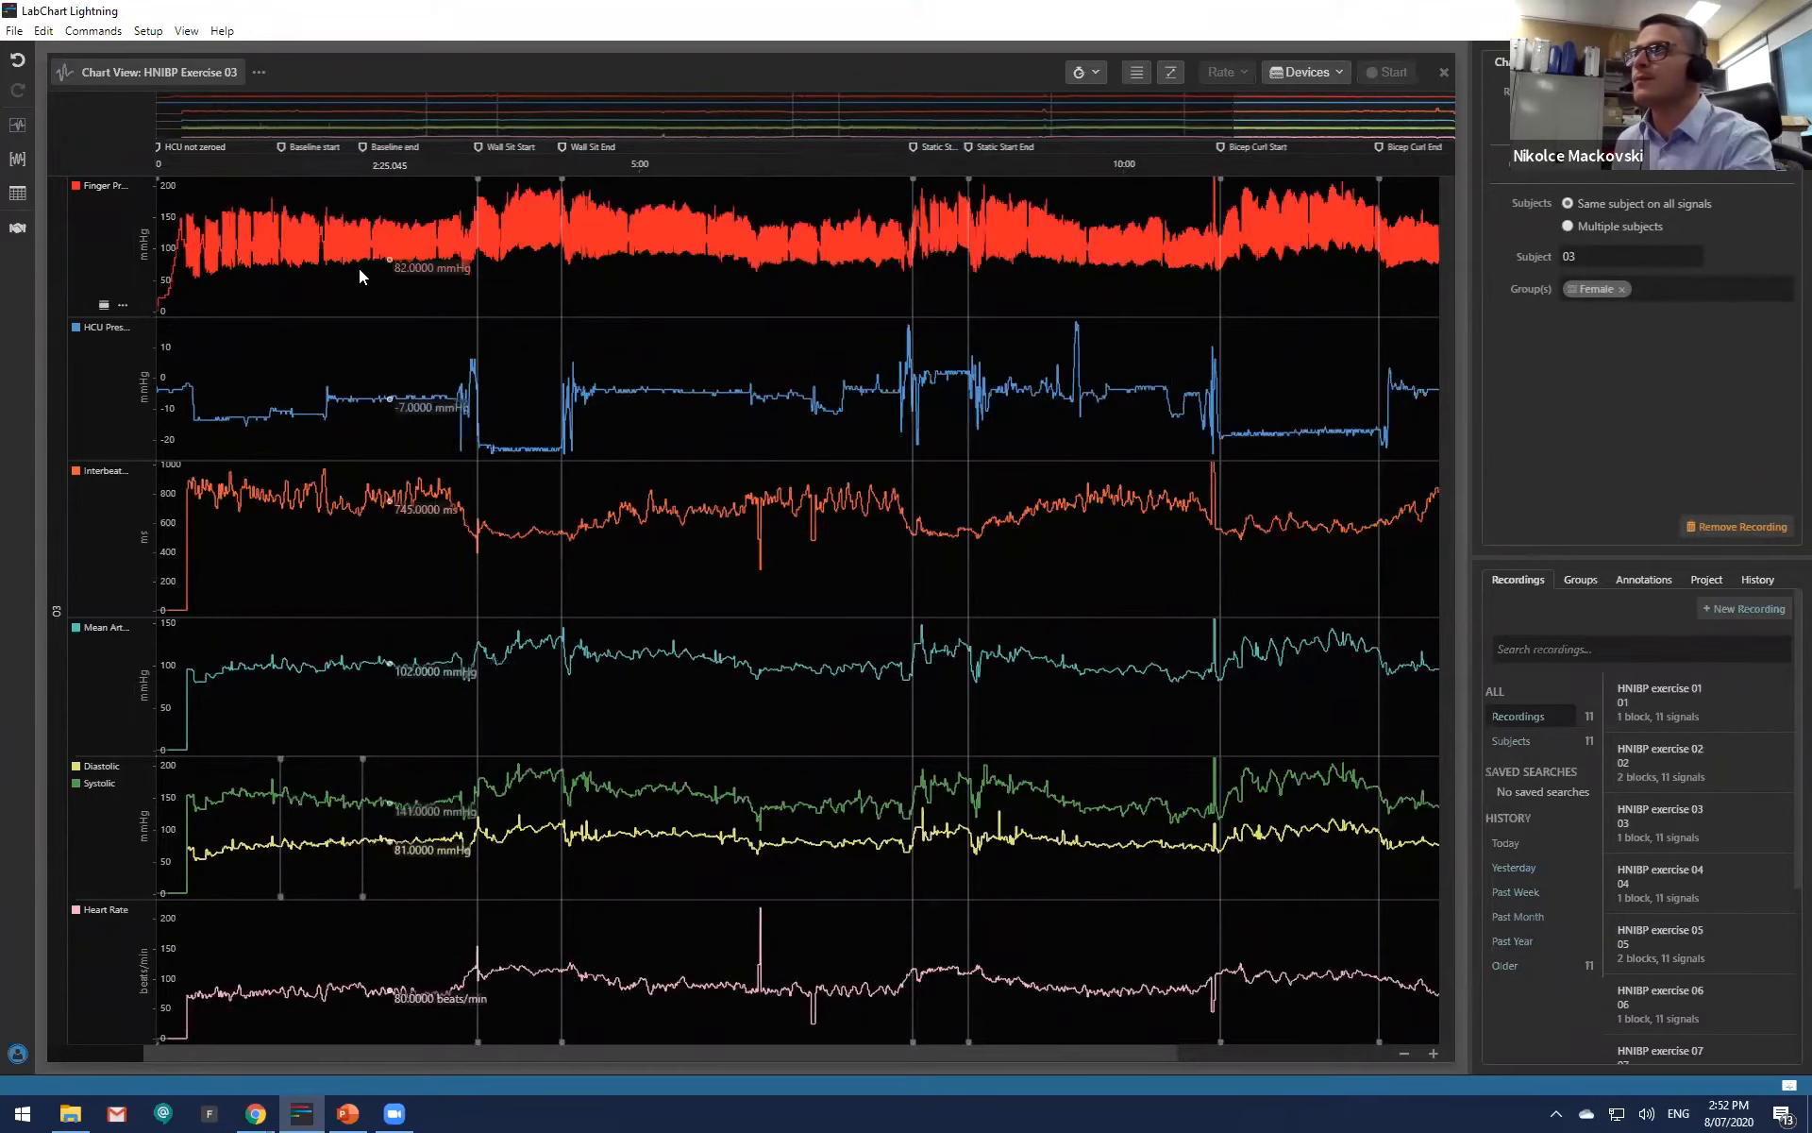
Step: Create a Baseline region and a Static lunge region between their respective comments in the HNIBP Exercise 03 recording
scroll(359, 269, down, 1)
drag(260, 223, 349, 228)
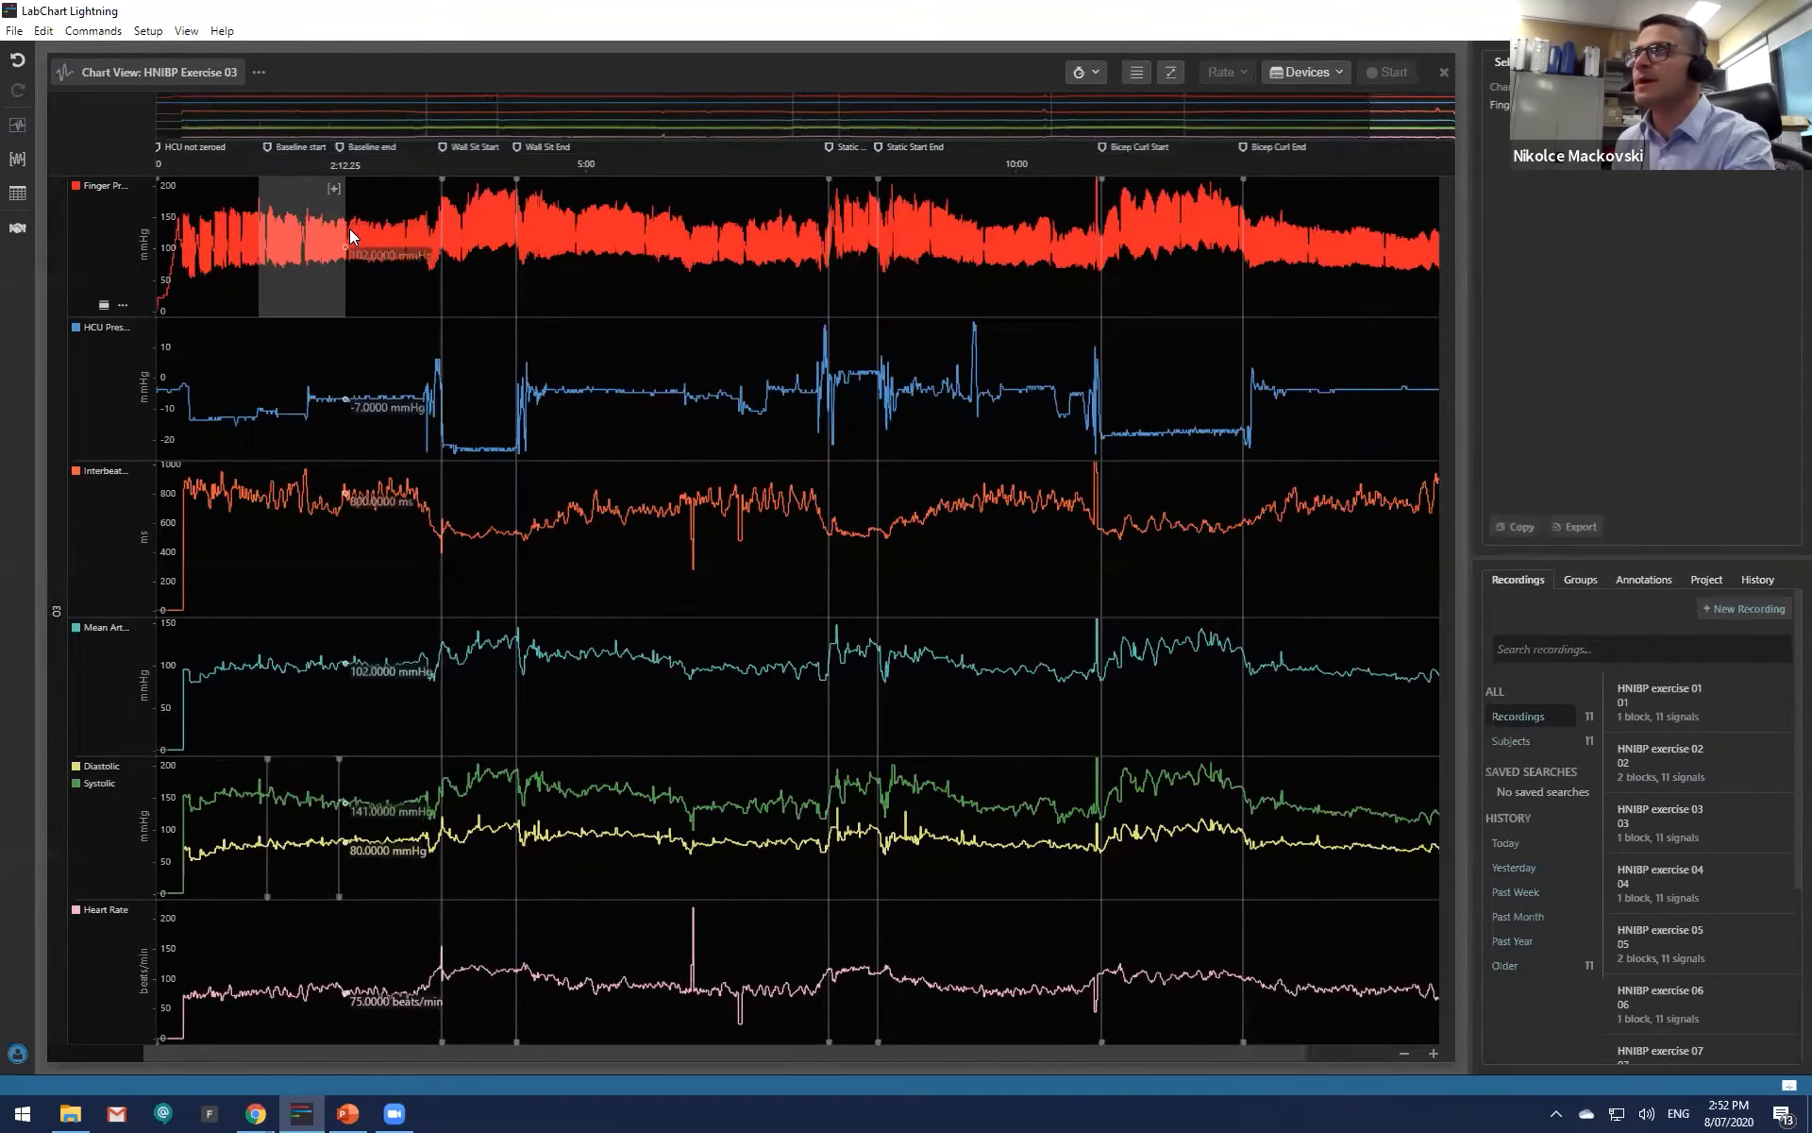
click(869, 189)
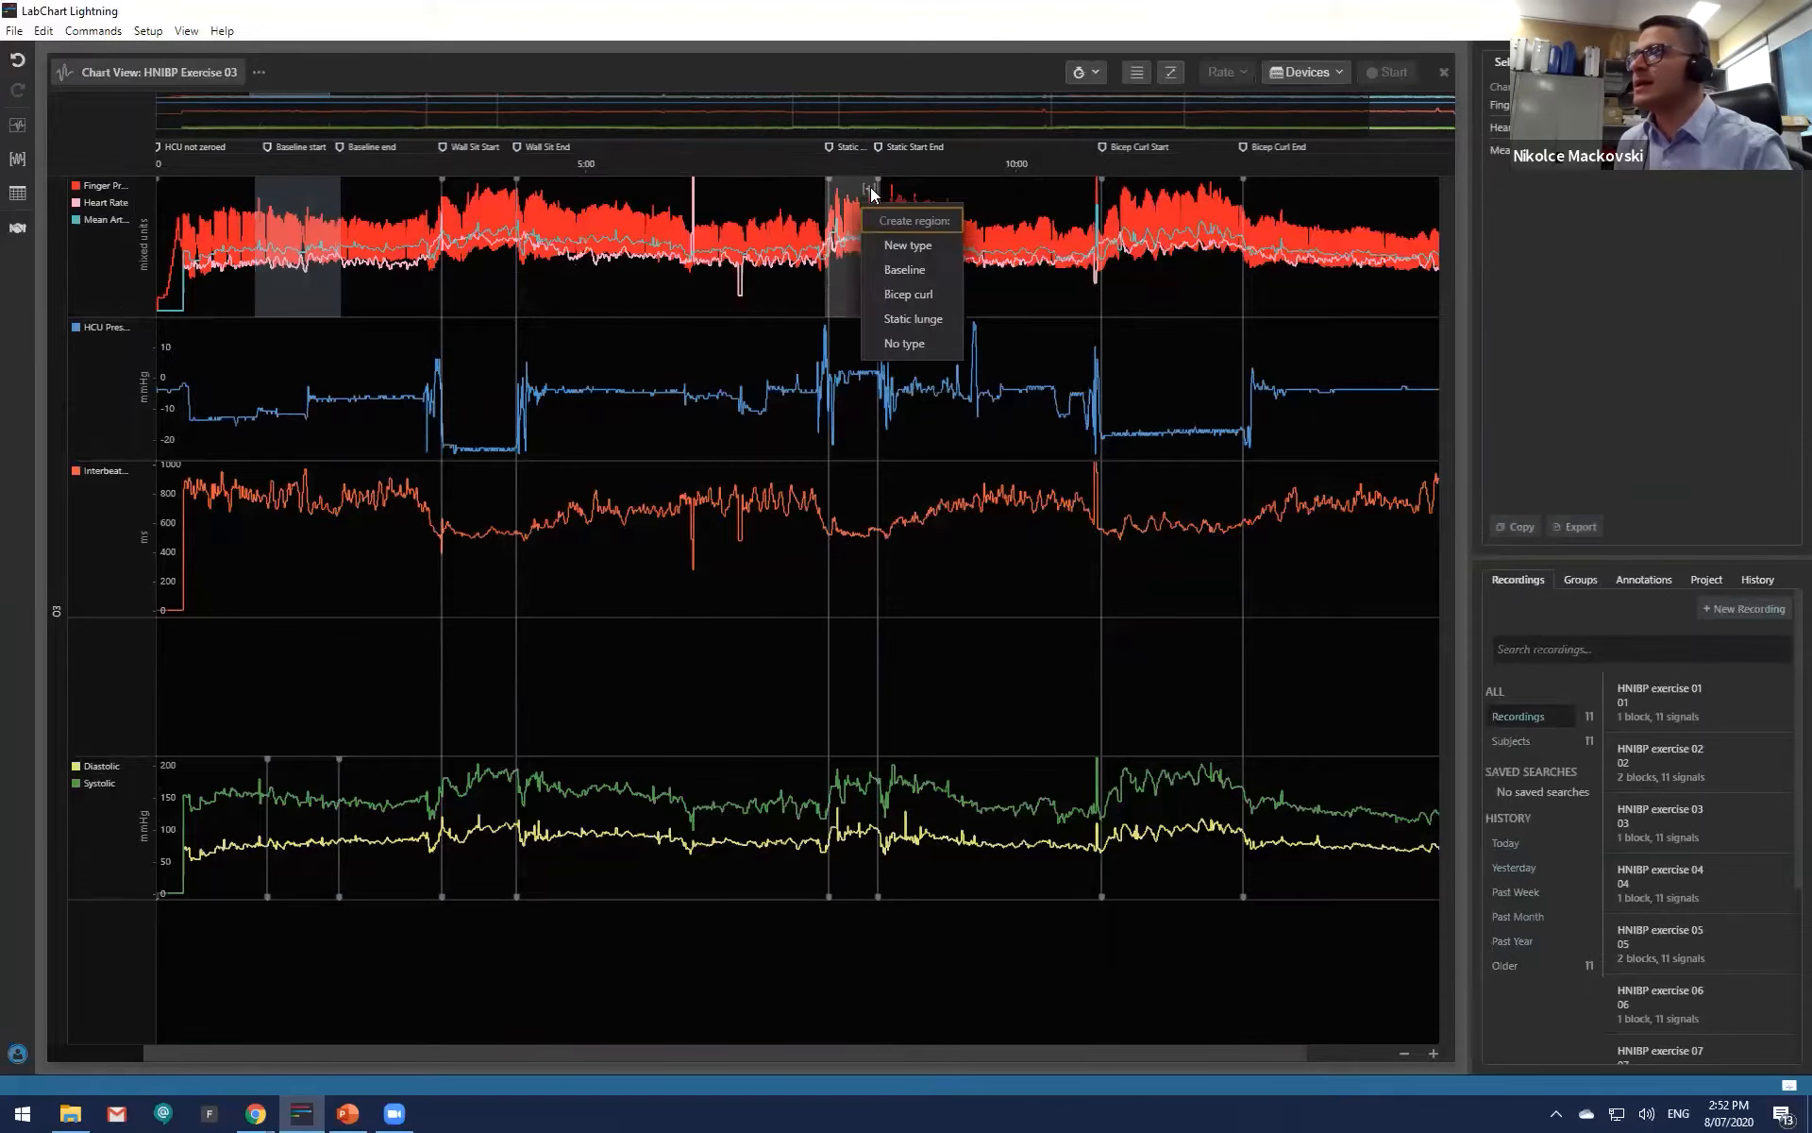
click(931, 319)
Step: Create a Bicep curl region between the Bicep Curl Start and Bicep Curl End comments in HNIBP Exercise 03
drag(1210, 226, 1242, 221)
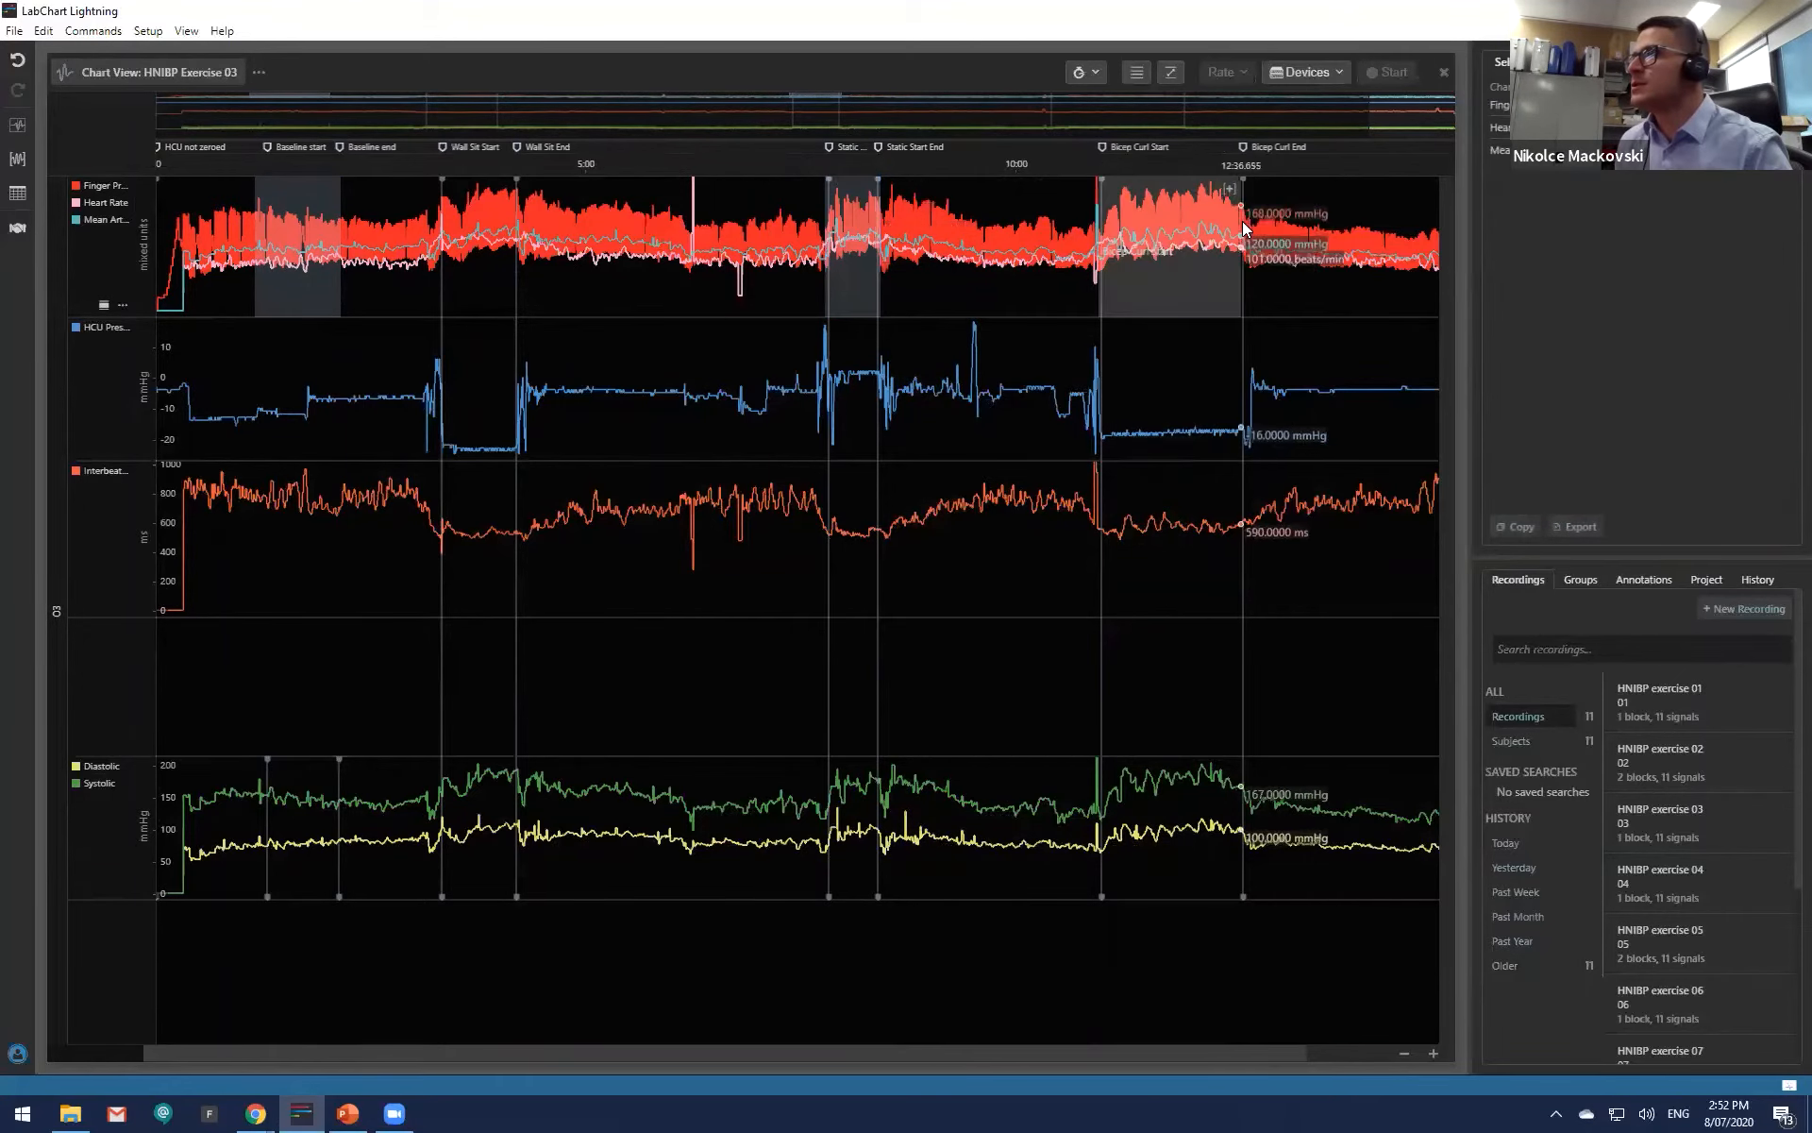
click(1236, 189)
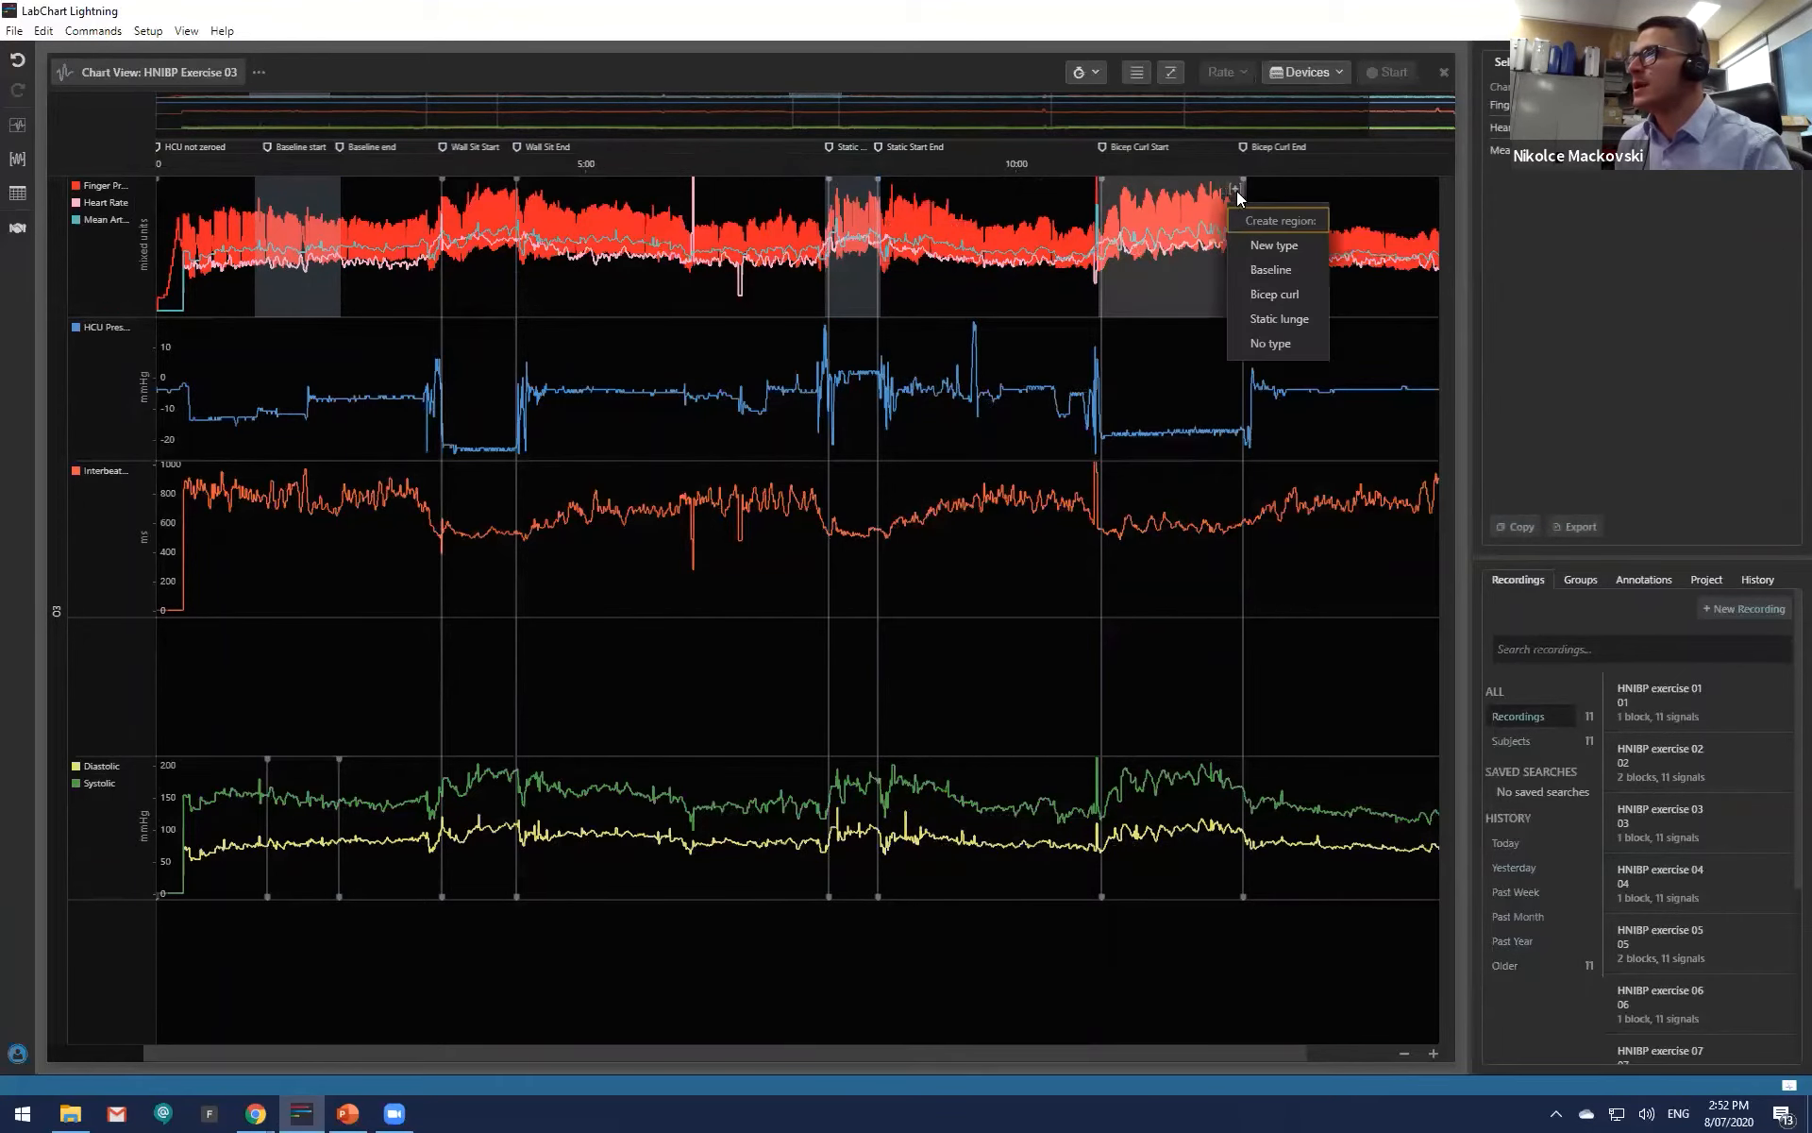
click(1293, 295)
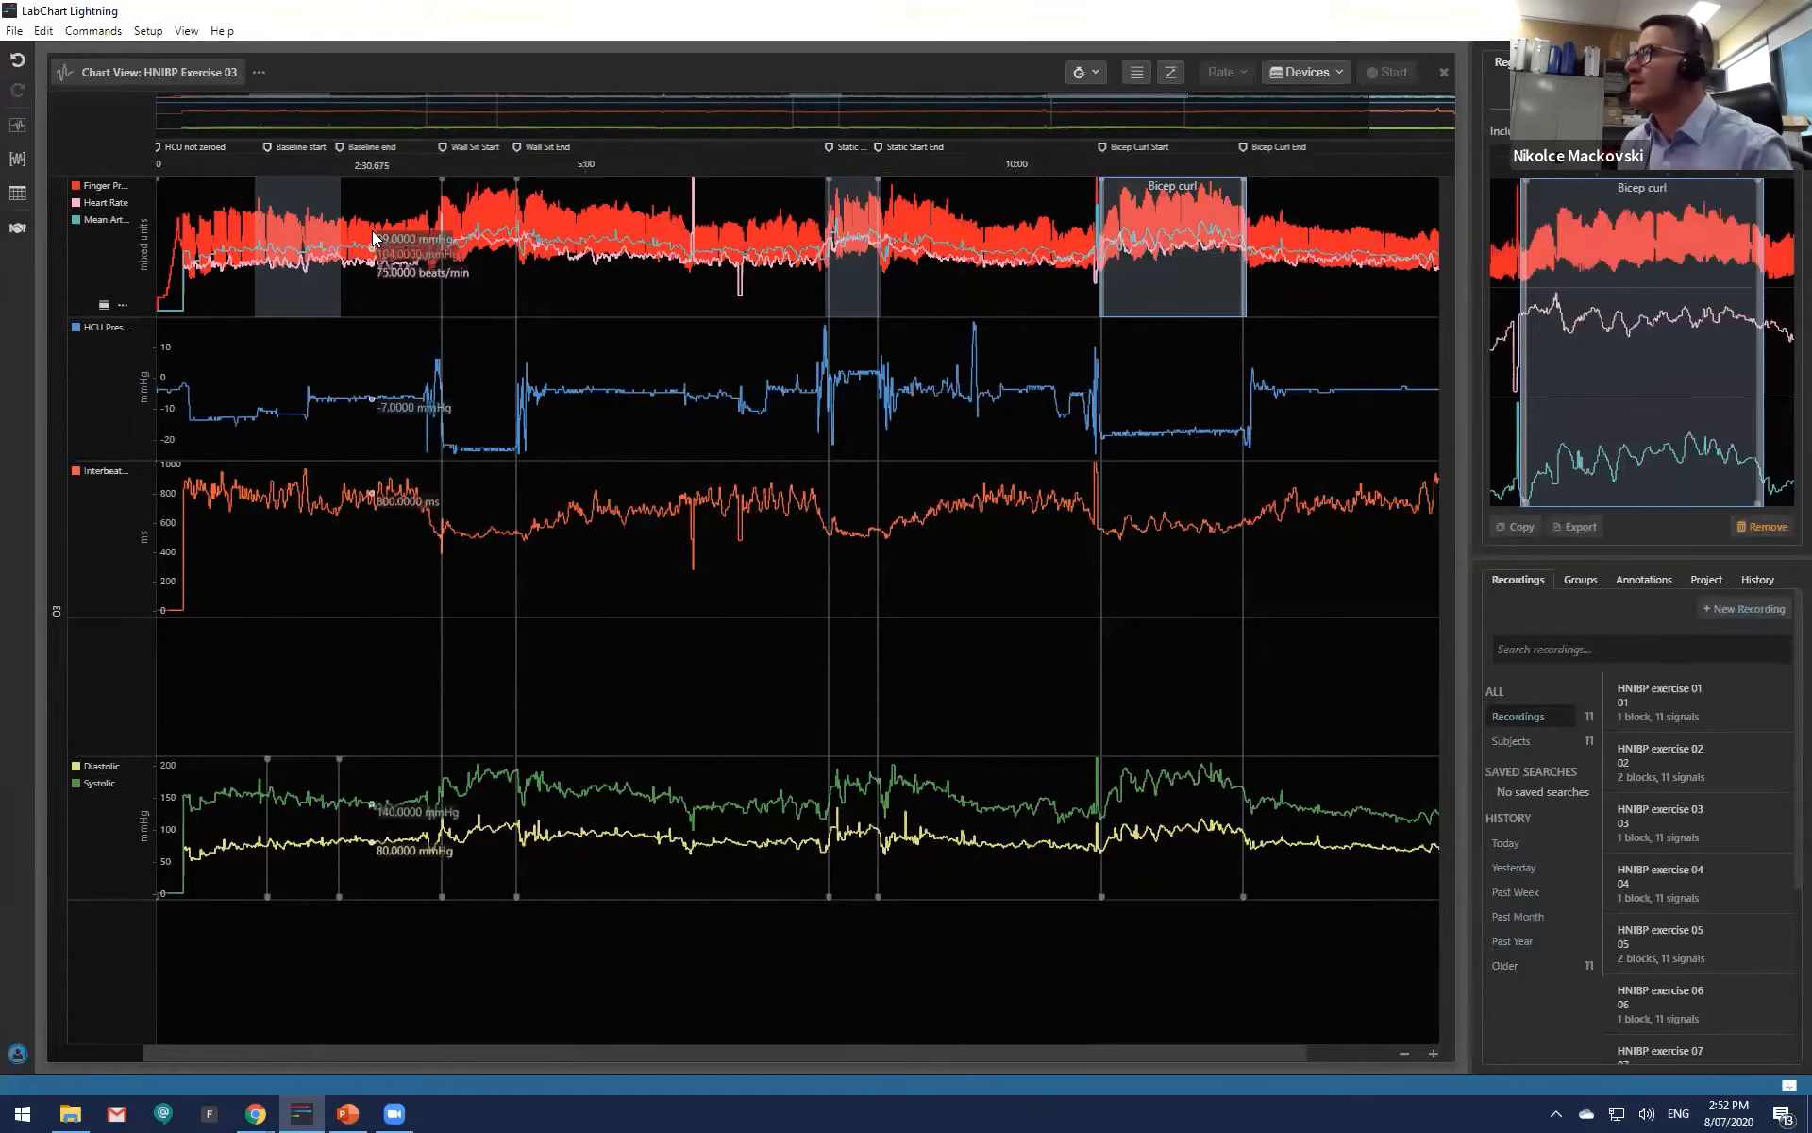
Step: Show the Table View without the chart and select subject 01's Bicep curl mean arterial value
click(17, 193)
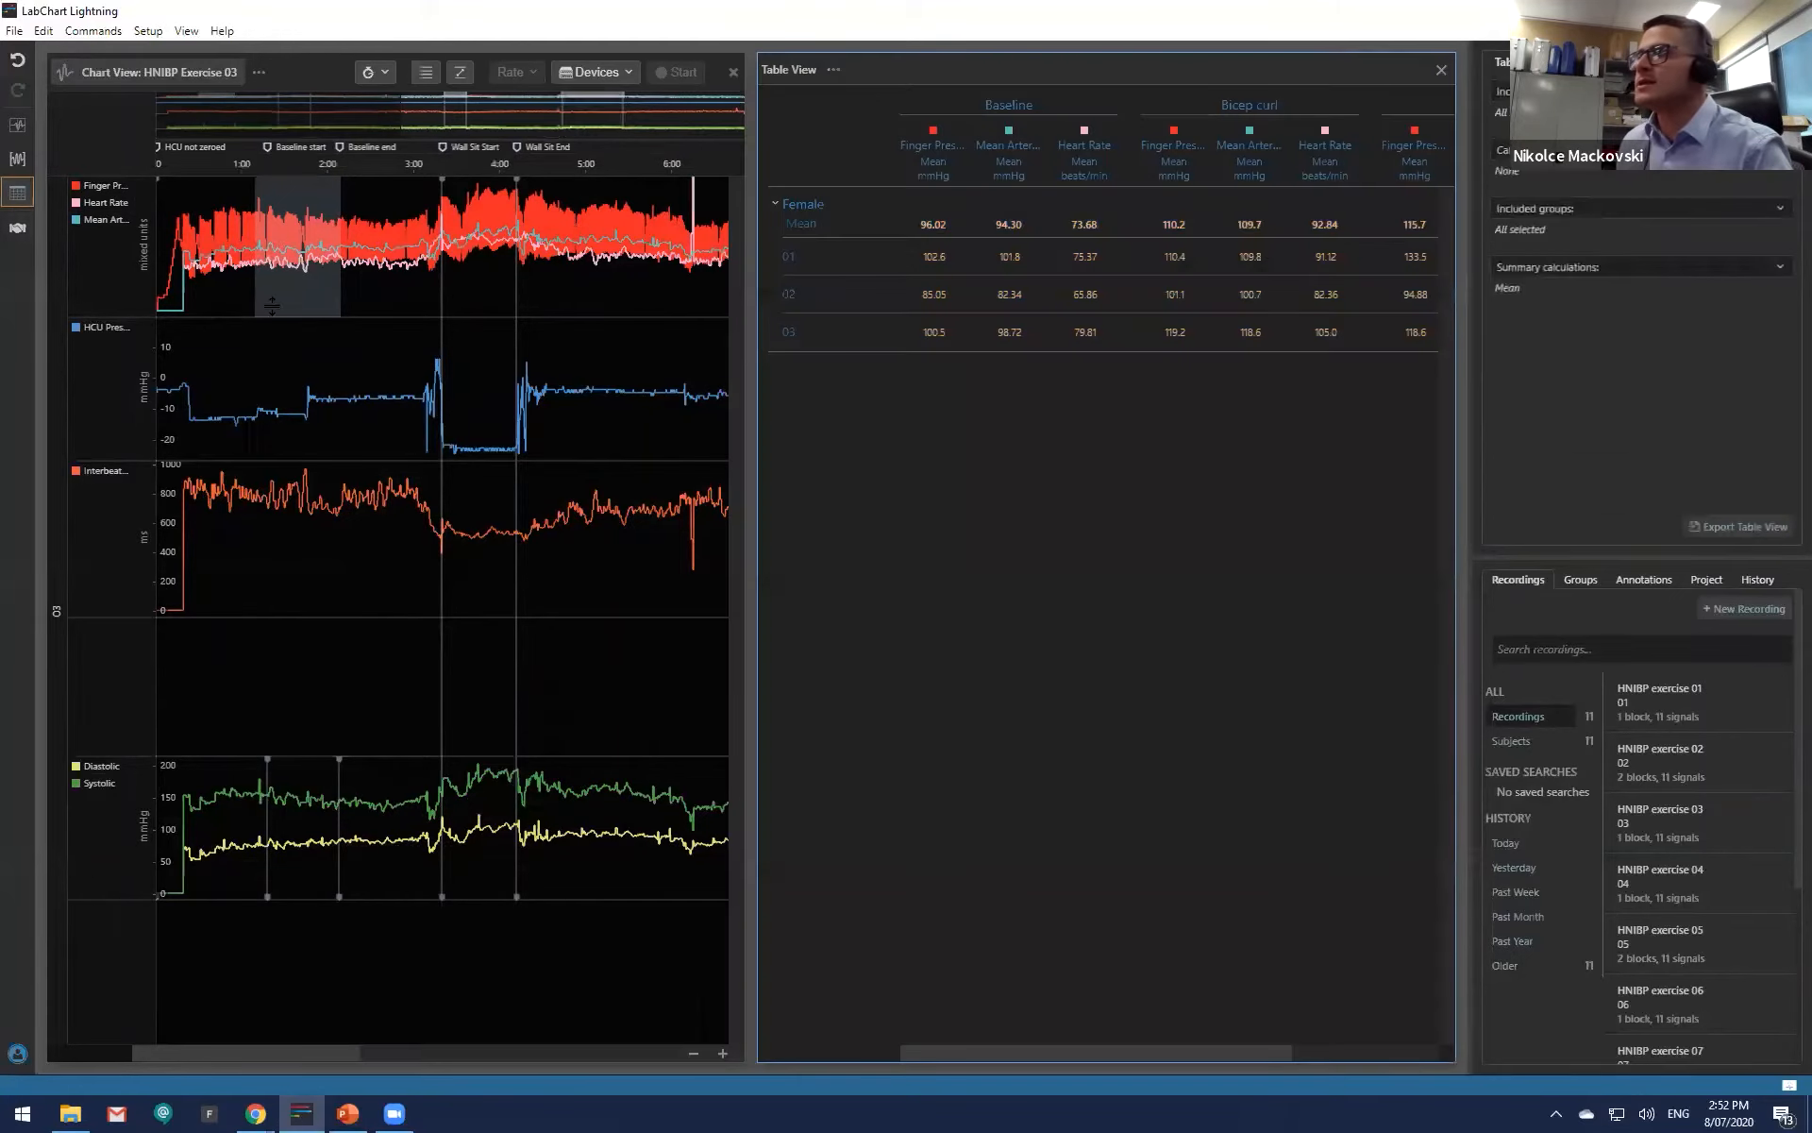
click(734, 72)
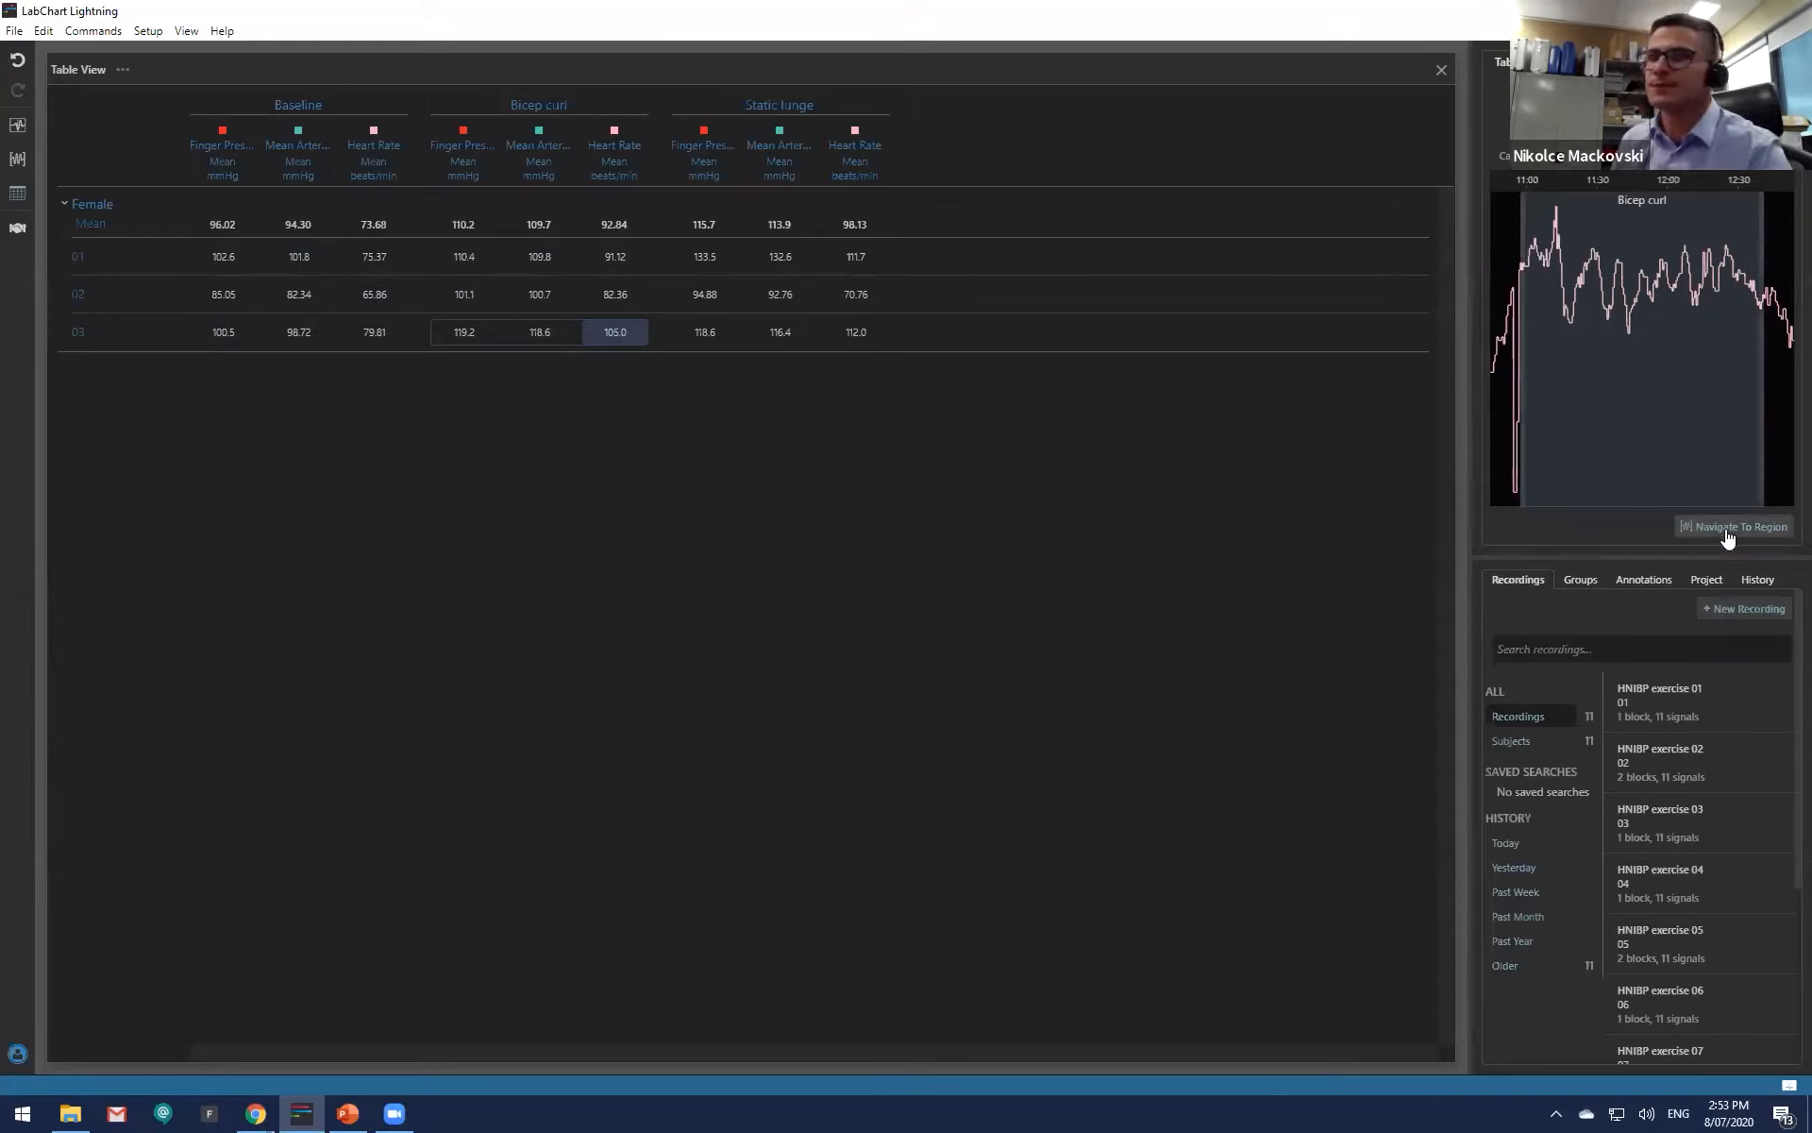
click(534, 281)
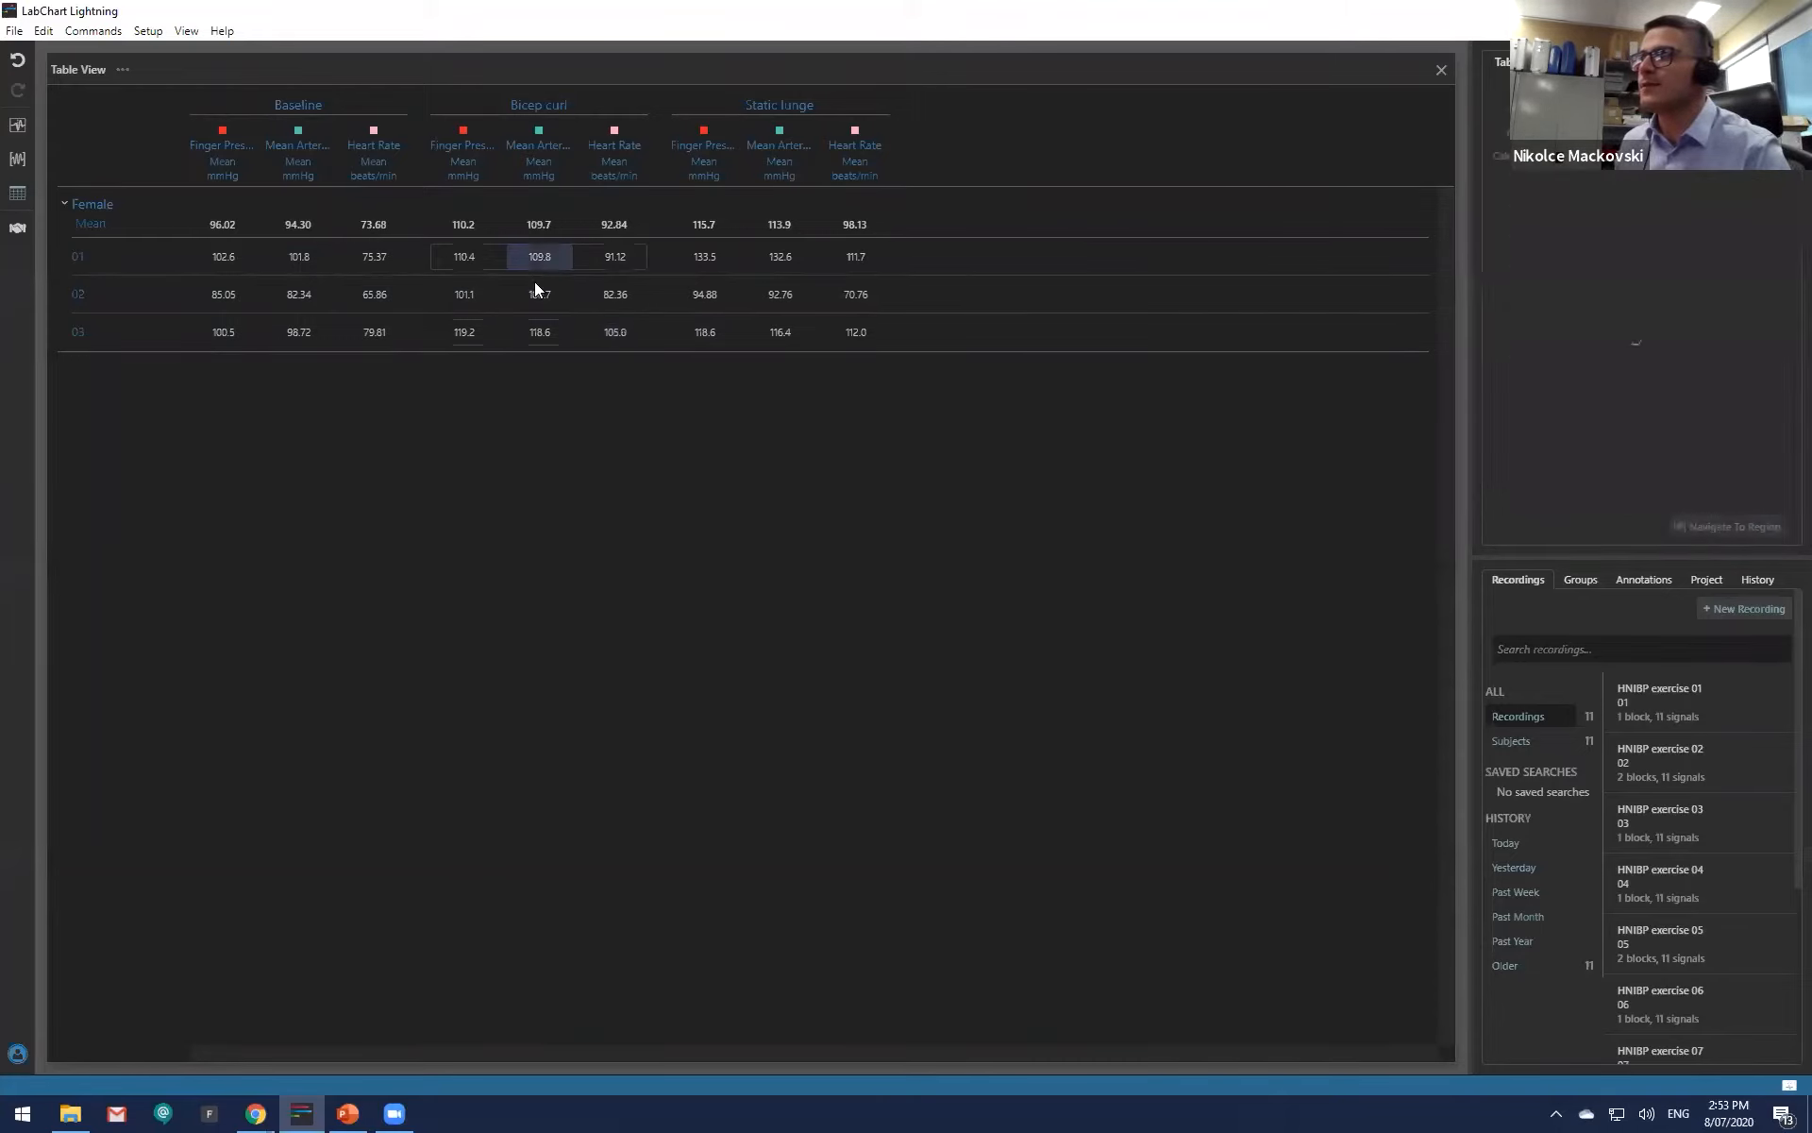
Step: Navigate from subject 02's Bicep curl and Baseline heart rate means to their source regions in the Chart View
click(616, 292)
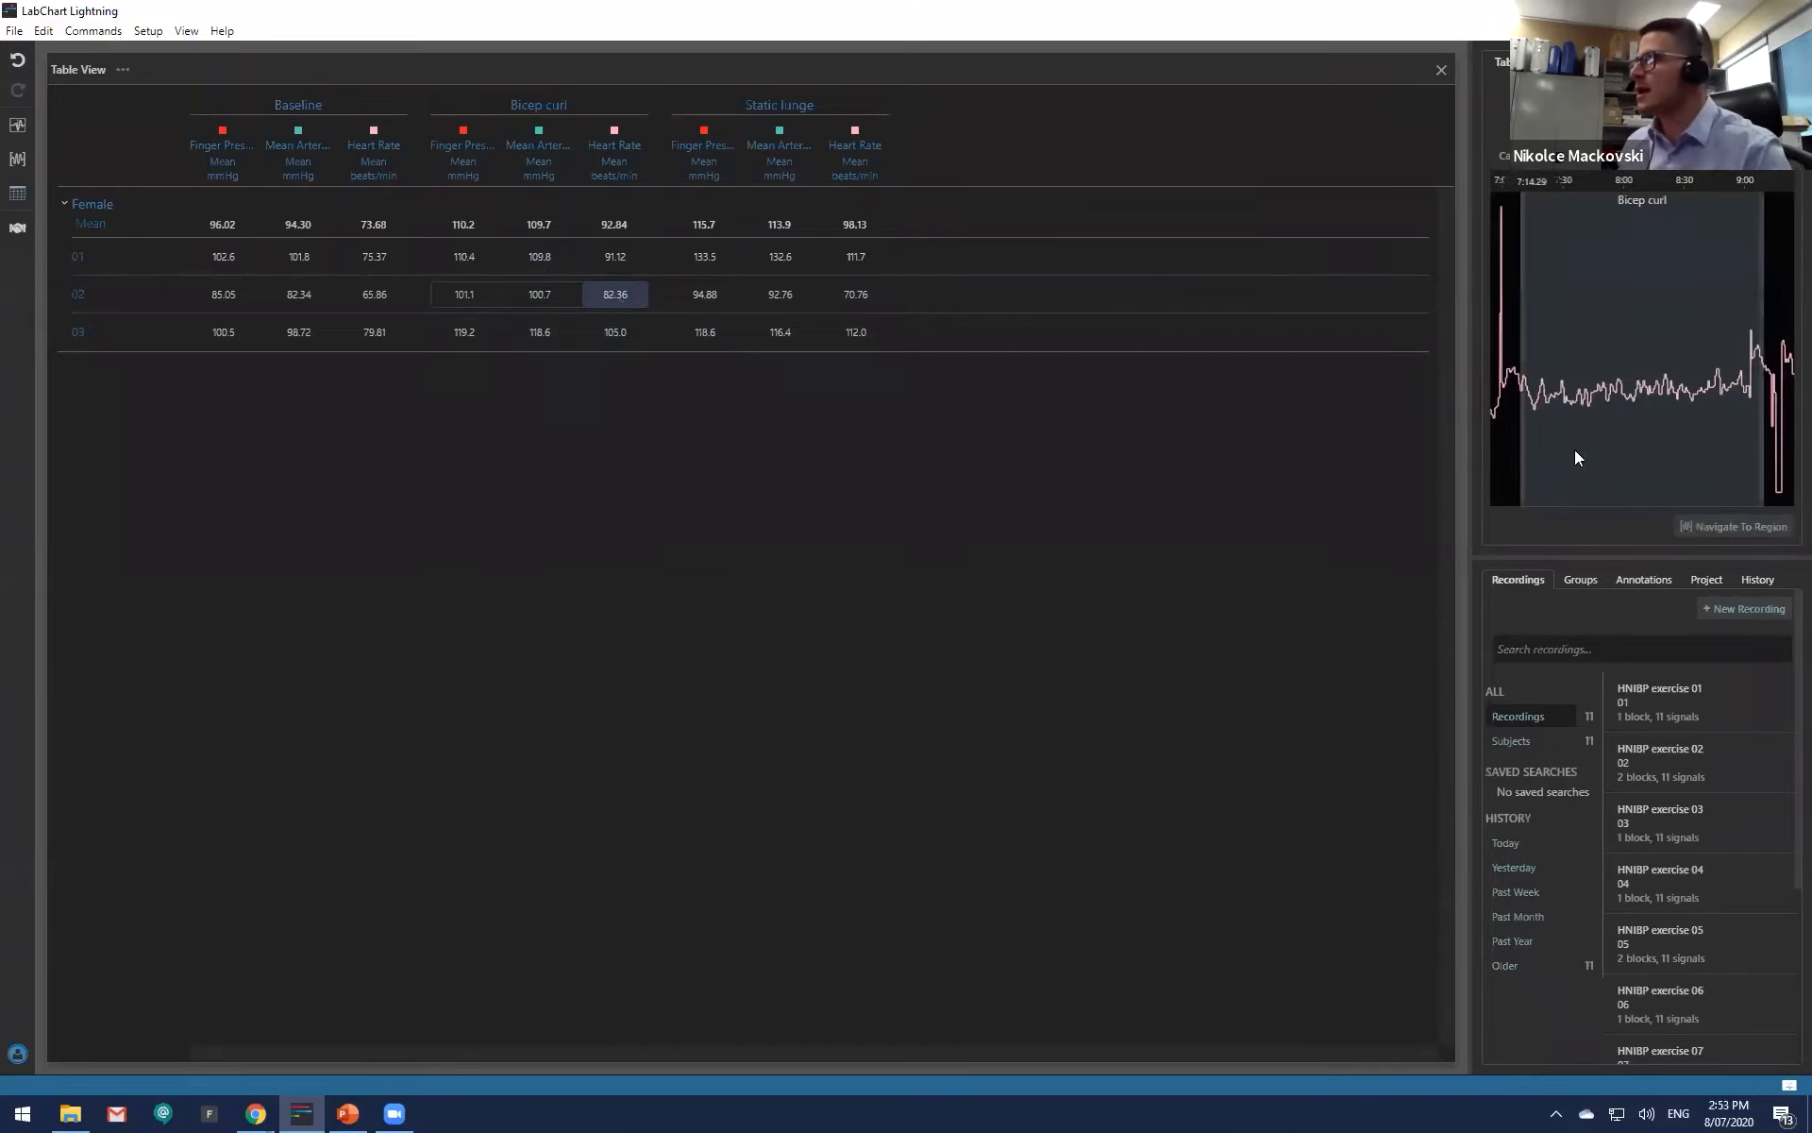
click(1720, 528)
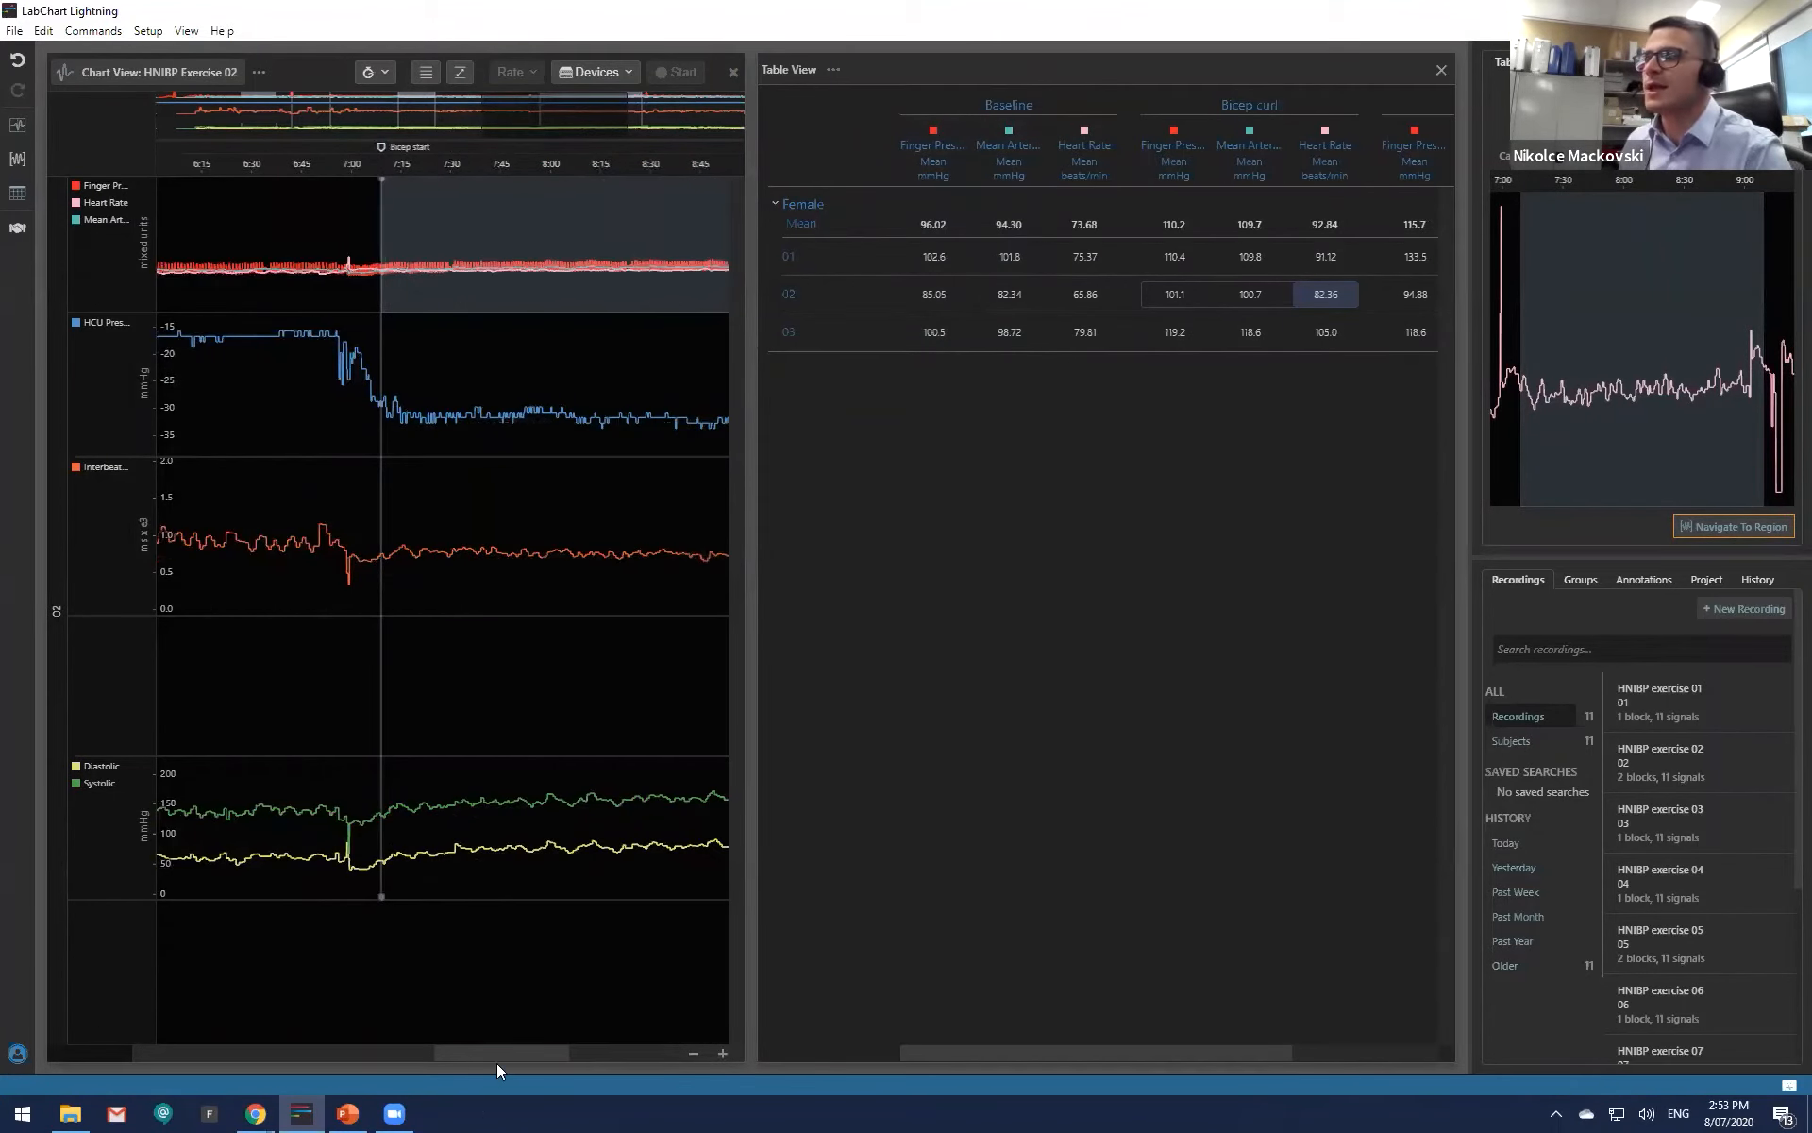
drag(497, 1054, 561, 1053)
click(1091, 284)
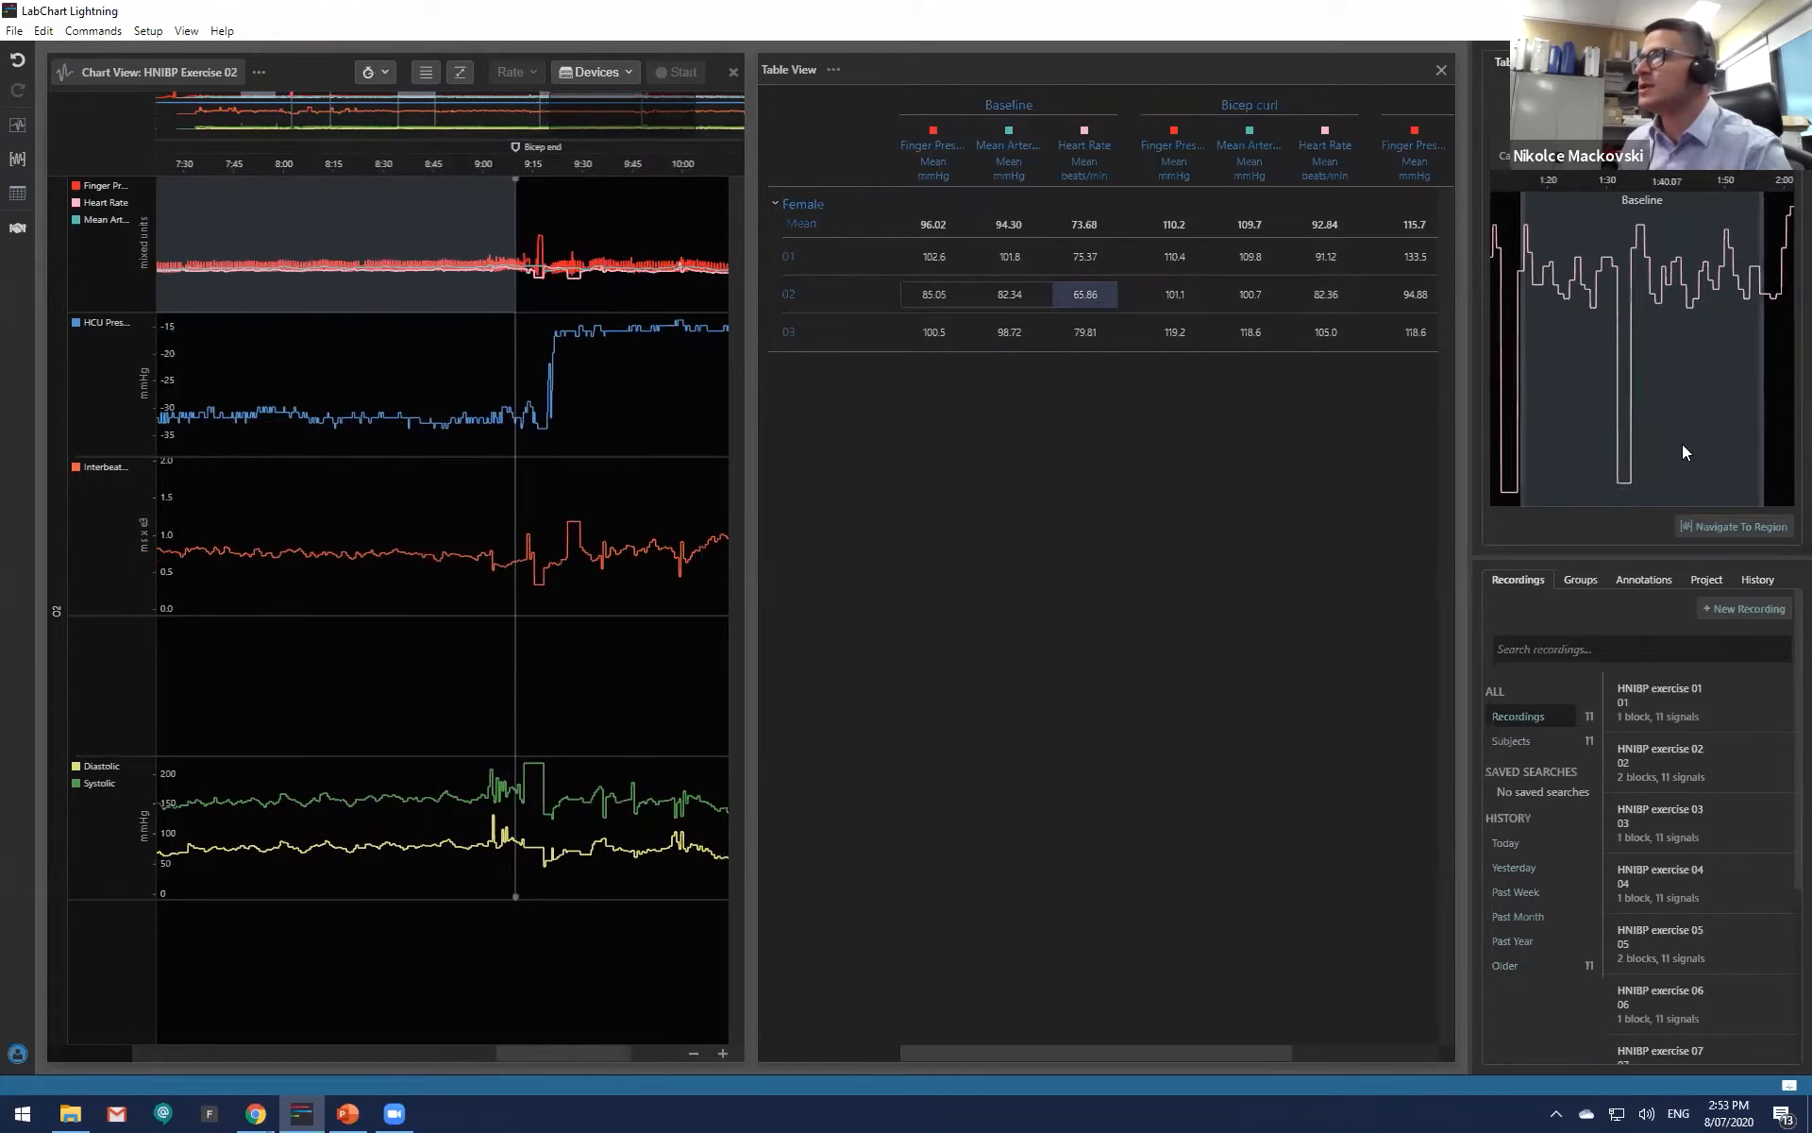
click(1736, 526)
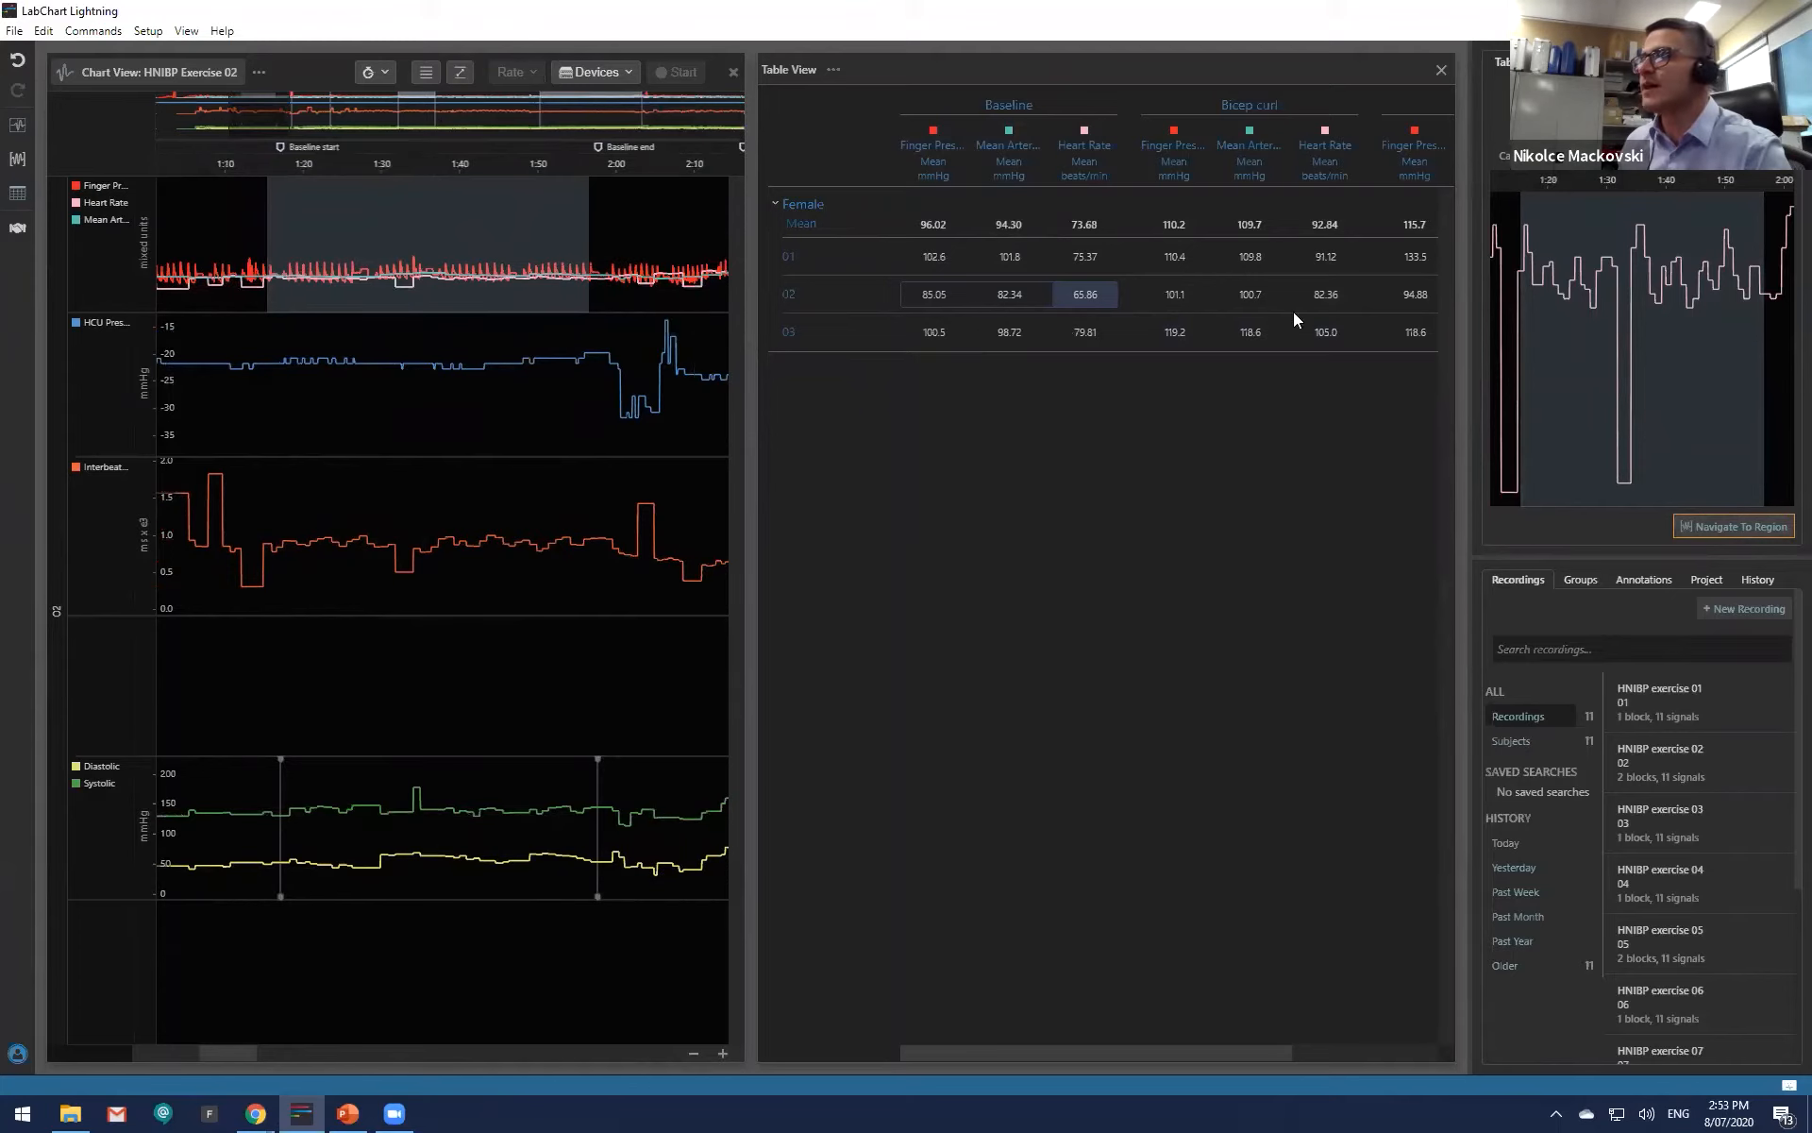
Step: Preview the source regions of the Bicep curl heart rate means for subjects 02 and 03
click(1327, 289)
click(1325, 324)
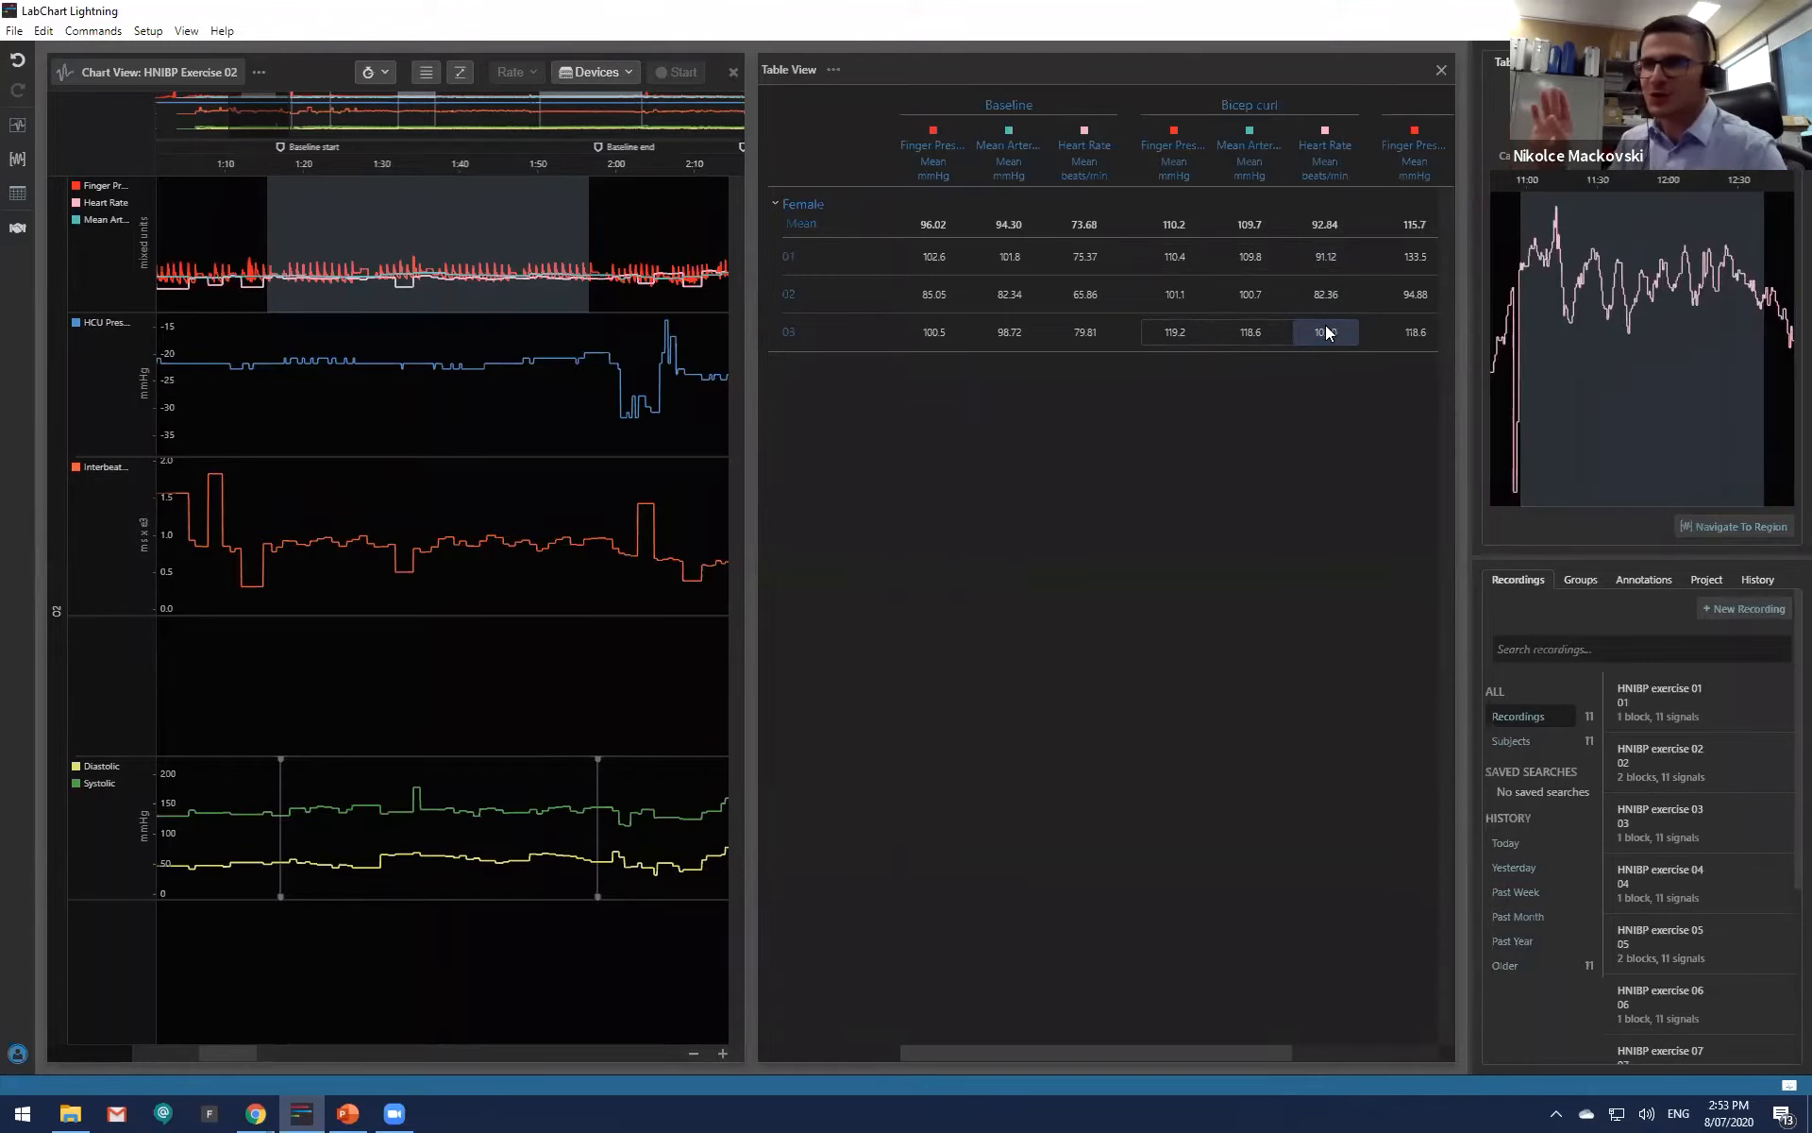
scroll(1688, 797, down, 4)
scroll(1689, 797, up, 4)
Step: Open the recent project "HNIBP Baroreflex Sensitivity Complete table"
click(6, 34)
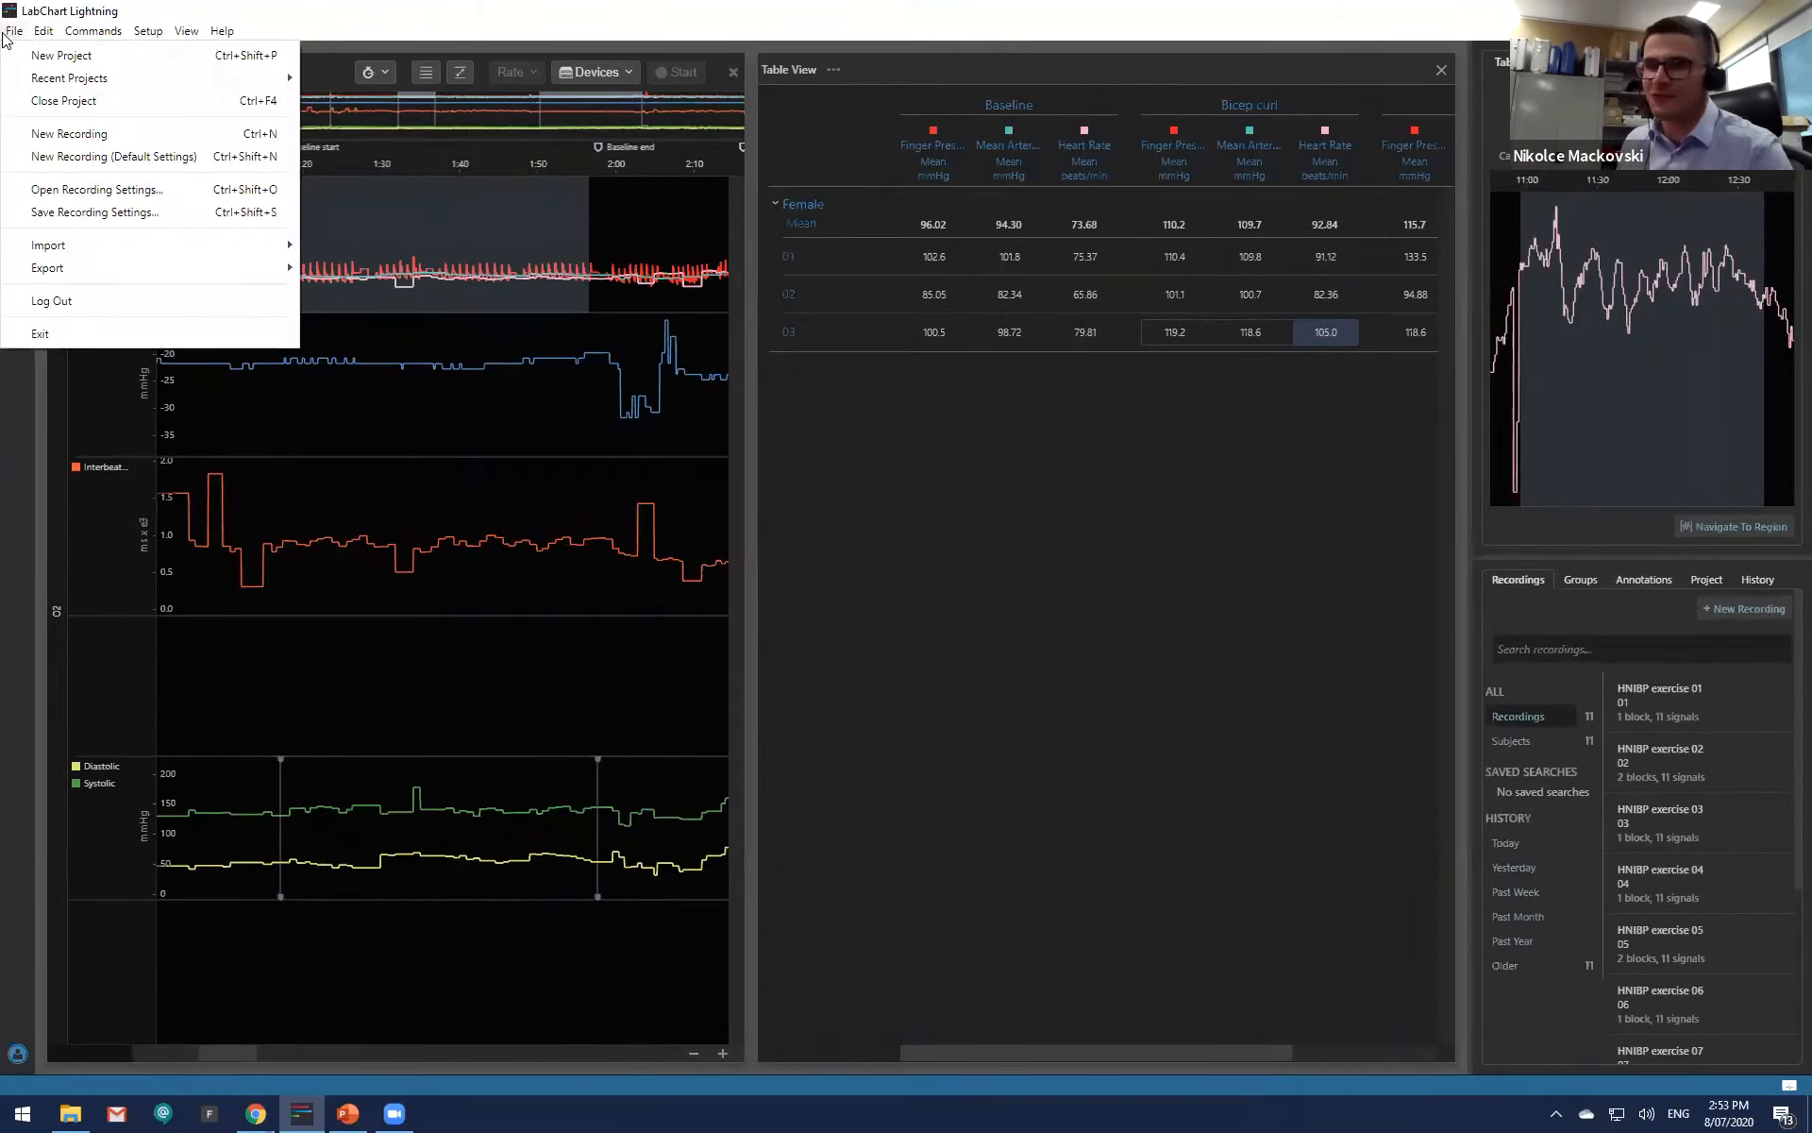
mouse_move(90, 79)
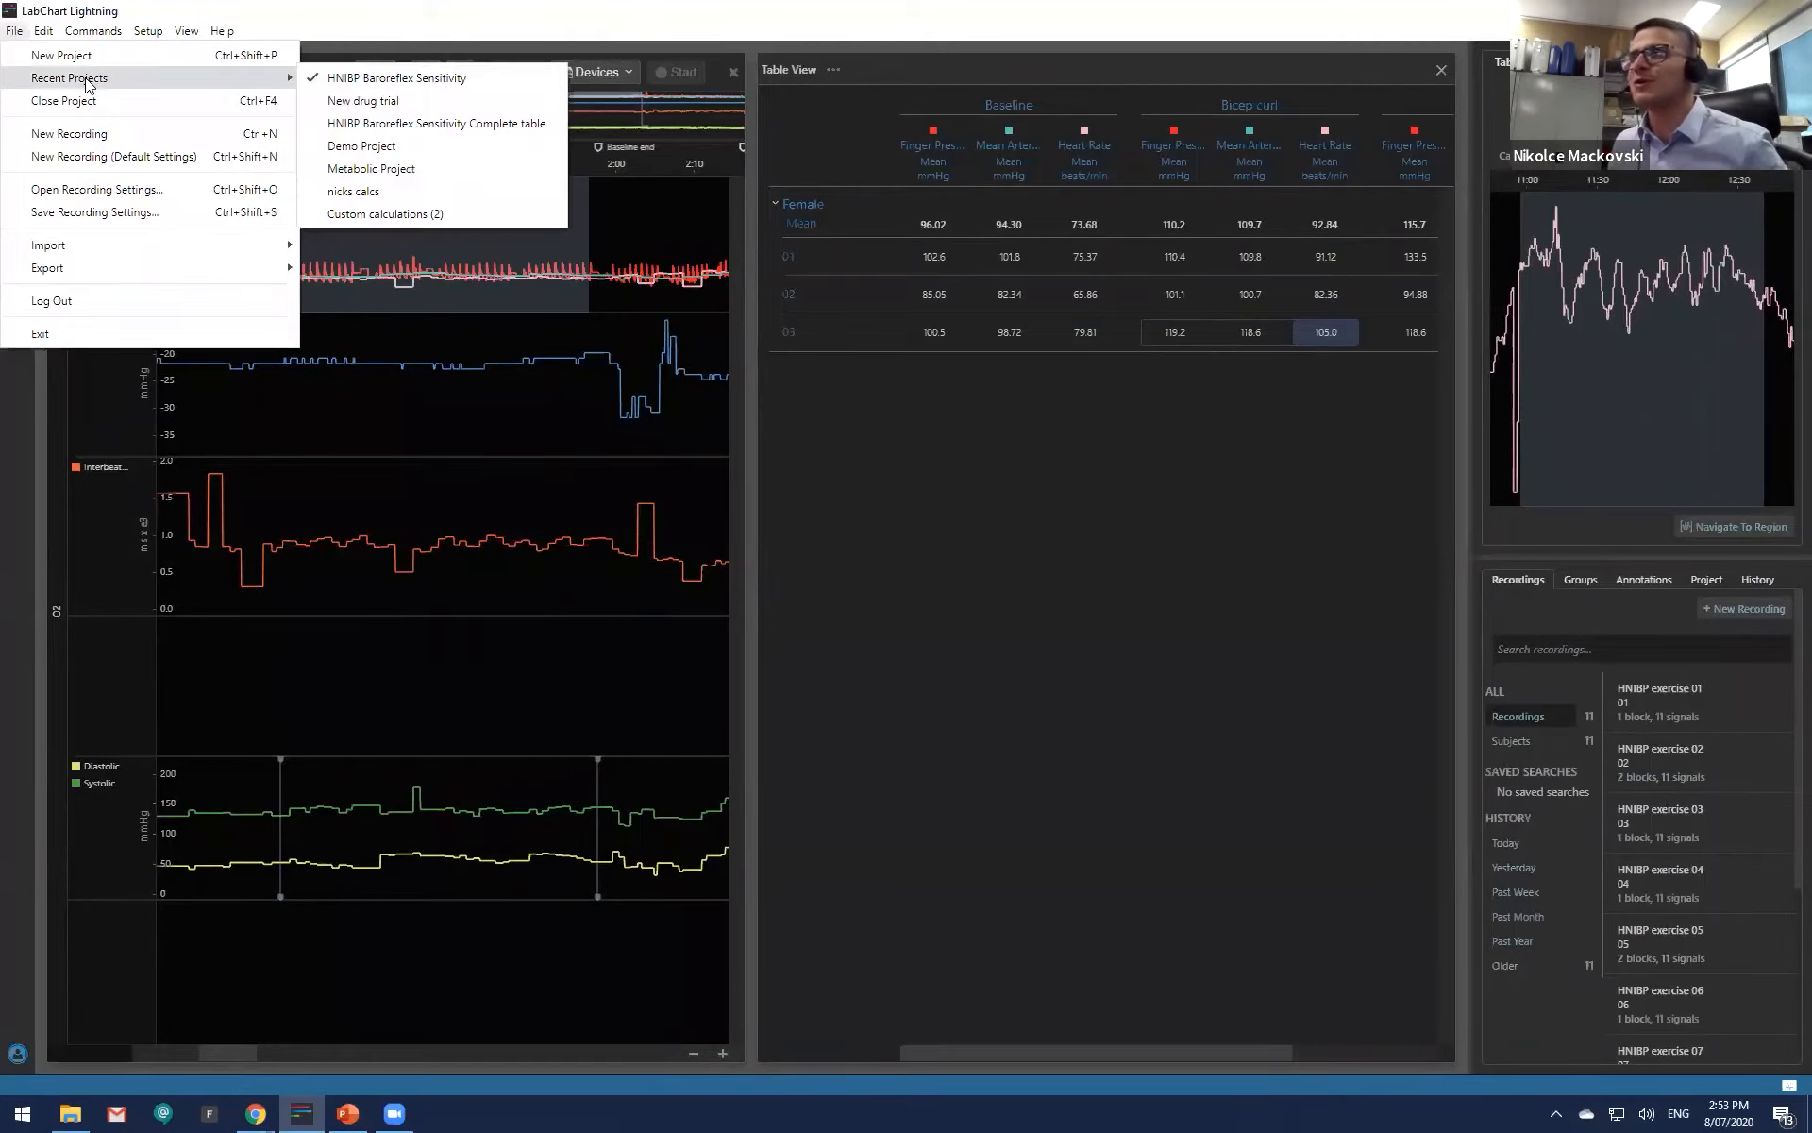
click(465, 122)
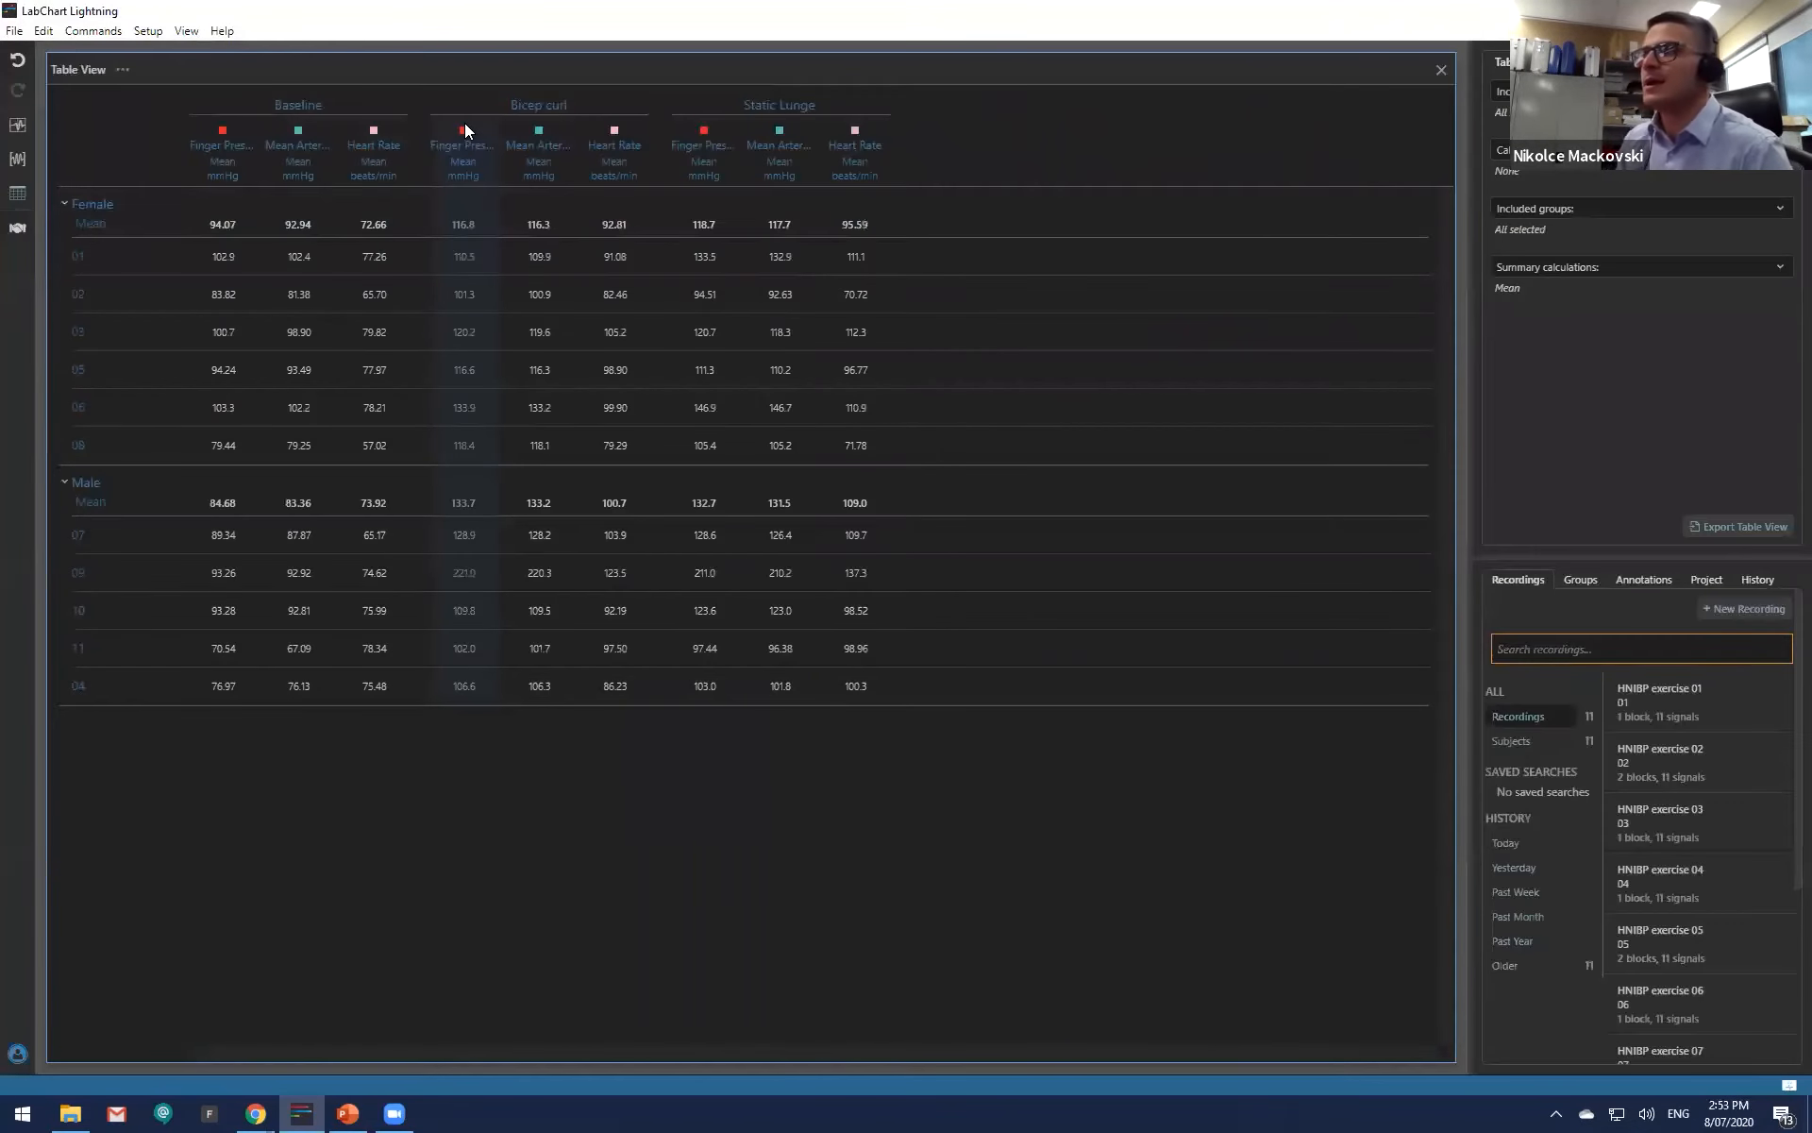
Step: Preview the source regions of subjects 02 and 03's Bicep curl finger pressure and subjects 06 and 08's Static Lunge heart rate means
click(1131, 883)
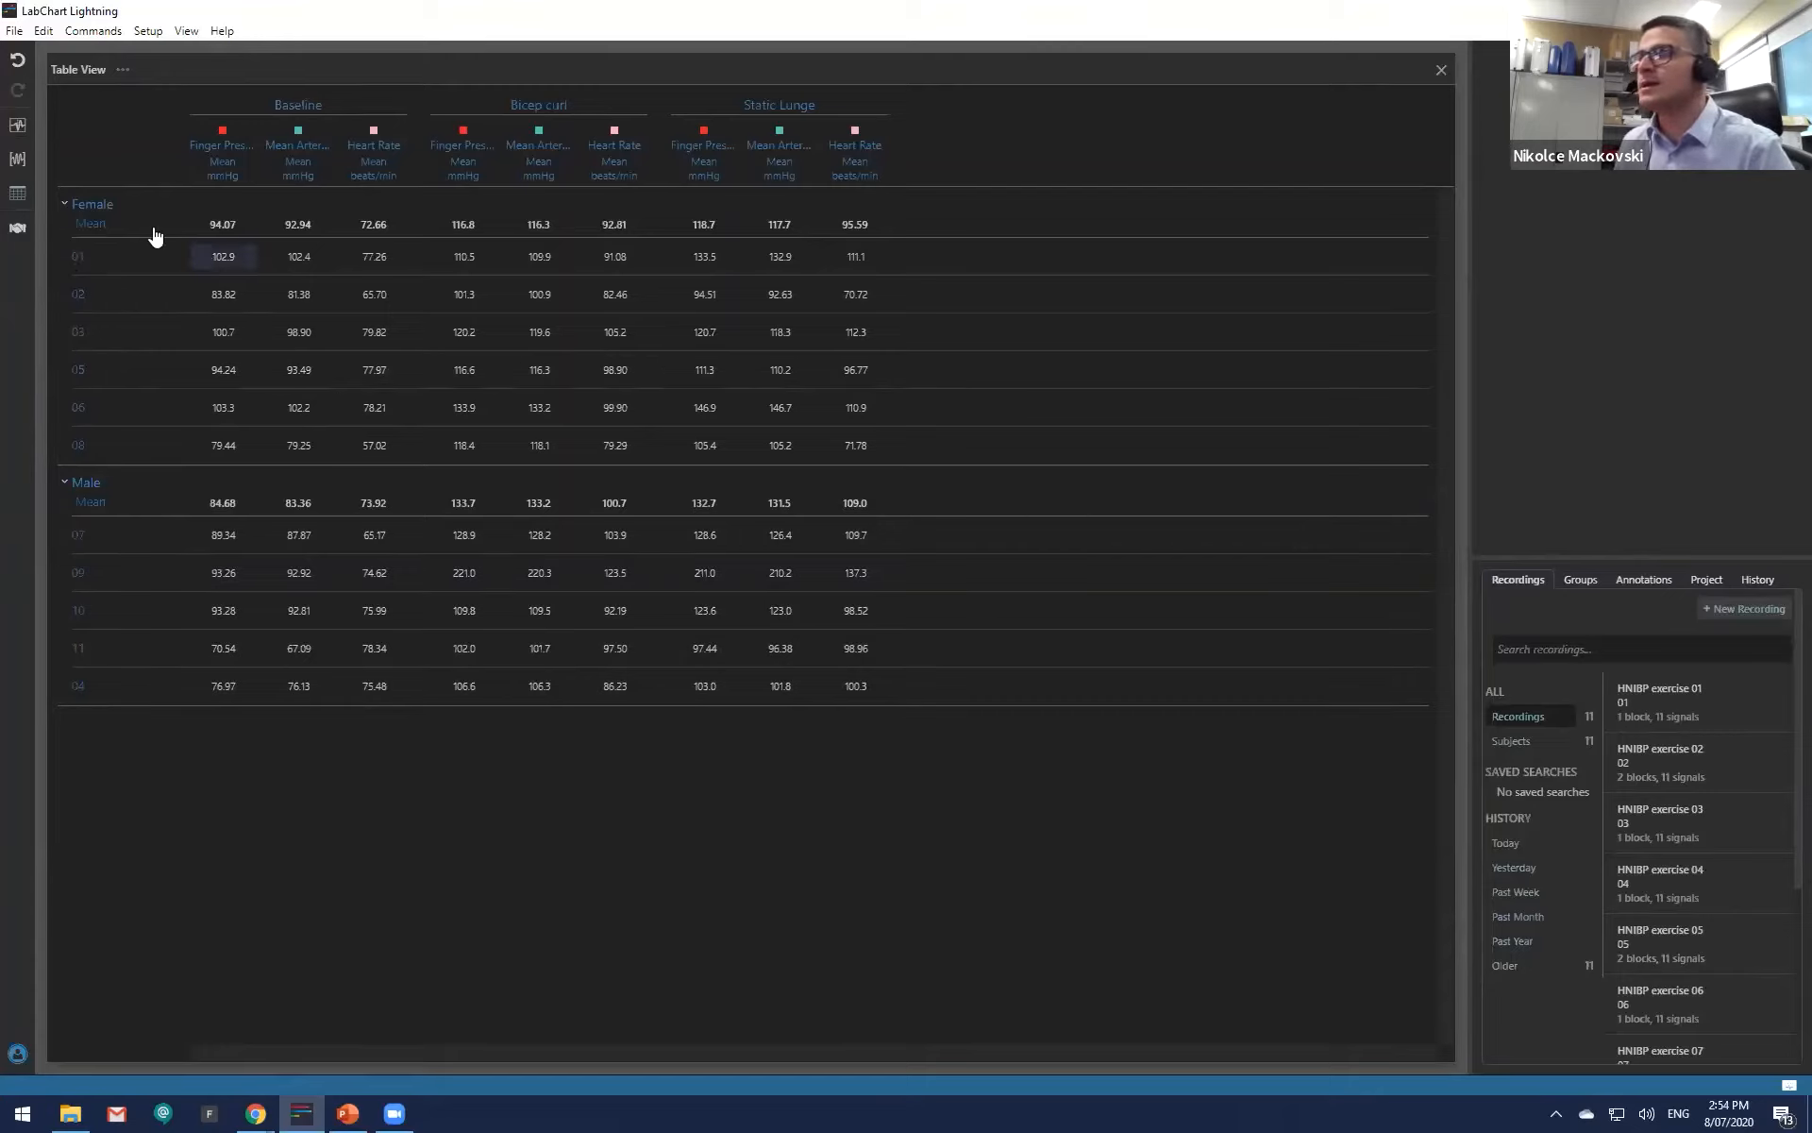
click(121, 70)
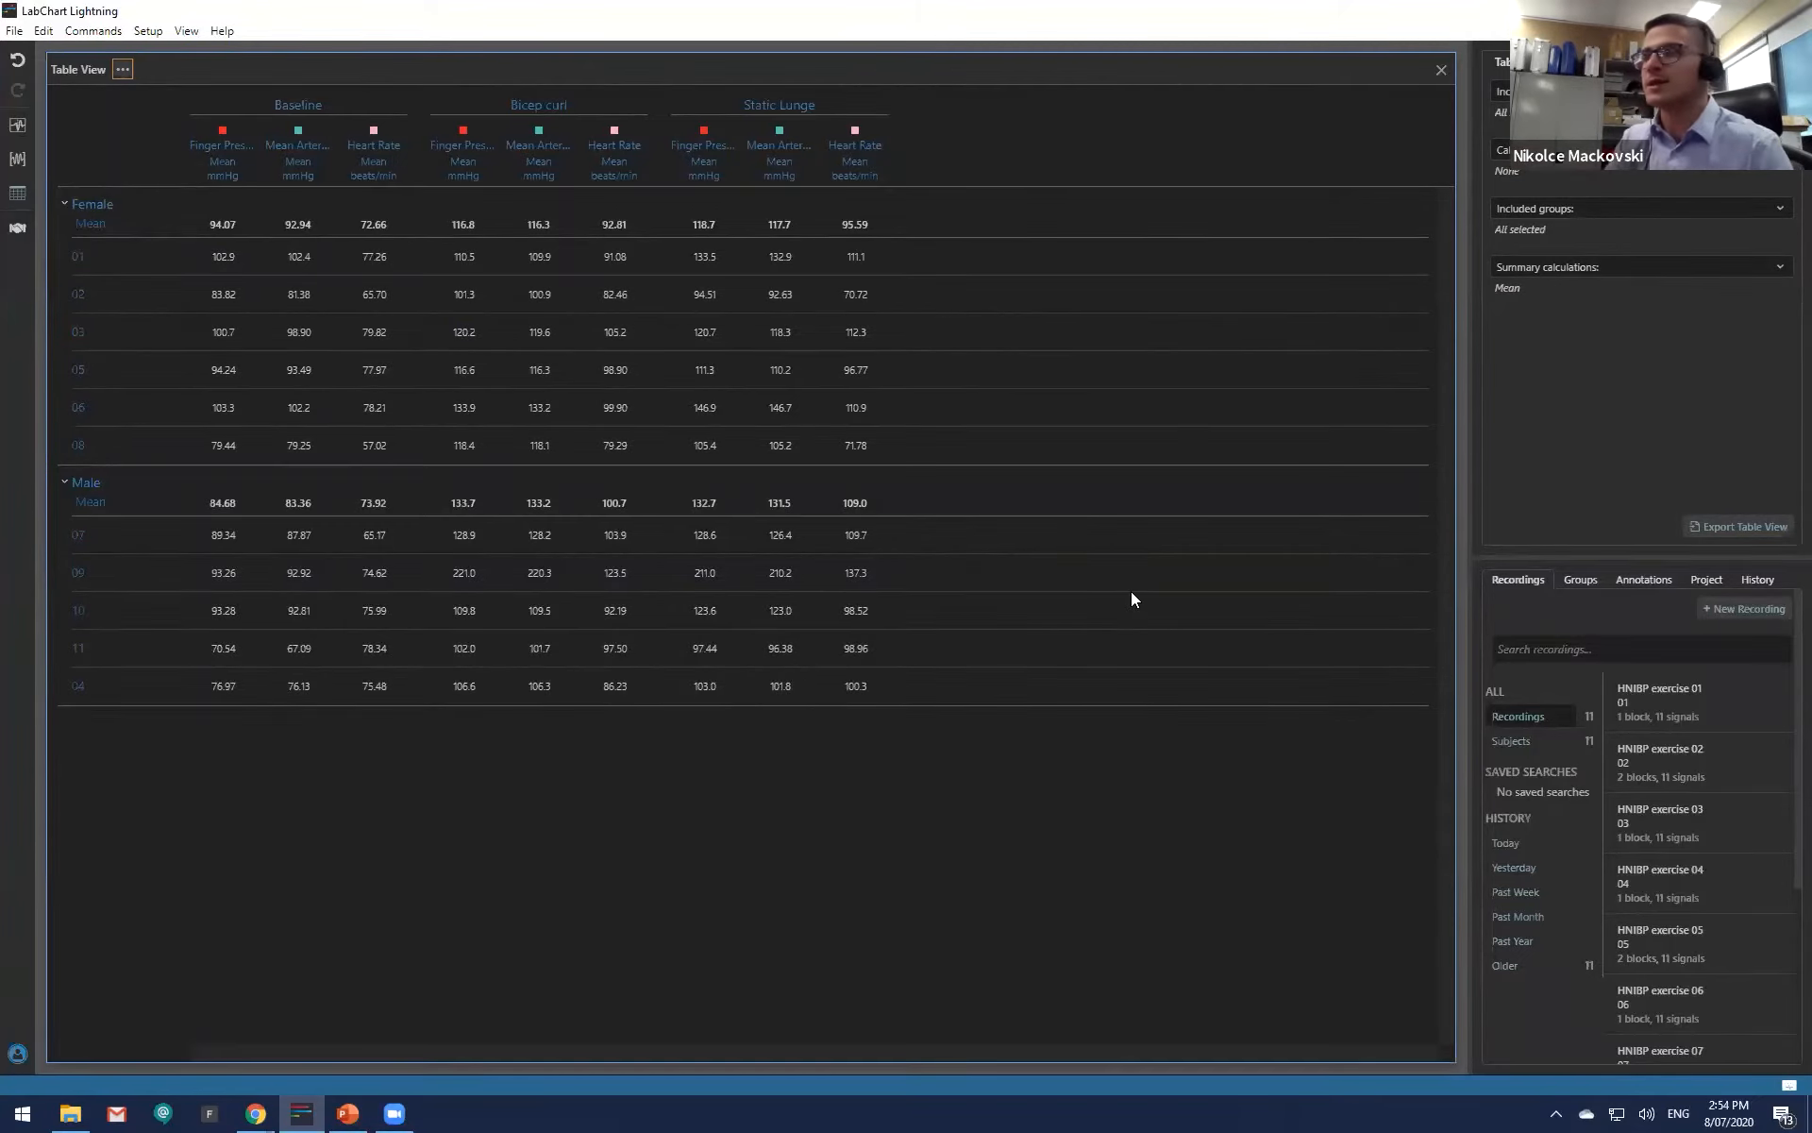
click(472, 298)
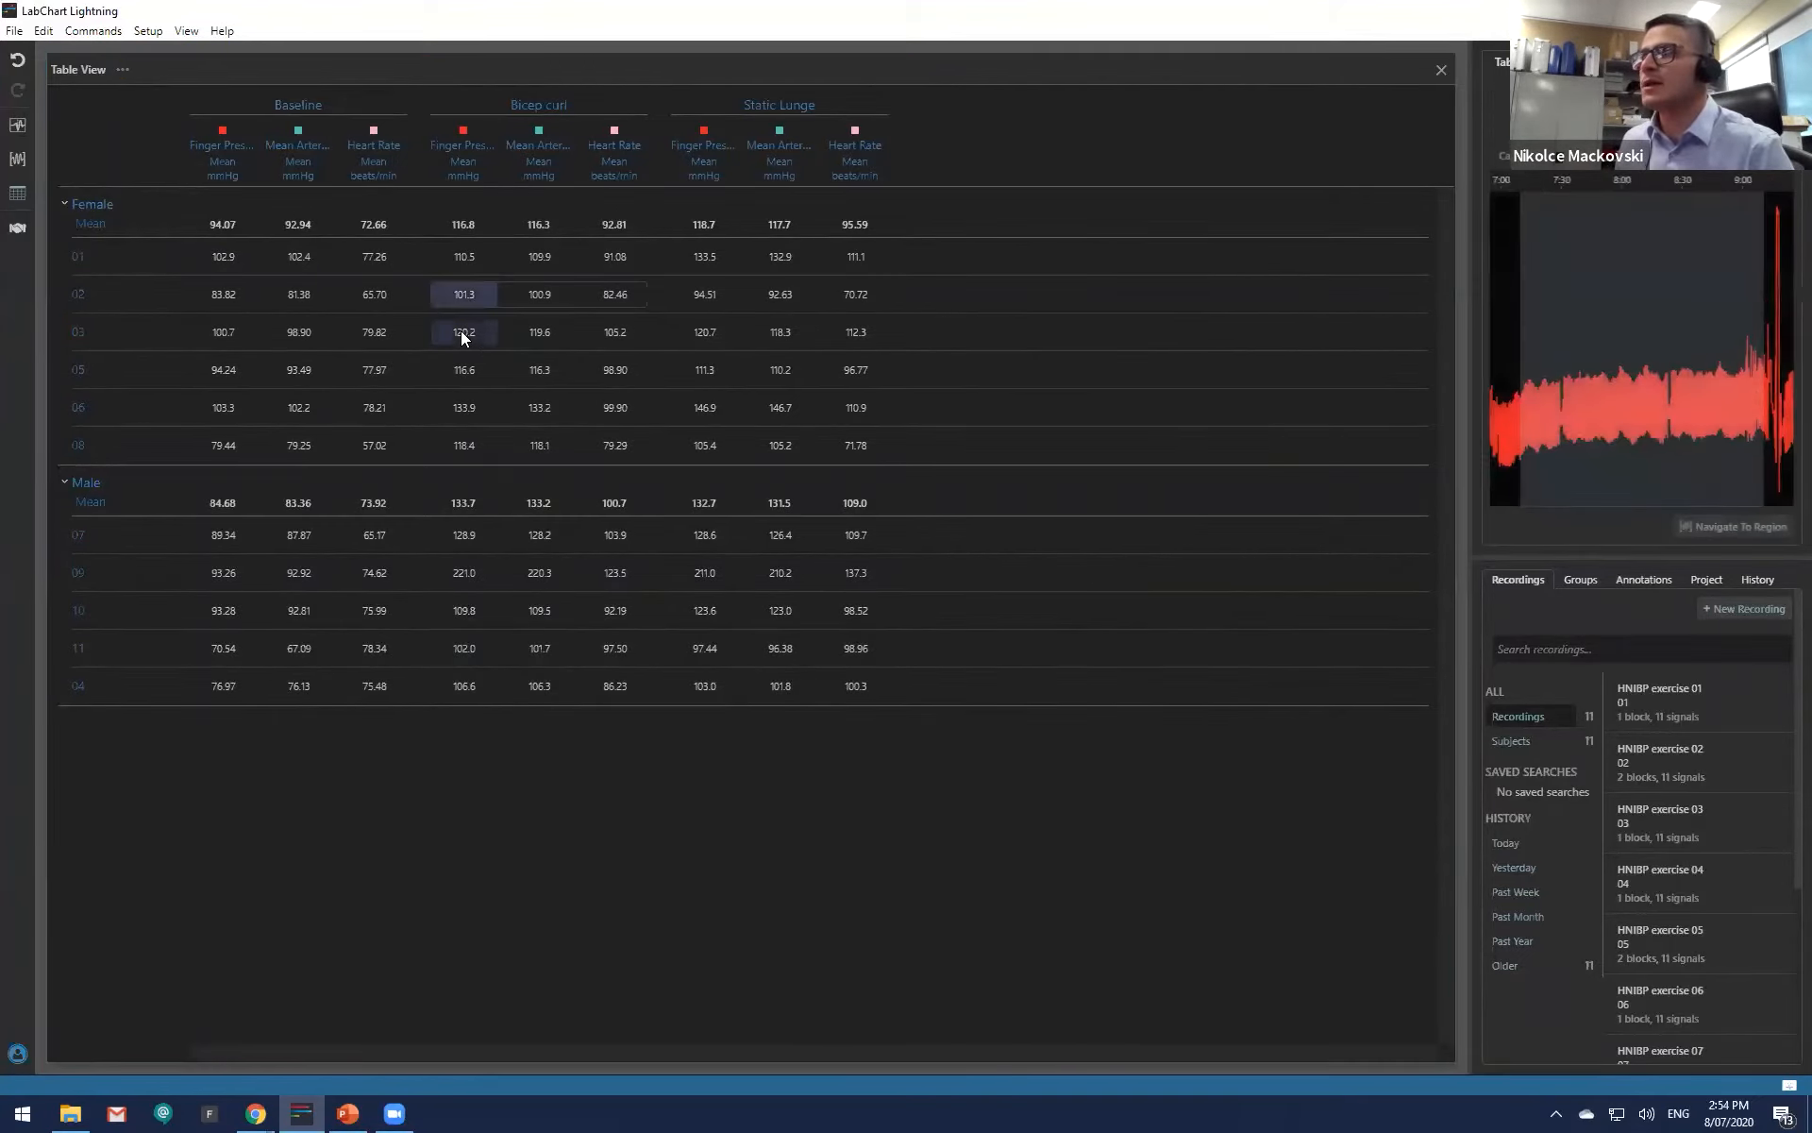
click(461, 331)
click(618, 377)
click(717, 412)
click(839, 408)
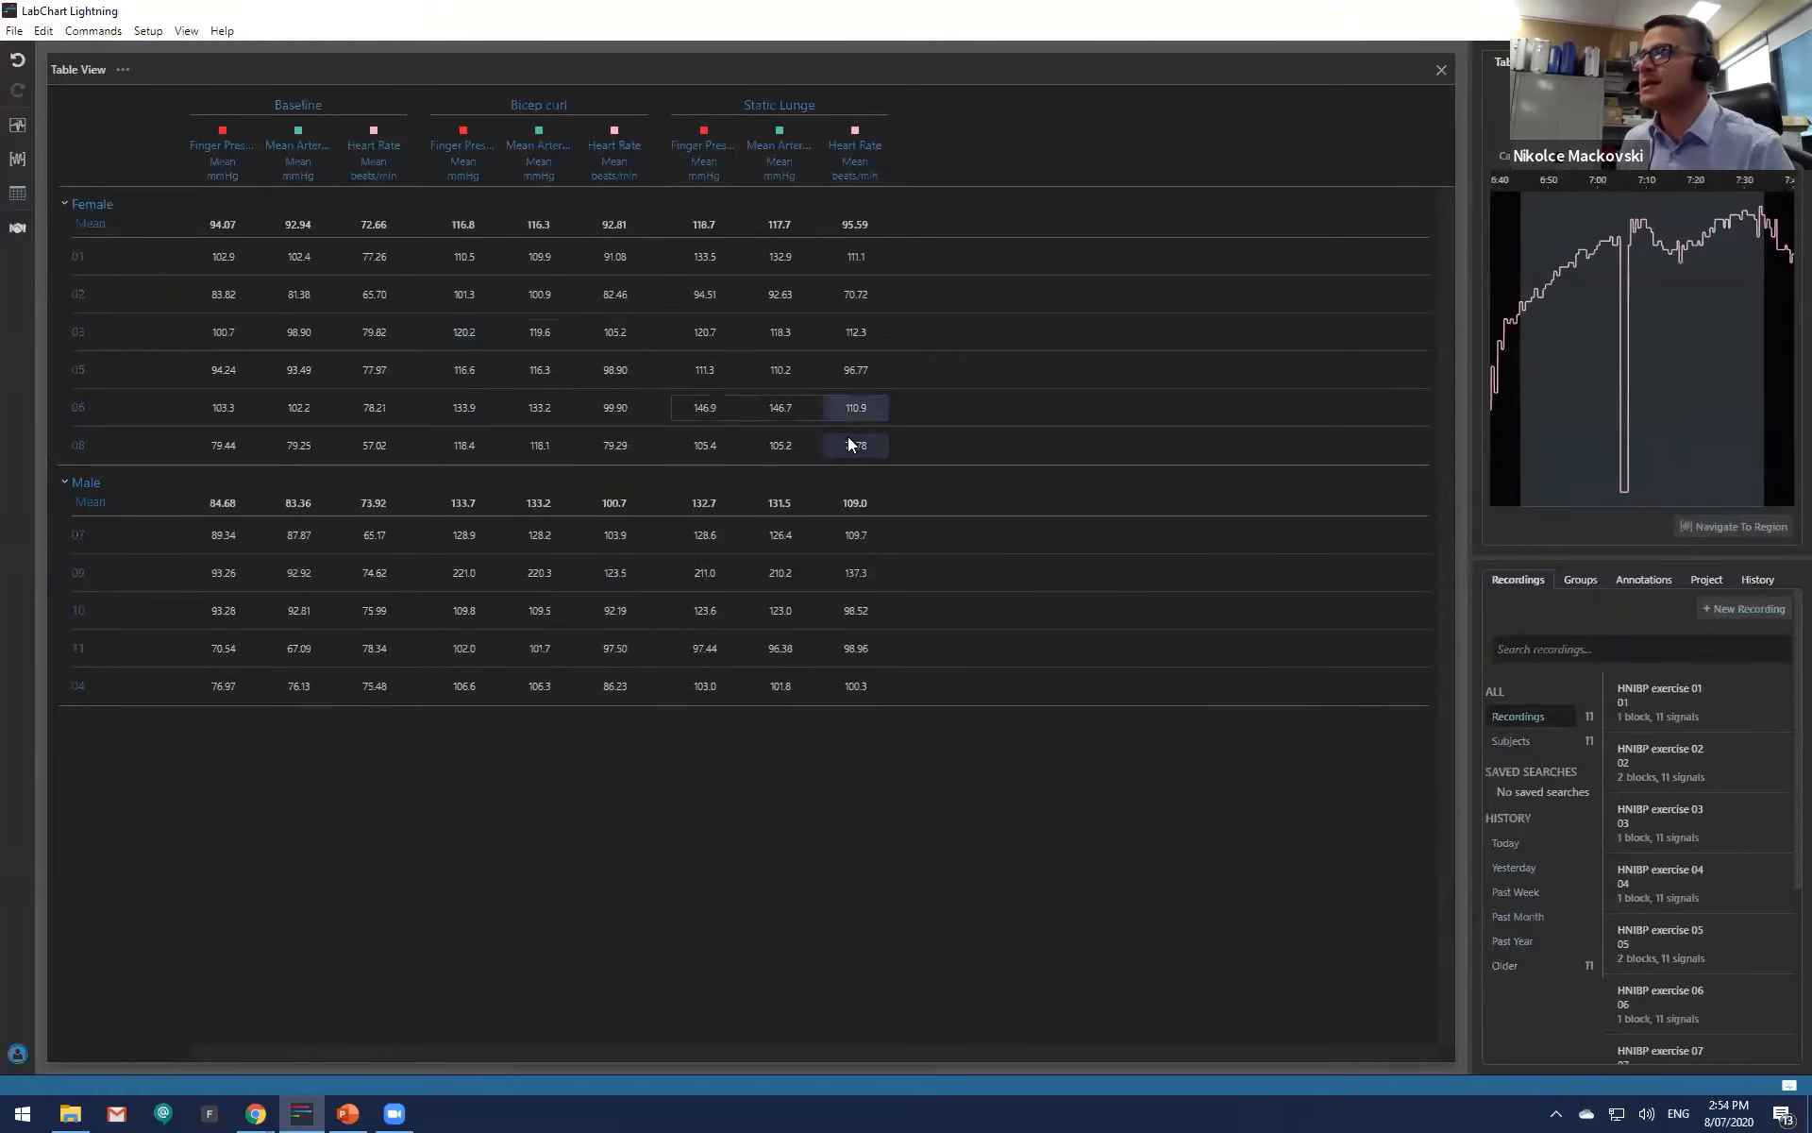
click(848, 437)
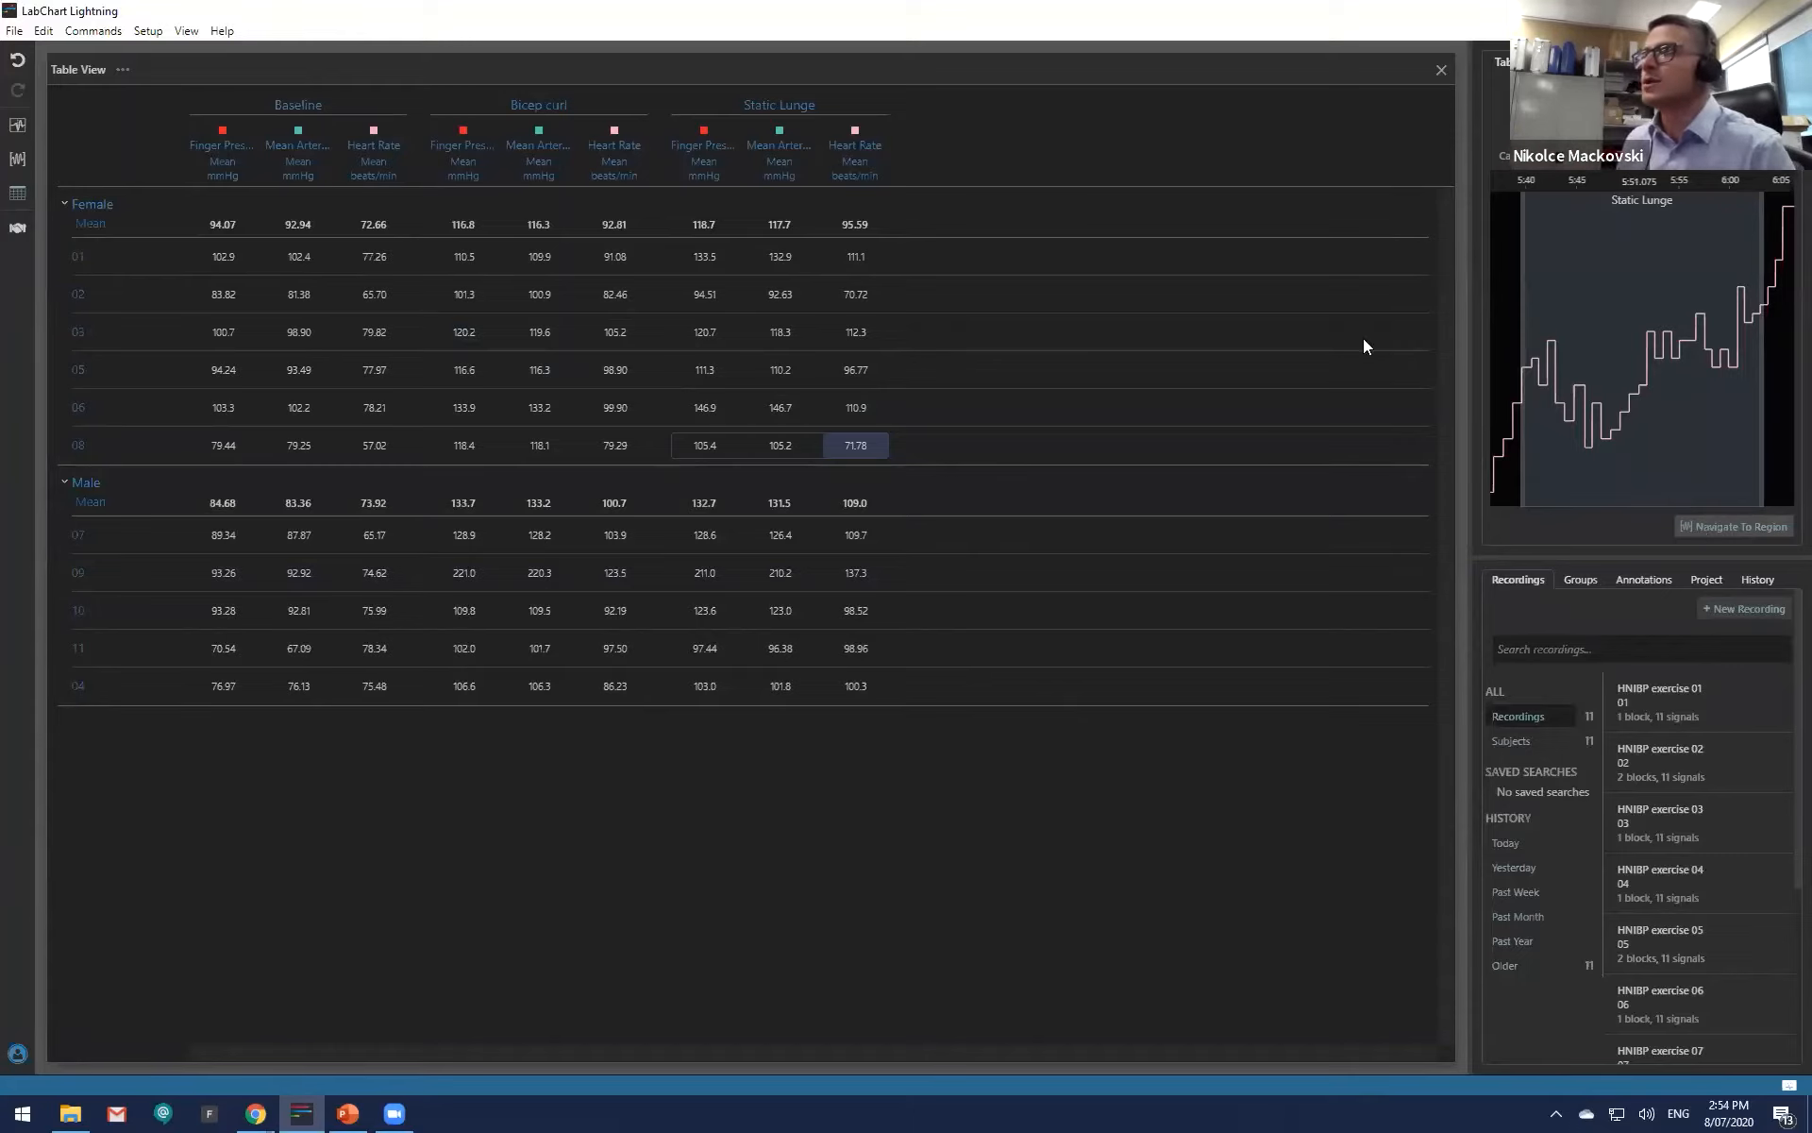
click(812, 772)
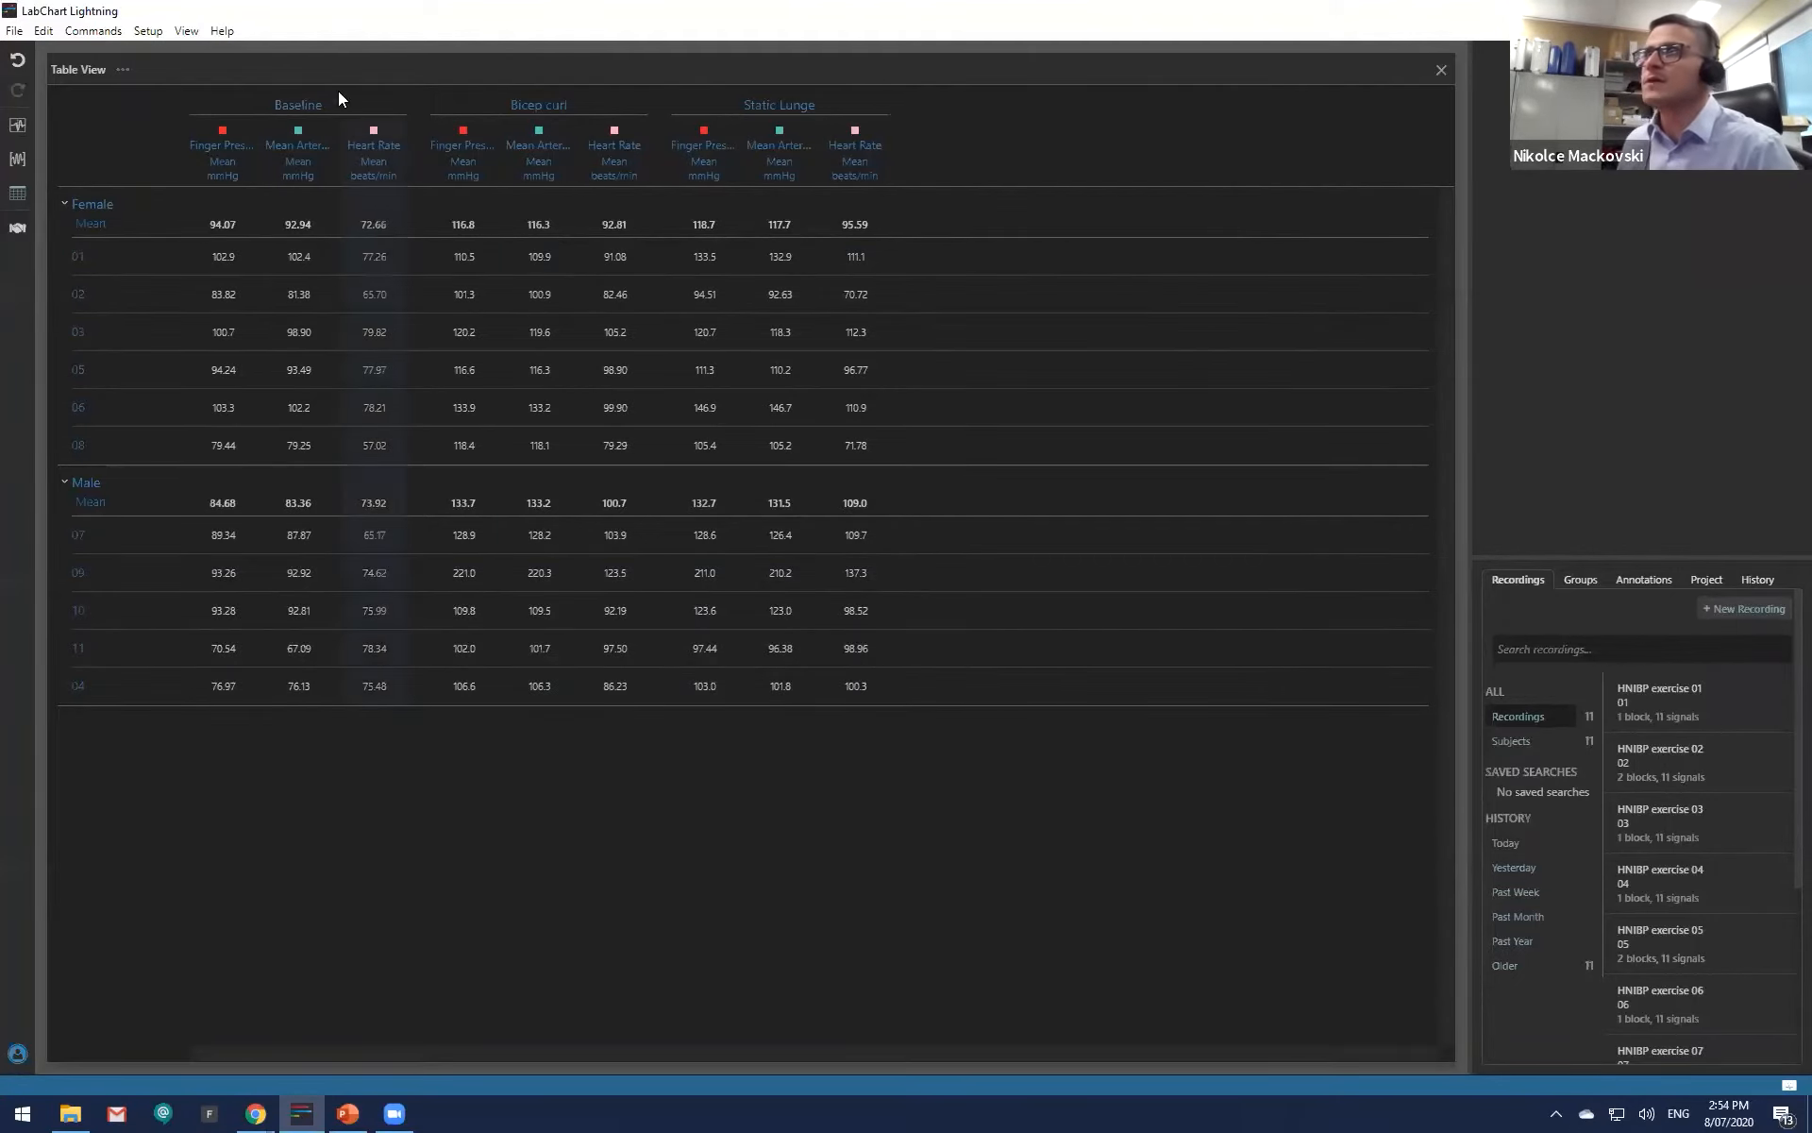
Step: Exclude the Static Lunge and Bicep curl regions from the Table View and include both again
click(124, 72)
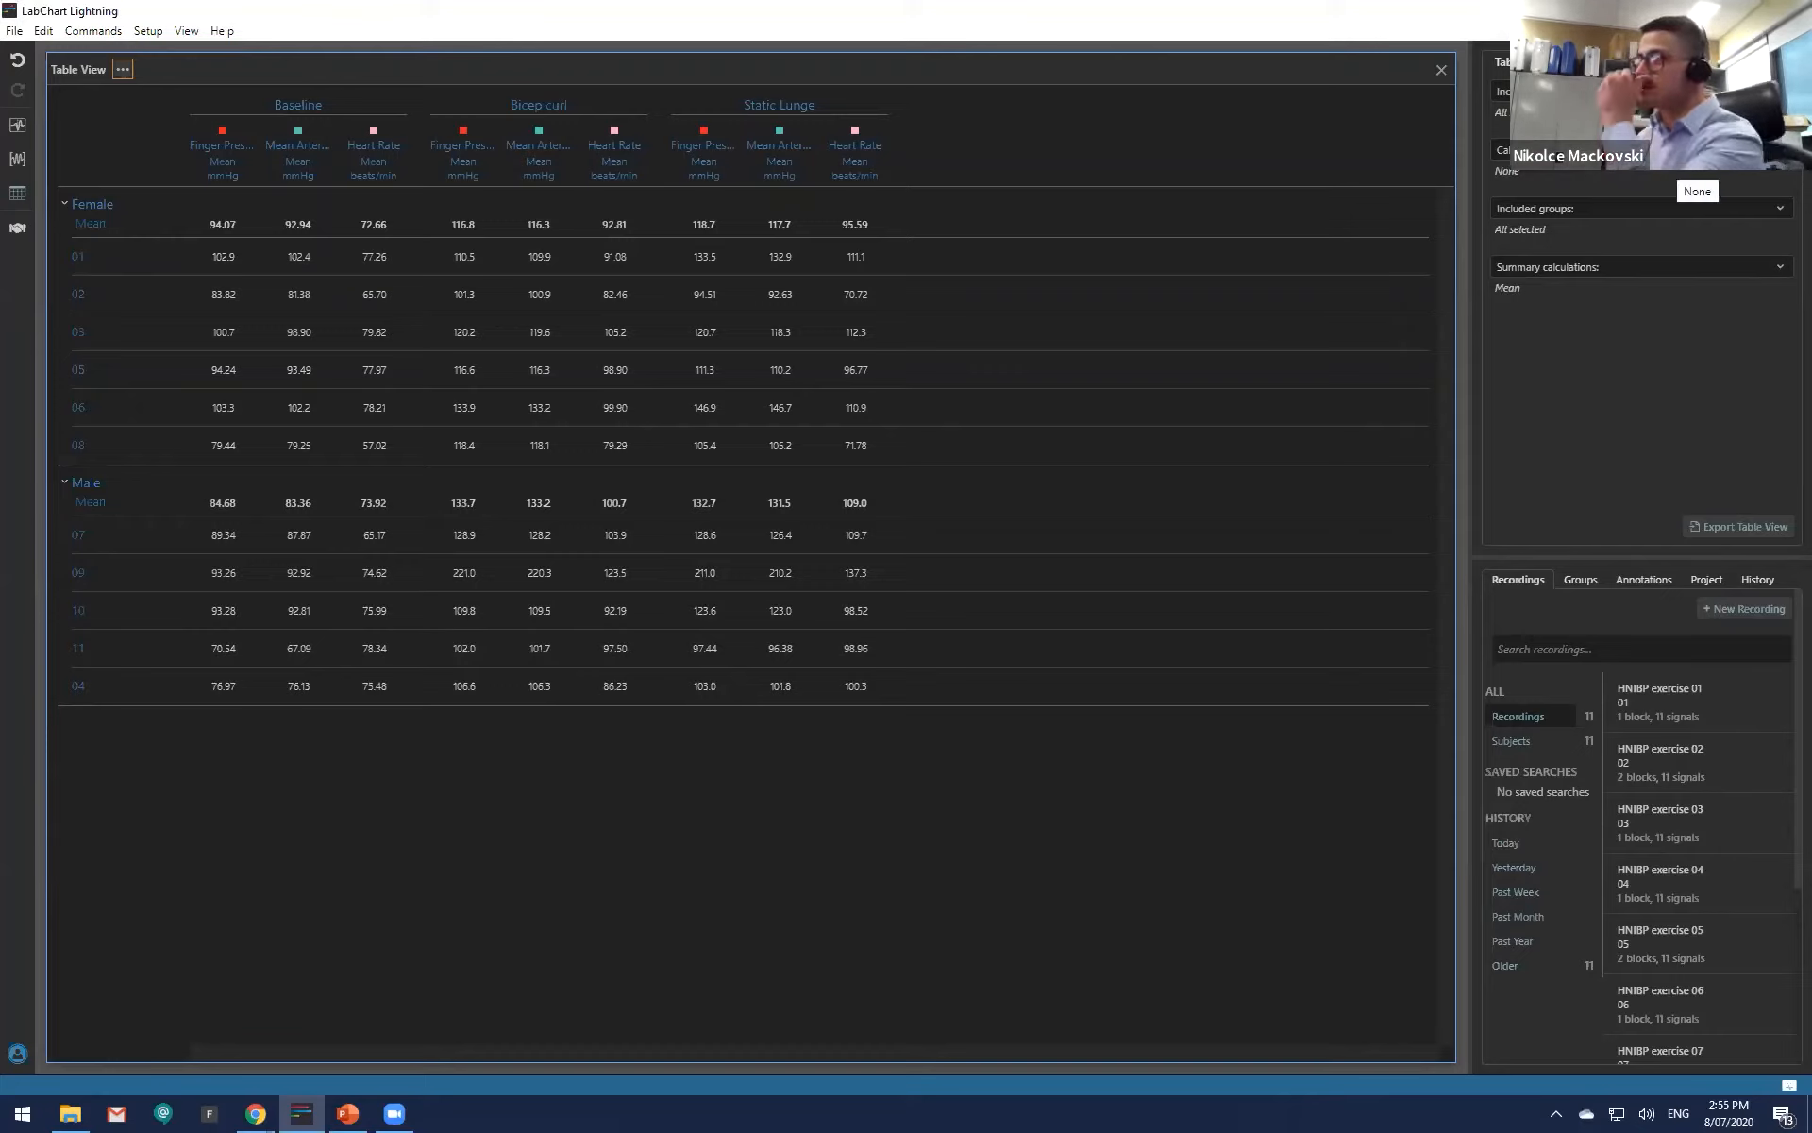
click(1680, 92)
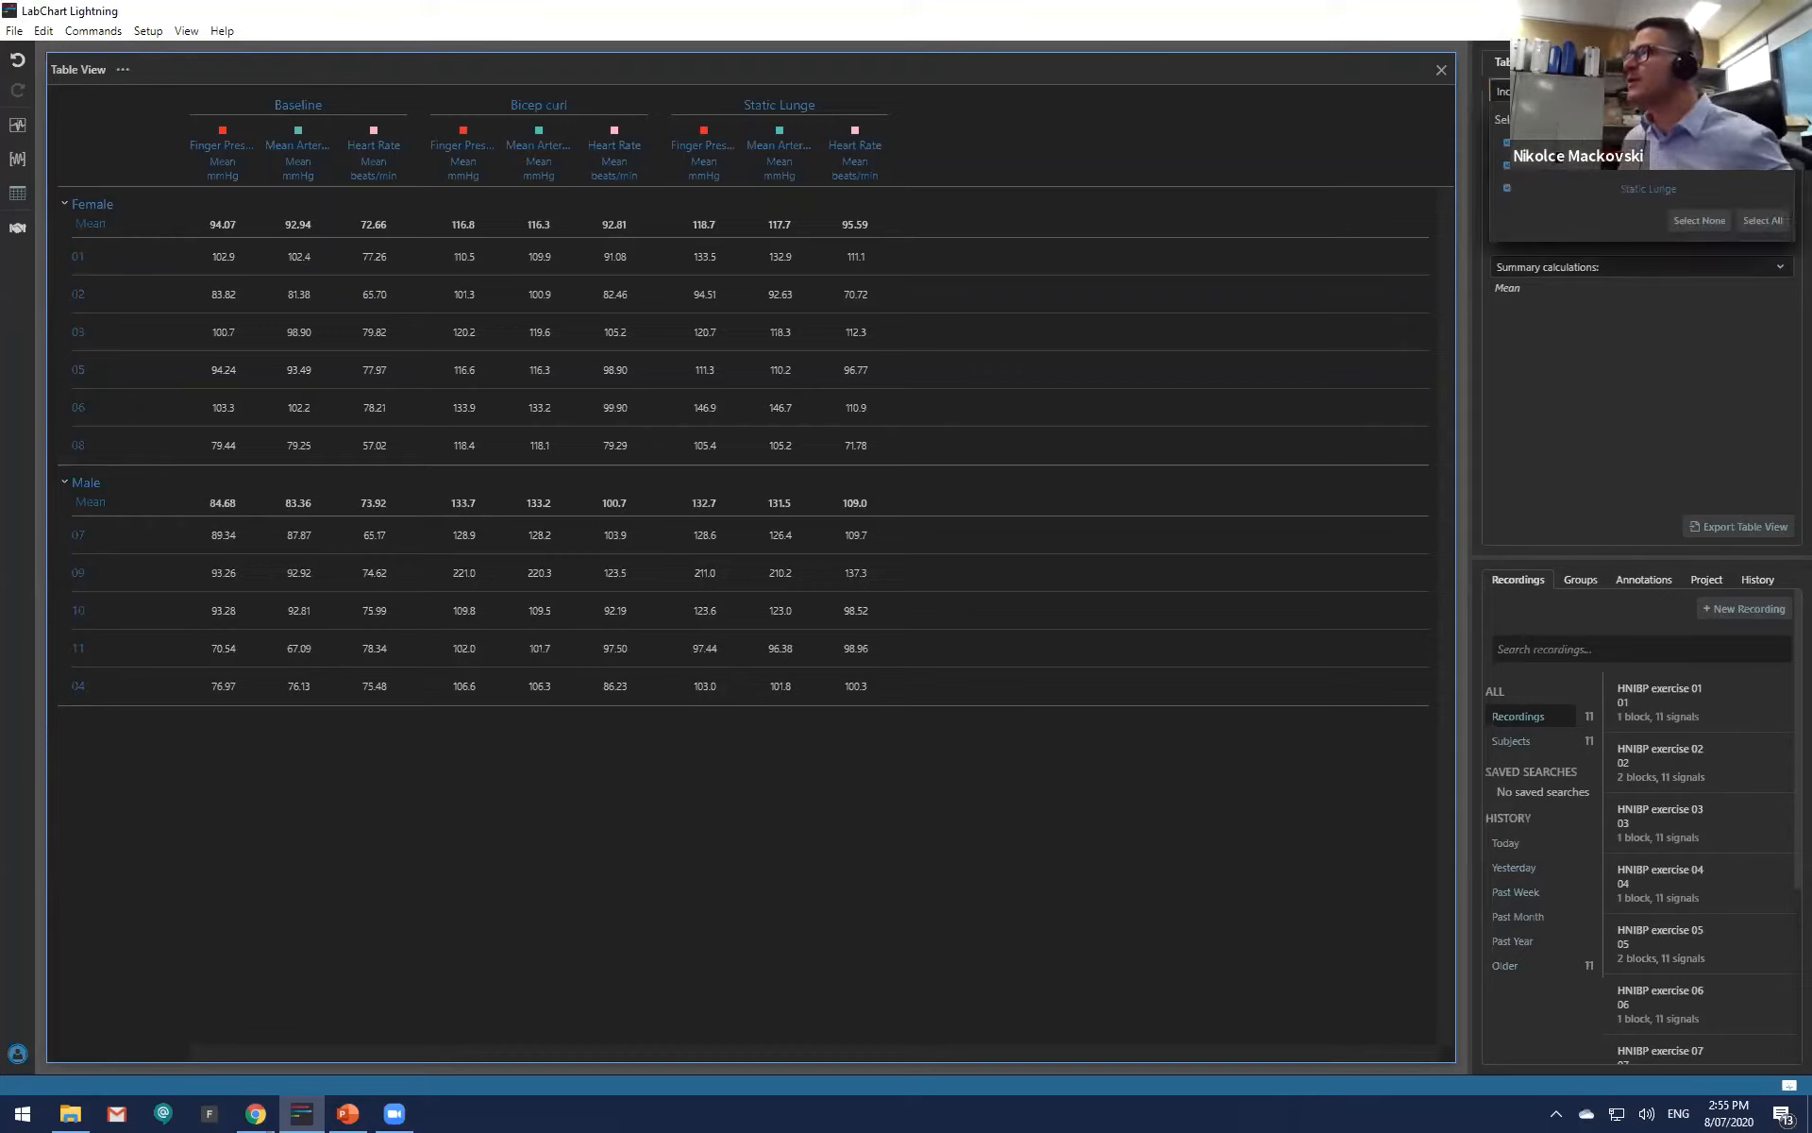
click(1564, 193)
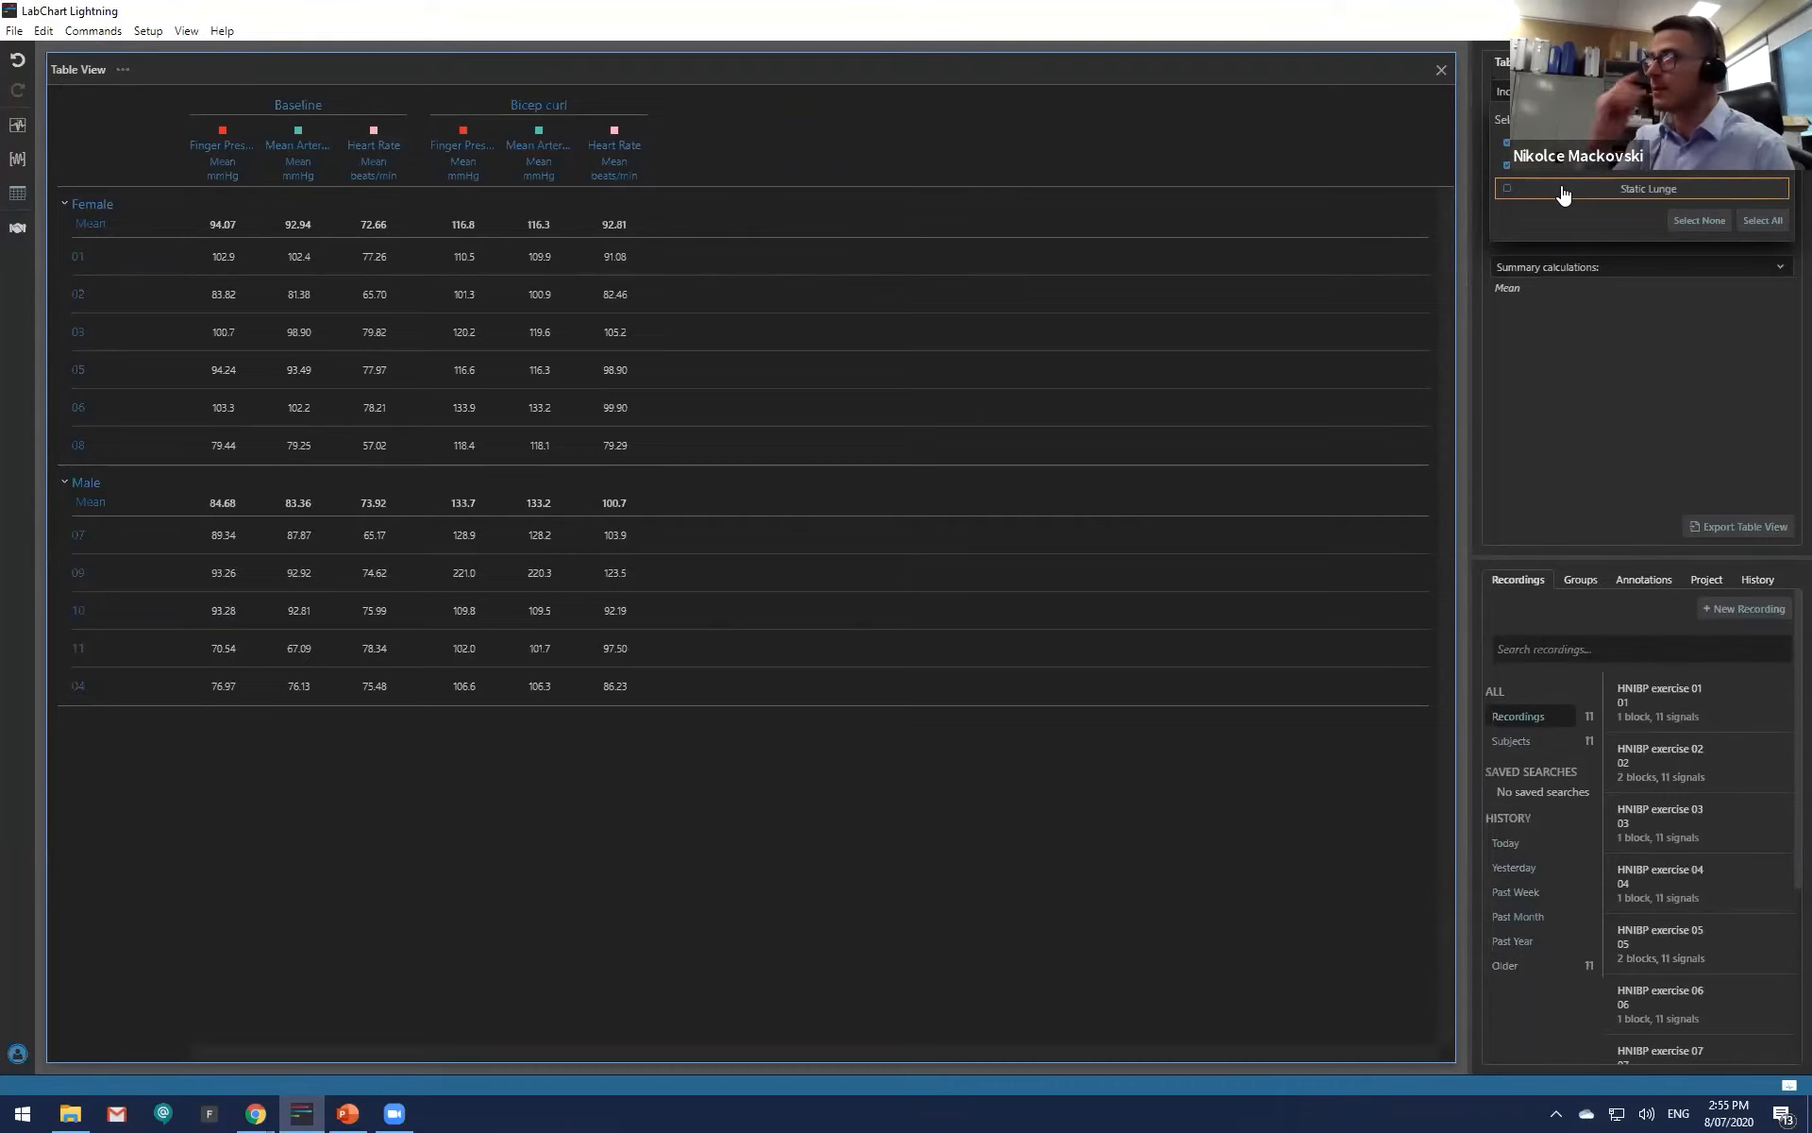
click(1568, 173)
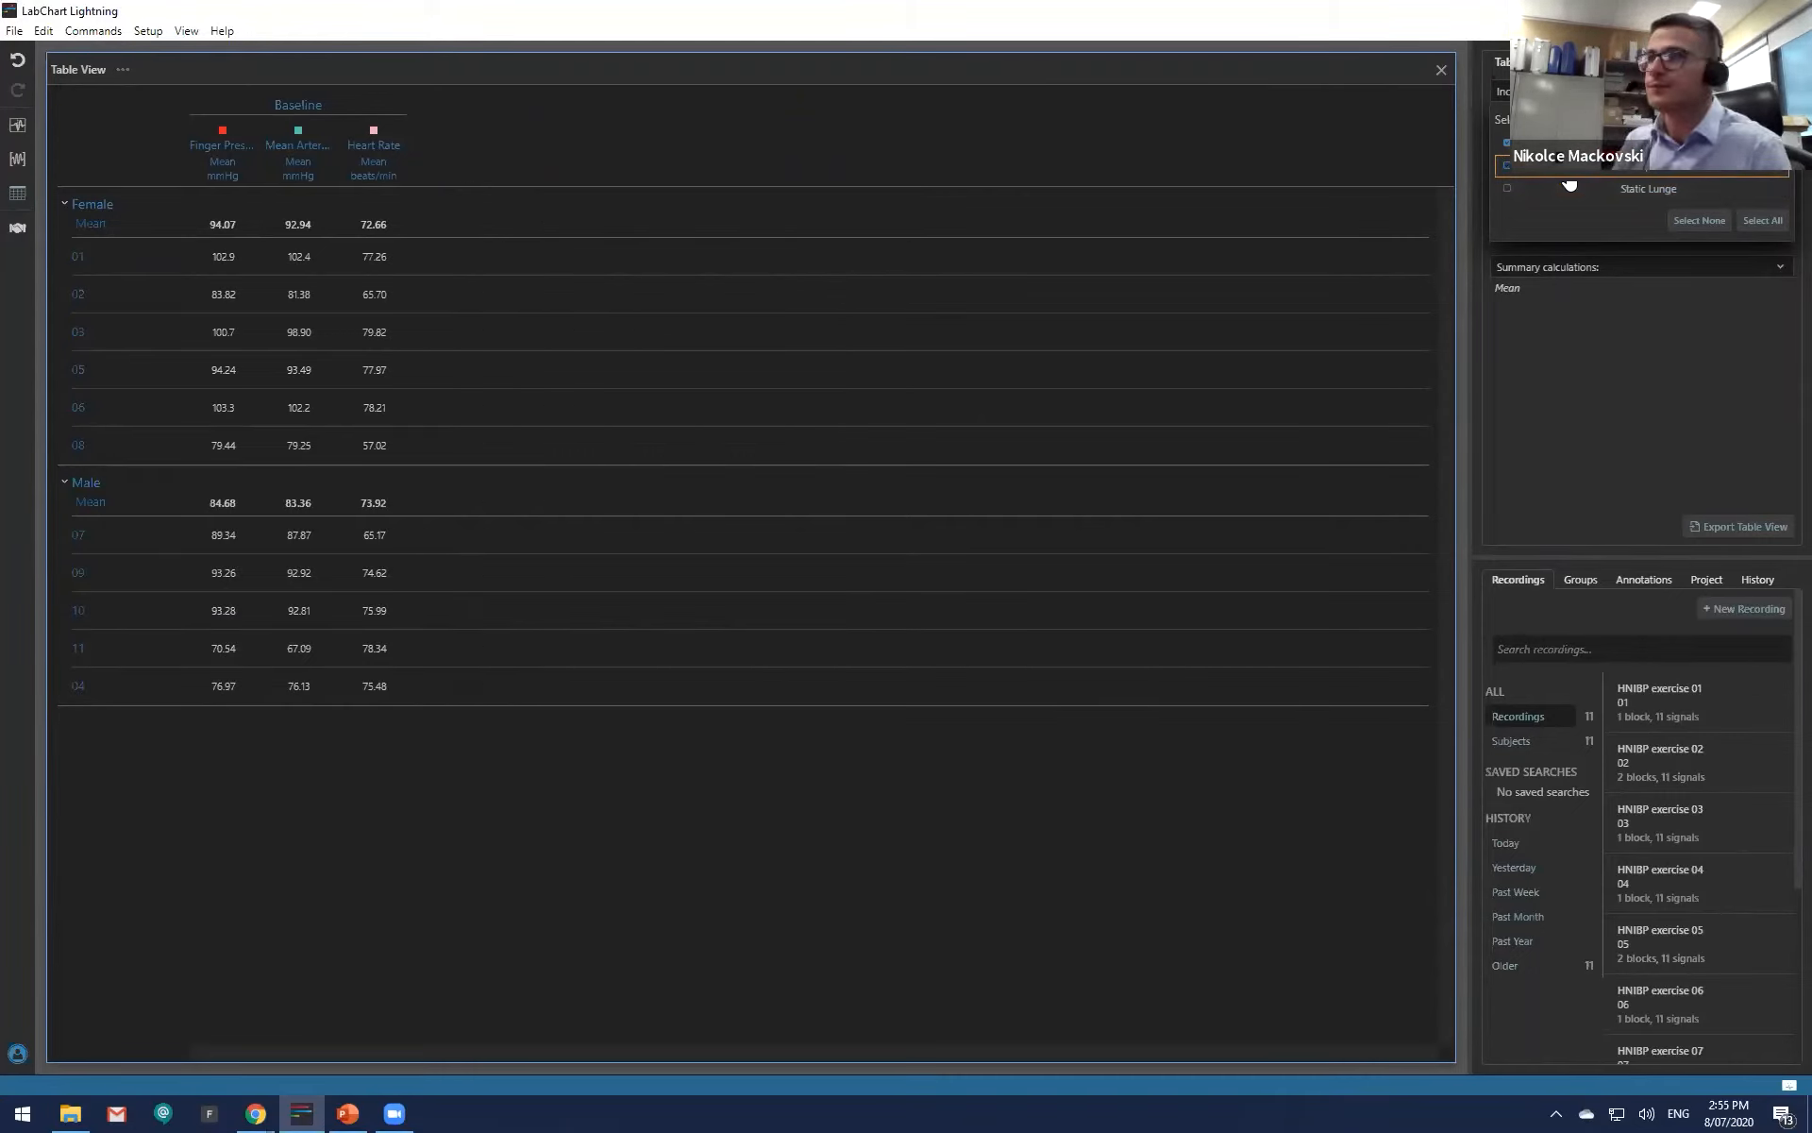
click(1568, 179)
click(1566, 189)
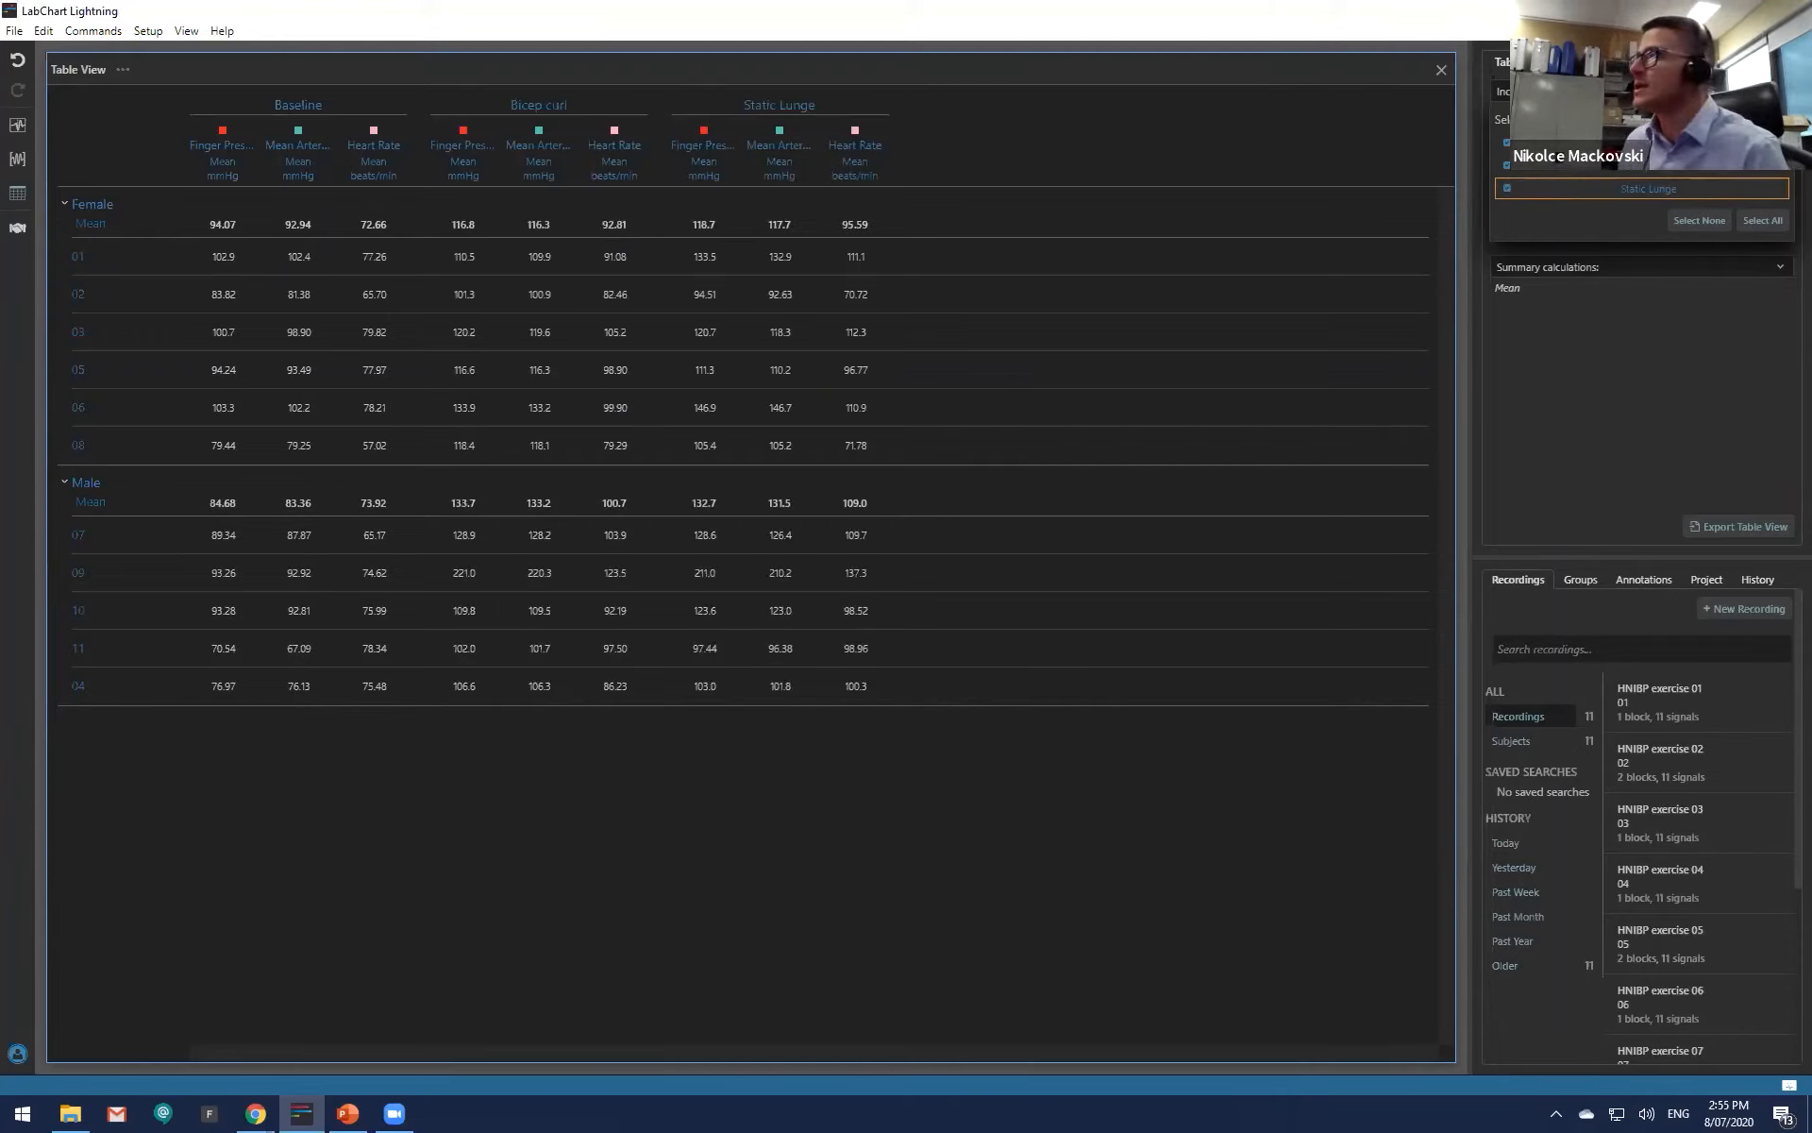
click(1674, 410)
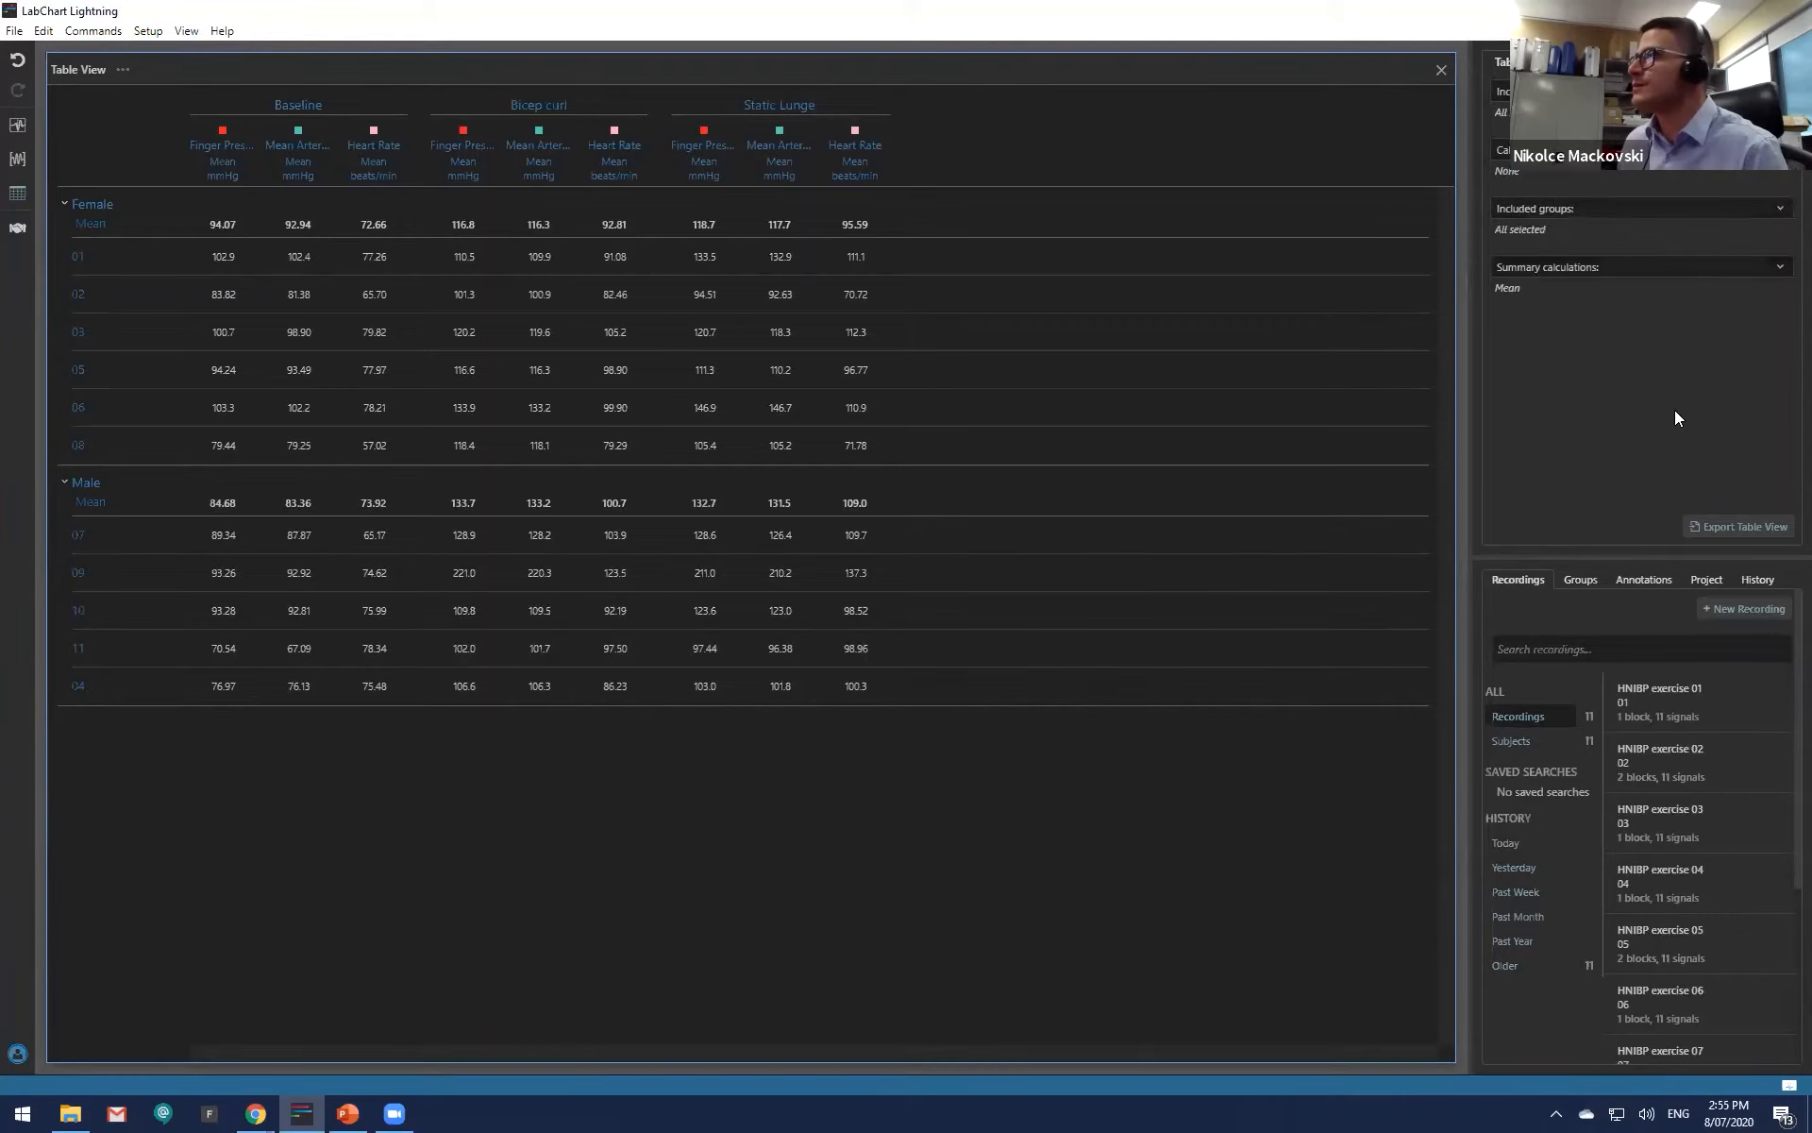
Step: Exclude the Male group from the Table View and include it again
click(1597, 207)
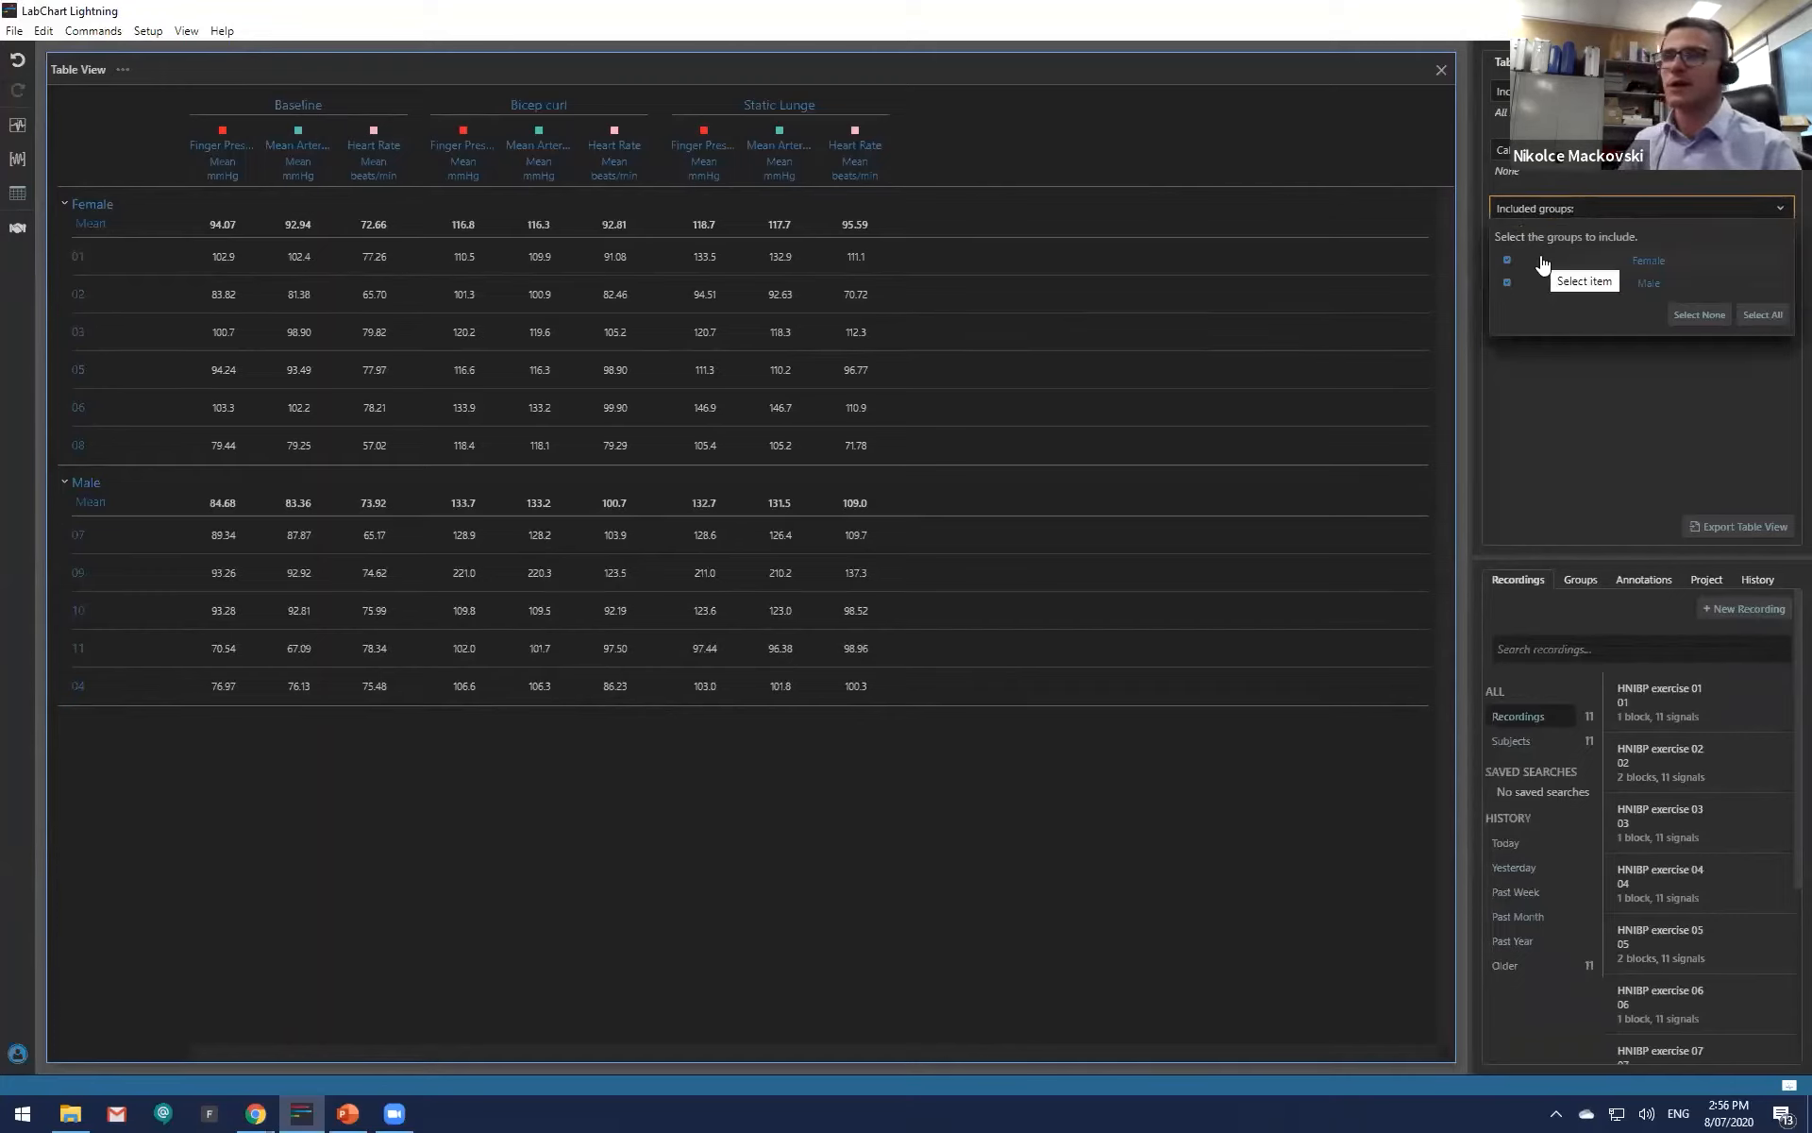
click(1518, 285)
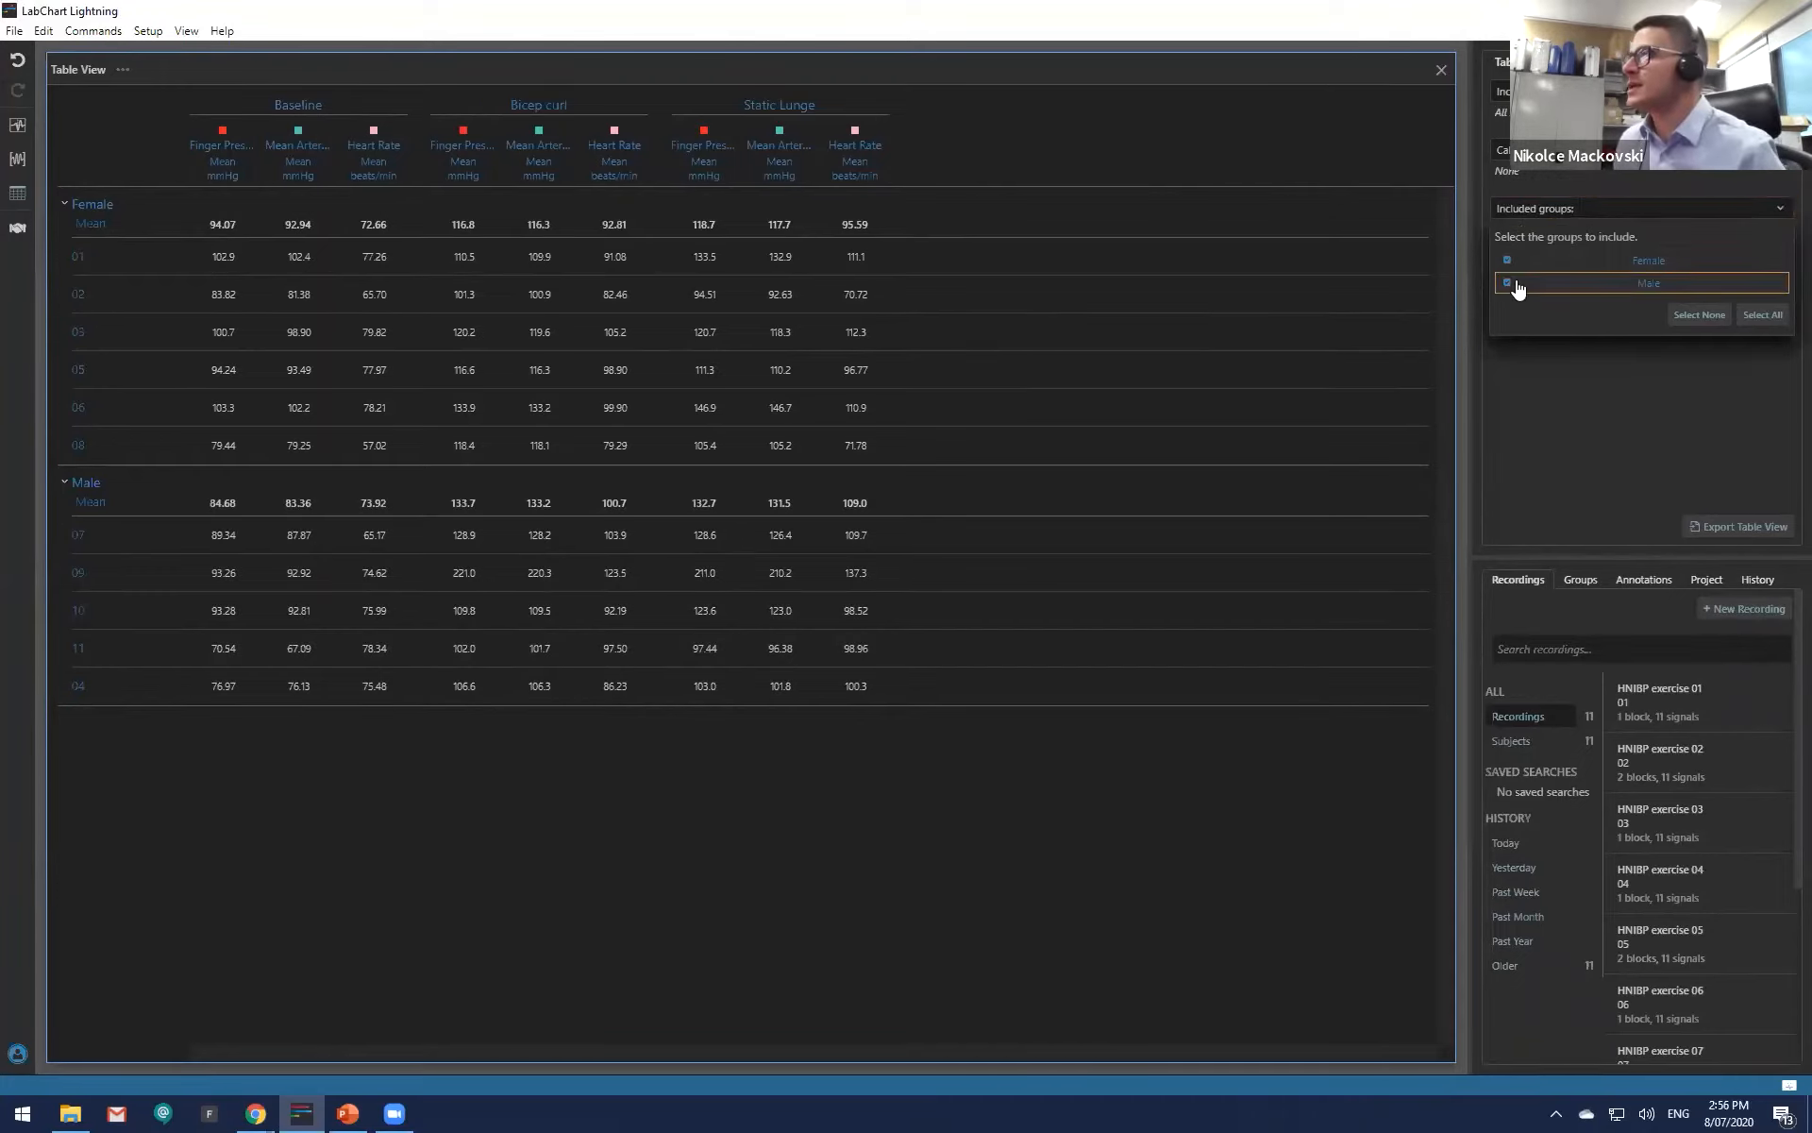
click(1518, 285)
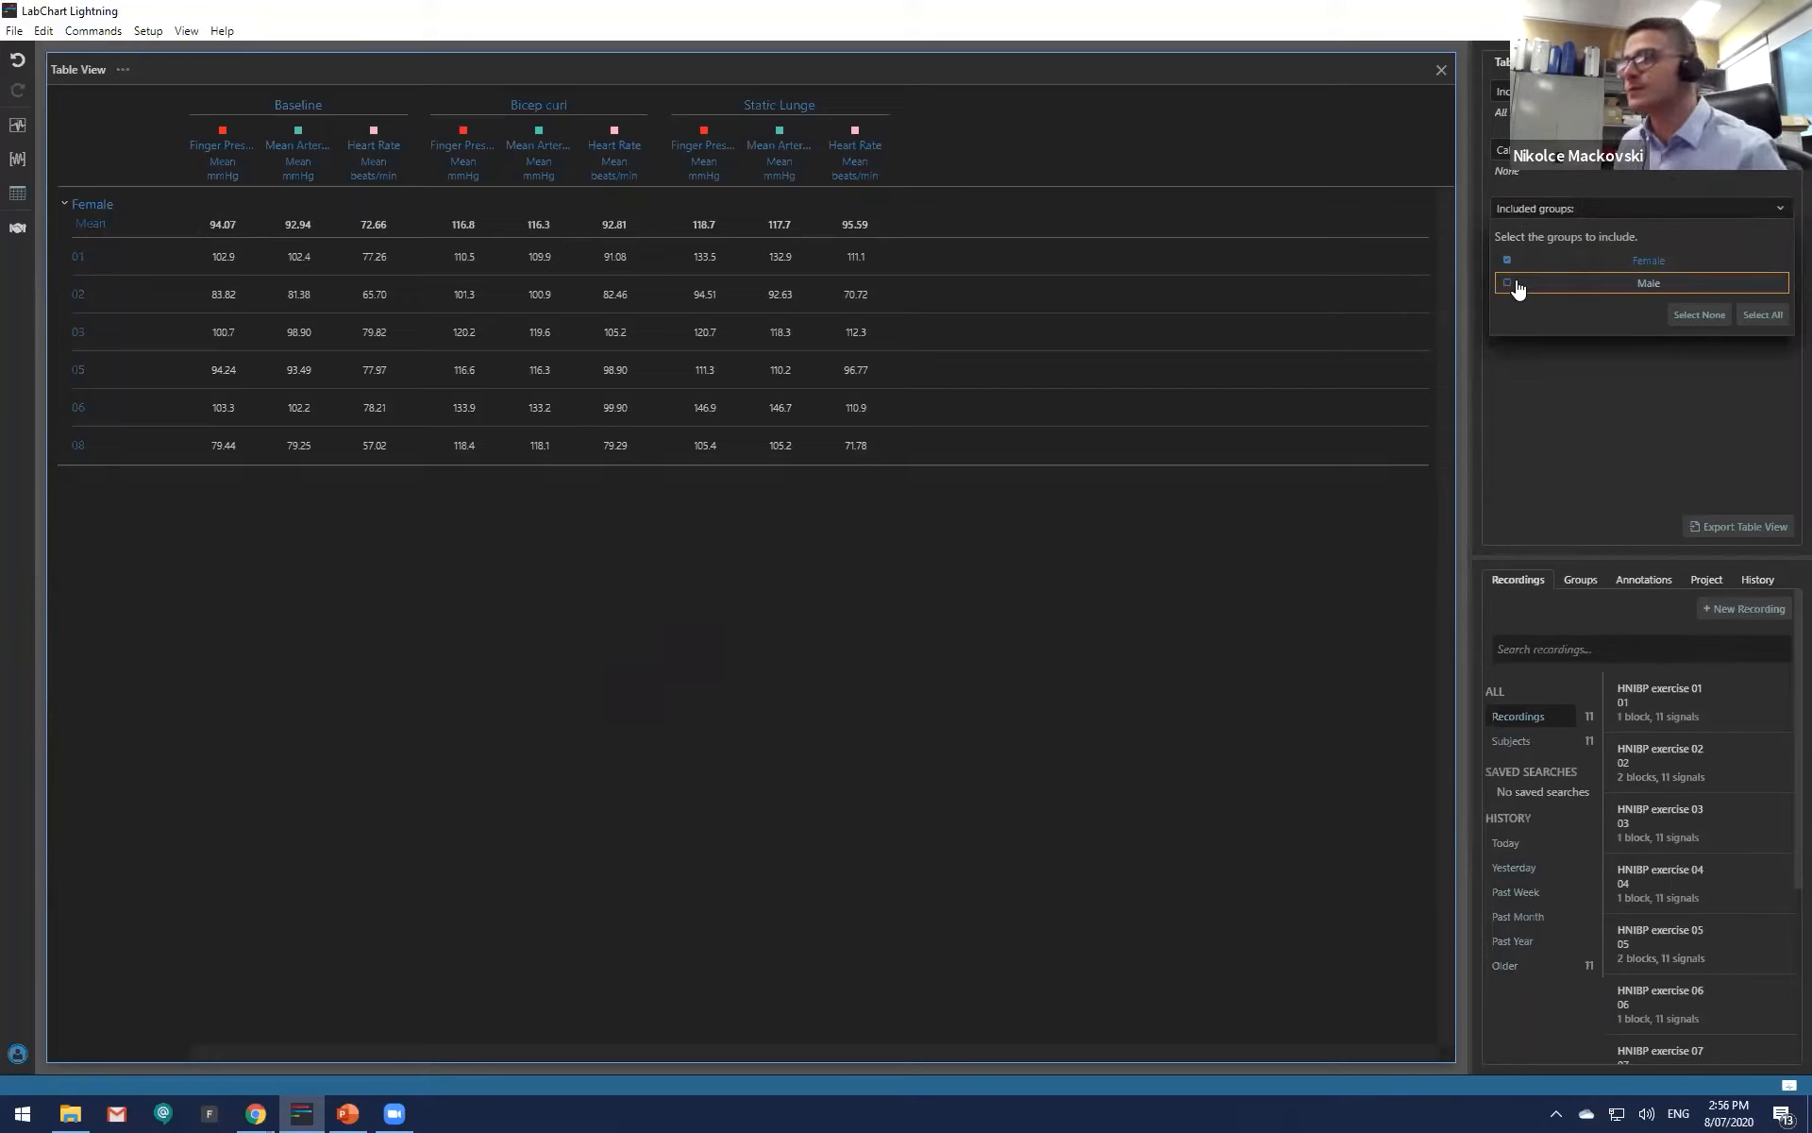
click(1518, 285)
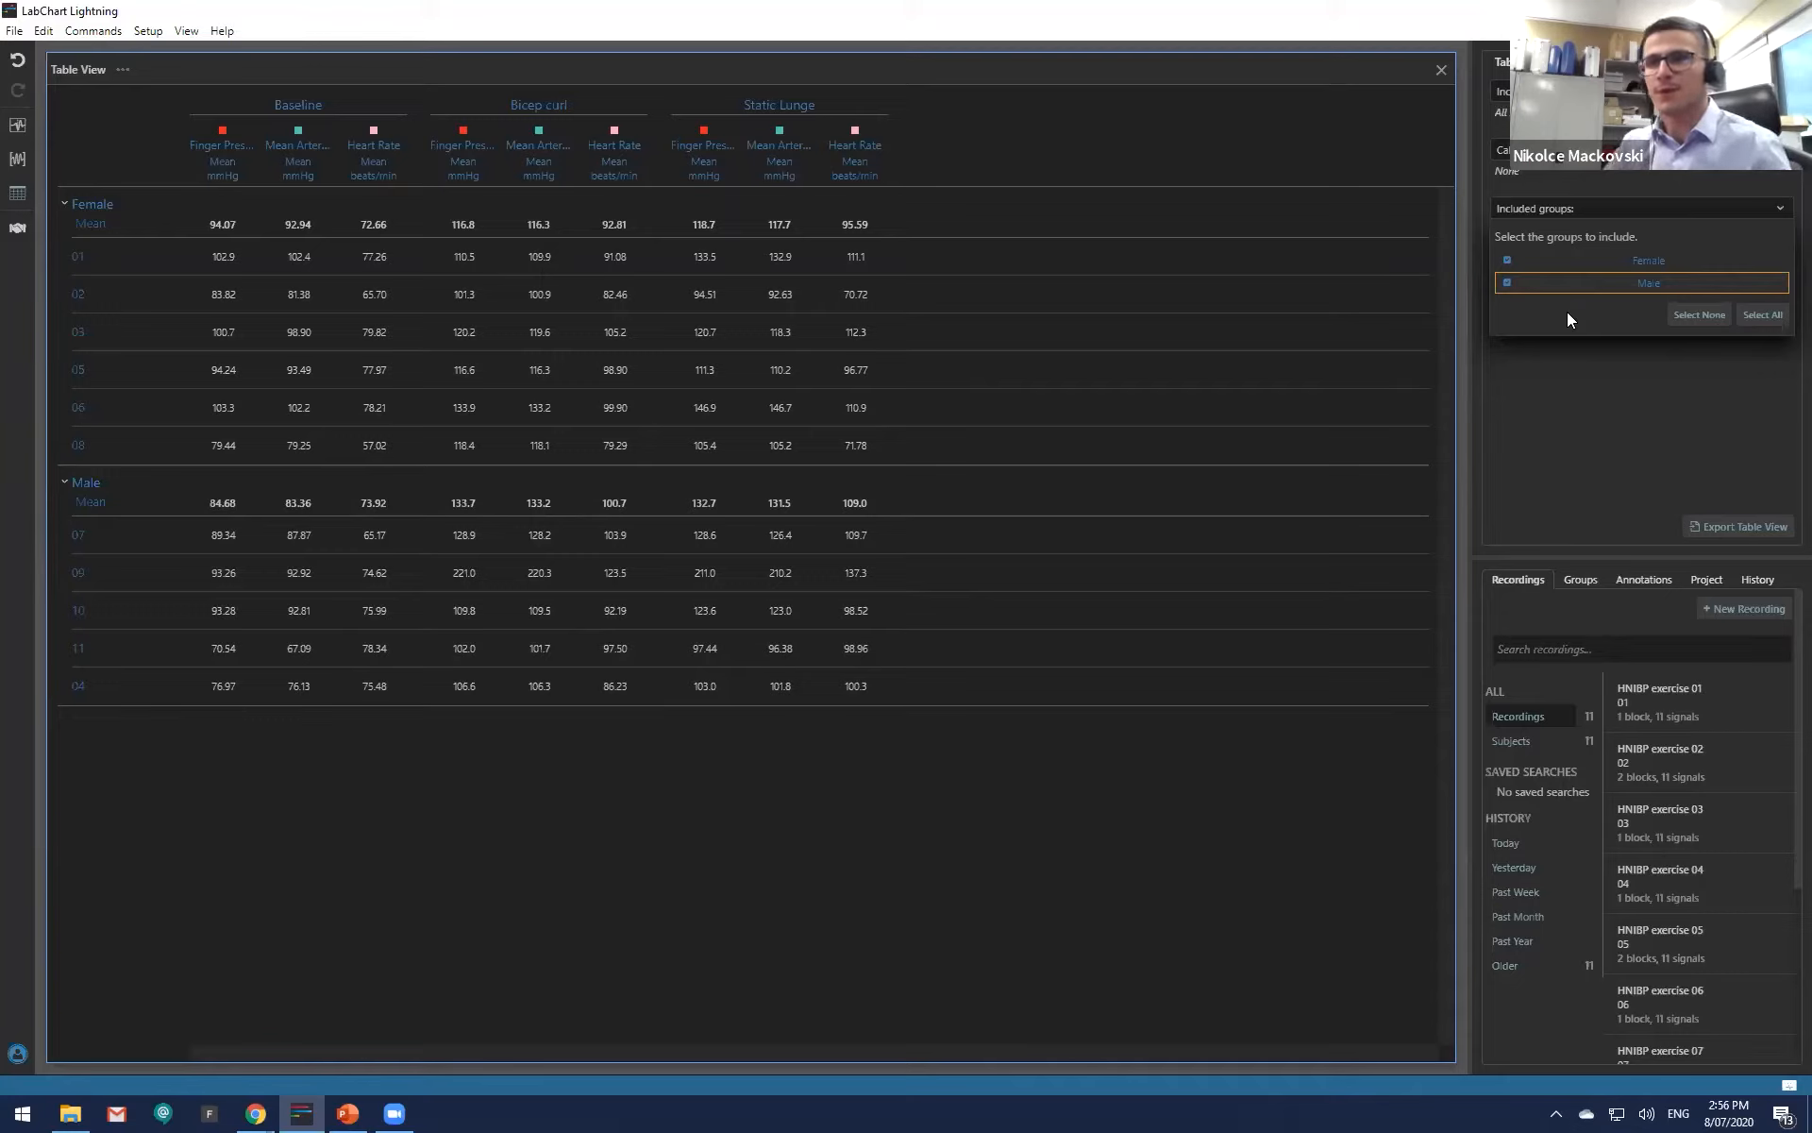
click(1589, 387)
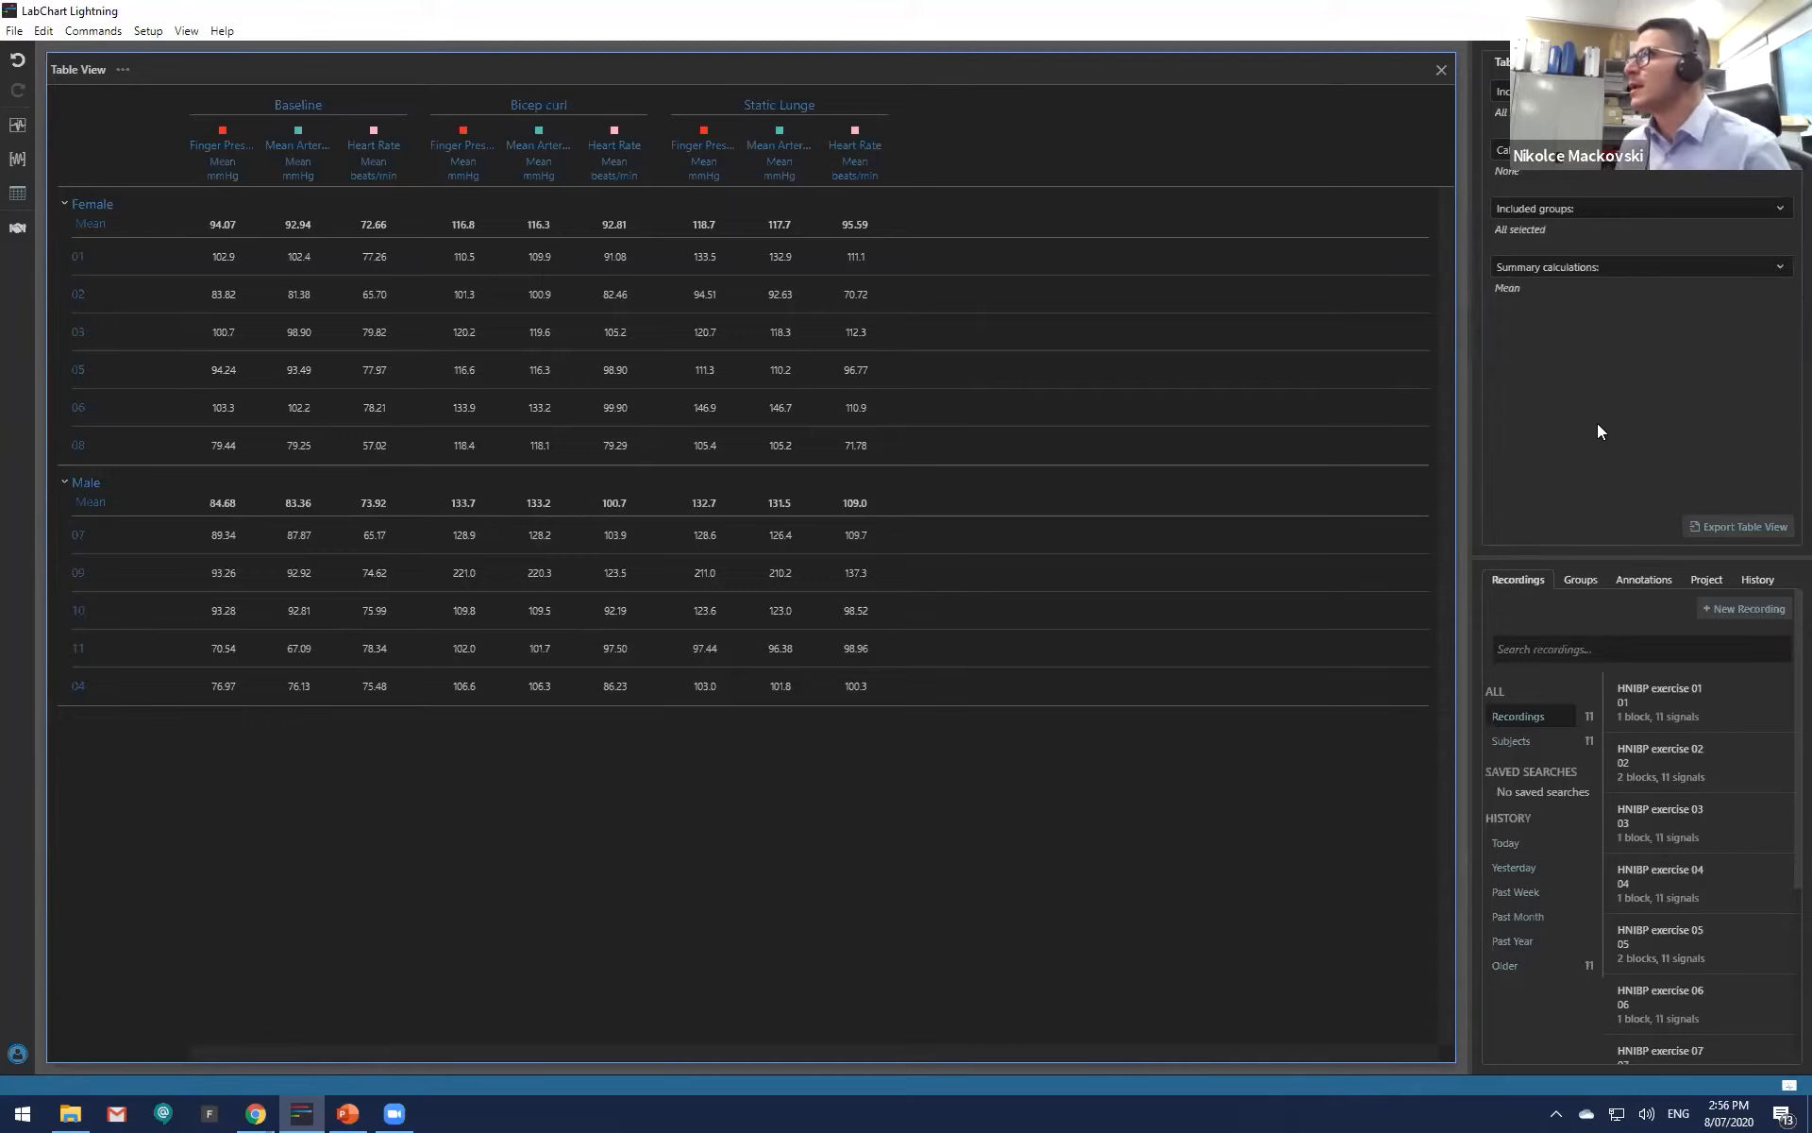
Step: Add Standard Deviation, Variance, Count, Maximum and Minimum to the group summary calculations
click(1595, 266)
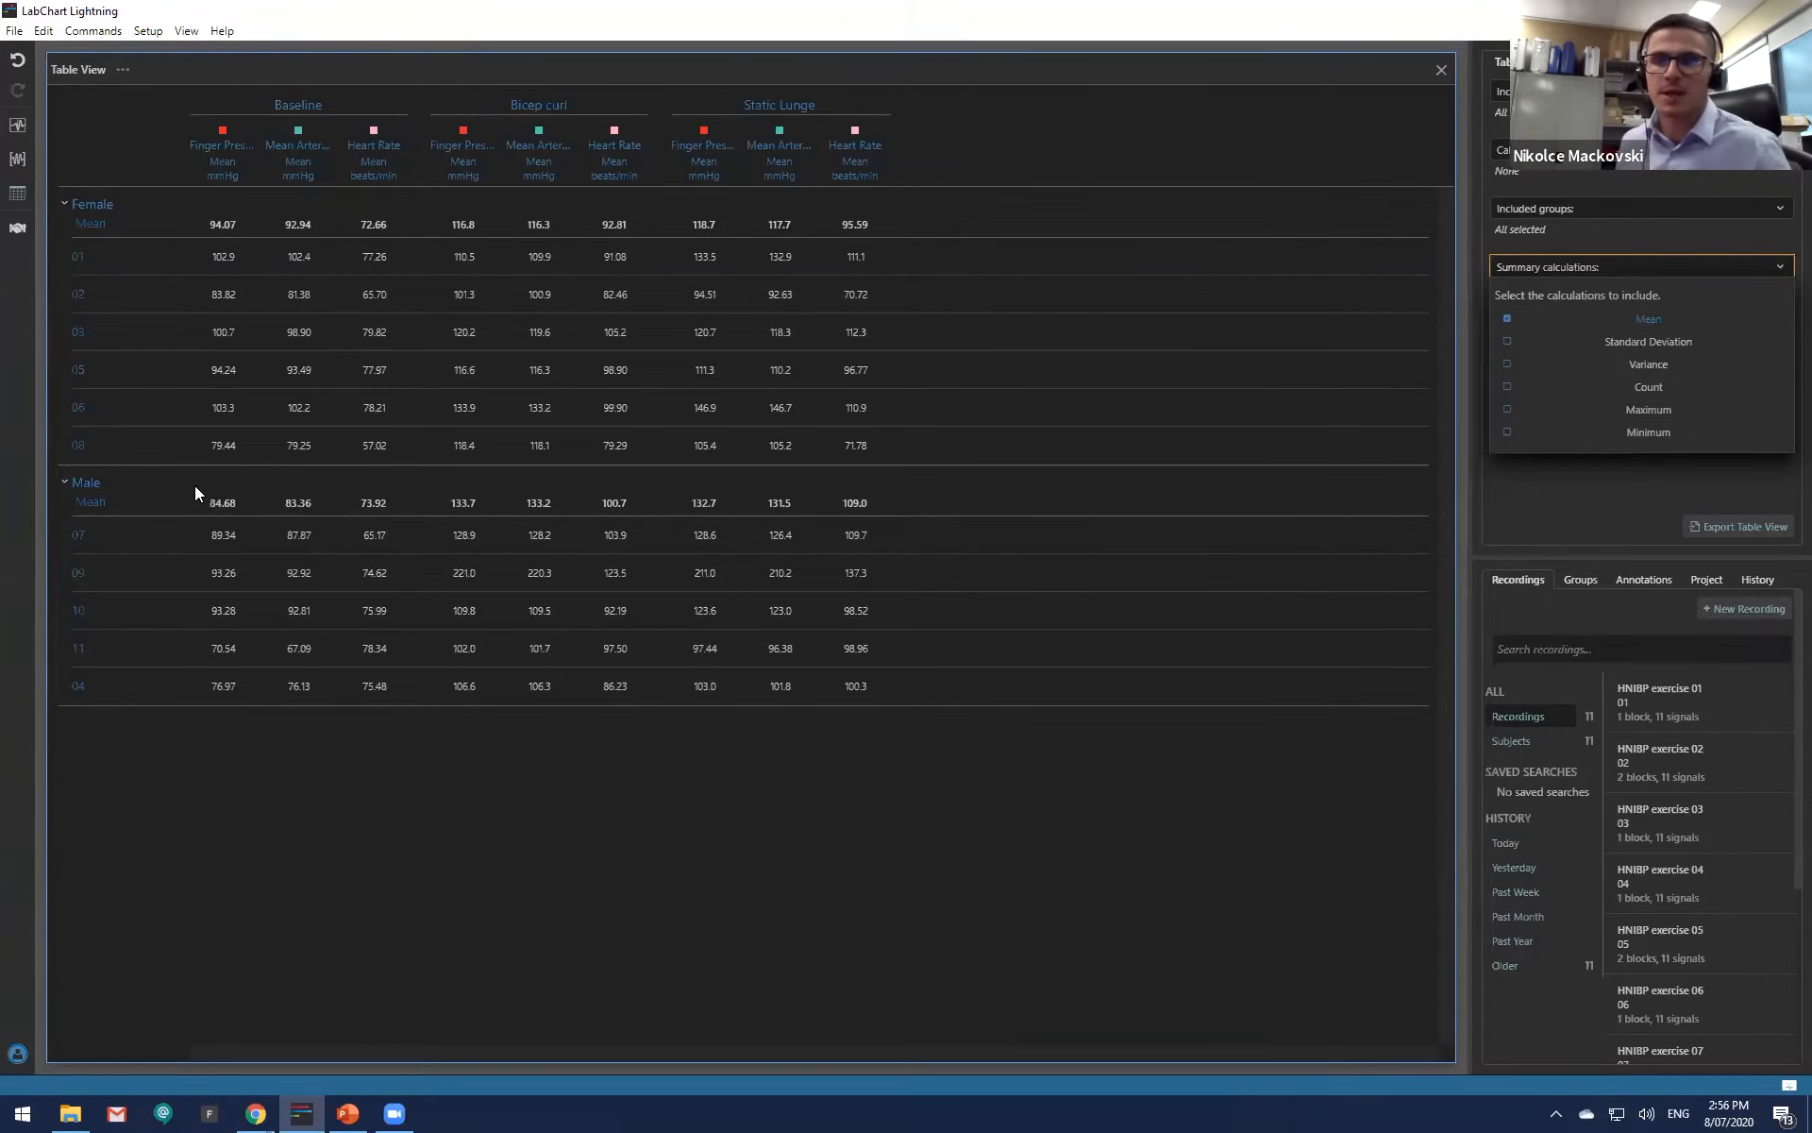
click(1643, 343)
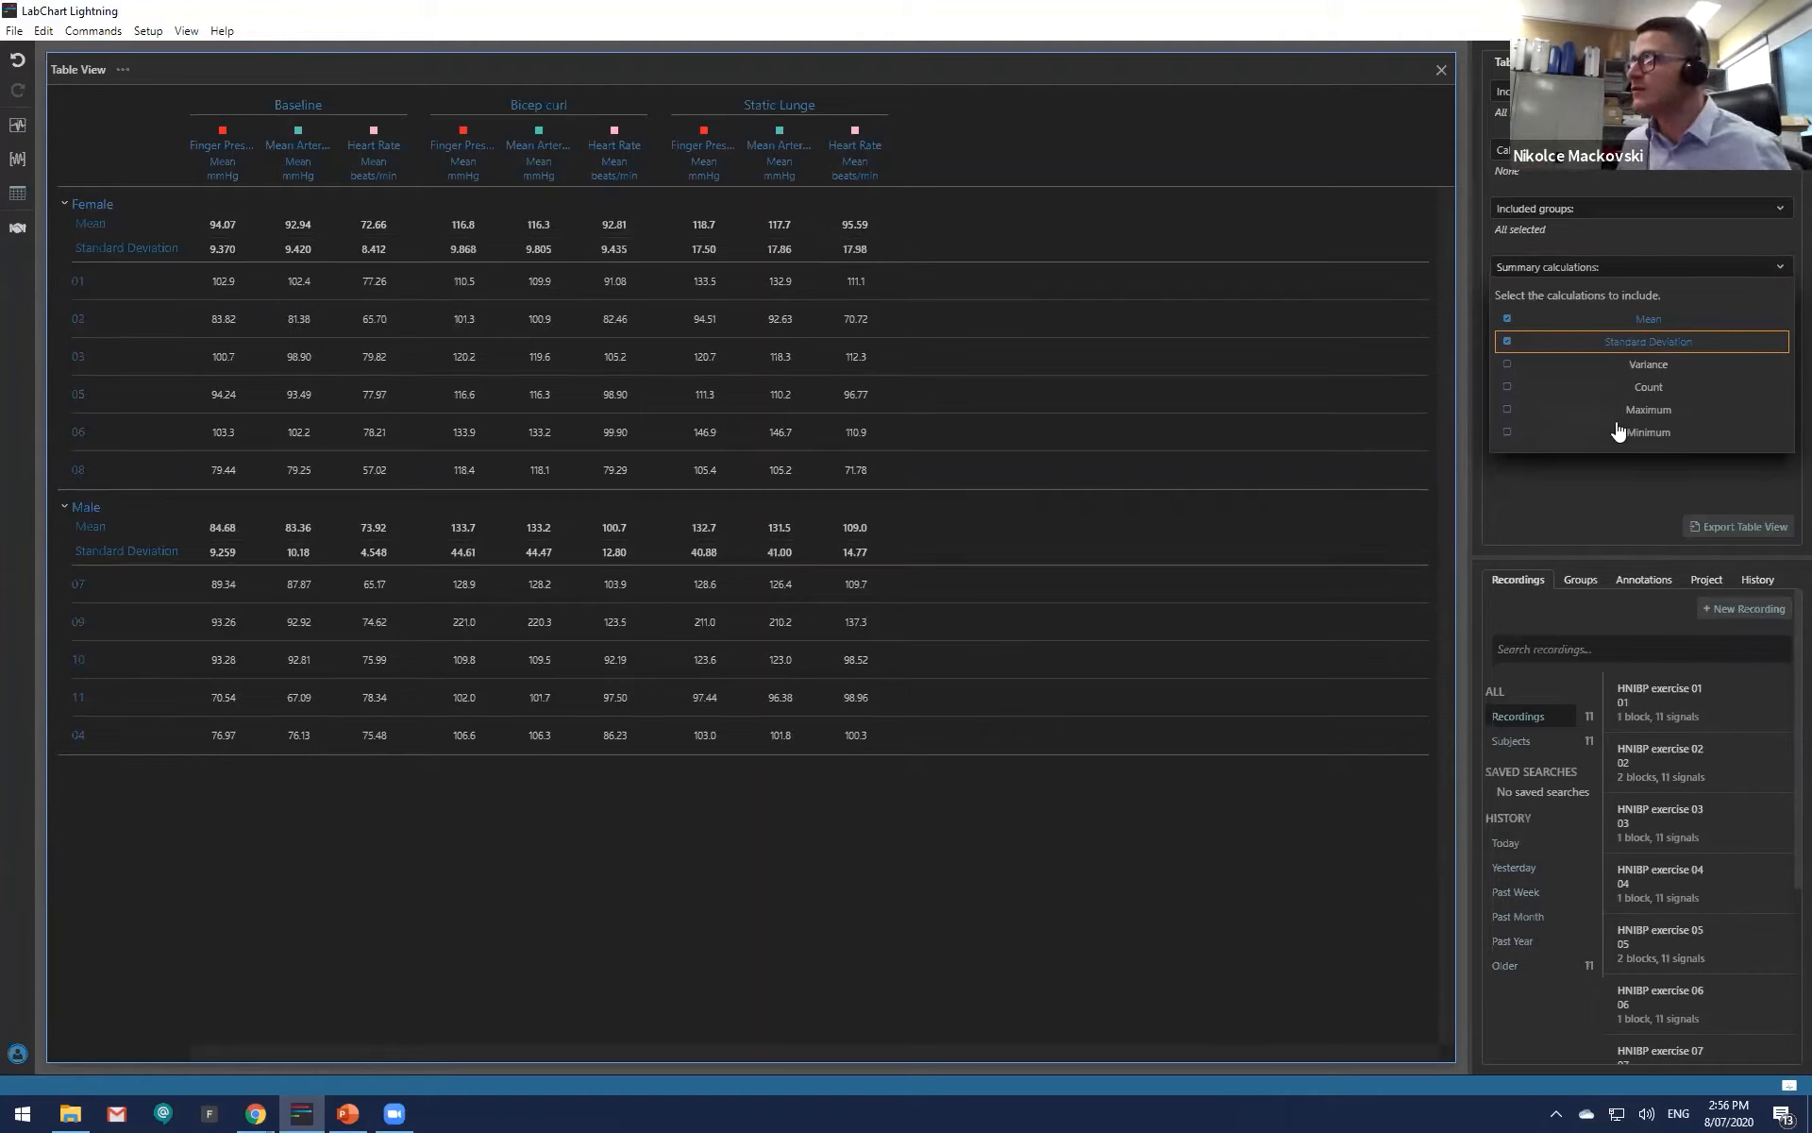
click(1625, 367)
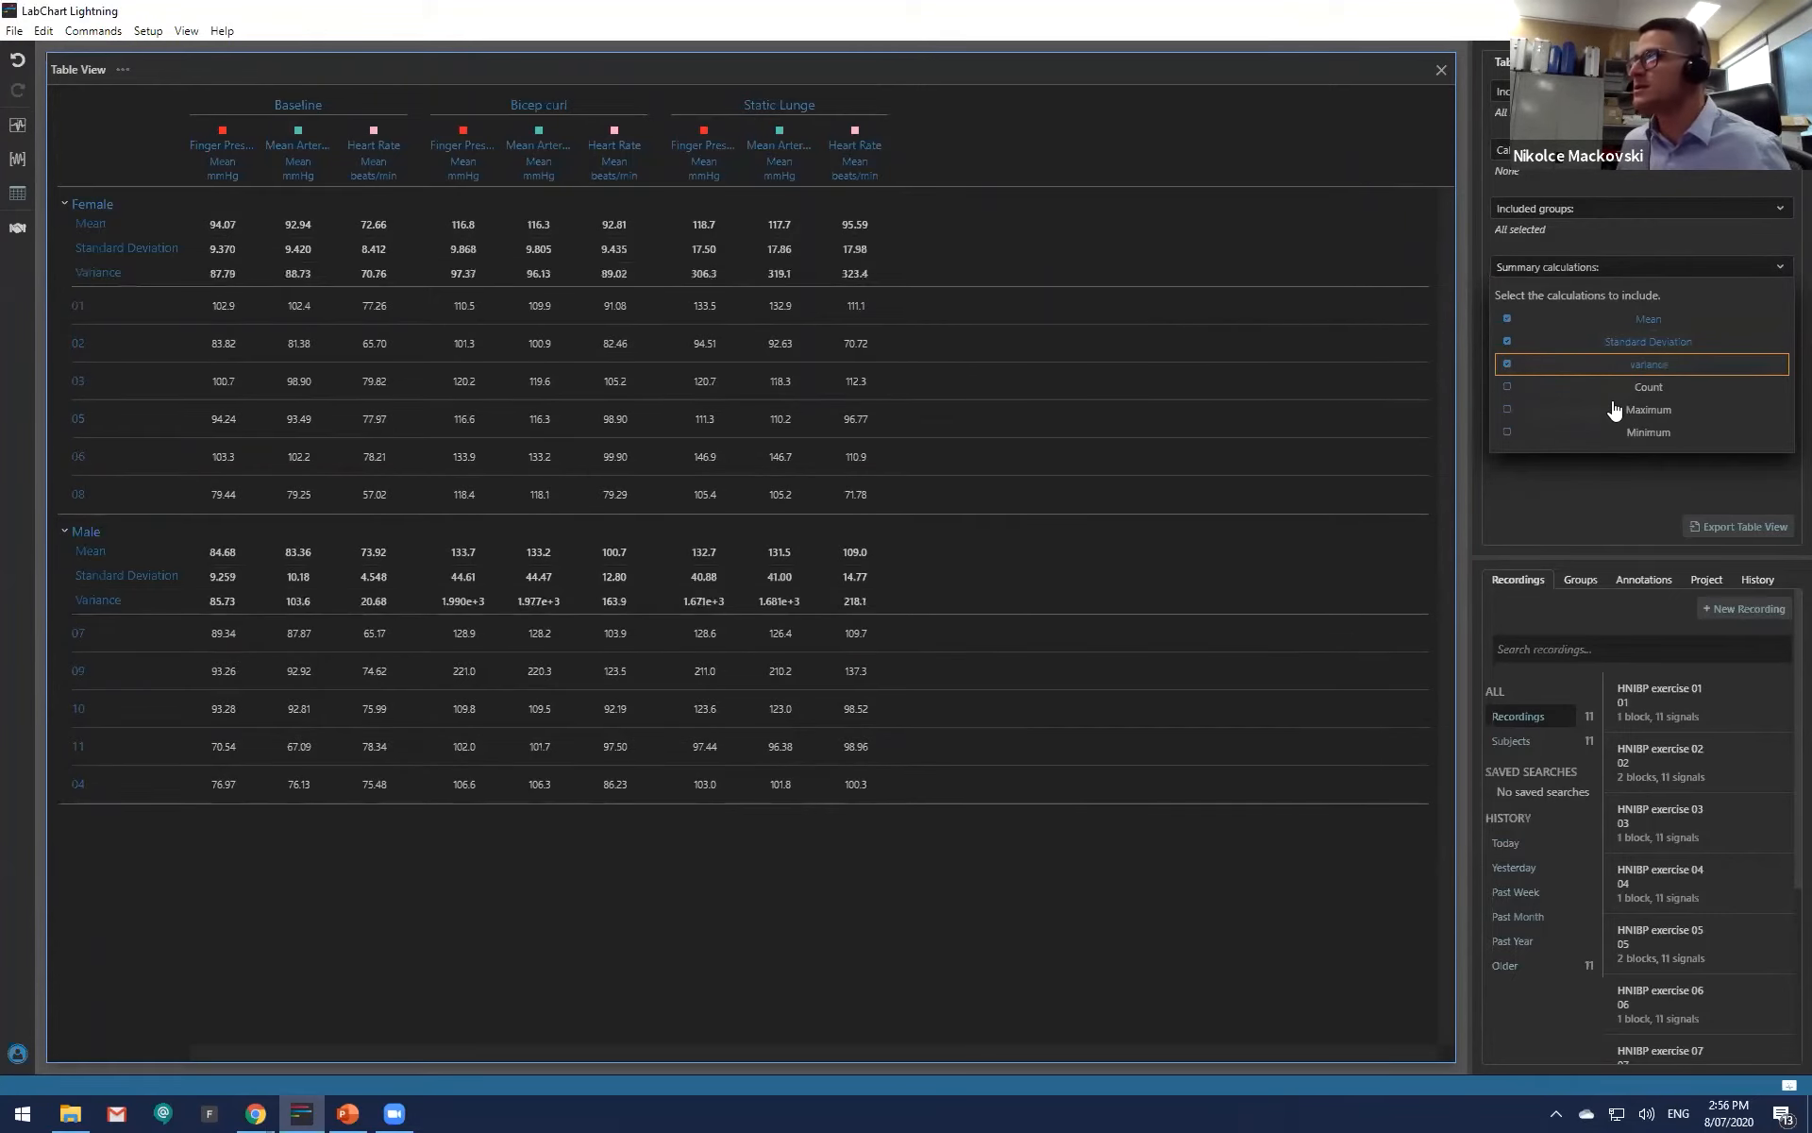
click(1616, 388)
click(1607, 410)
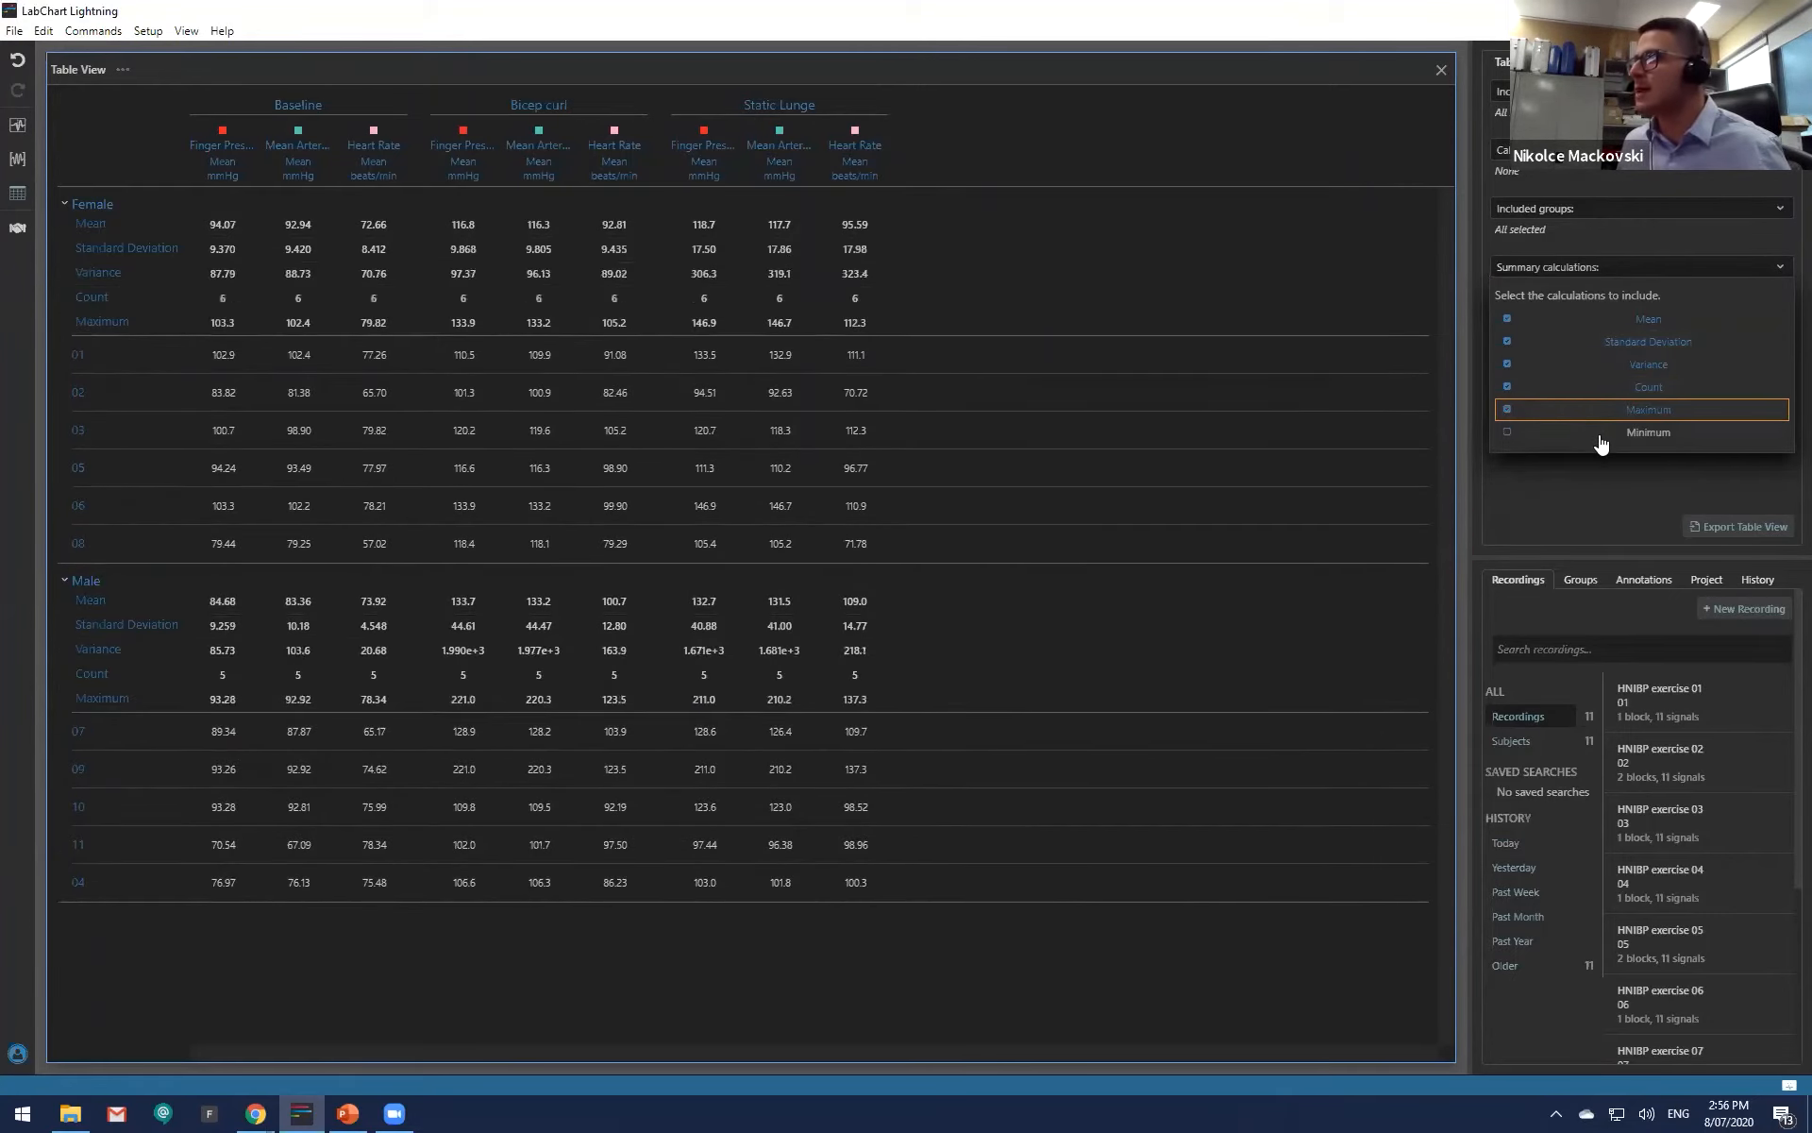
click(1600, 436)
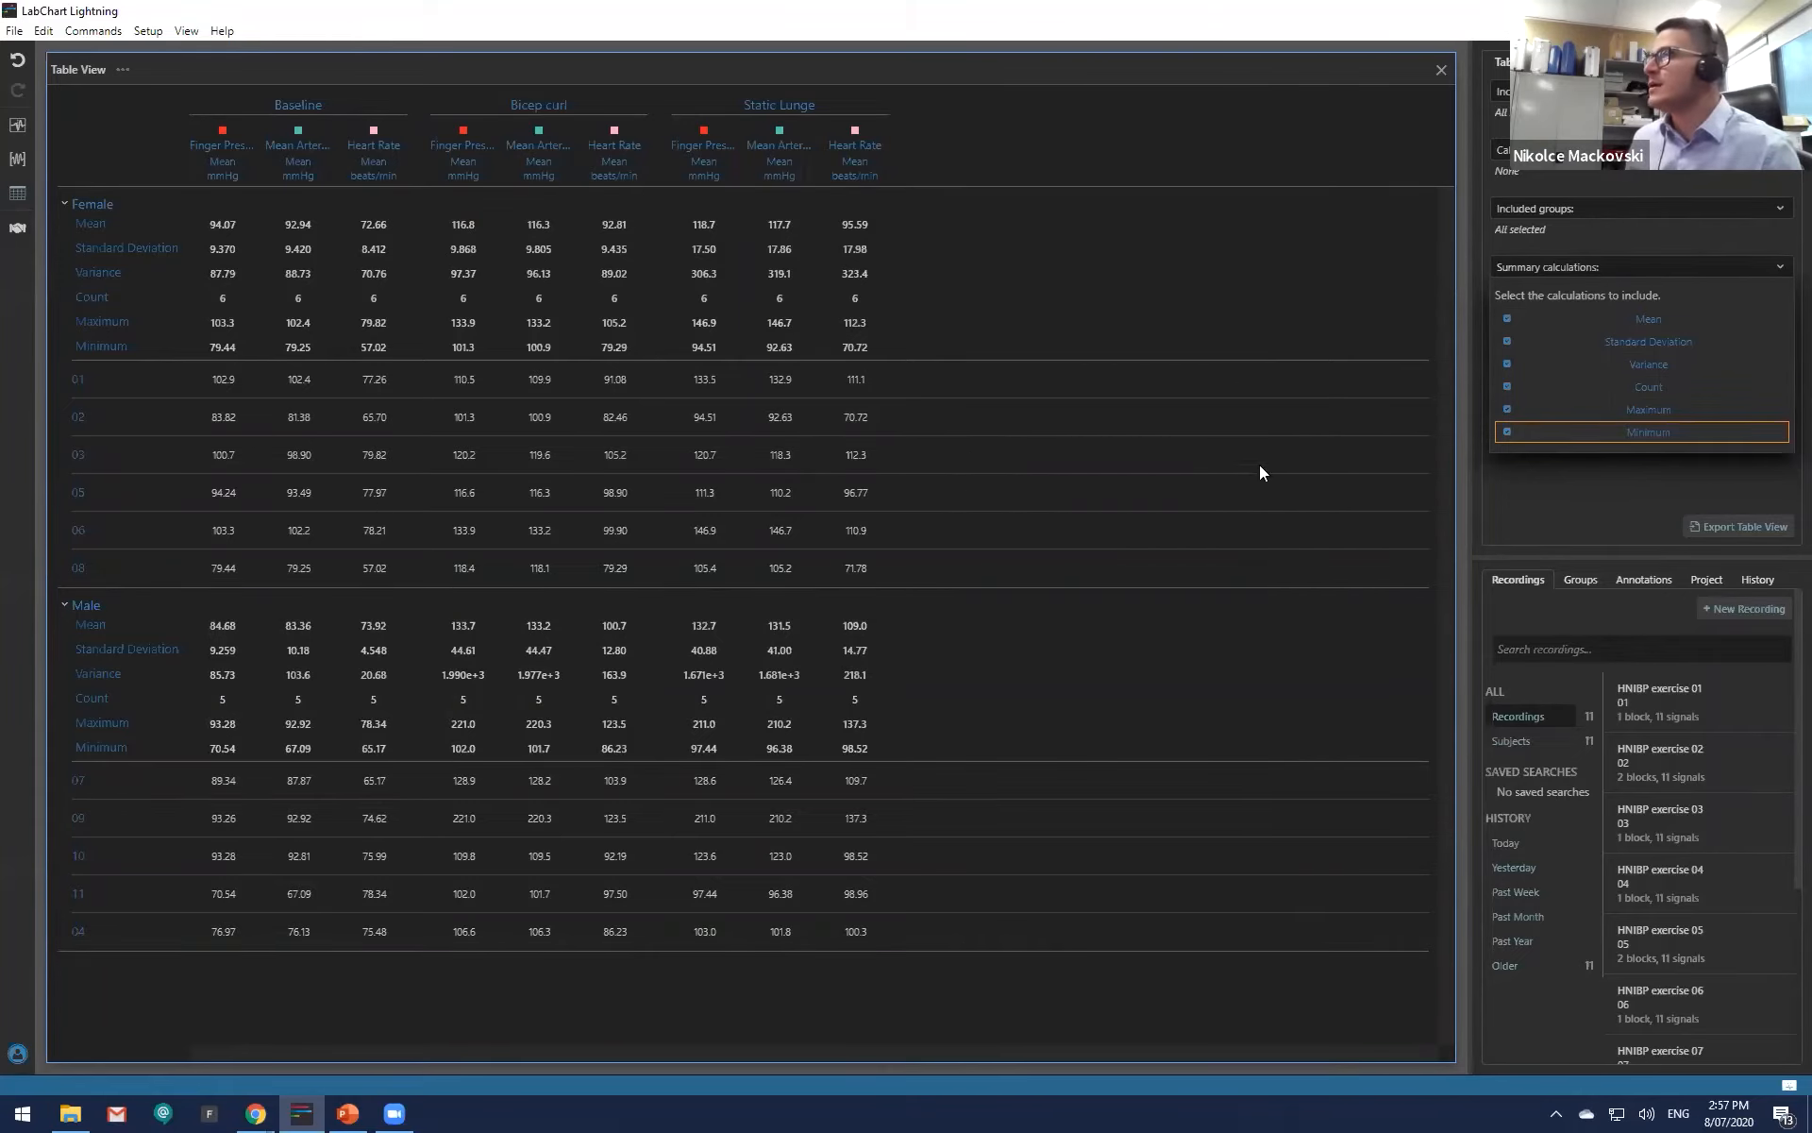
Step: Remove Minimum, Maximum, Count, Variance and Standard Deviation from the summary calculations, keeping only Mean
click(1507, 431)
click(1507, 408)
click(1507, 386)
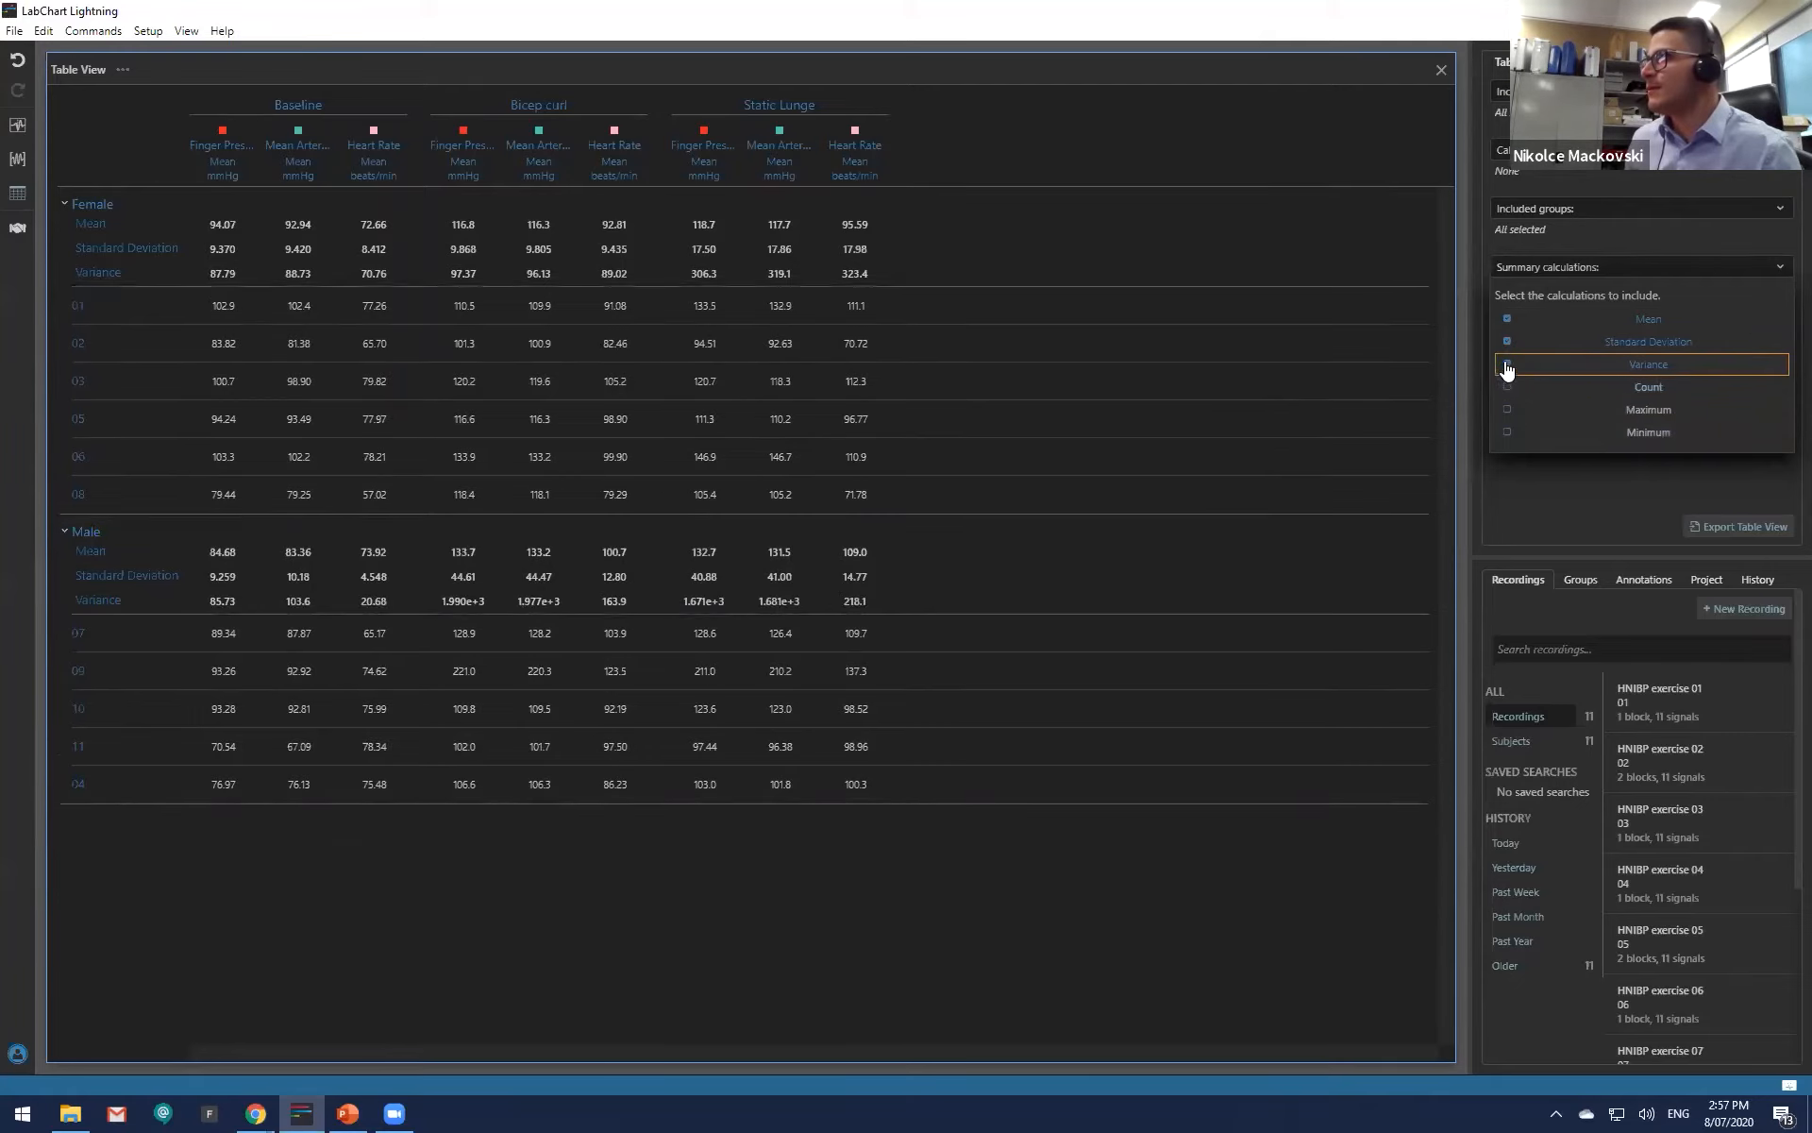
click(1507, 365)
click(1508, 341)
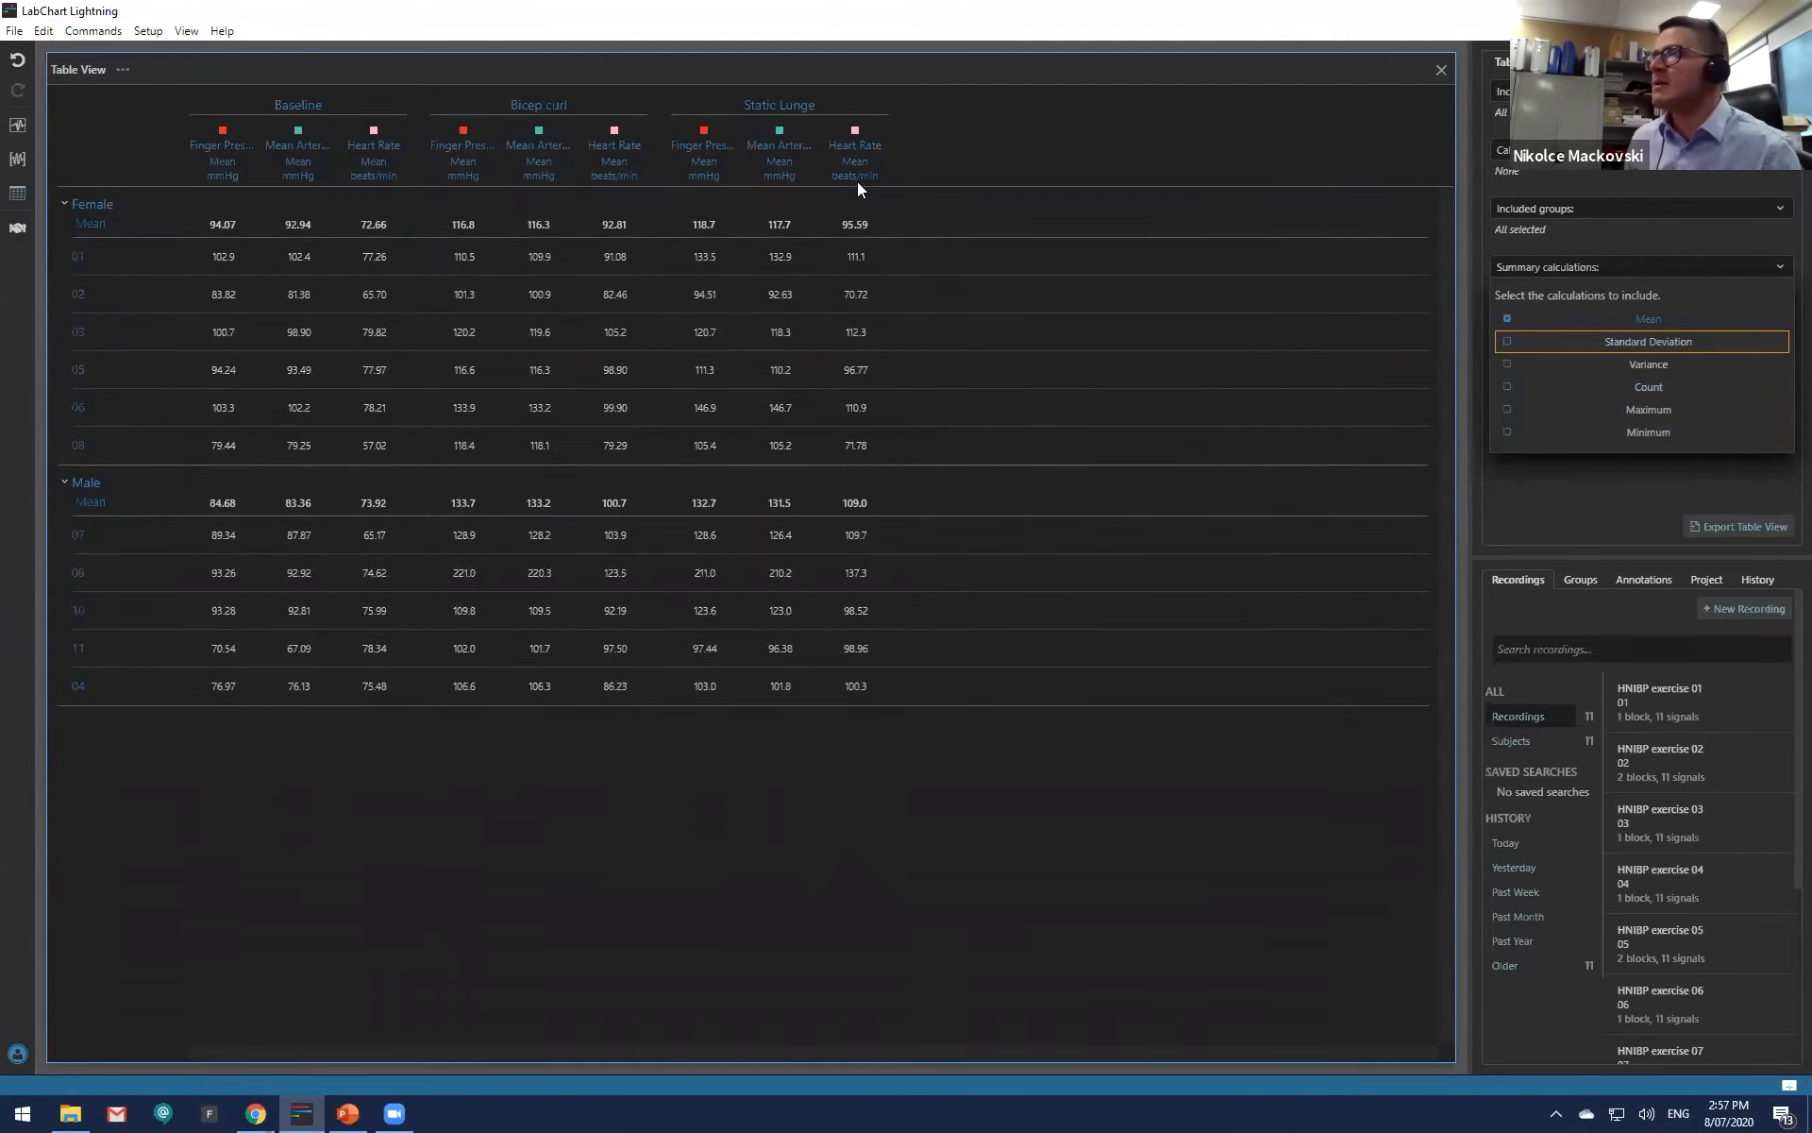
click(945, 151)
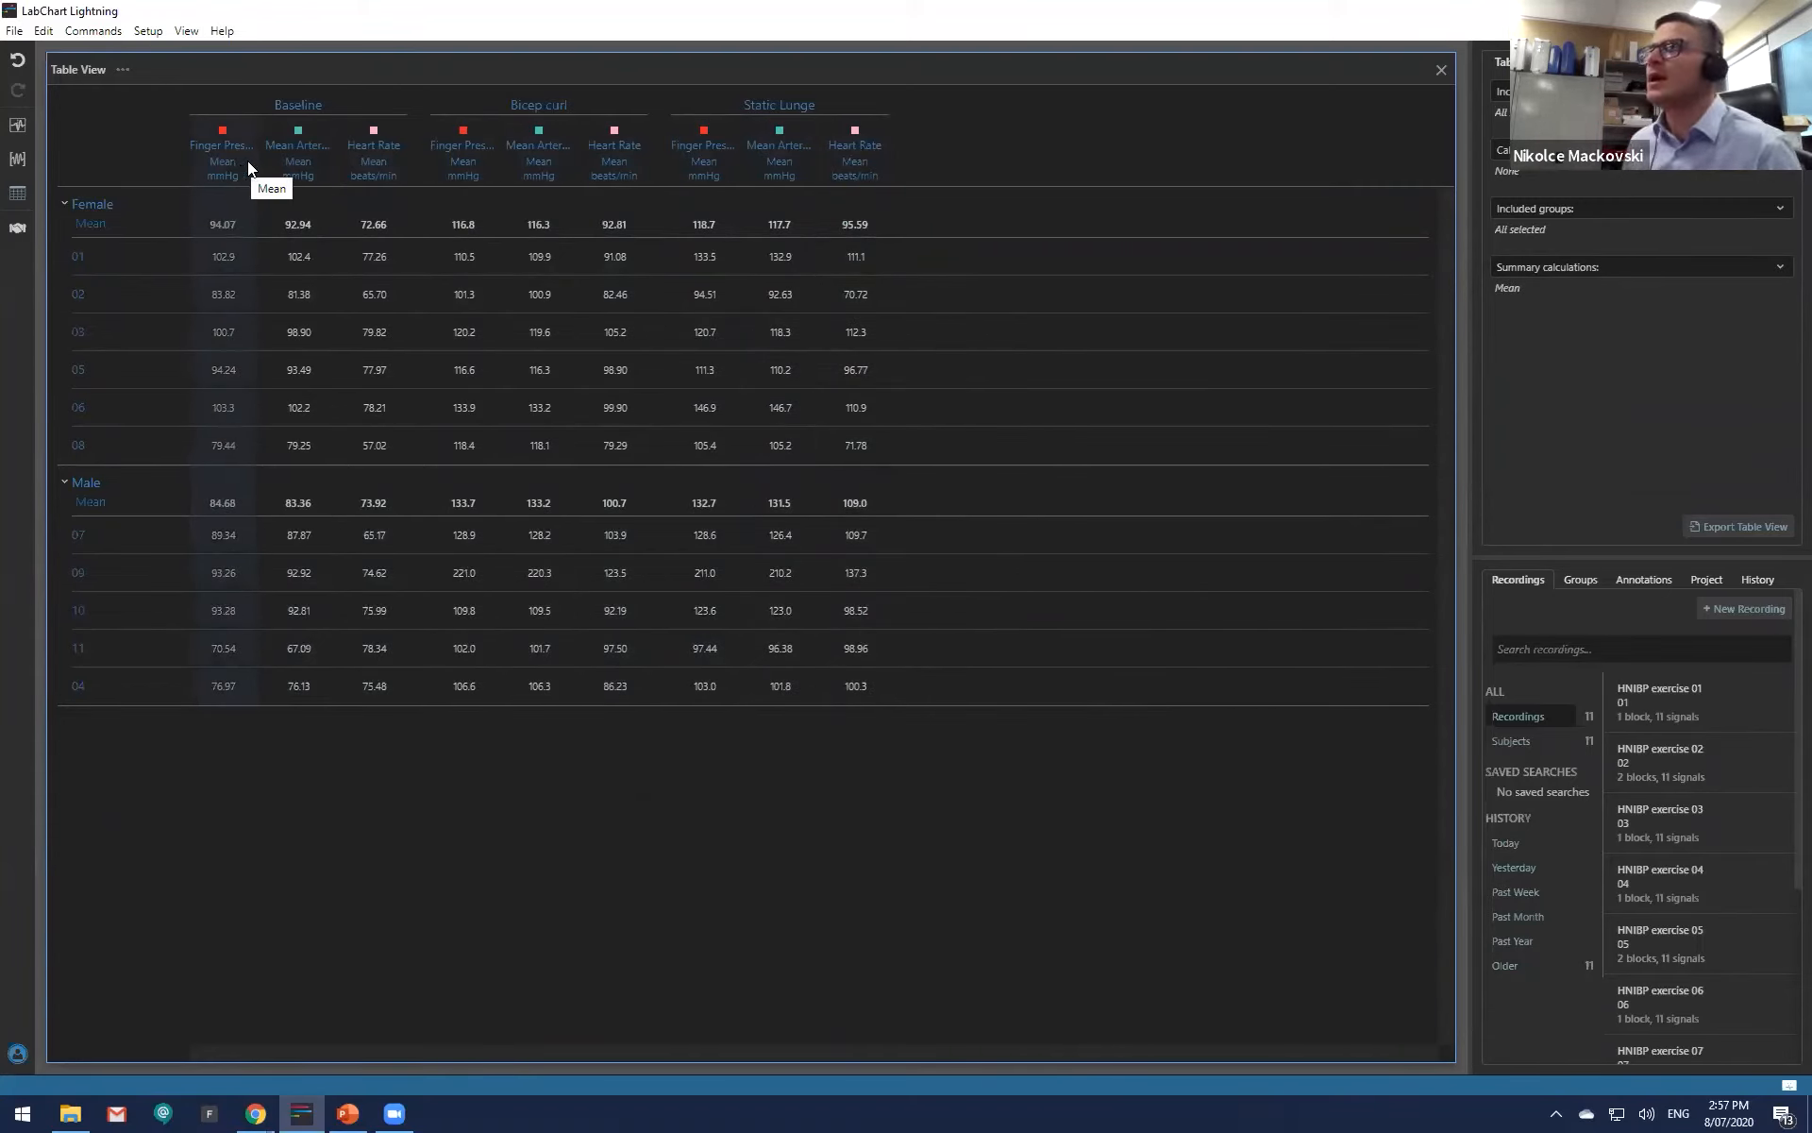
Step: Add the Median calculation to the Static Lunge Finger Pressure column
click(702, 151)
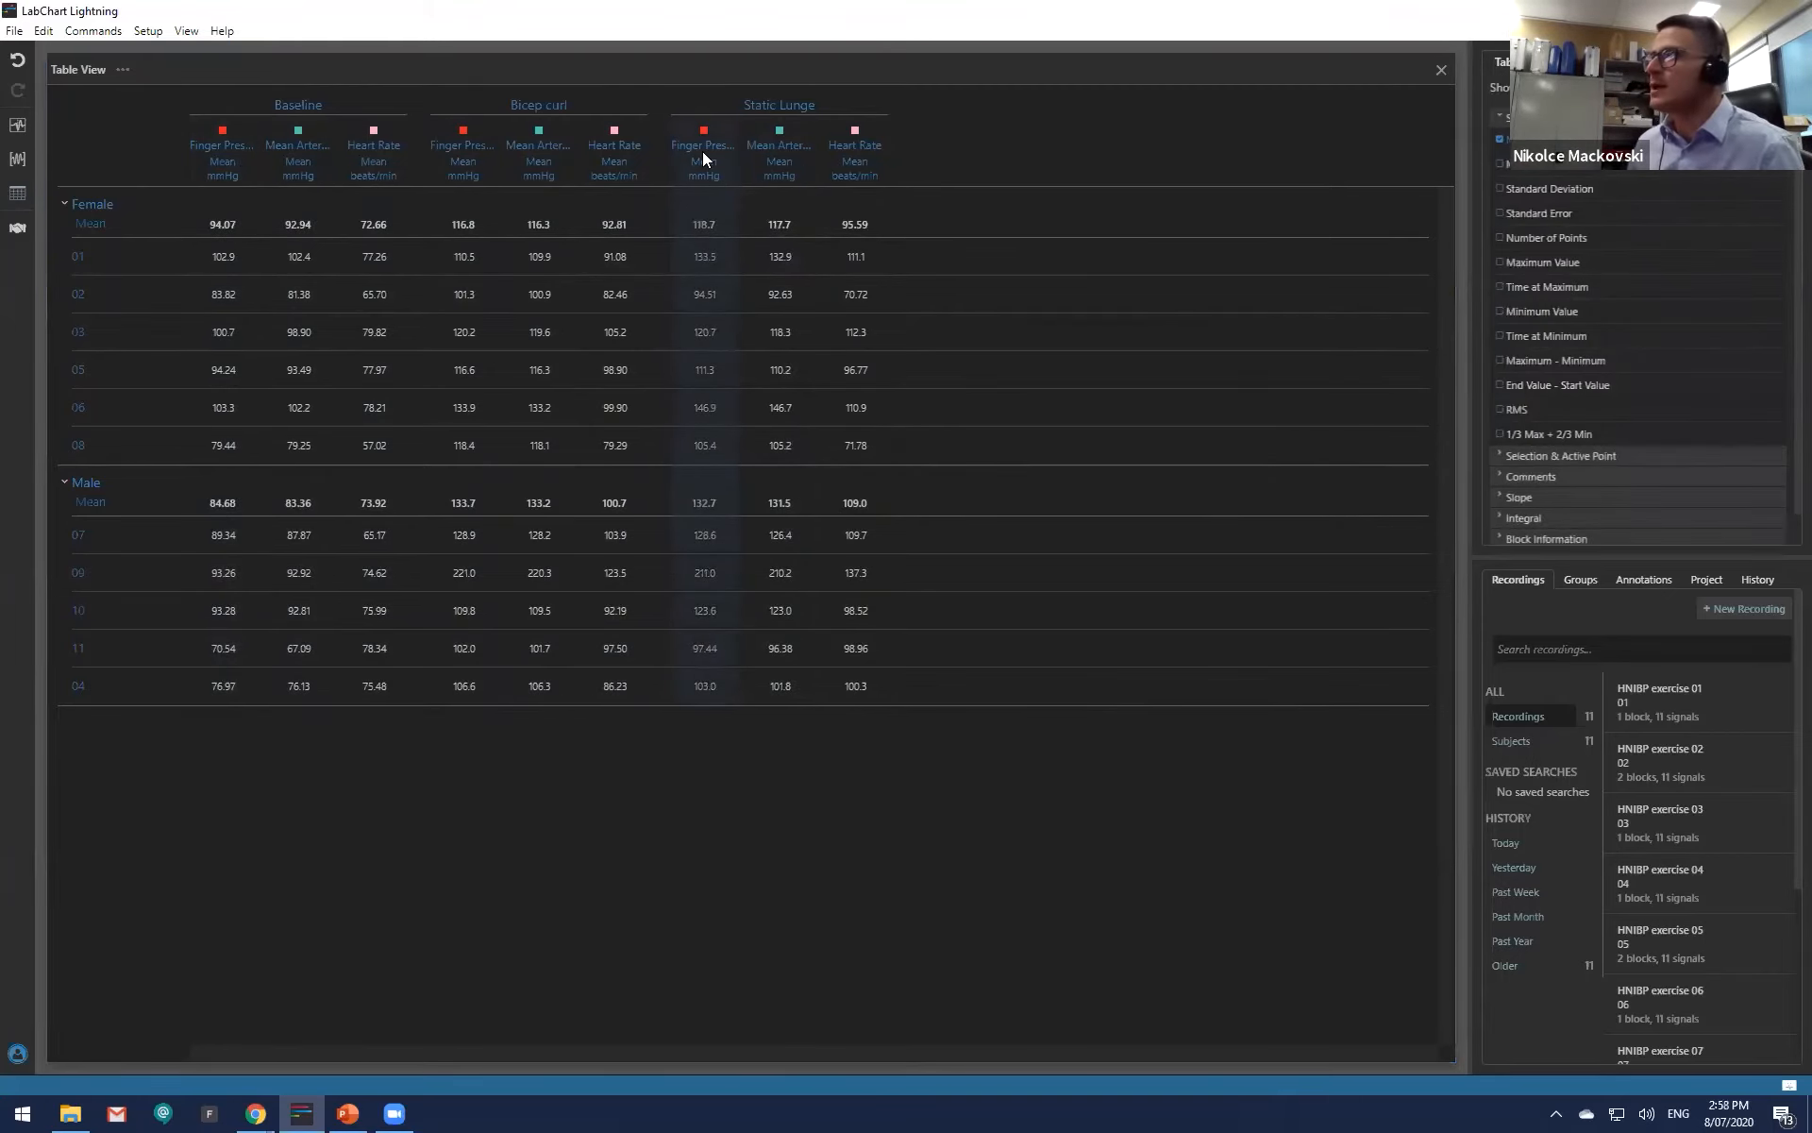
scroll(1676, 255, down, 1)
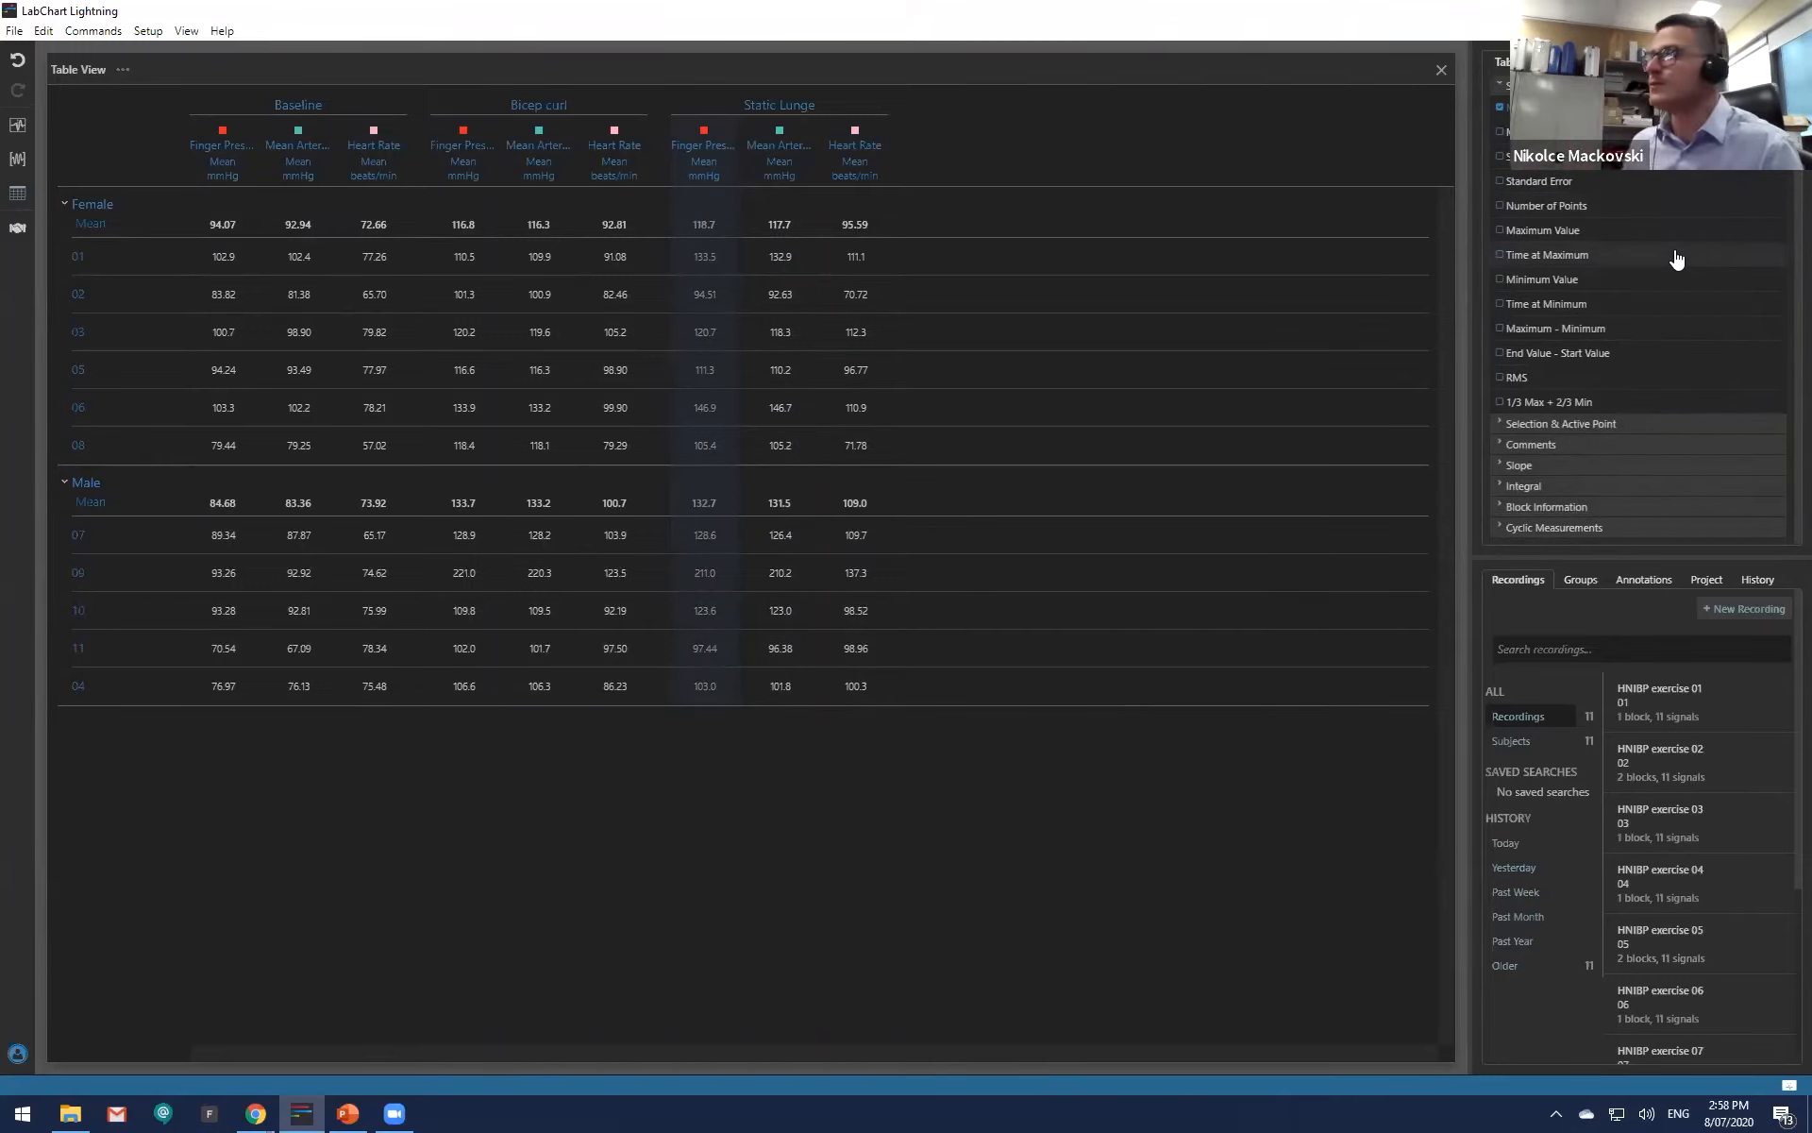
scroll(1676, 257, up, 1)
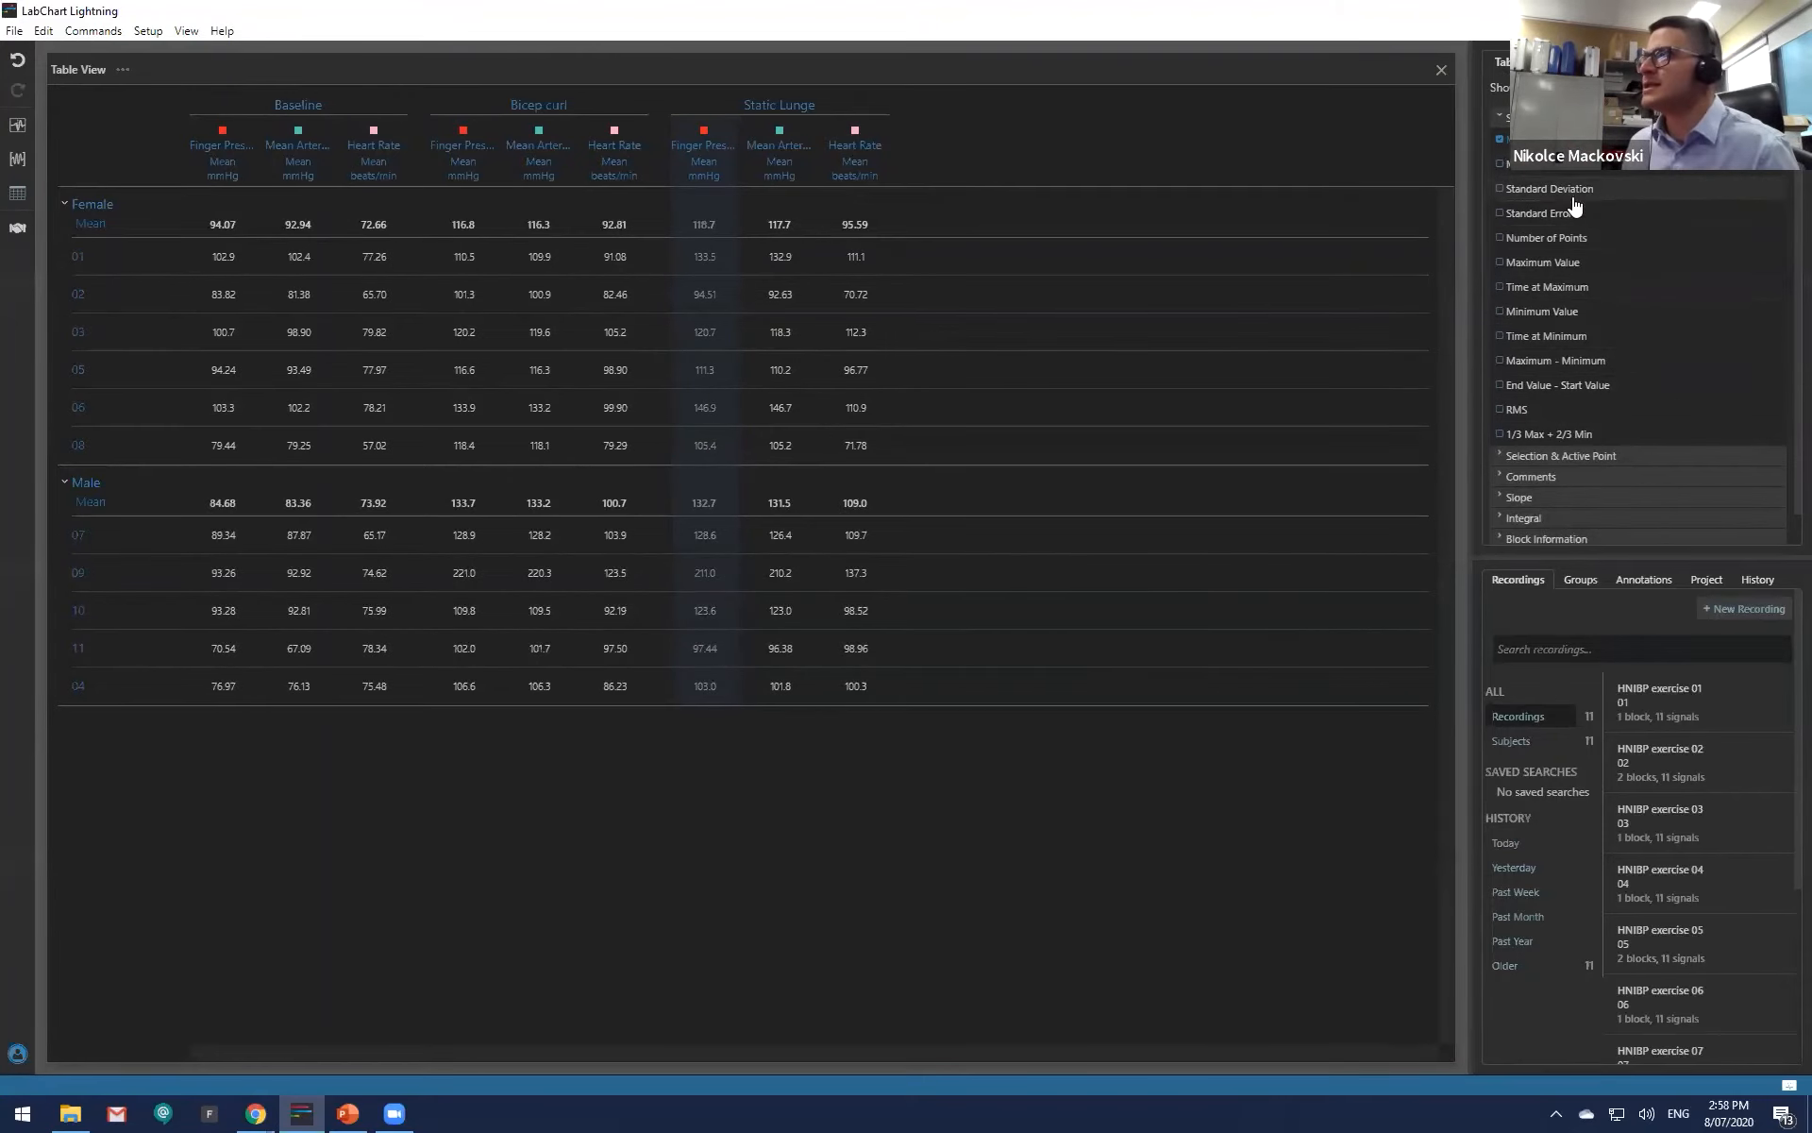
click(1561, 175)
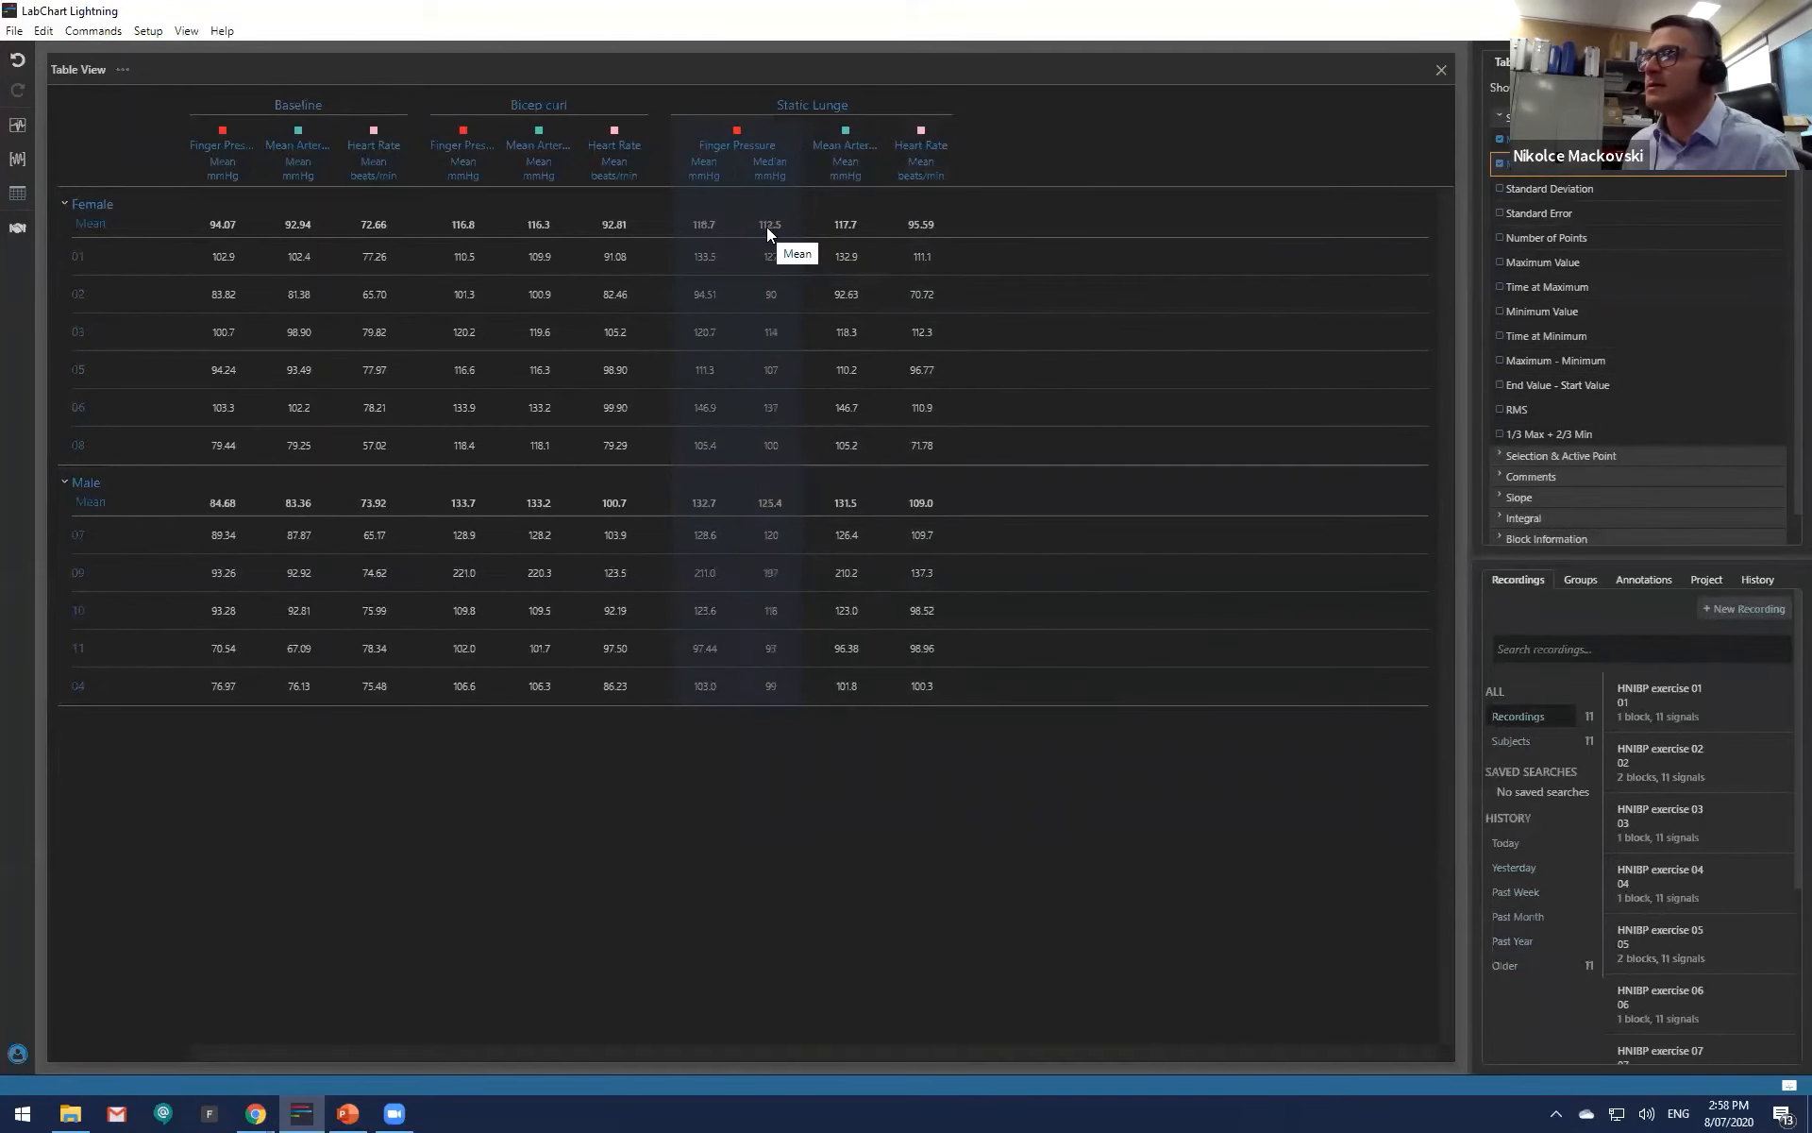
Step: Try Time at Maximum and 1/3 Max + 2/3 Min for Static Lunge Finger Pressure, removing each again along with Median
click(1559, 297)
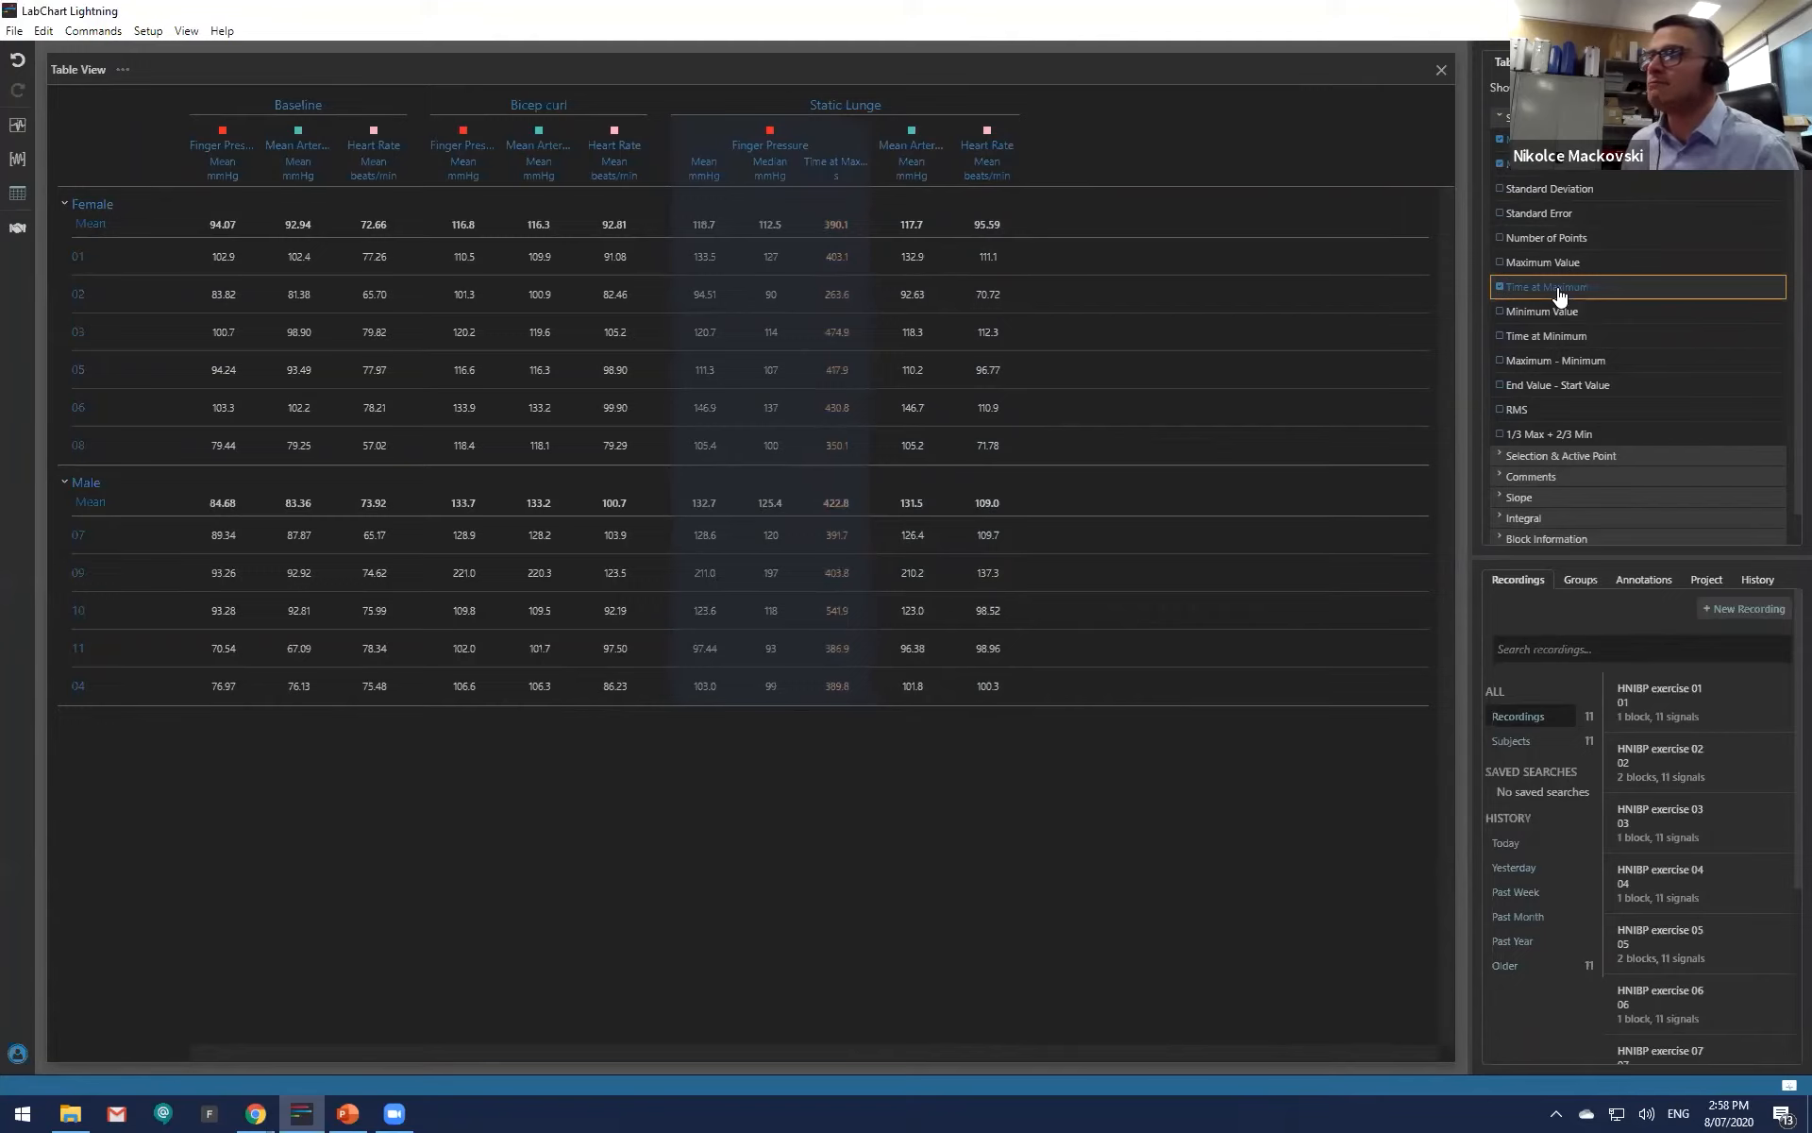
click(1559, 297)
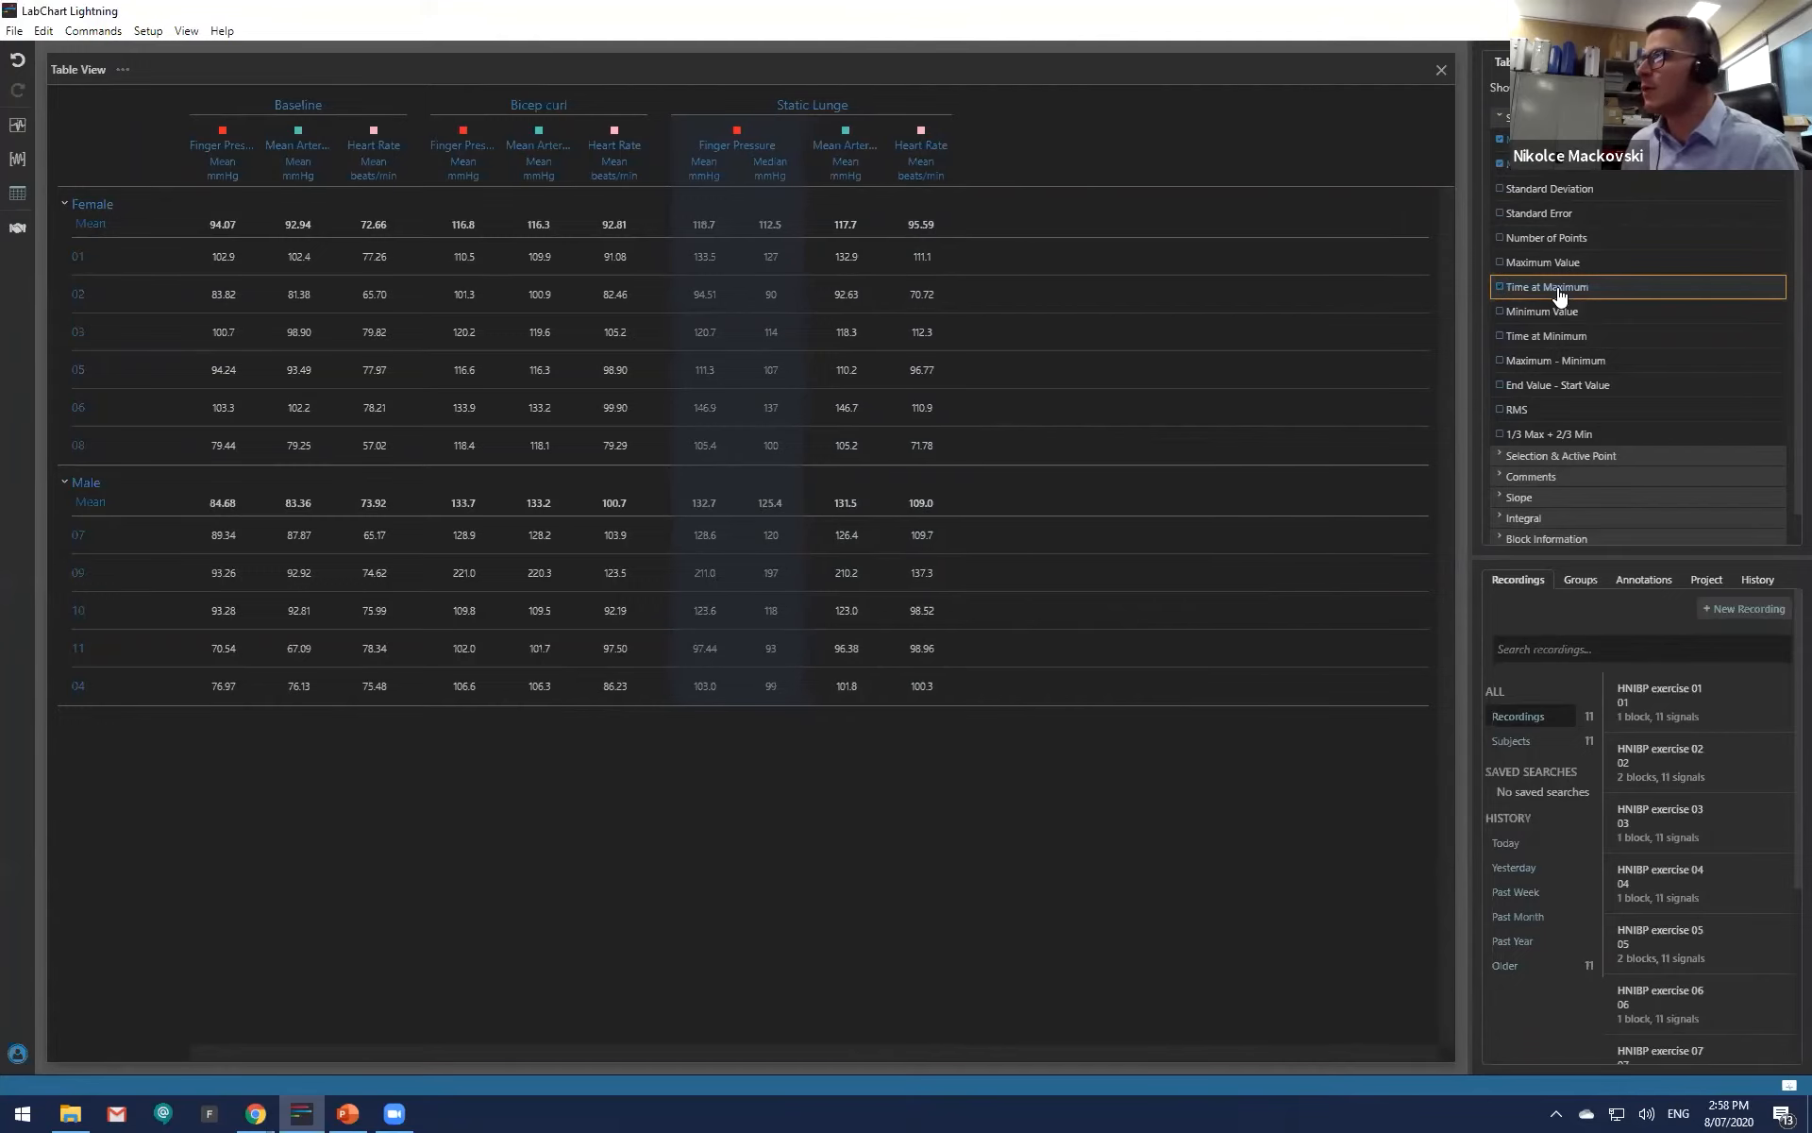
click(1526, 439)
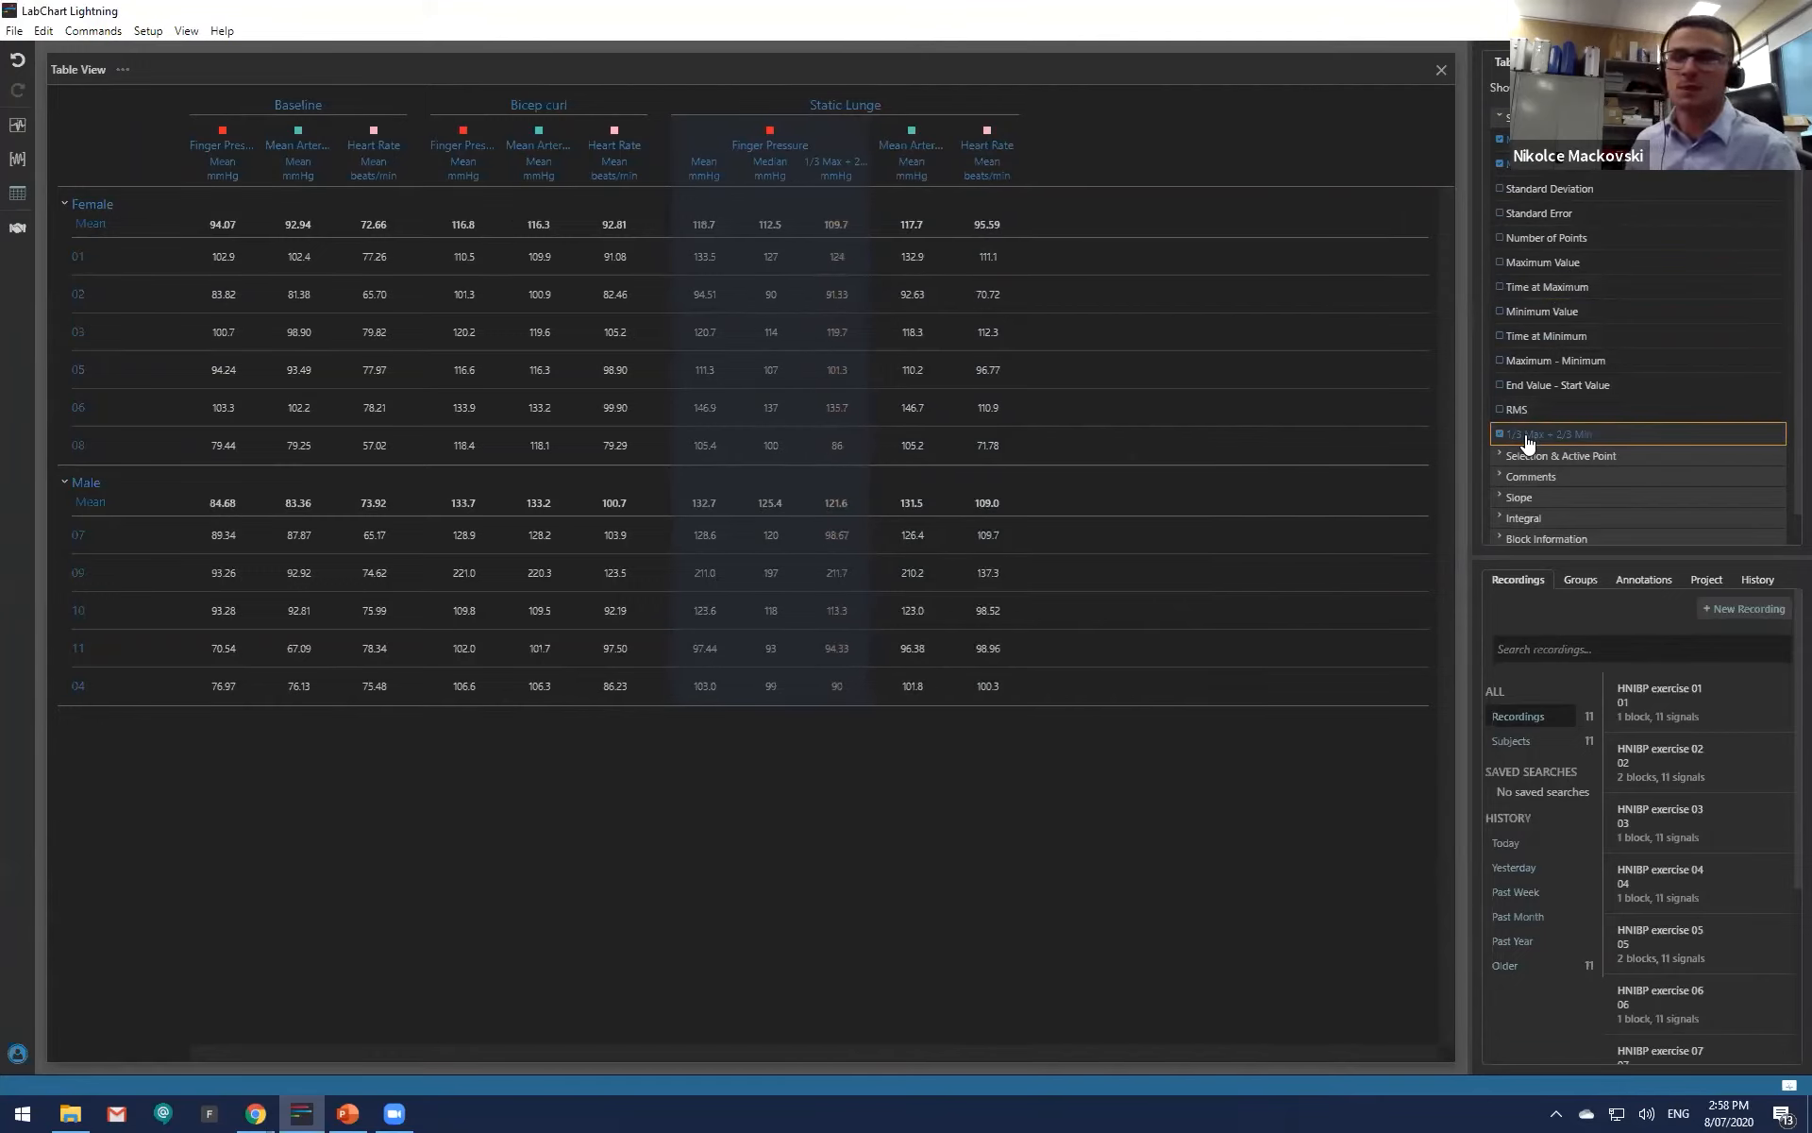
click(1526, 436)
click(1529, 163)
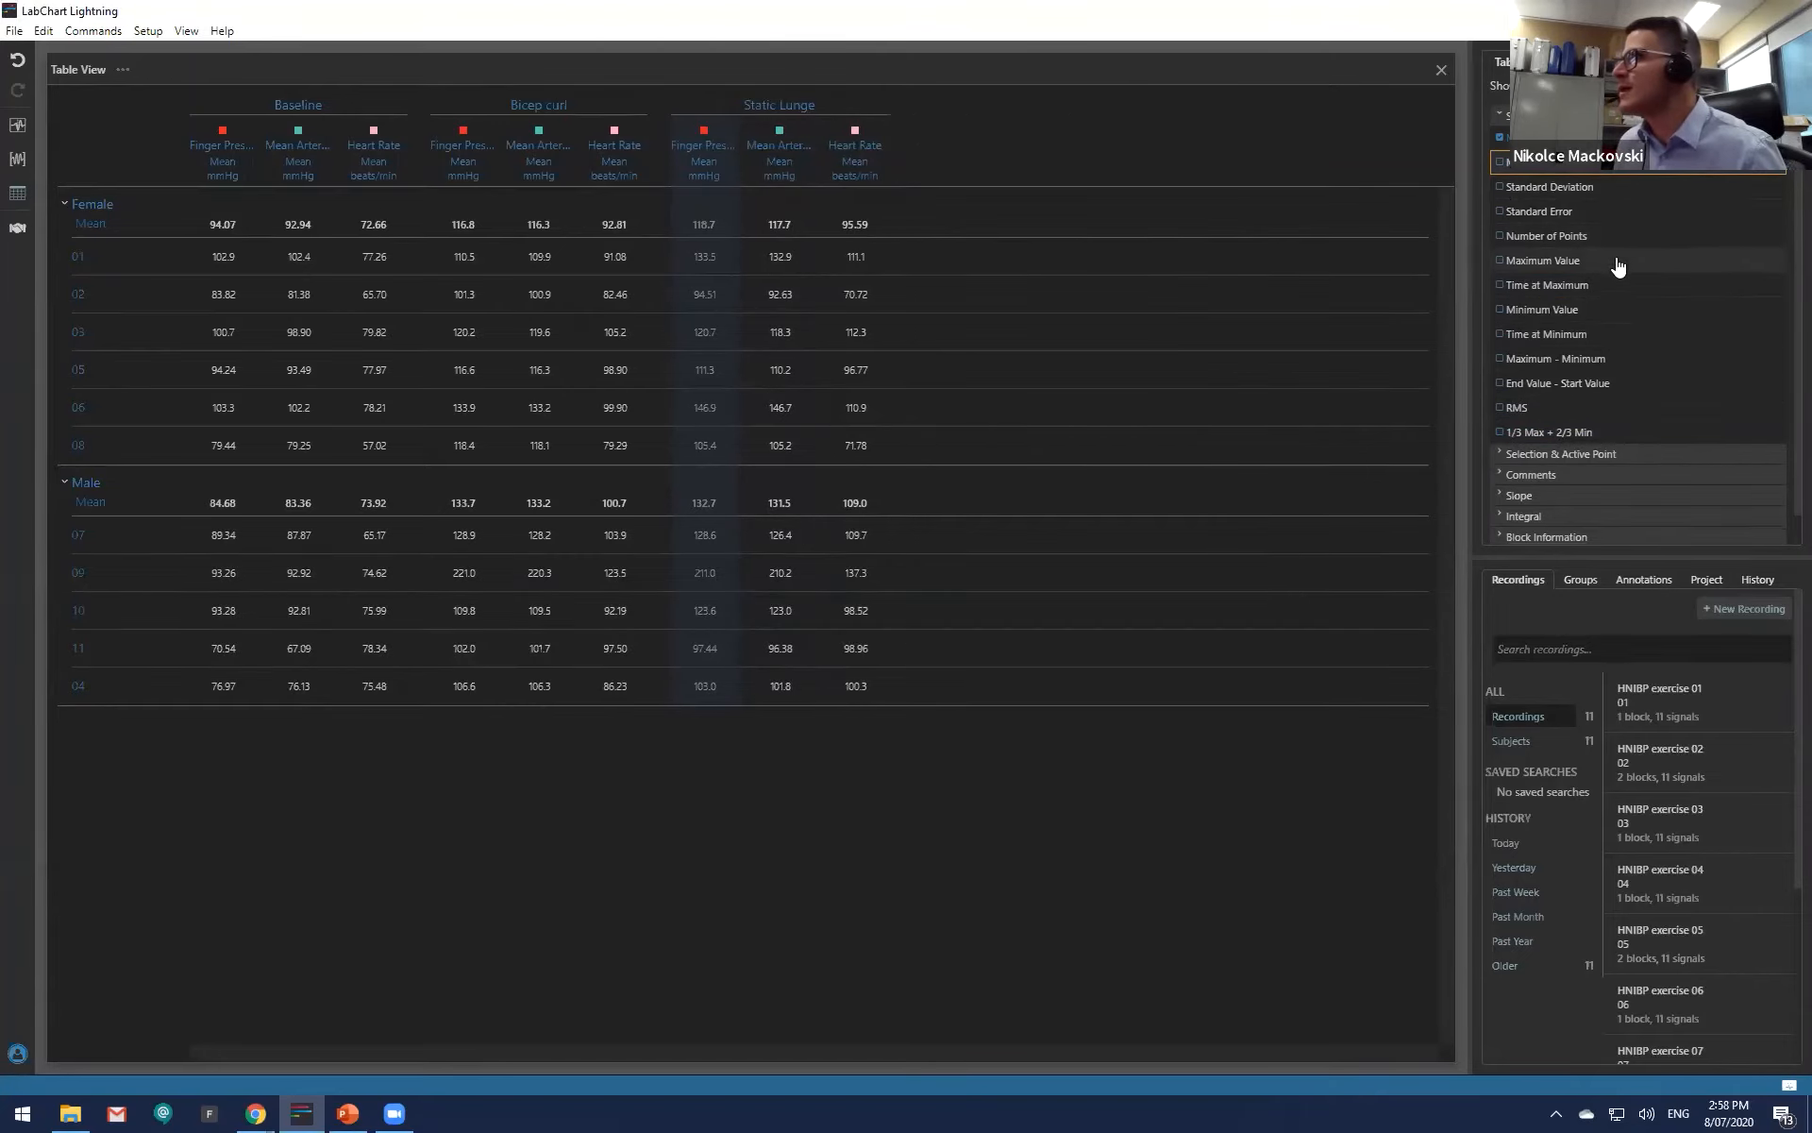
Step: Try the Full Comment Text and Time calculations for Static Lunge Finger Pressure, removing each again
scroll(1618, 267, down, 1)
click(1642, 425)
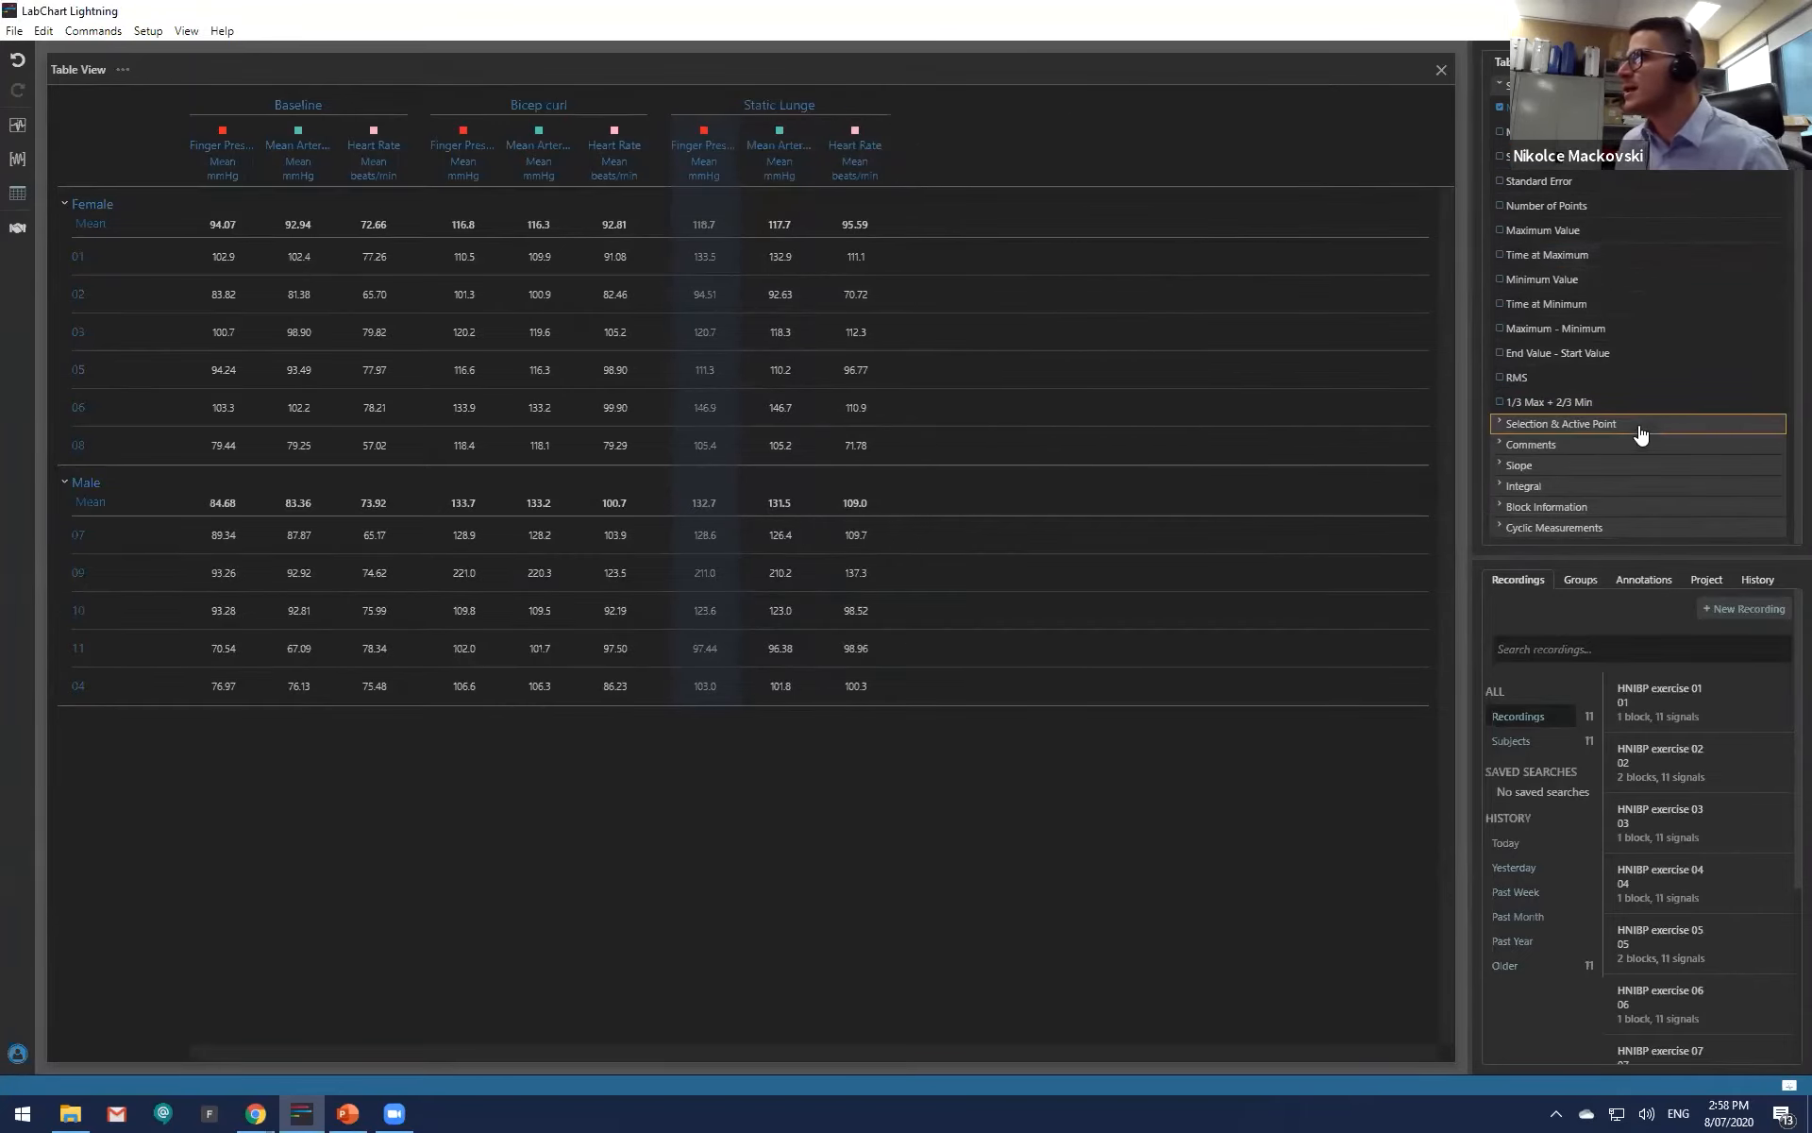
scroll(1647, 427, down, 2)
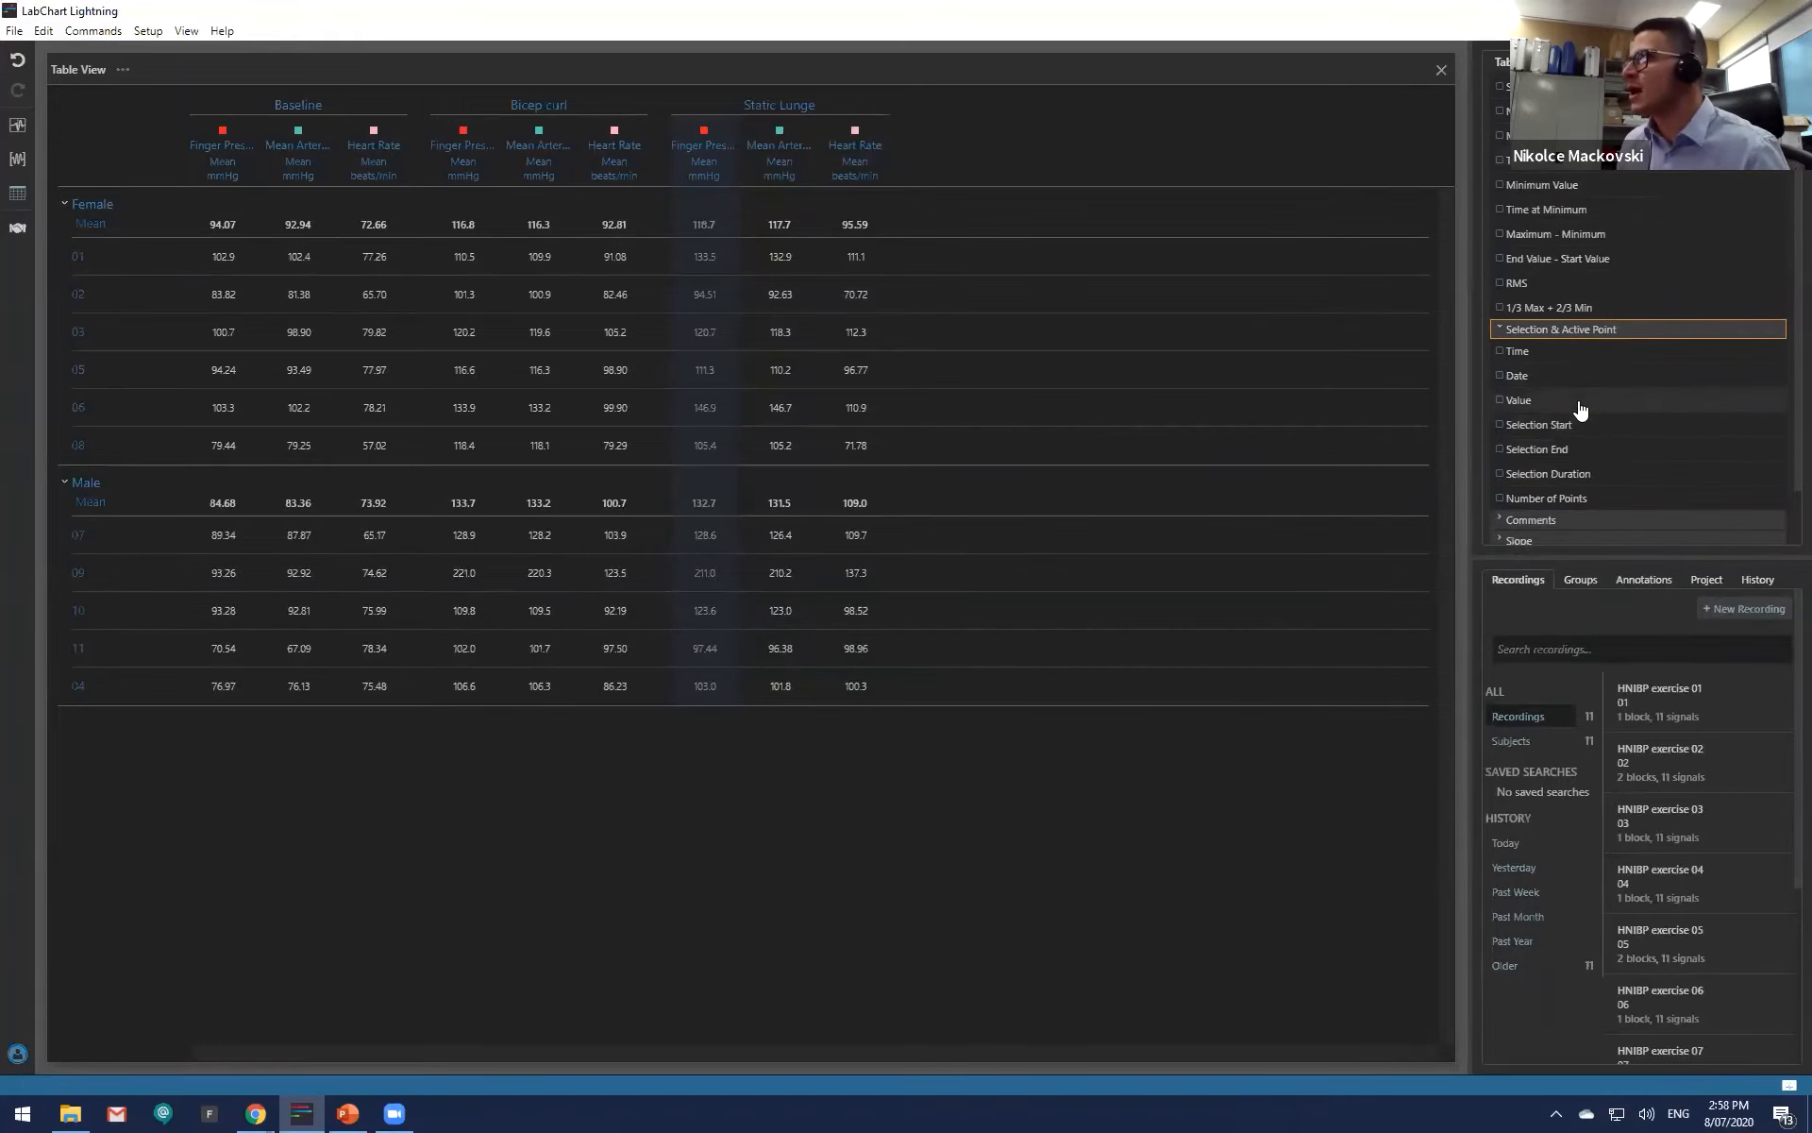
scroll(1574, 391, down, 2)
scroll(1571, 379, down, 1)
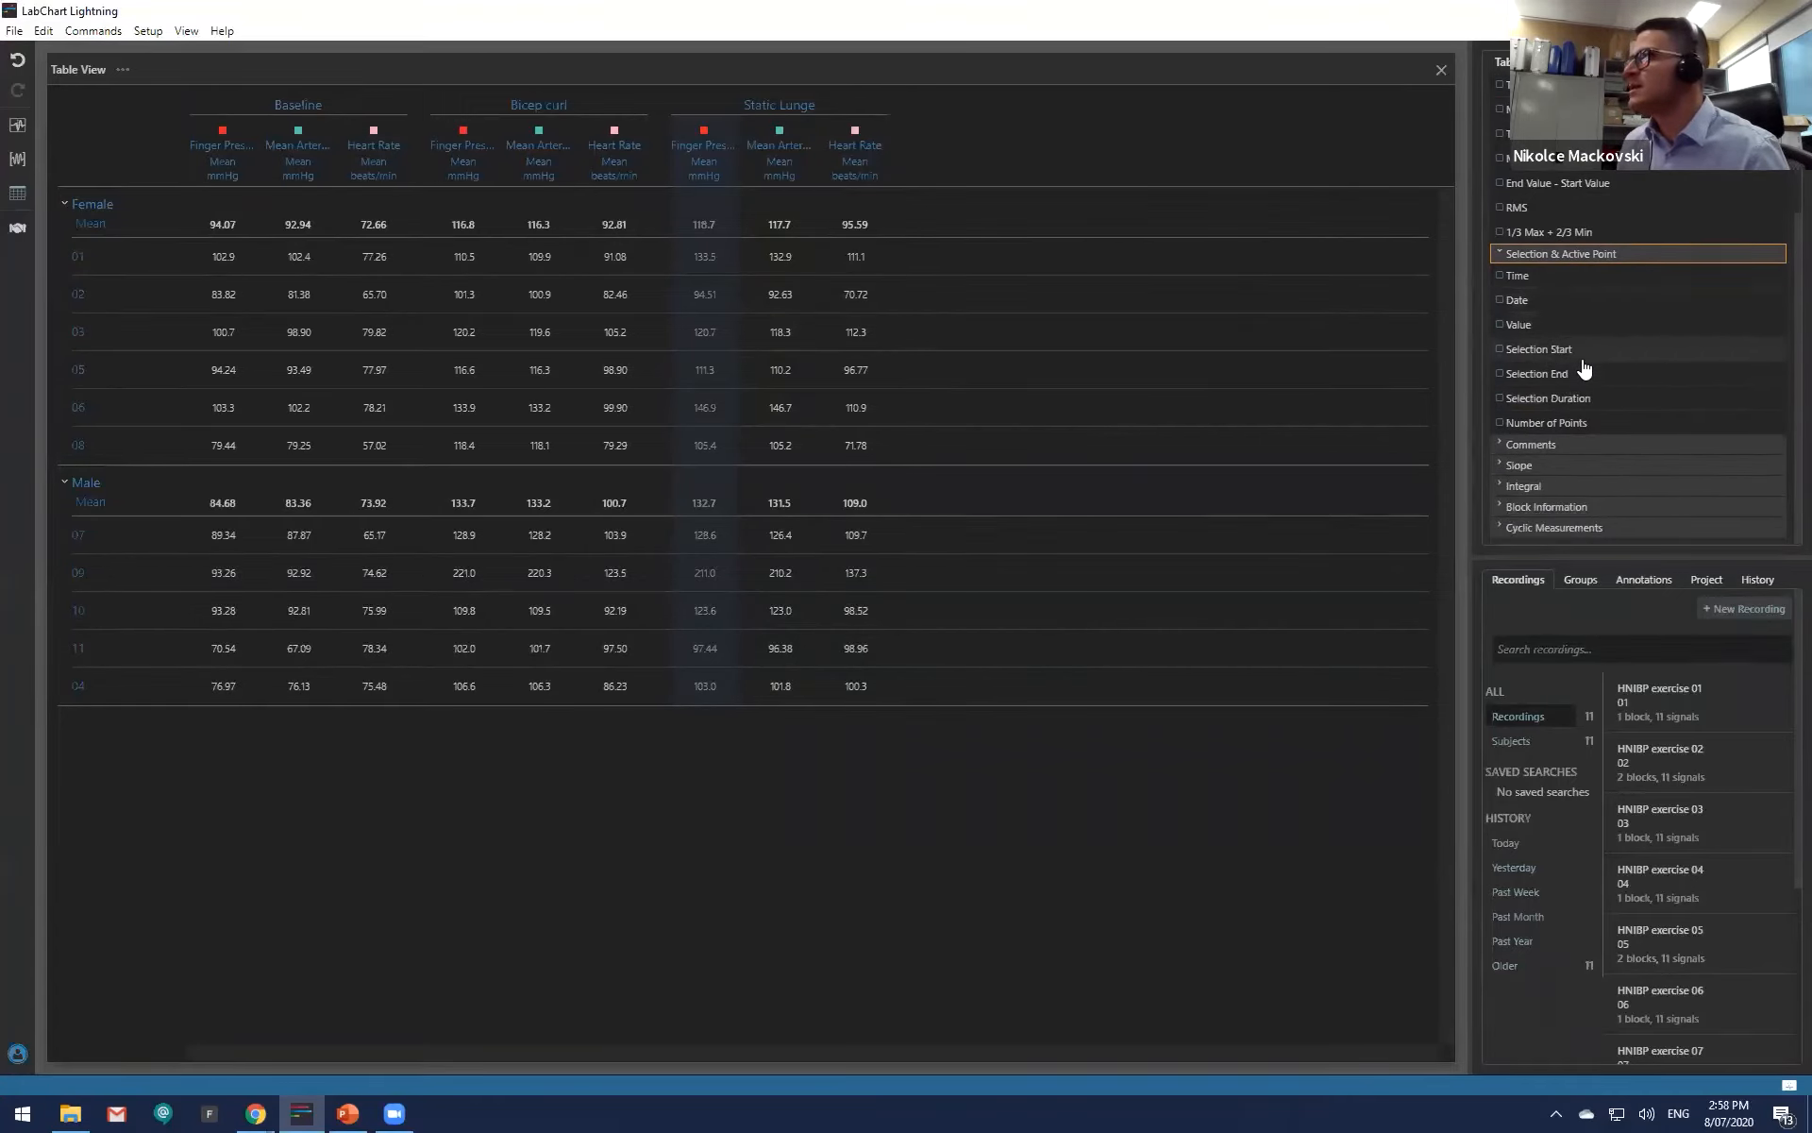
click(1598, 445)
scroll(1639, 416, down, 2)
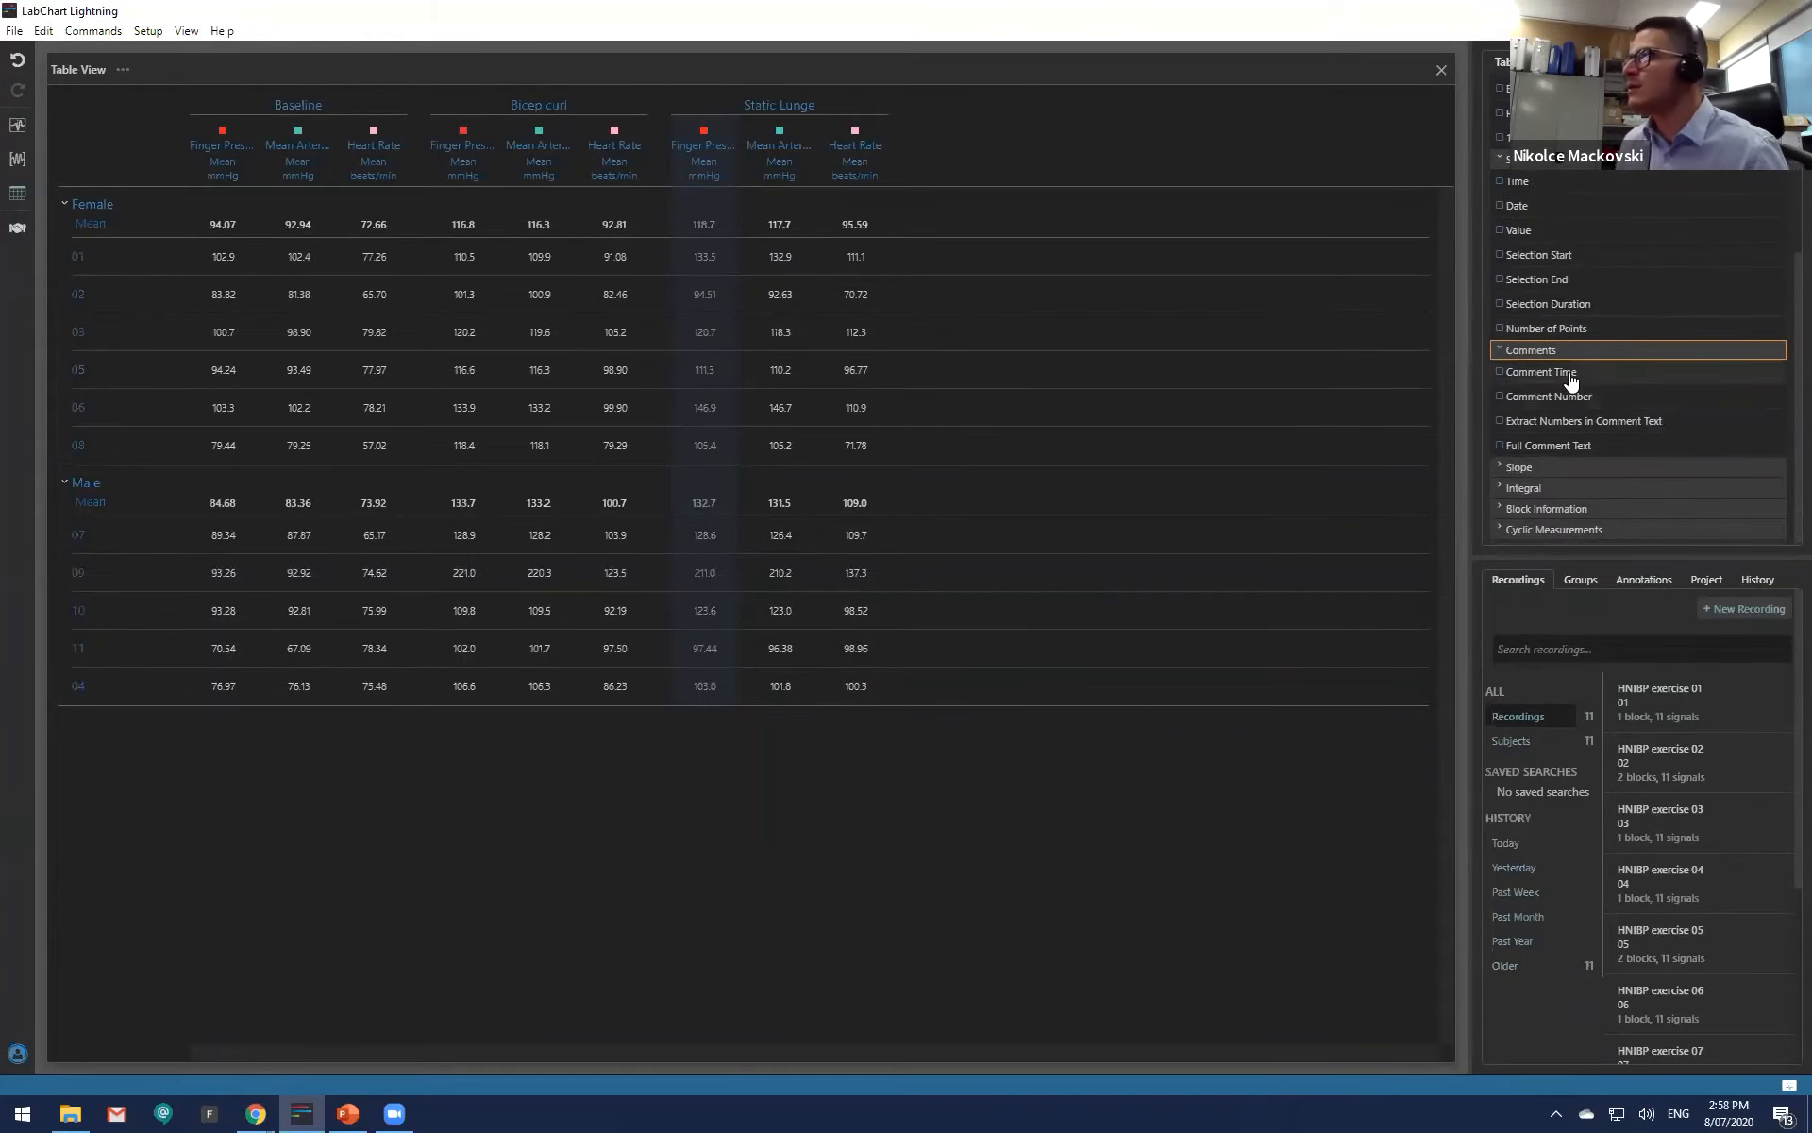
click(1585, 449)
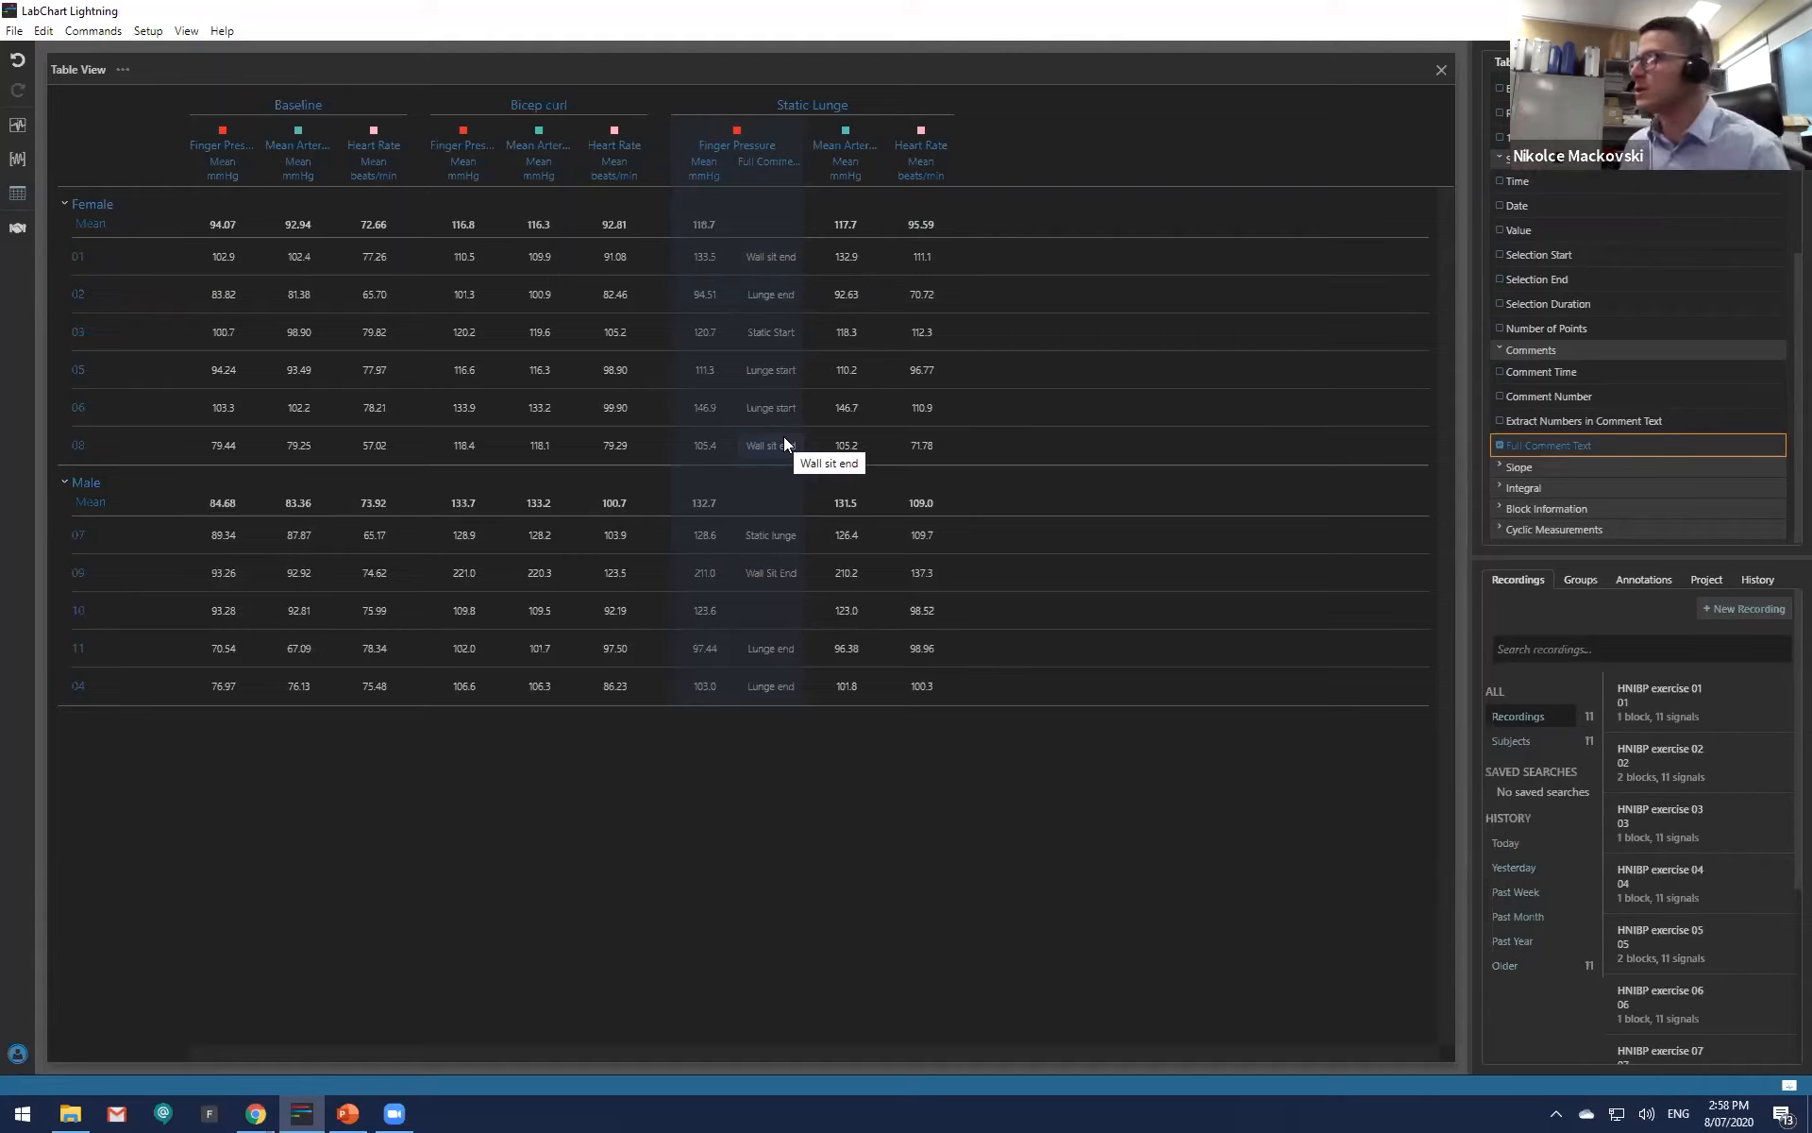
click(1508, 436)
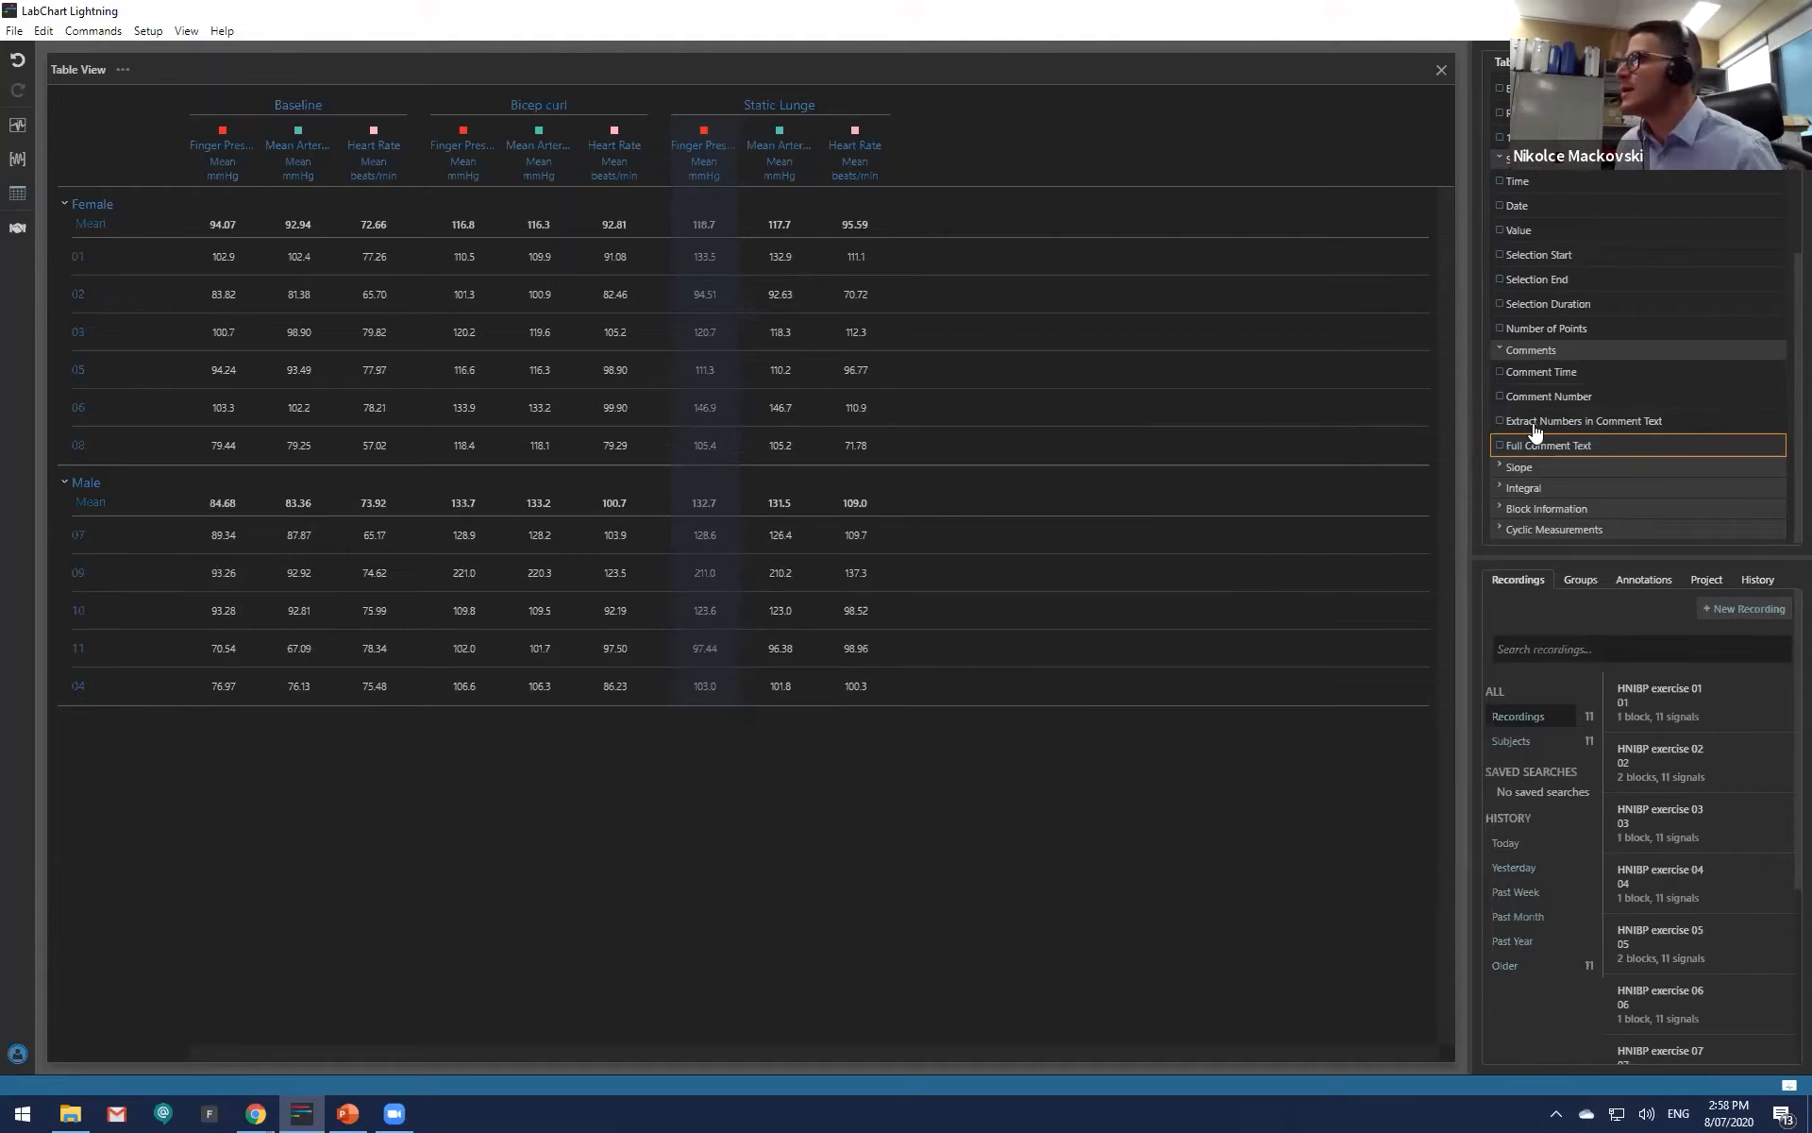
click(1544, 182)
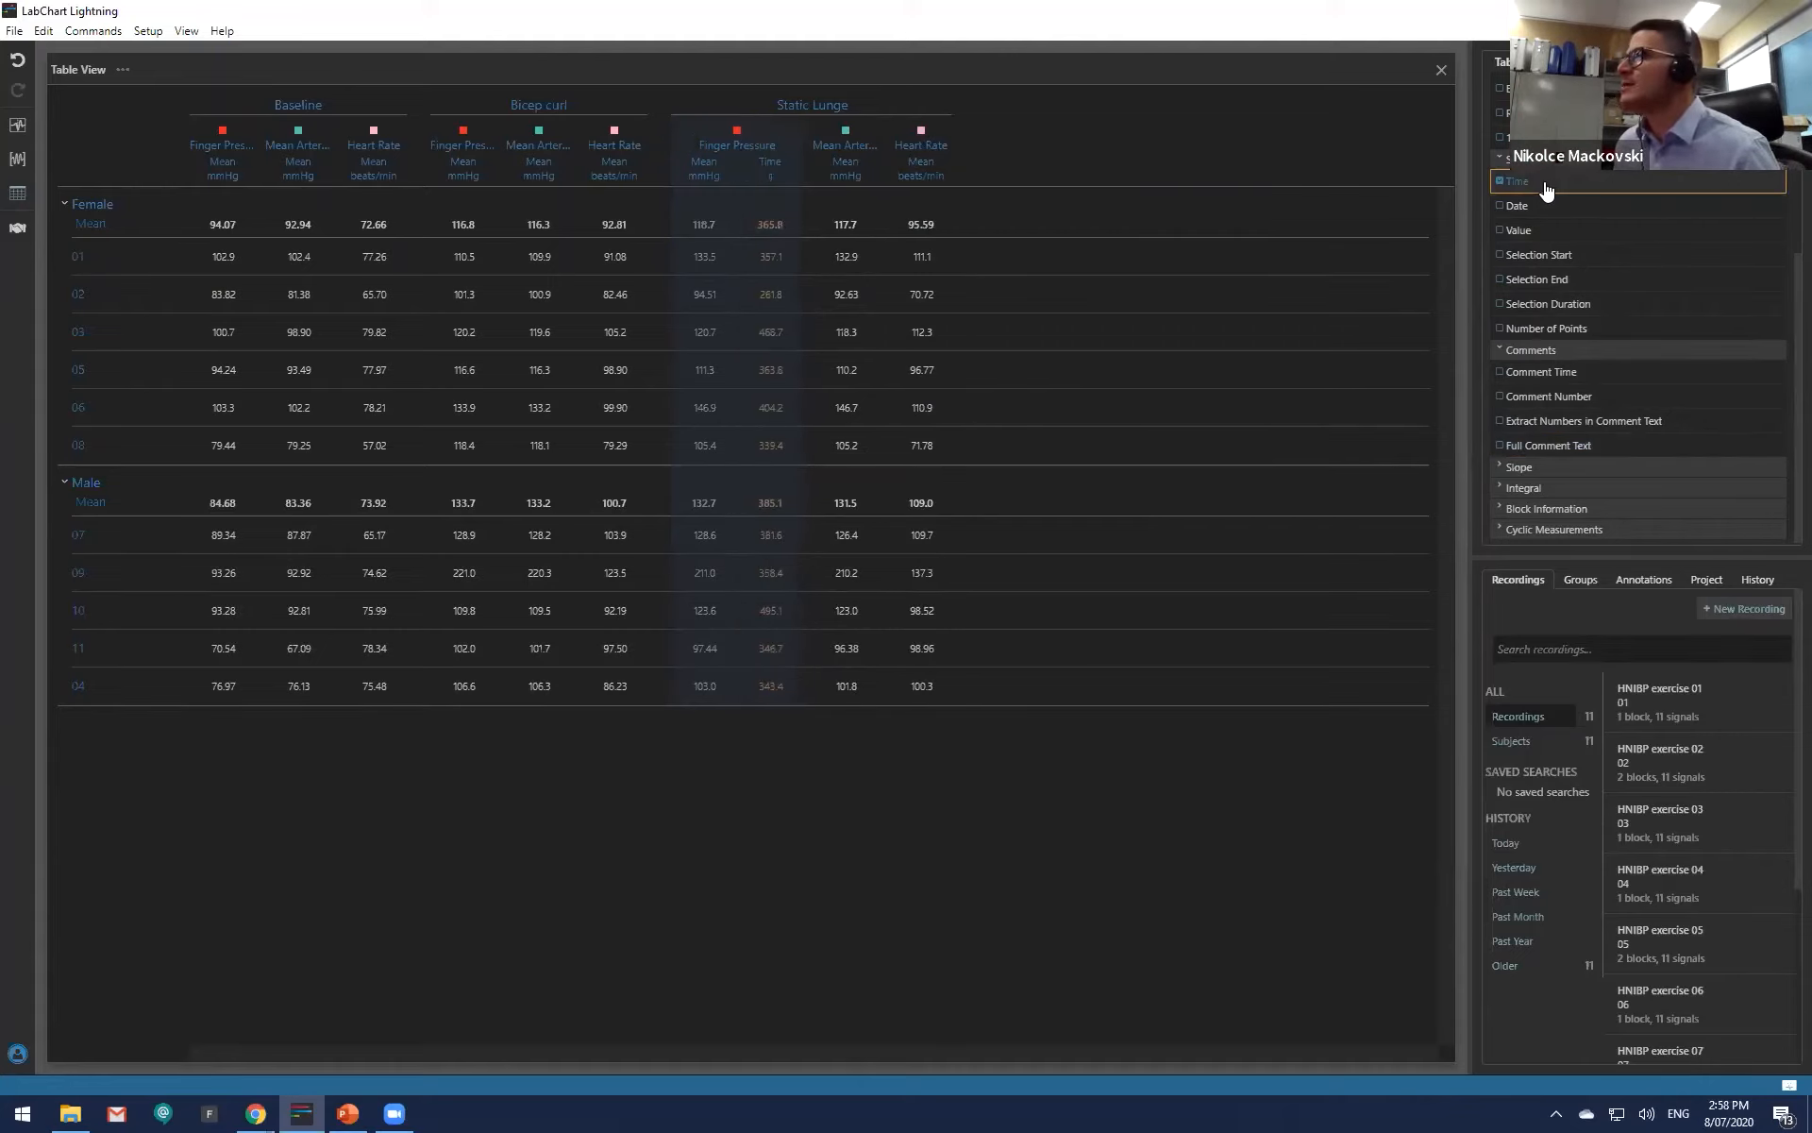
click(1545, 184)
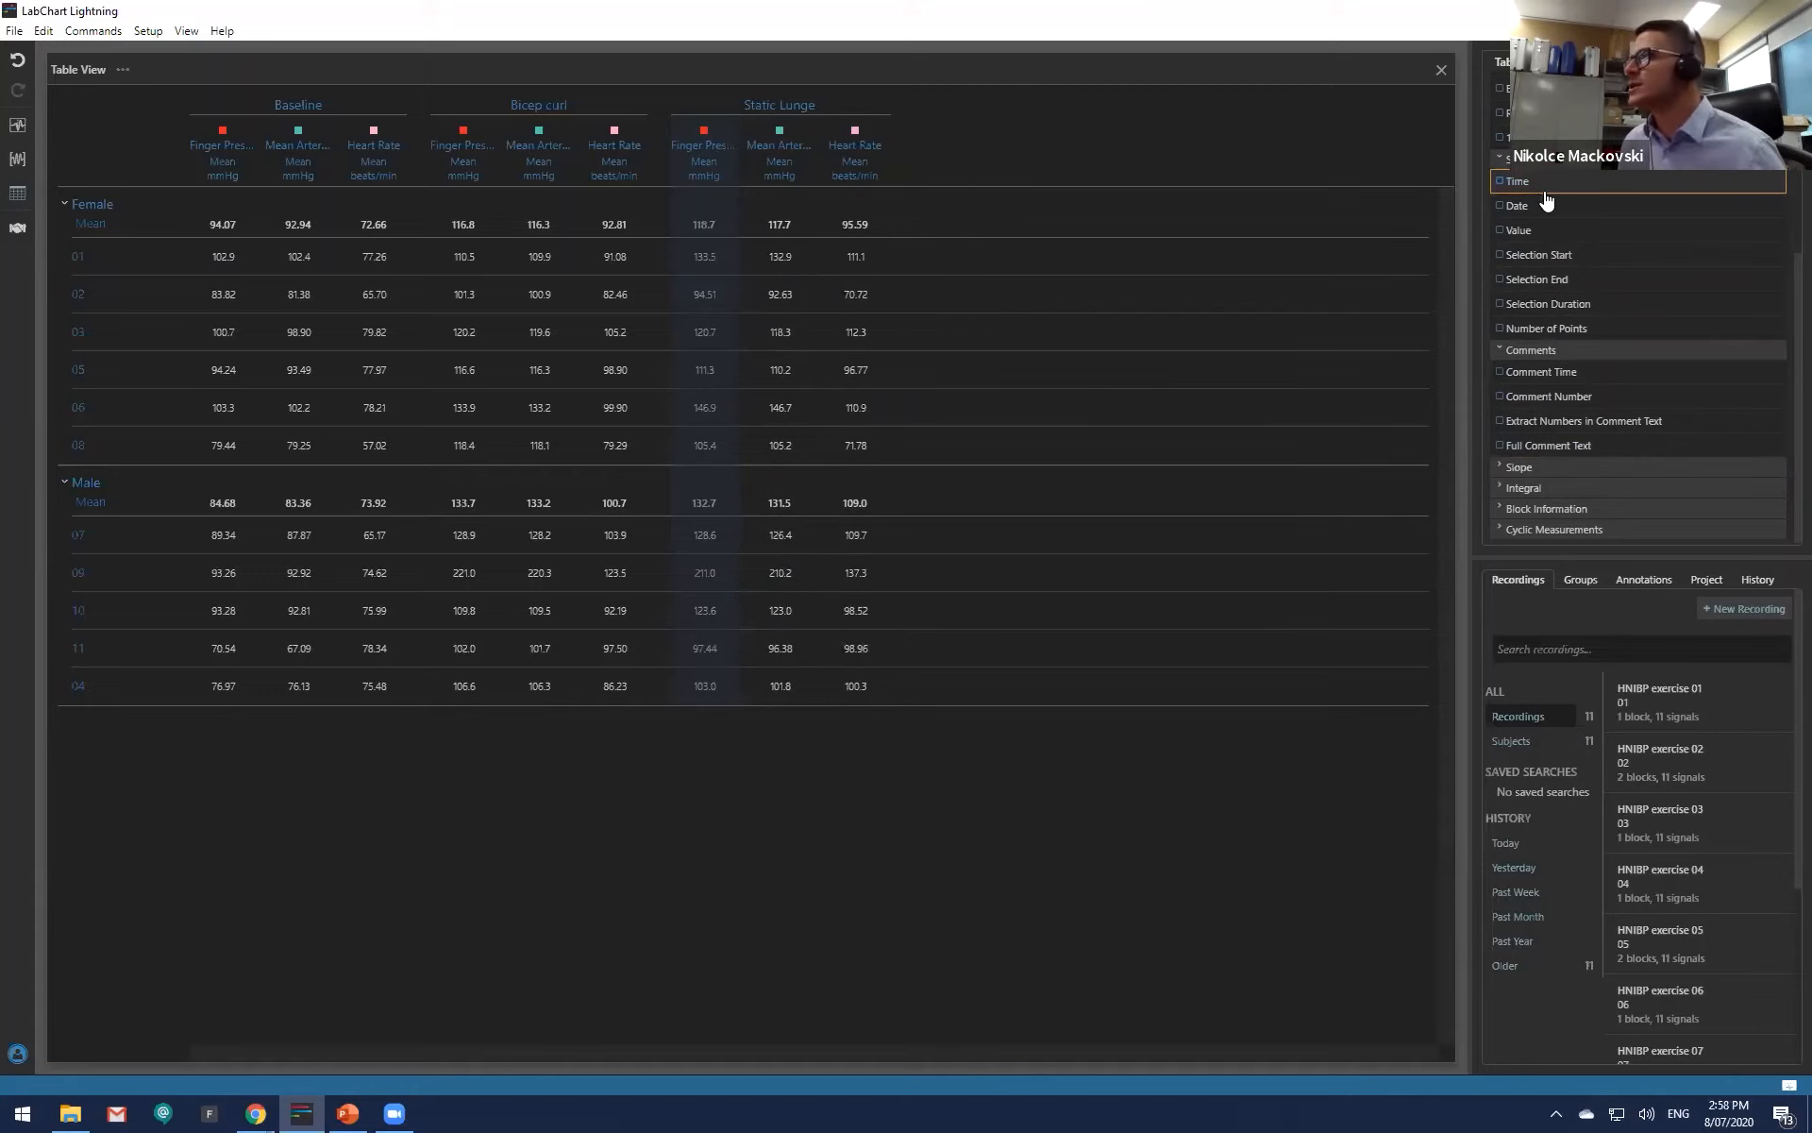
Step: Try the block calculations Sampling Rate, Samples in Block and Block Range for Static Lunge Finger Pressure, removing each again
click(1590, 508)
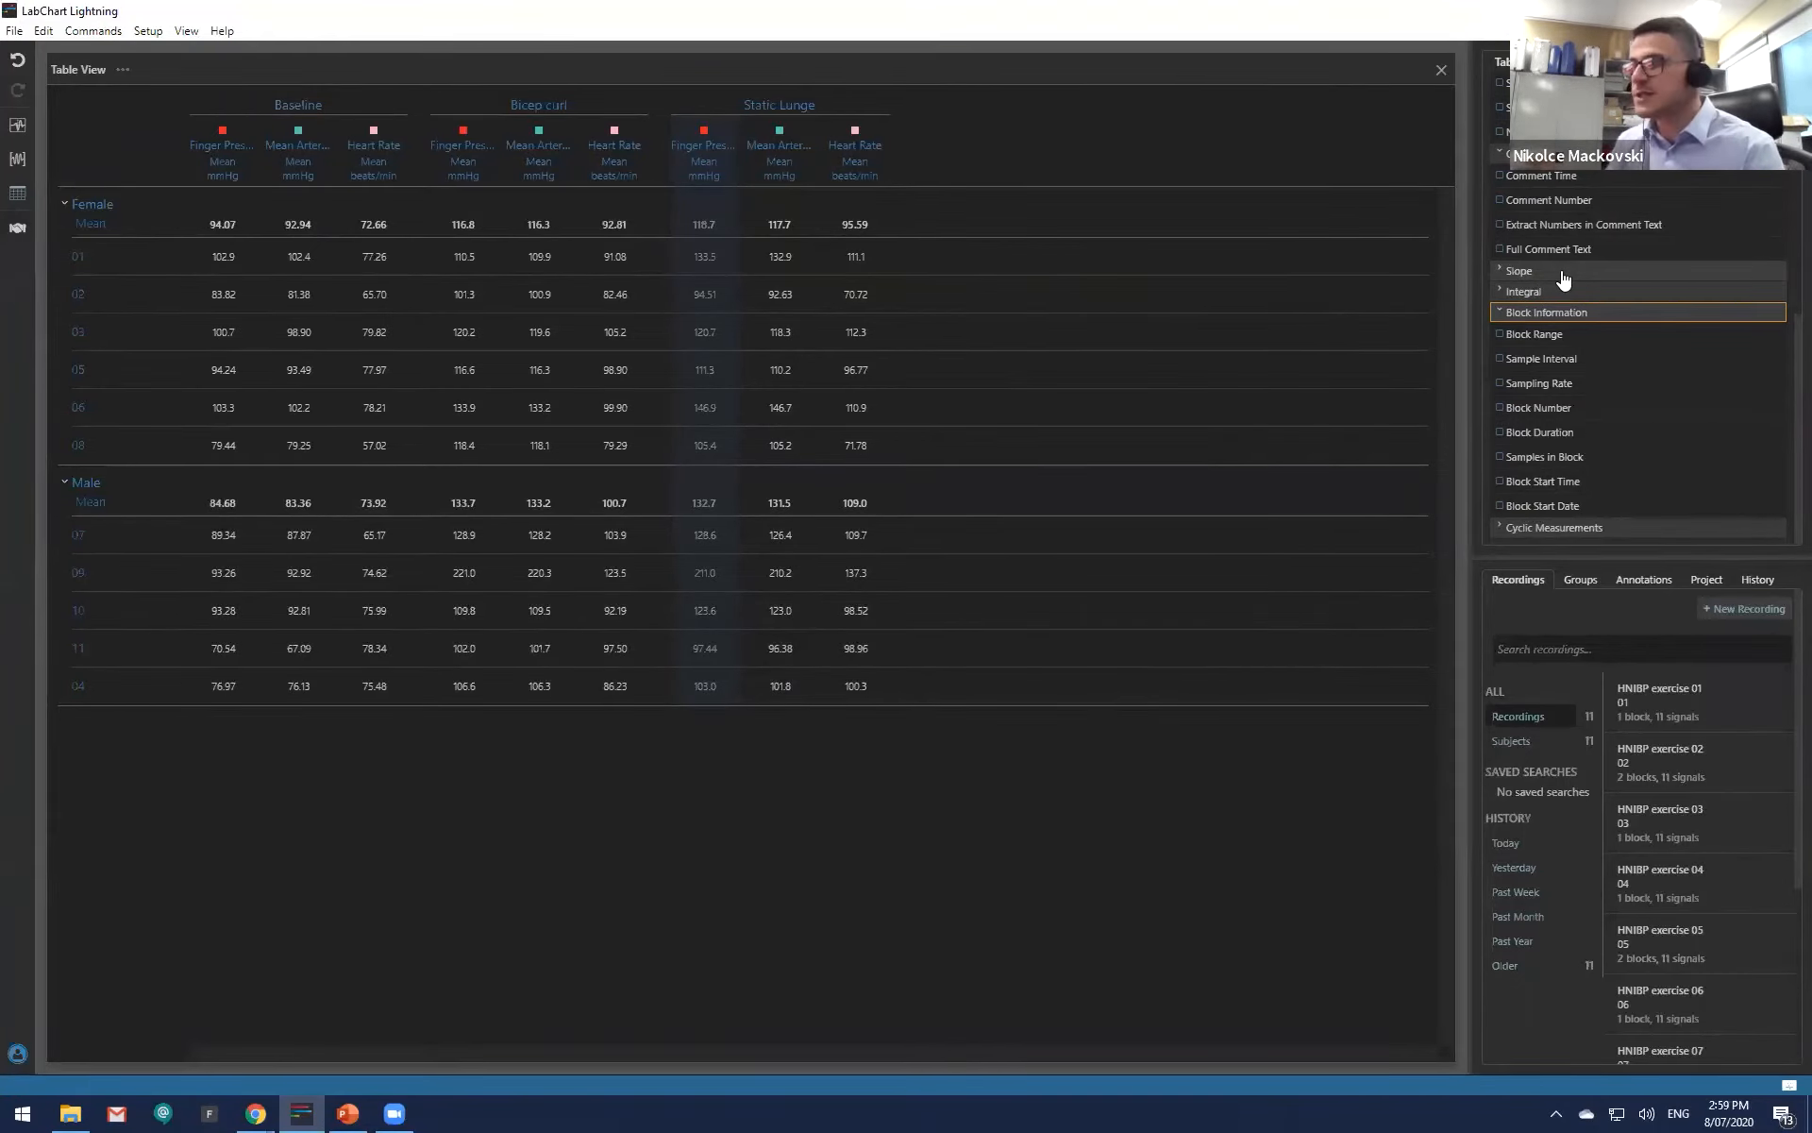
click(1542, 384)
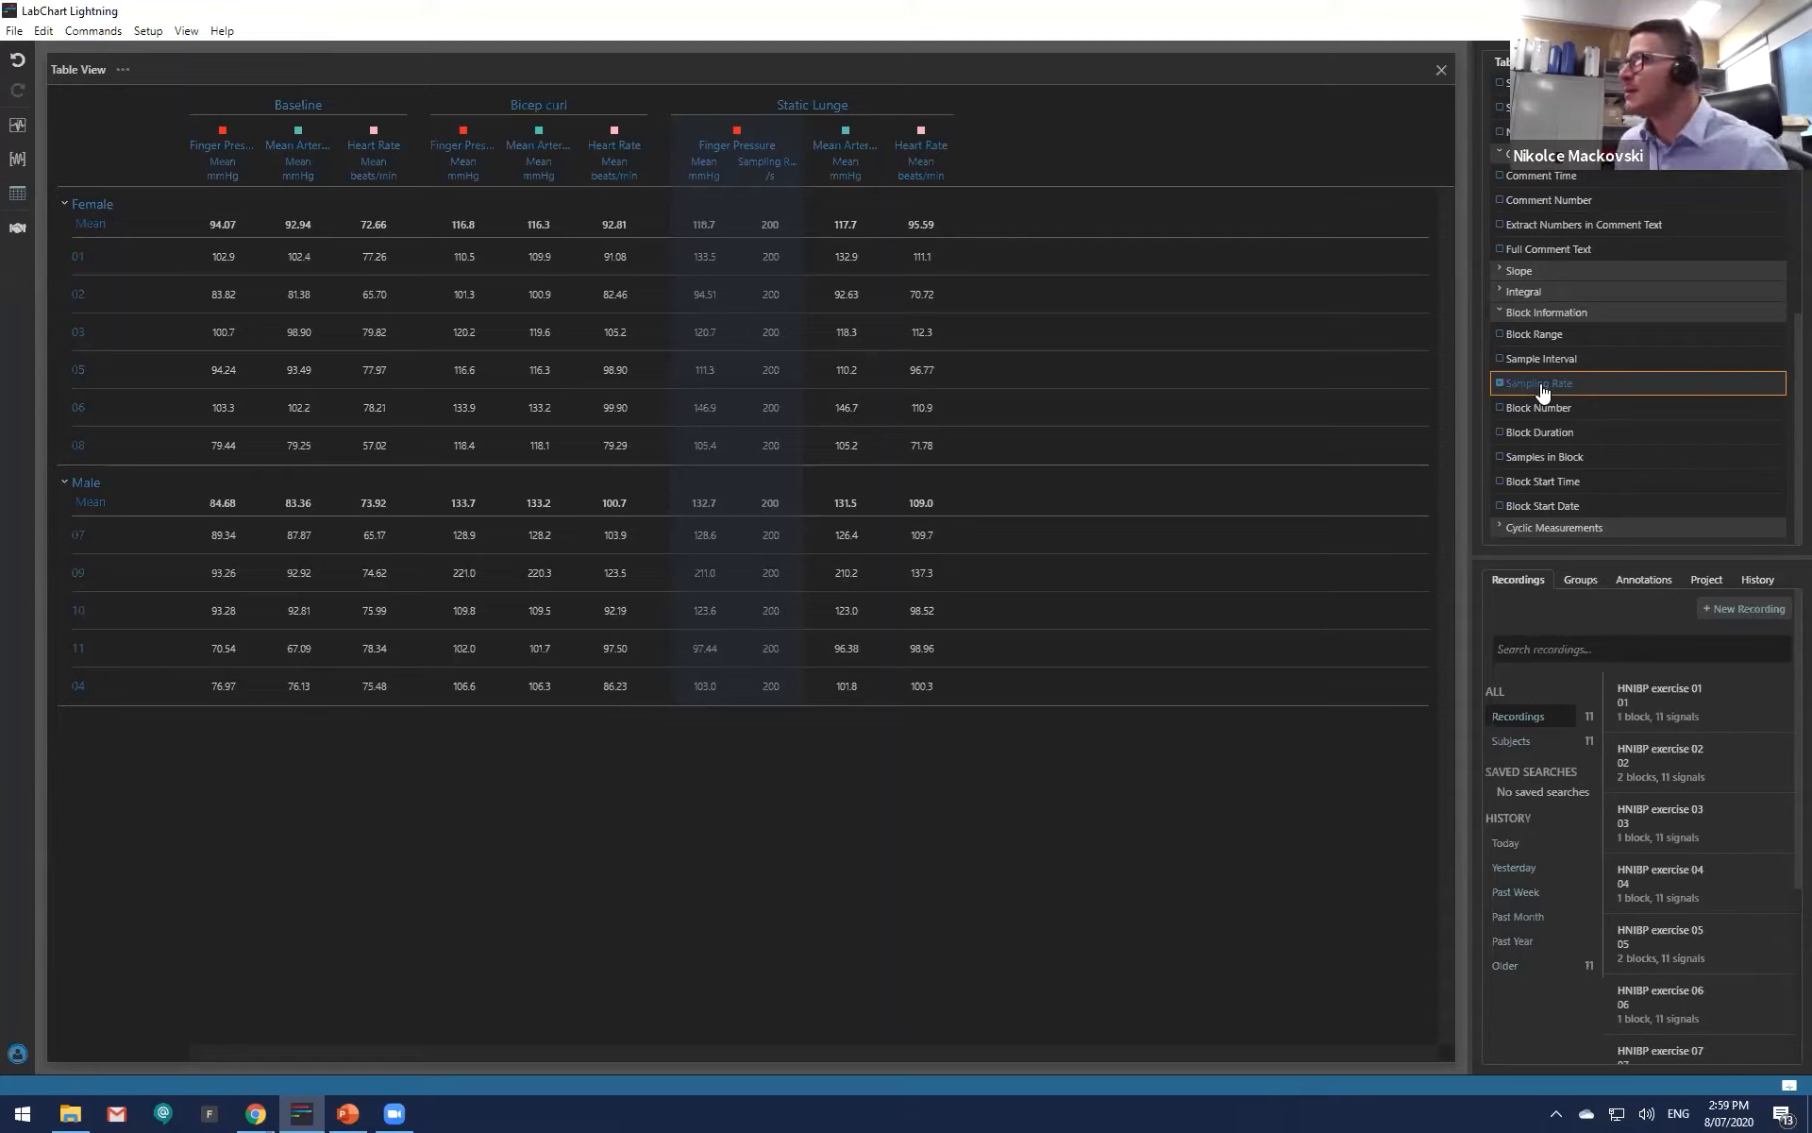
click(1562, 465)
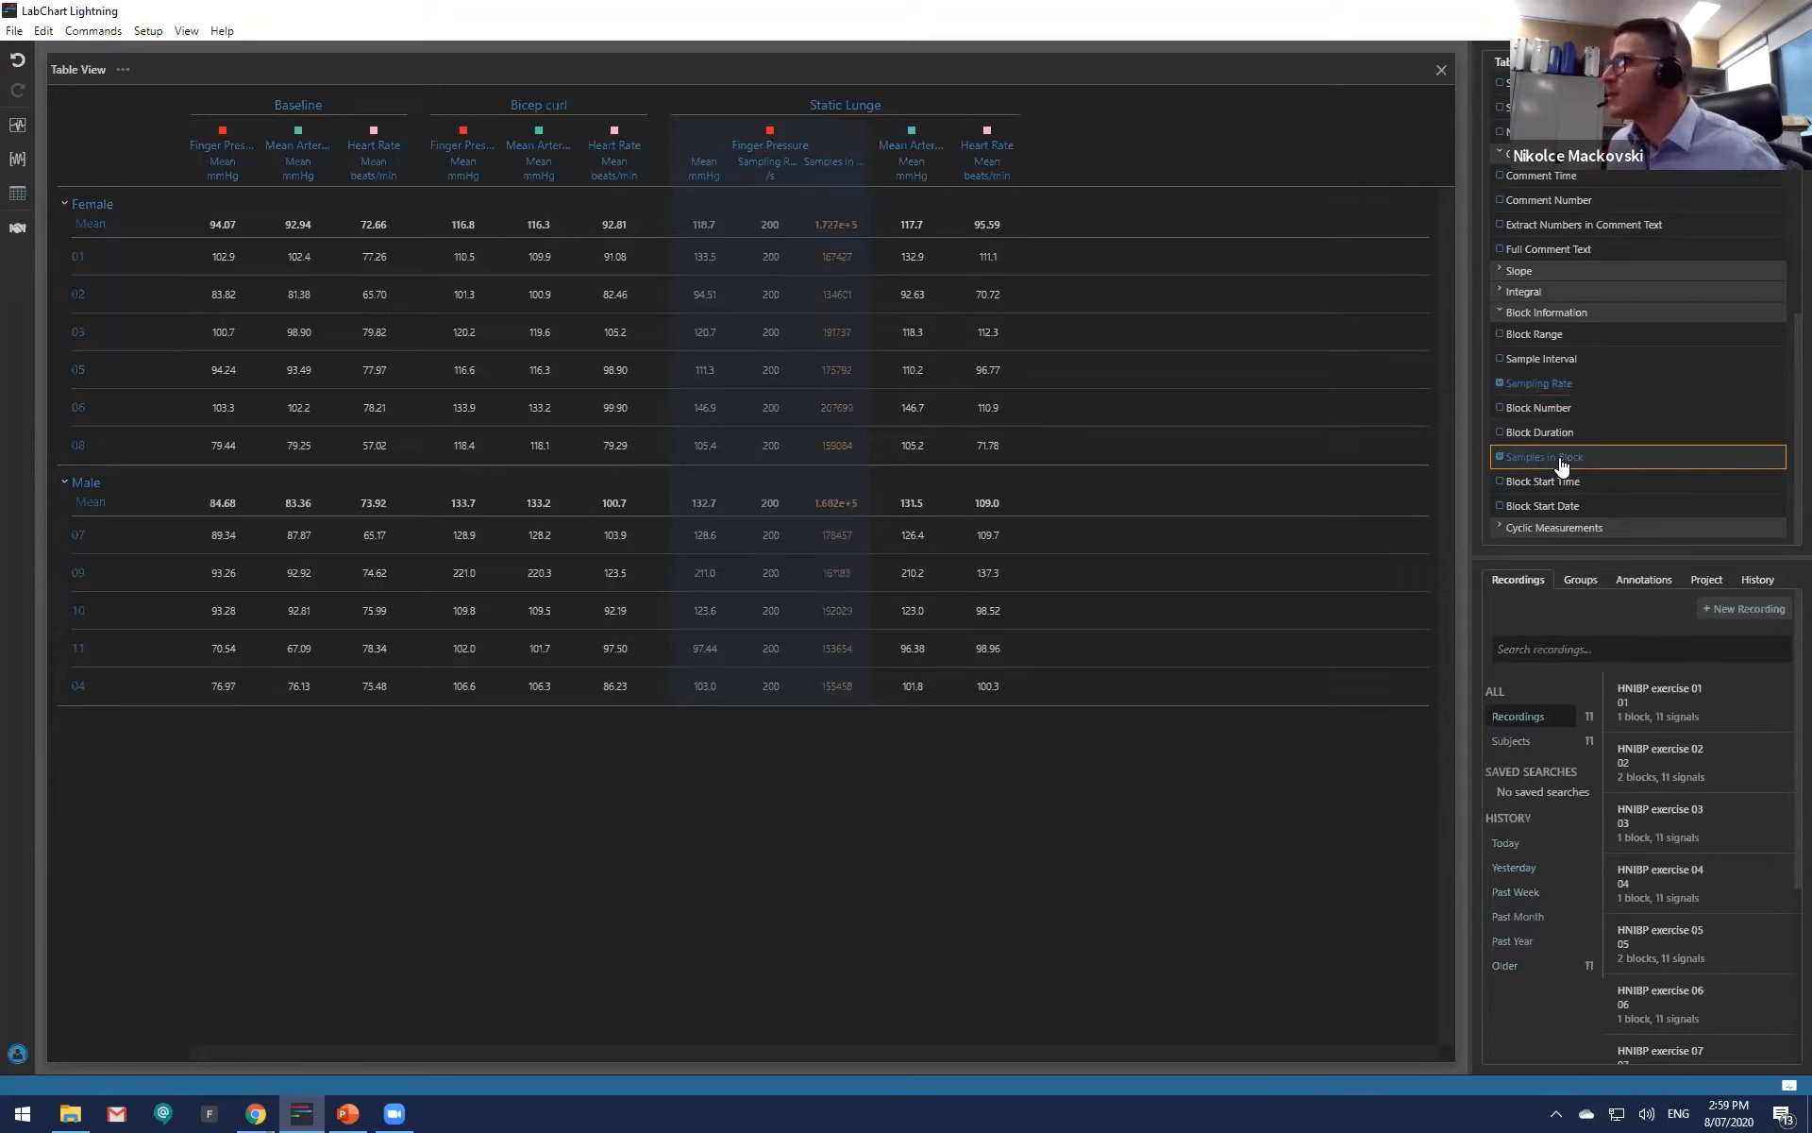
click(1560, 464)
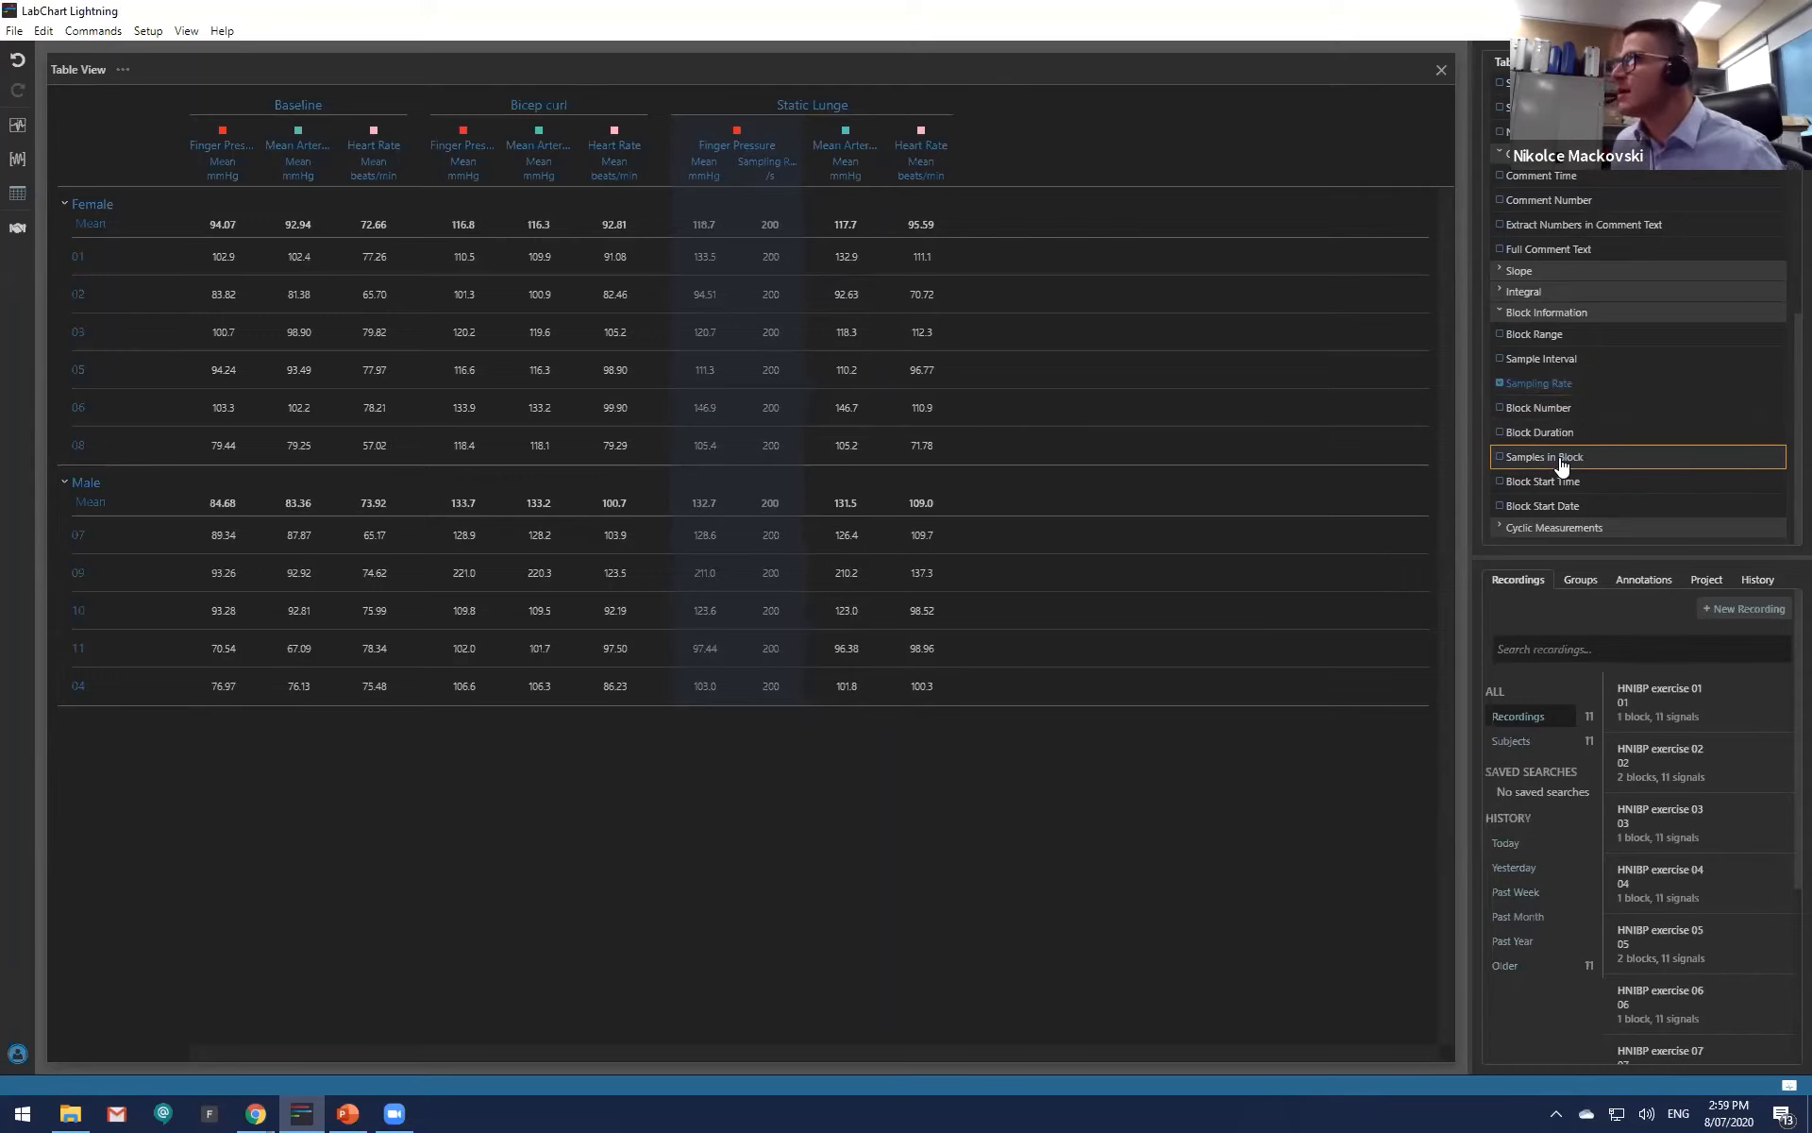
click(1542, 340)
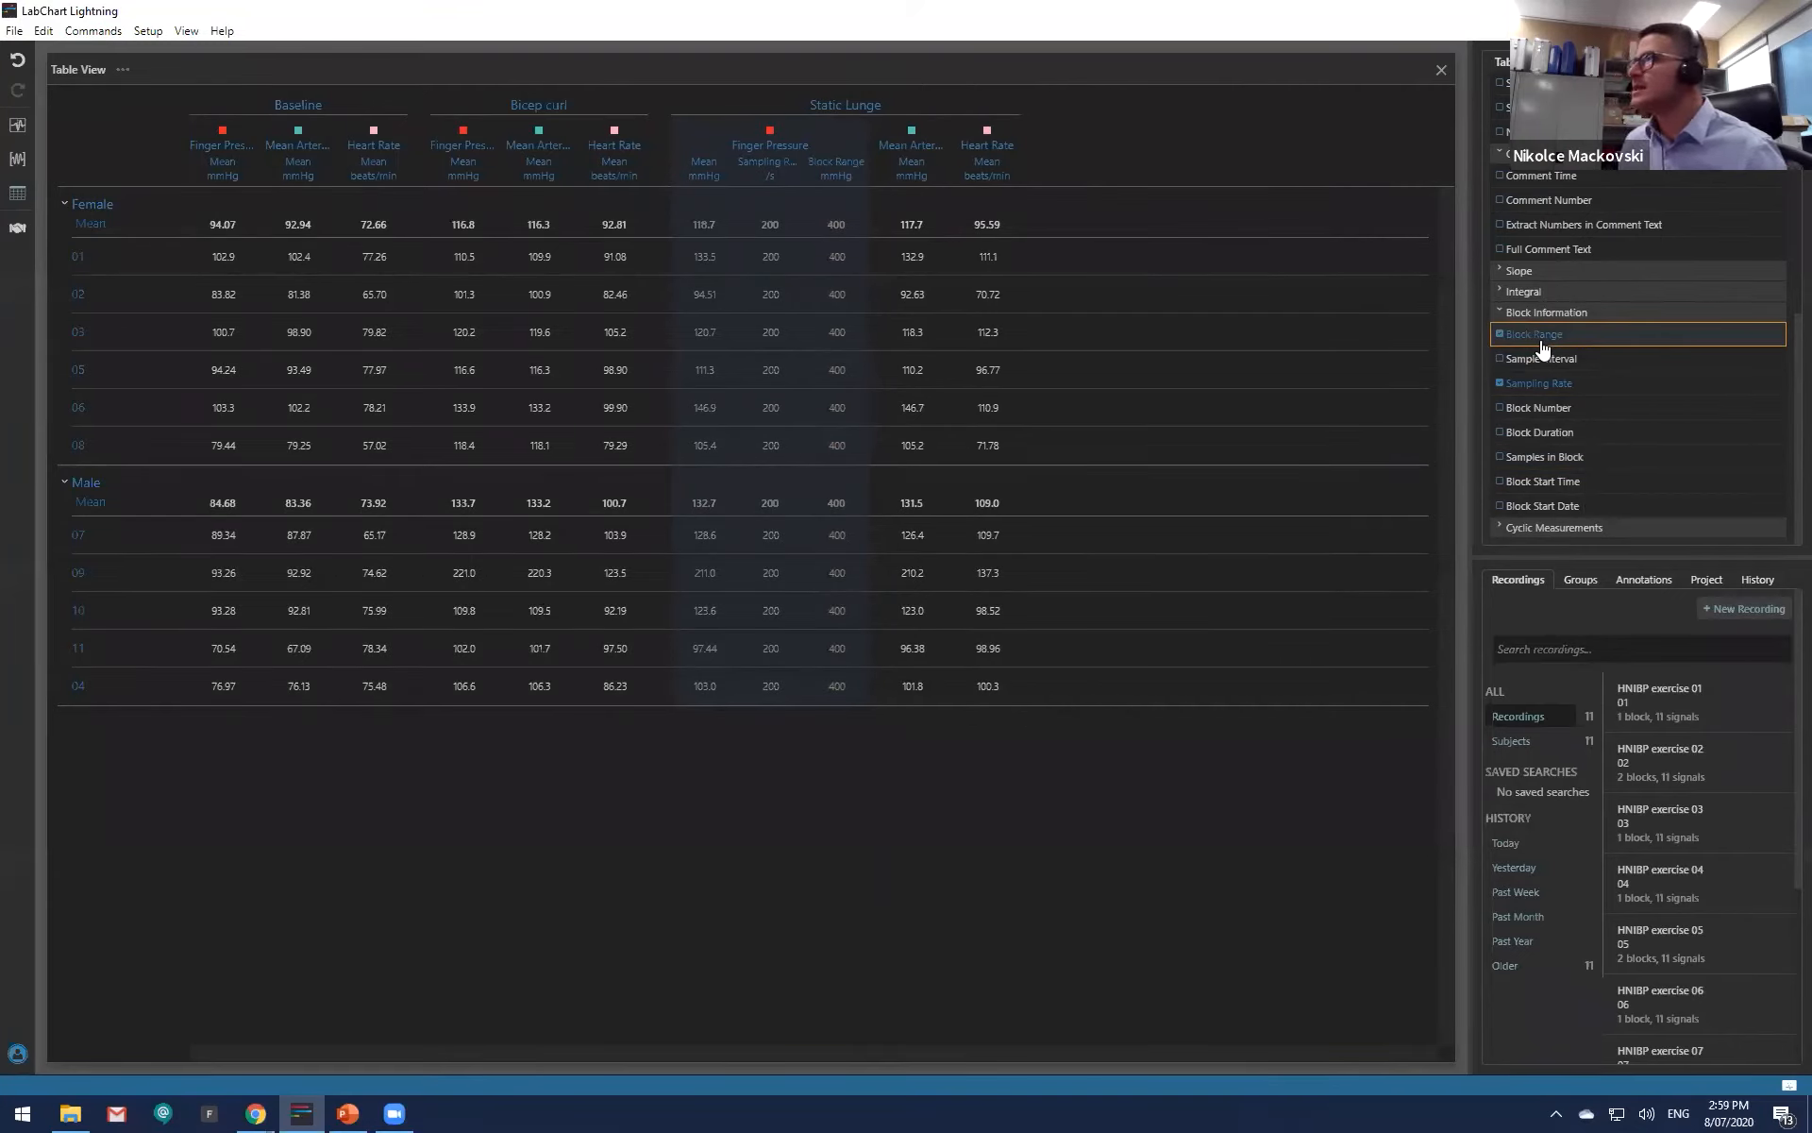
click(1542, 341)
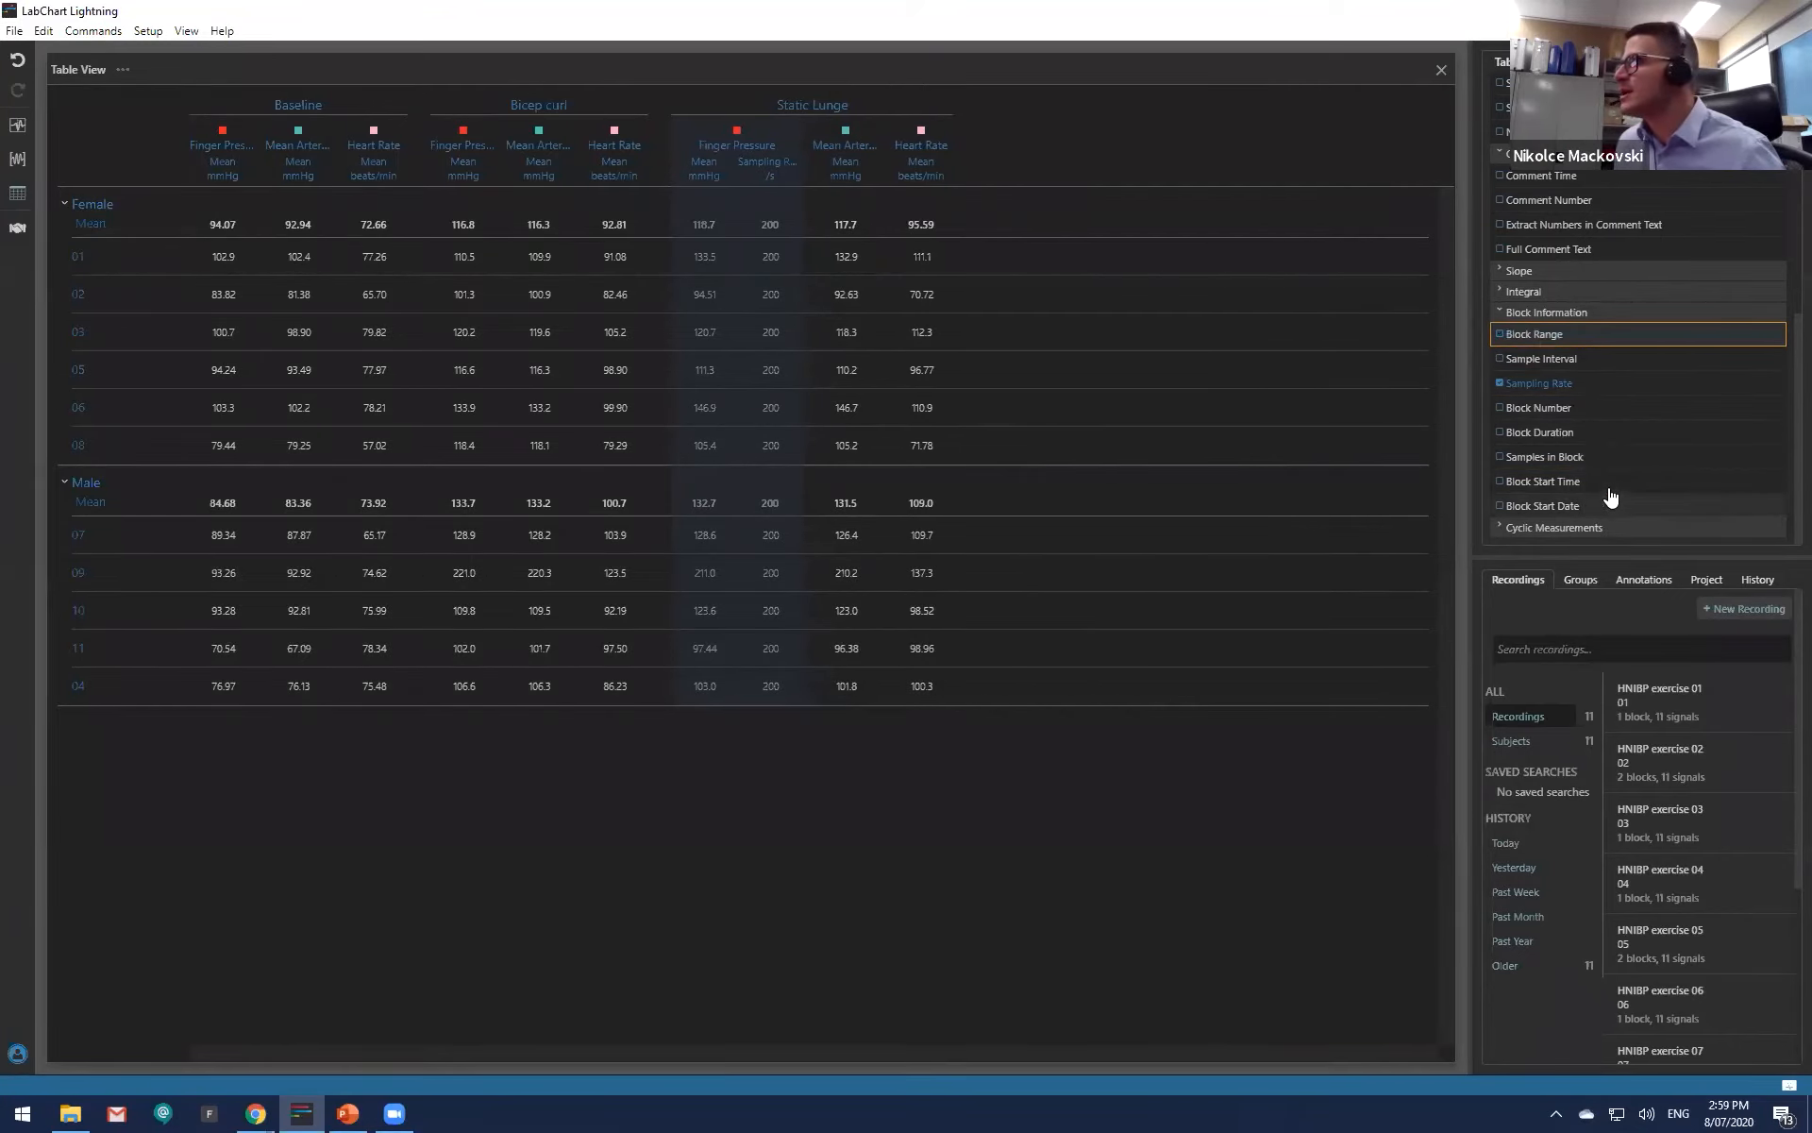
click(1564, 385)
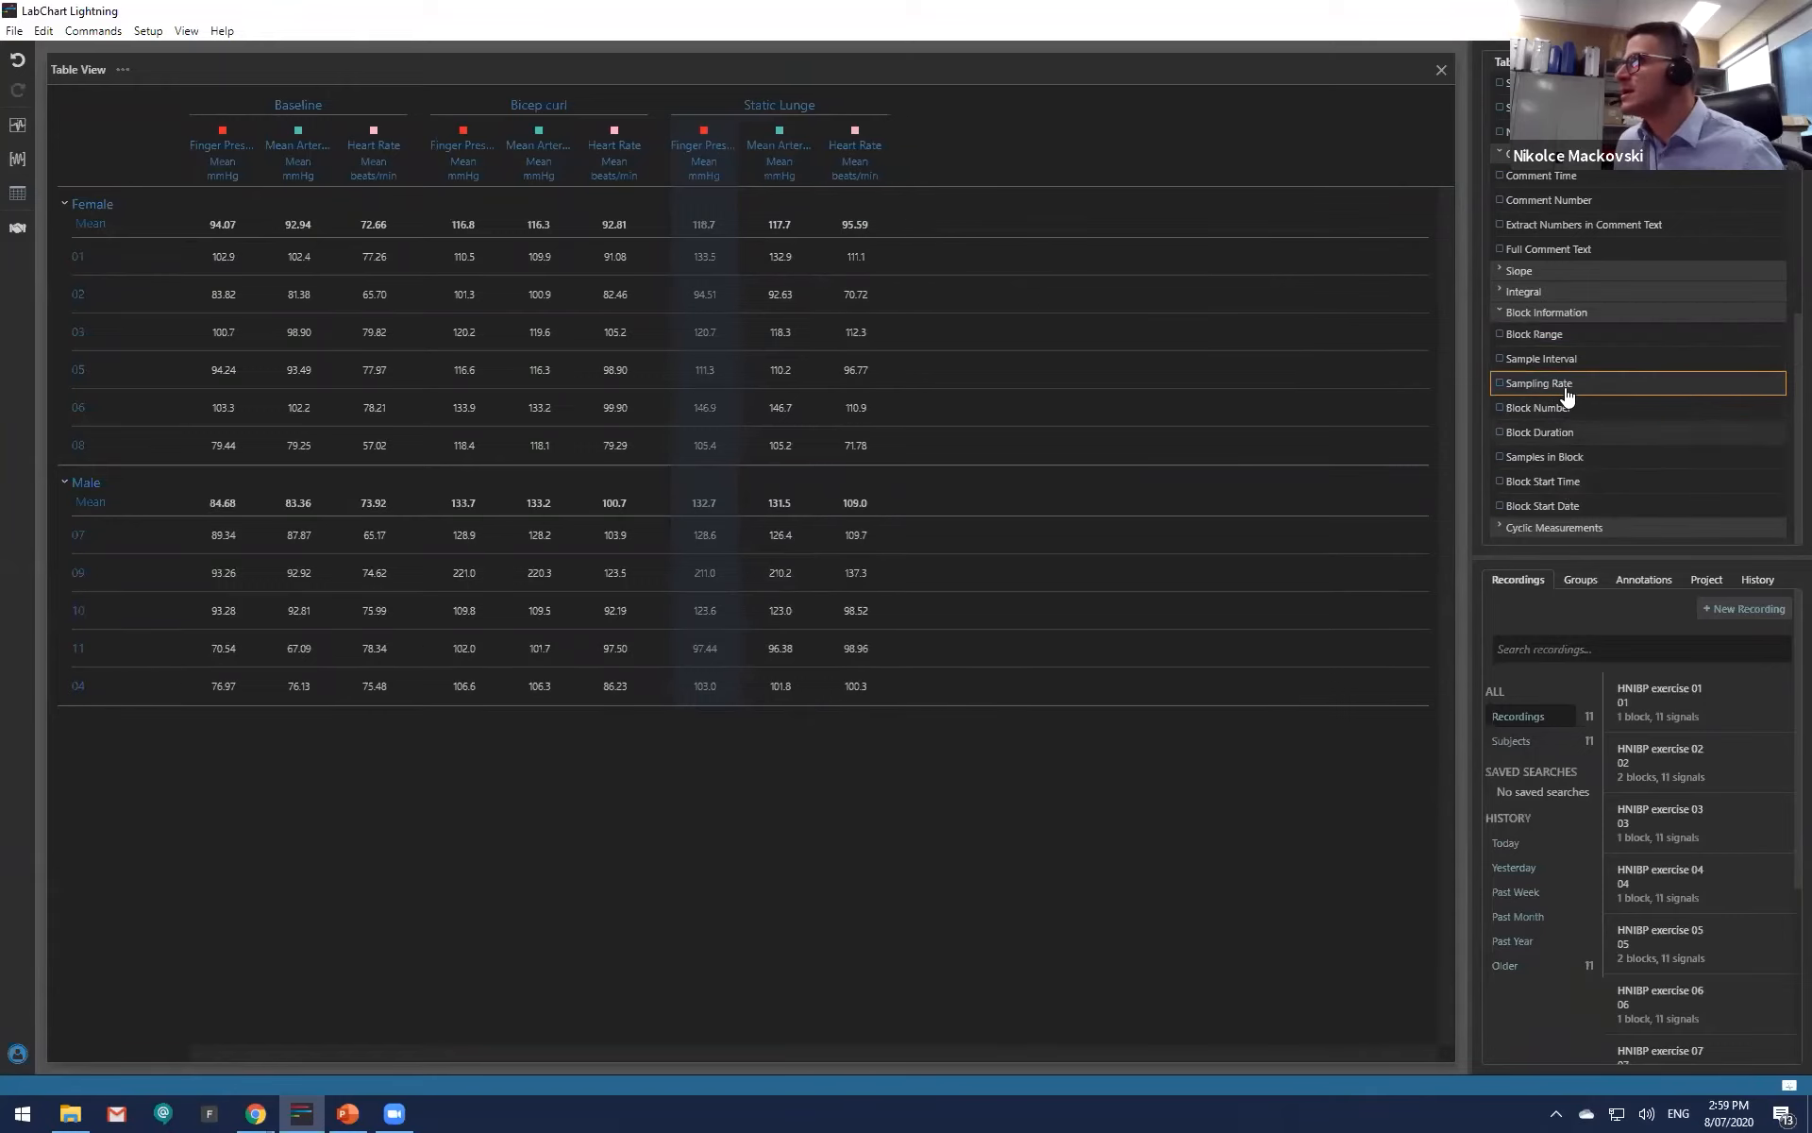
Step: Add Average Cyclic Rate, Maximum, Minimum, Minimum Derivative and Average 1/3 Max + 2/3 Min to the Static Lunge Finger Pressure column
click(1612, 528)
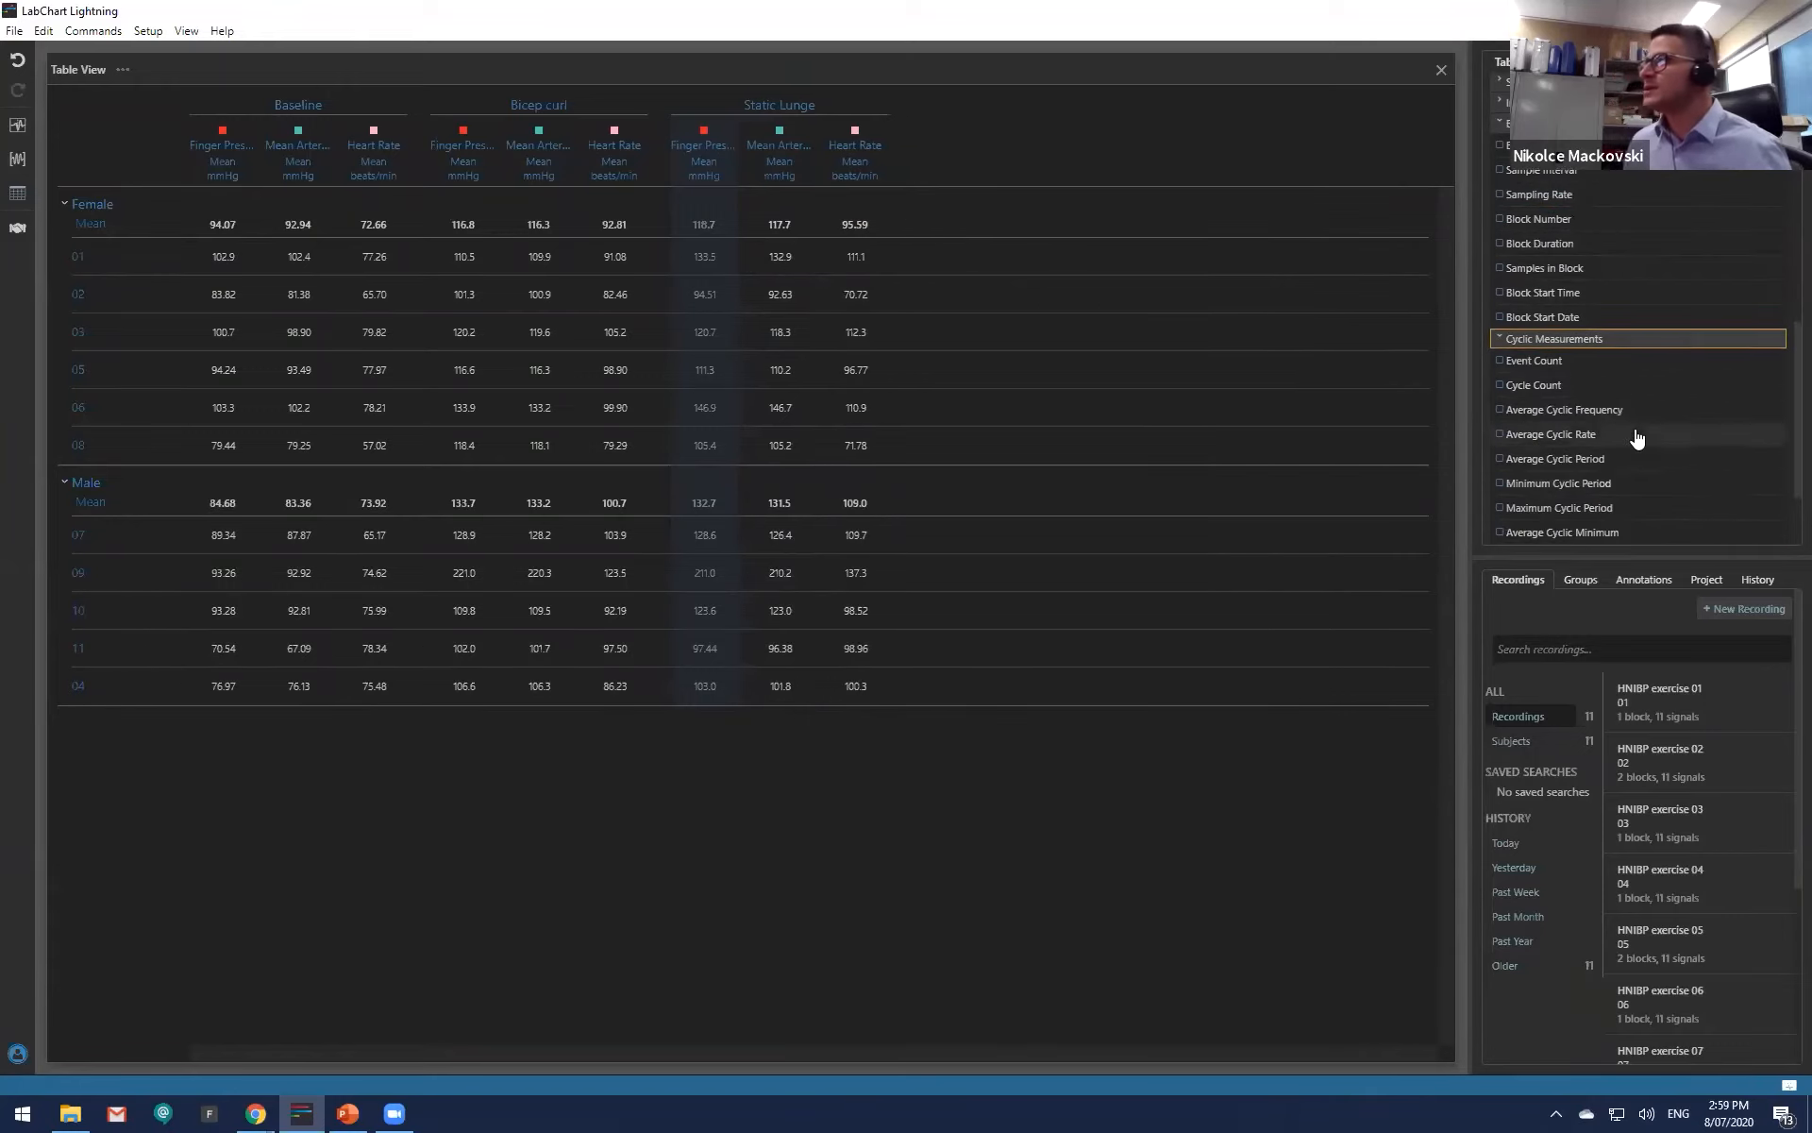
scroll(1636, 438, down, 2)
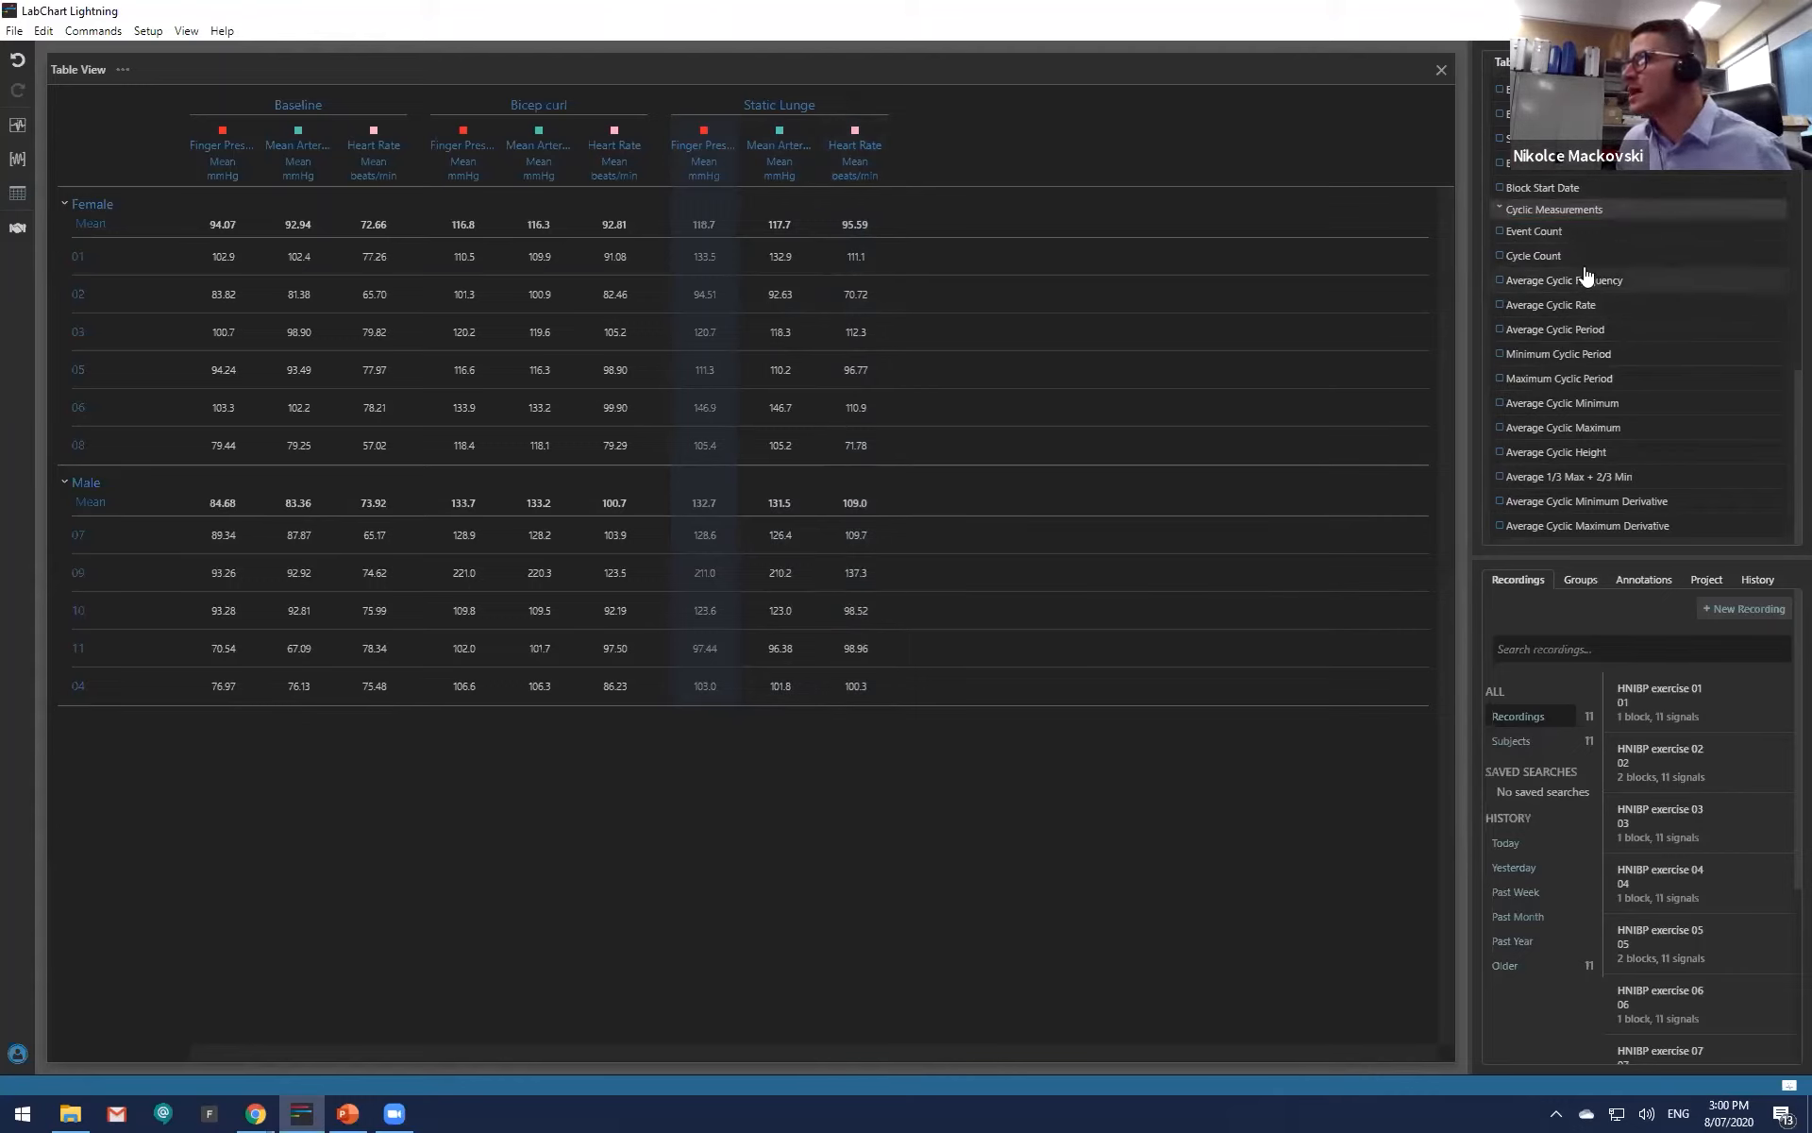
click(1586, 311)
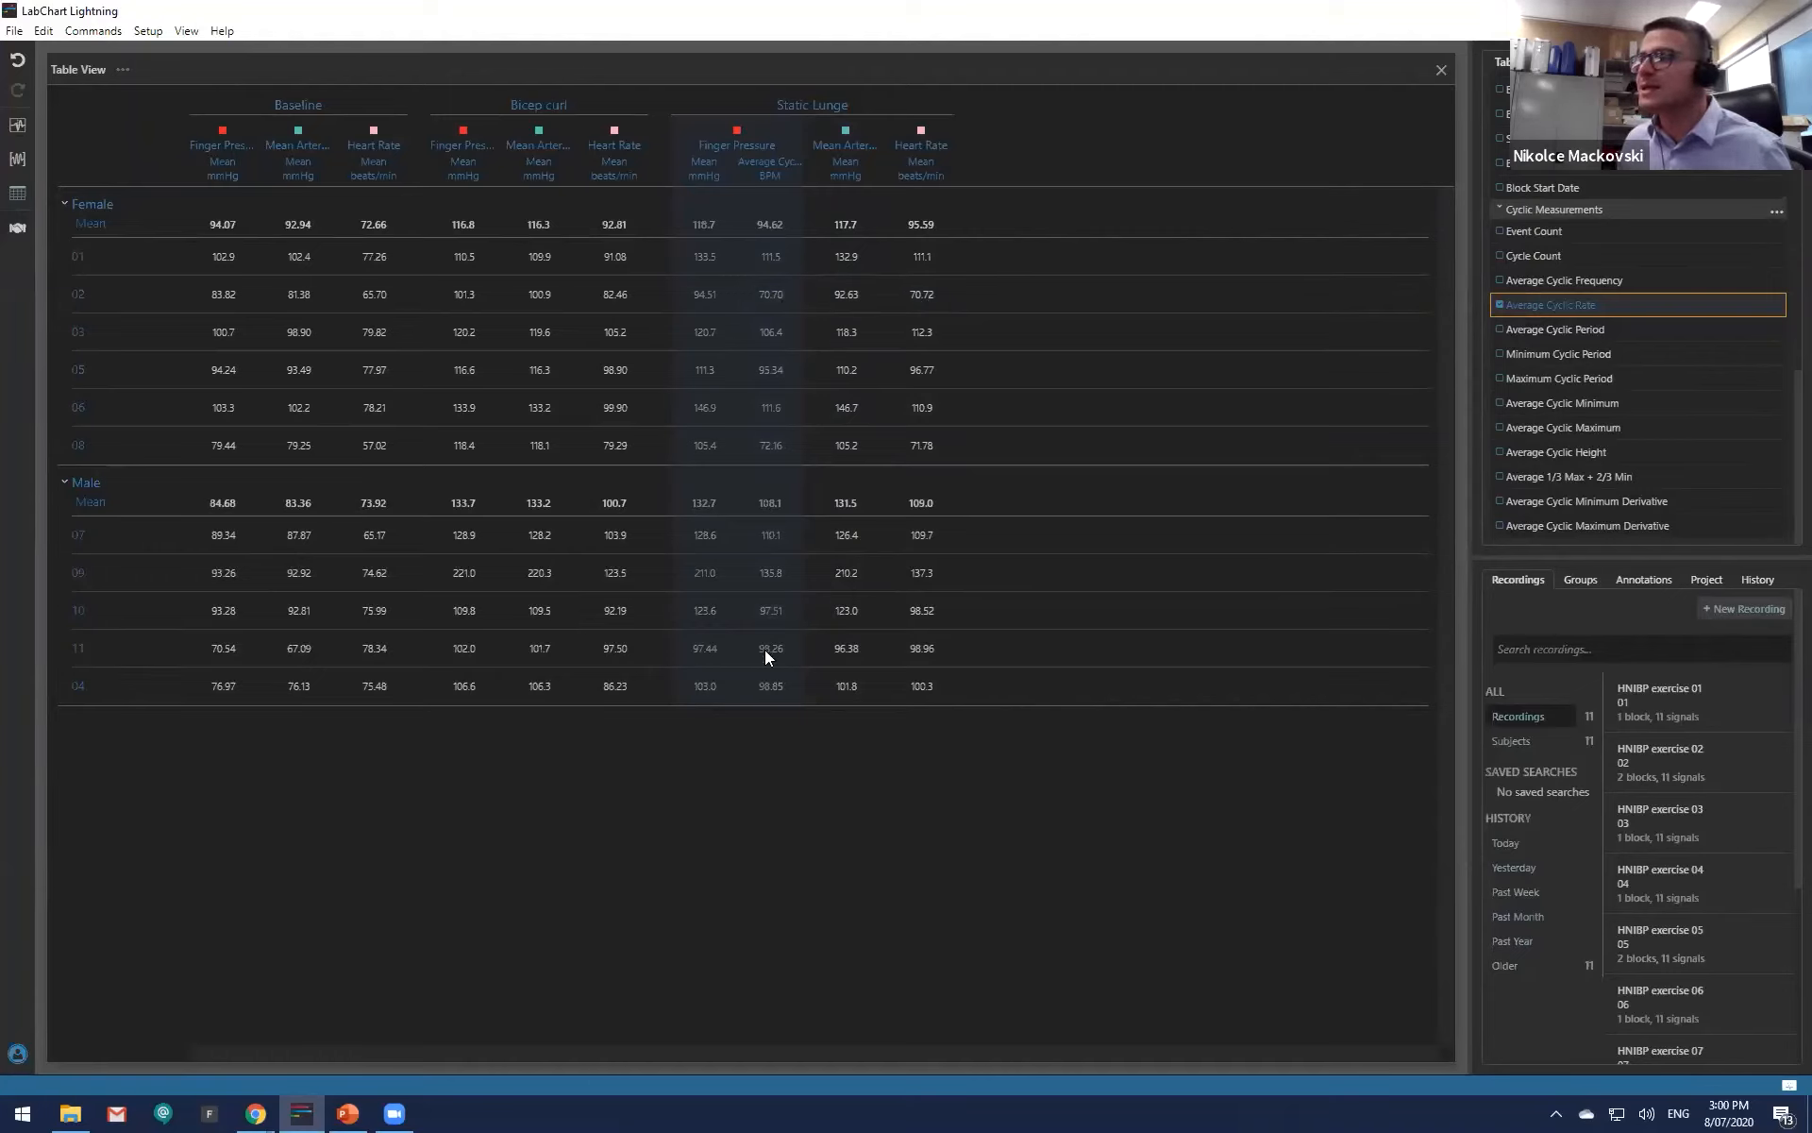
click(1562, 428)
click(1562, 407)
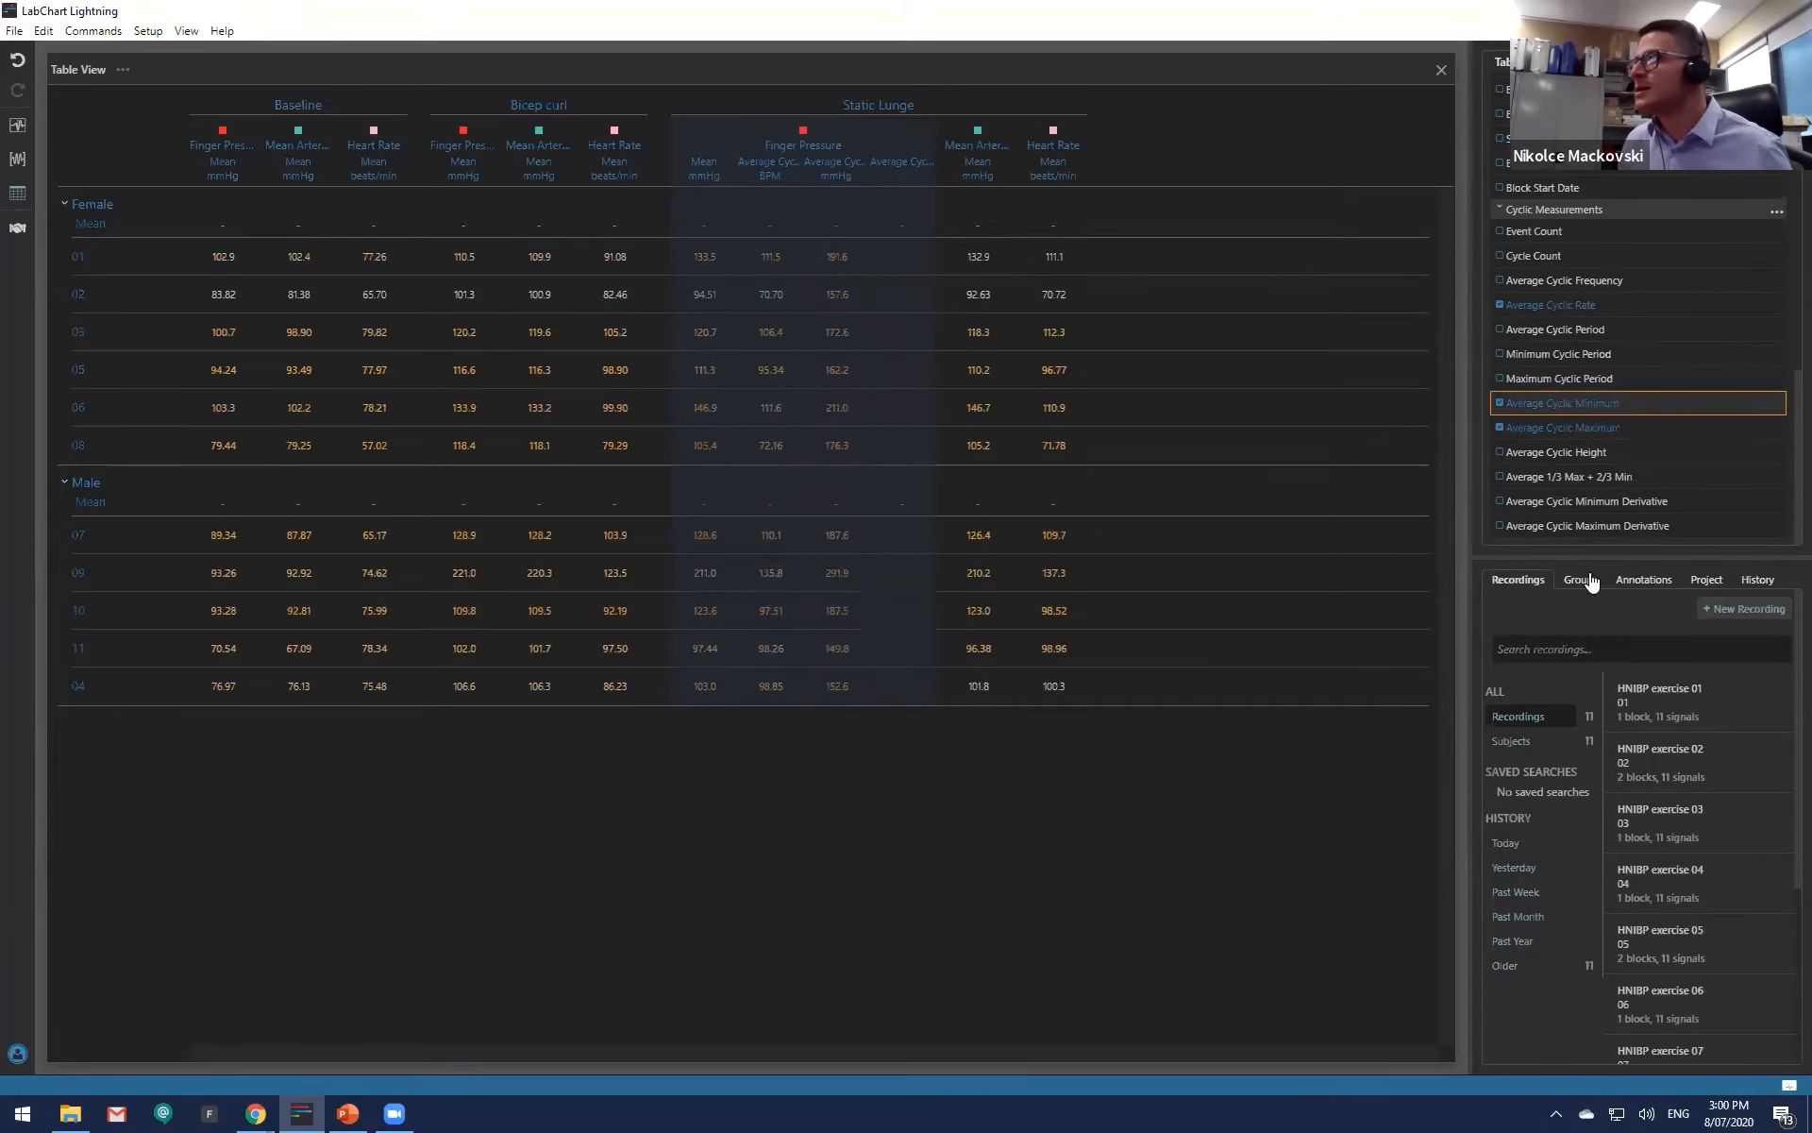
click(1572, 502)
click(1566, 478)
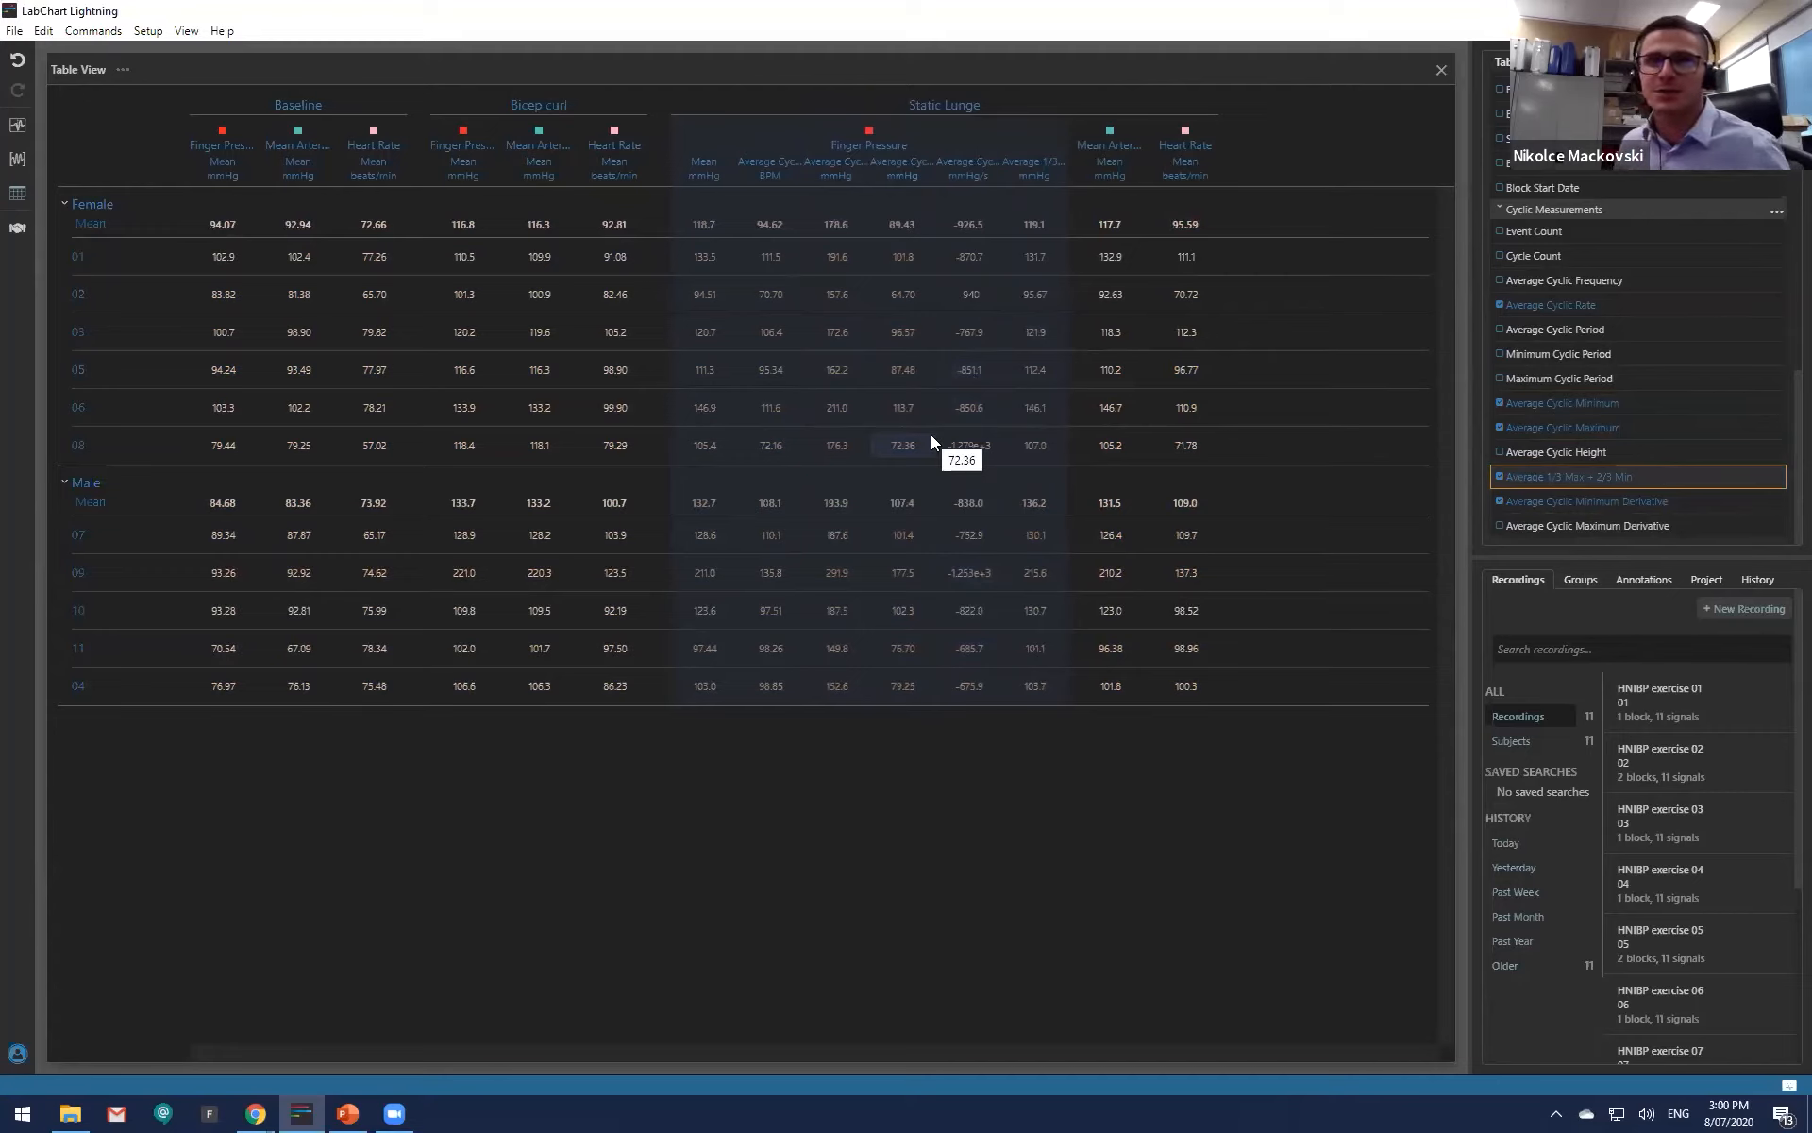
click(891, 804)
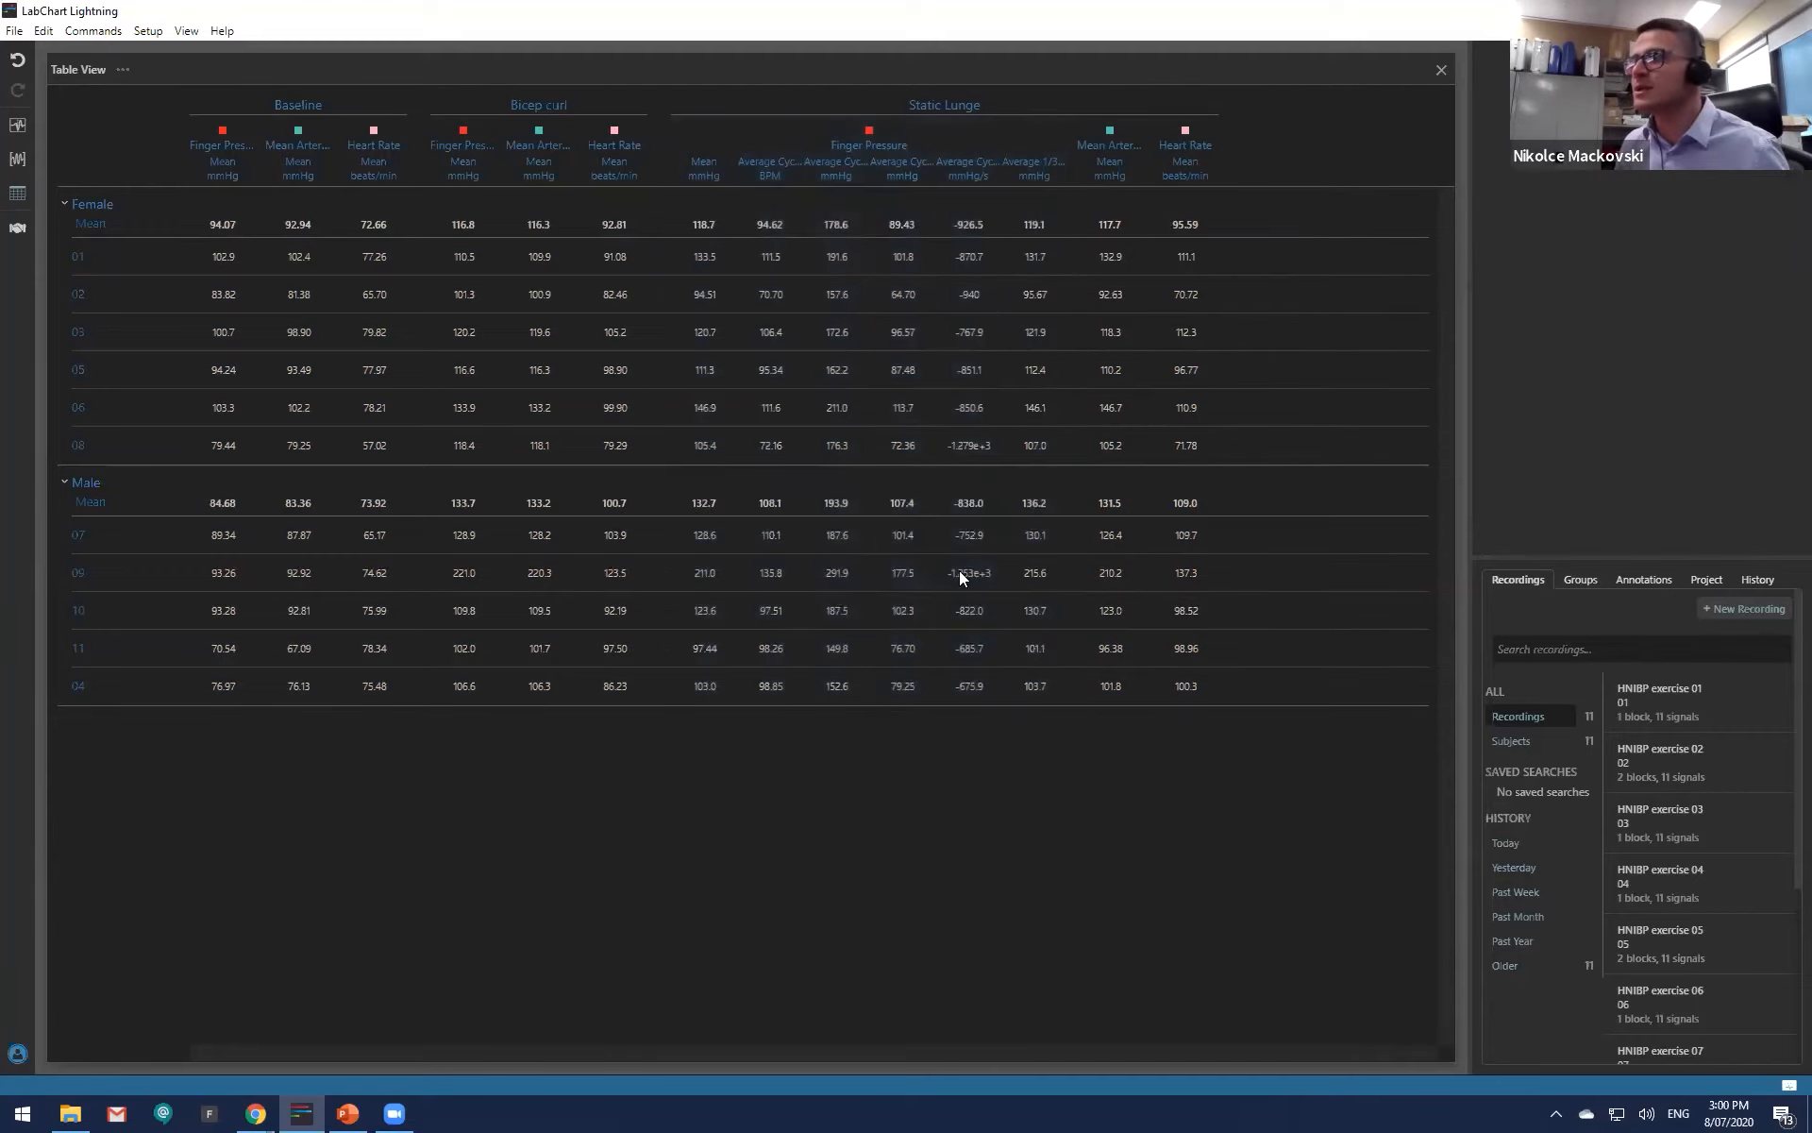
Step: Remove all cyclic measurements from Static Lunge Finger Pressure, keeping only Mean, and collapse the expanded calculation categories
click(124, 69)
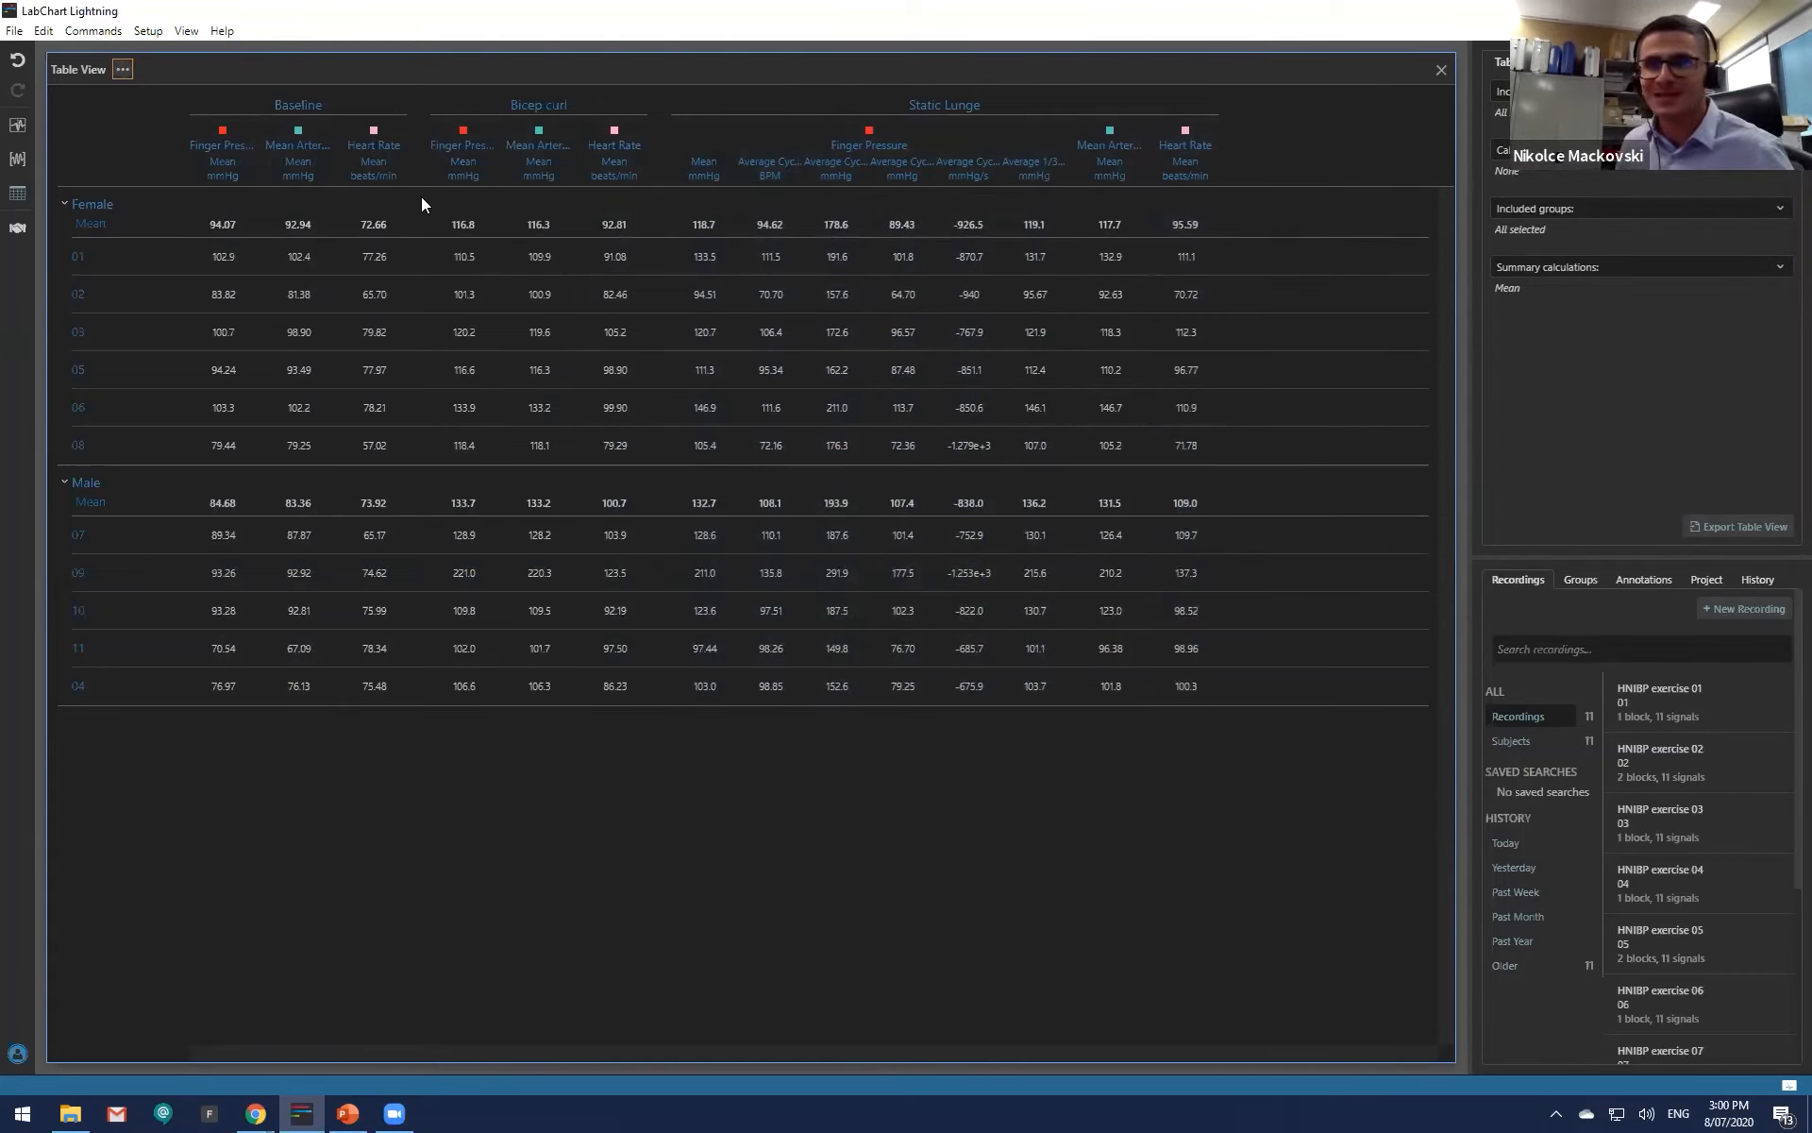
click(961, 182)
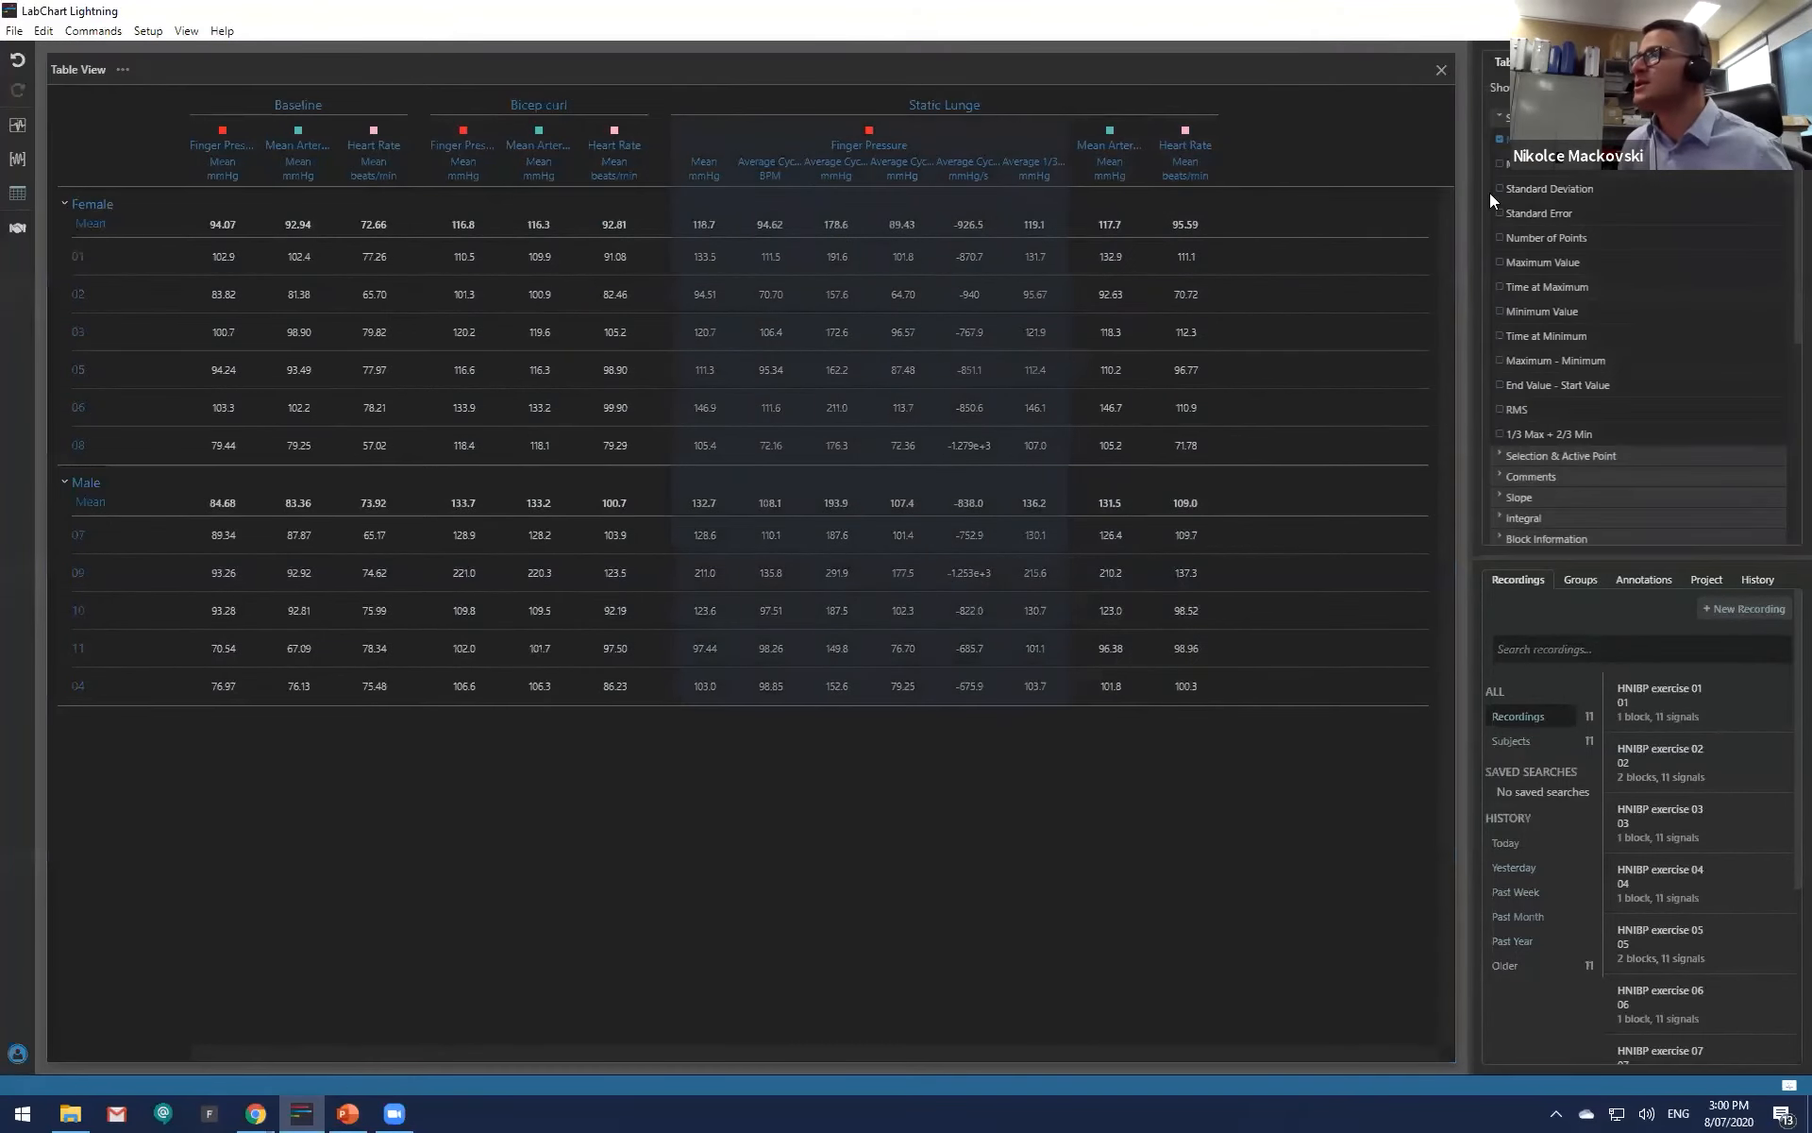
scroll(1567, 510, down, 3)
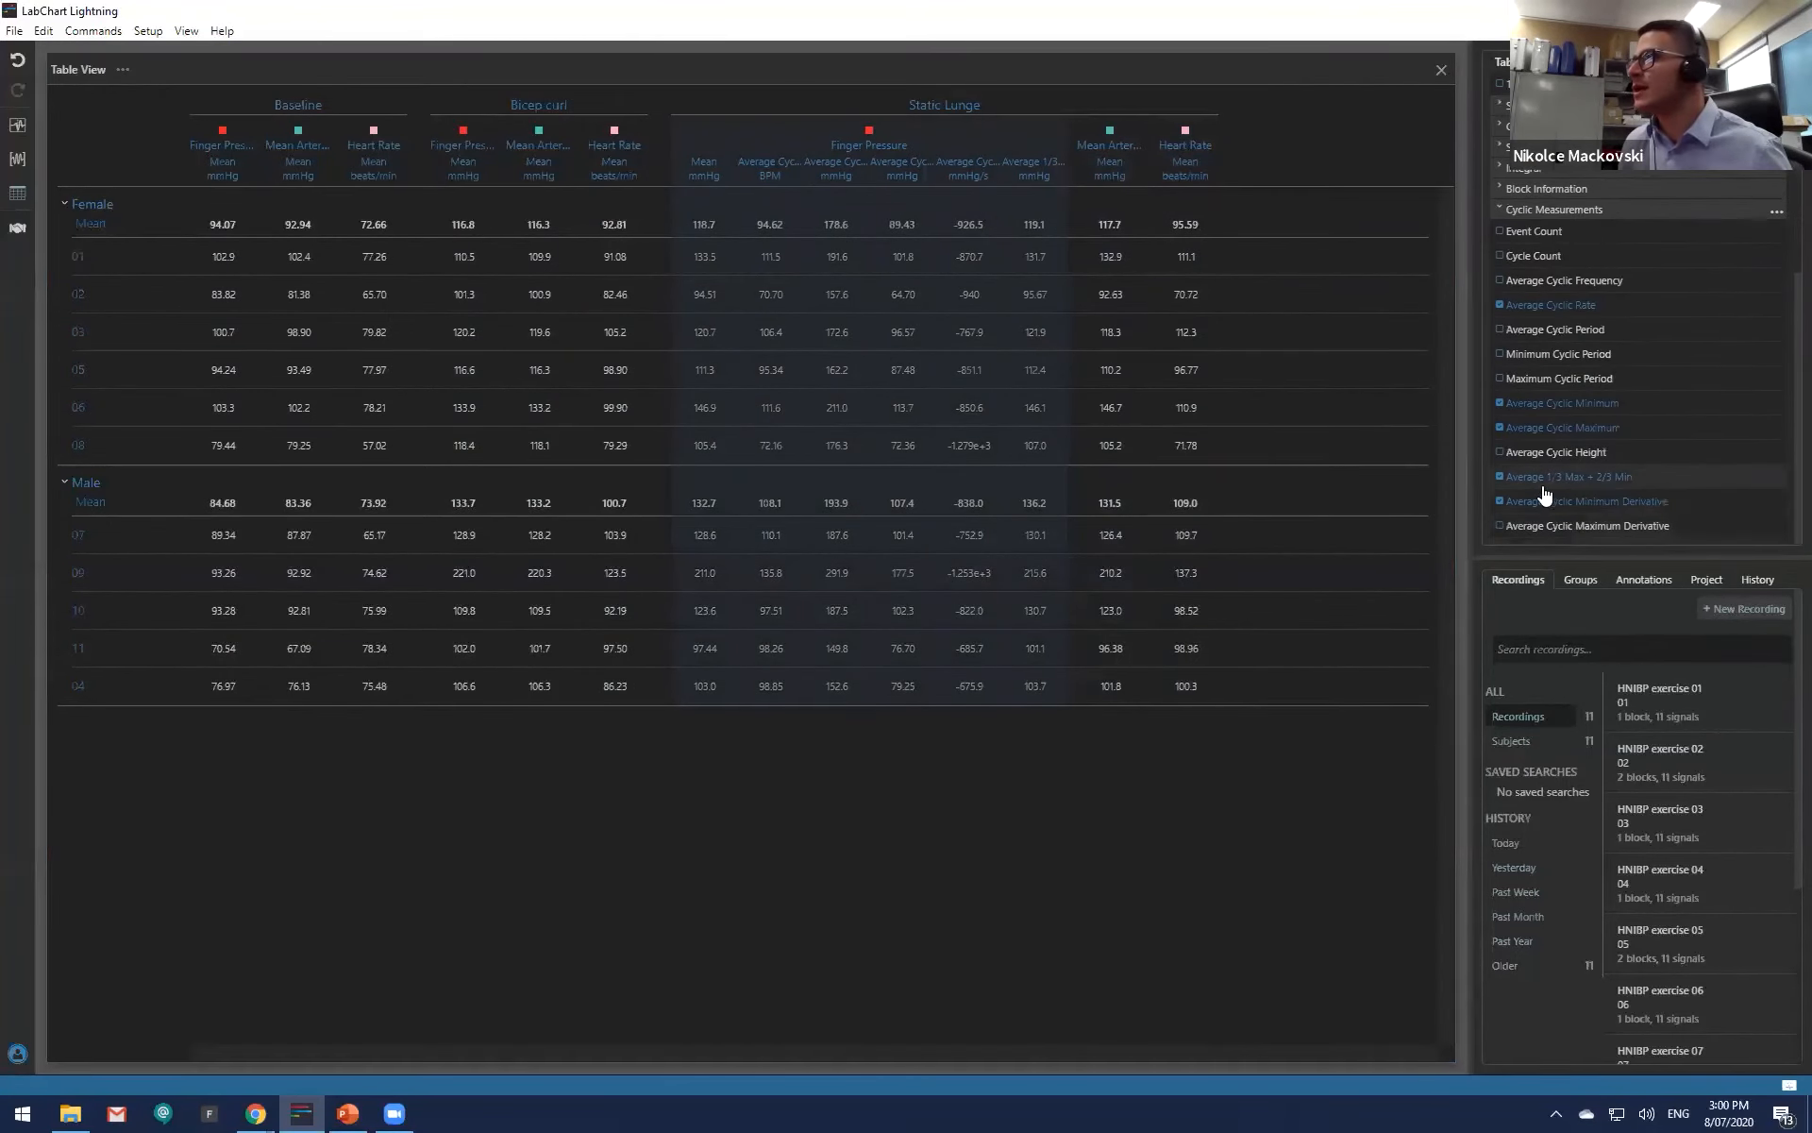
click(1544, 500)
click(1542, 476)
click(1539, 426)
click(1534, 403)
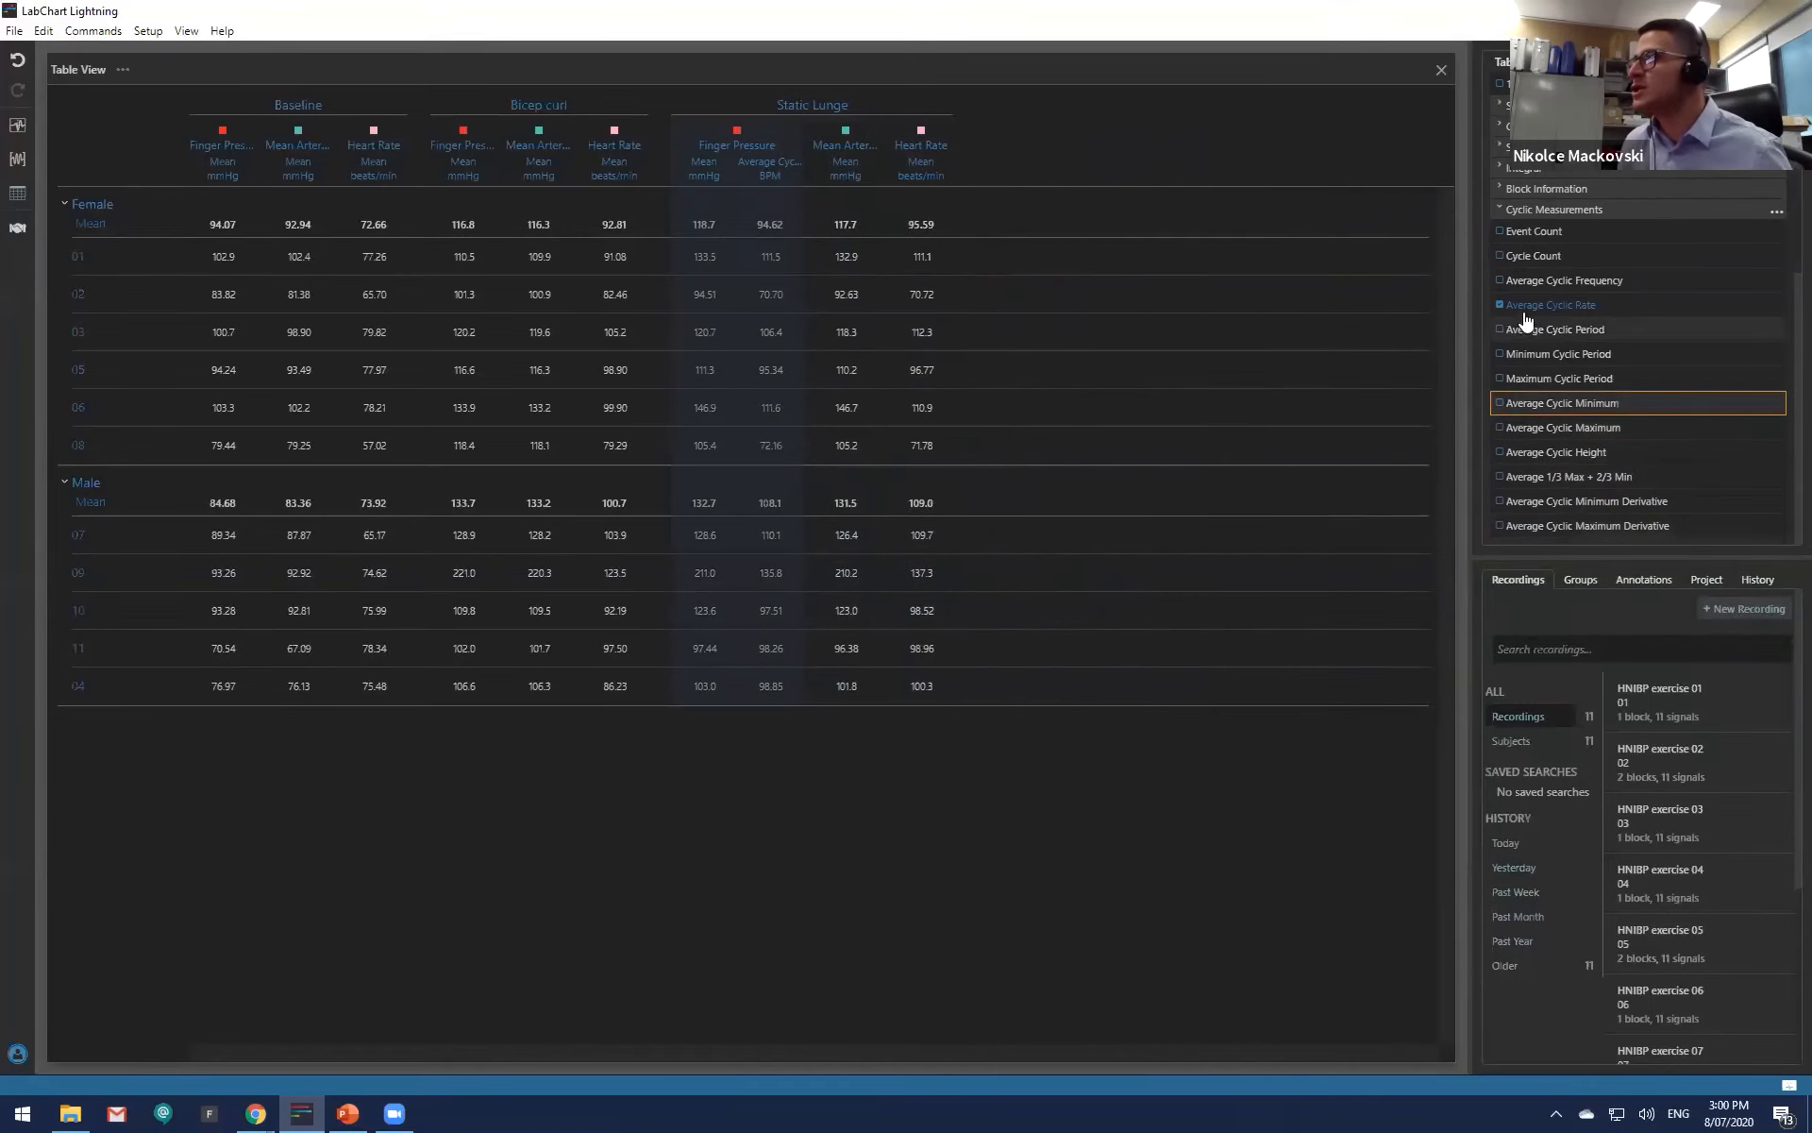
click(1526, 311)
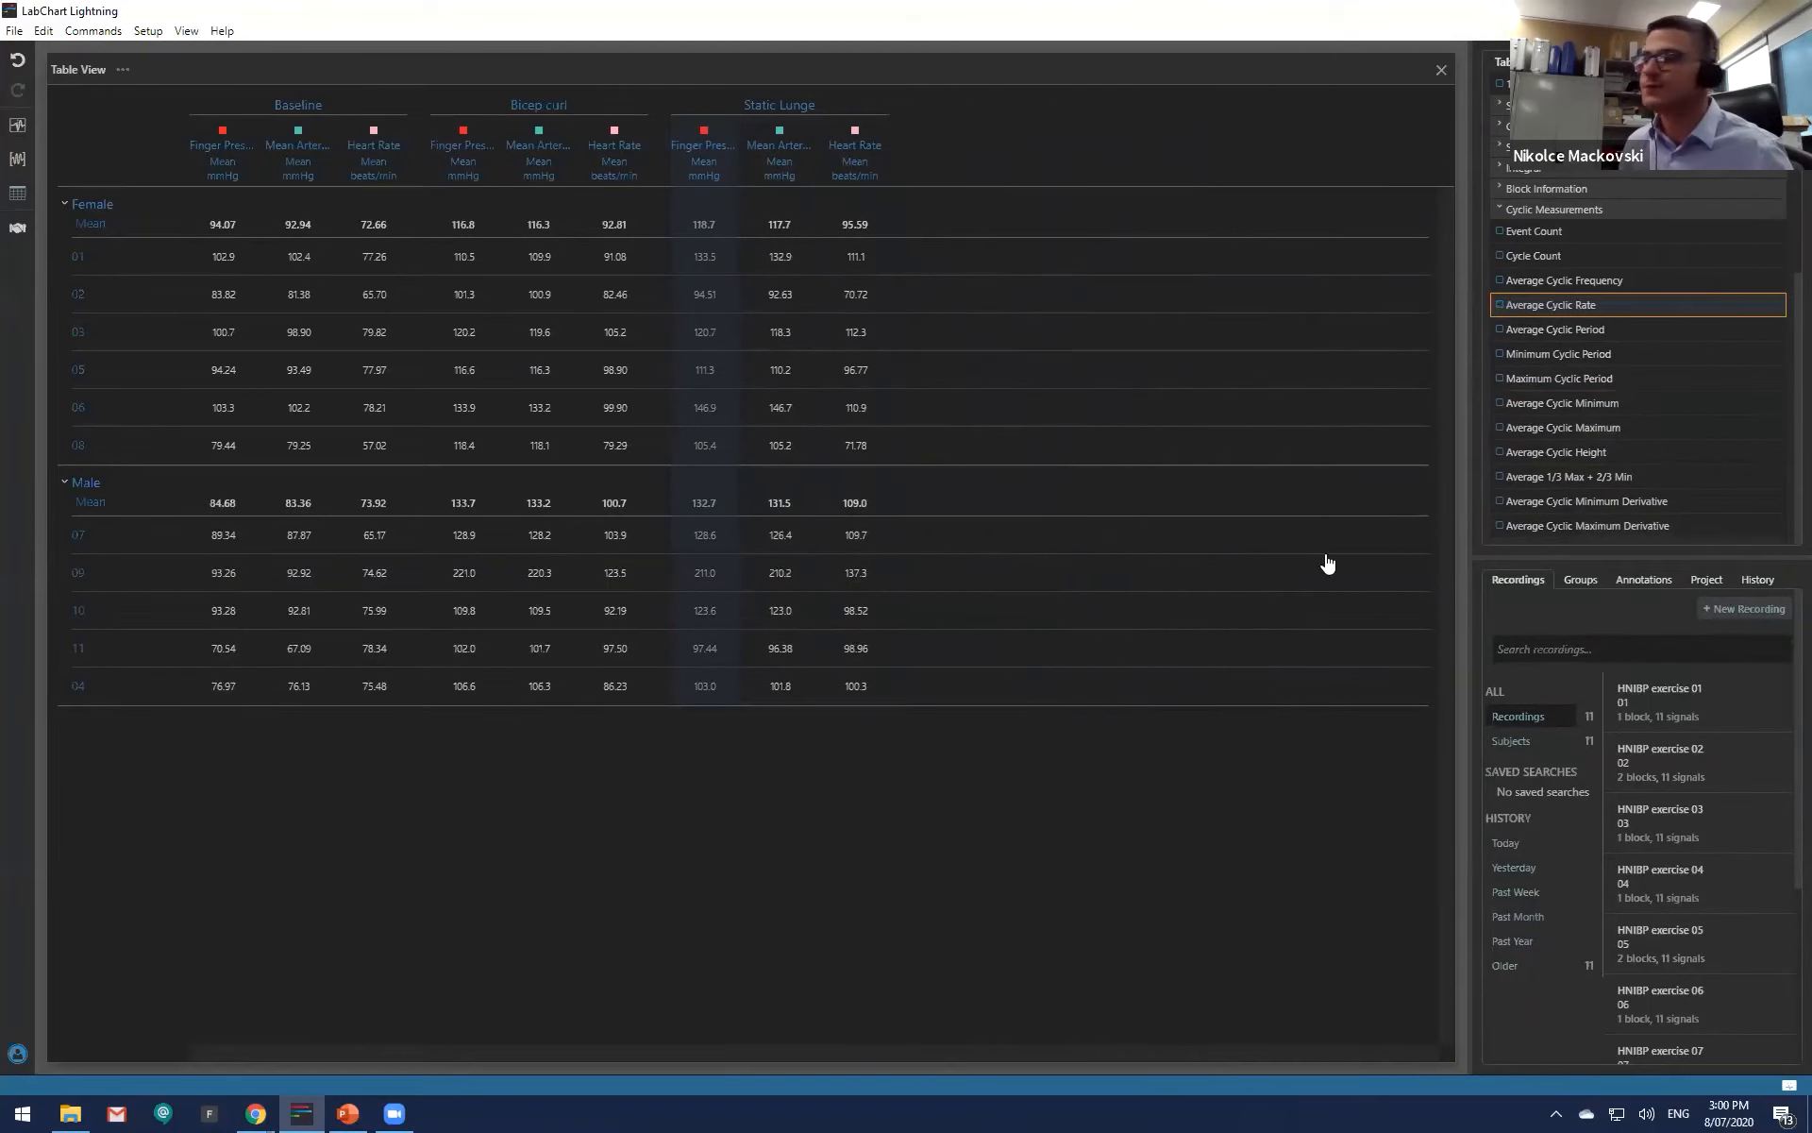
scroll(1652, 321, up, 3)
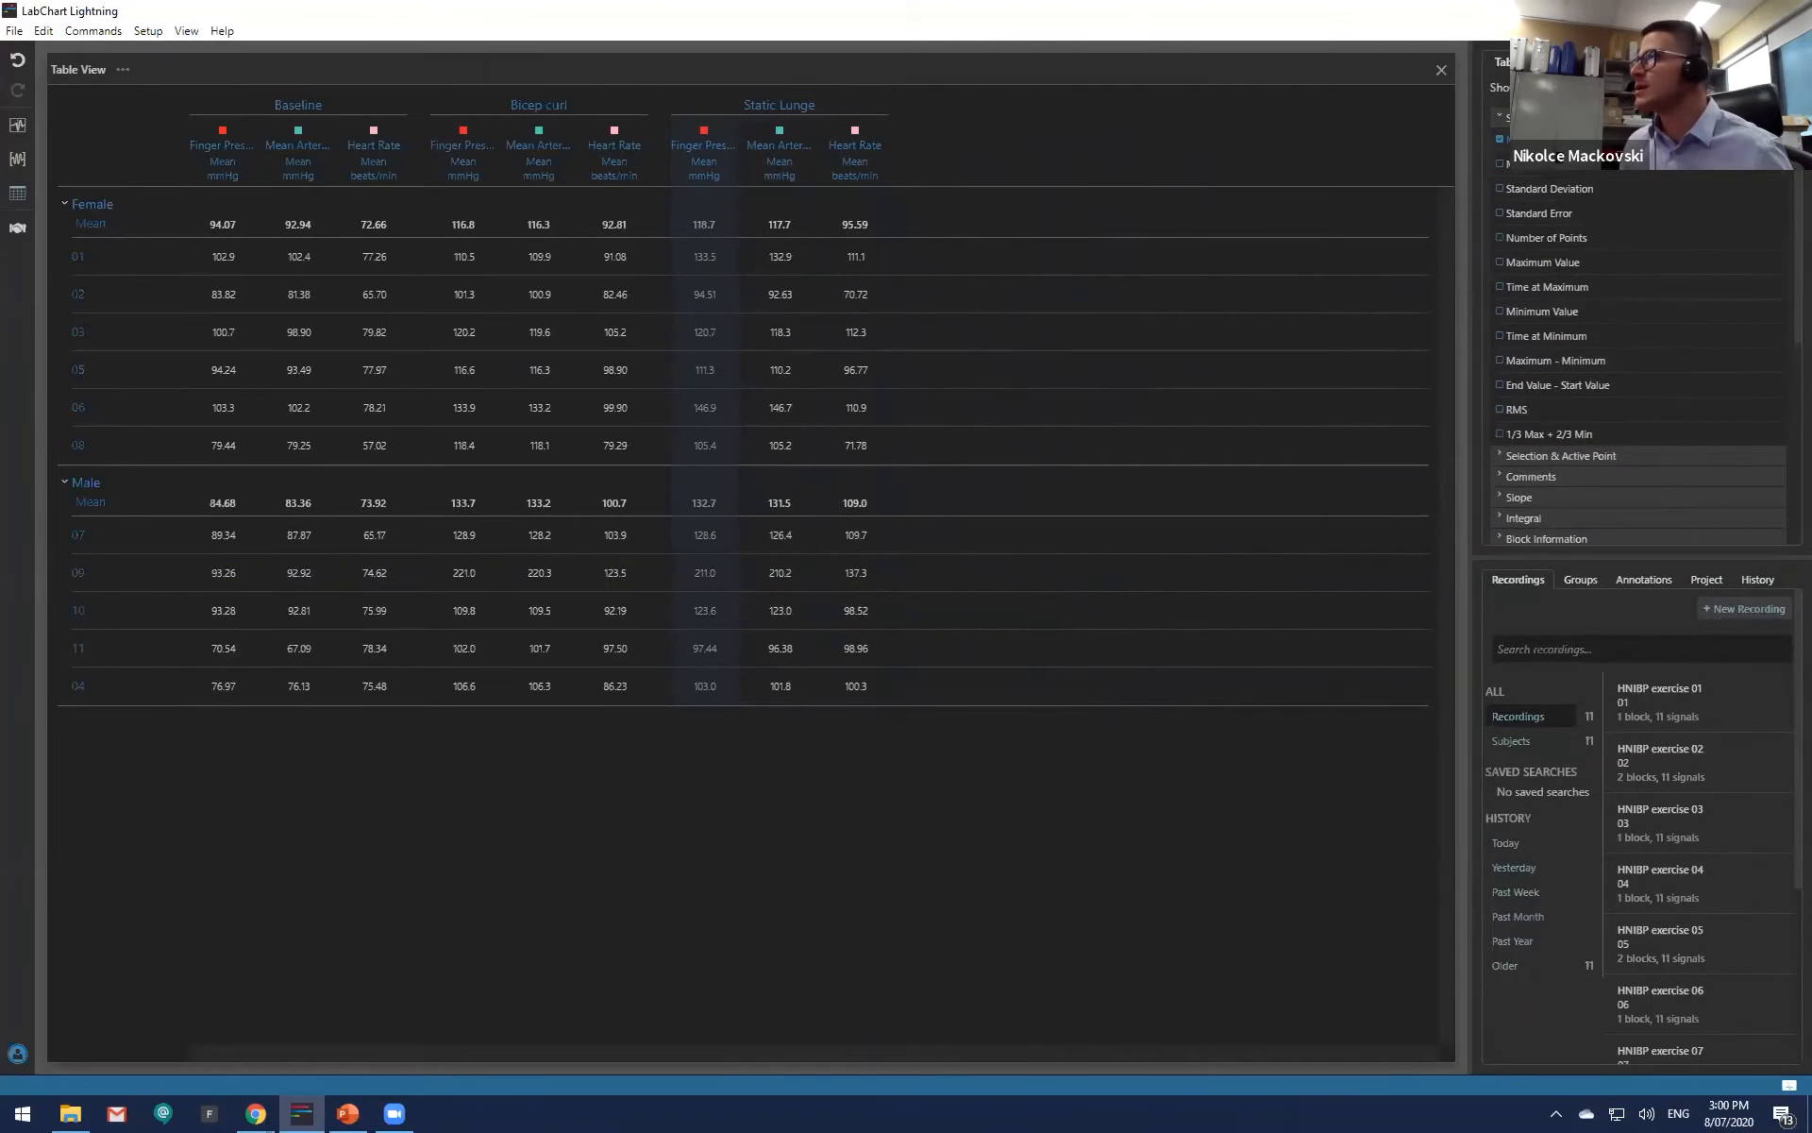
click(1505, 116)
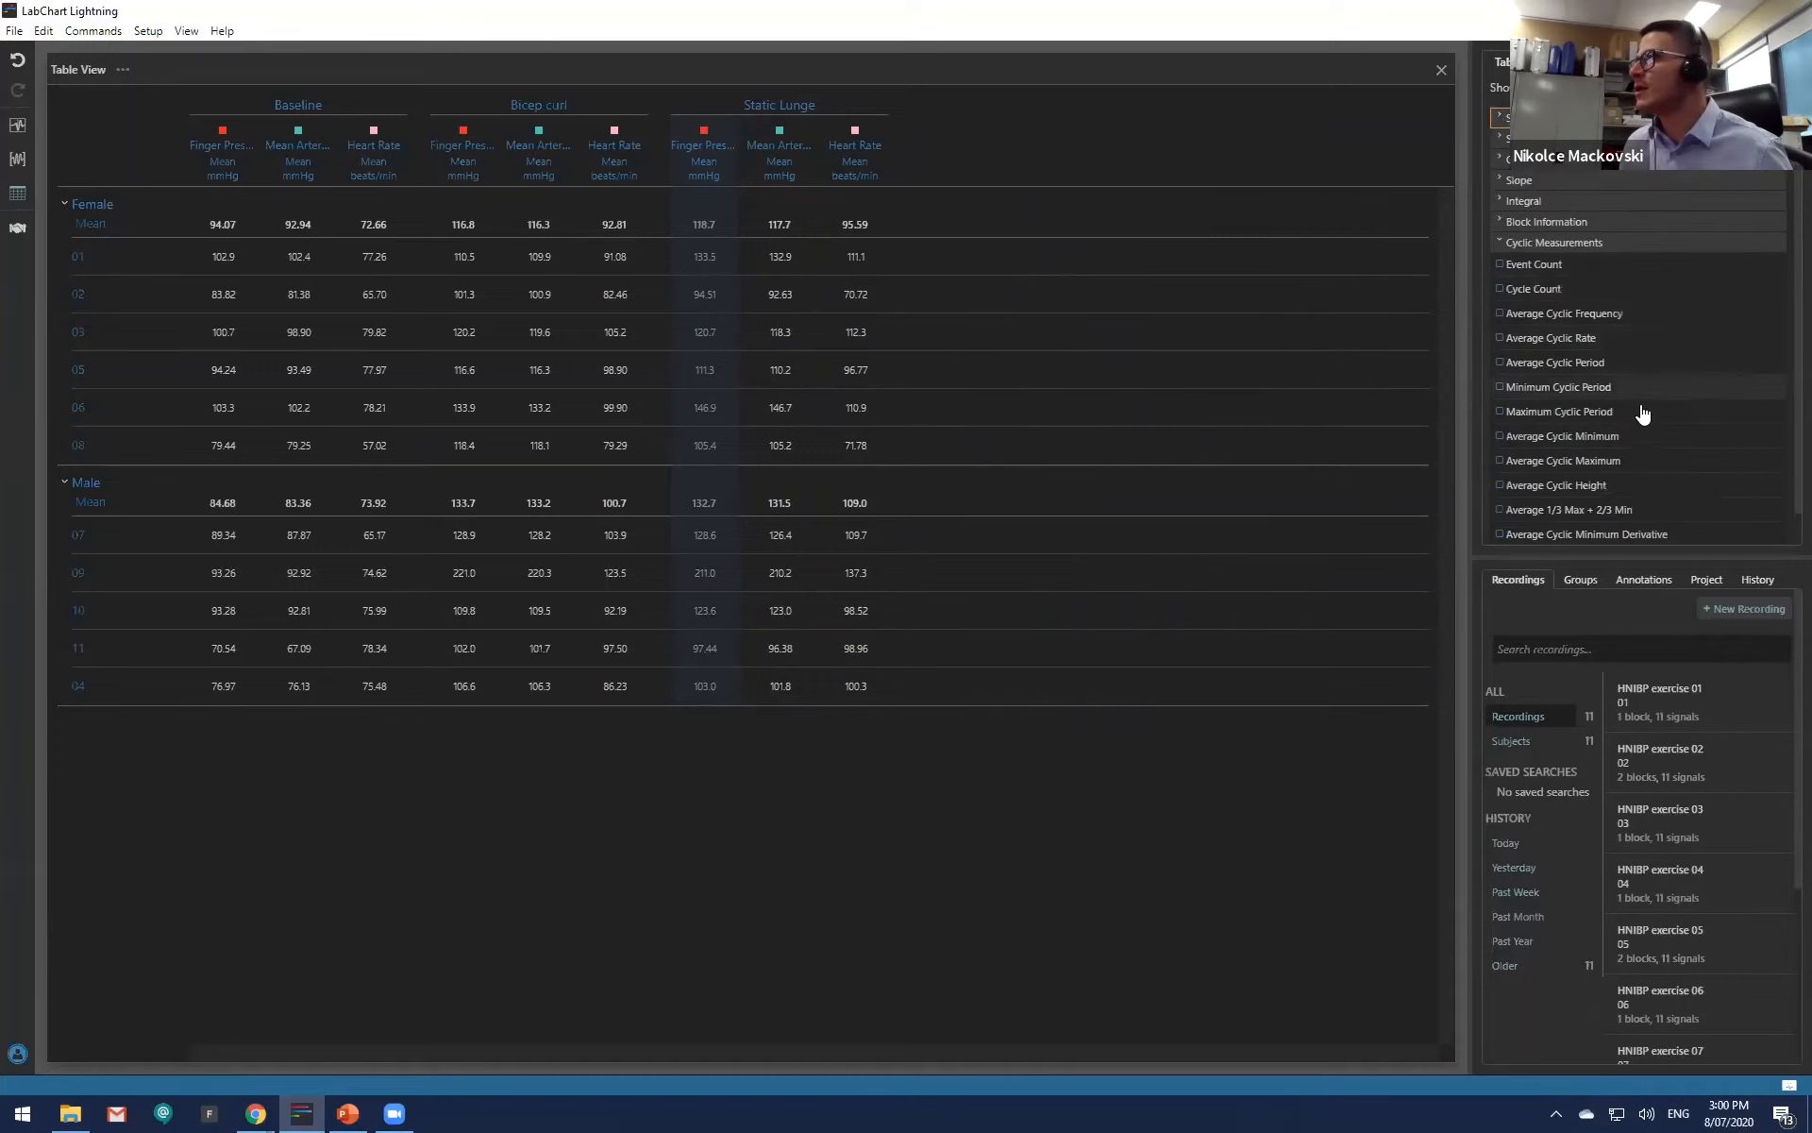
click(1504, 247)
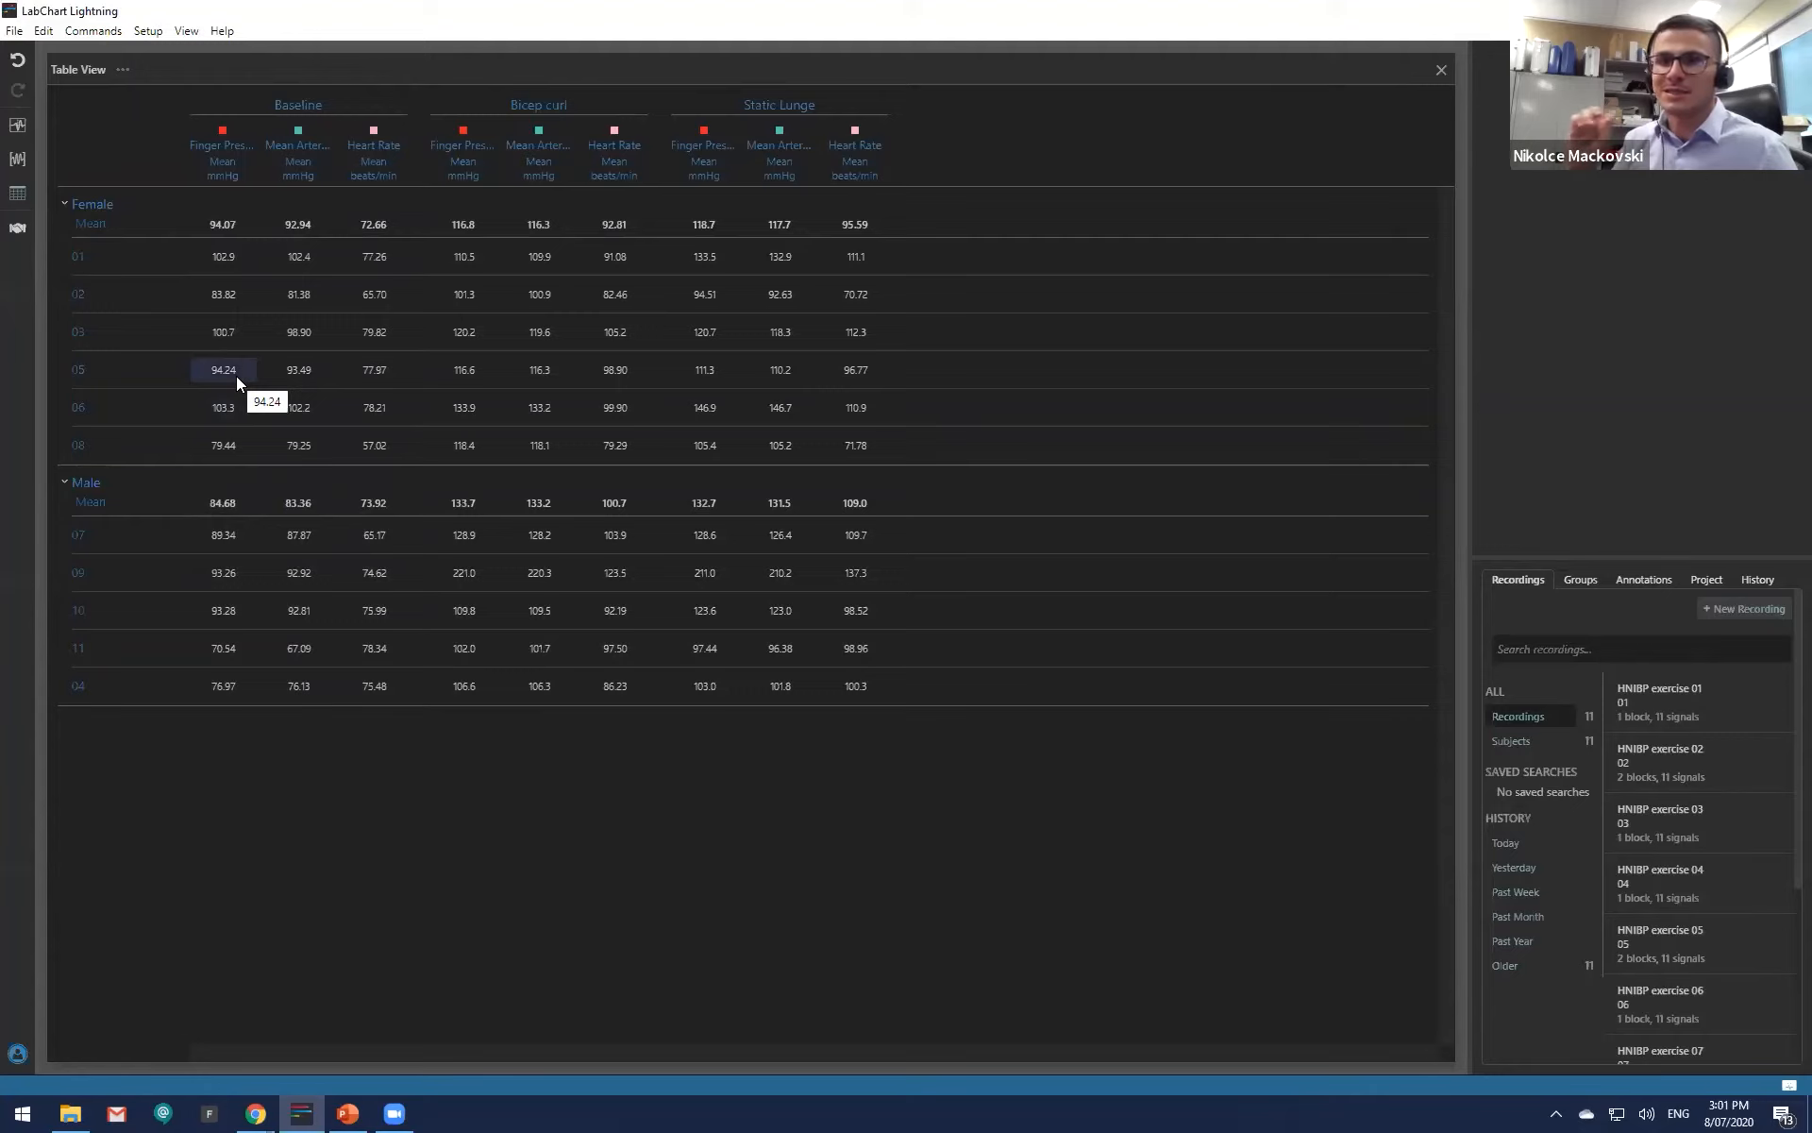
Step: Hide the Finger Pressure and Heart Rate channels in the Baseline, Bicep curl and Static Lunge regions, leaving only mean arterial pressure
right_click(217, 149)
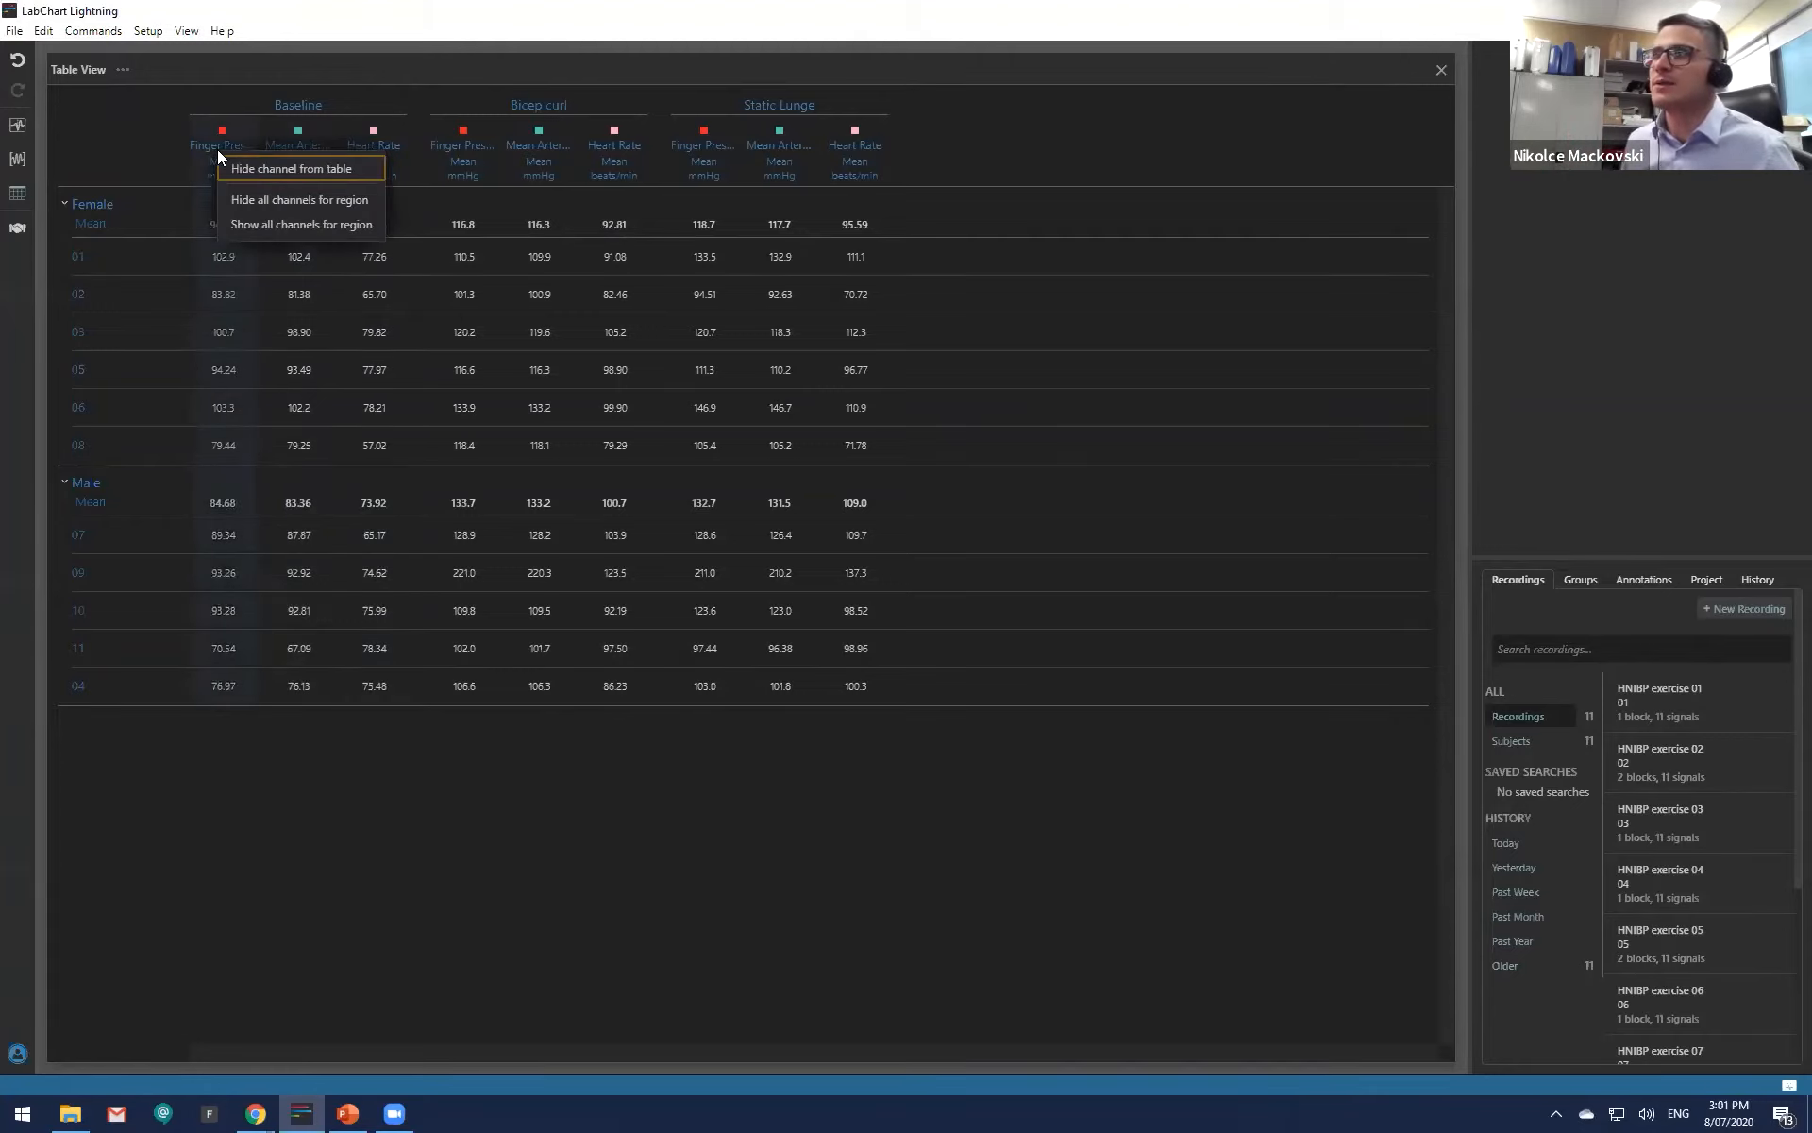
click(272, 168)
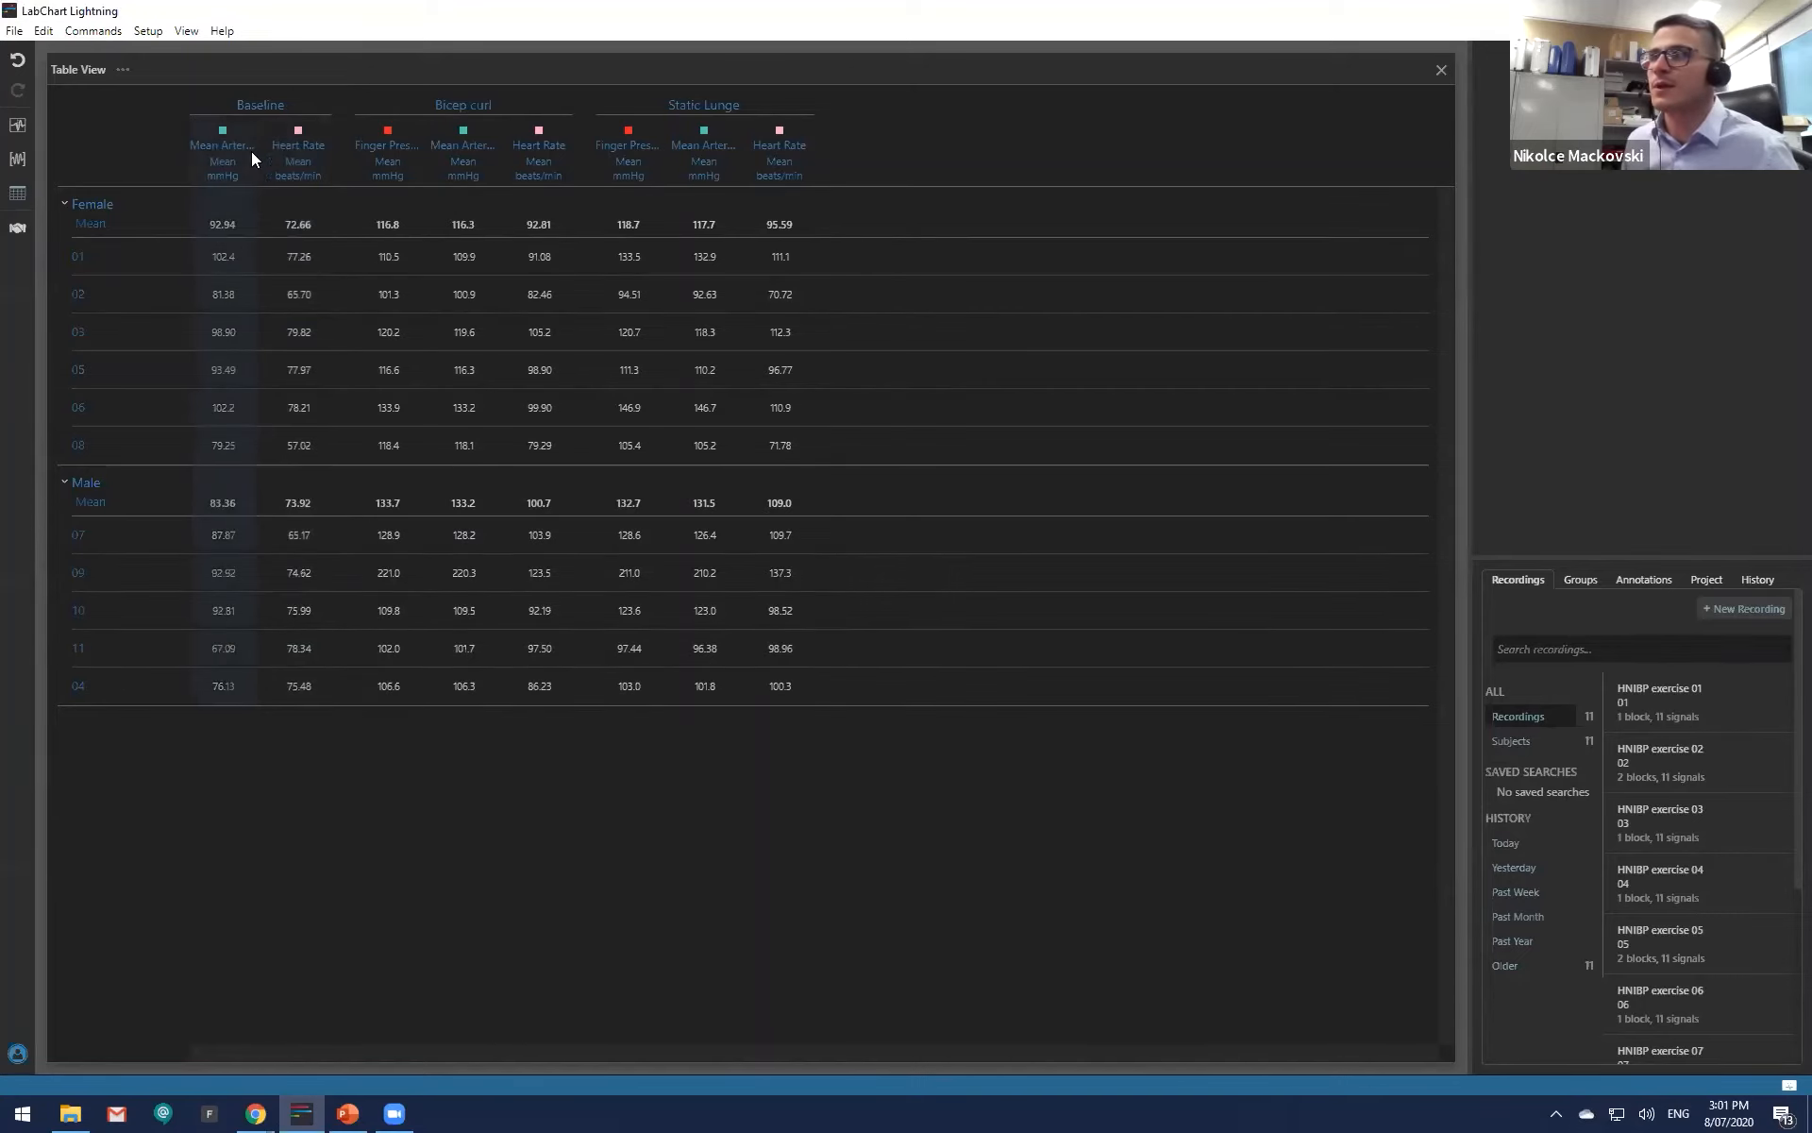
right_click(291, 146)
click(311, 160)
right_click(316, 153)
click(359, 163)
right_click(387, 158)
click(400, 169)
right_click(399, 165)
click(415, 170)
right_click(479, 162)
click(495, 171)
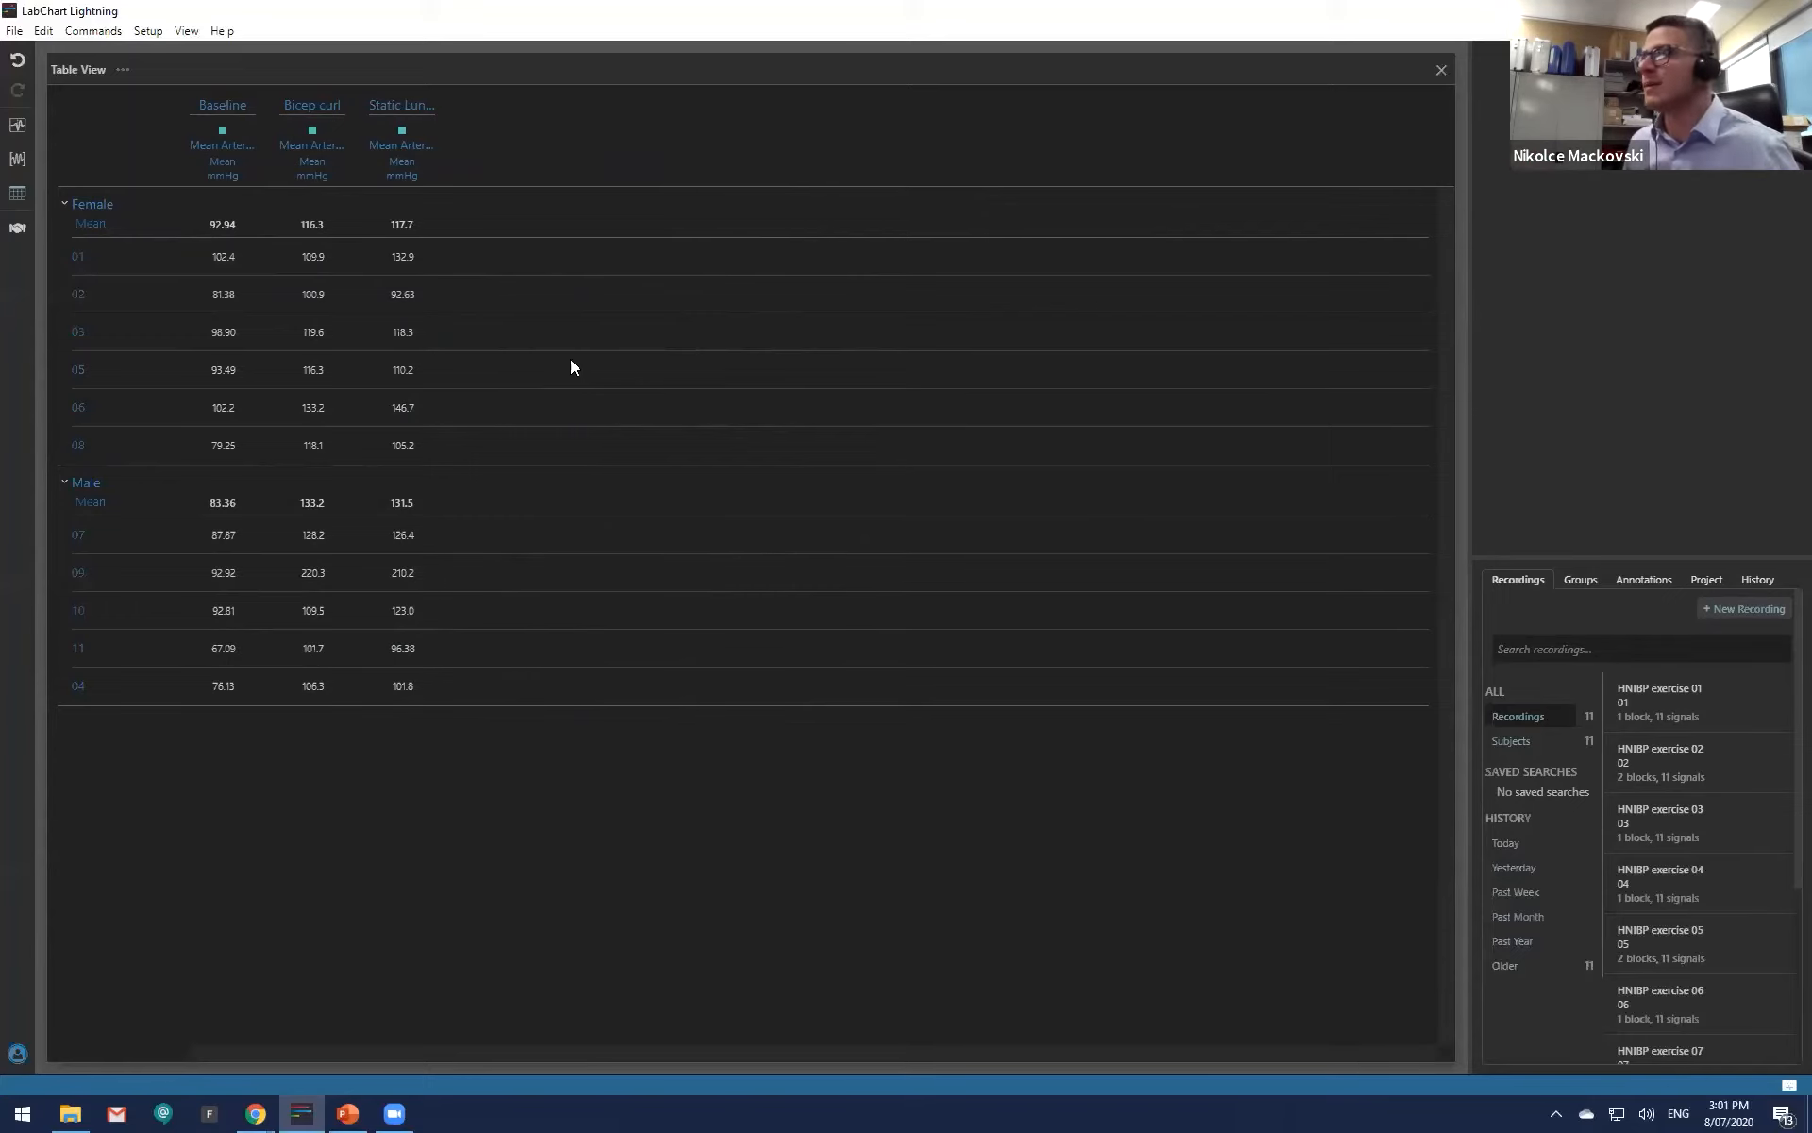
Step: Exclude the Male group from the table so that only Female is included
click(123, 70)
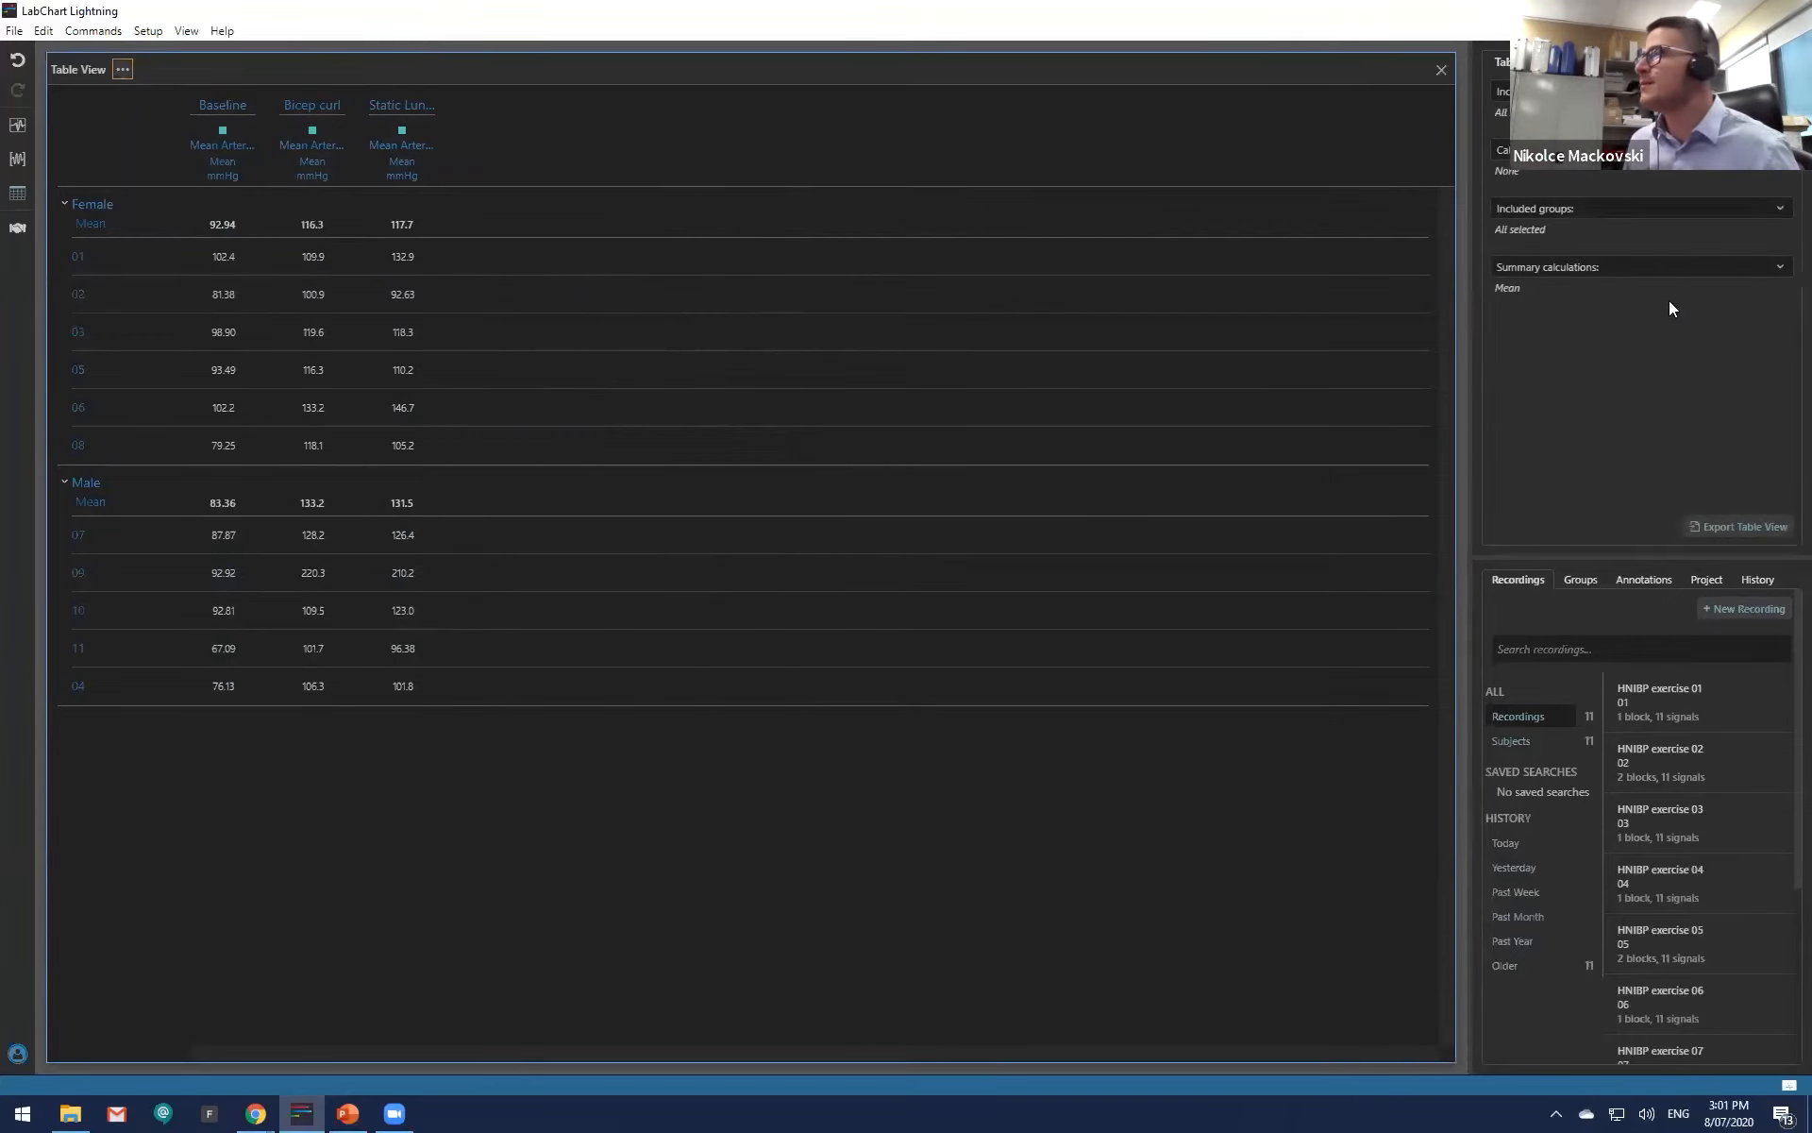
click(1646, 266)
click(1629, 270)
click(1620, 210)
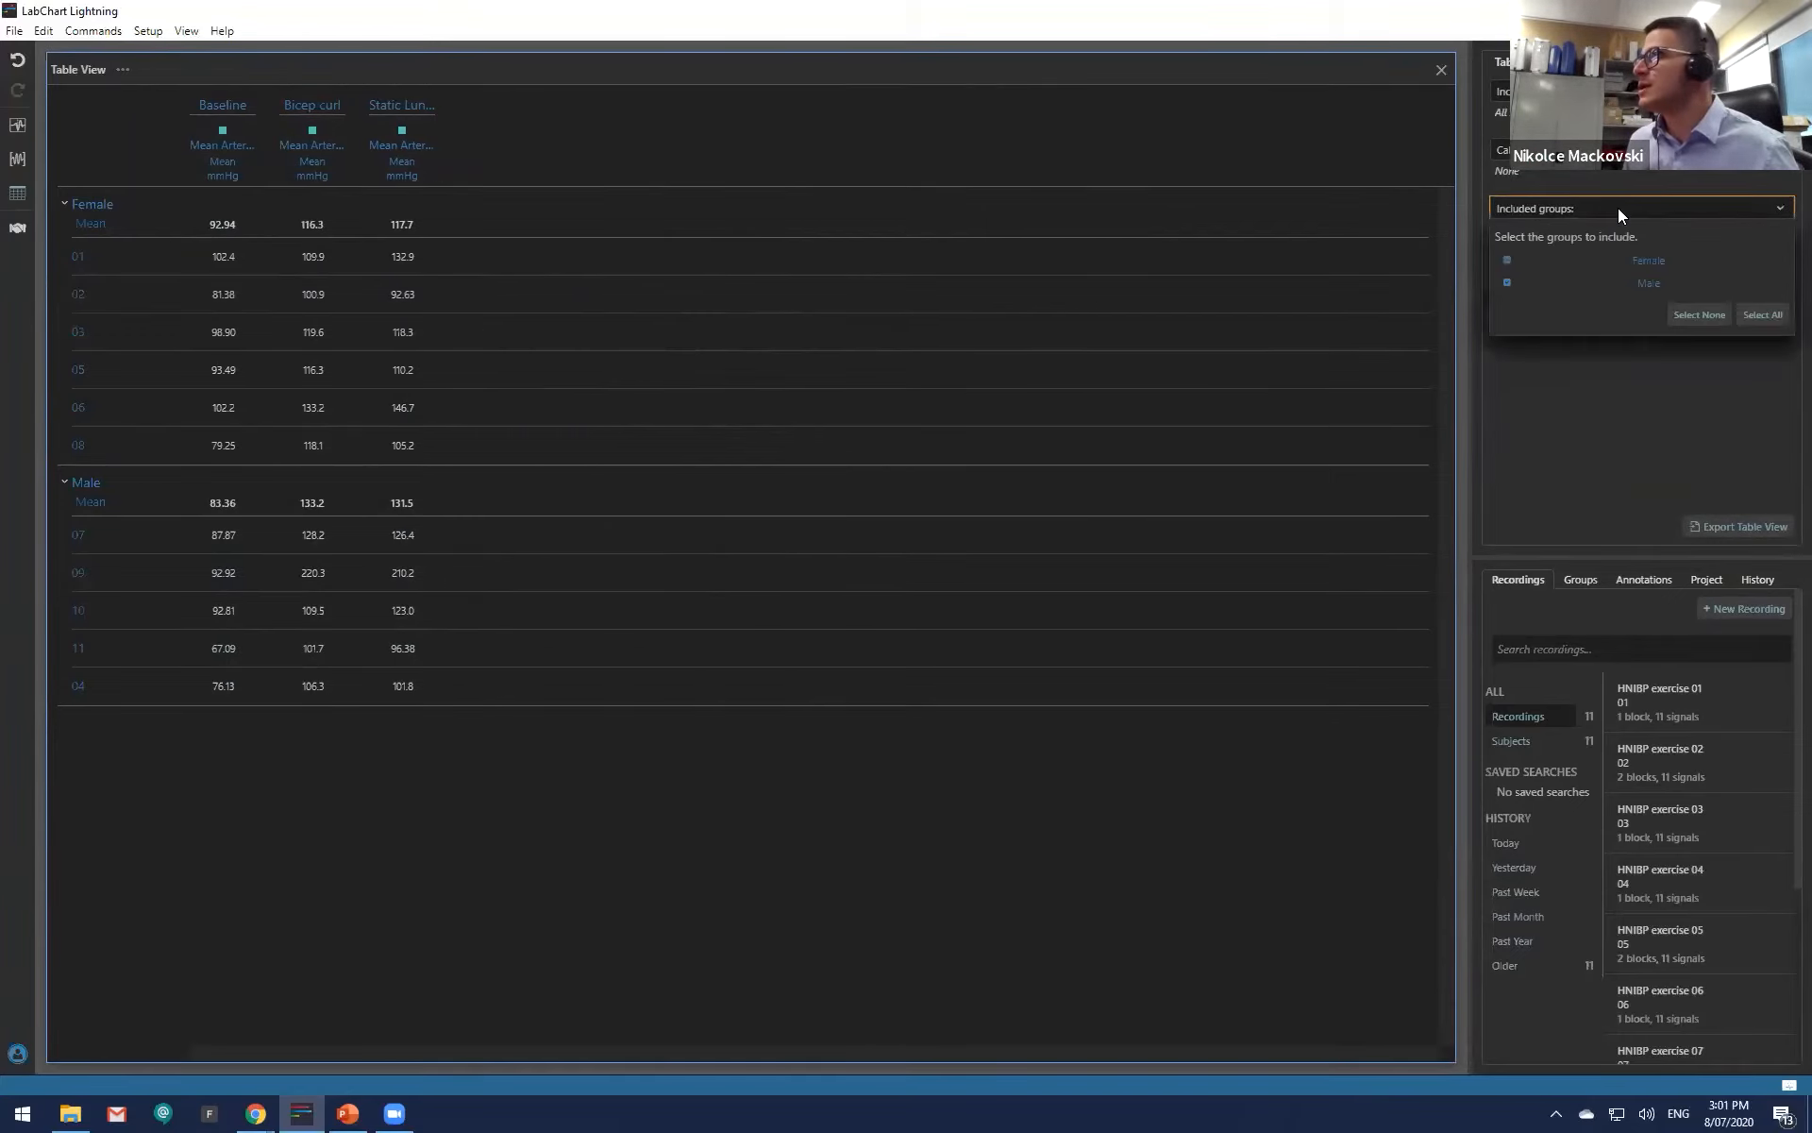
click(1628, 285)
click(1588, 366)
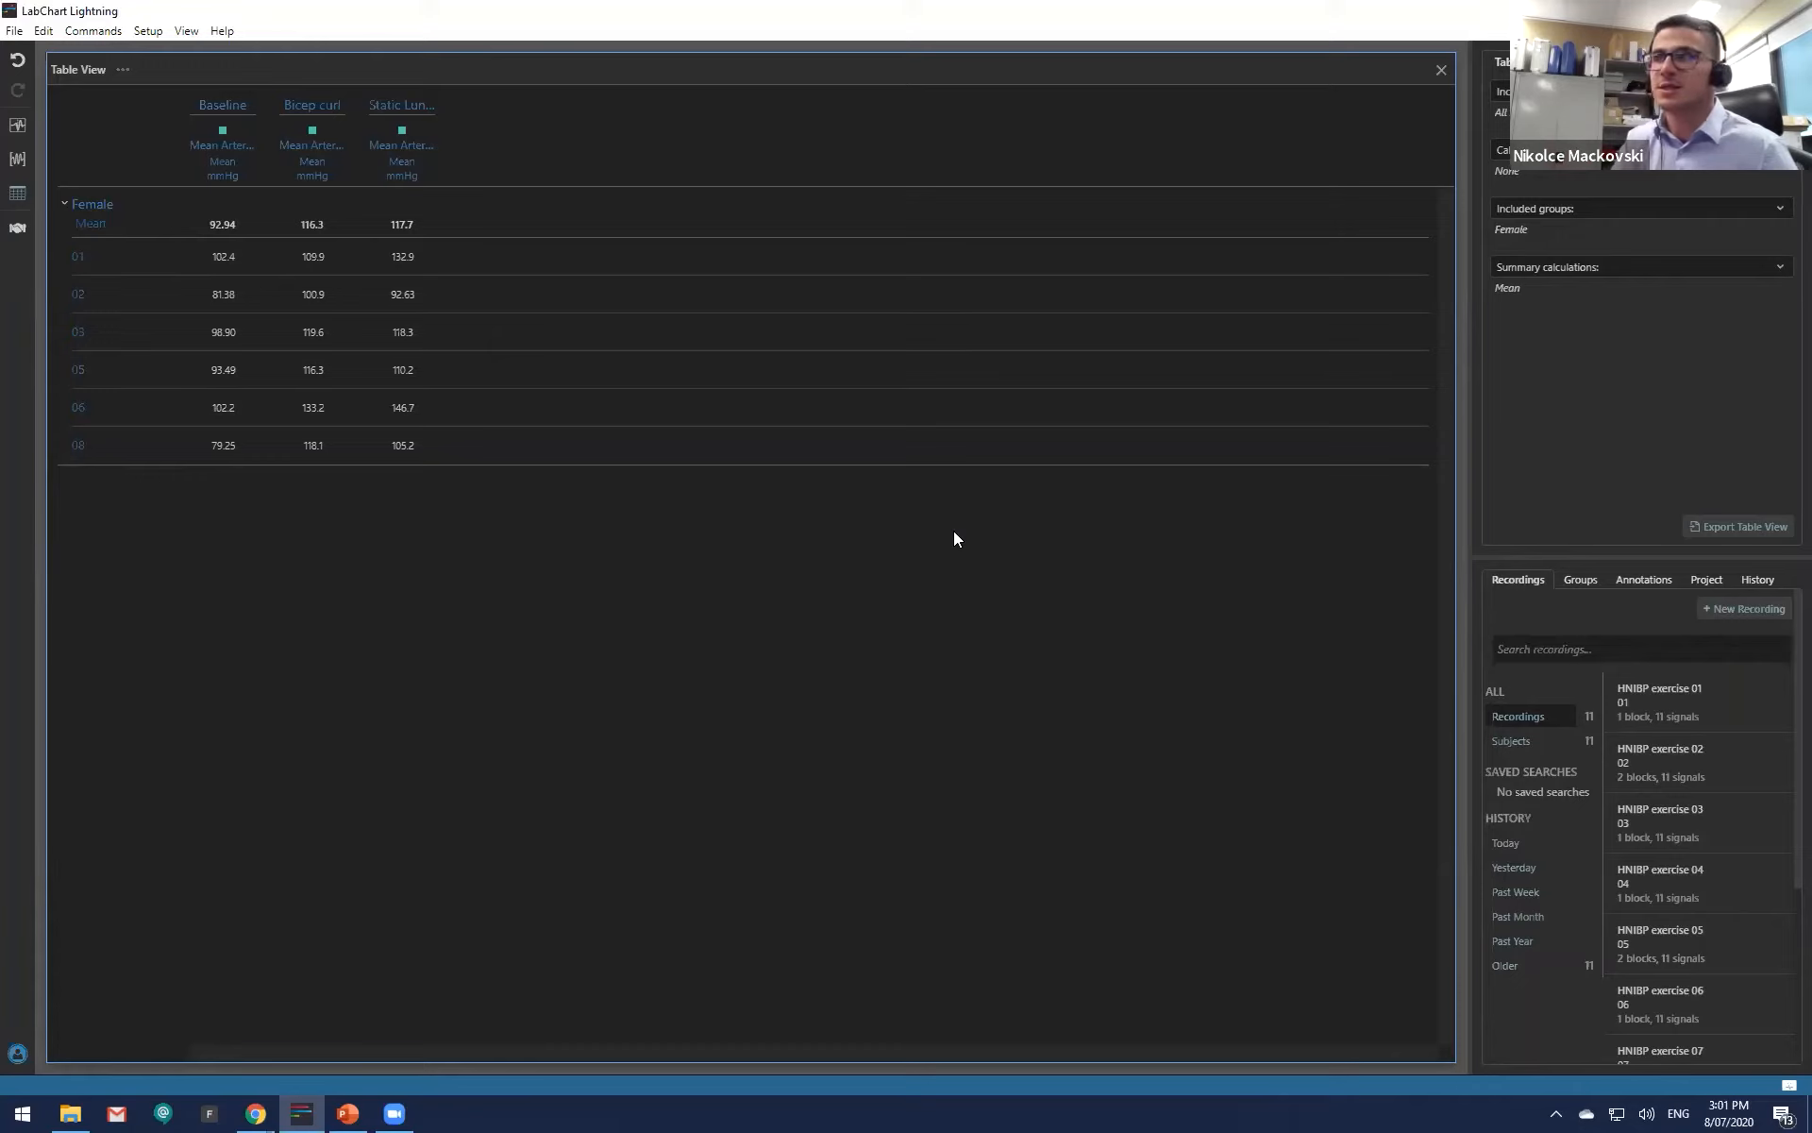
Step: Export the Female-only table as the CSV file HNIBP Baroreflex Sensitivity Complete table on the Desktop
click(954, 532)
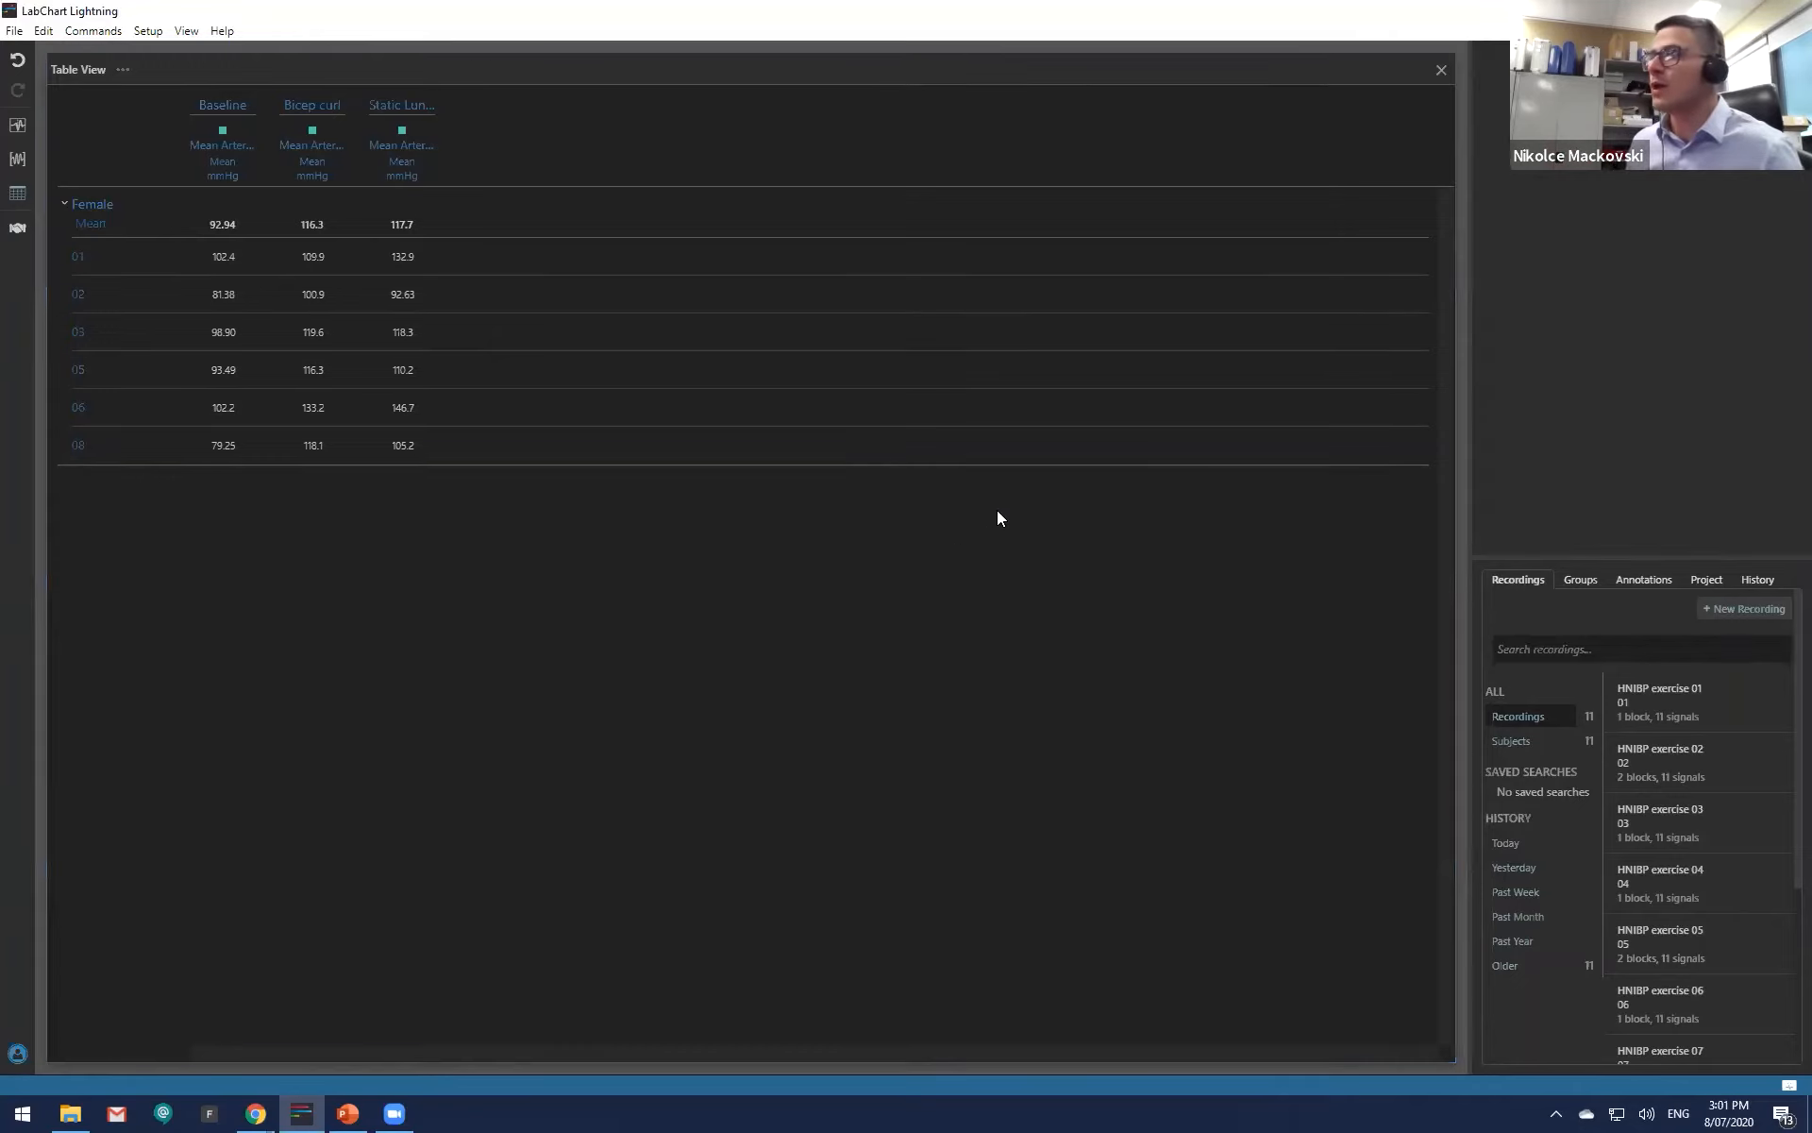
click(143, 74)
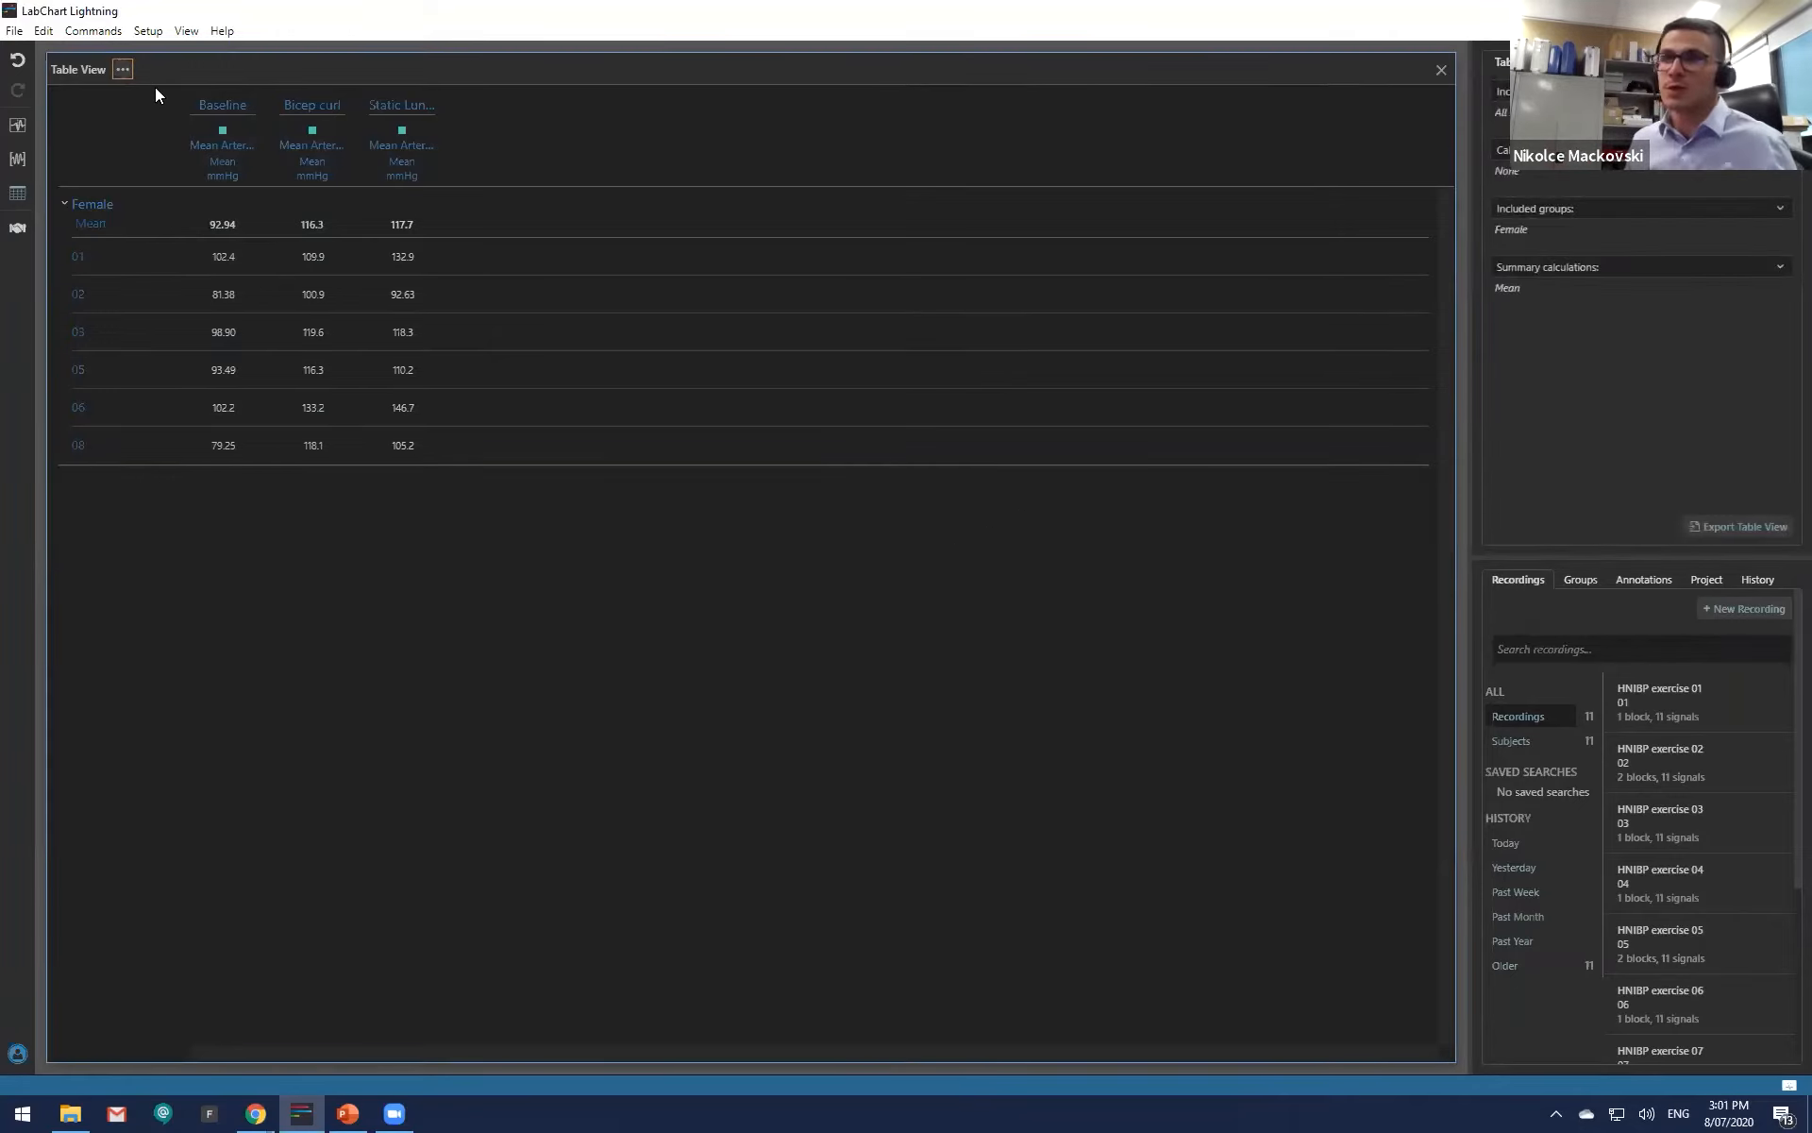
click(1740, 531)
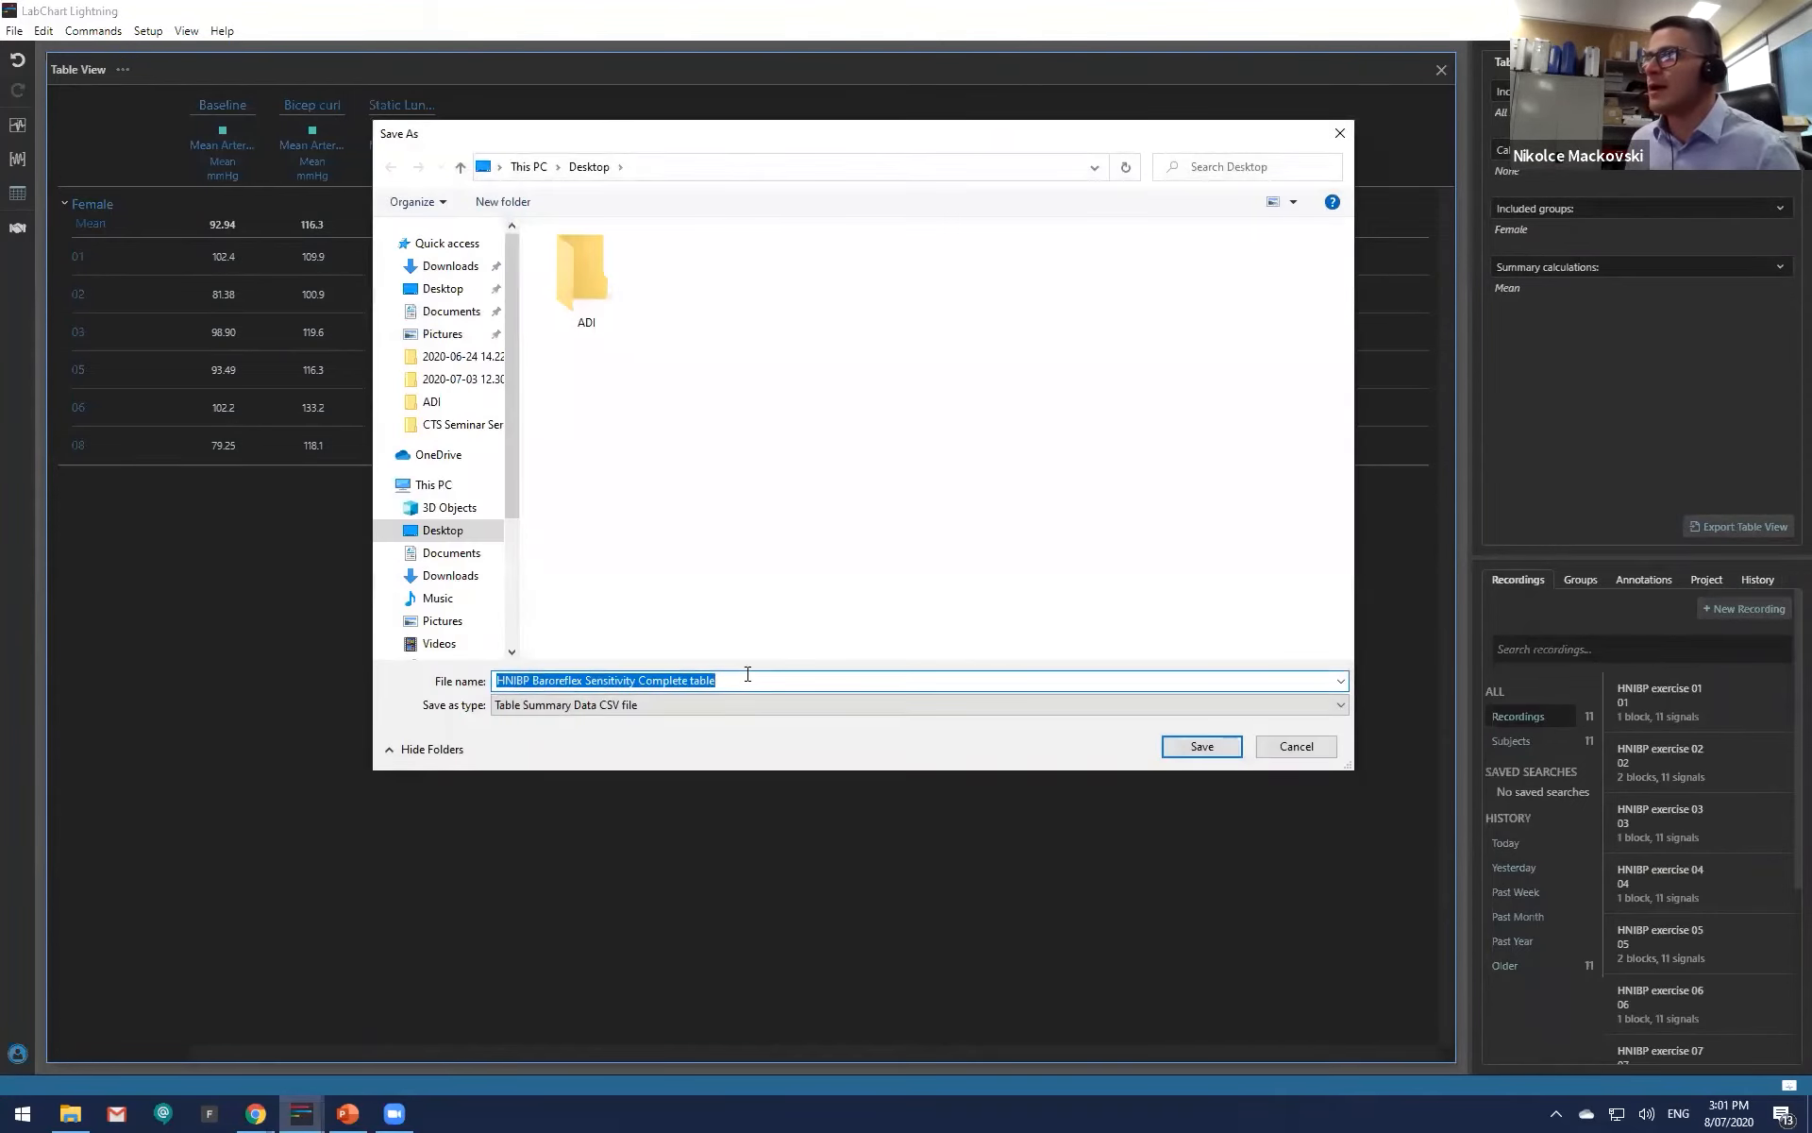
click(1178, 742)
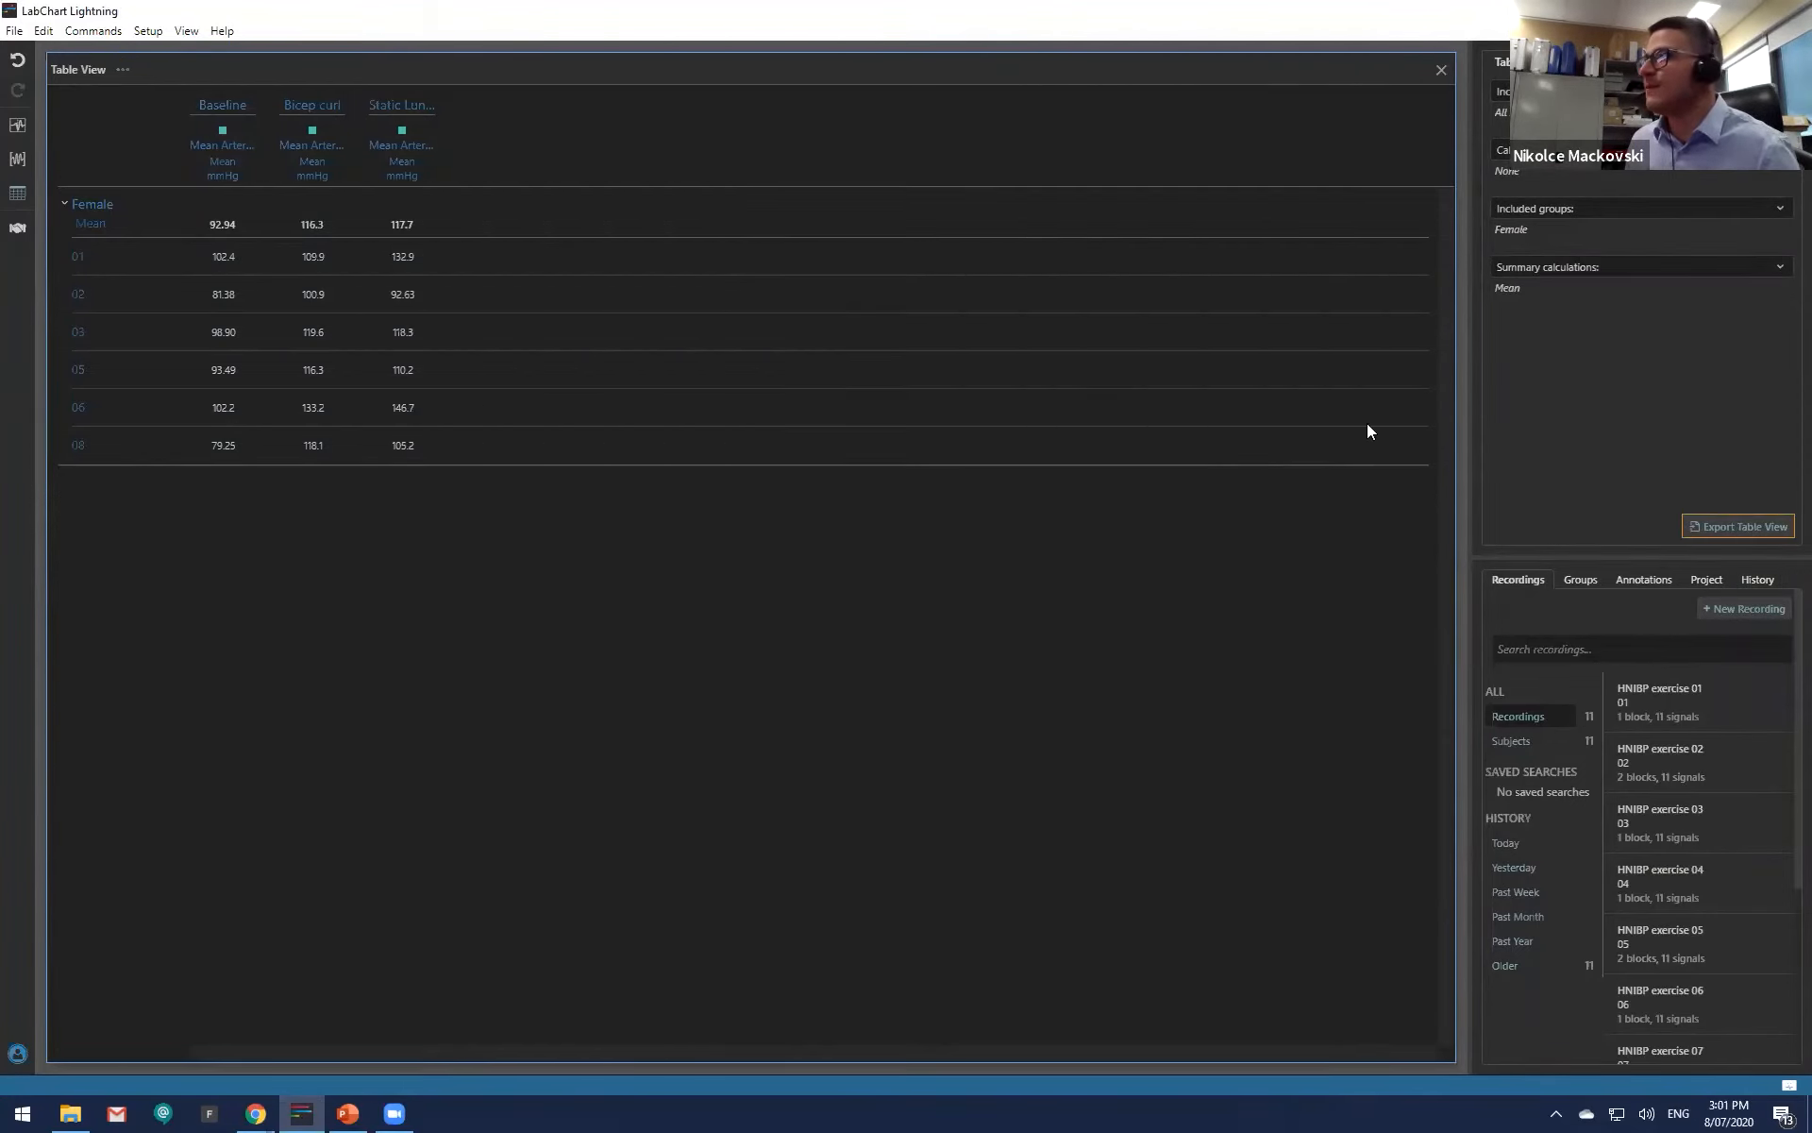
Step: Open the exported CSV from the desktop in Excel to check its contents, close it, and return to LabChart Lightning
click(1702, 11)
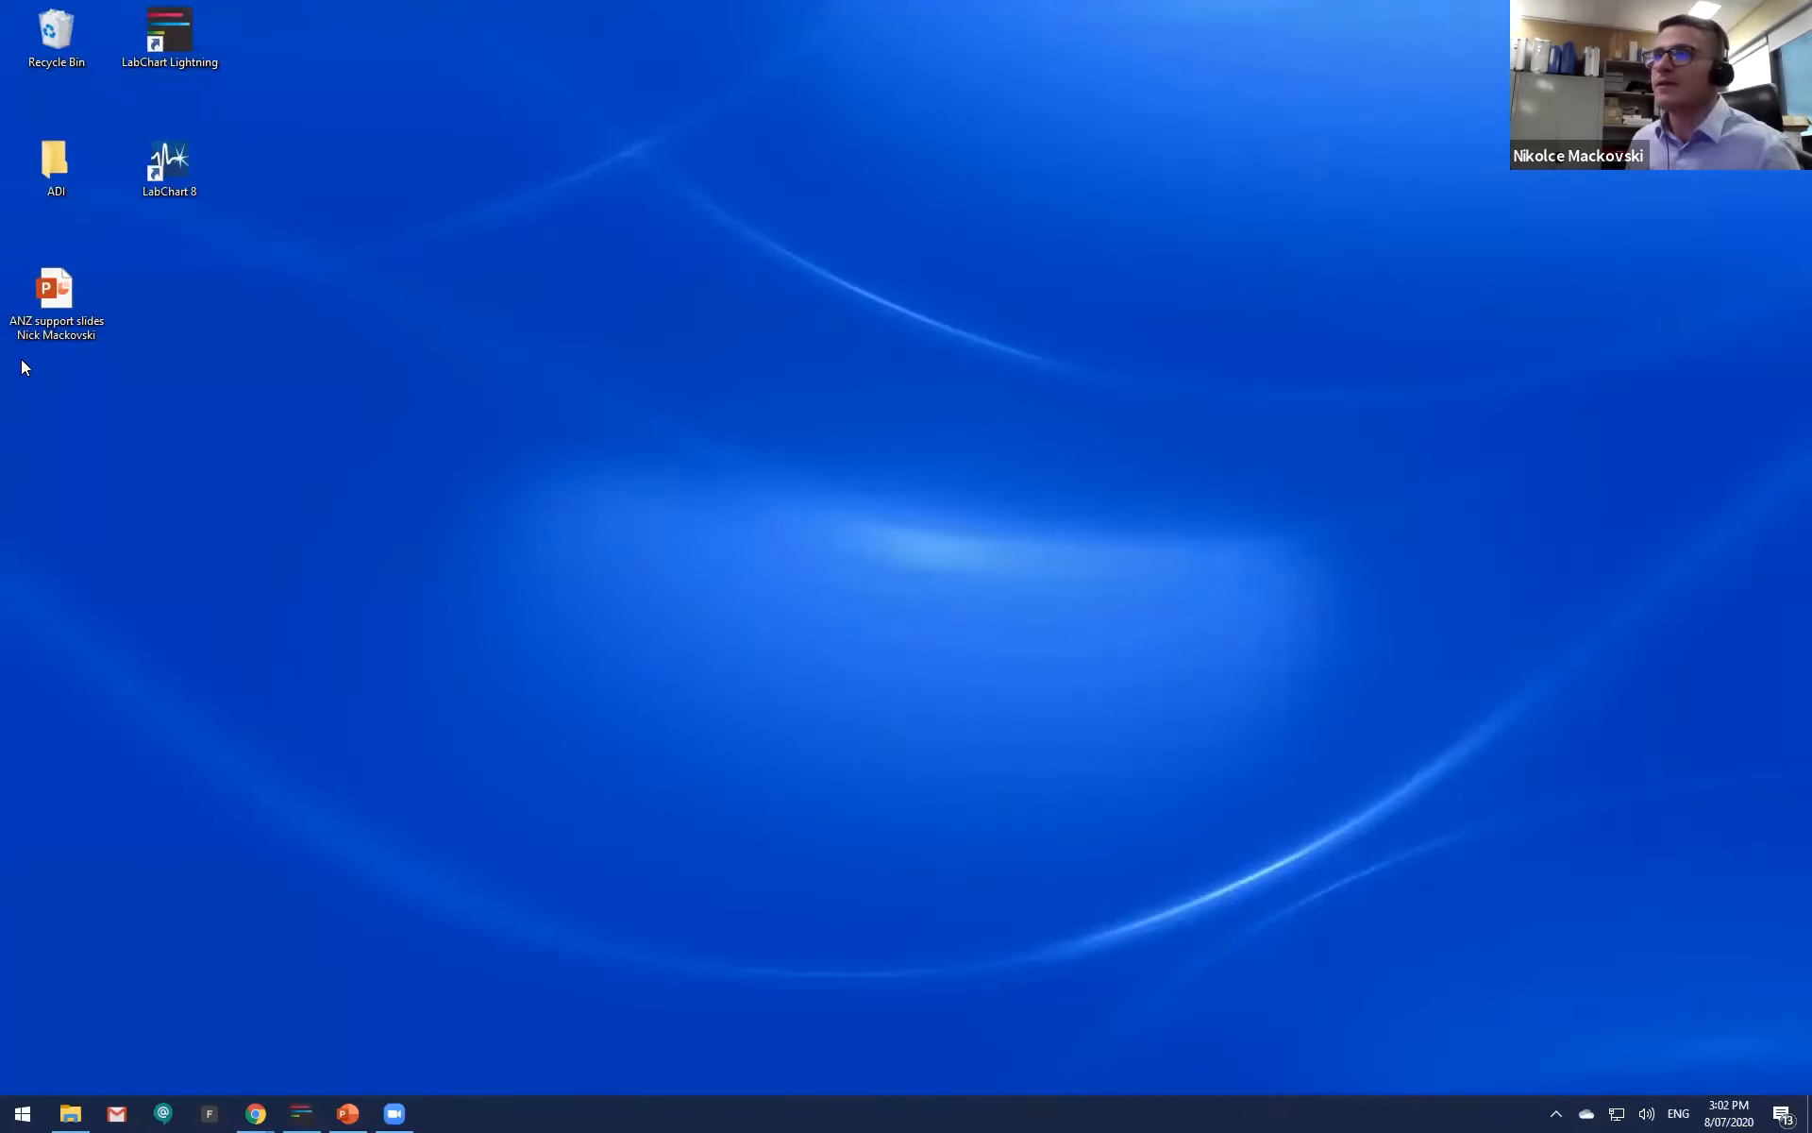
double_click(68, 425)
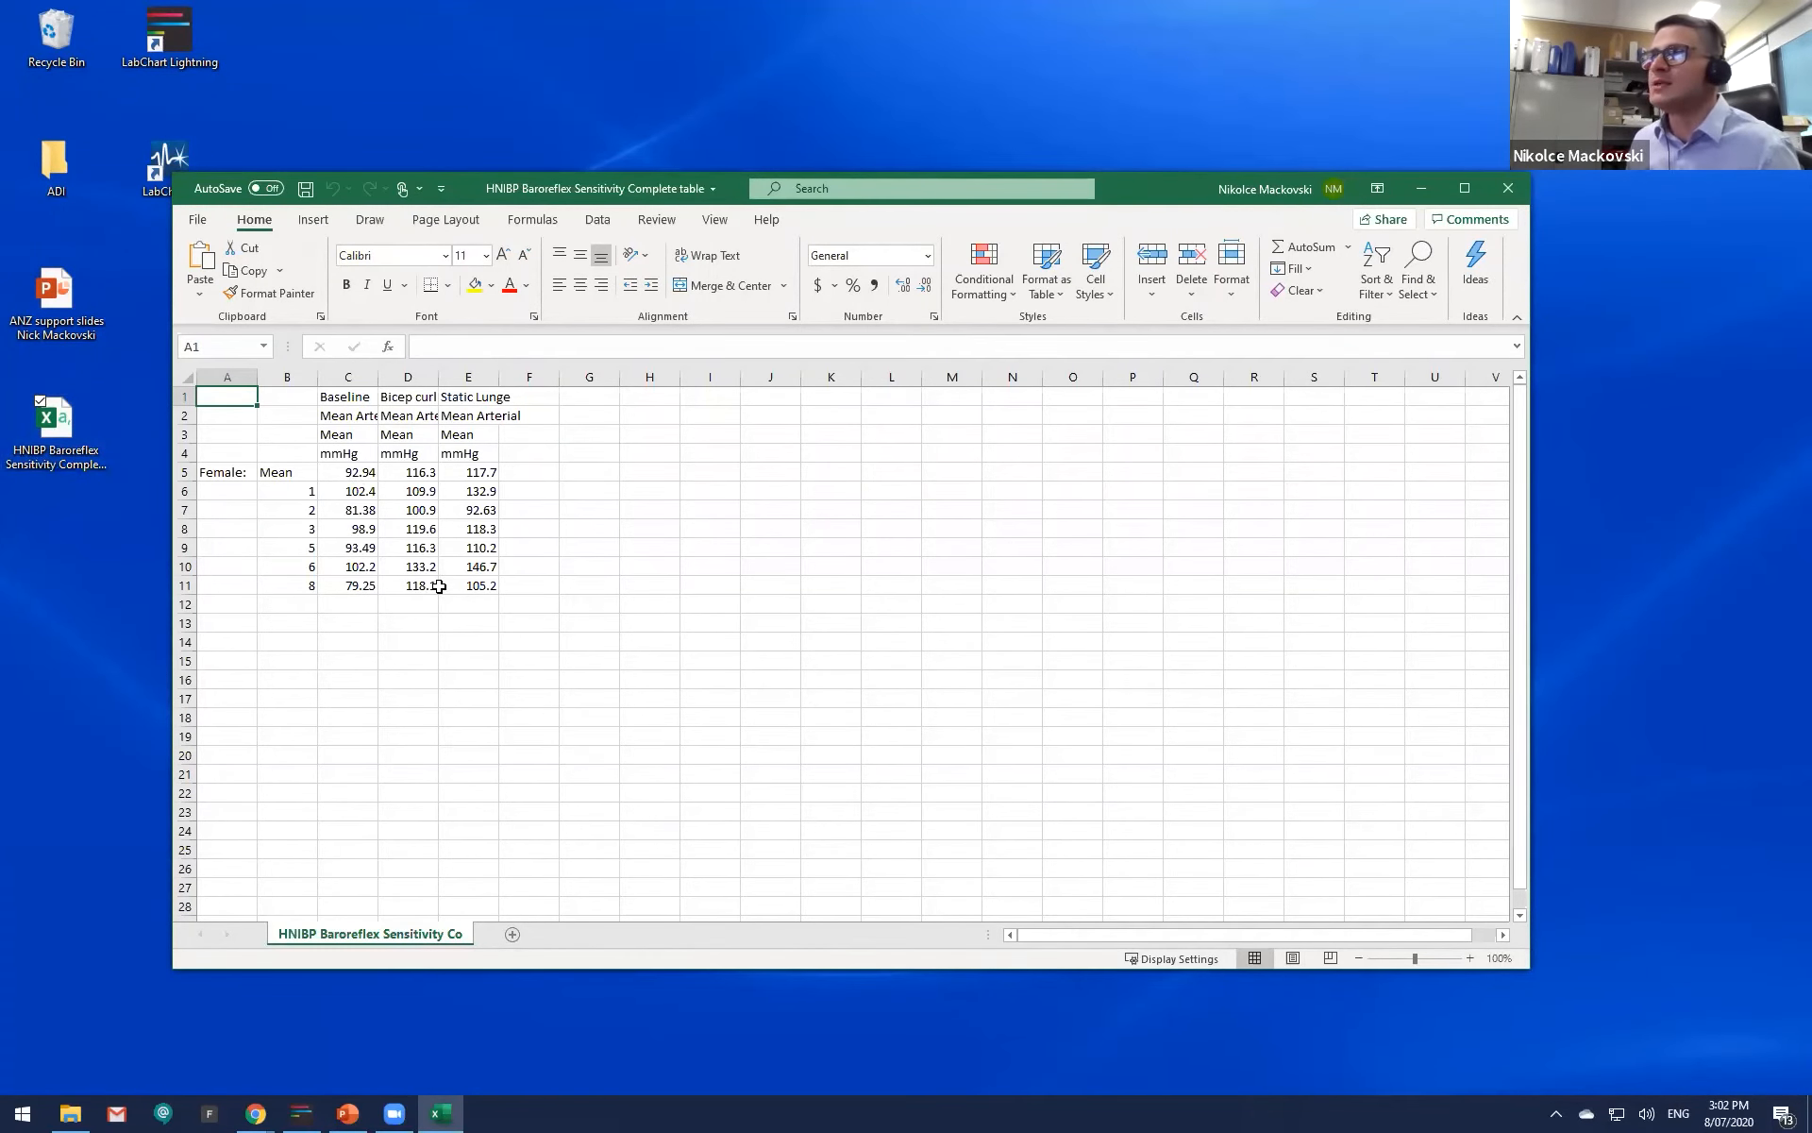
click(1507, 188)
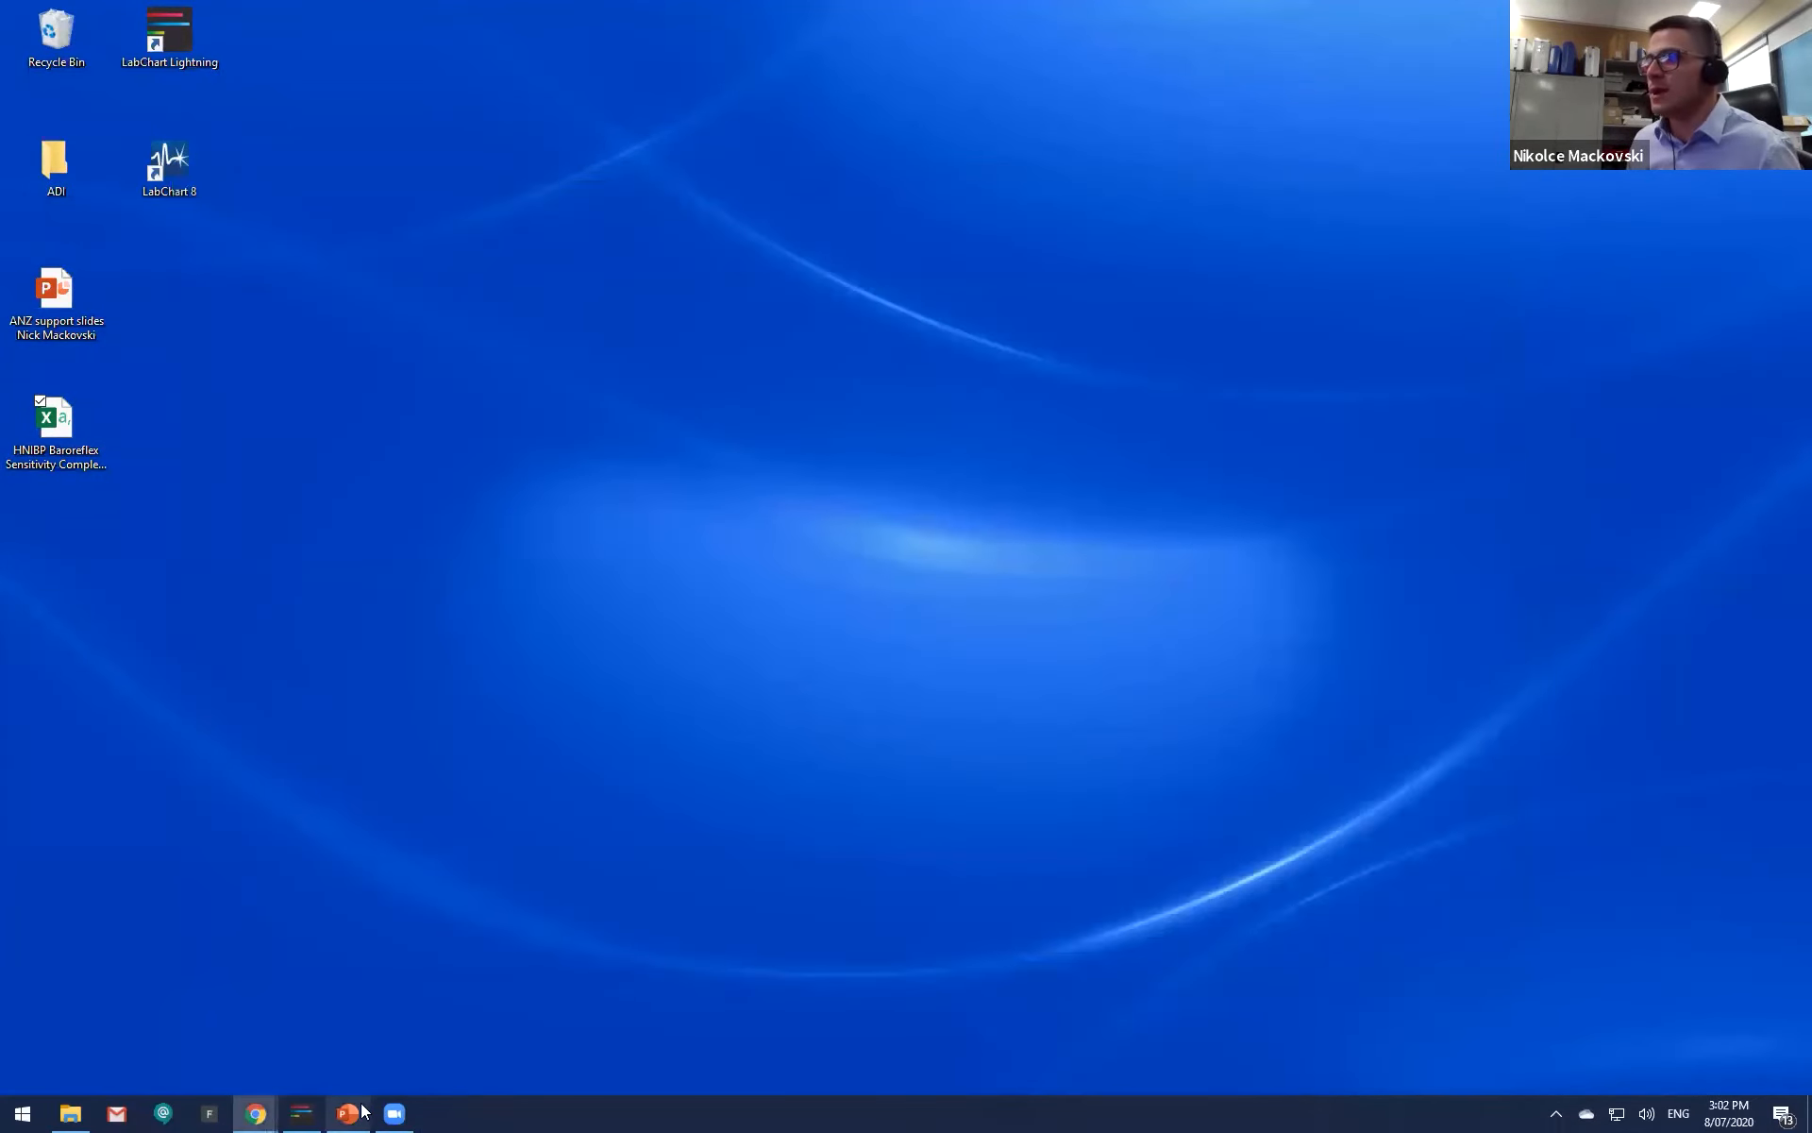
click(301, 1113)
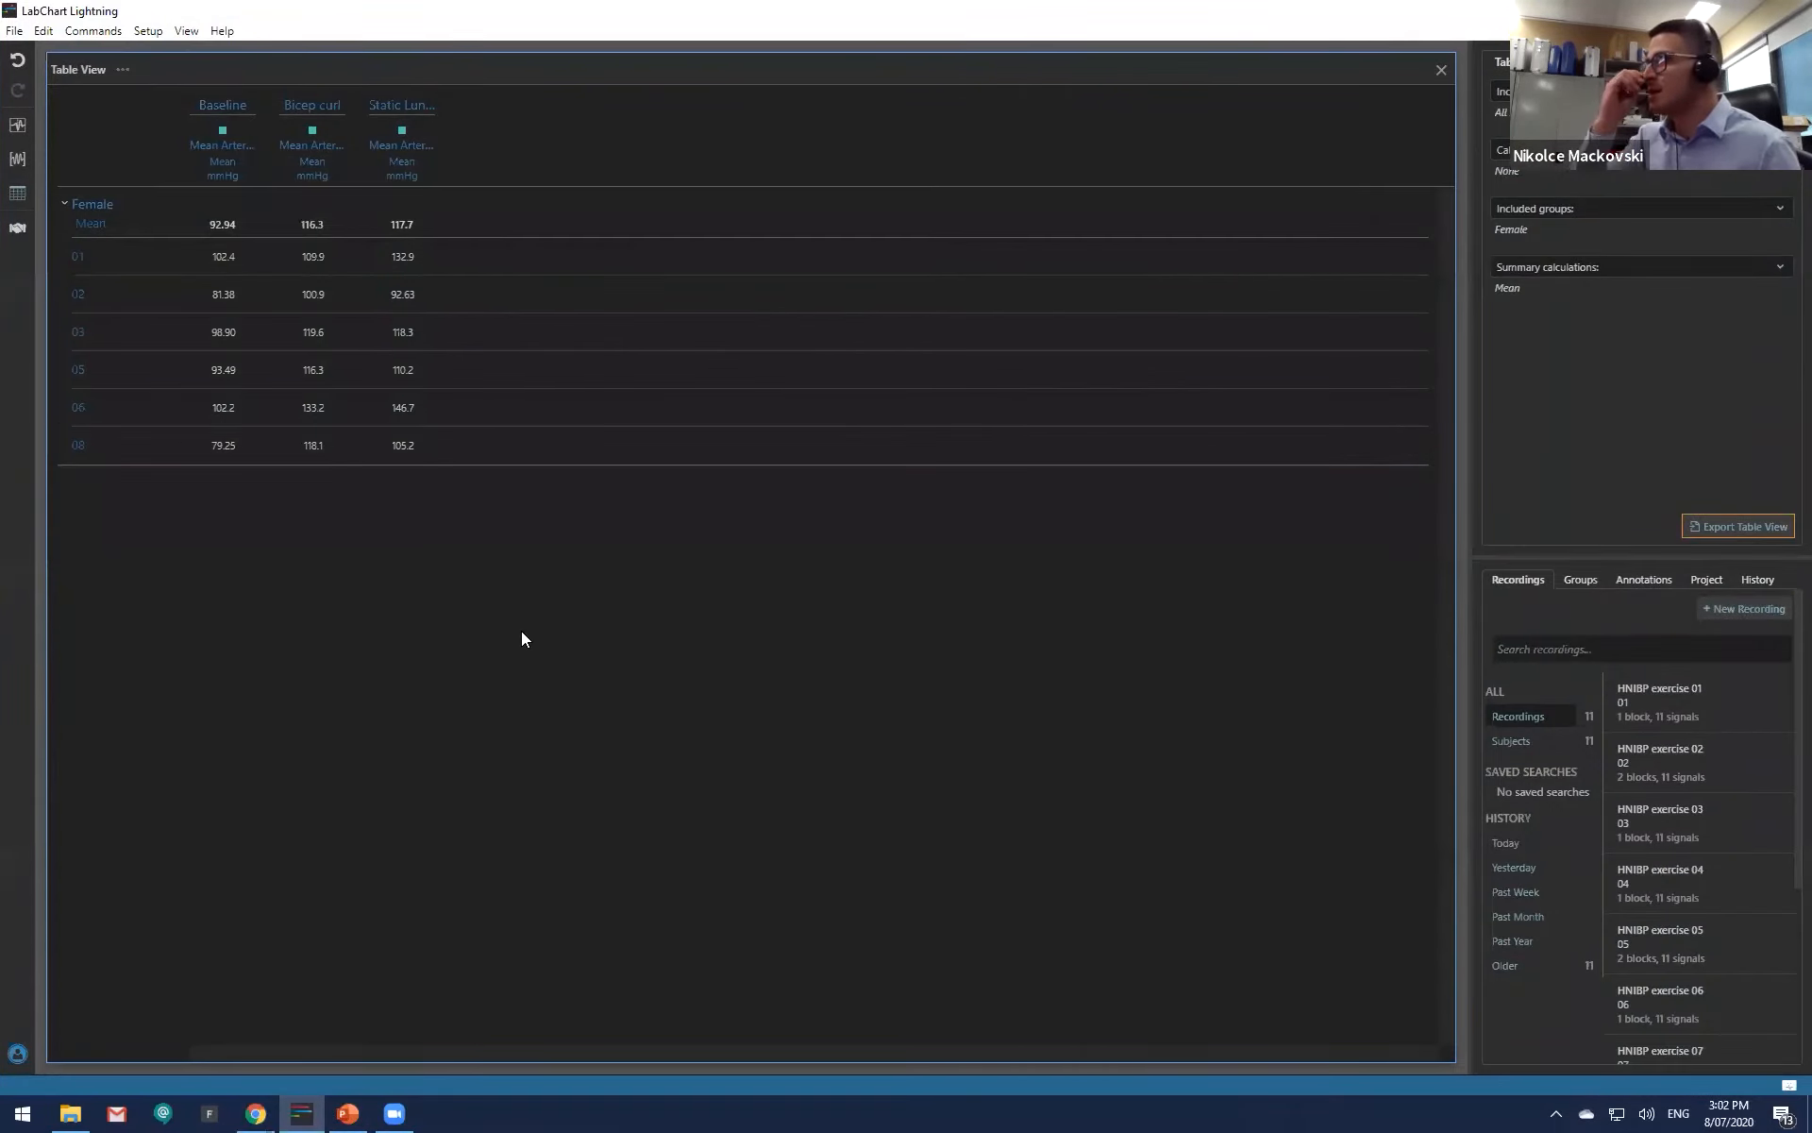
Step: Include the Male group in the table again alongside Female
click(1577, 266)
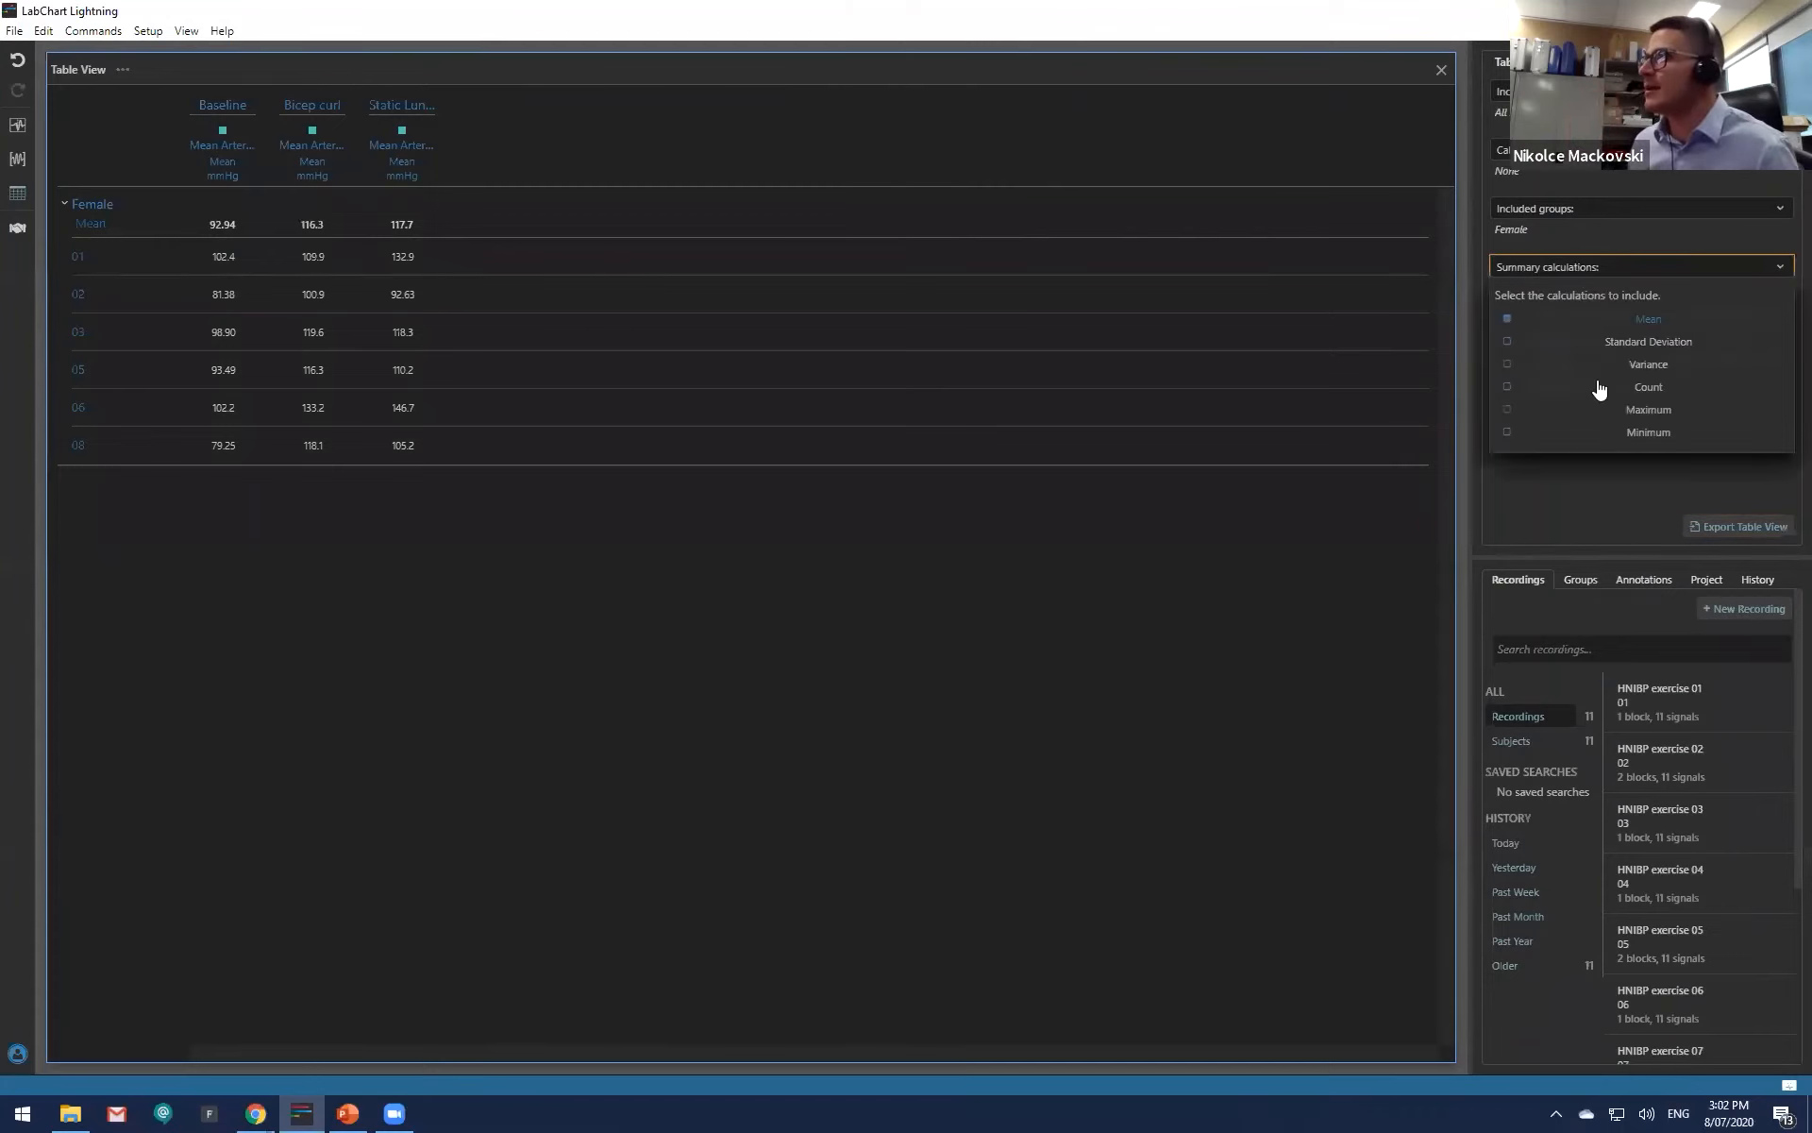
click(1574, 210)
click(1576, 283)
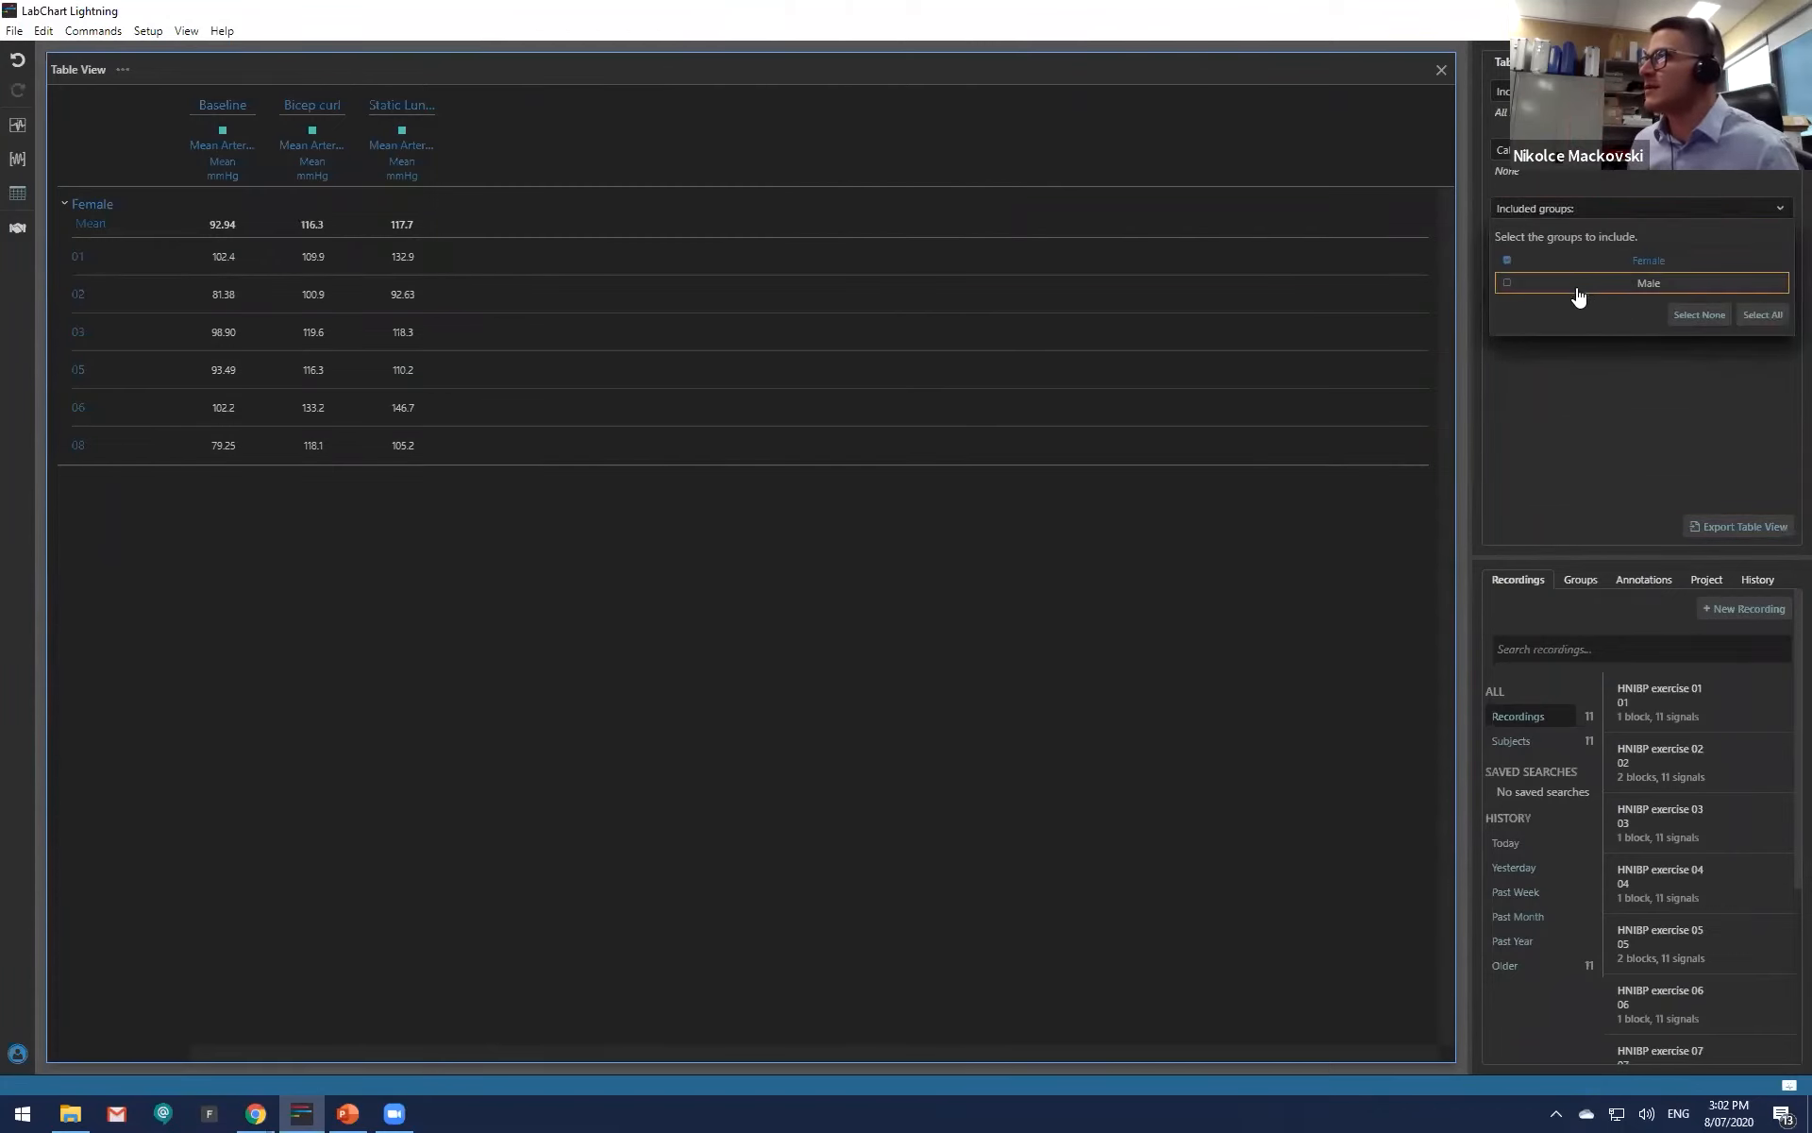
Step: Show all channels for the Baseline, Bicep curl and Static Lunge regions
right_click(236, 129)
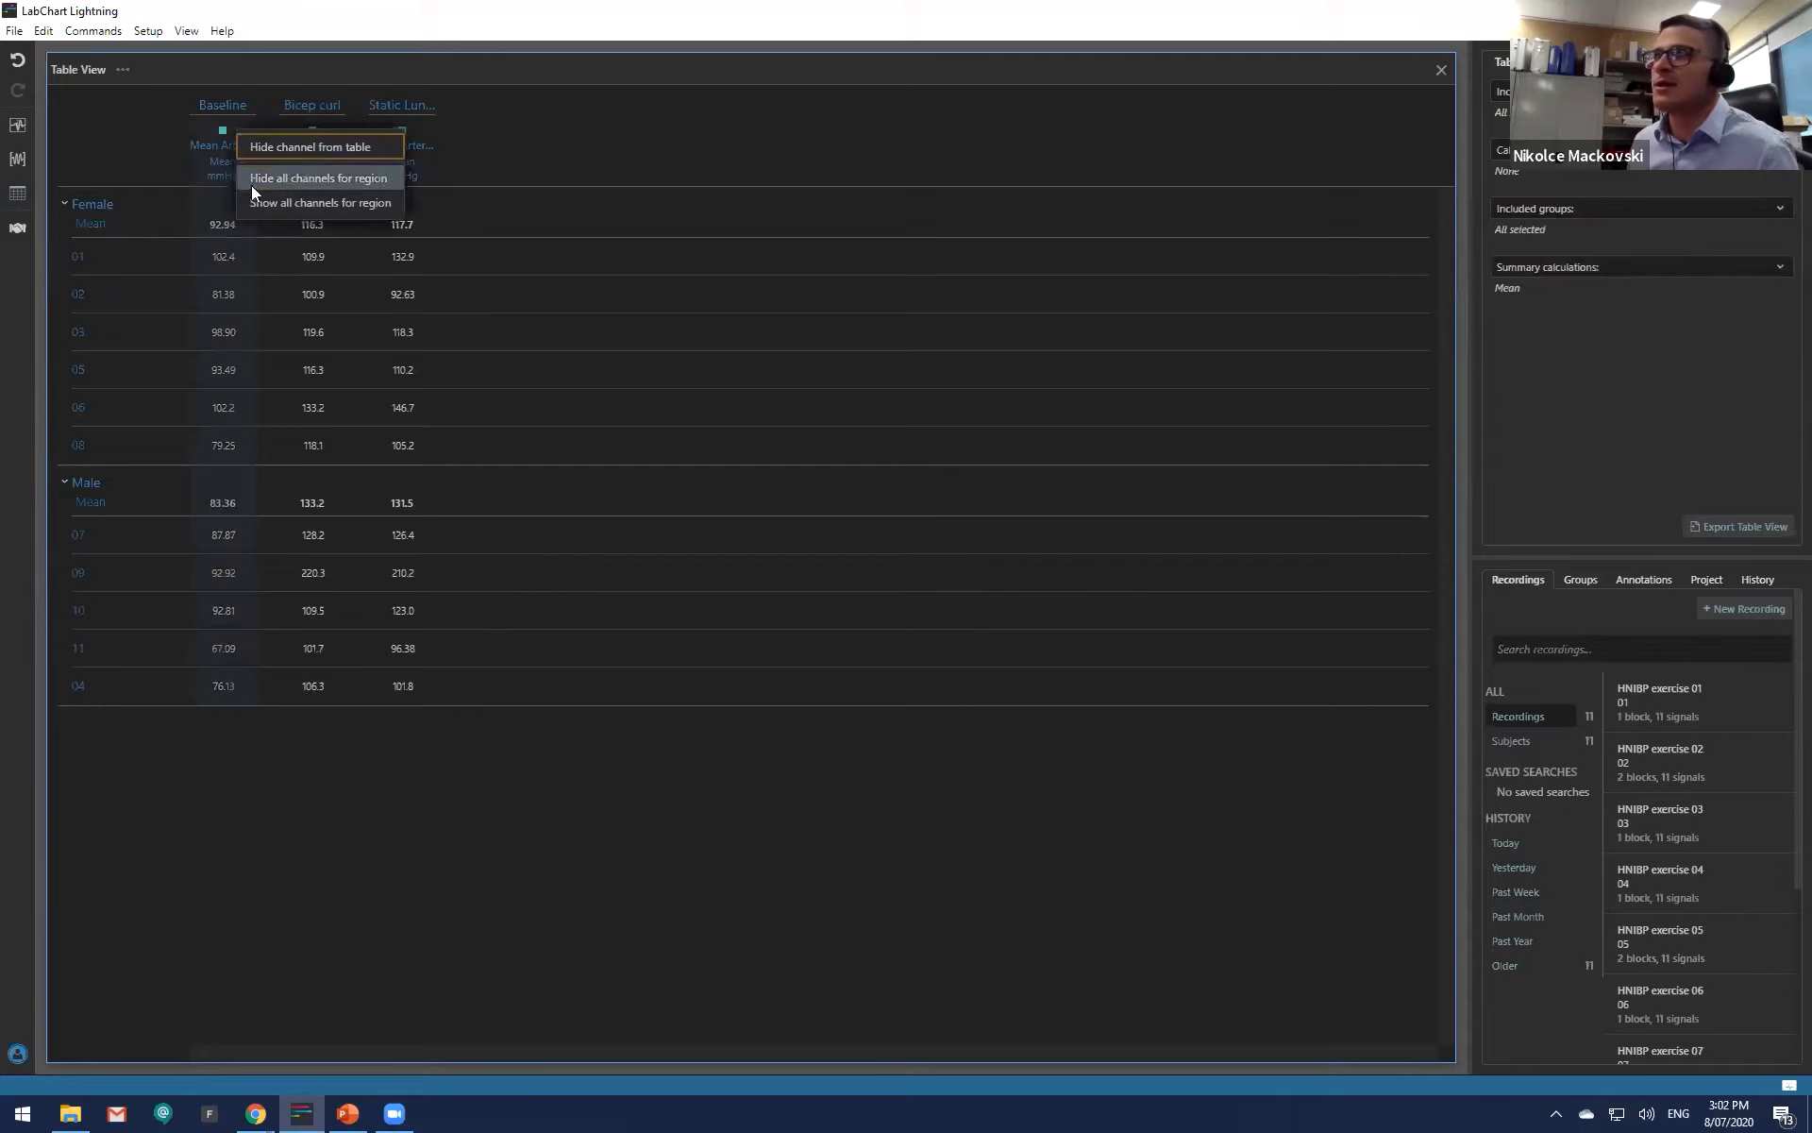
click(273, 202)
right_click(453, 140)
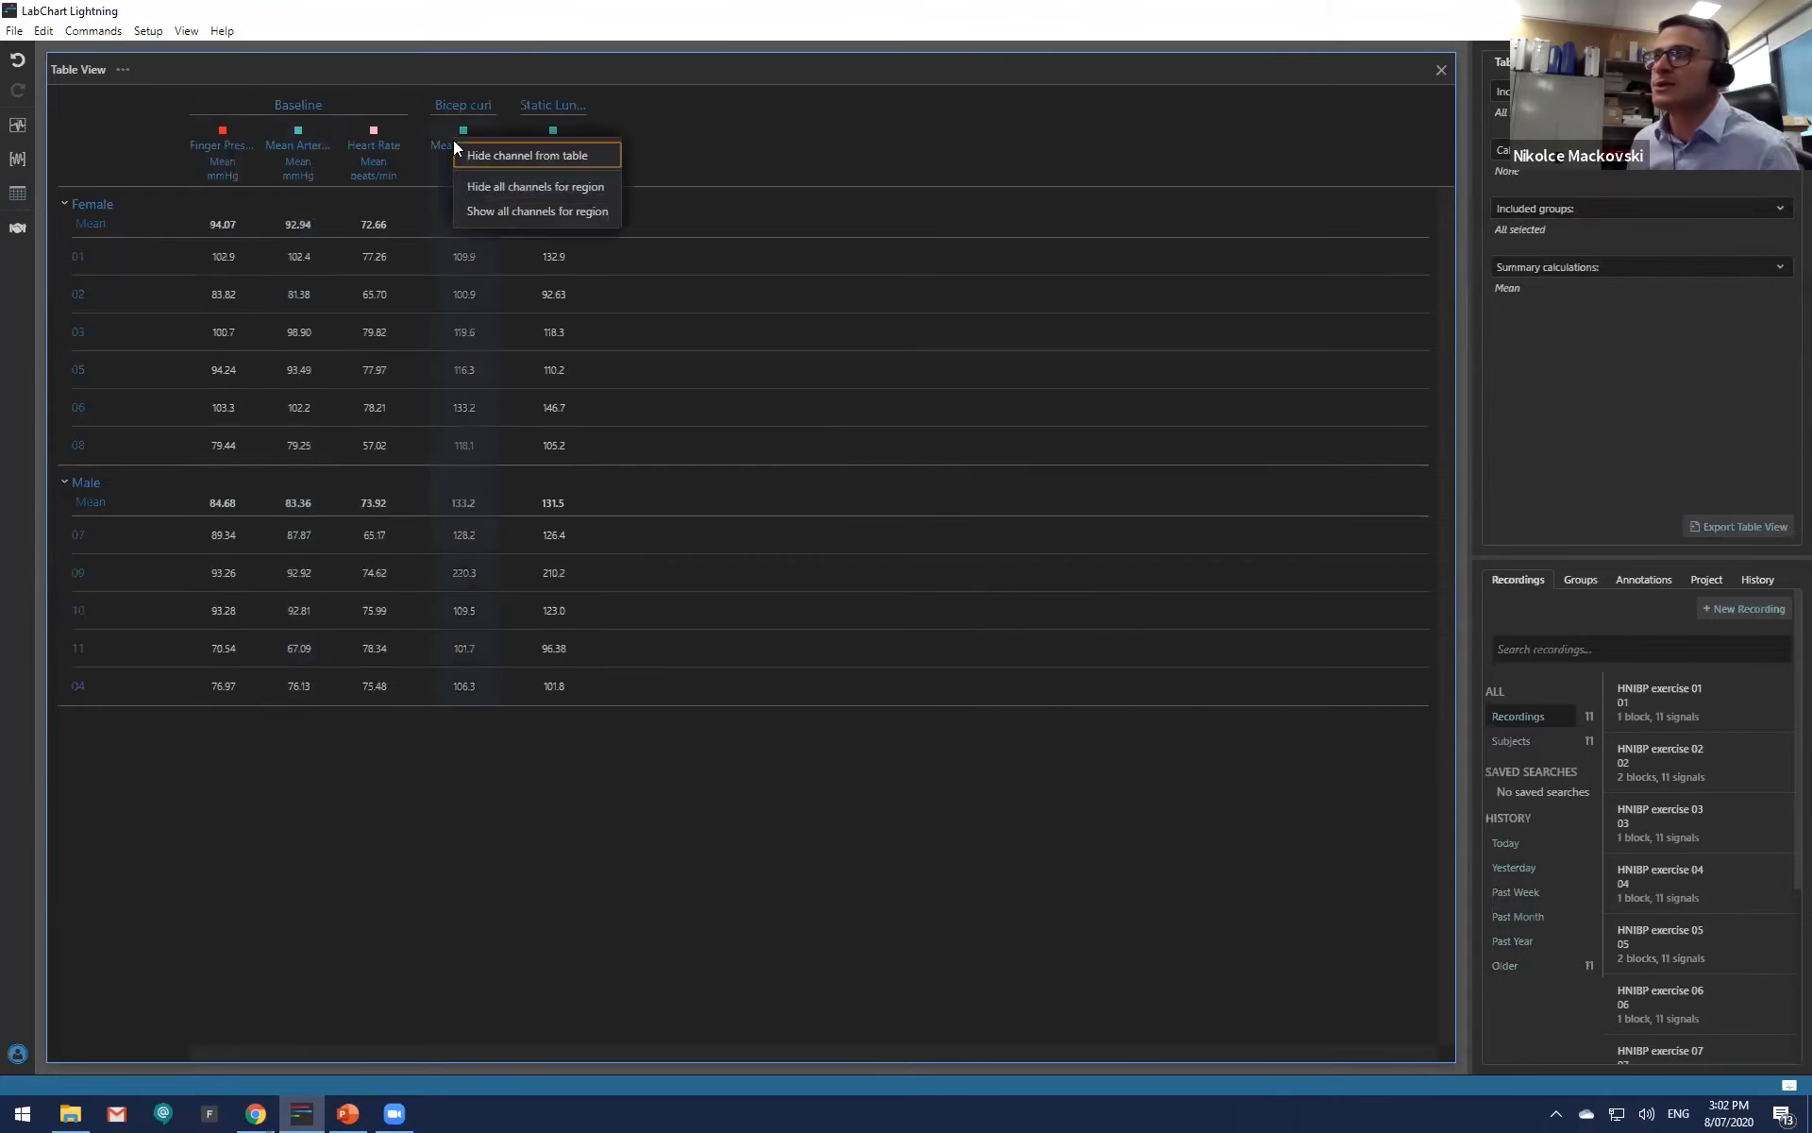
click(468, 200)
right_click(697, 147)
click(713, 225)
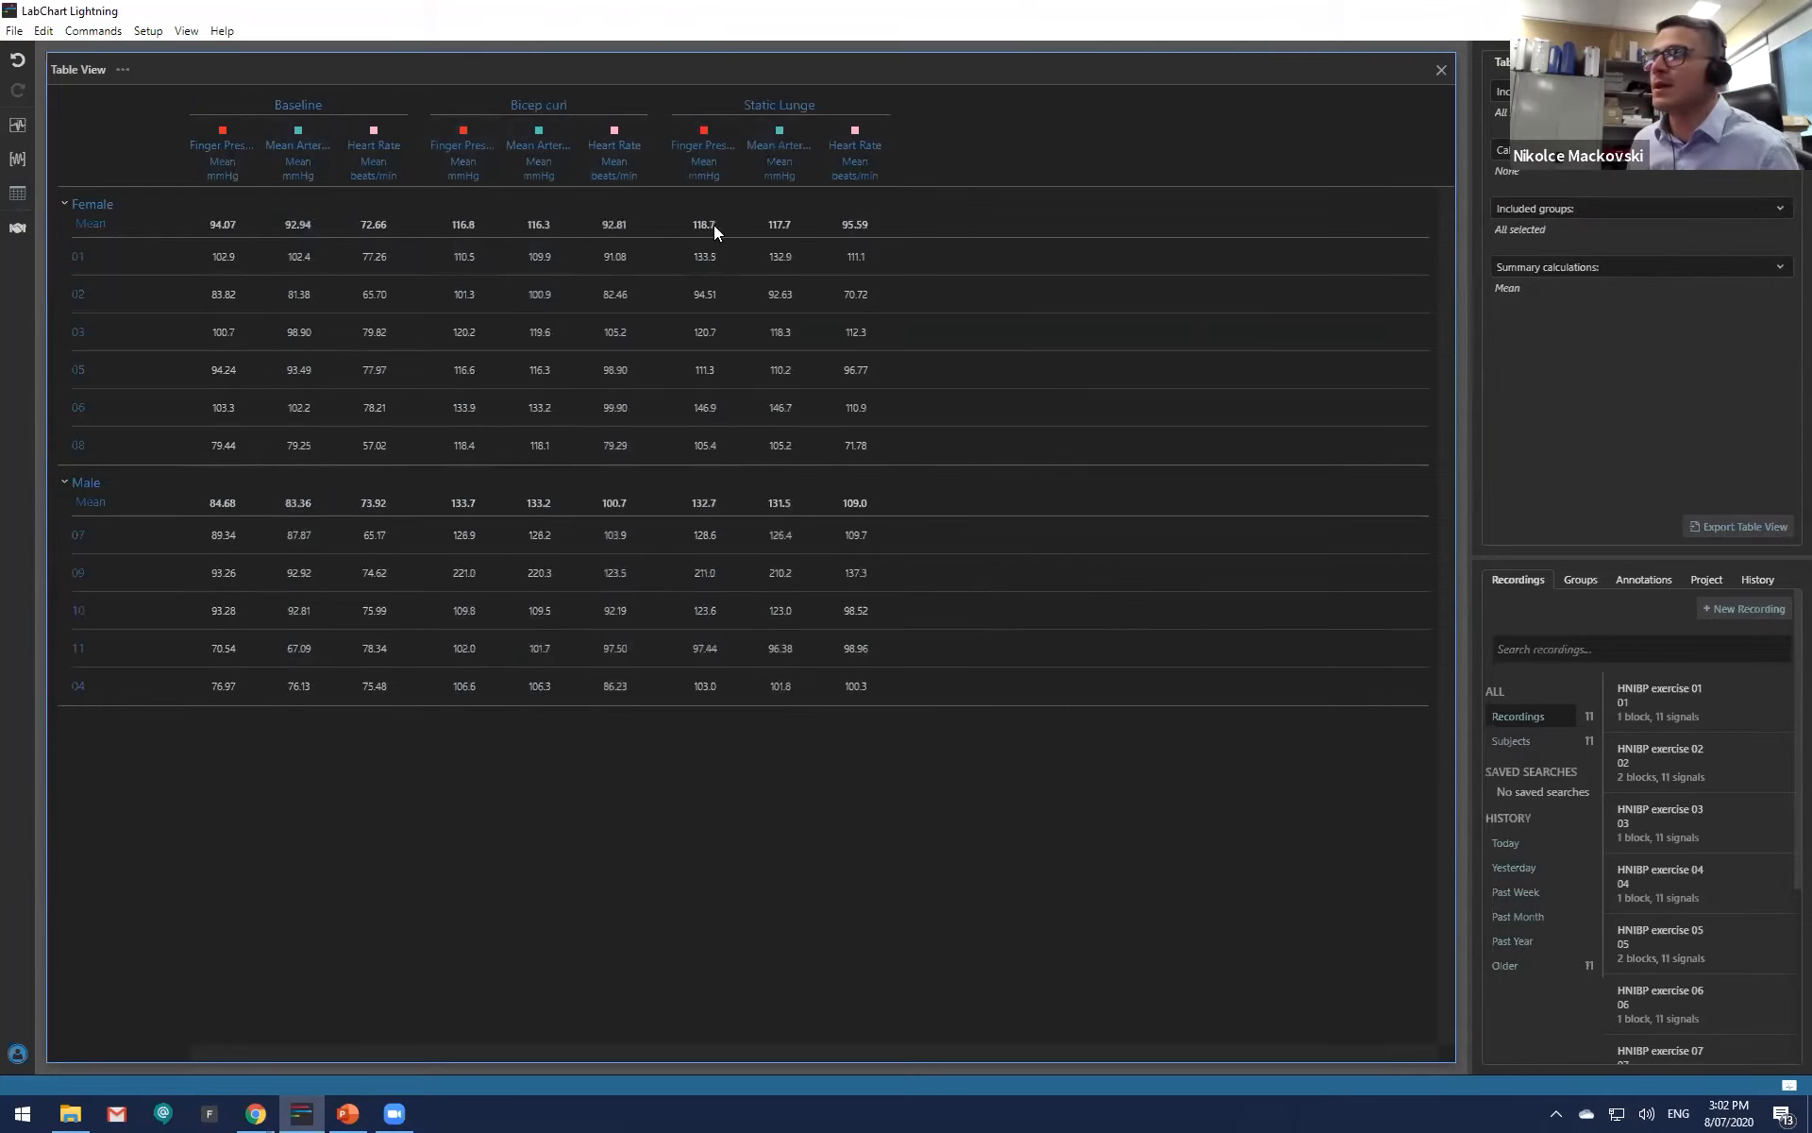
Step: Export the full table as HNIBP Baroreflex Sensitivity Complete table on the Desktop, replacing the existing CSV file
click(1727, 526)
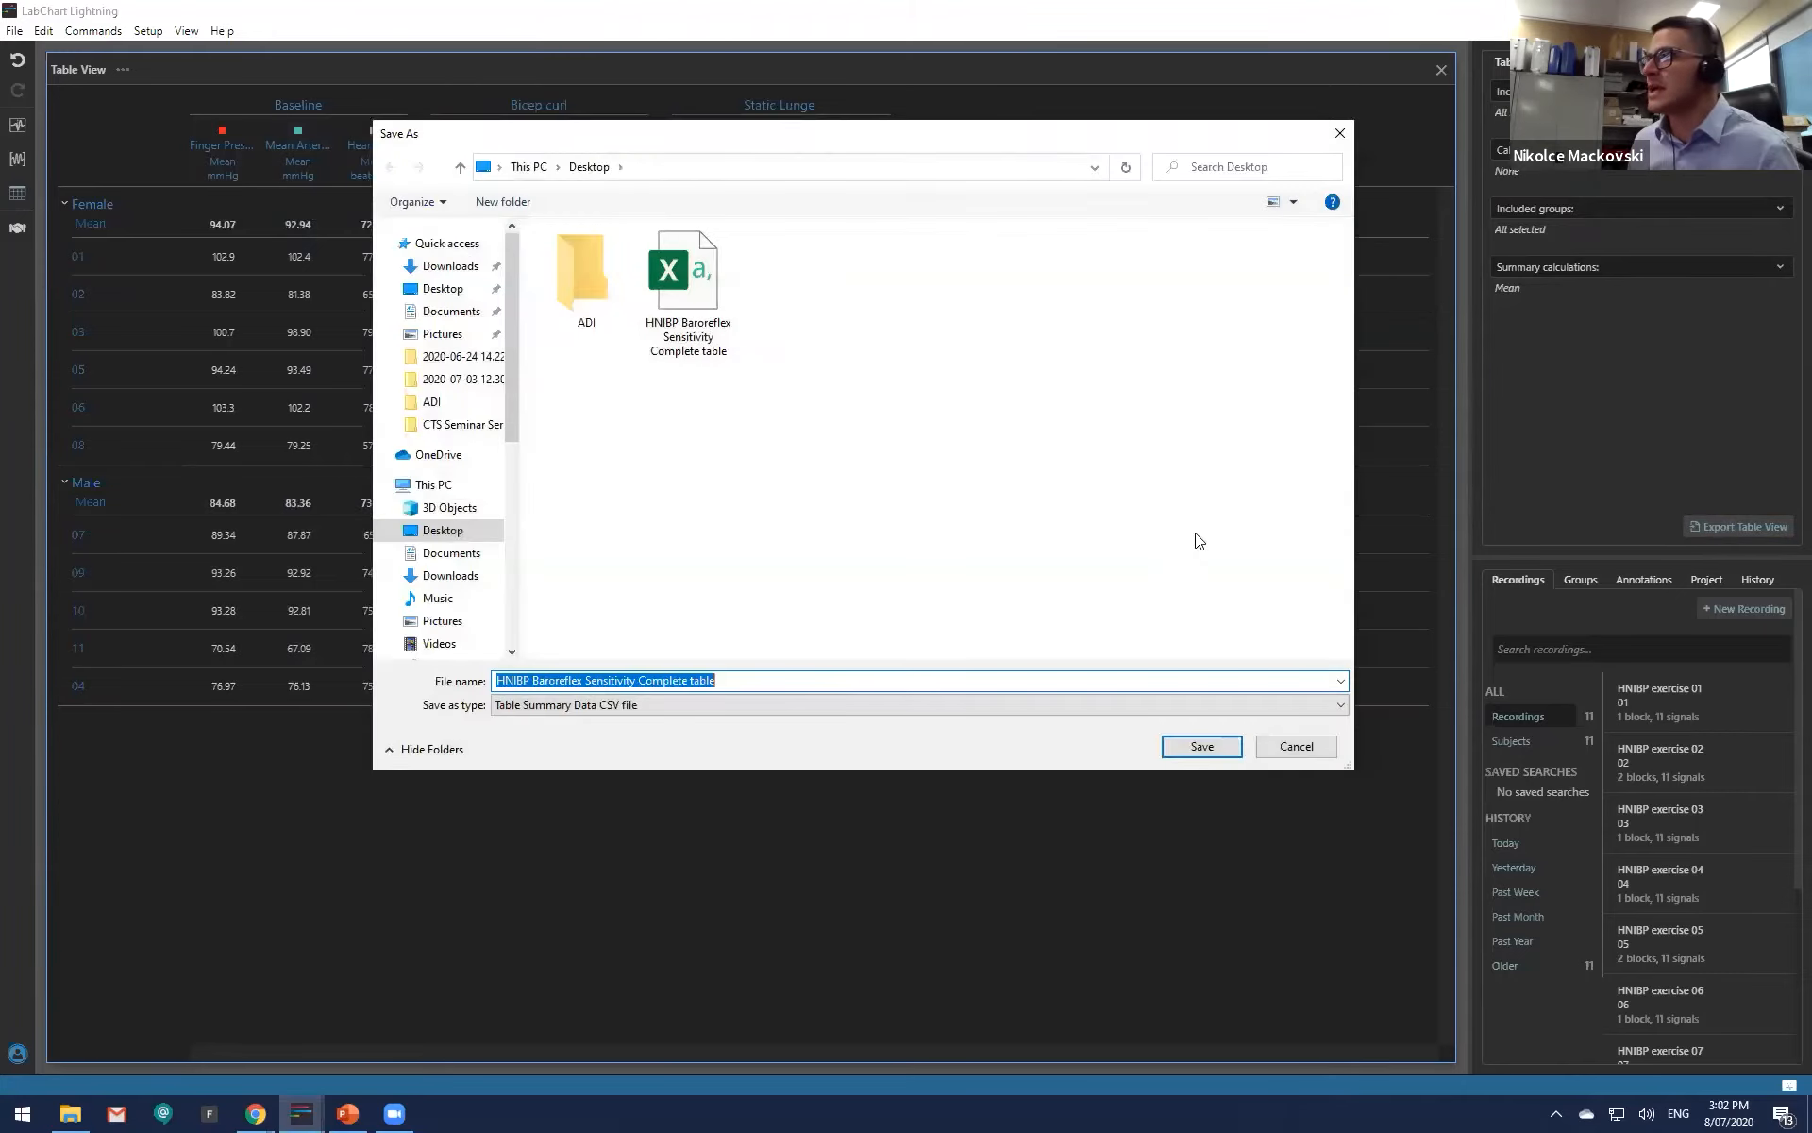
click(1200, 746)
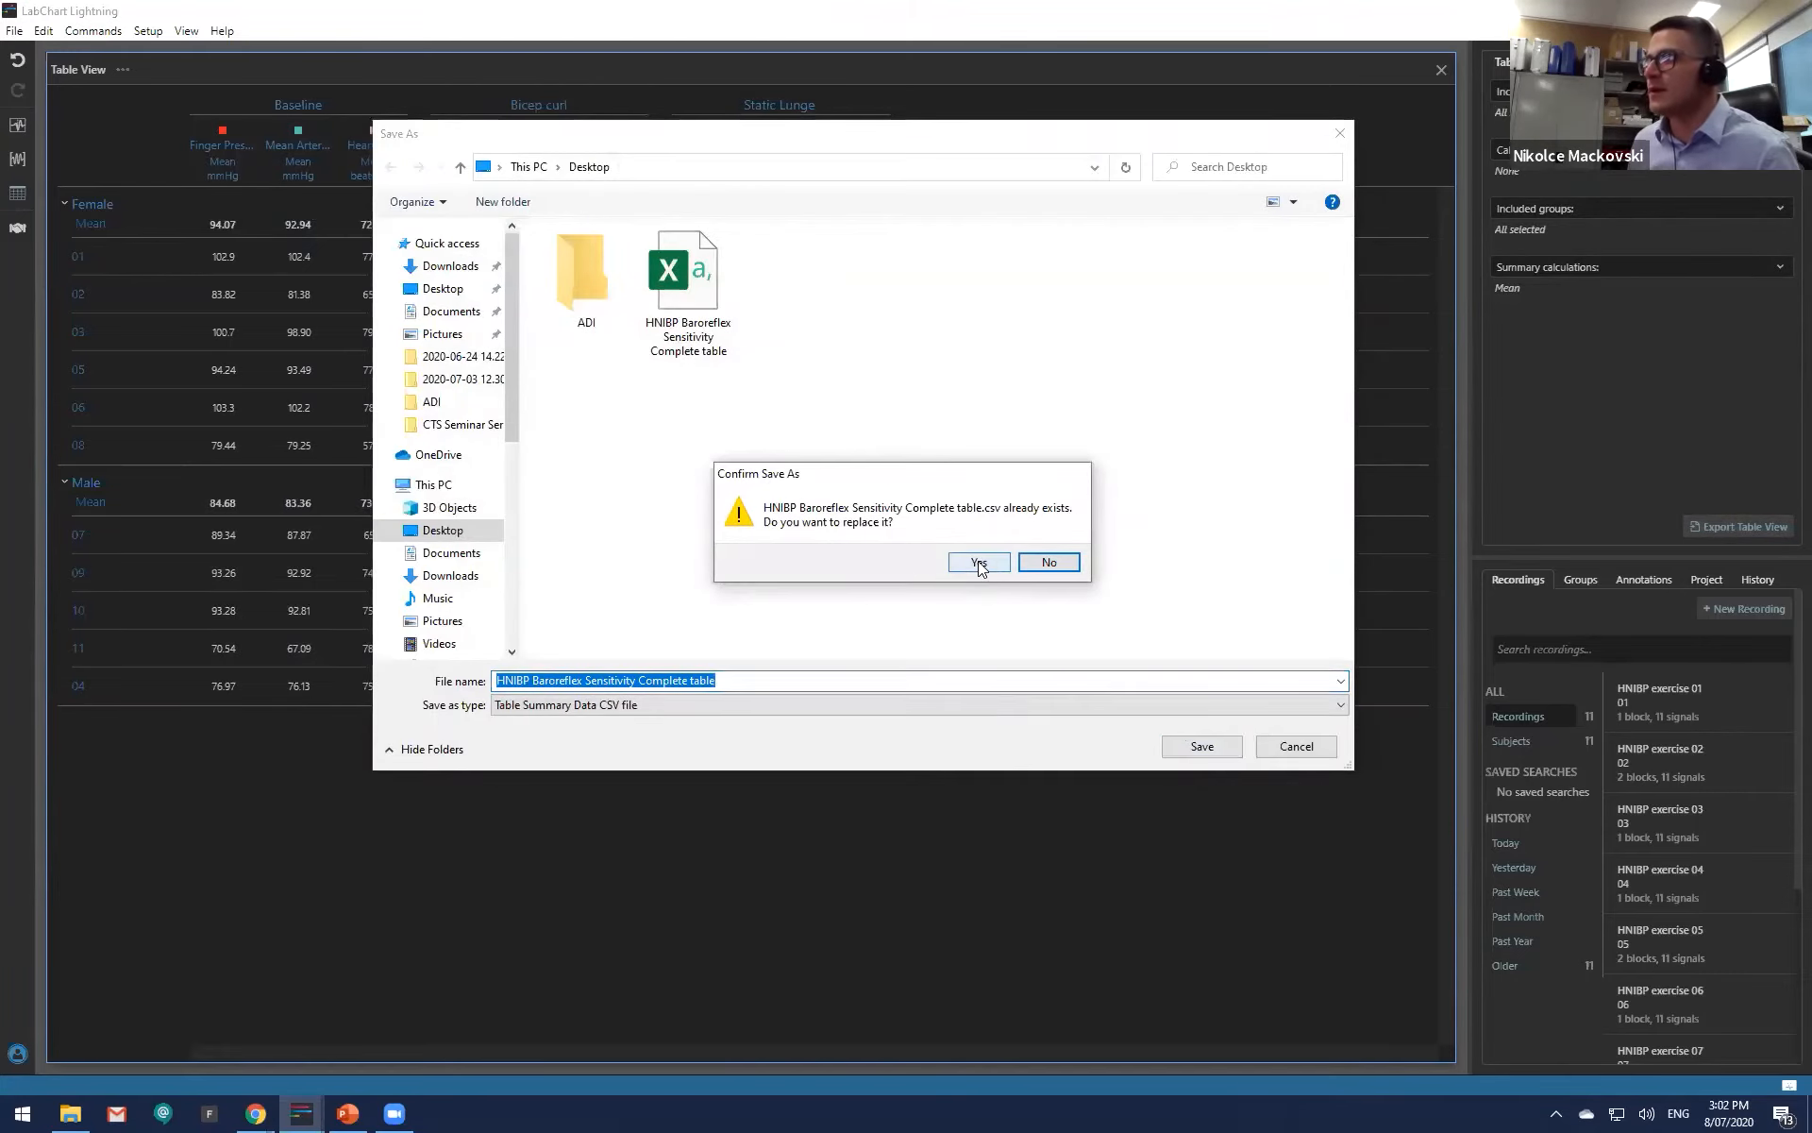
click(979, 563)
Step: Open the re-exported CSV from the desktop in Excel to check both groups and all channels, close it, and return to LabChart Lightning
key(super+d)
double_click(106, 470)
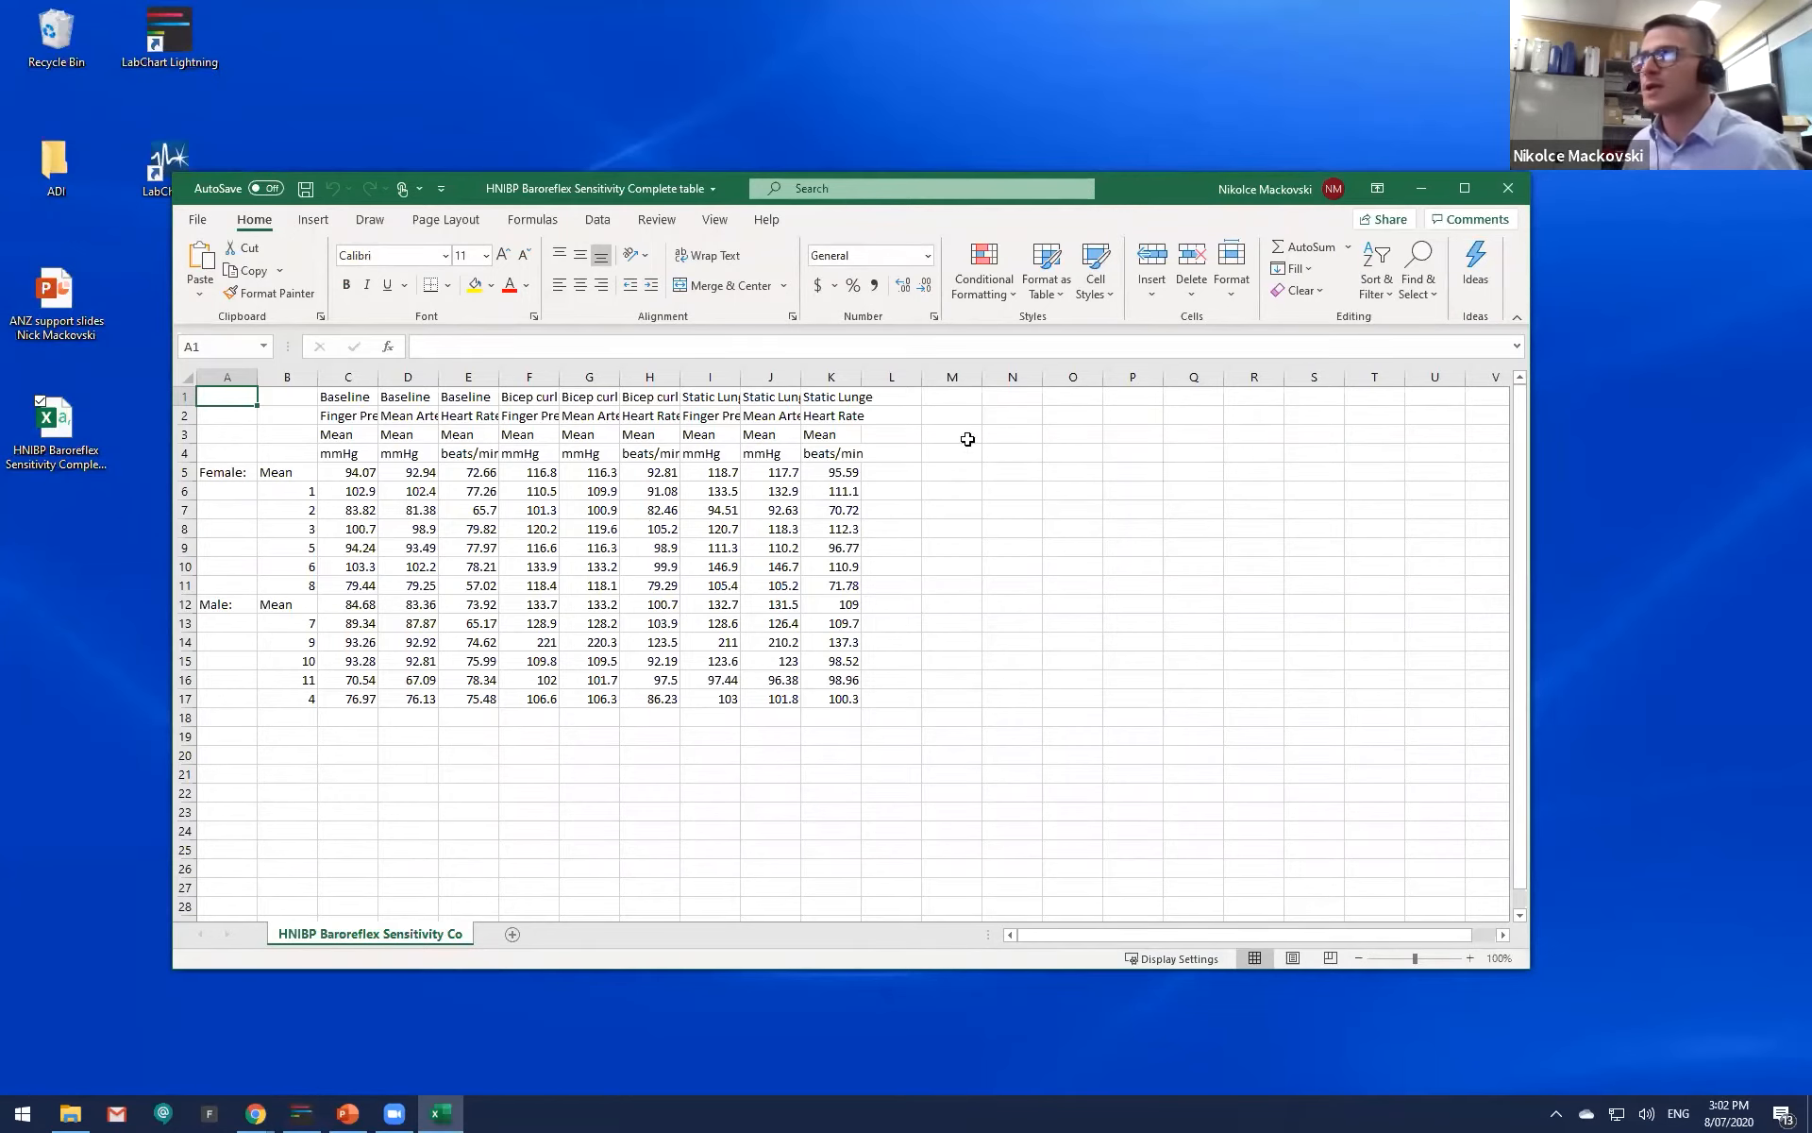
click(1507, 188)
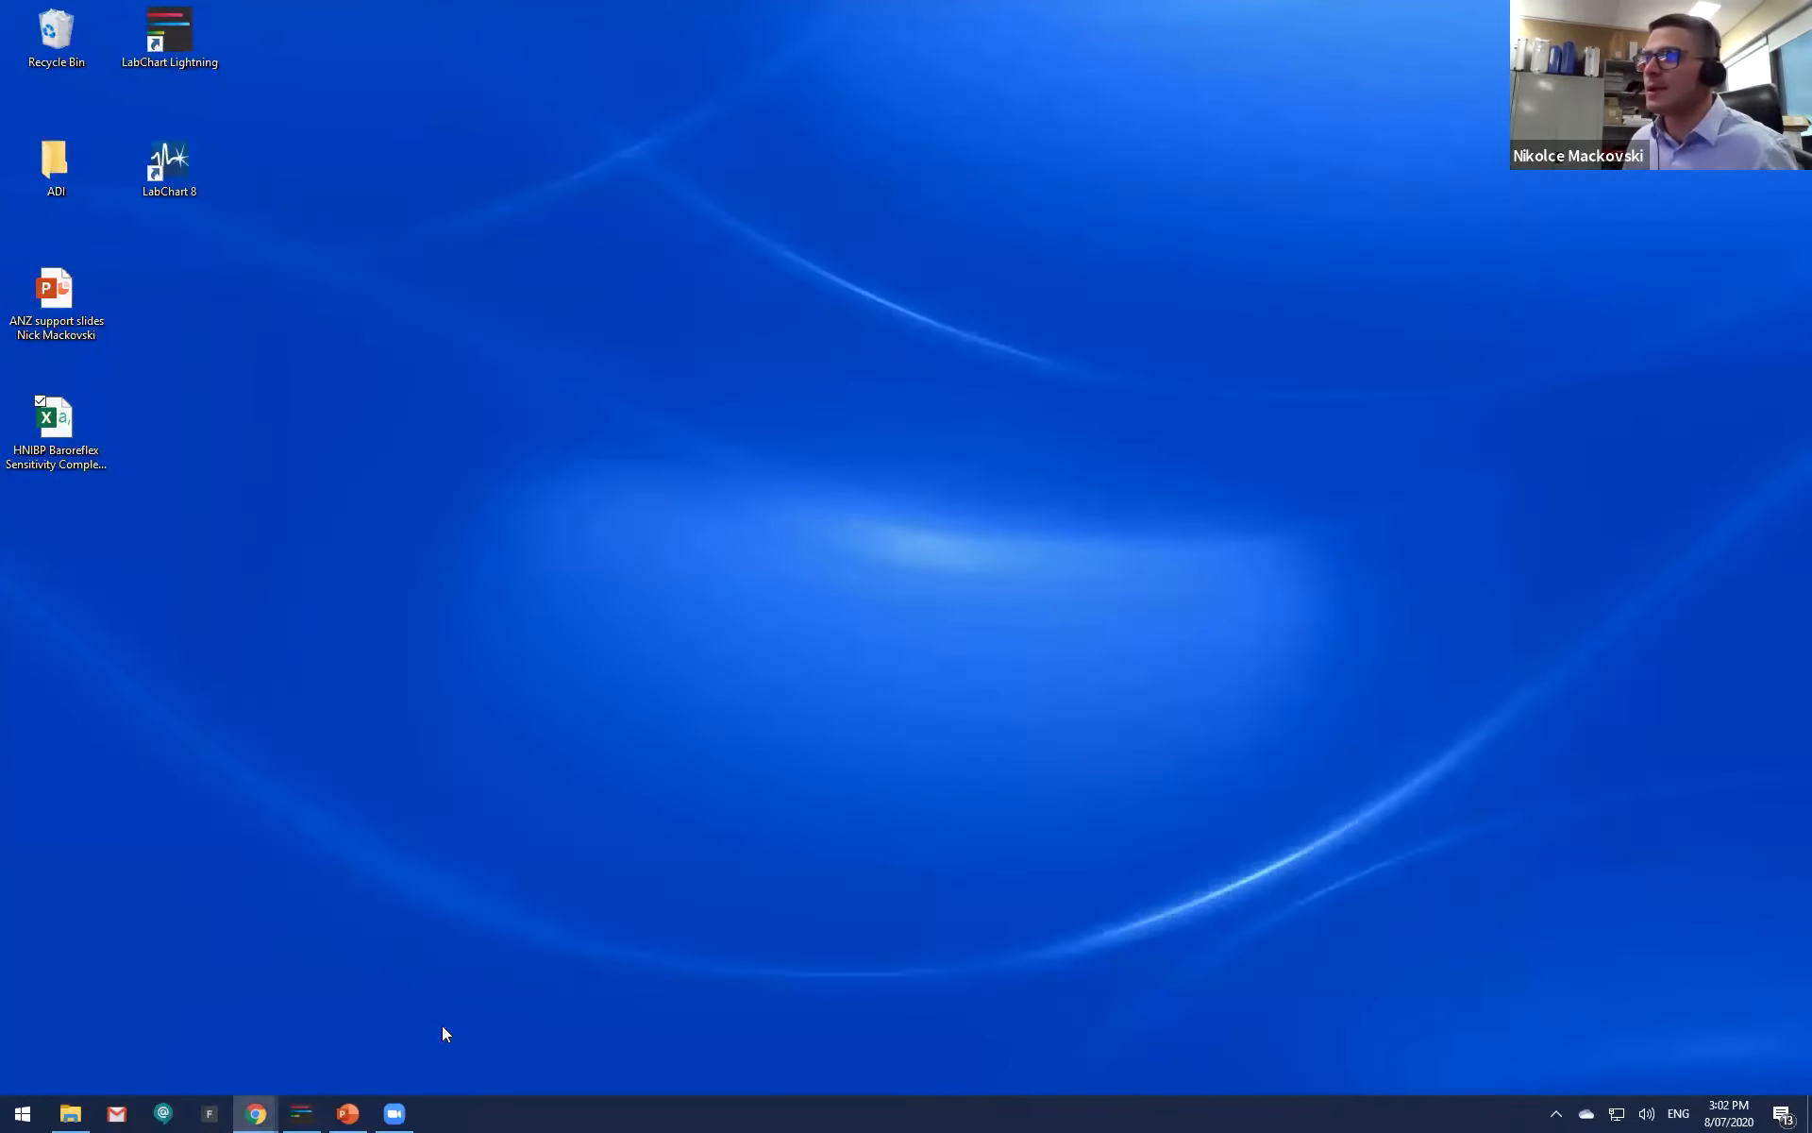
click(302, 1113)
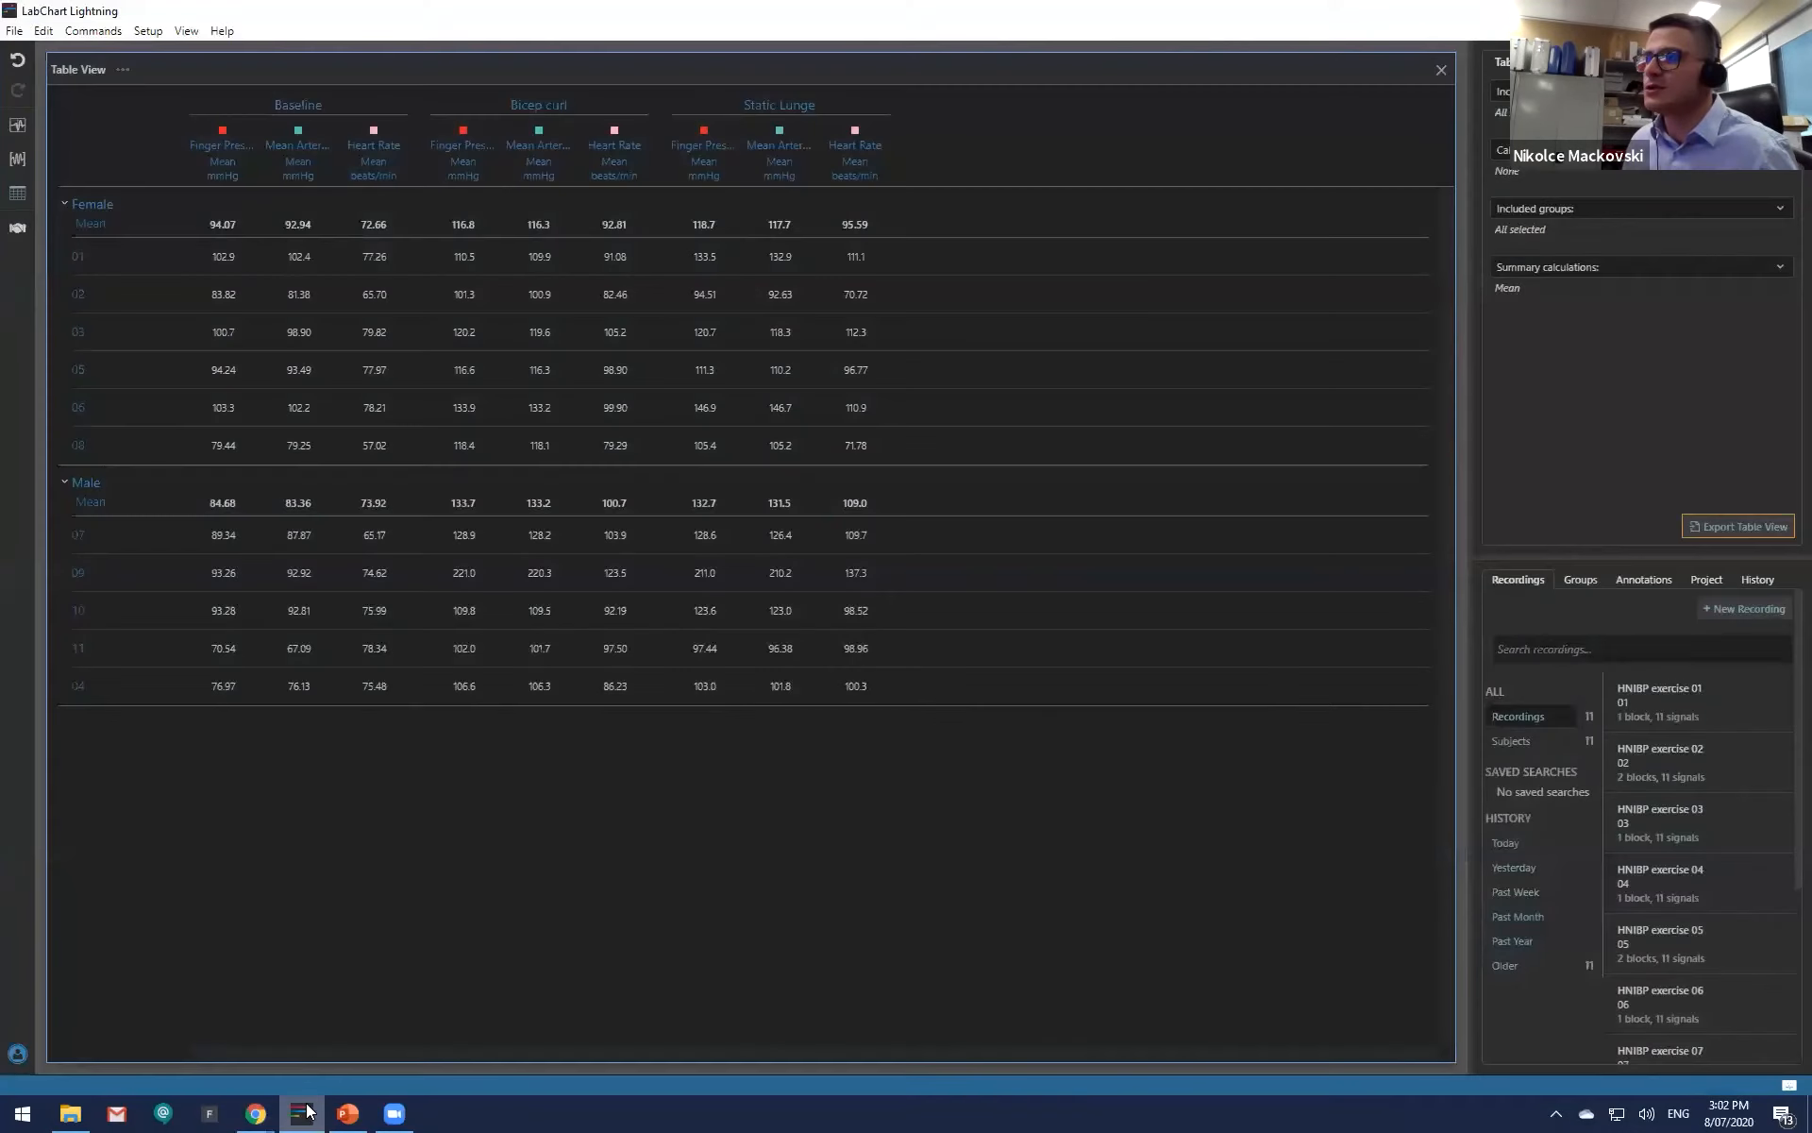
click(370, 945)
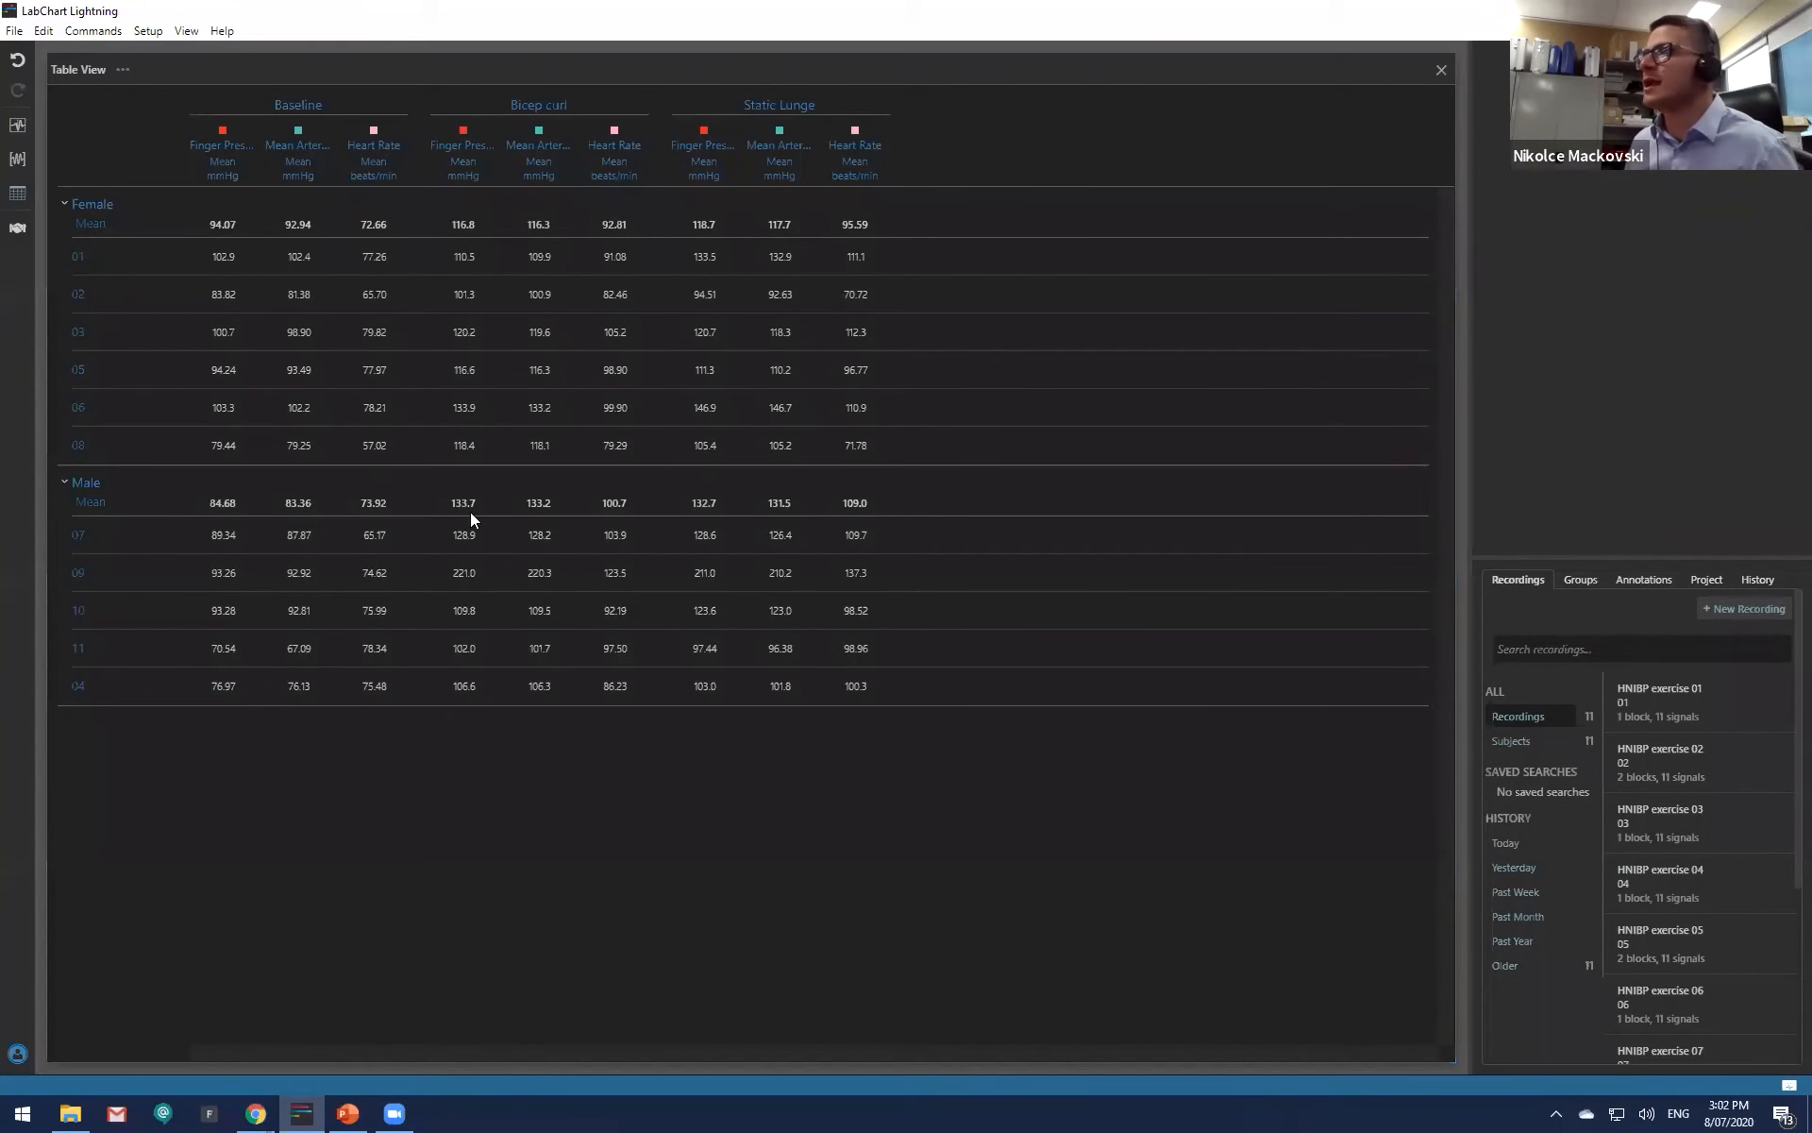
Step: Create a calculated column named Bicep curl with the description "difference"
click(121, 70)
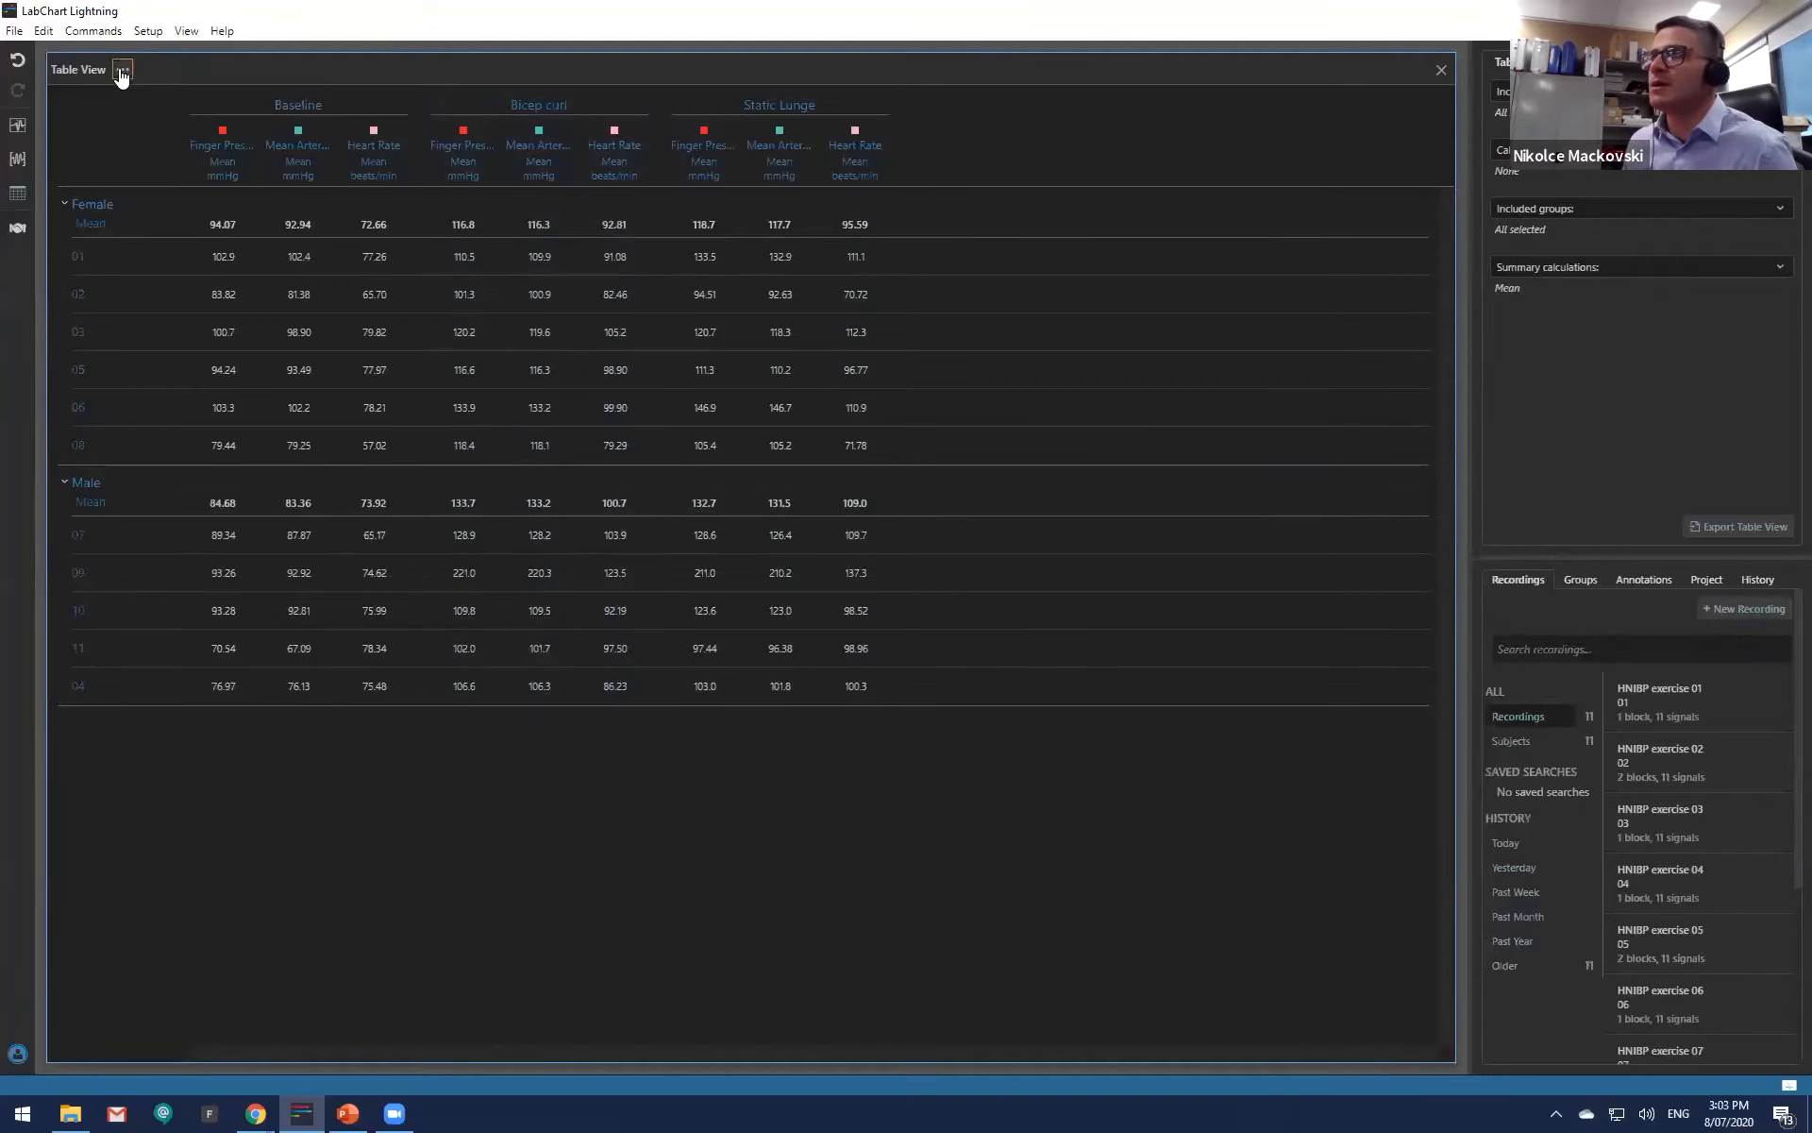
click(1642, 151)
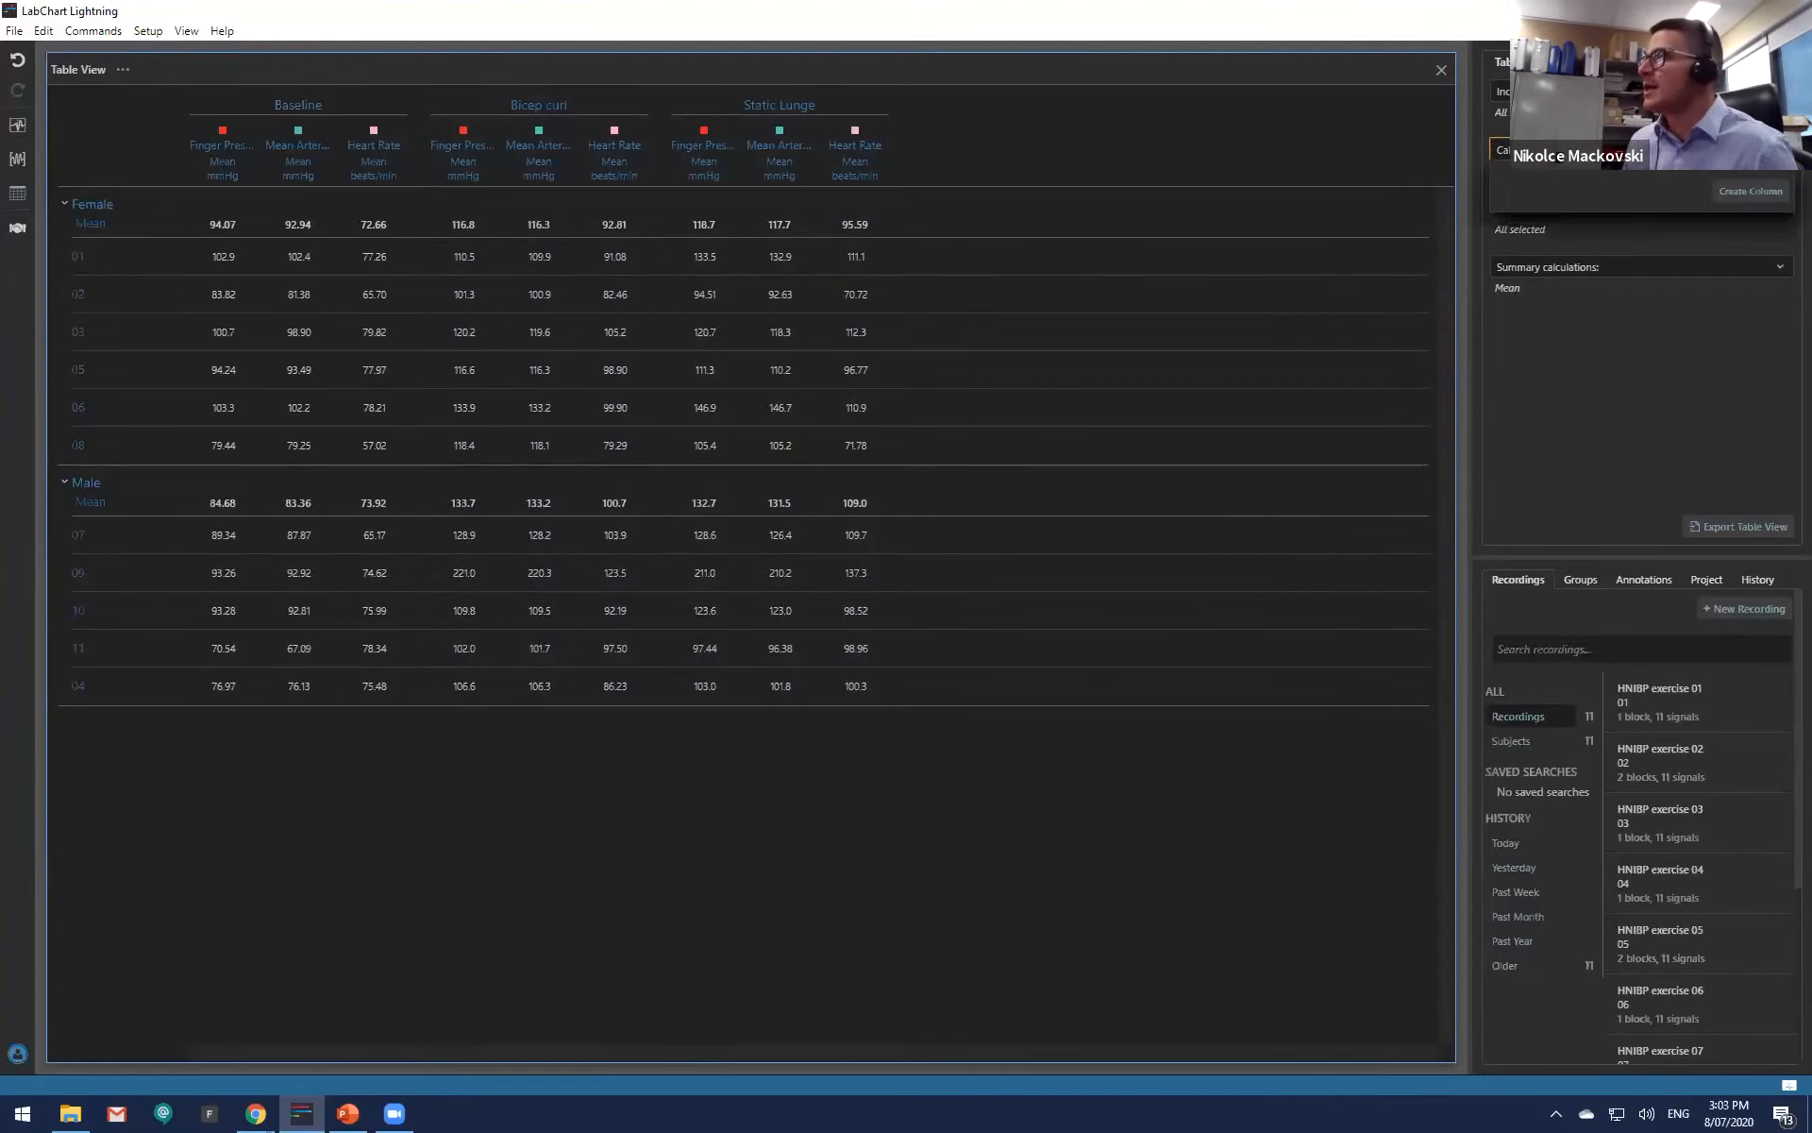
click(1749, 193)
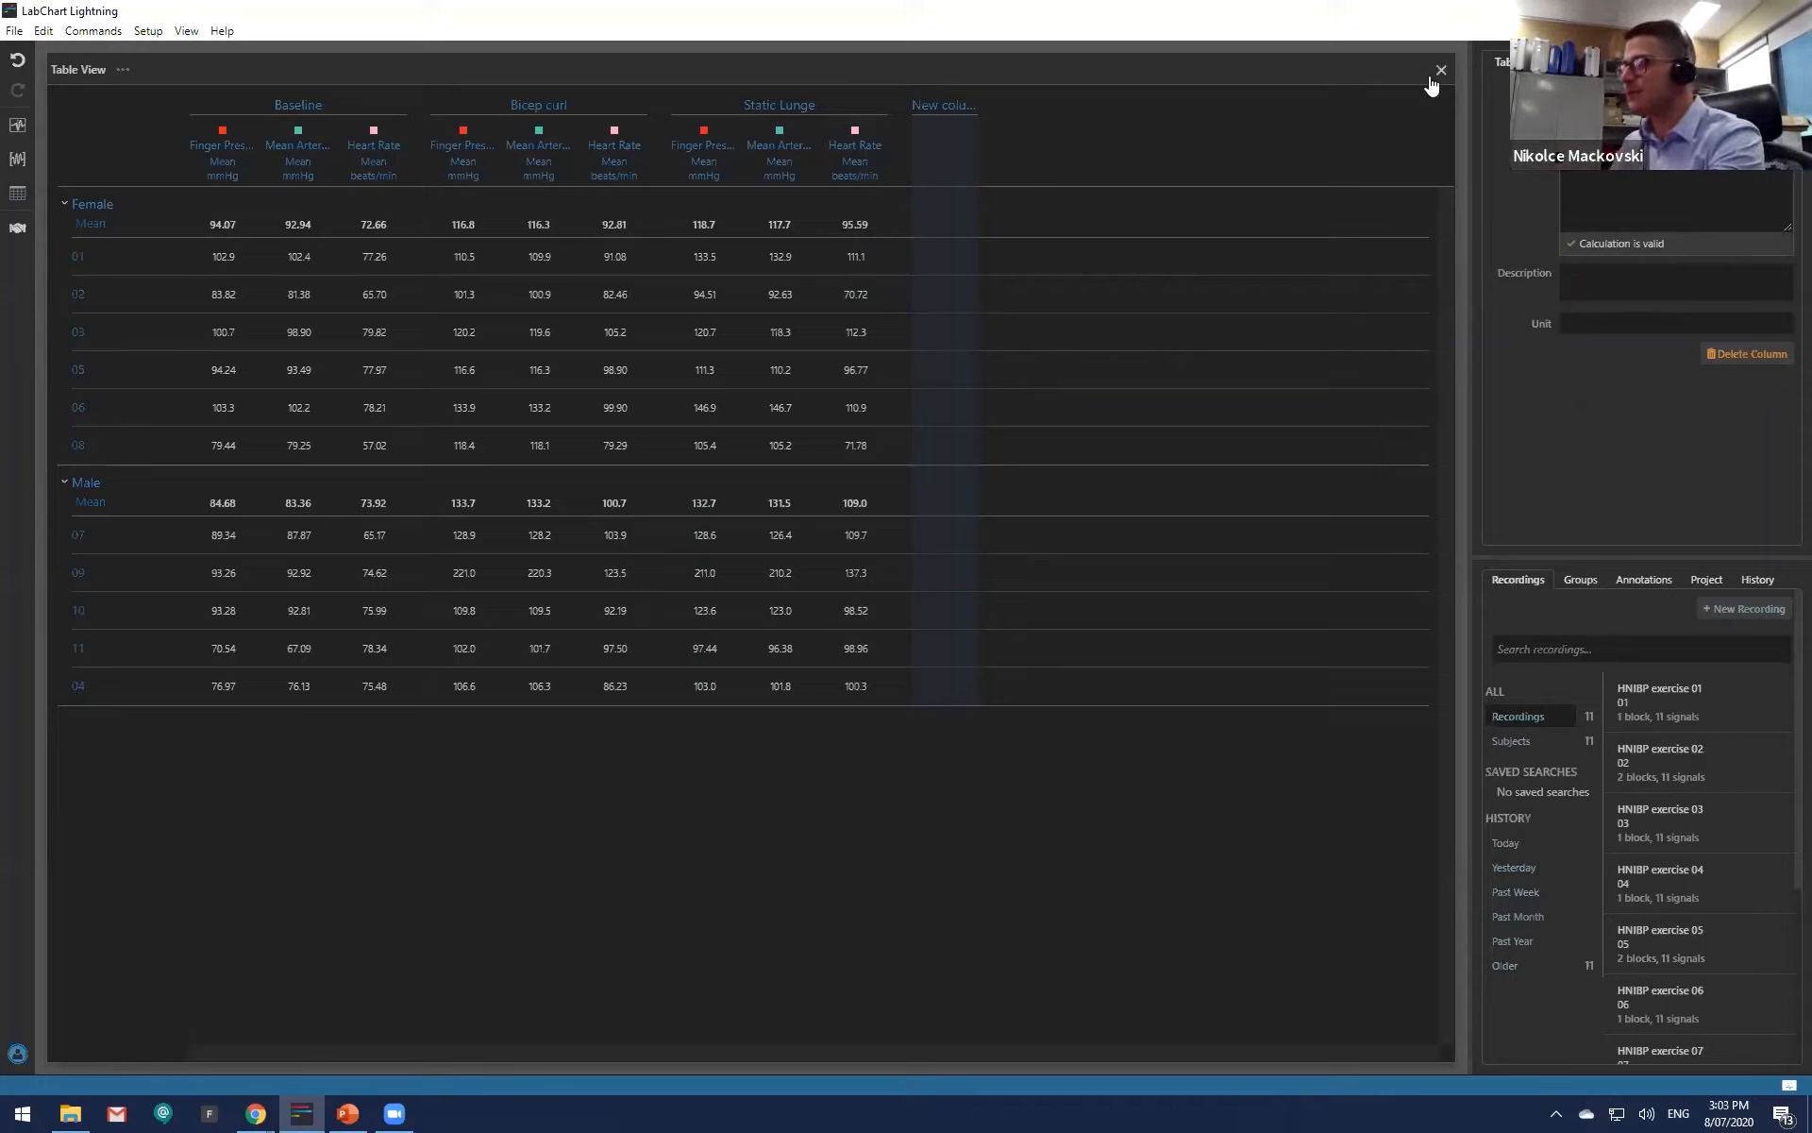
click(1644, 288)
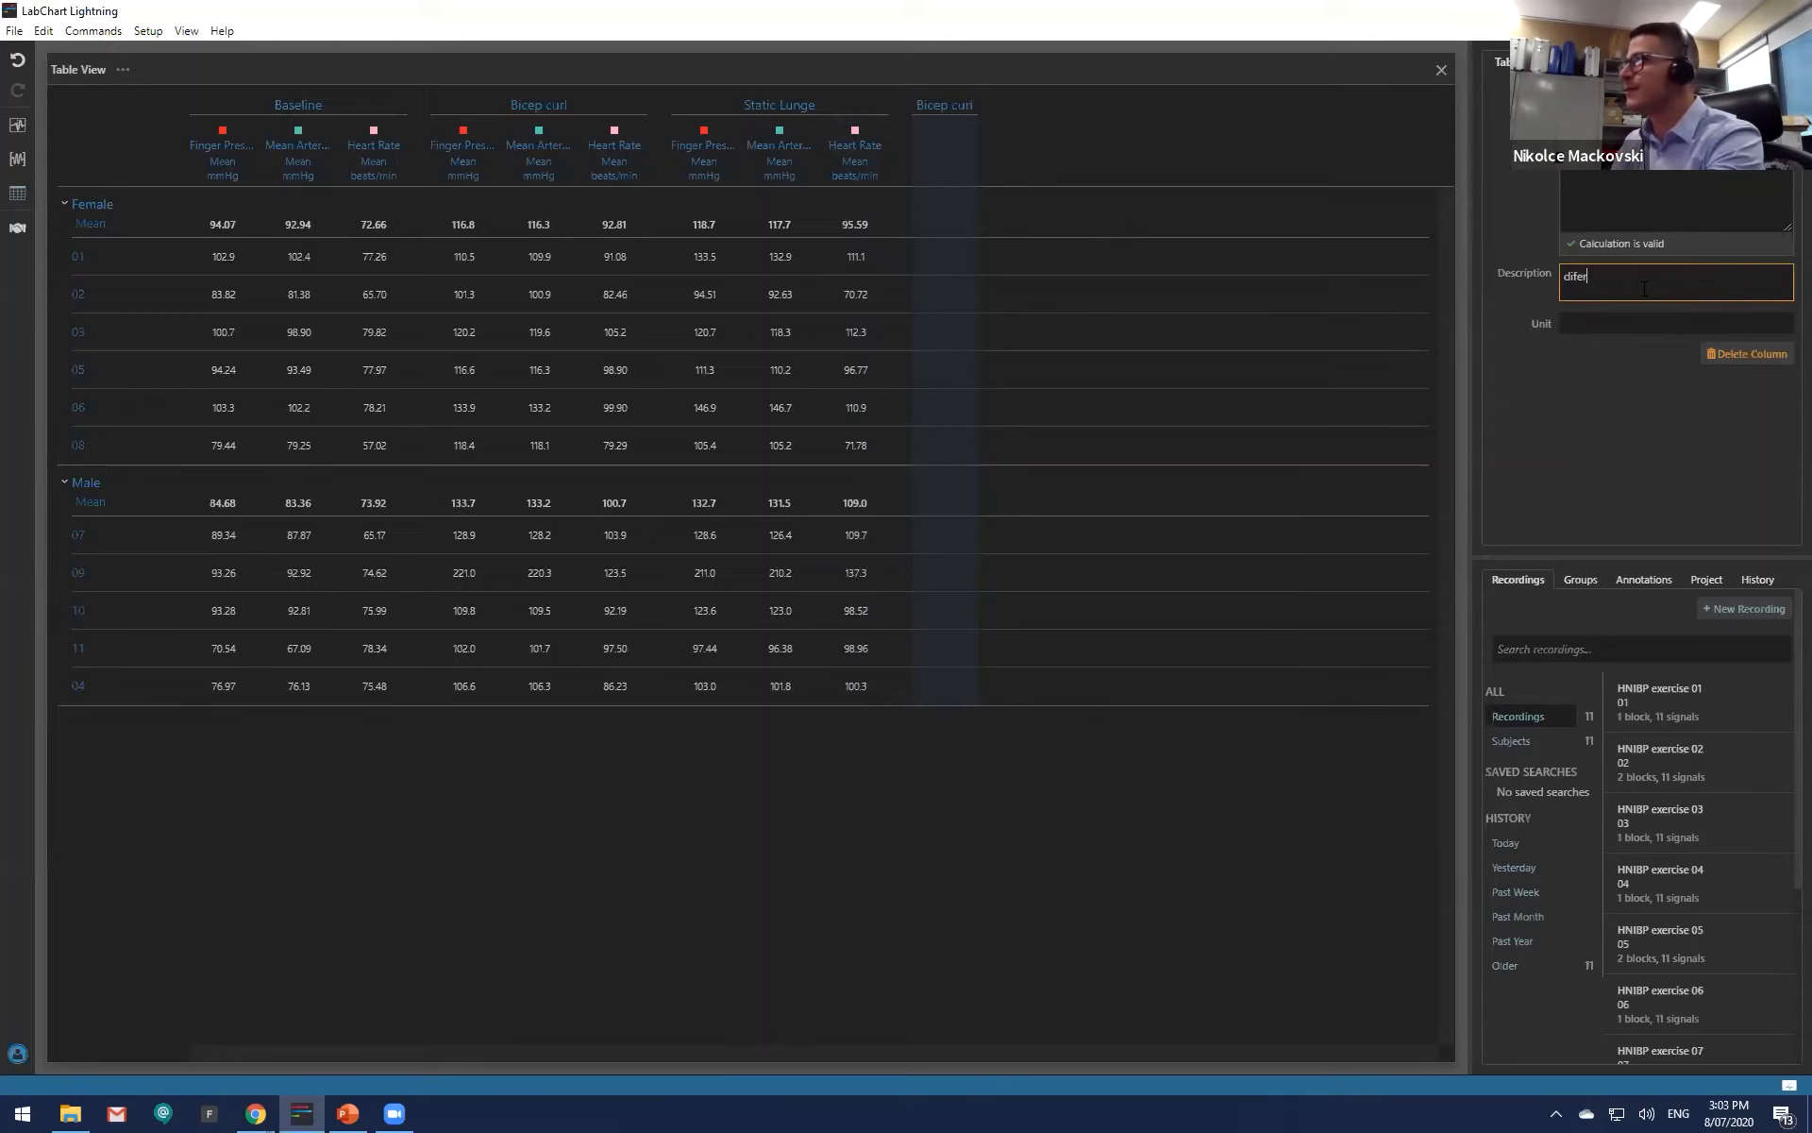
text(difference)
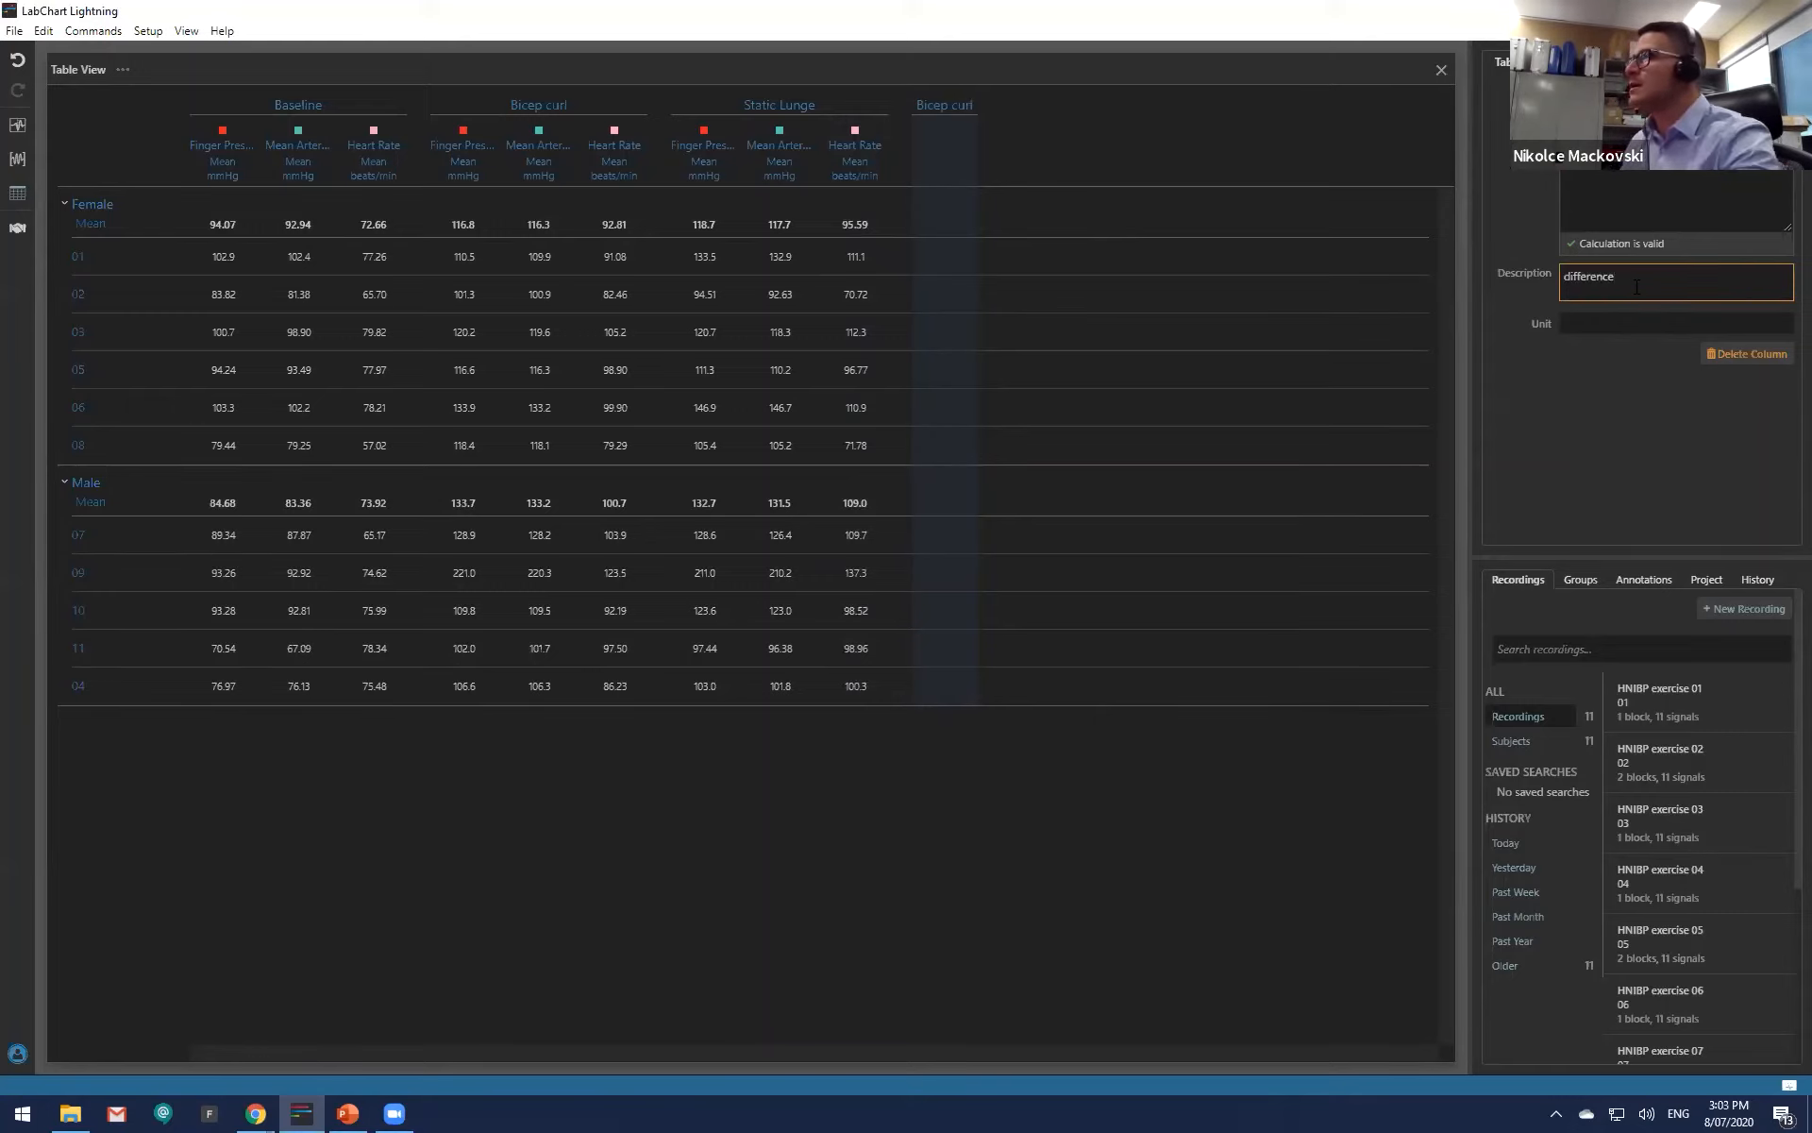
key(Return)
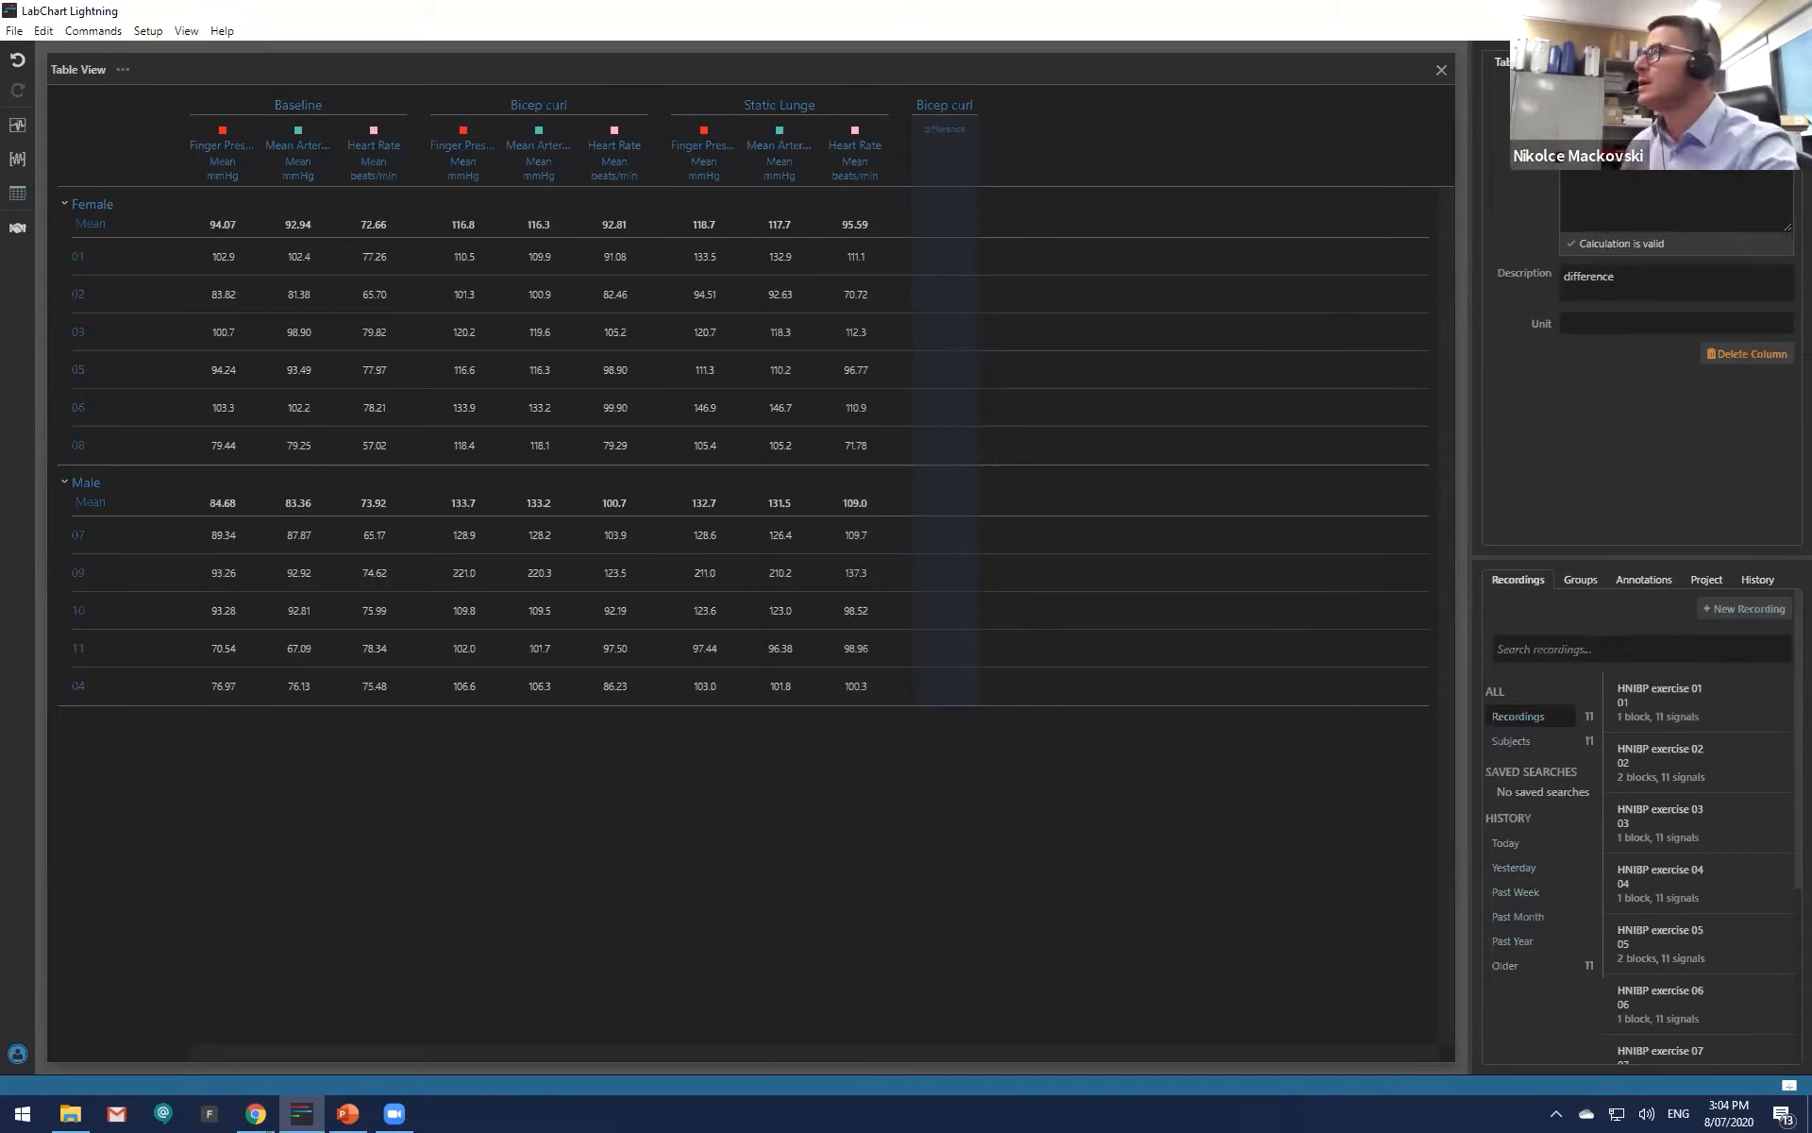
Step: Set the new column's calculation to Bicep curl Mean Arterial: Mean minus Baseline Mean Arterial: Mean
click(1535, 130)
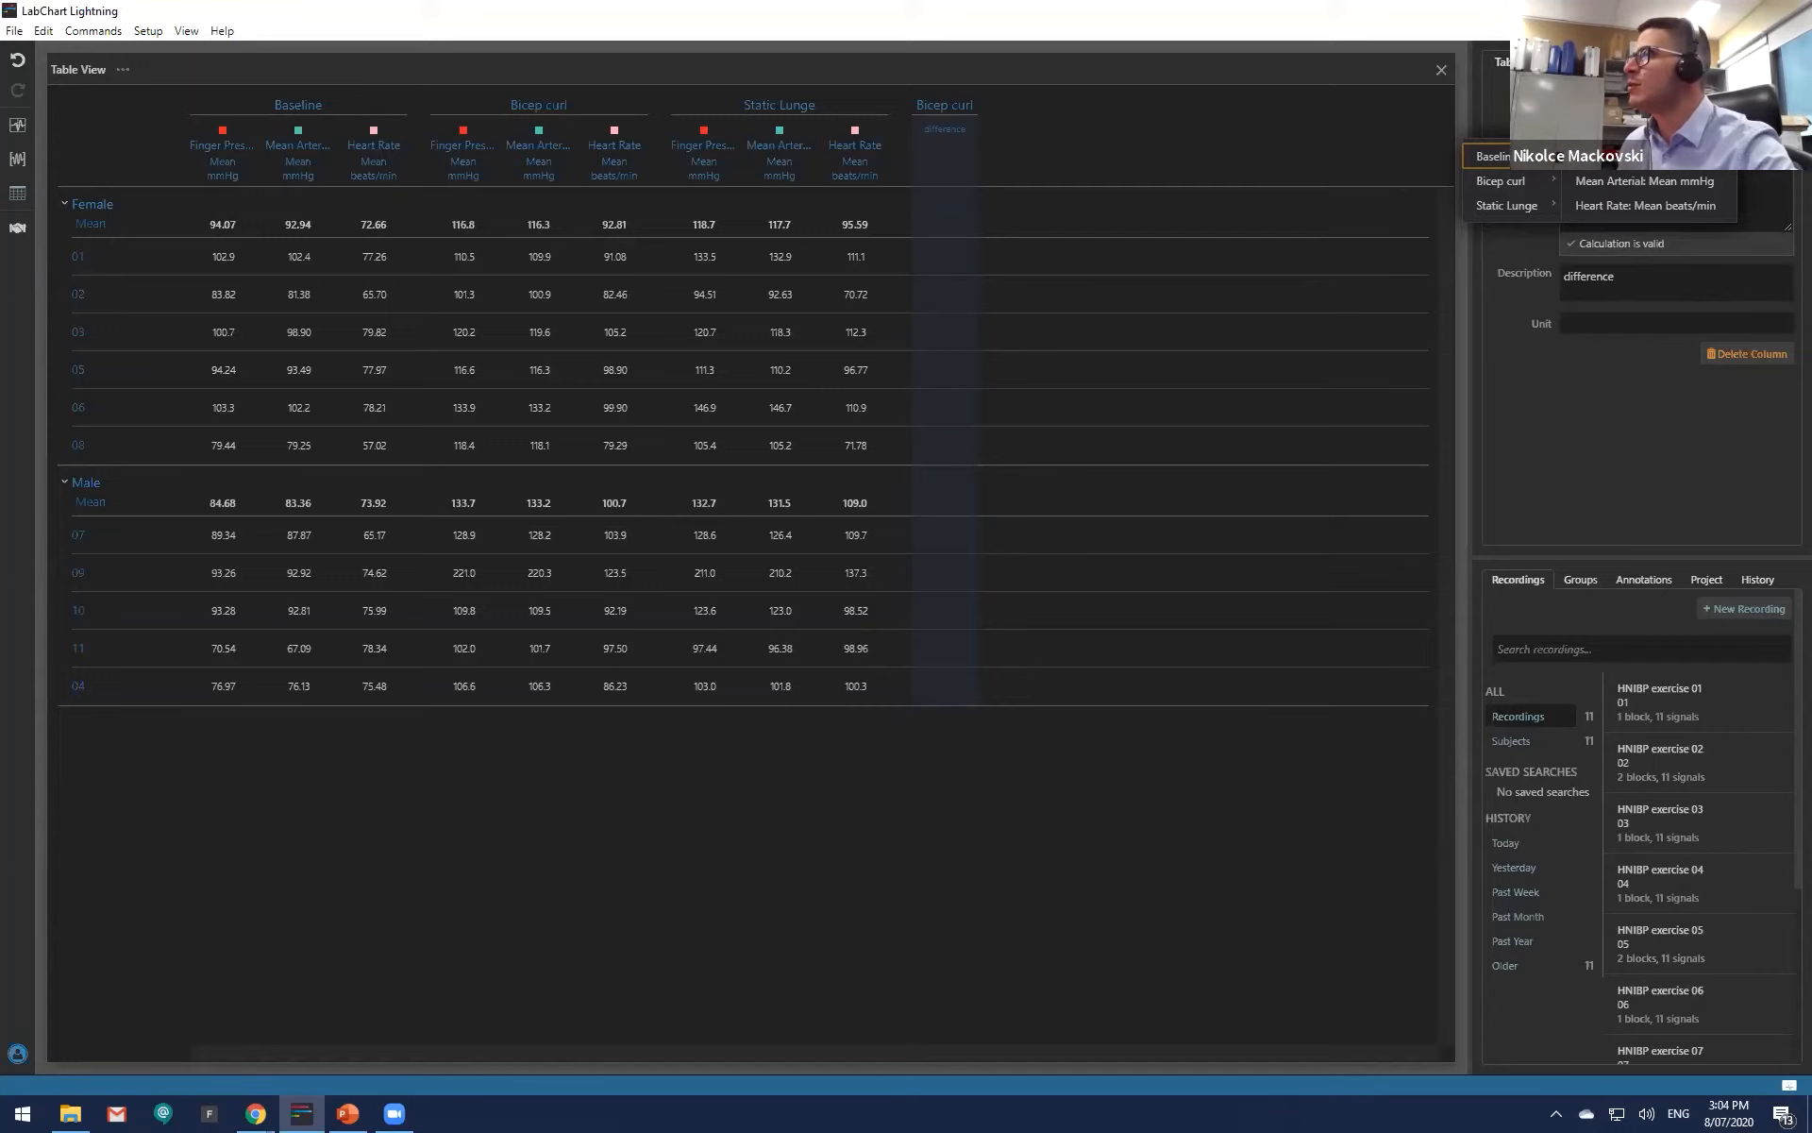
mouse_move(1514, 183)
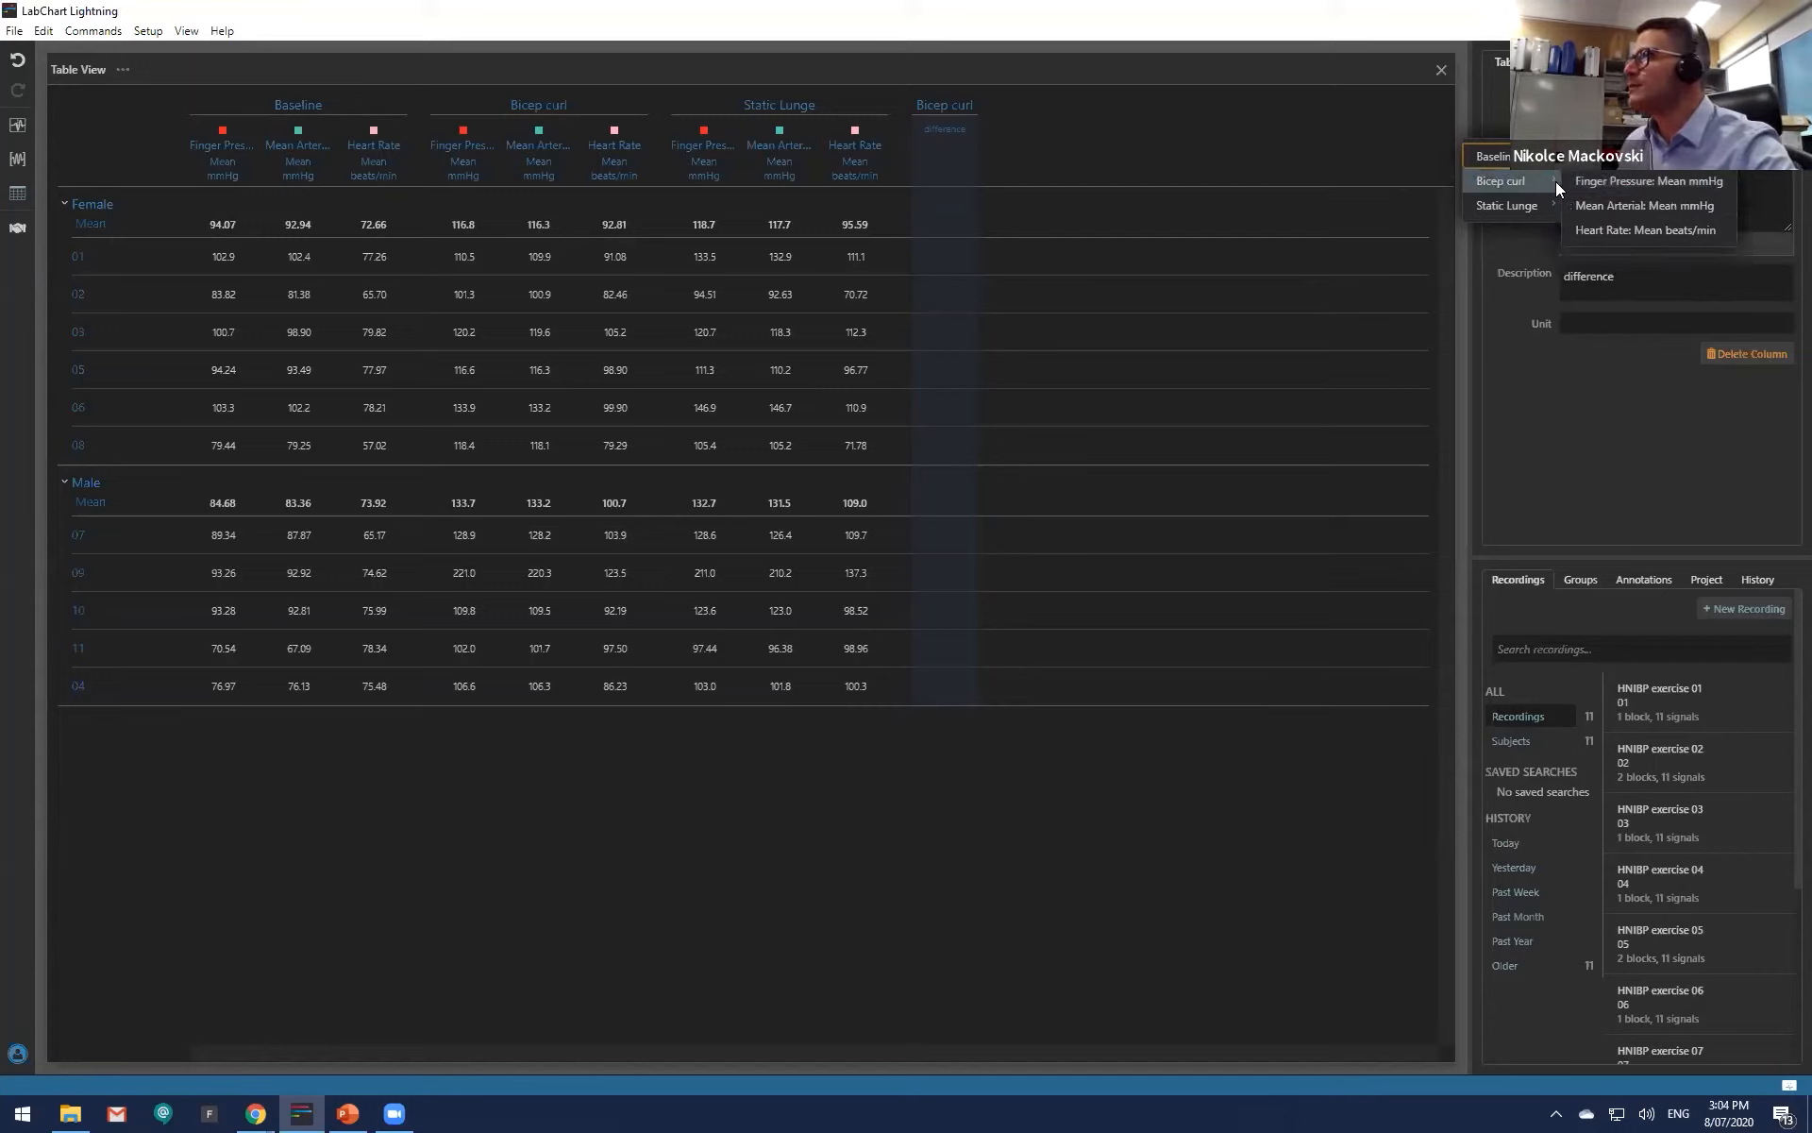
click(1647, 204)
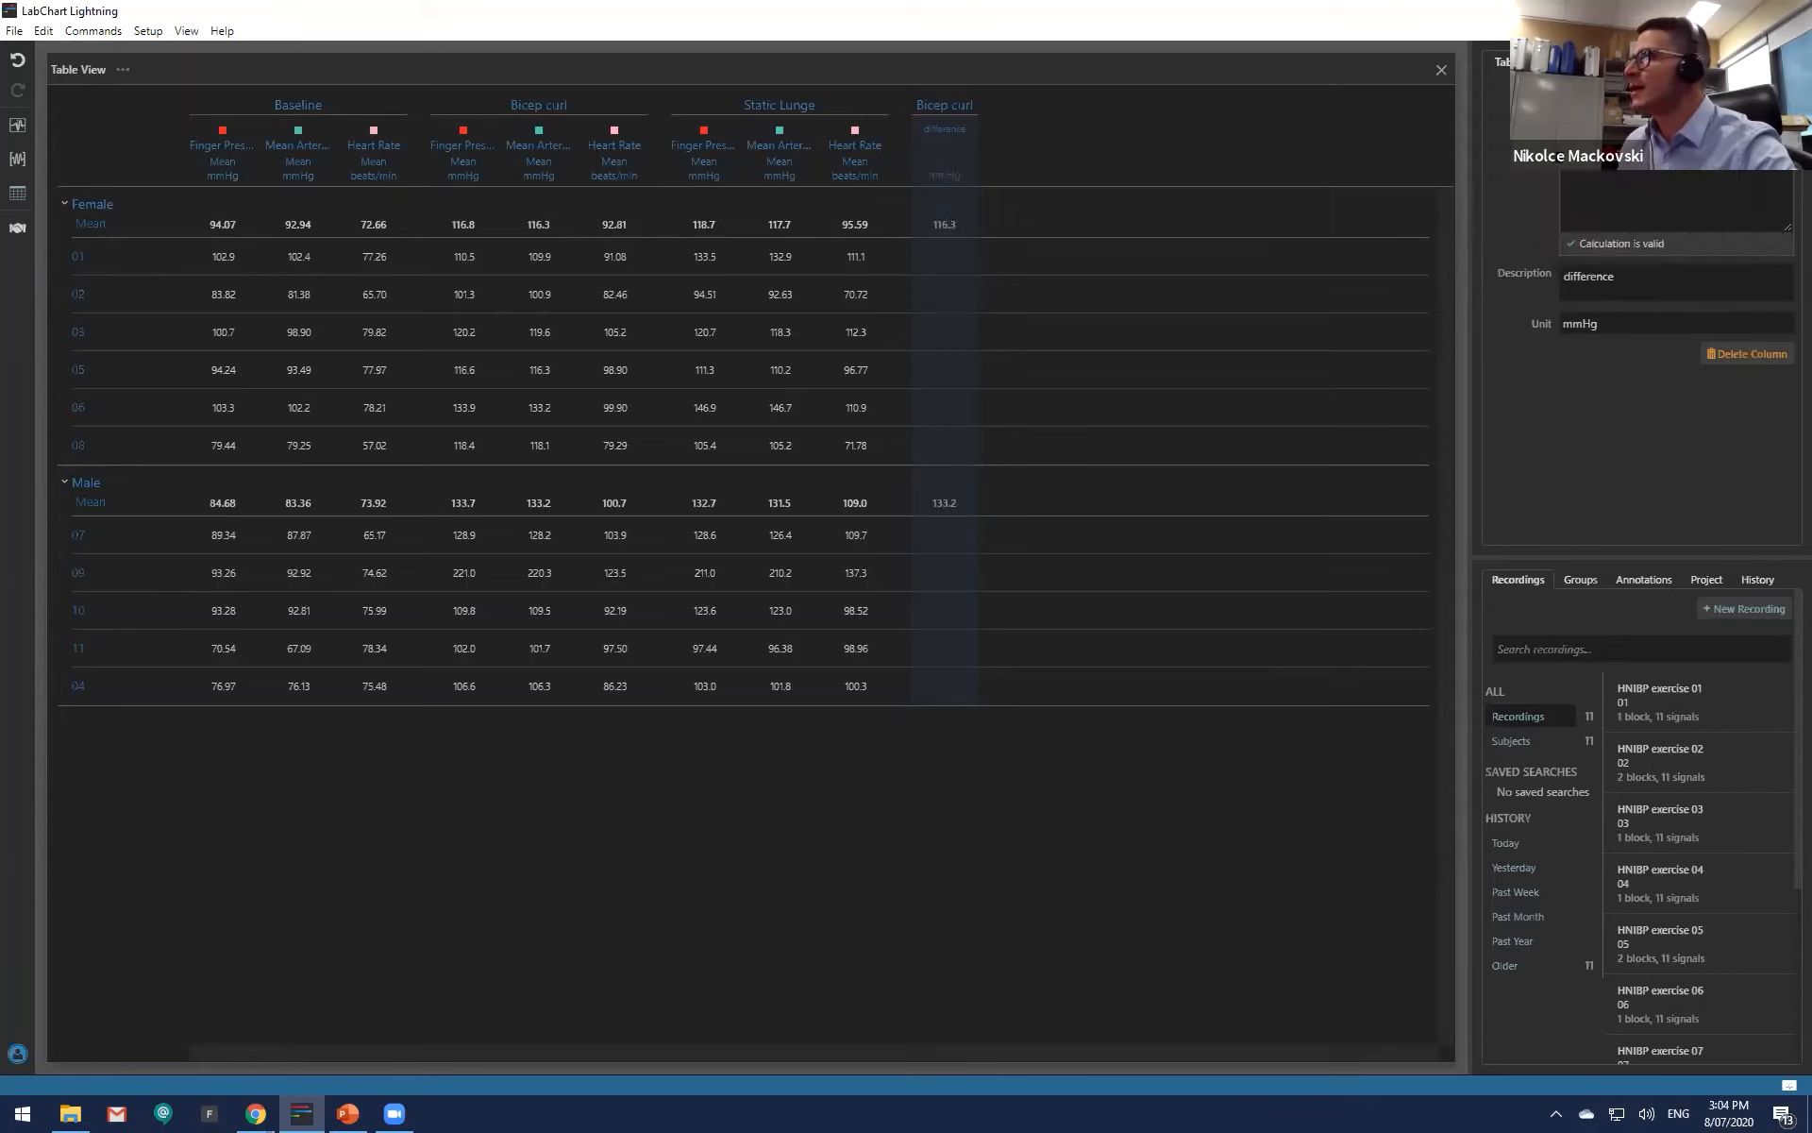
text(-)
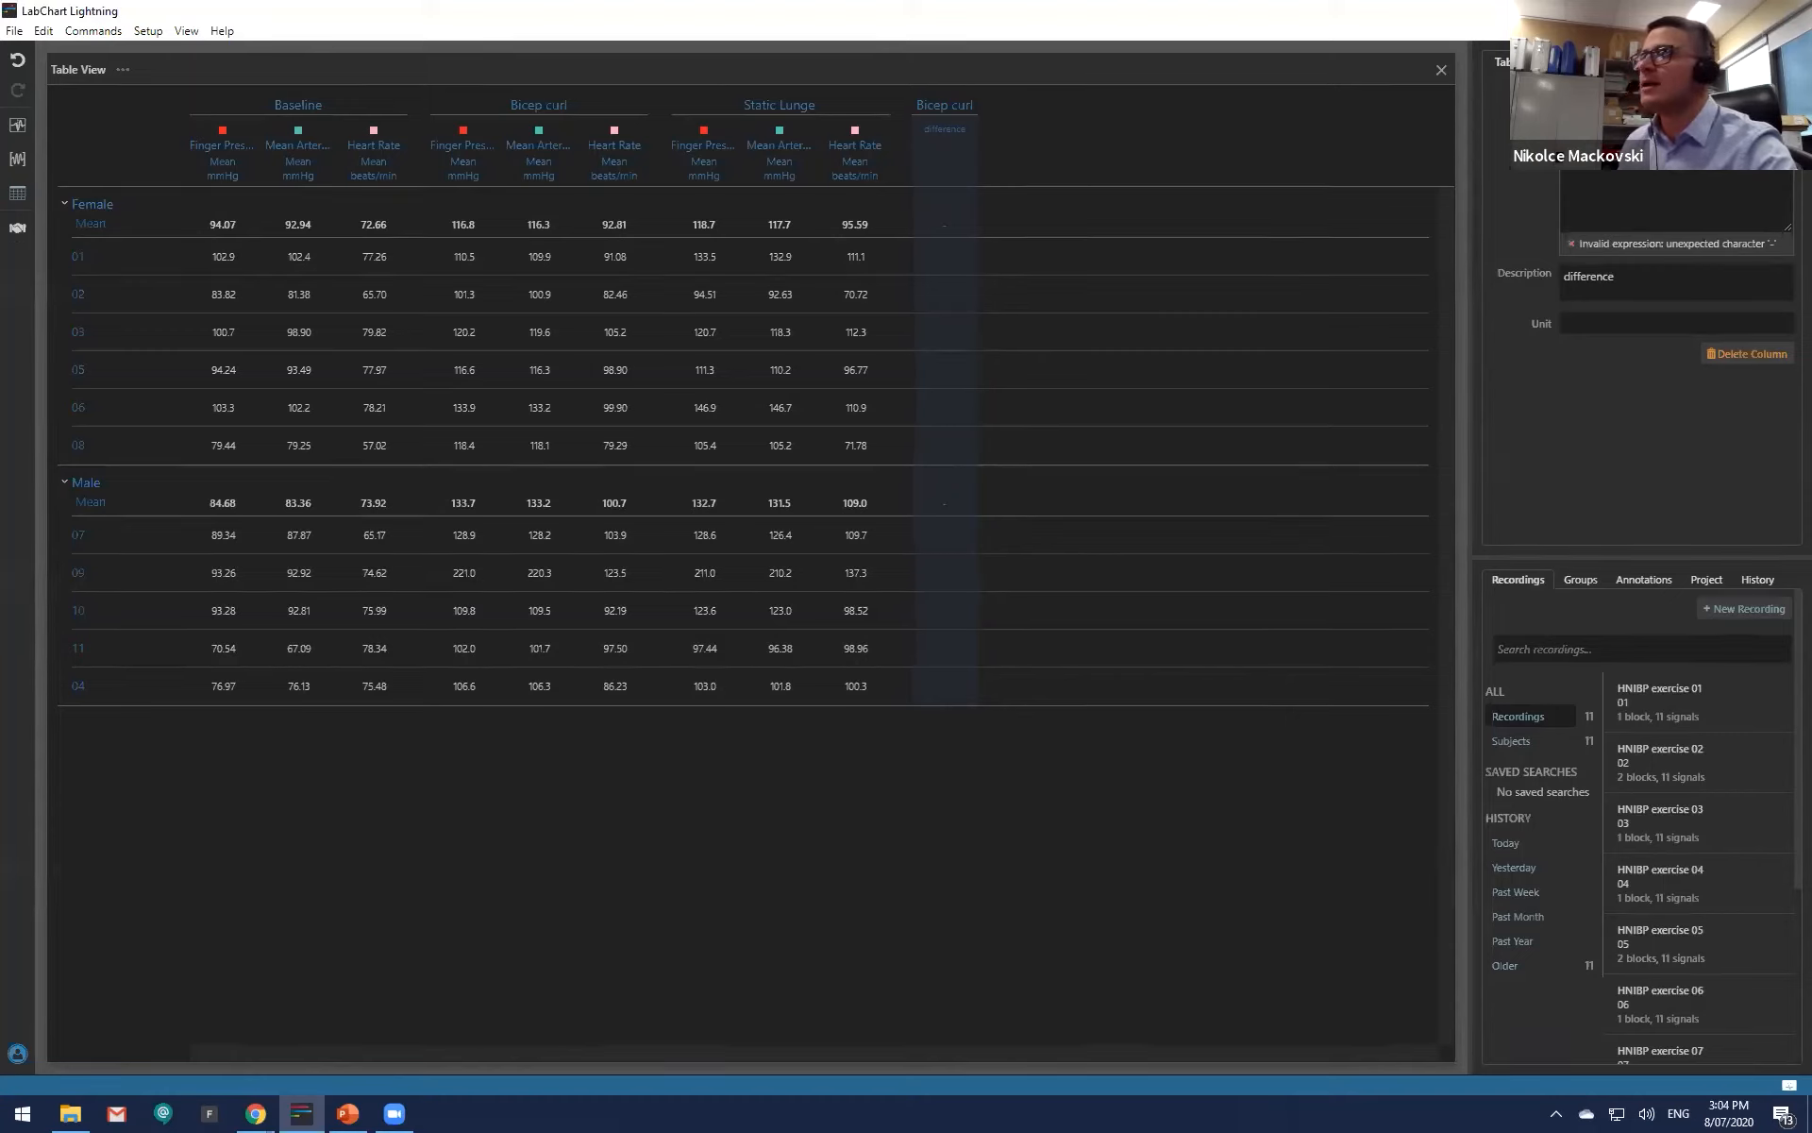
click(1535, 134)
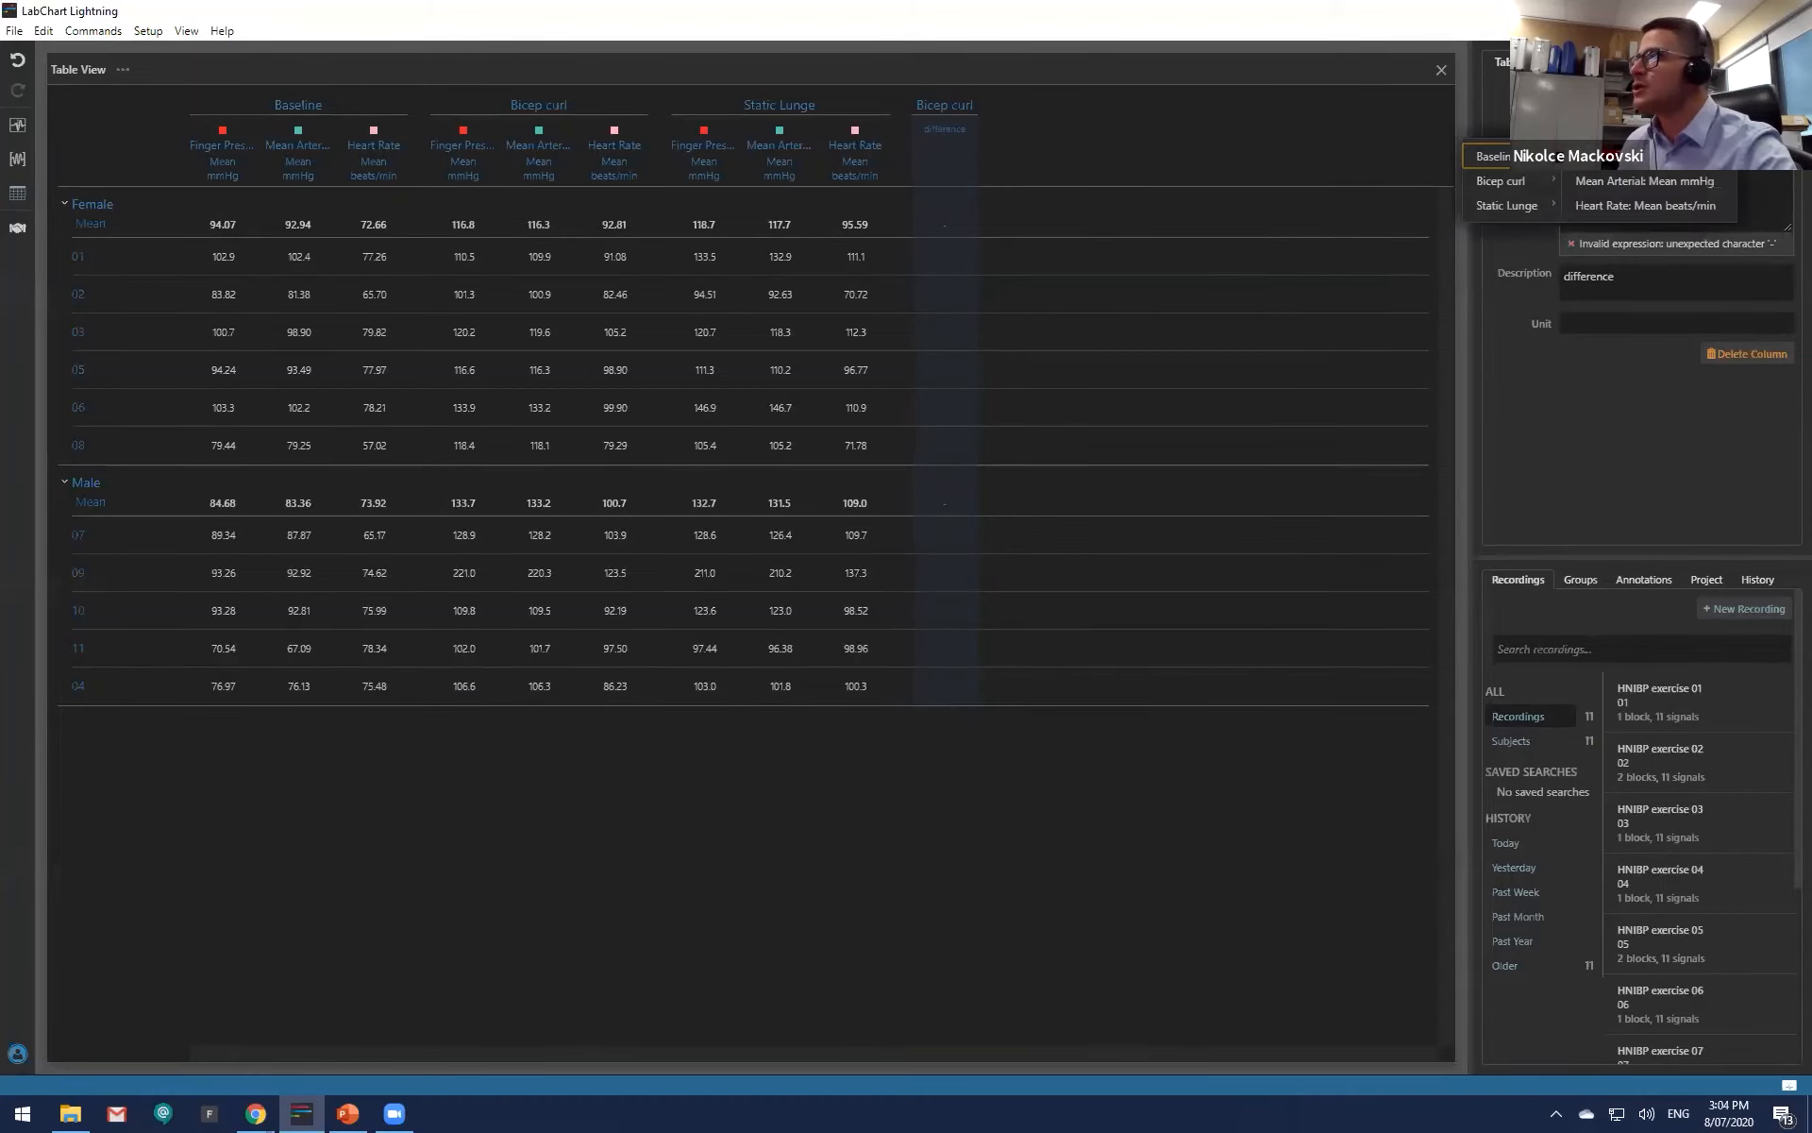
click(1610, 182)
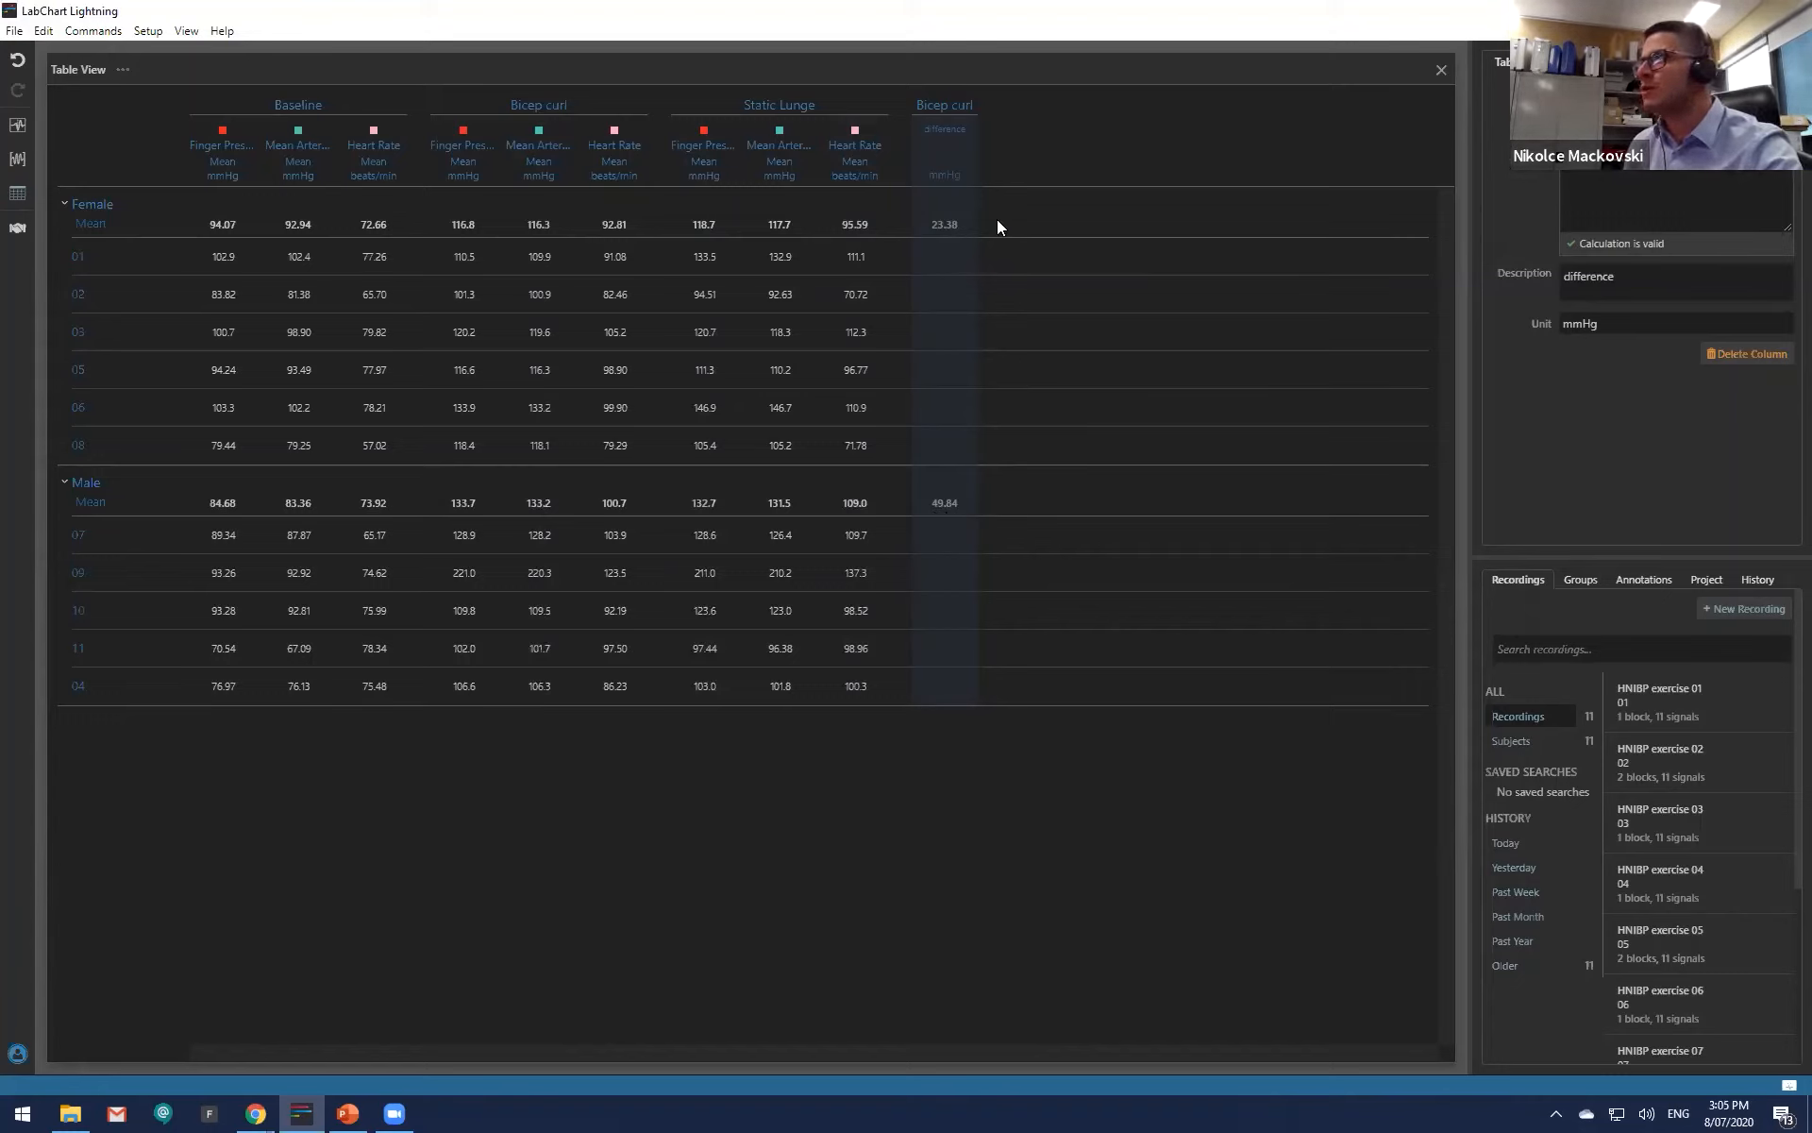
Step: Replace the difference column's calculation with Bicep curl Mean Arterial: Mean divided by Baseline Mean Arterial: Mean
click(1675, 201)
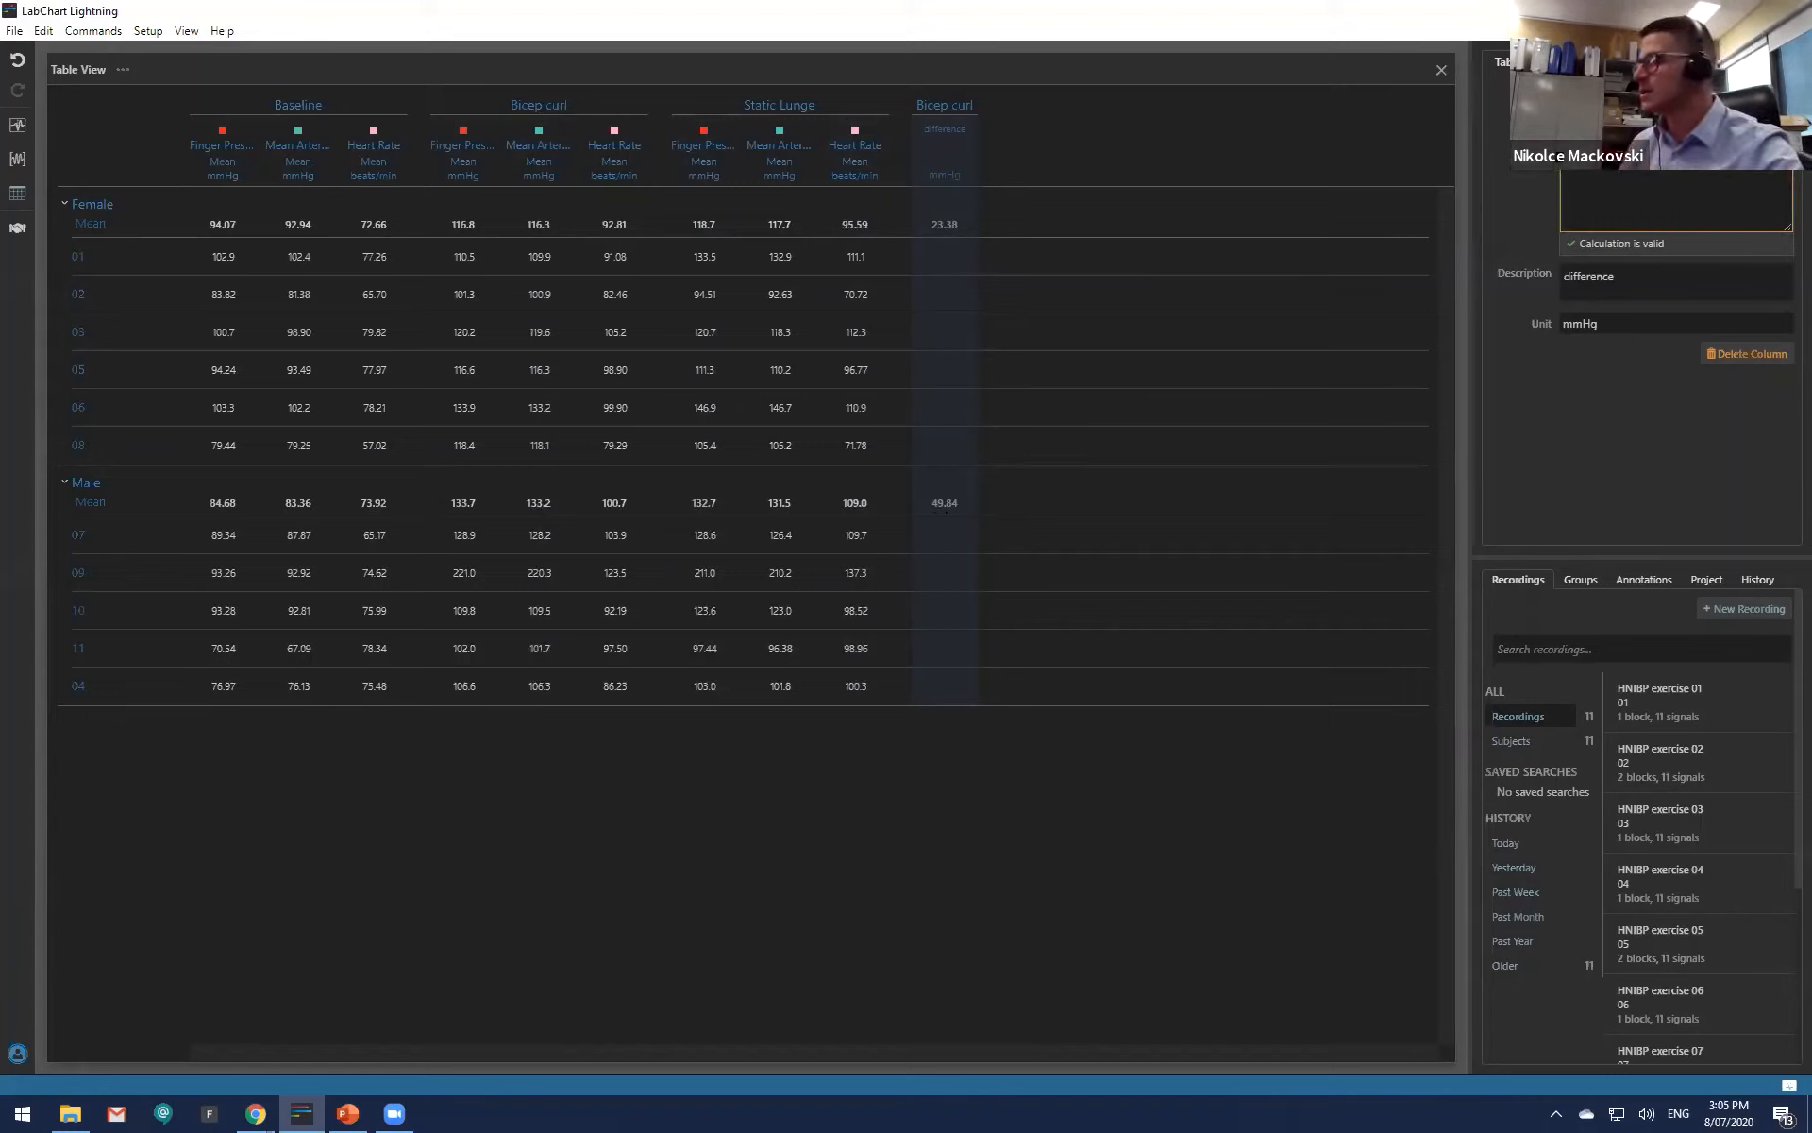
text(()
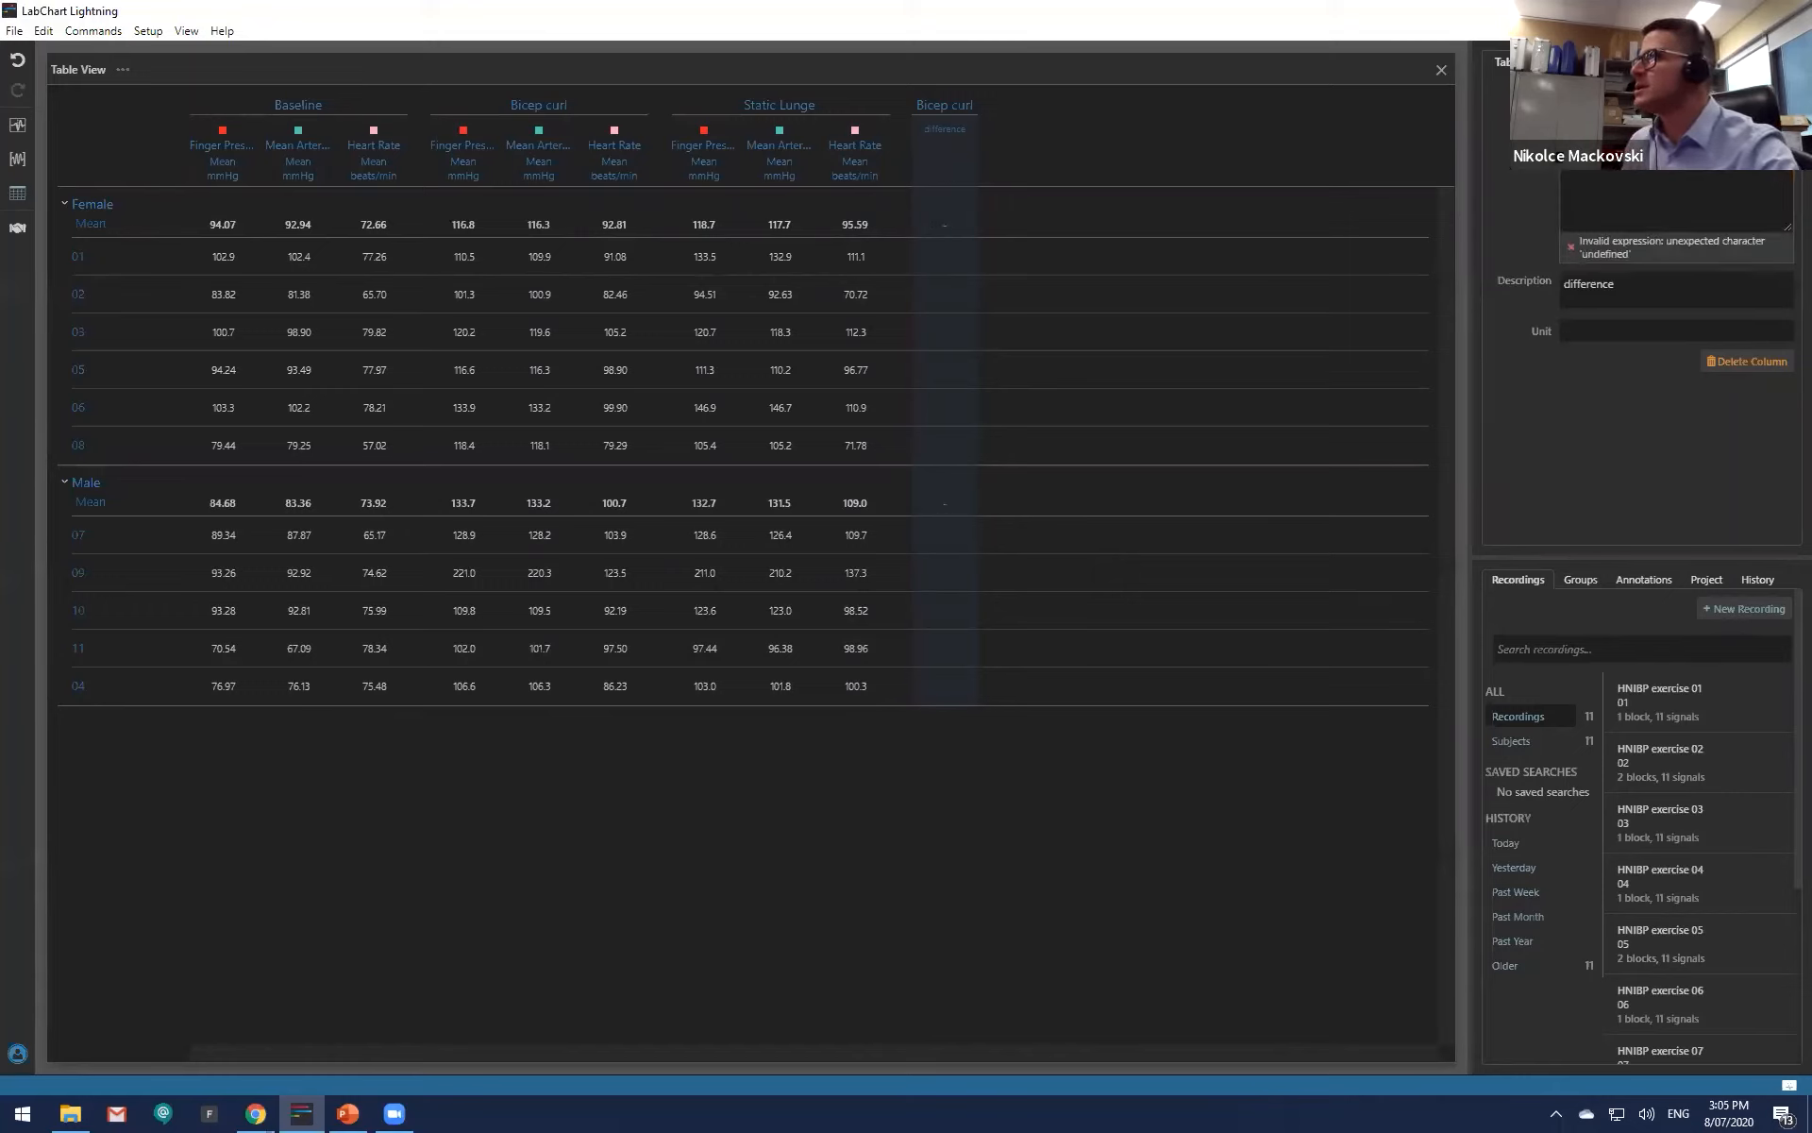
click(1531, 133)
mouse_move(1529, 180)
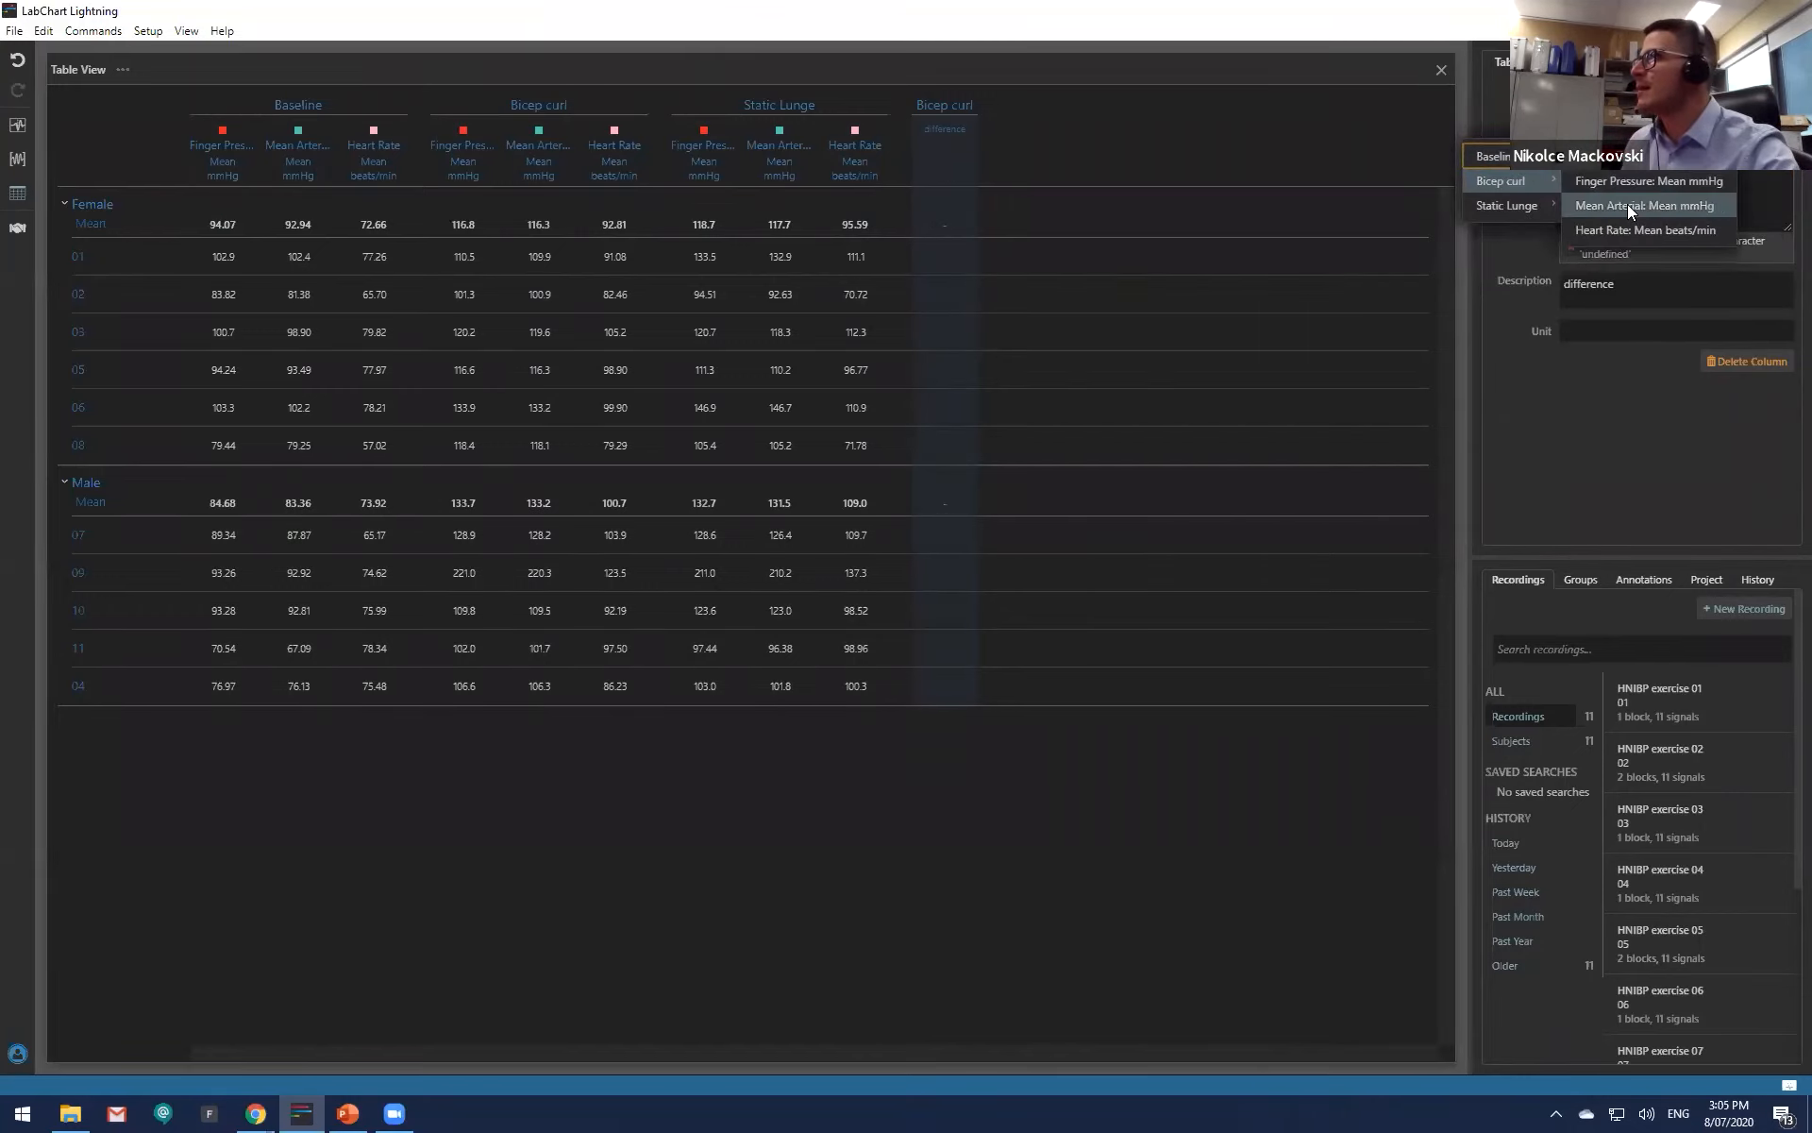
click(1627, 205)
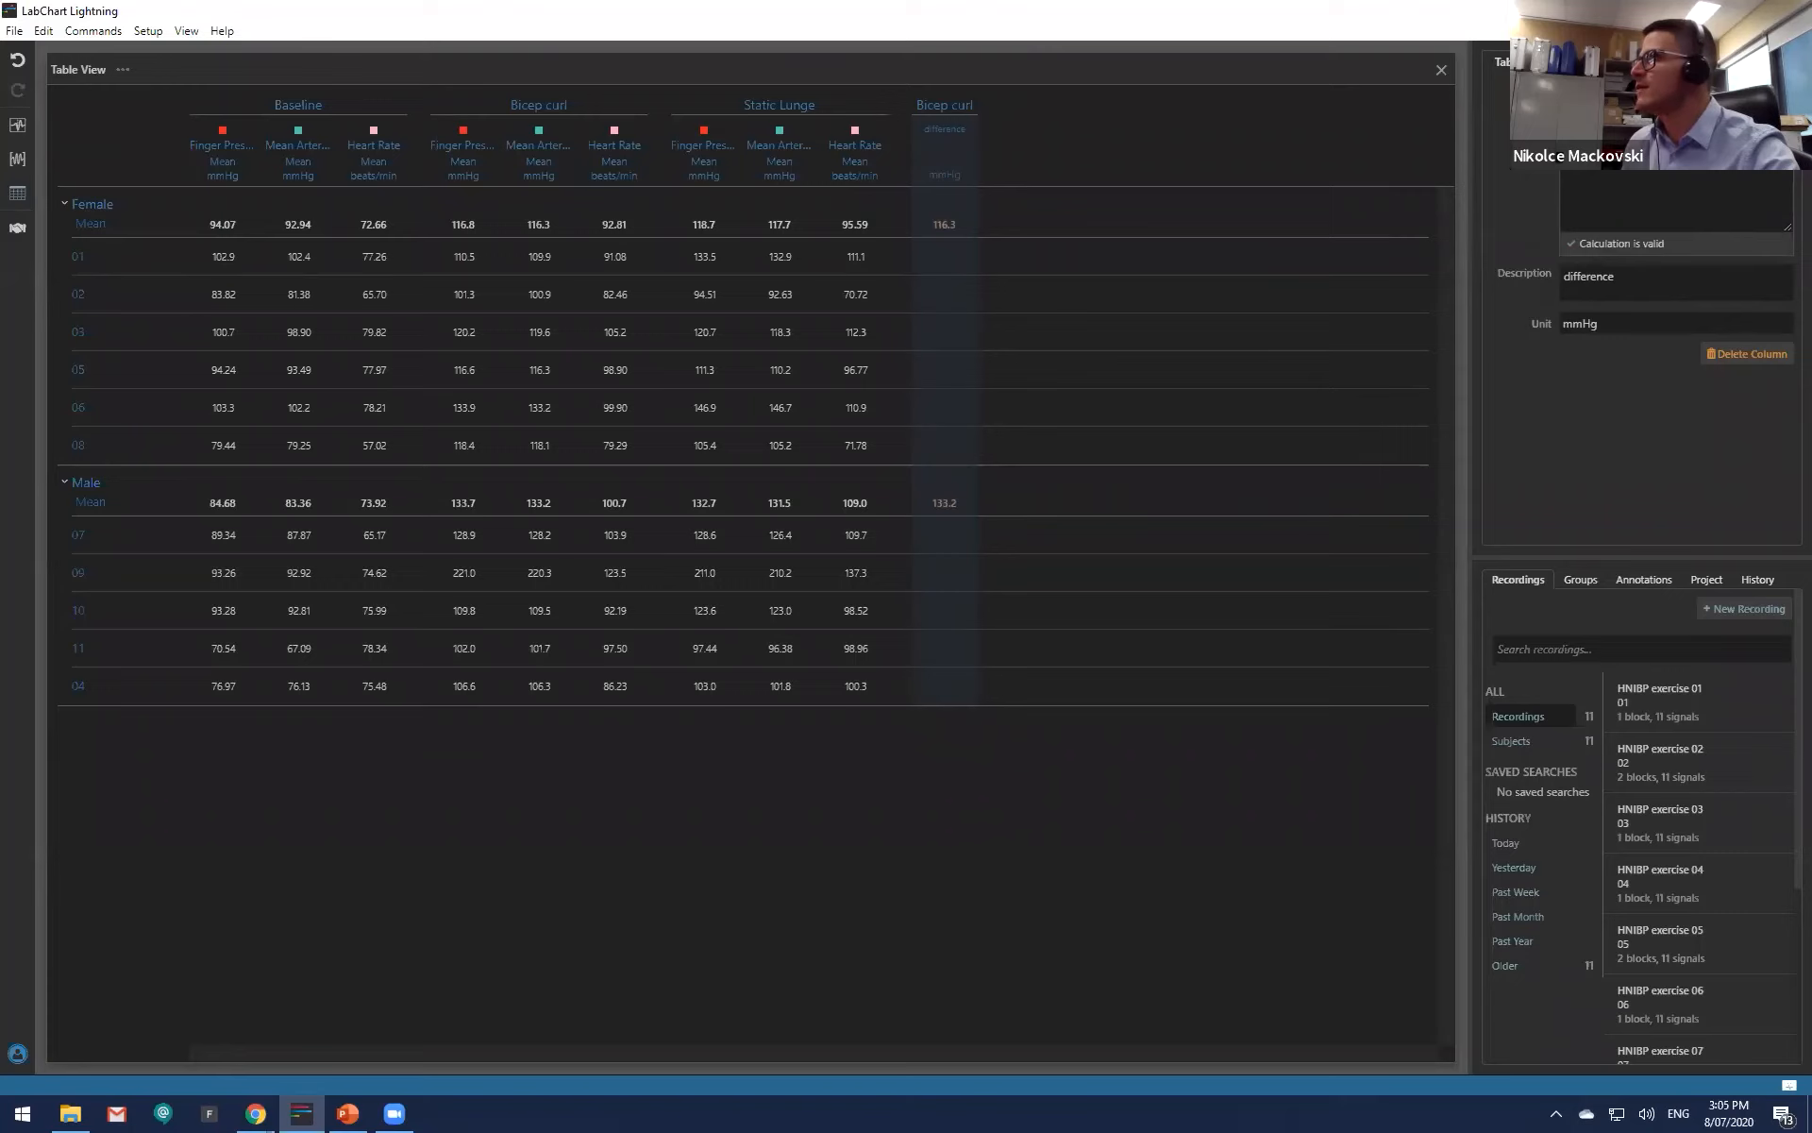
text(/)
click(1531, 133)
mouse_move(1552, 181)
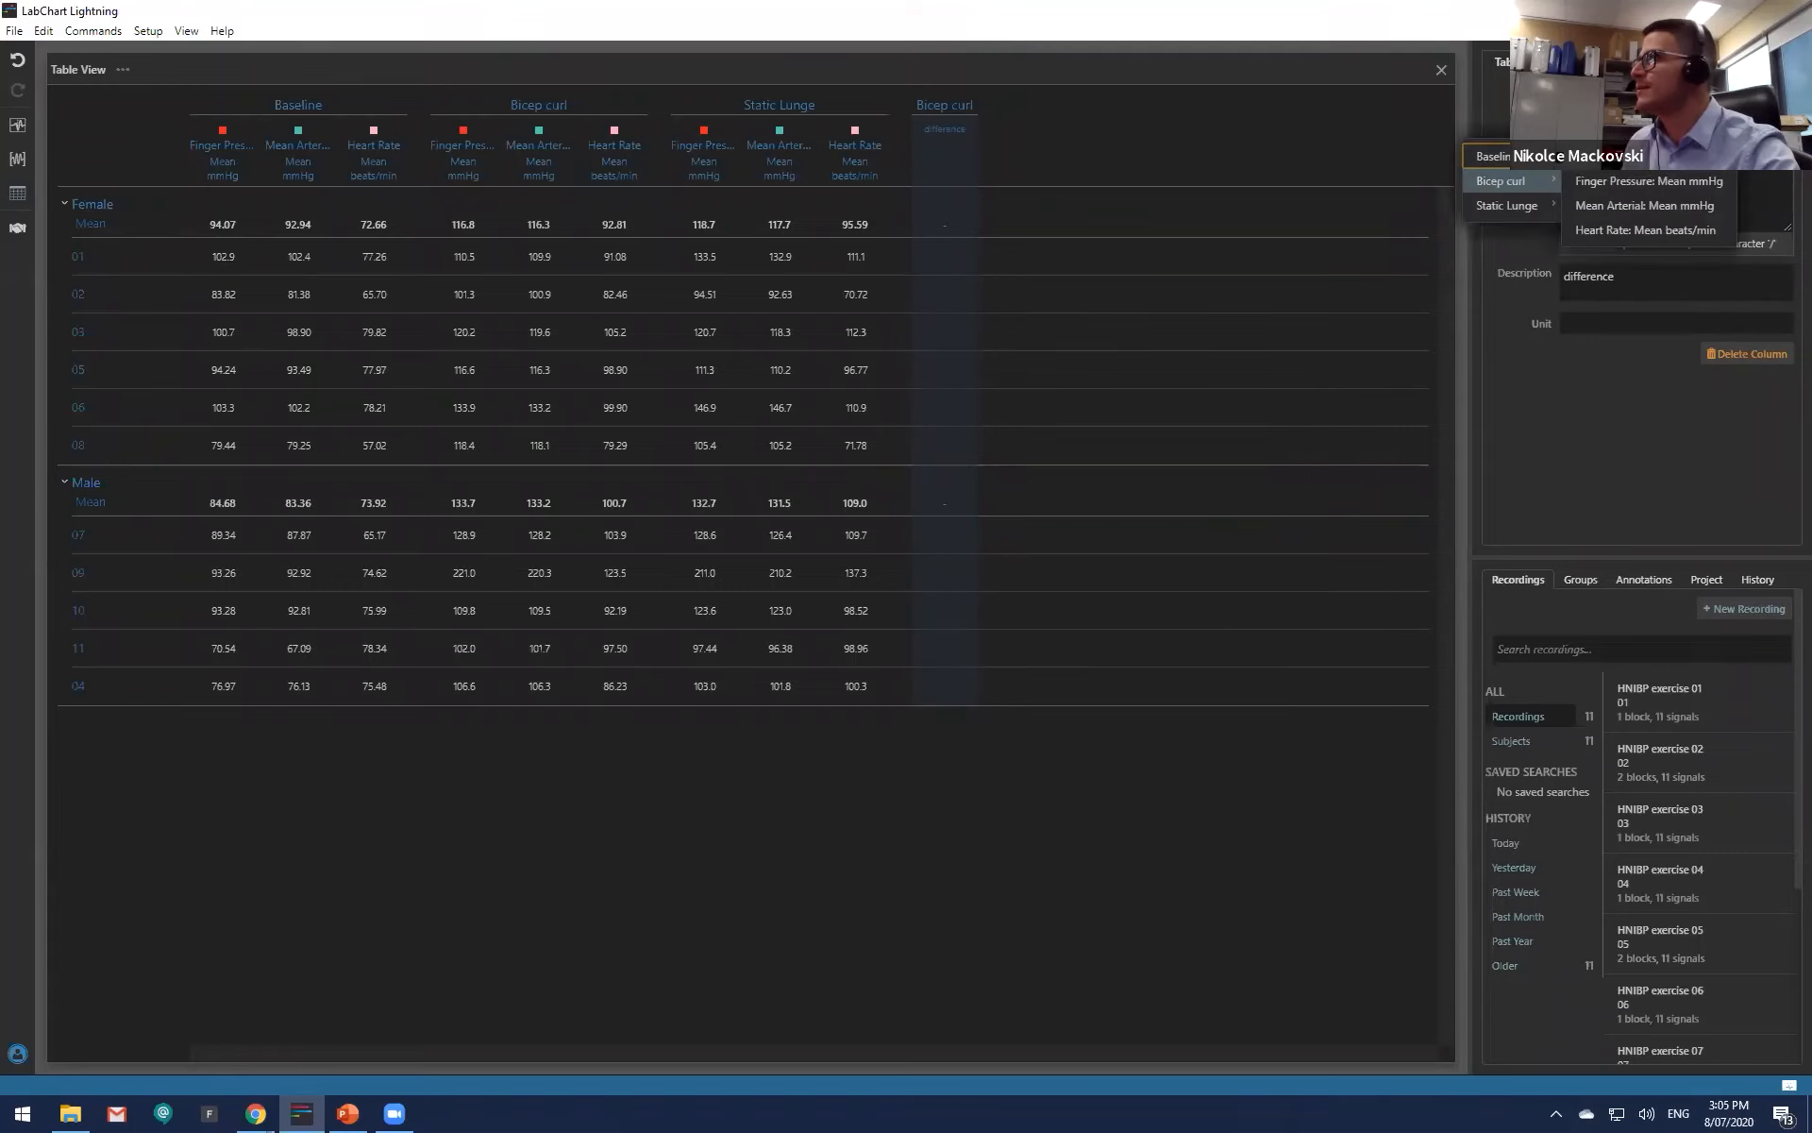
click(1623, 205)
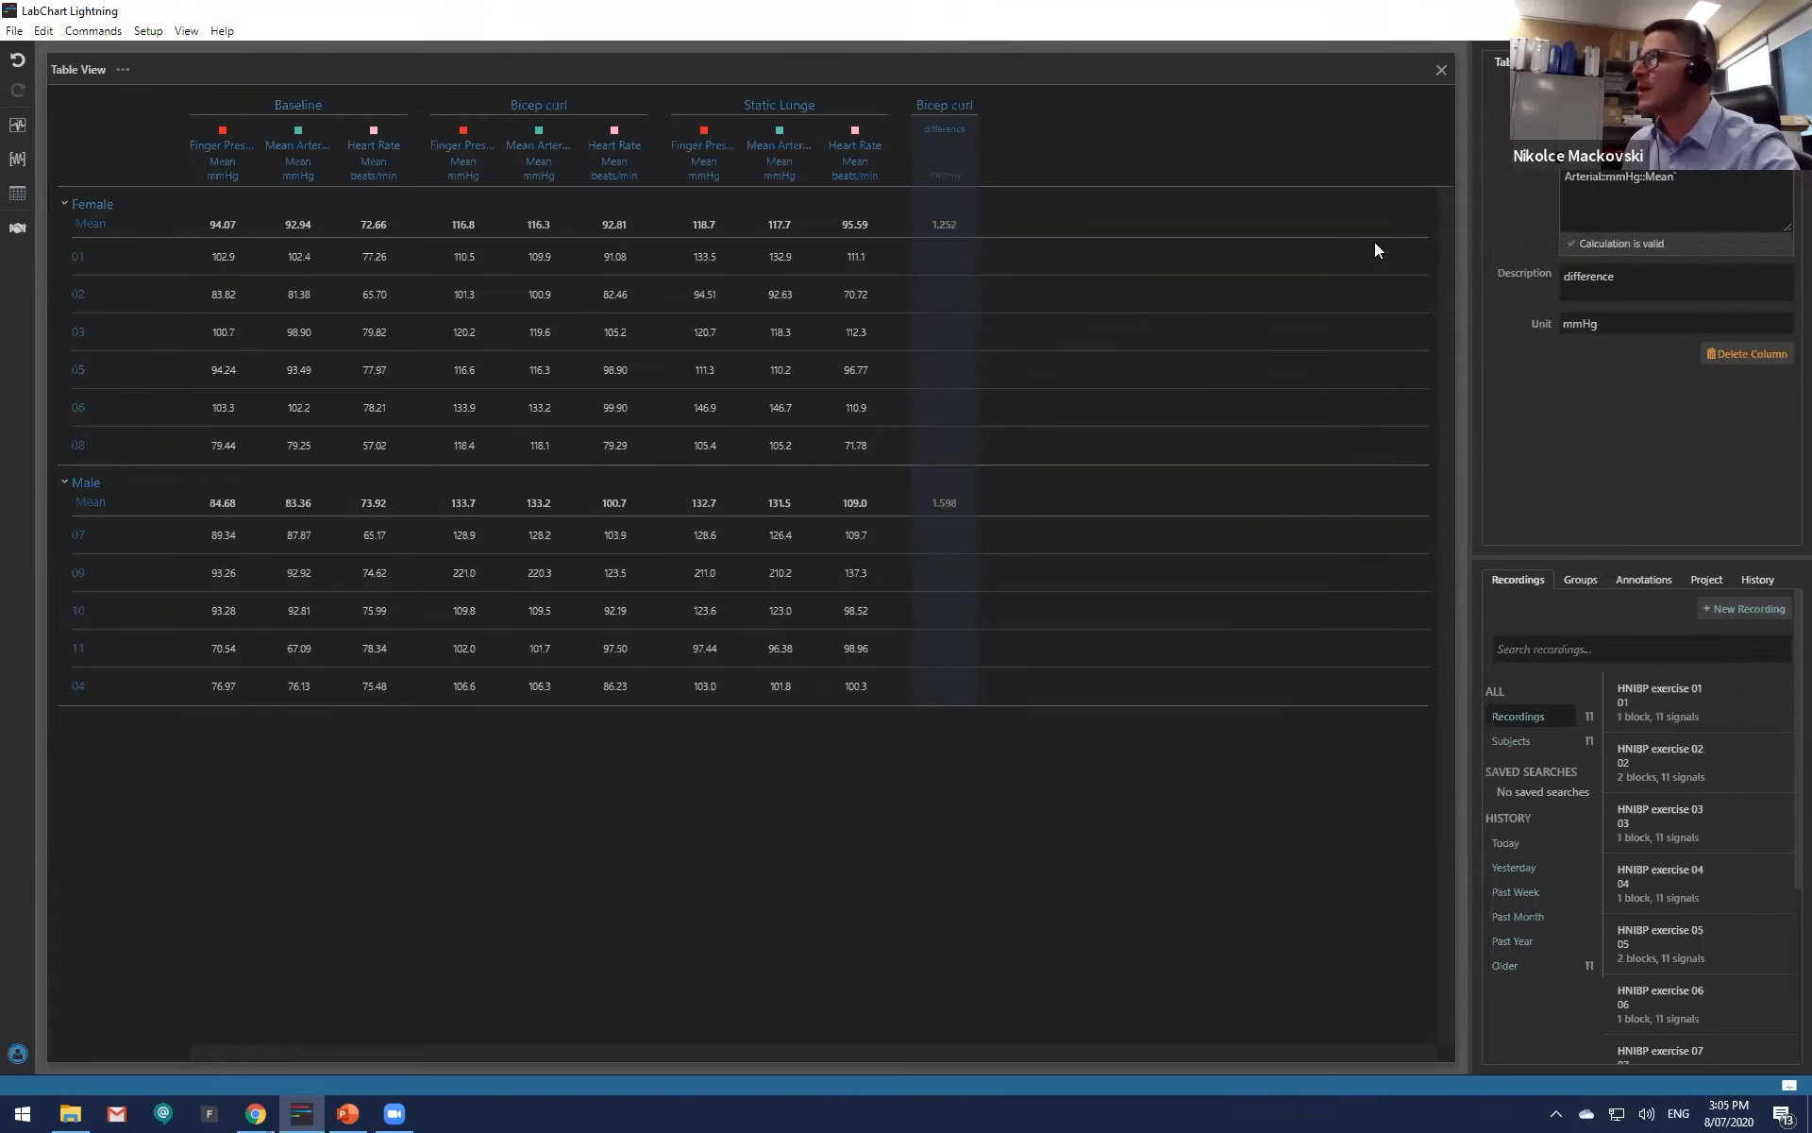
Step: Check the Unit and calculation fields of the Bicep curl calculated column
click(1161, 470)
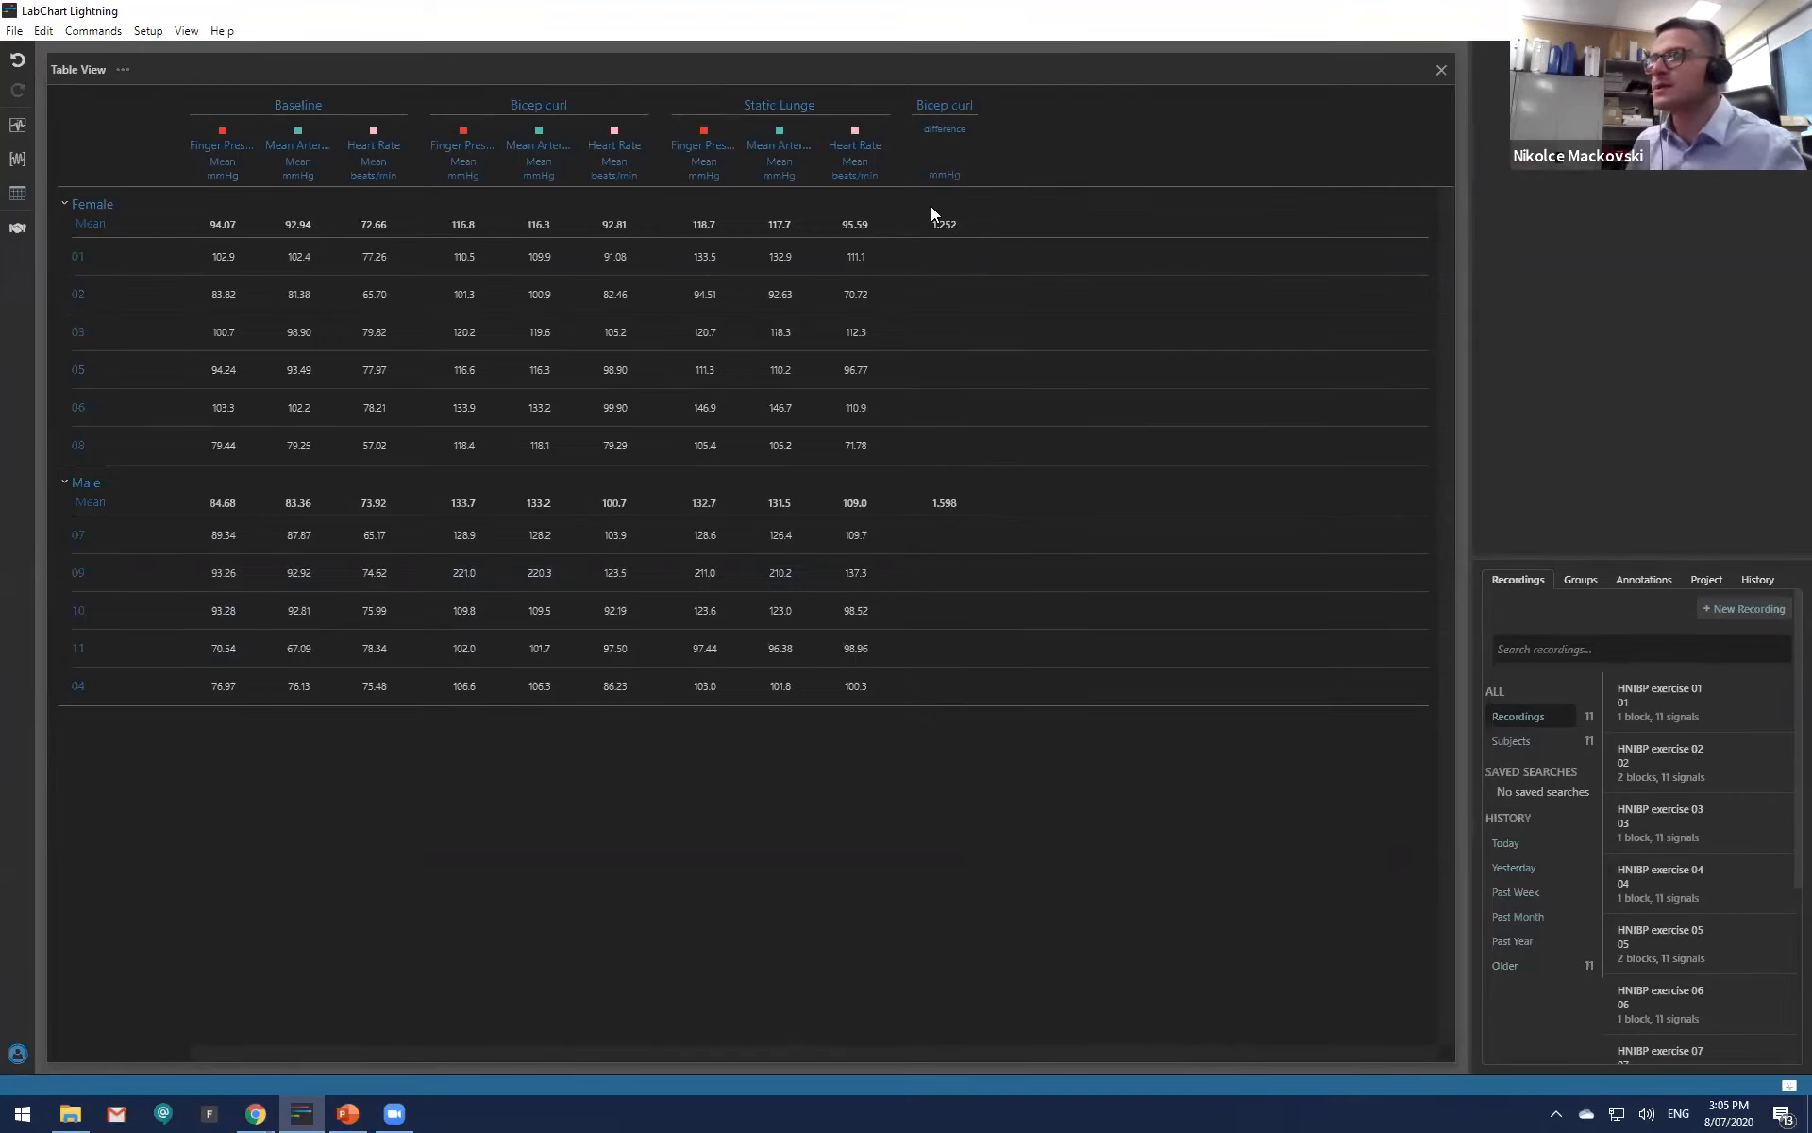
click(952, 117)
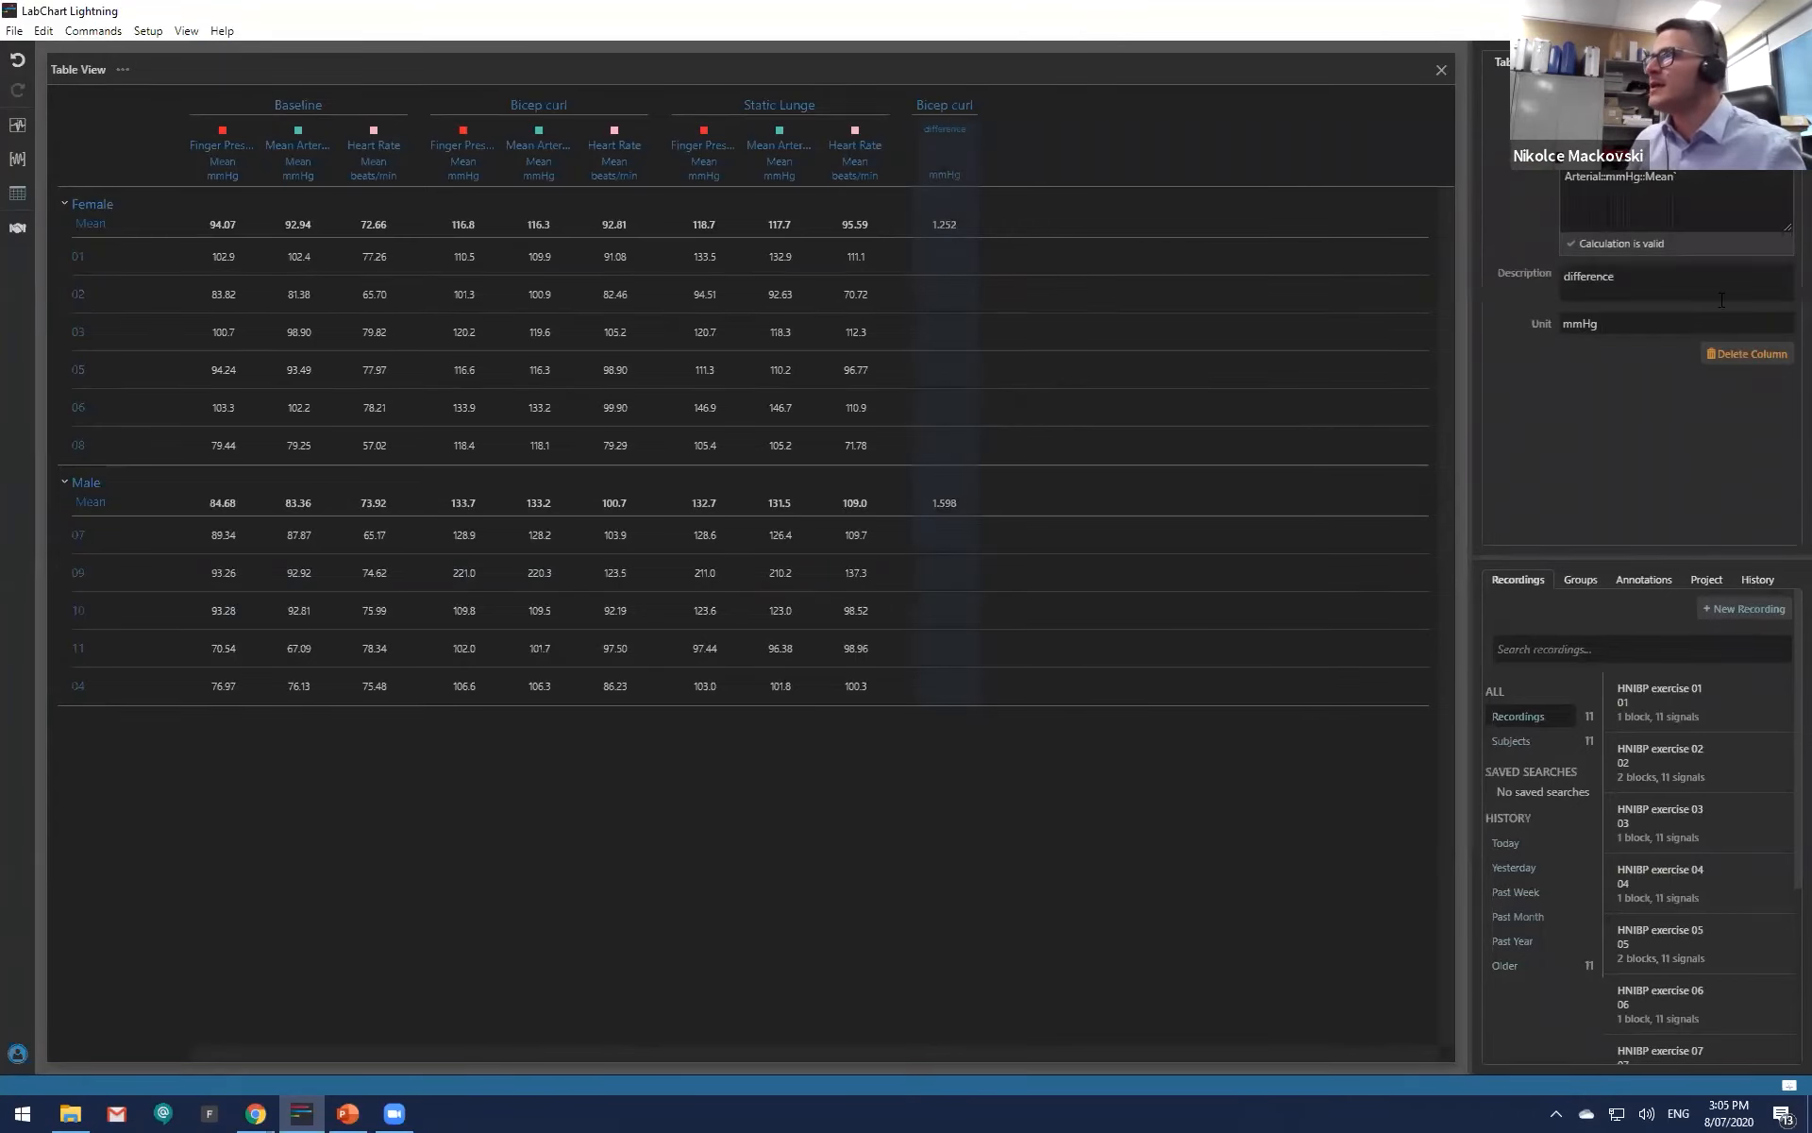
click(1637, 328)
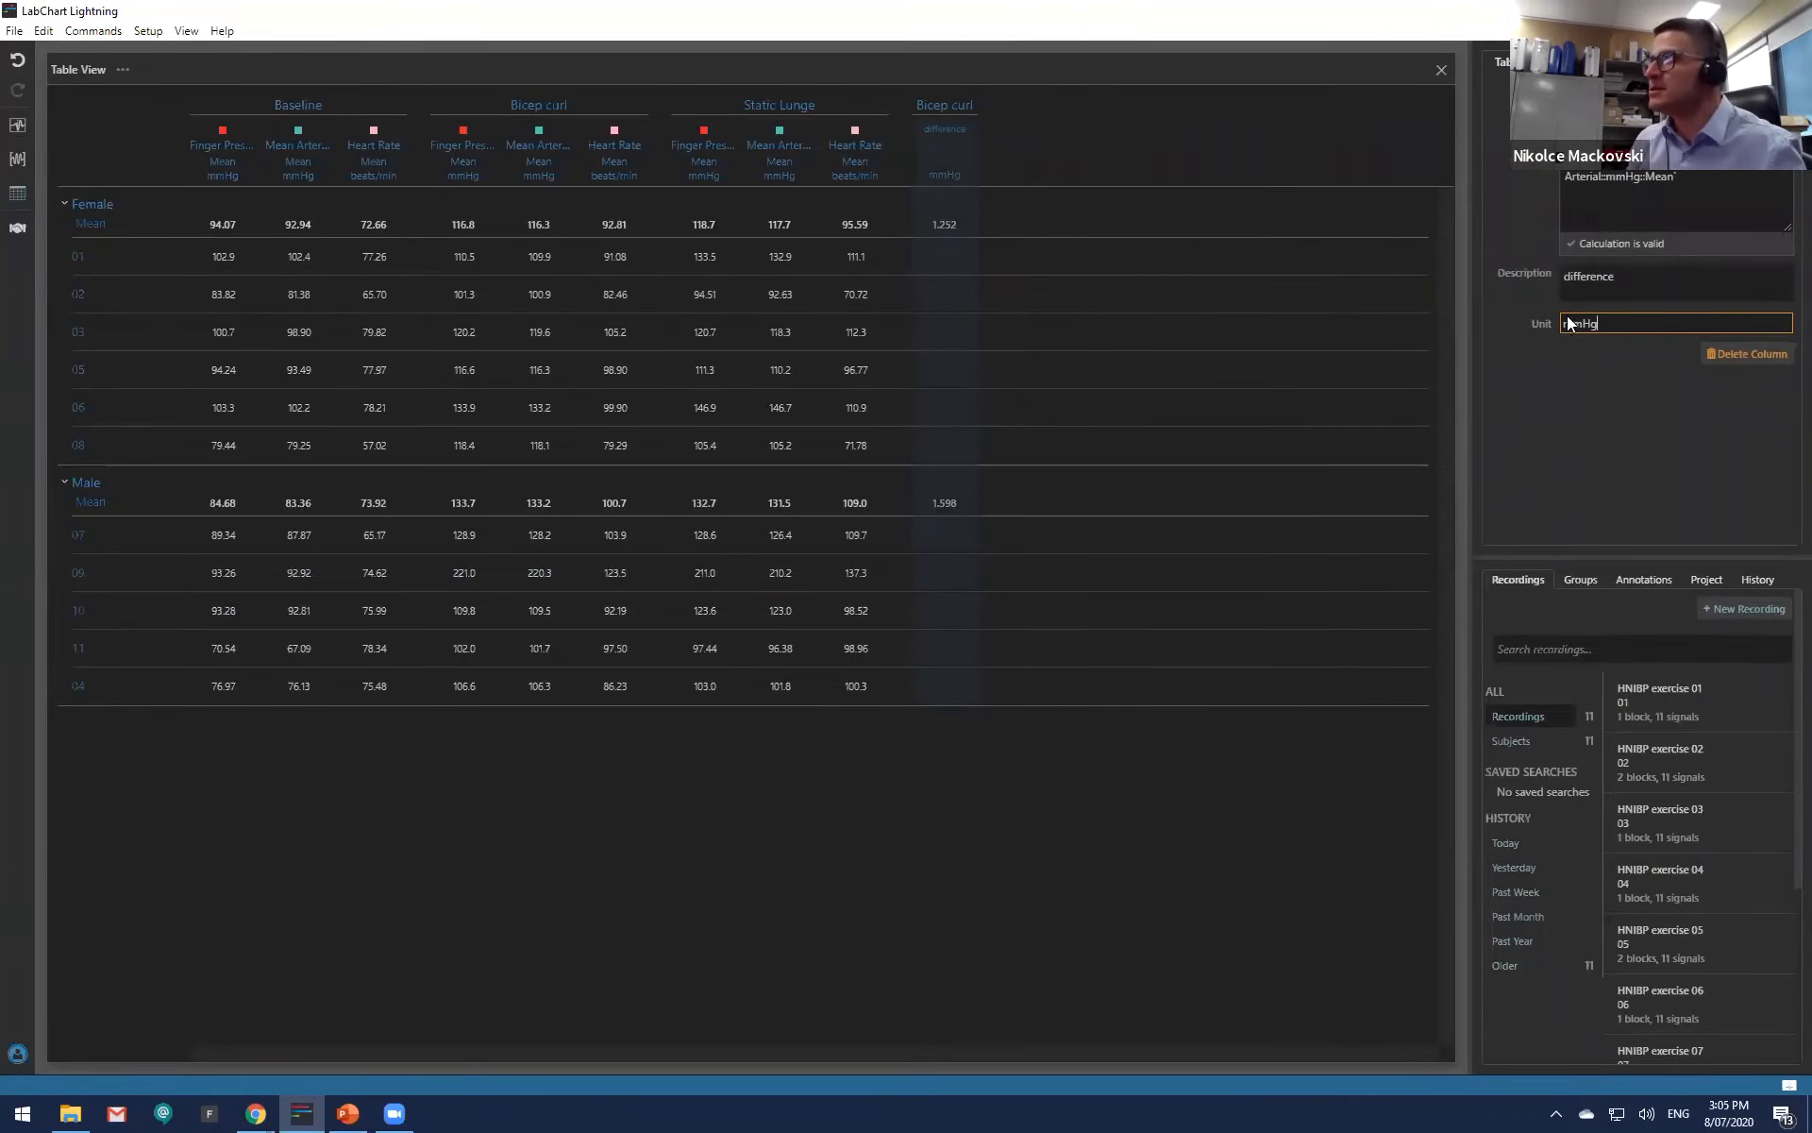
click(1697, 182)
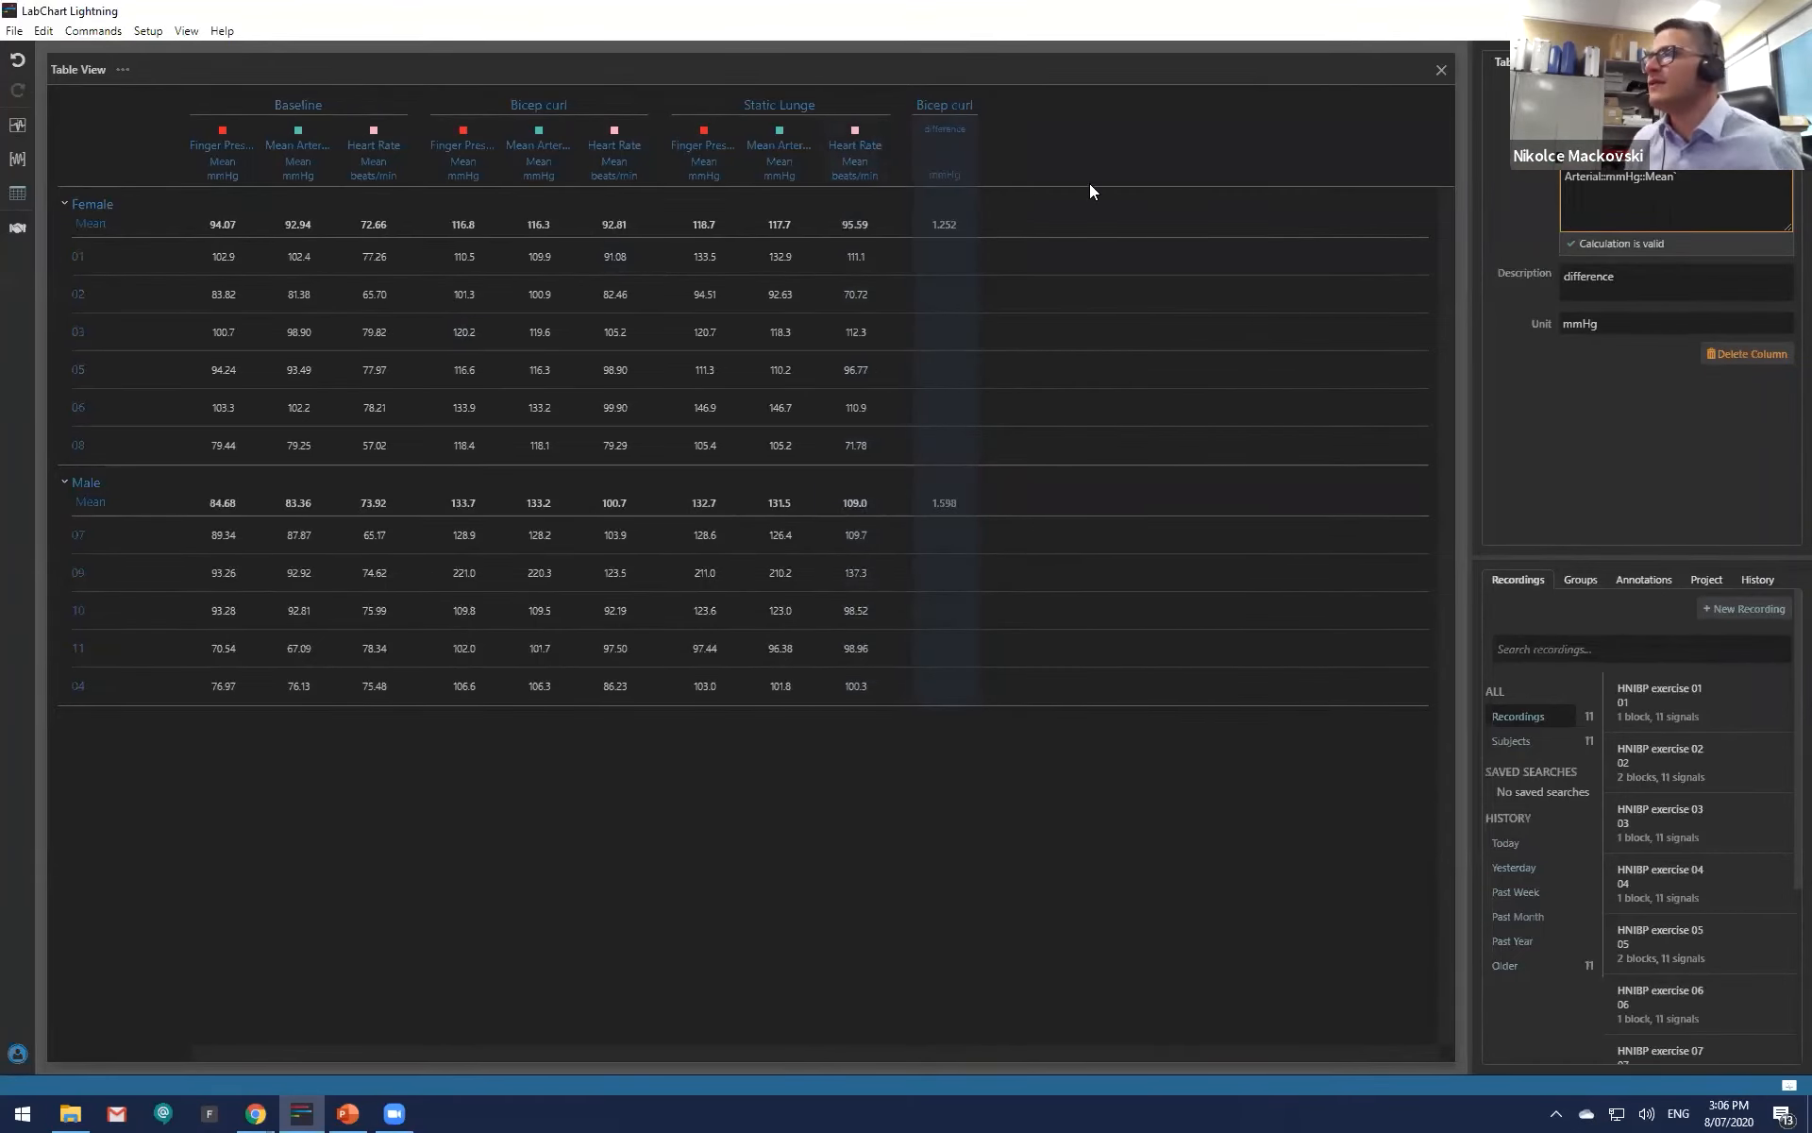
Step: Add Standard Deviation, Maximum and Minimum to the Table View's summary calculations
click(123, 68)
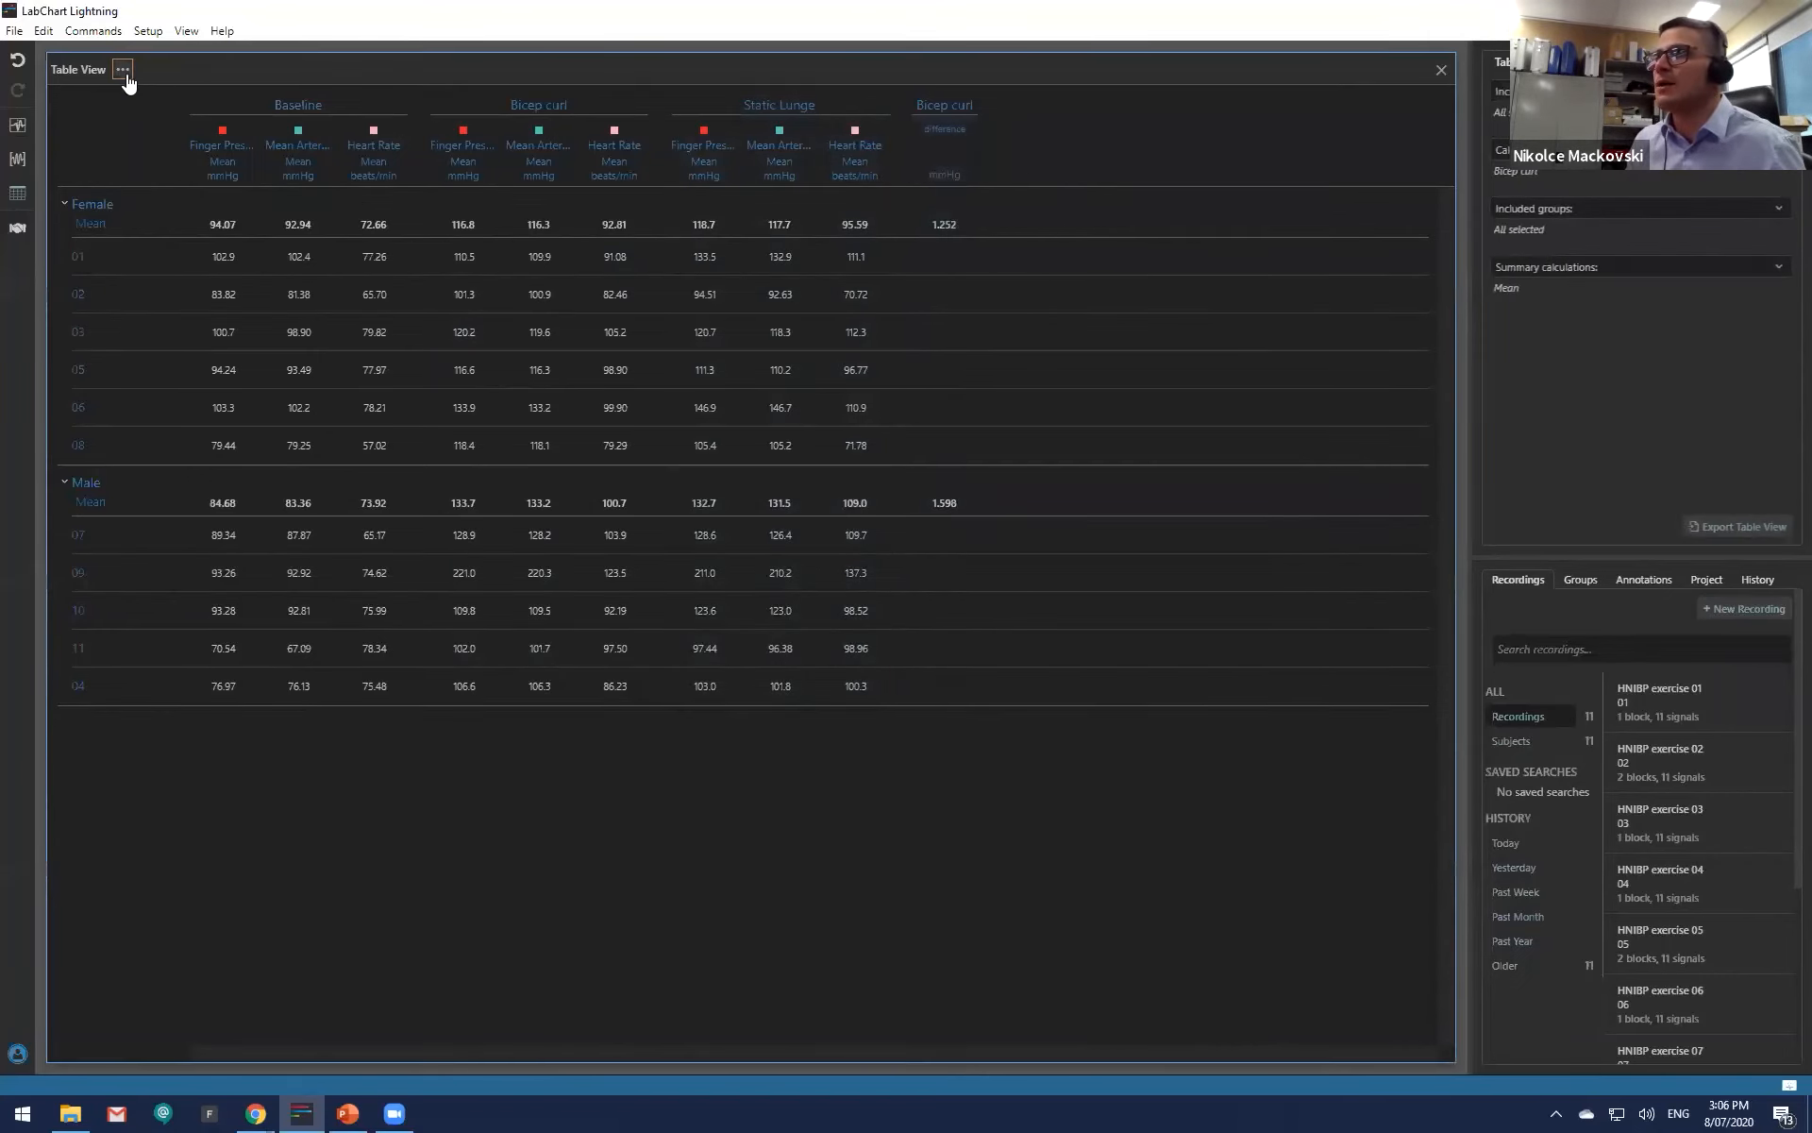
click(1593, 270)
click(1556, 342)
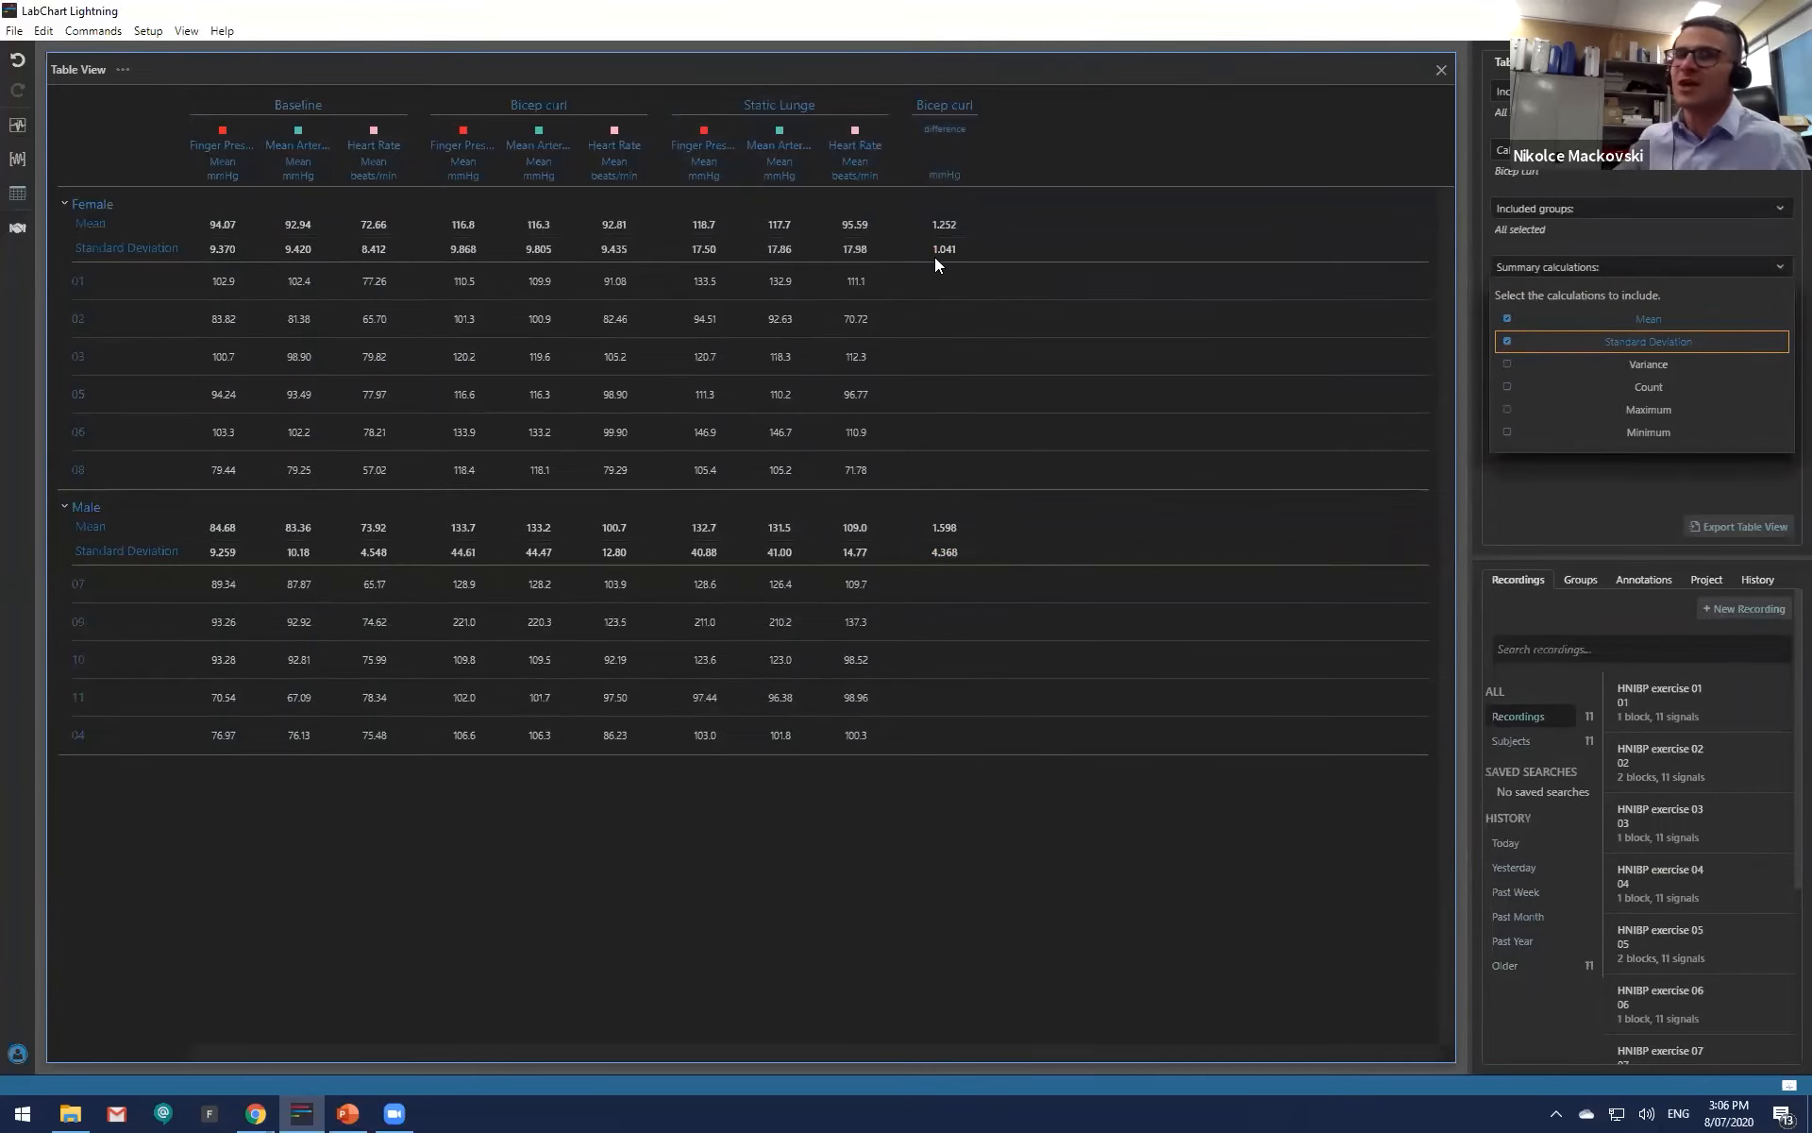
click(1525, 413)
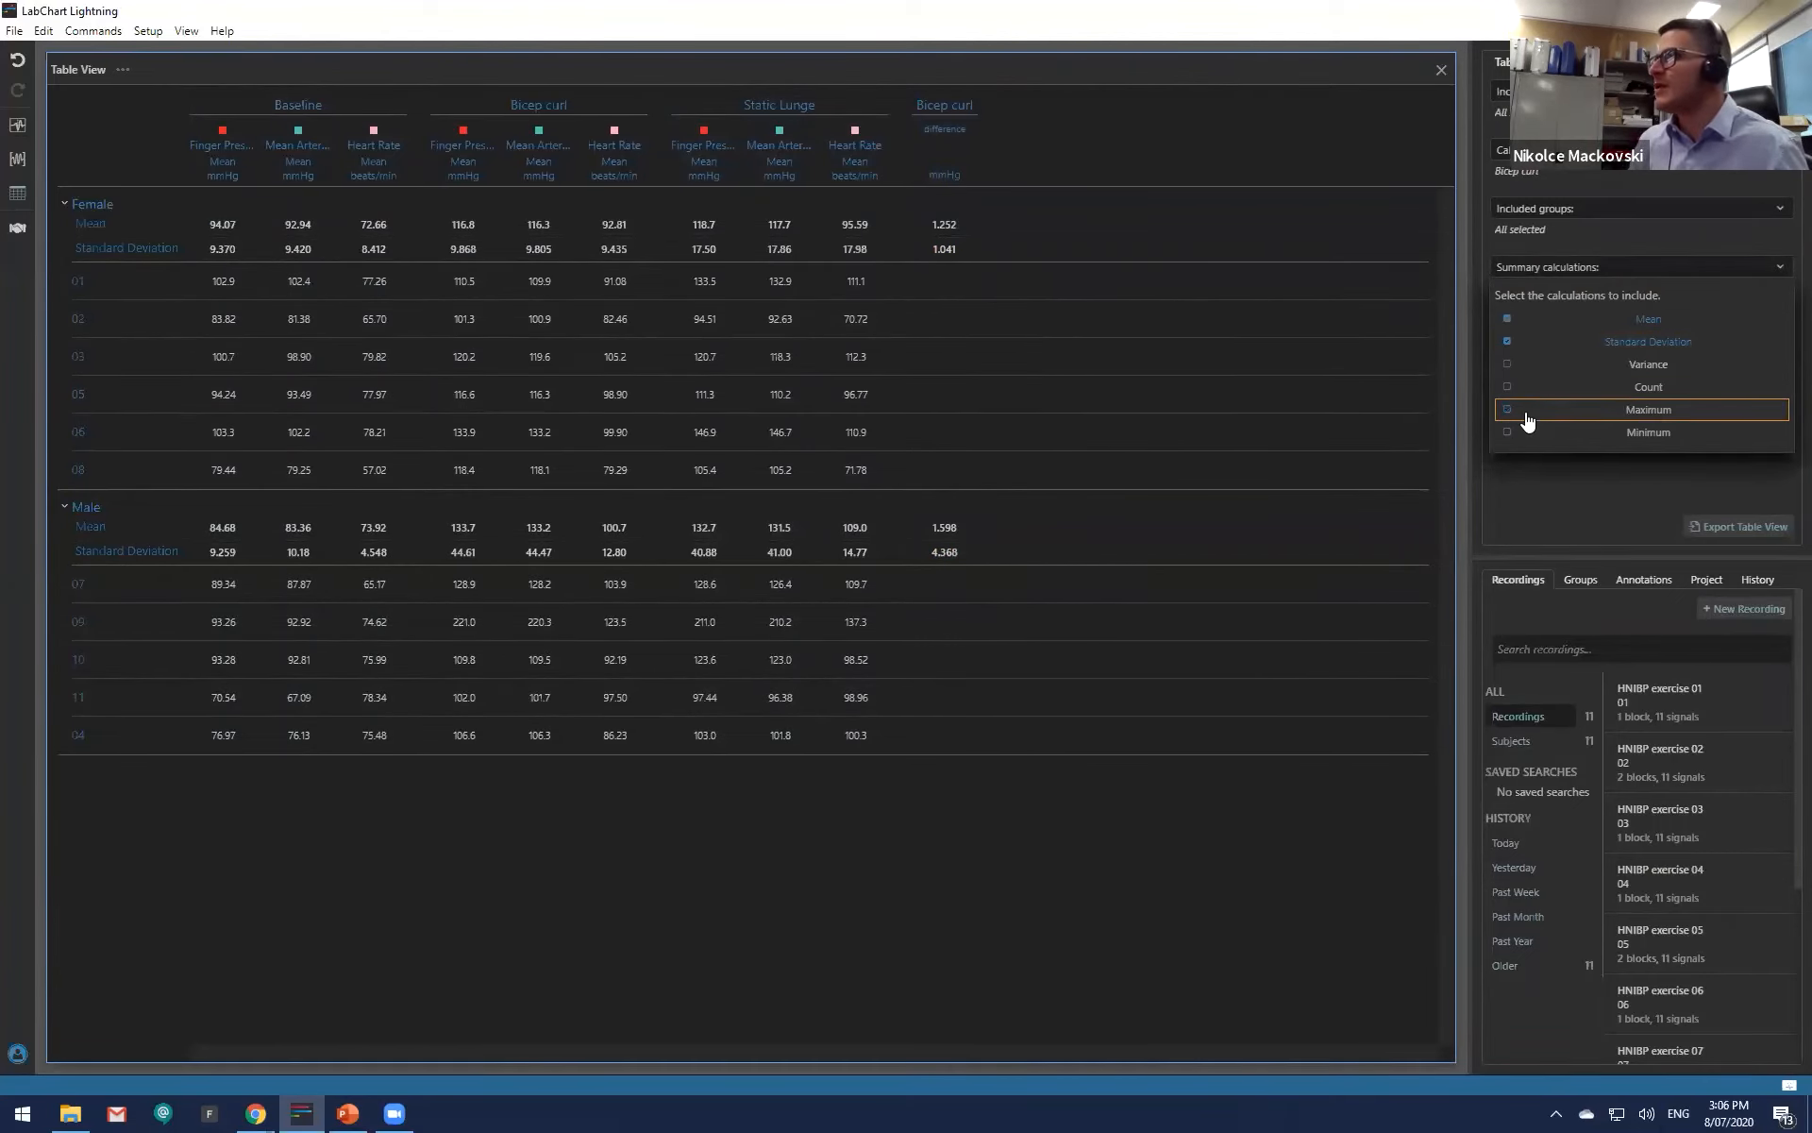
click(1524, 434)
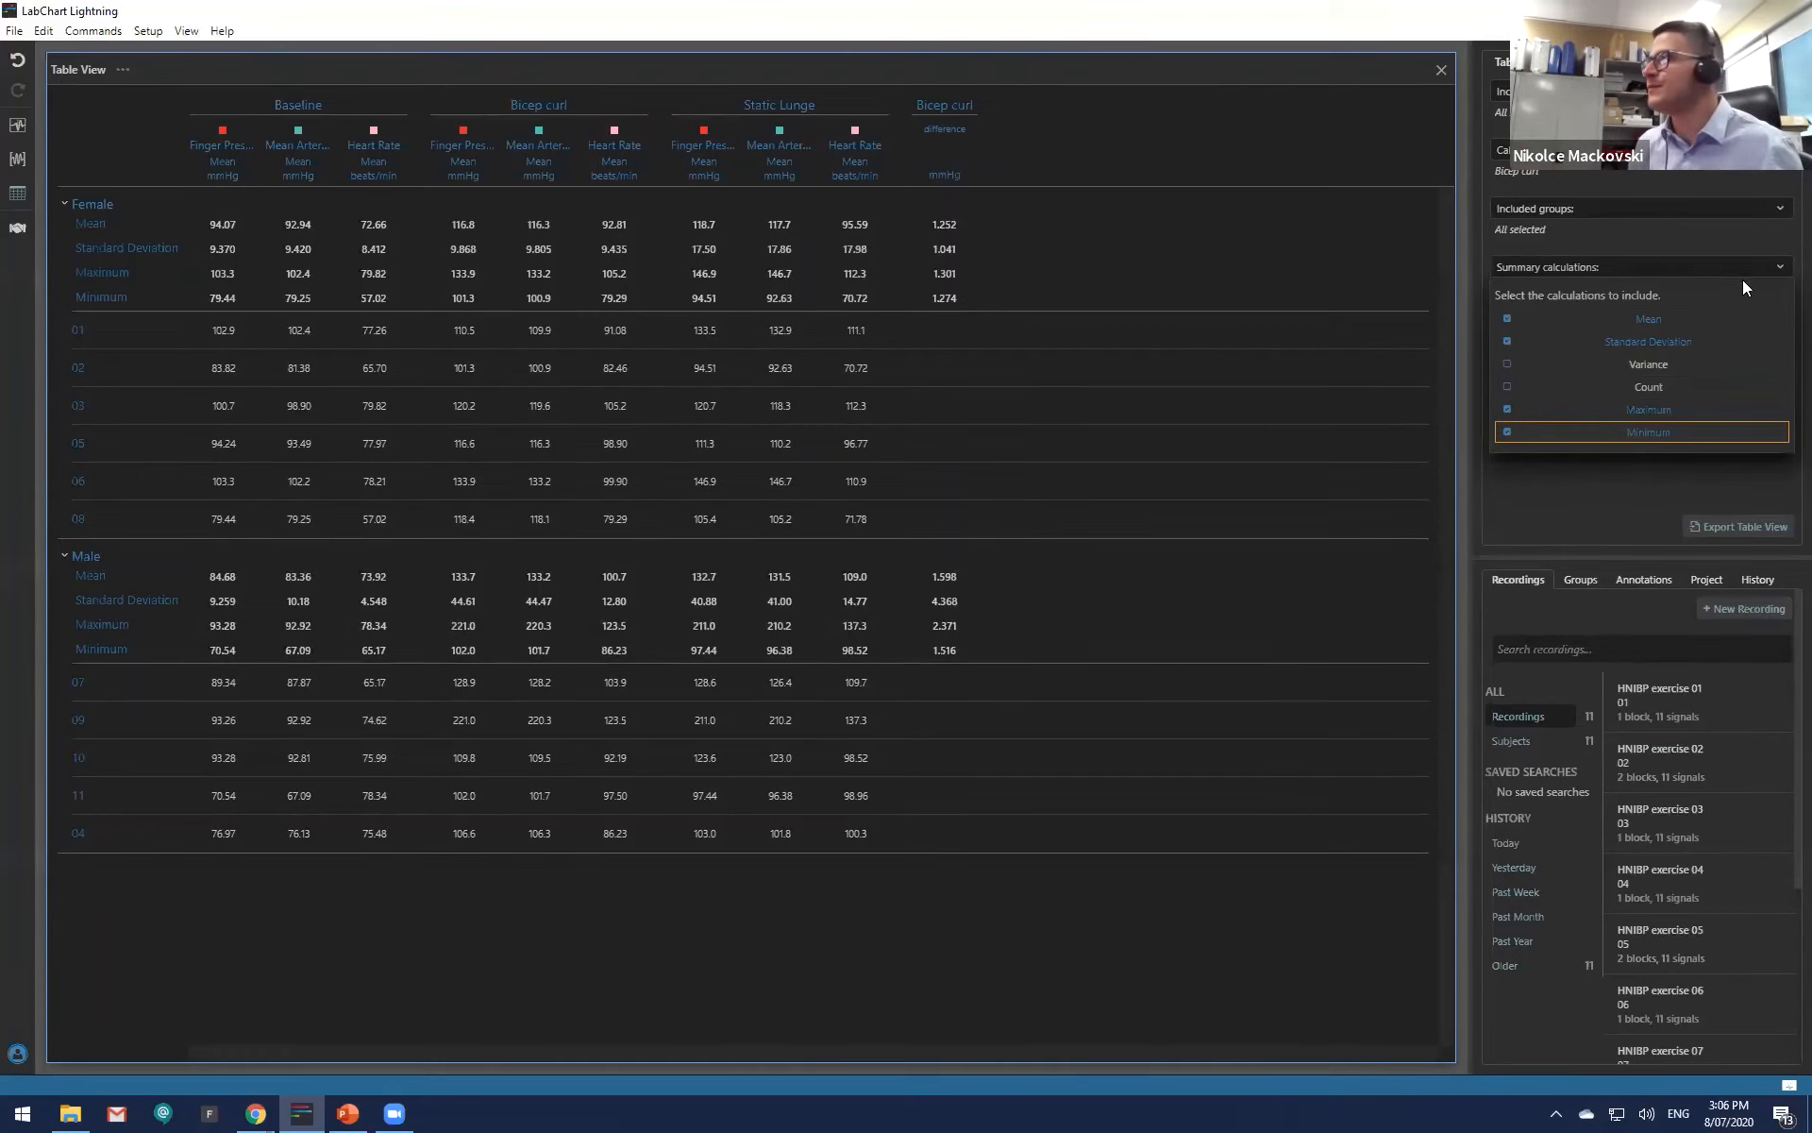
Step: Remove Minimum, Maximum and Standard Deviation from the summary calculations, keeping only Mean
click(1508, 432)
click(1507, 409)
click(1507, 341)
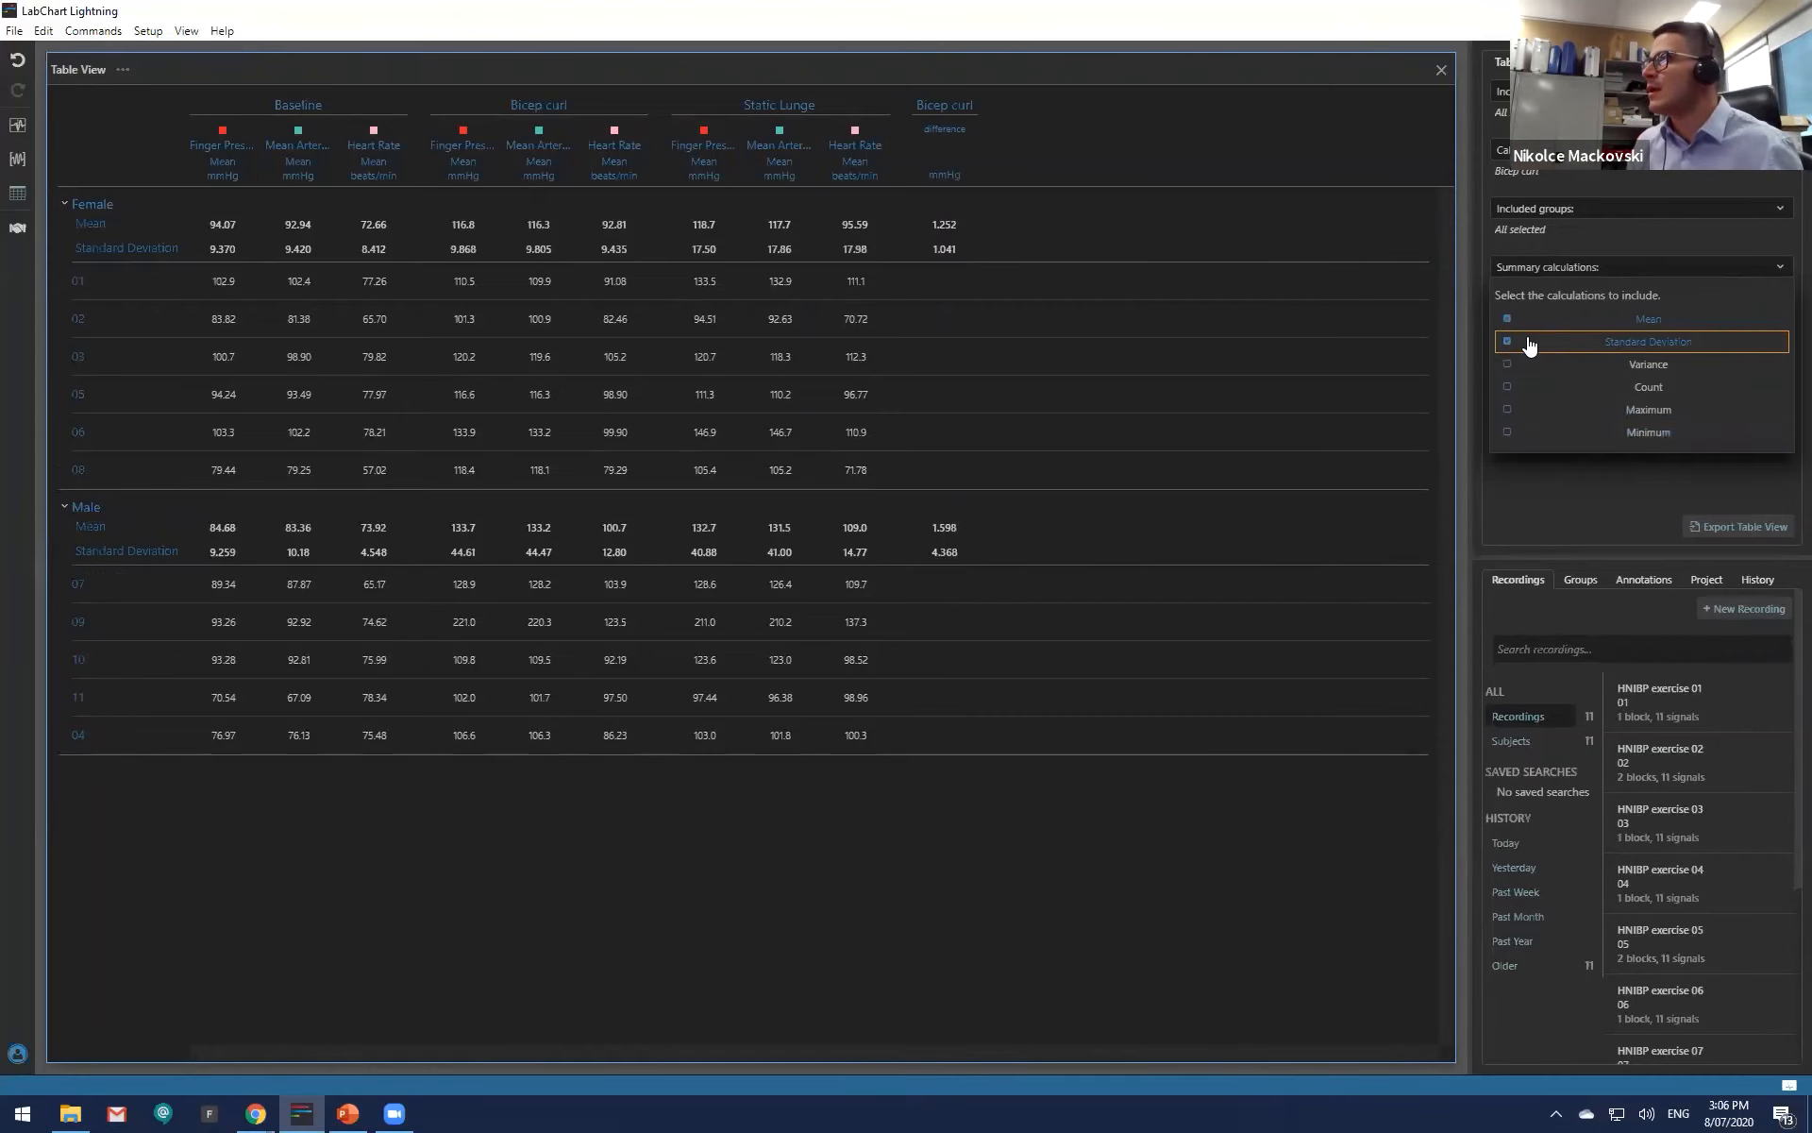
click(1775, 267)
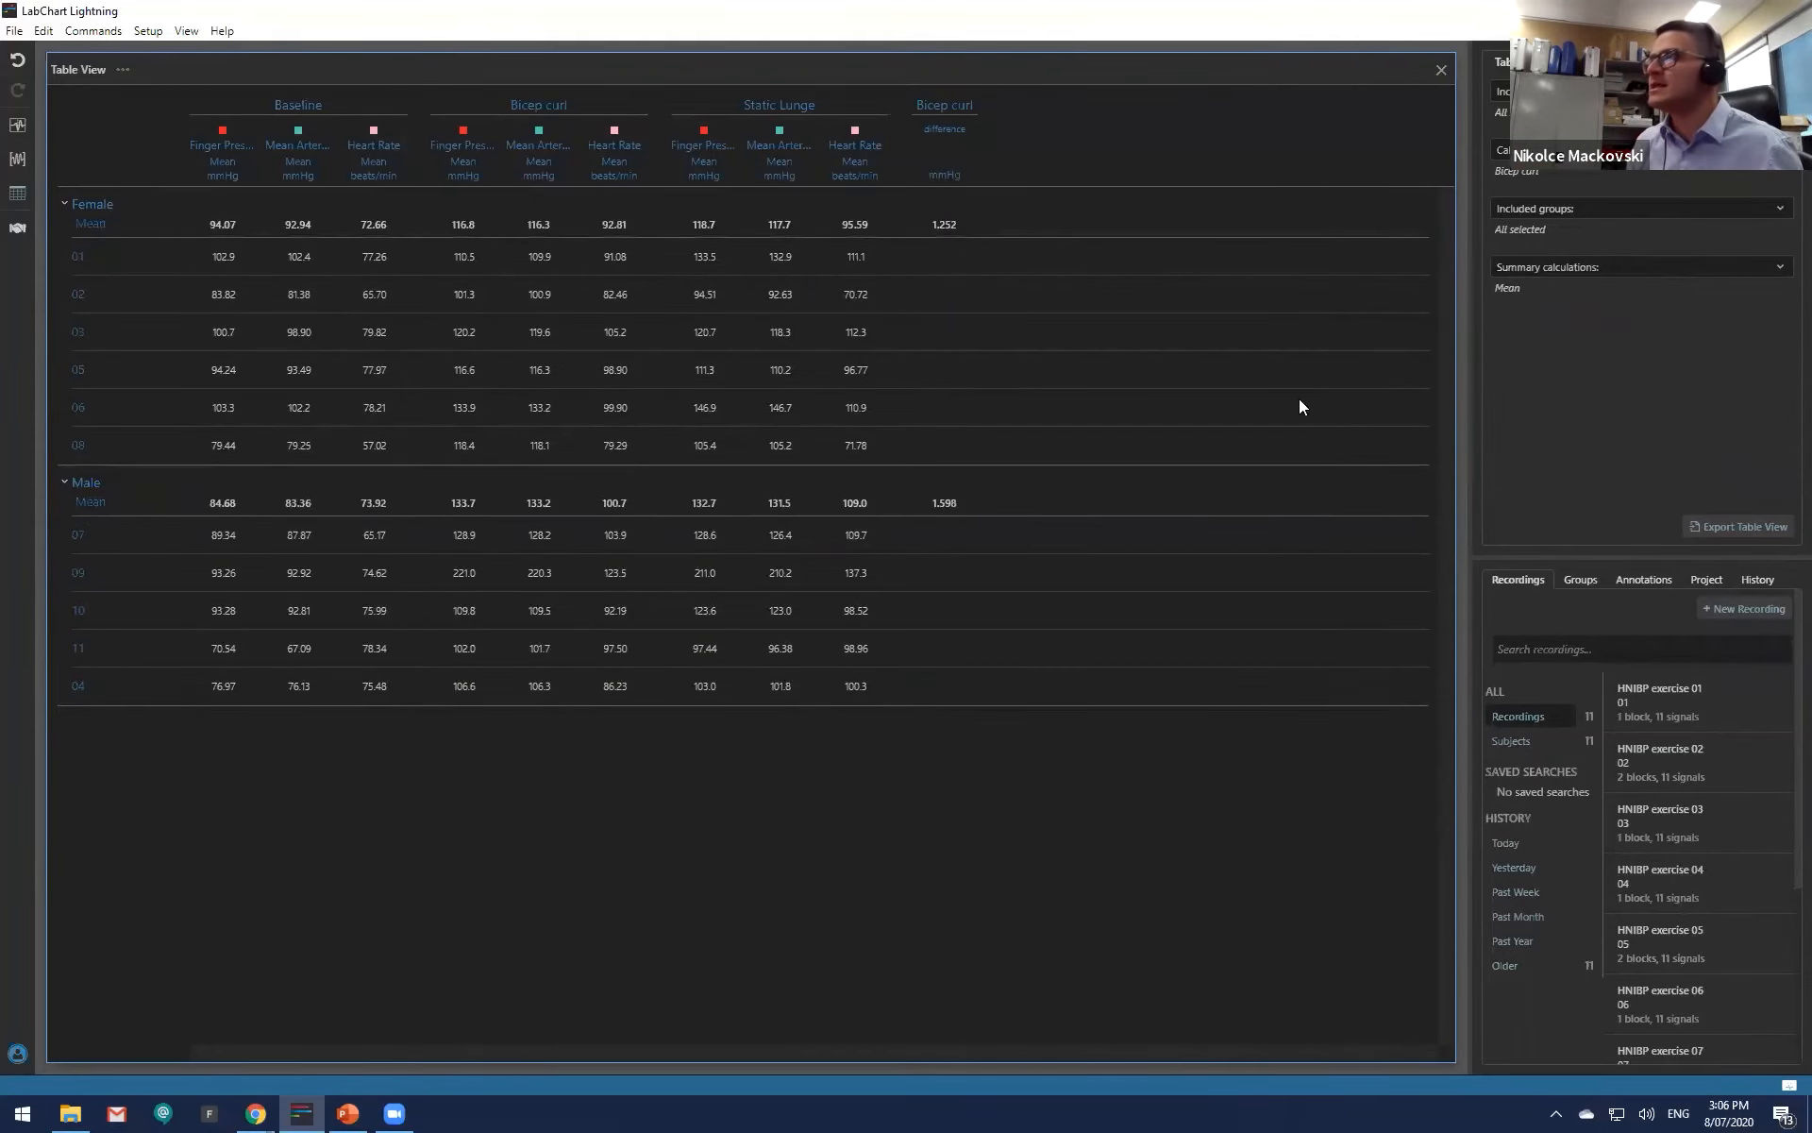
Step: Delete the calculated Bicep curl difference column and show the Chart View beside the table
click(960, 127)
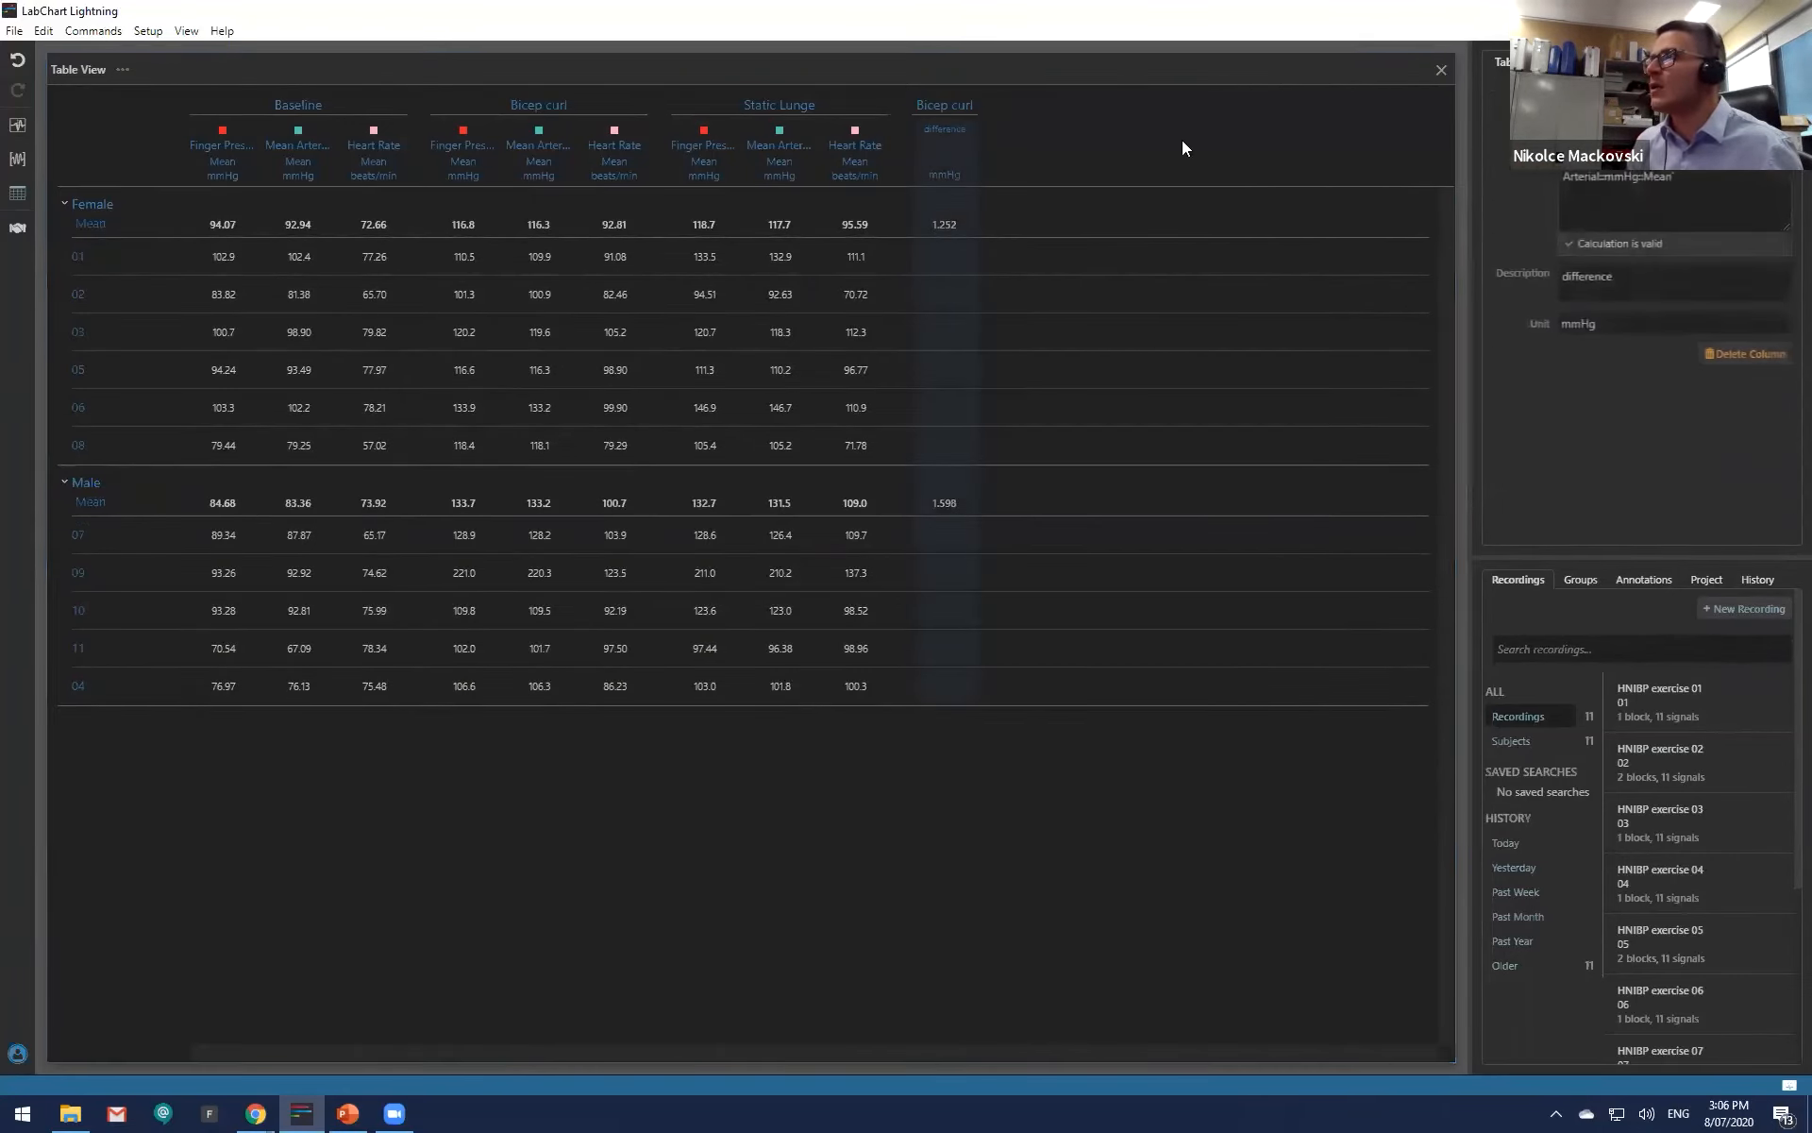
click(1750, 354)
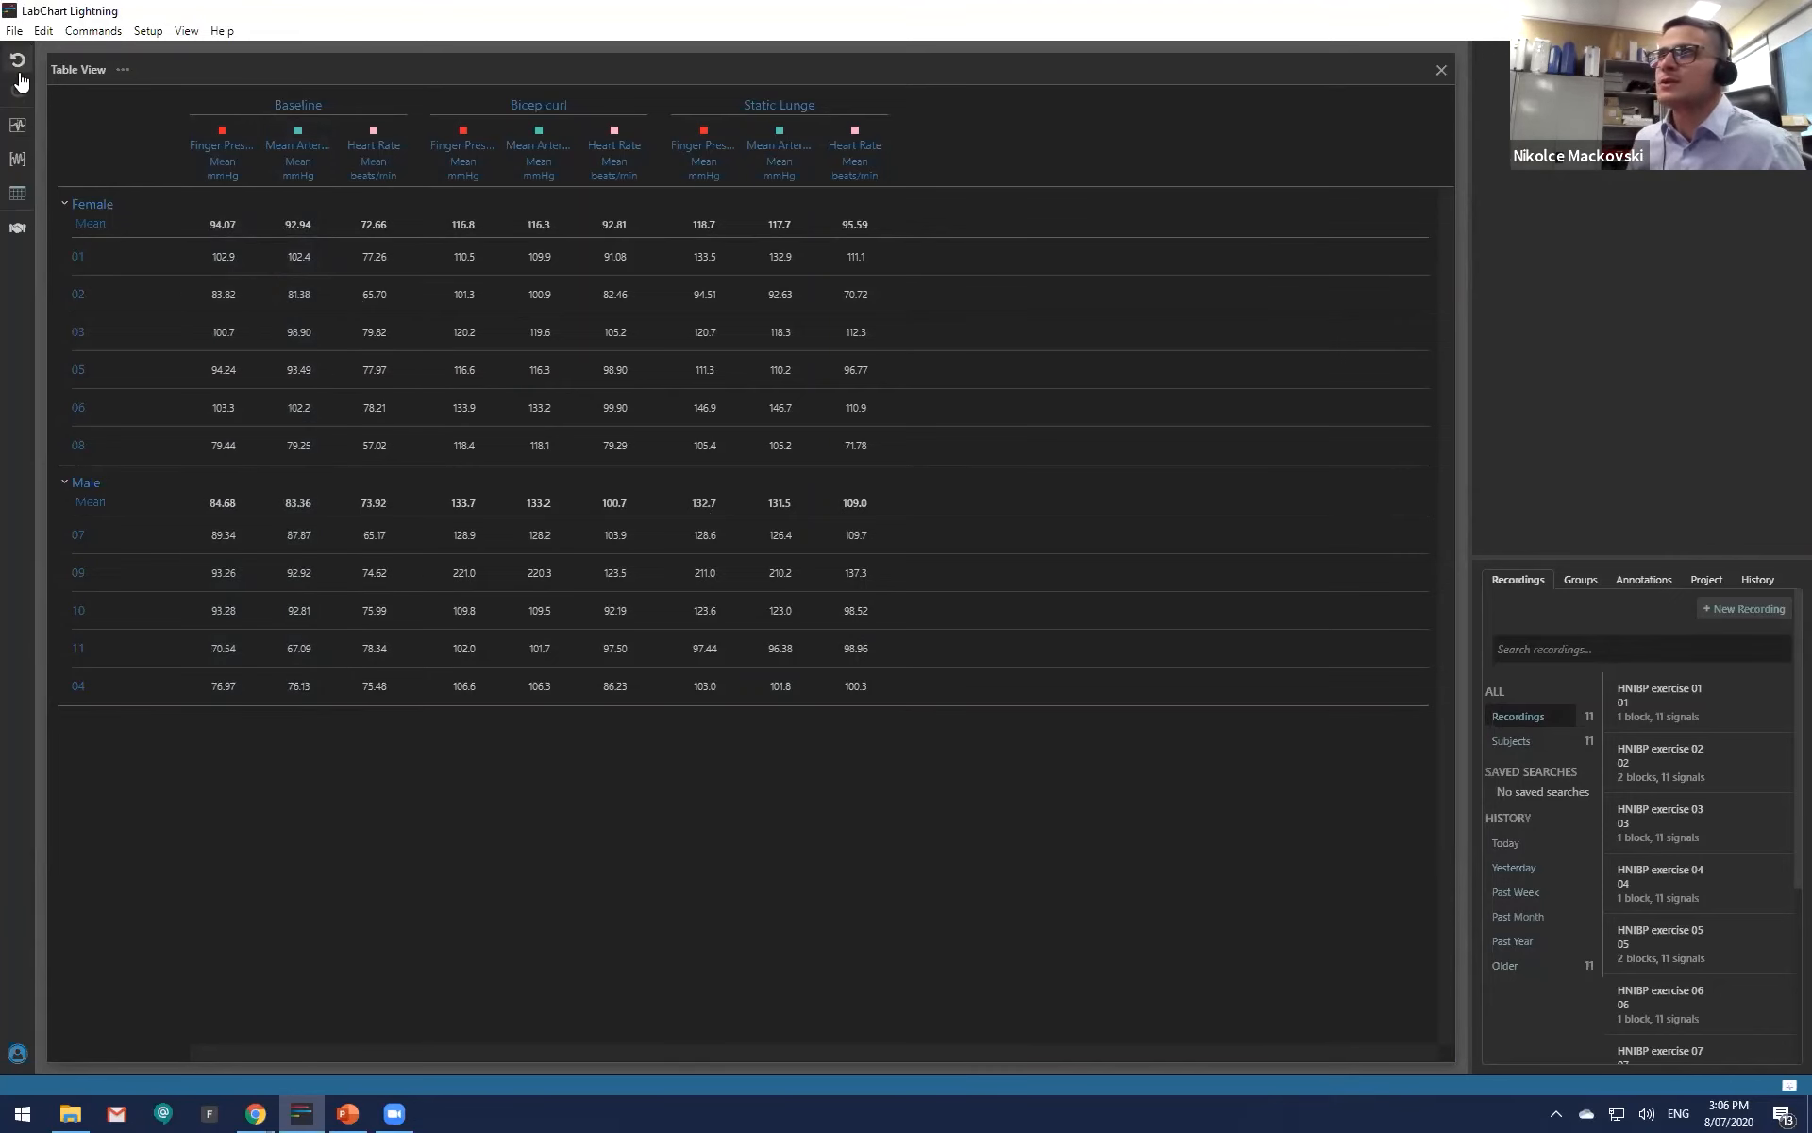
click(20, 128)
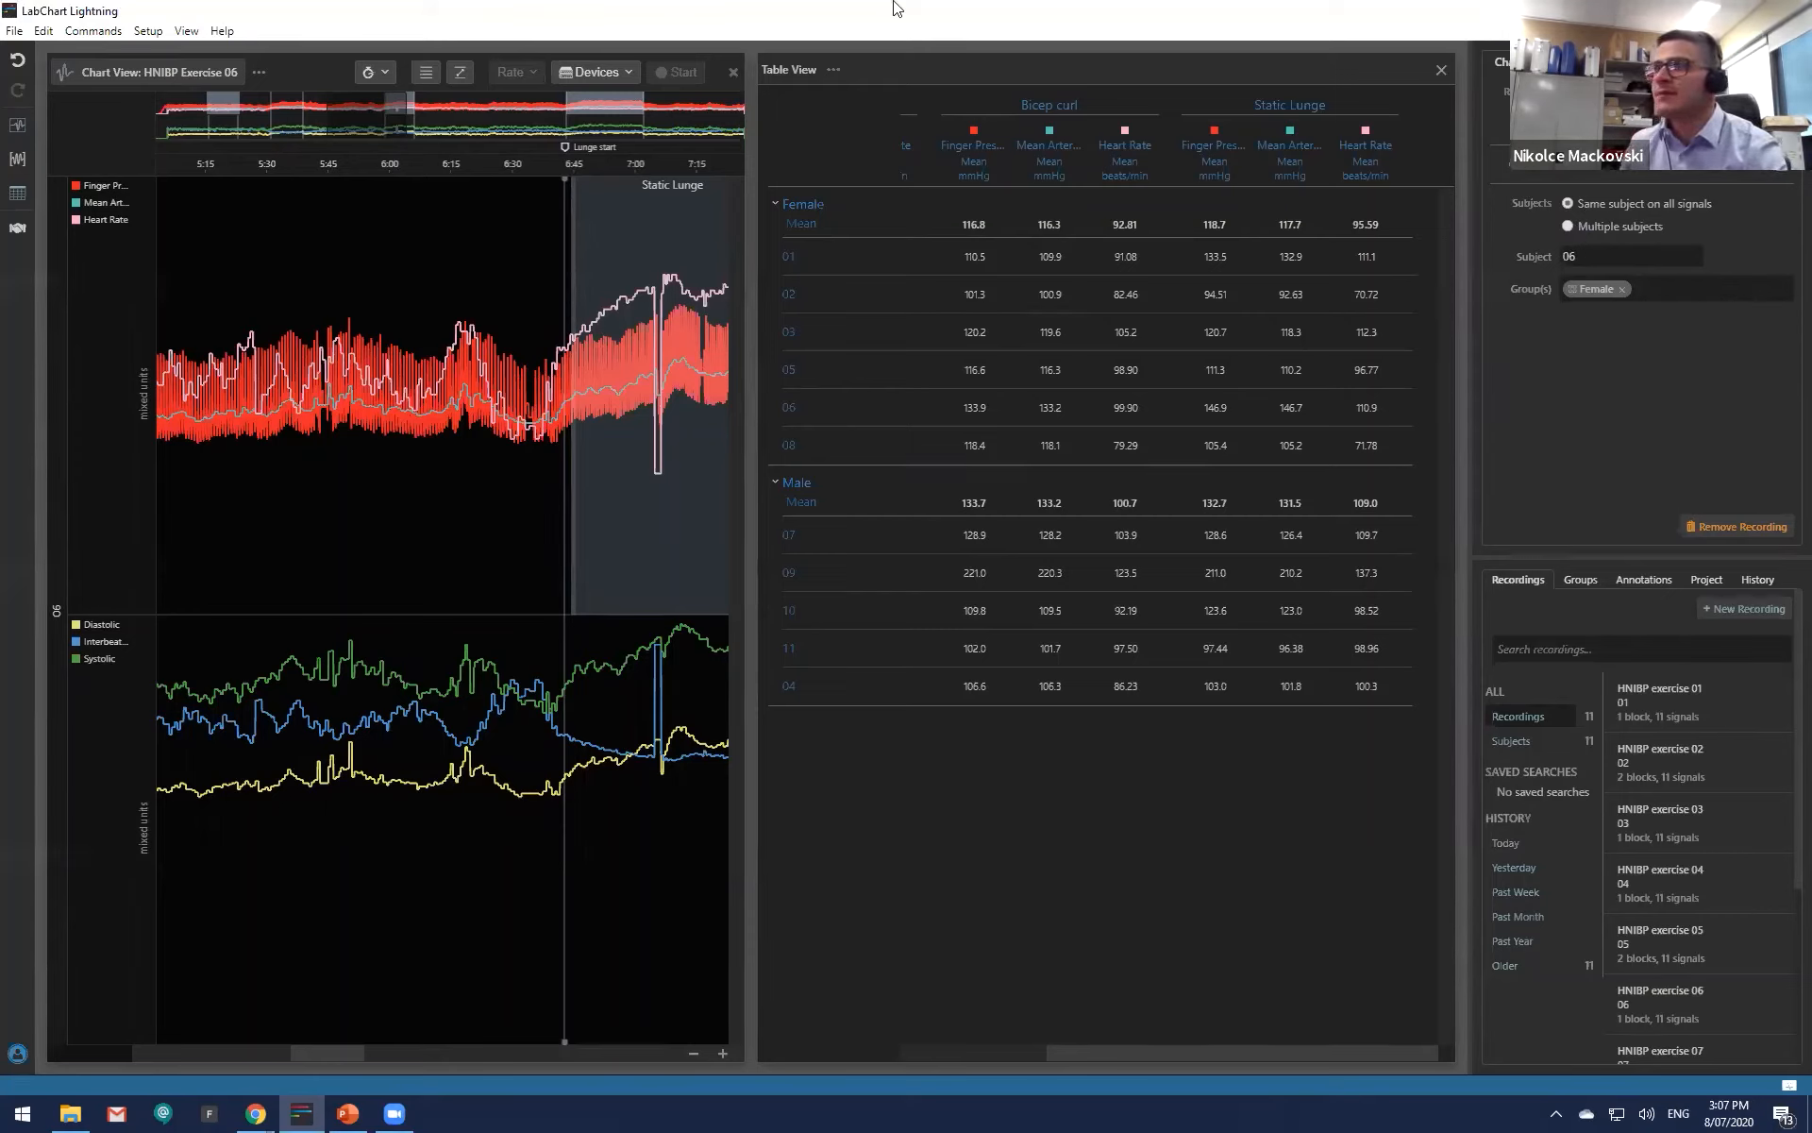
Step: Open the recent project New drug trial and close its Table View to give the chart the full width
click(20, 34)
mouse_move(42, 78)
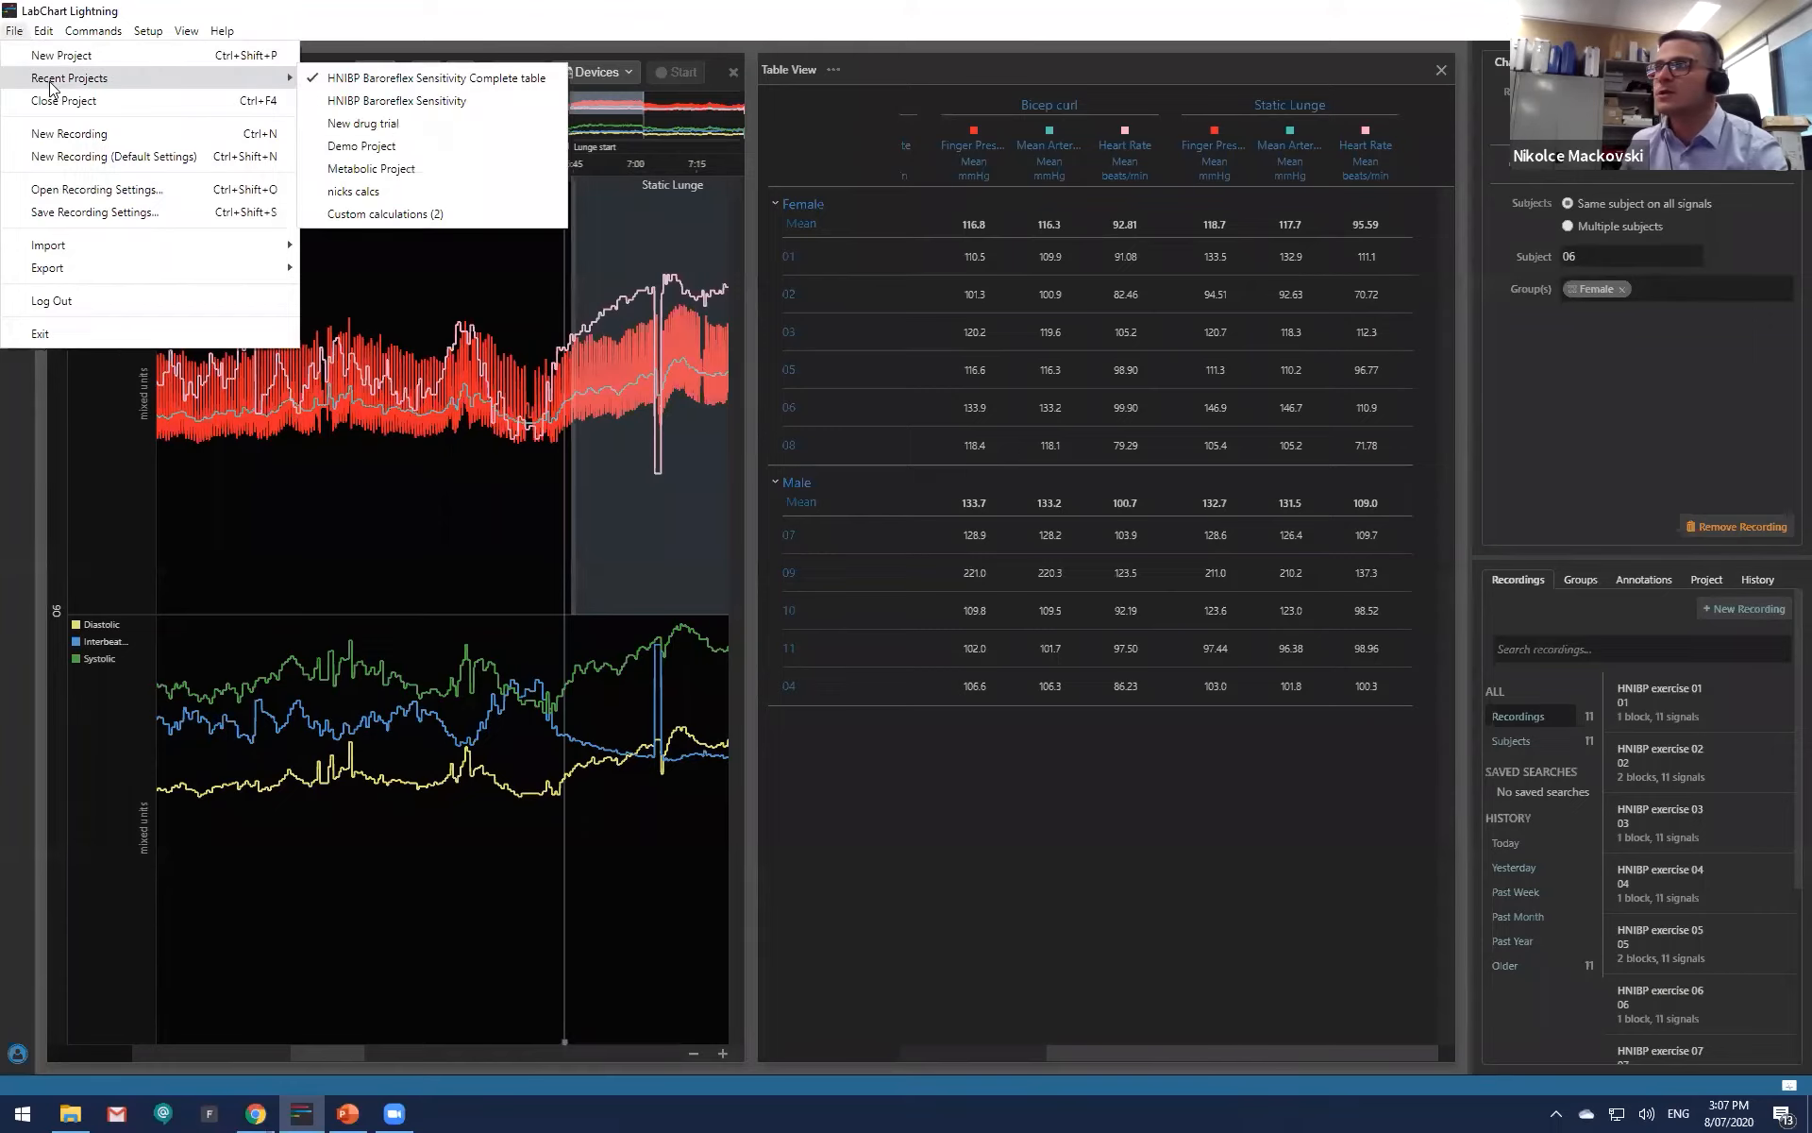
click(397, 125)
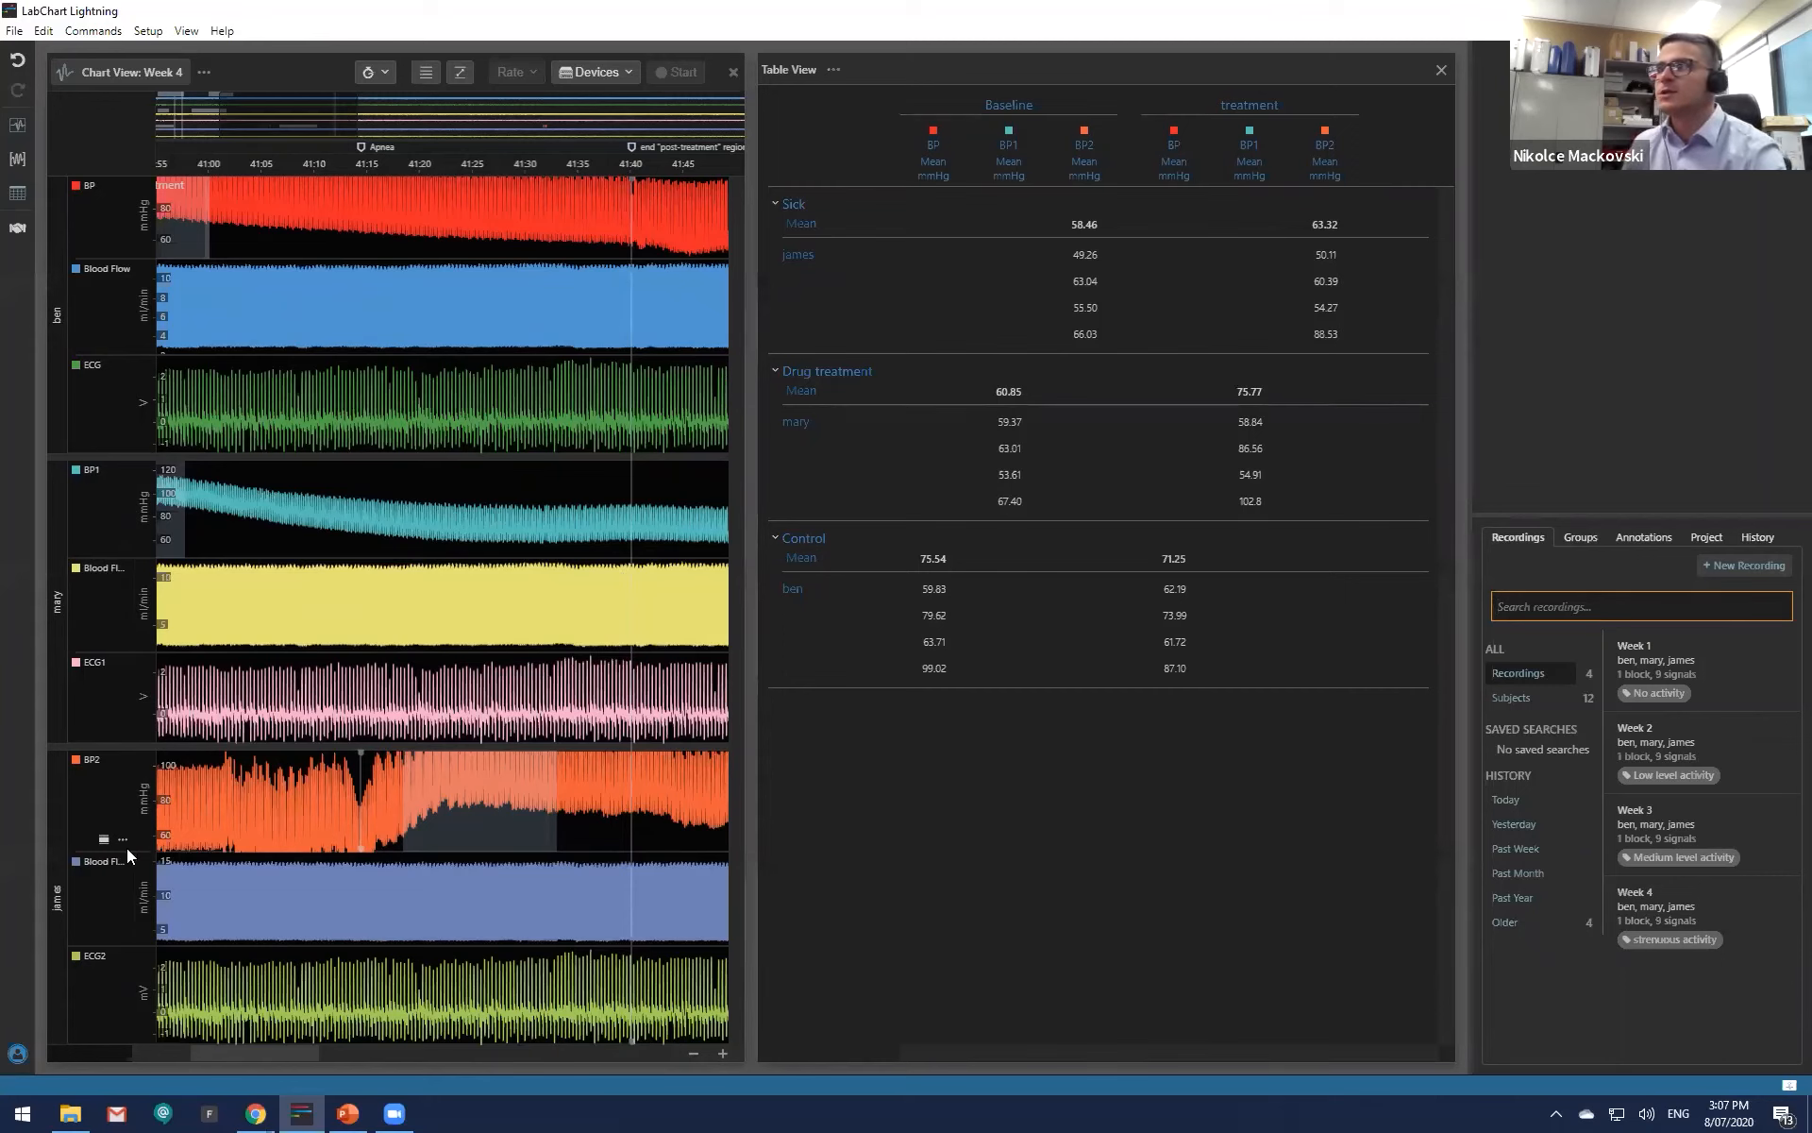
scroll(511, 474, down, 3)
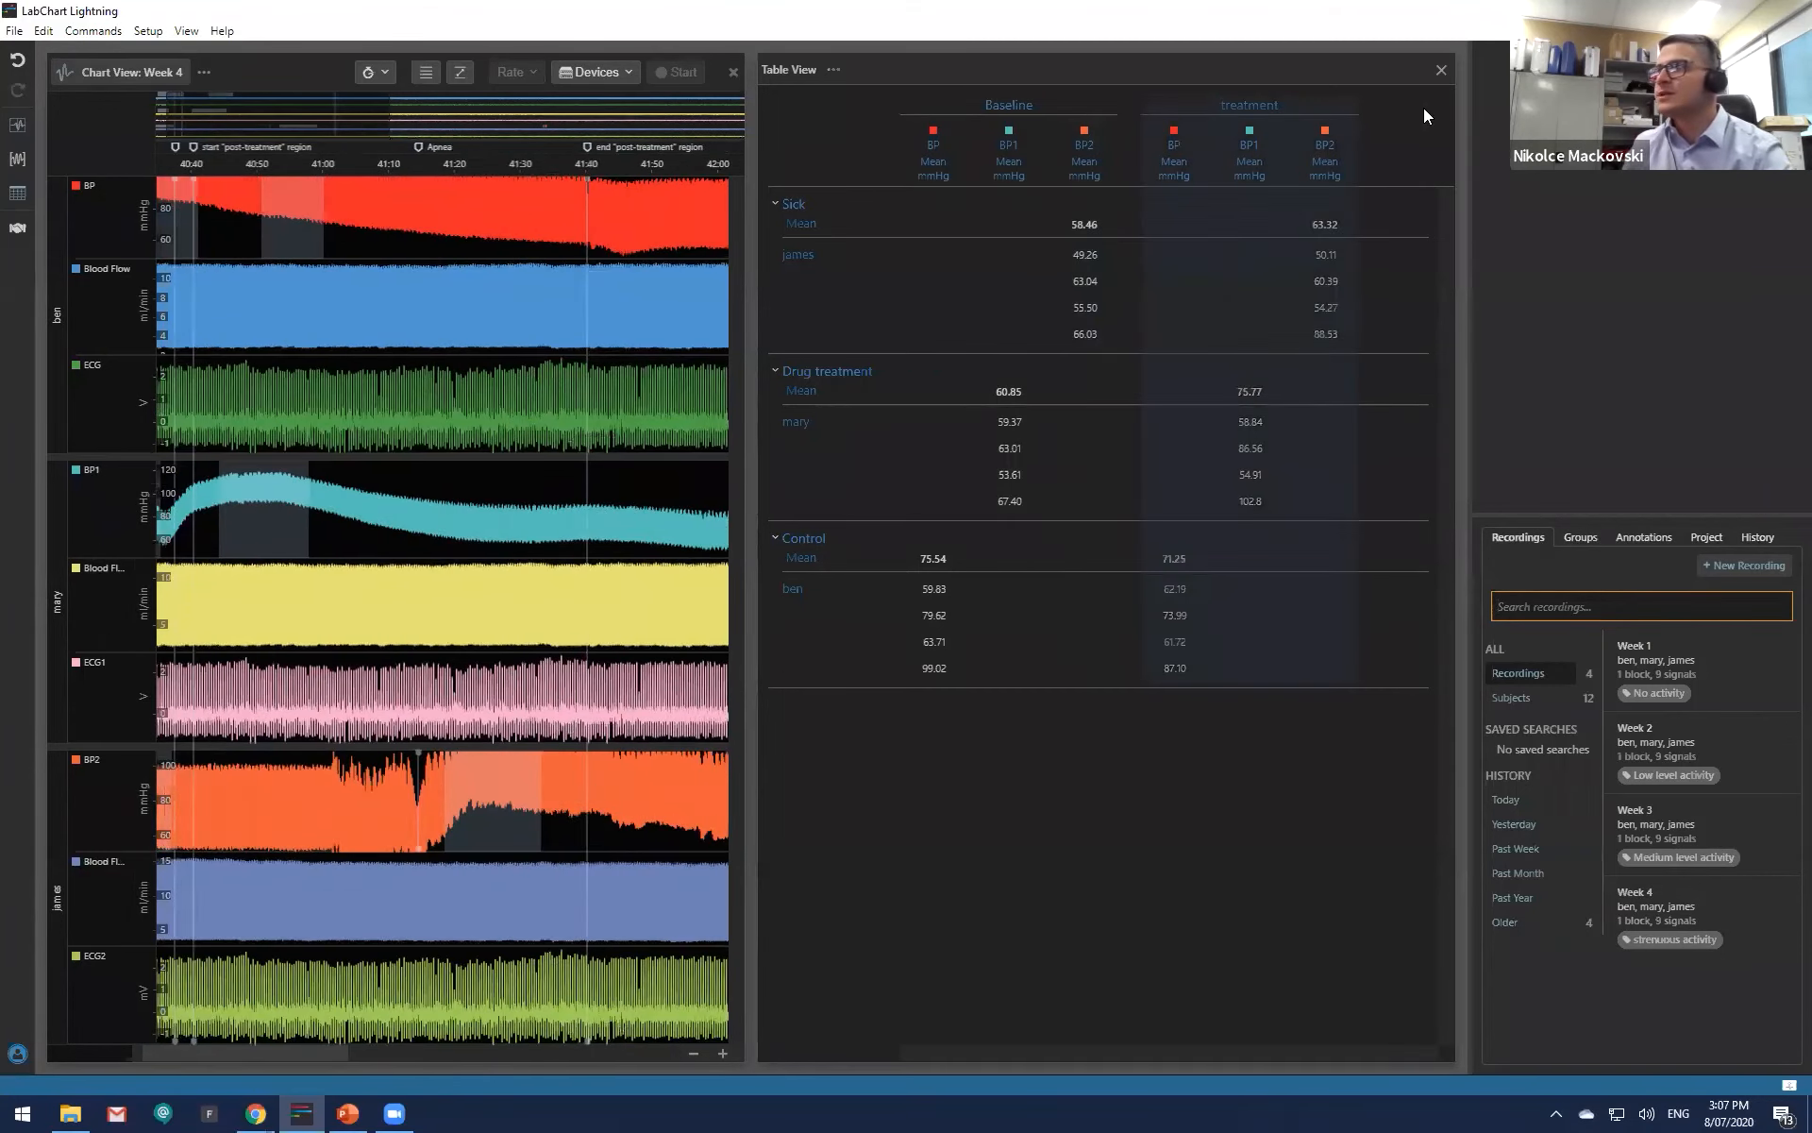
click(1441, 70)
Step: Look through the Week 1 to Week 4 recordings to compare their multi-subject charts
double_click(1640, 734)
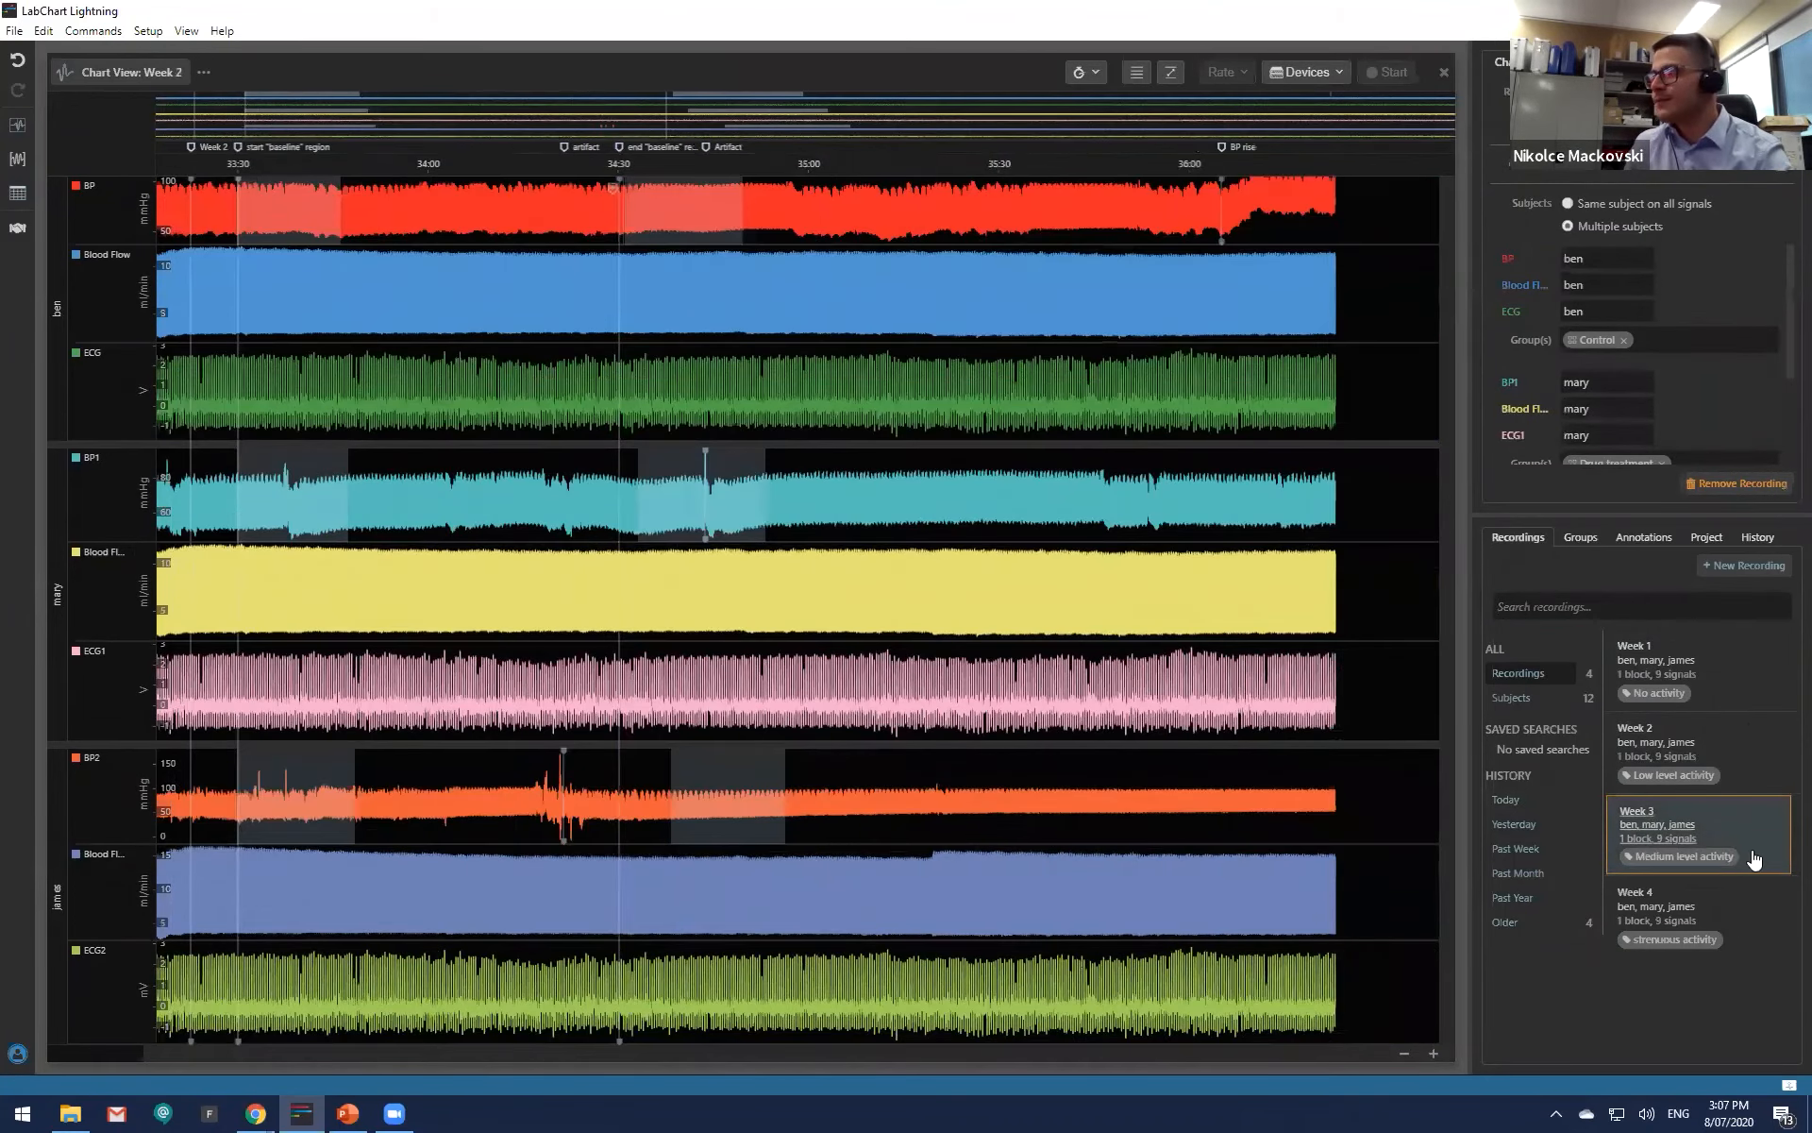
double_click(1752, 678)
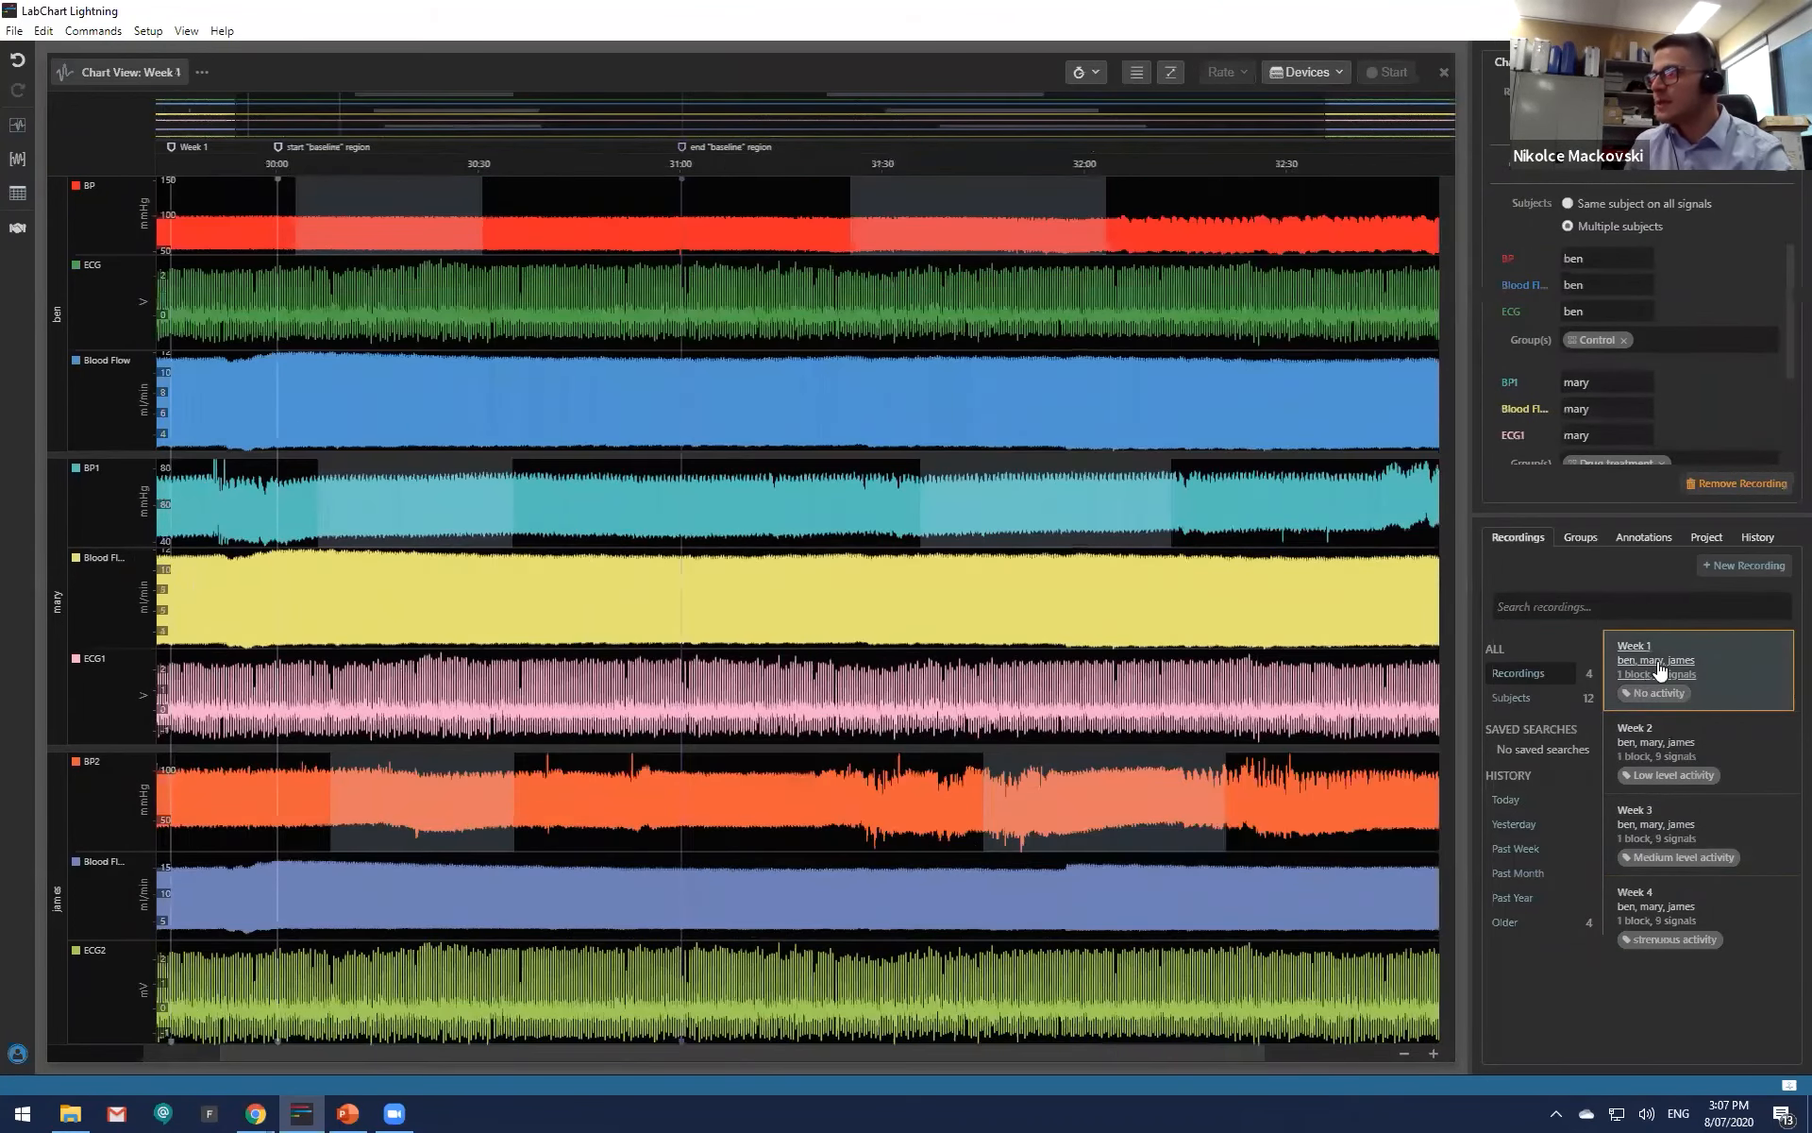
double_click(1739, 746)
double_click(1746, 827)
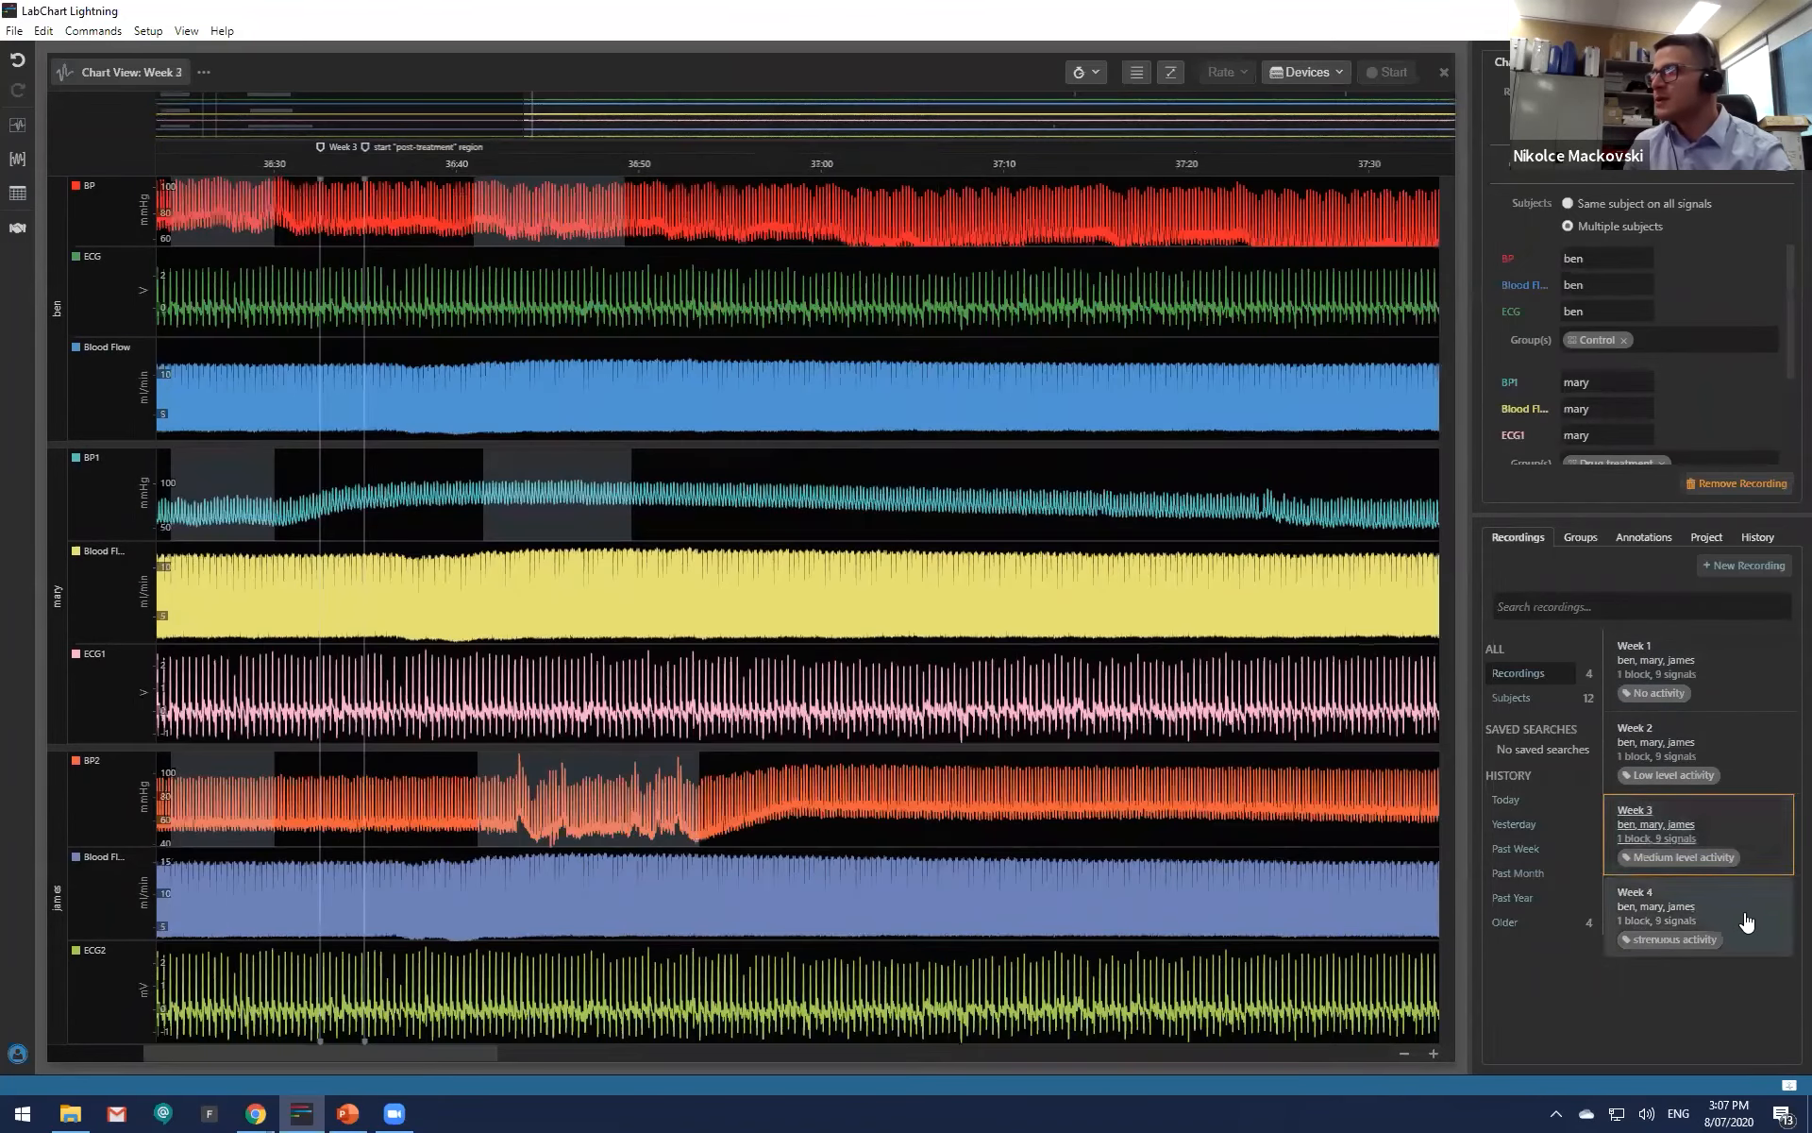
double_click(1746, 910)
double_click(1739, 692)
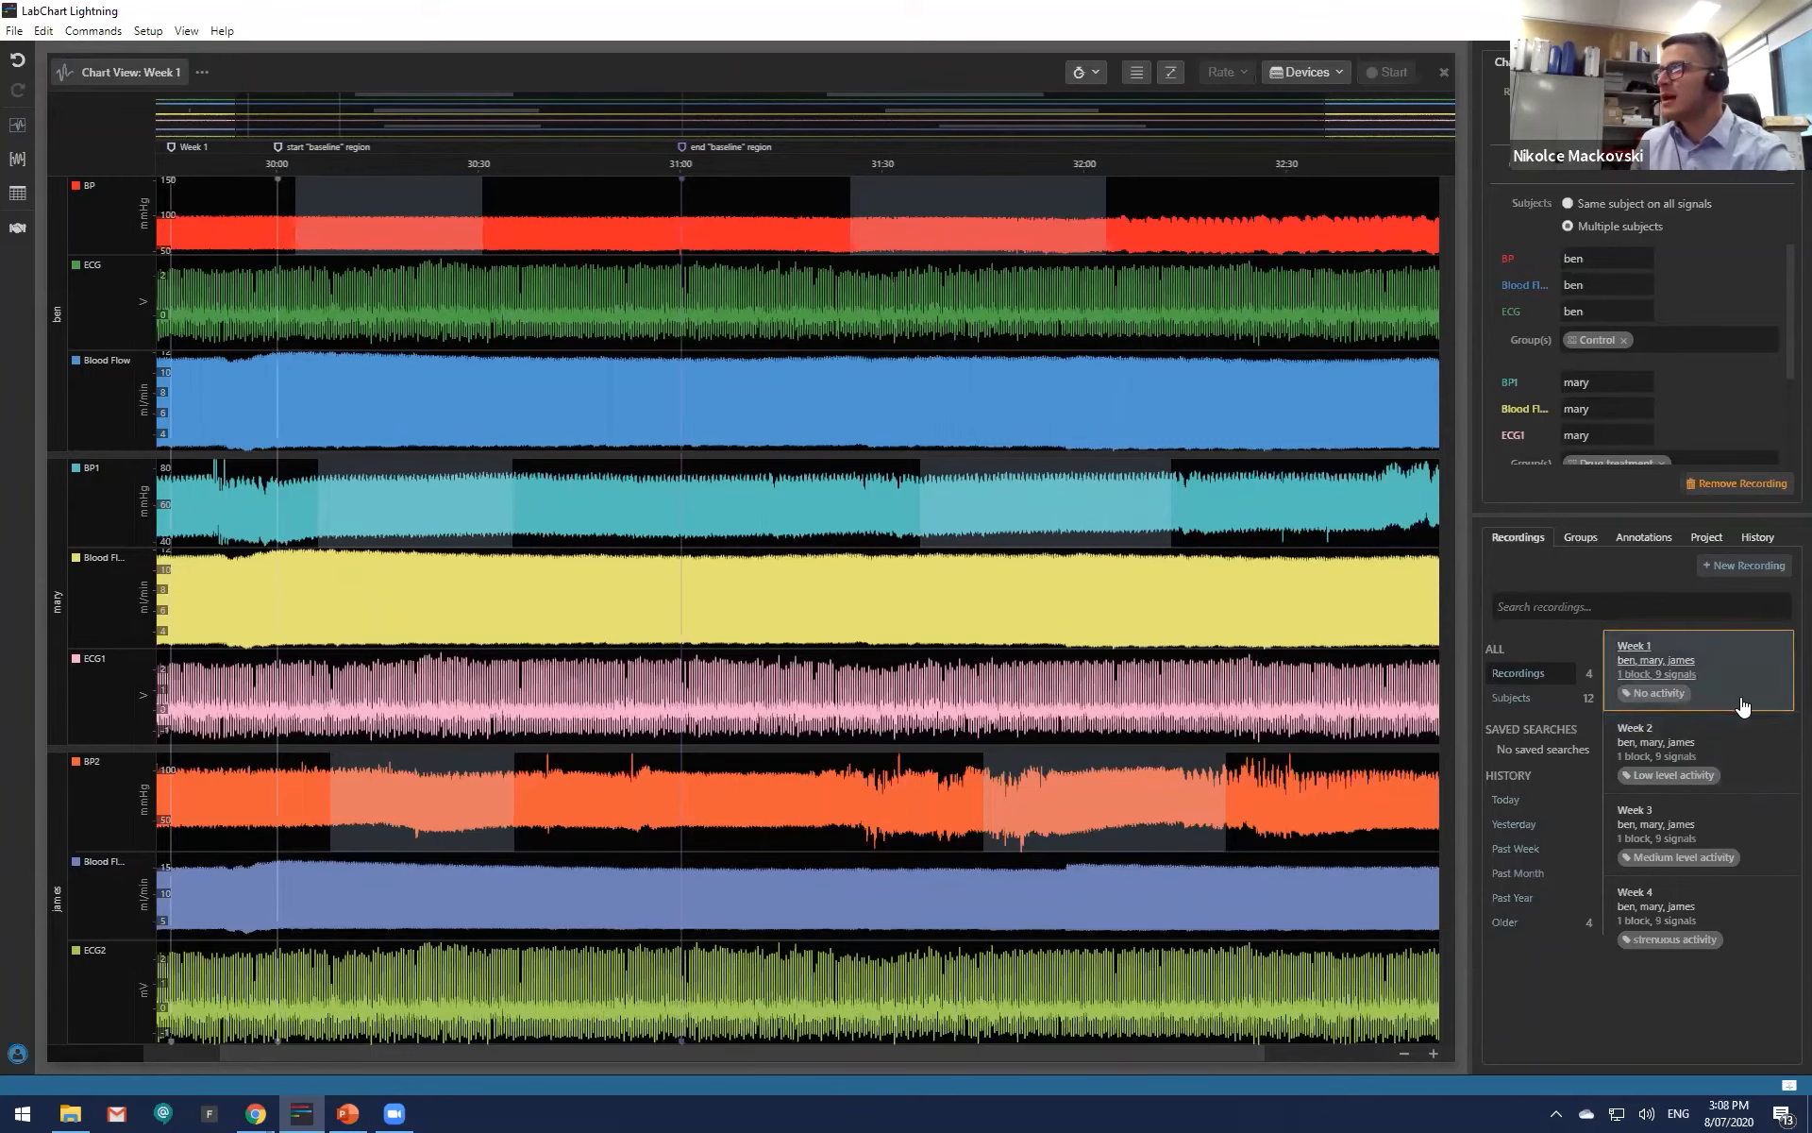
click(1766, 832)
click(1761, 901)
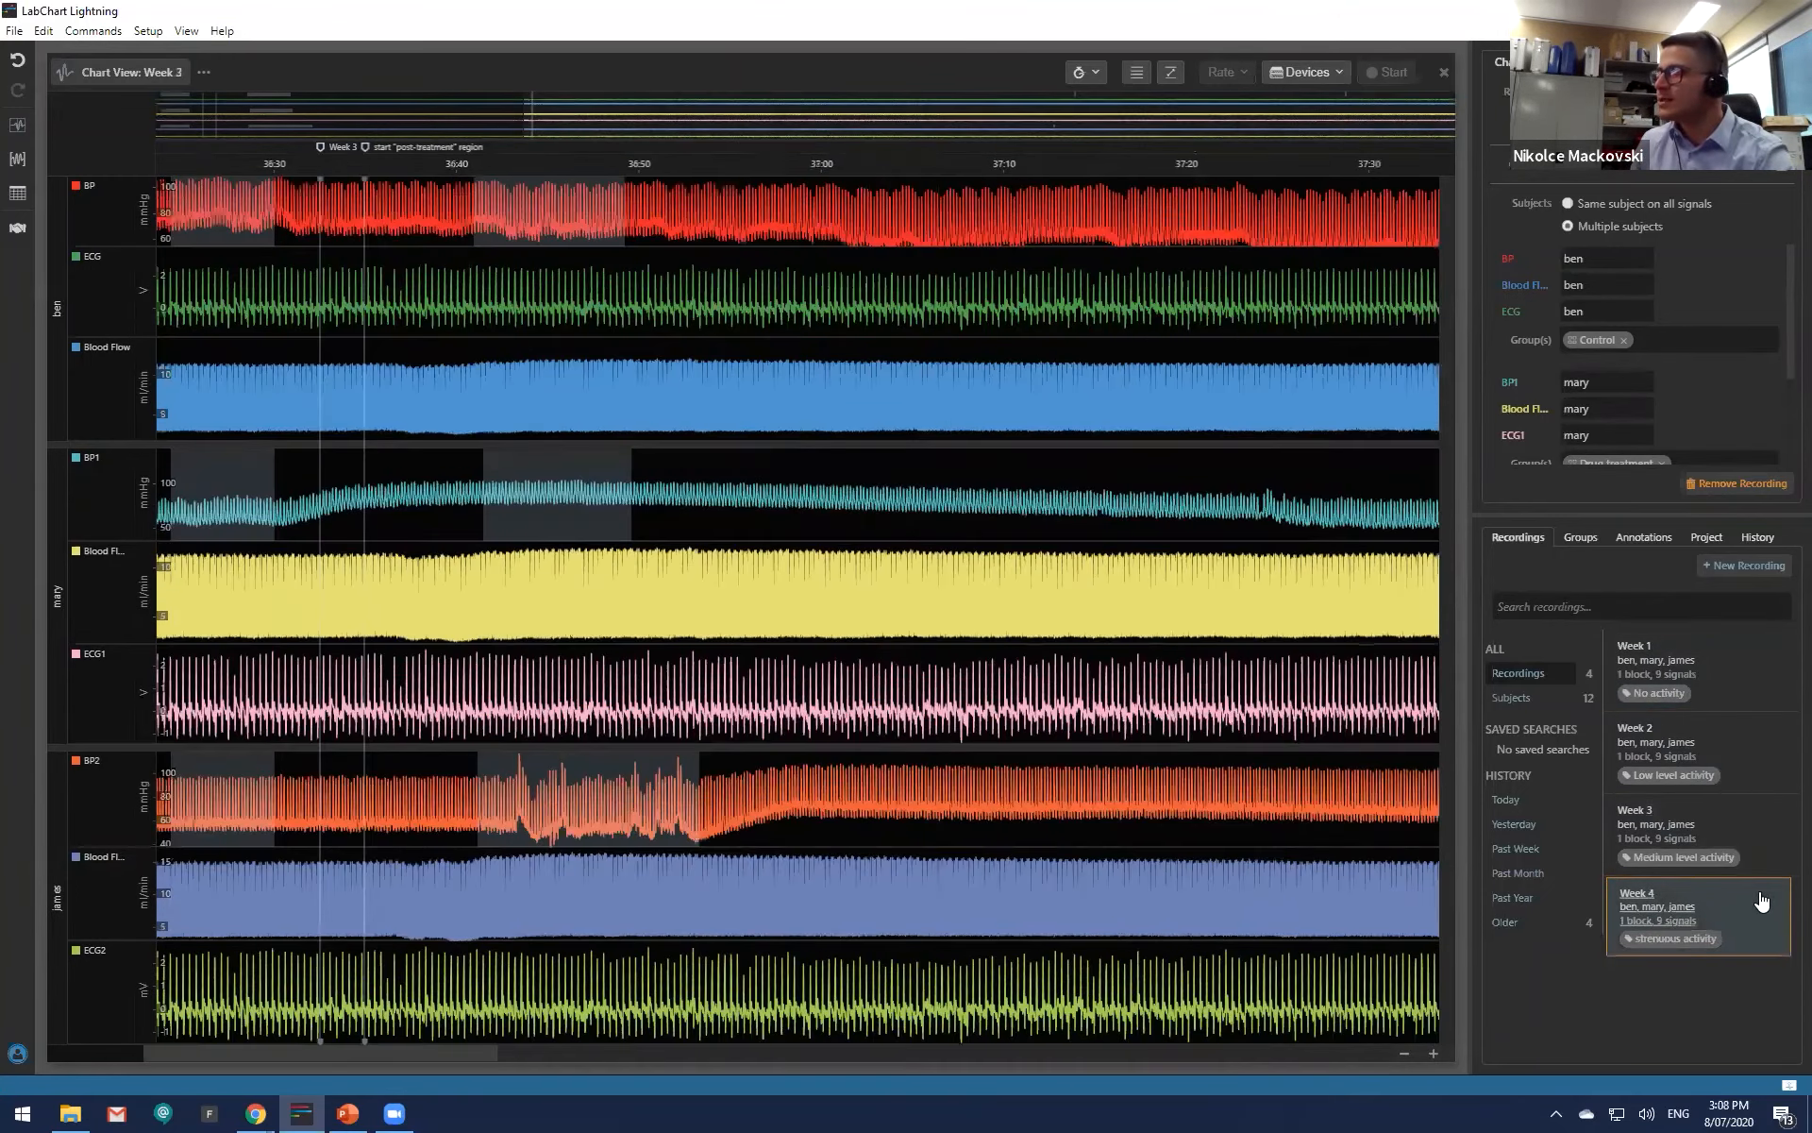
Step: View the recordings in order from Week 1 to Week 4, checking the activity-level tag on each
click(1722, 681)
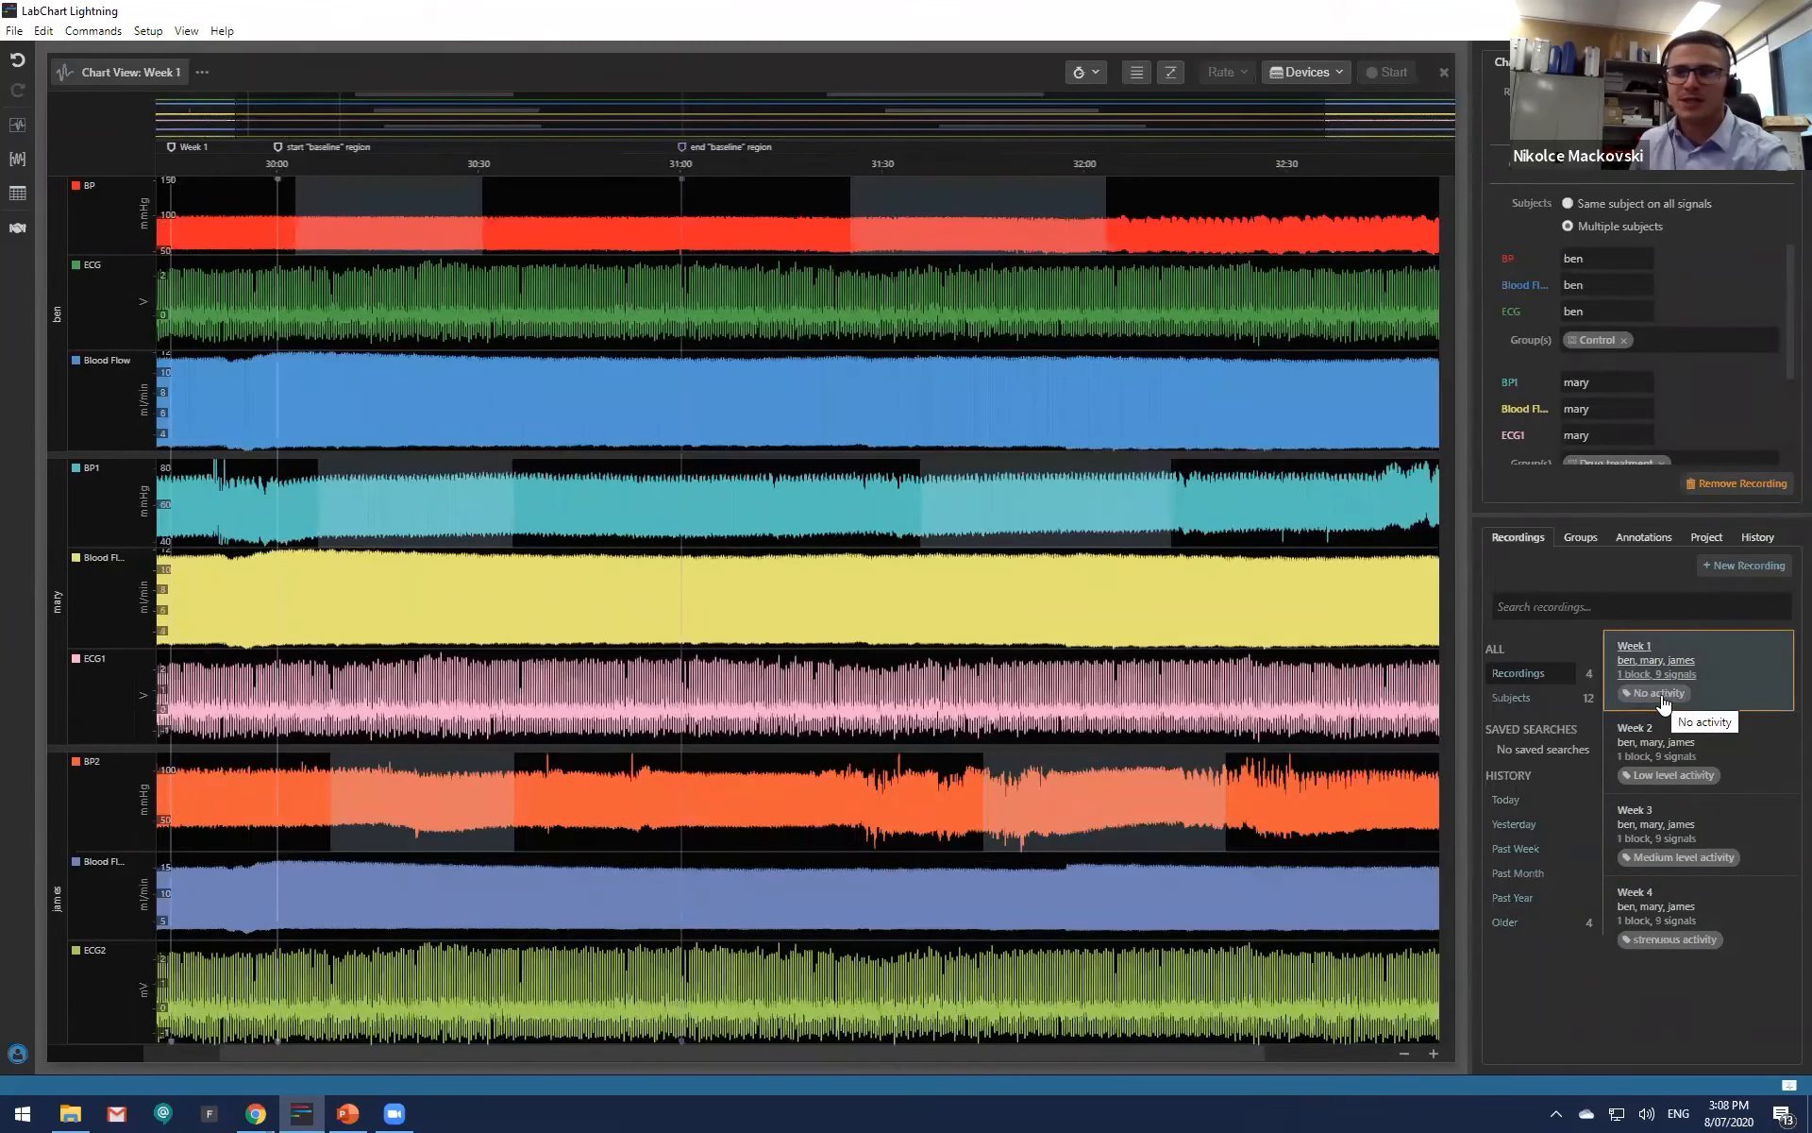
click(1669, 788)
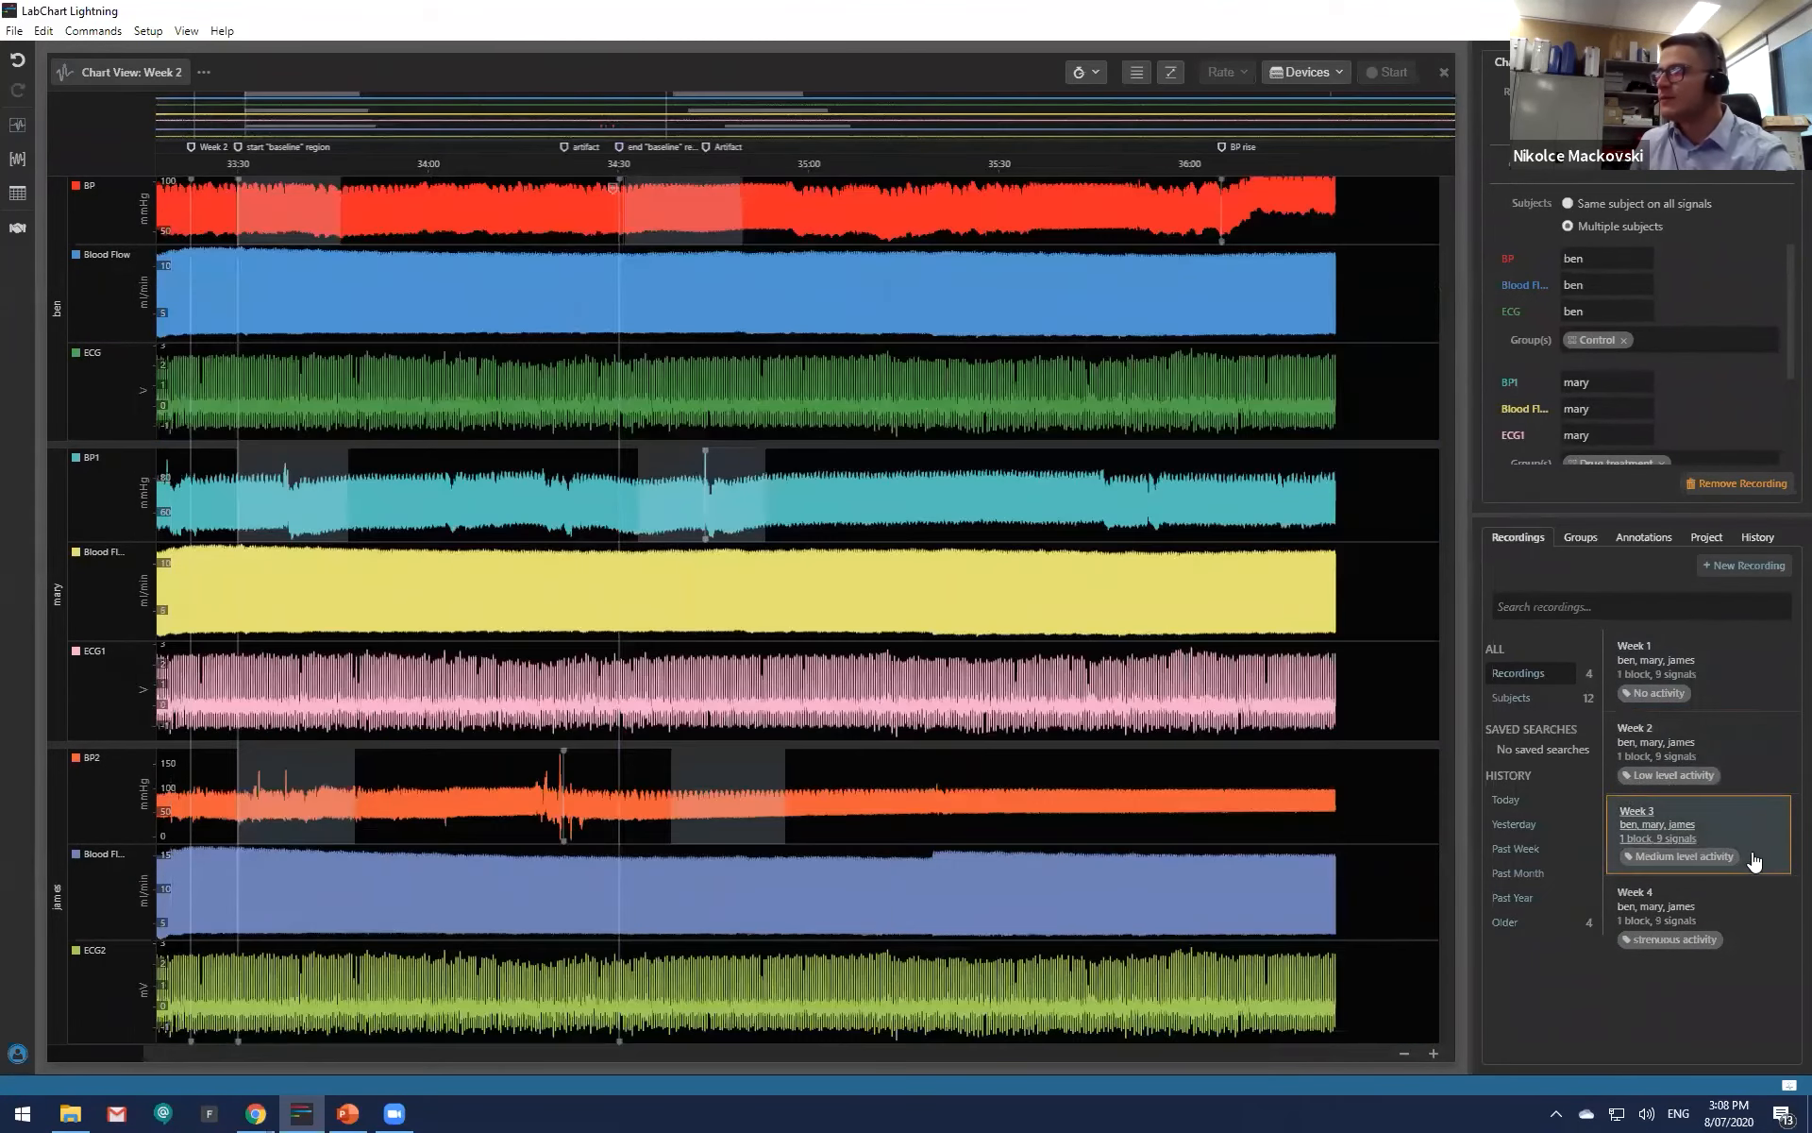
click(1663, 857)
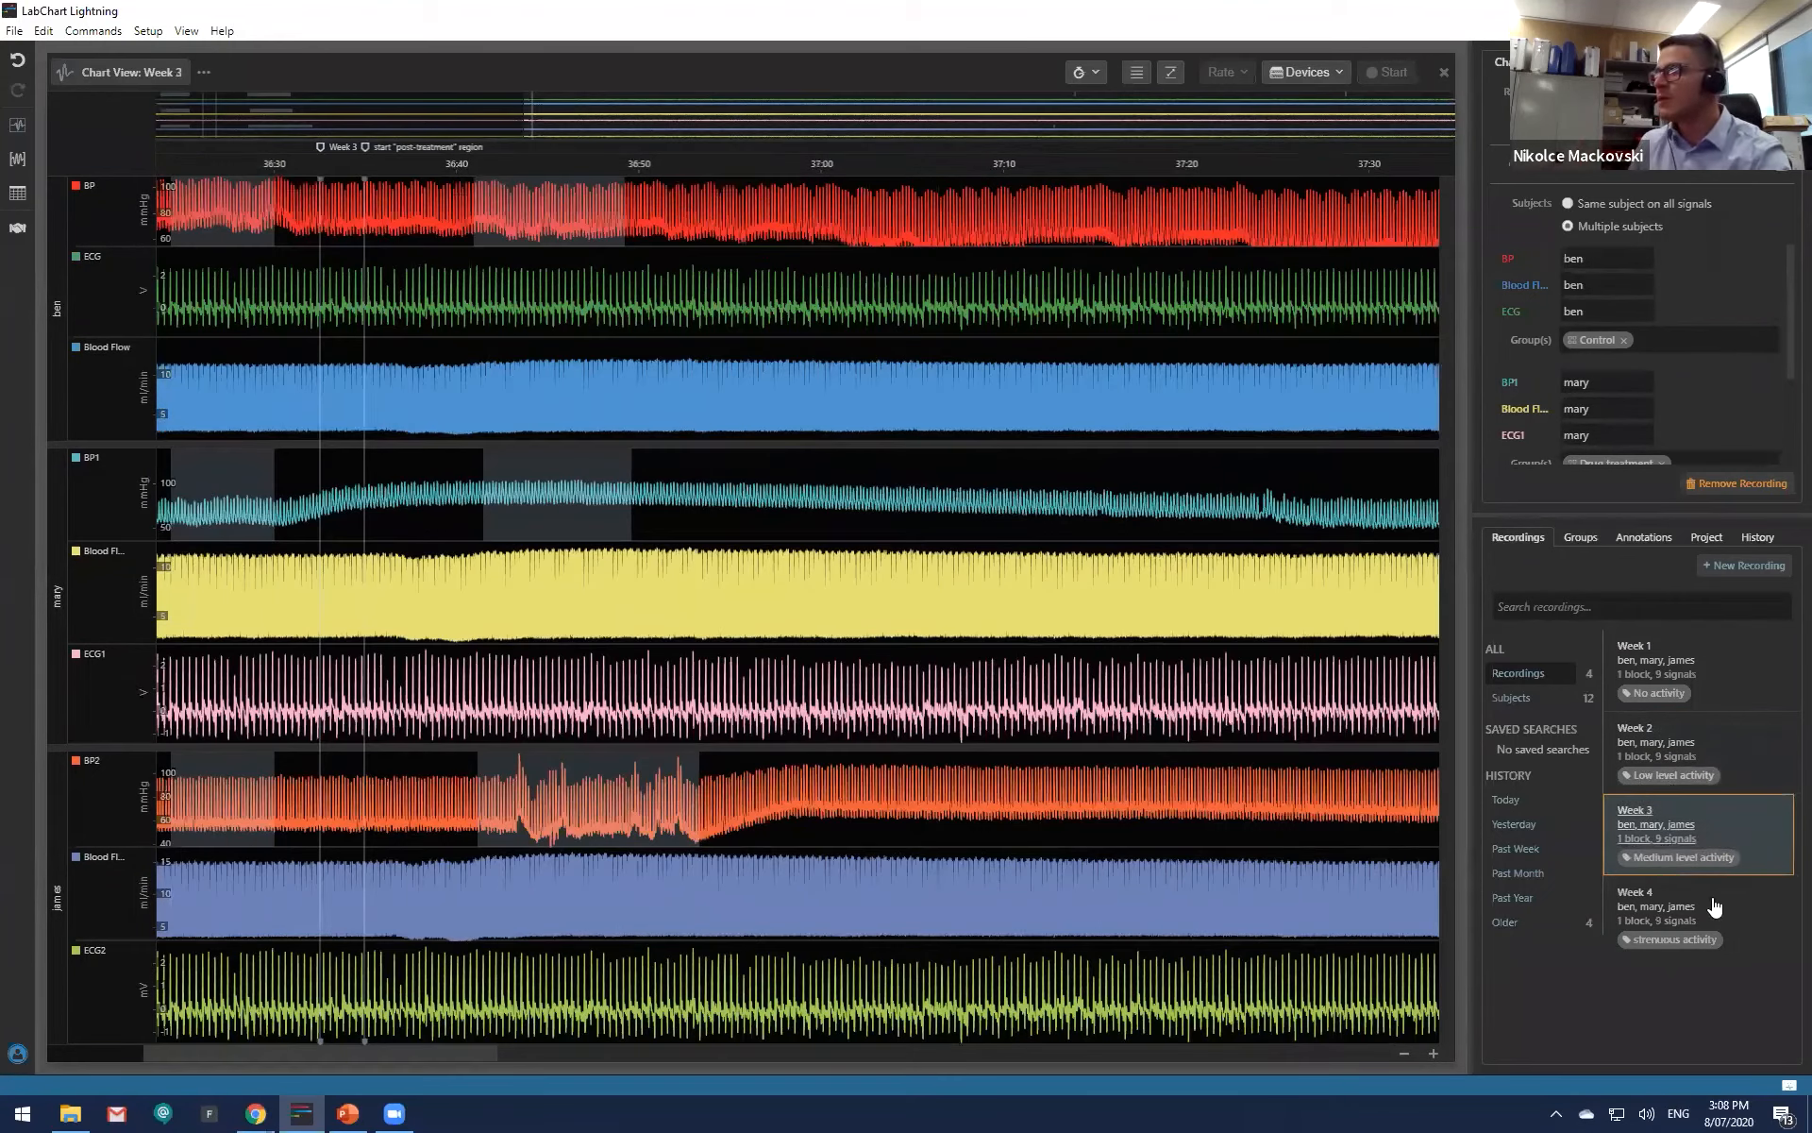
click(1689, 939)
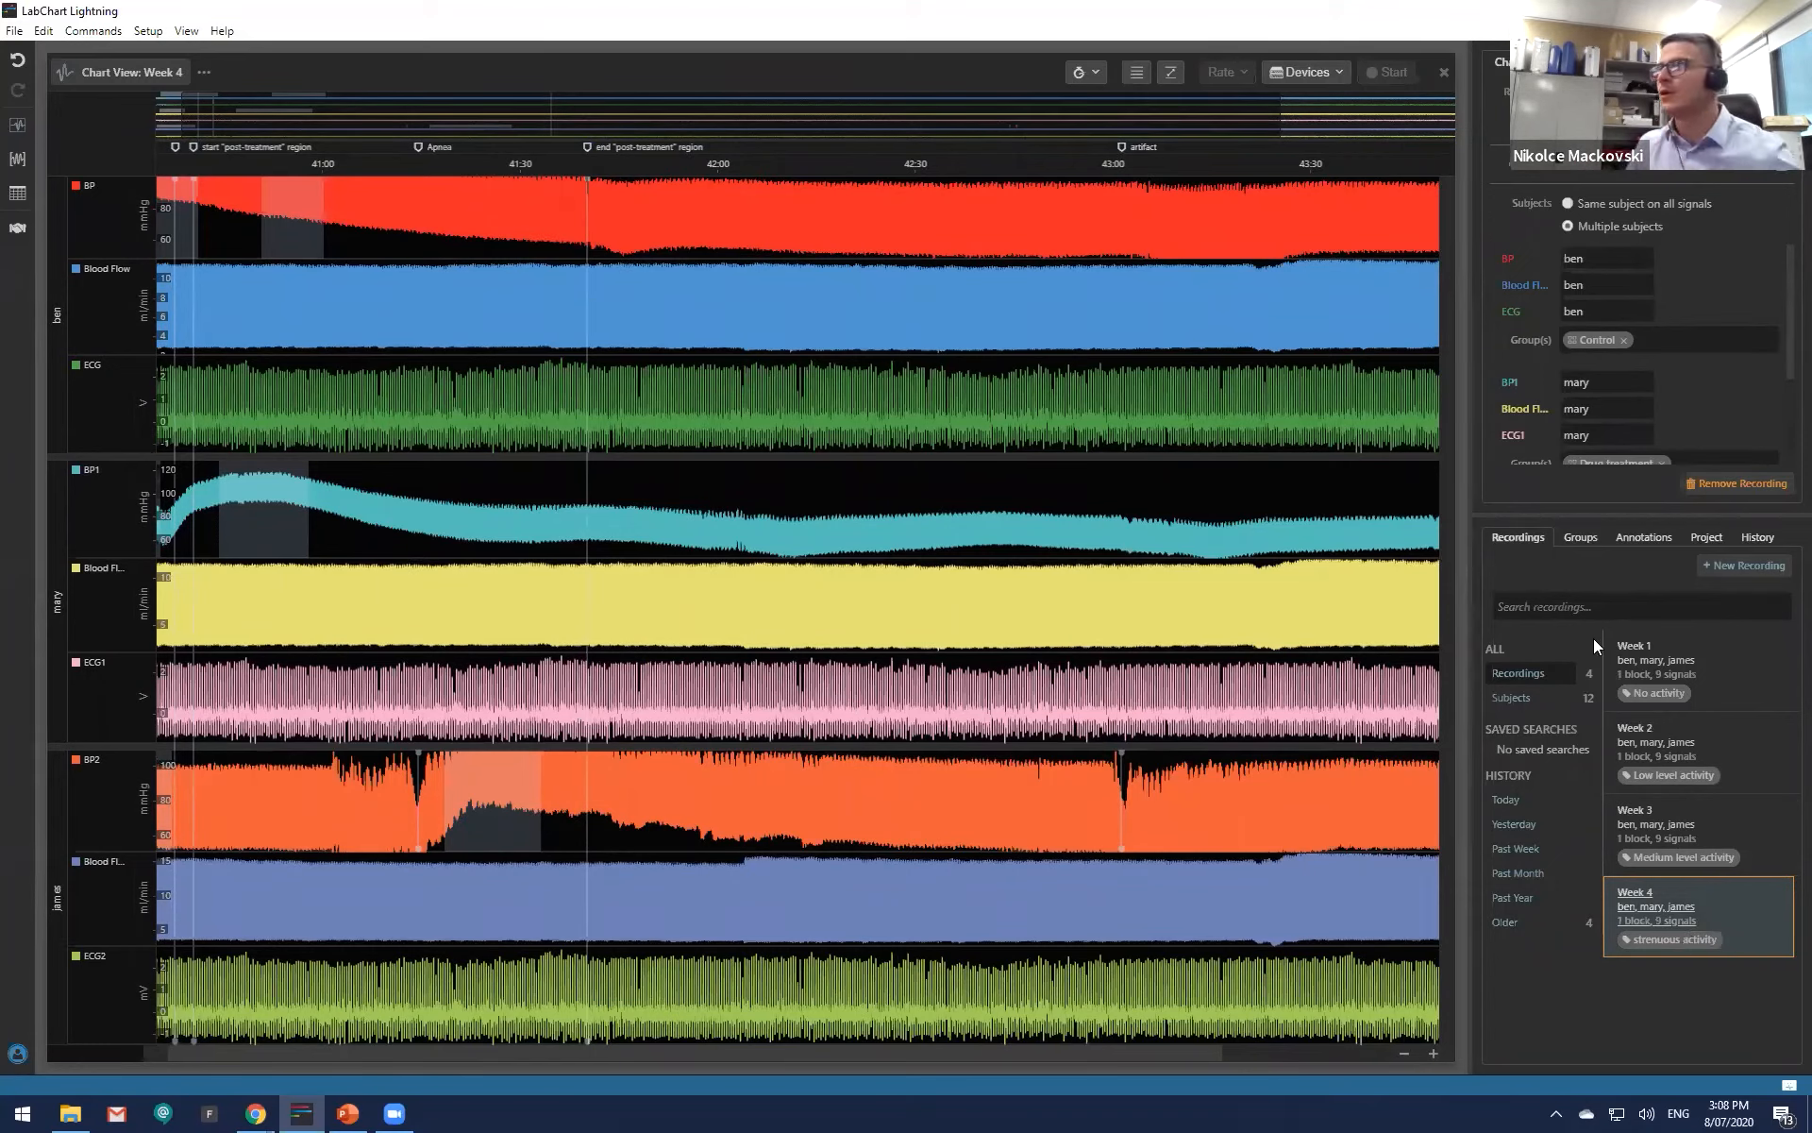
Step: Examine the highlighted regions on the BP, BP1 and BP2 signals in the Week 4 recording and the Week 2 recording
click(338, 442)
scroll(746, 1057, down, 2)
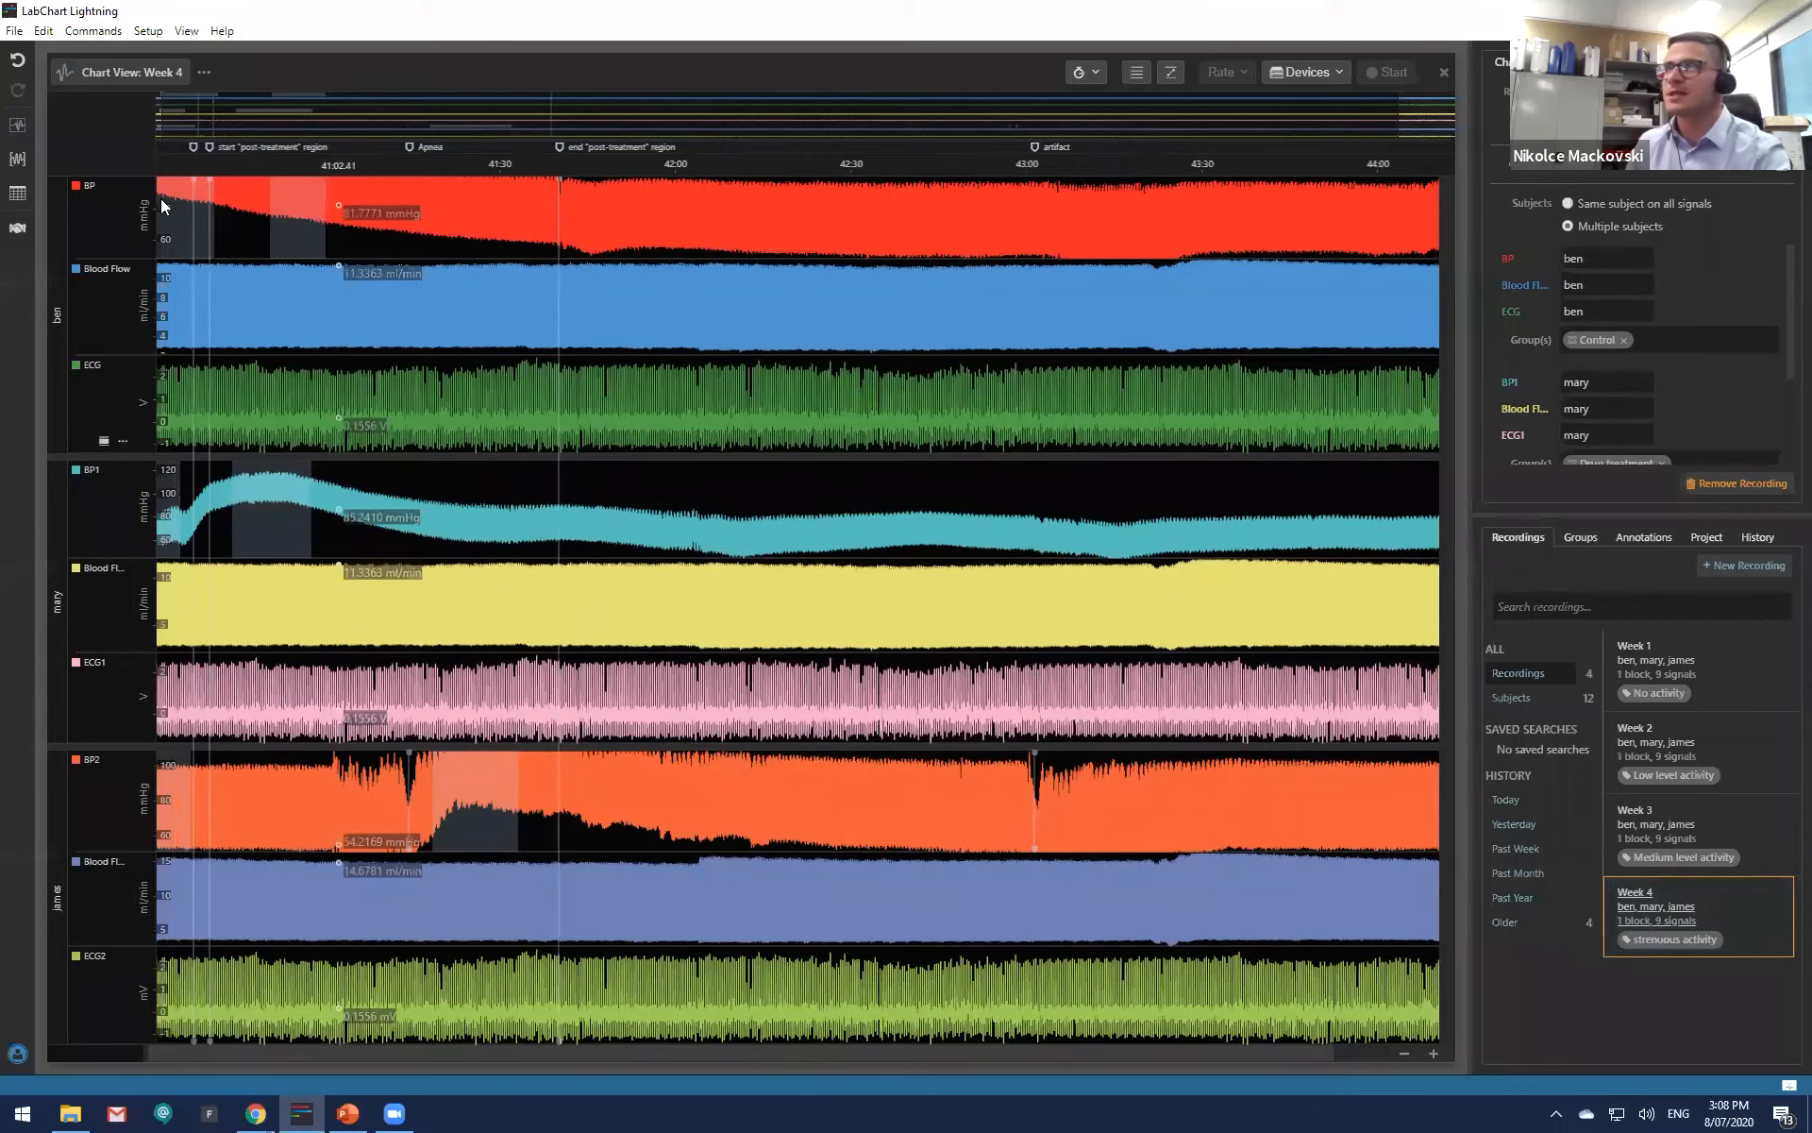
scroll(214, 215, up, 1)
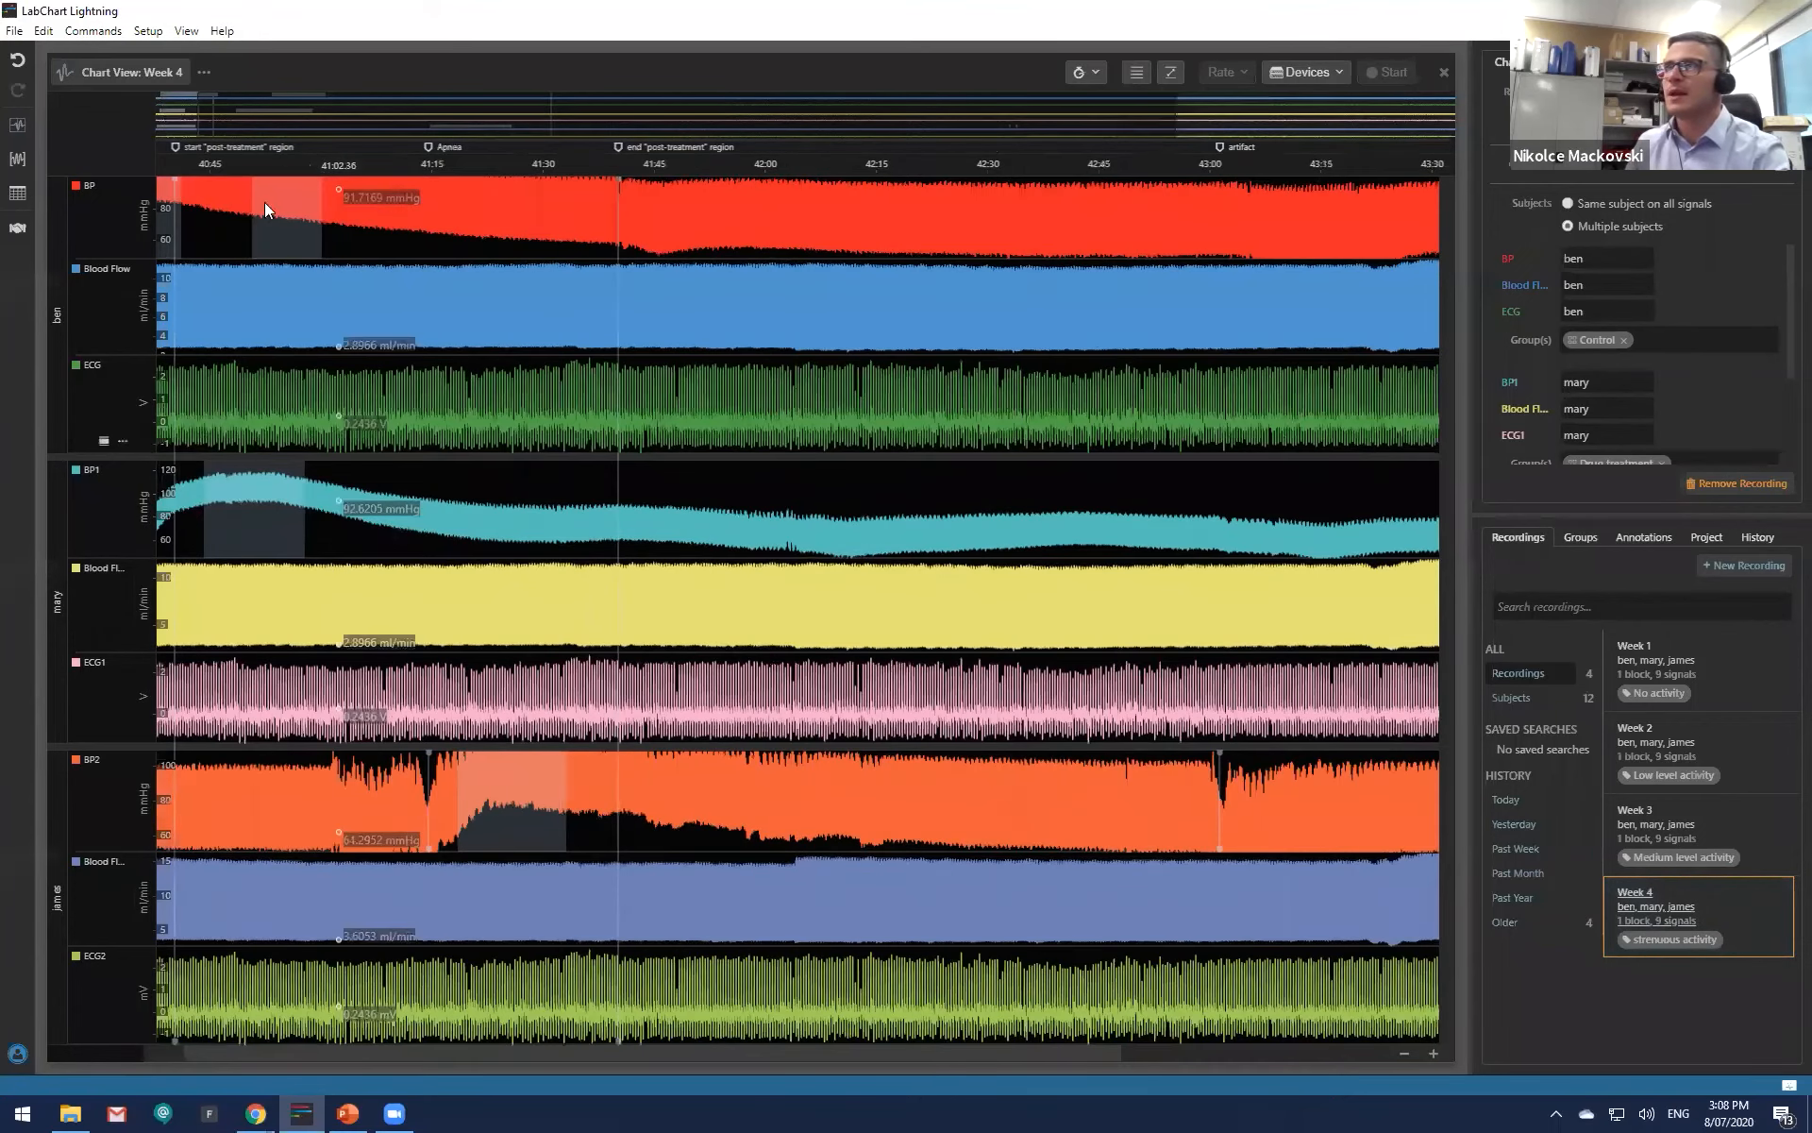
scroll(264, 202, up, 1)
drag(265, 202, 382, 202)
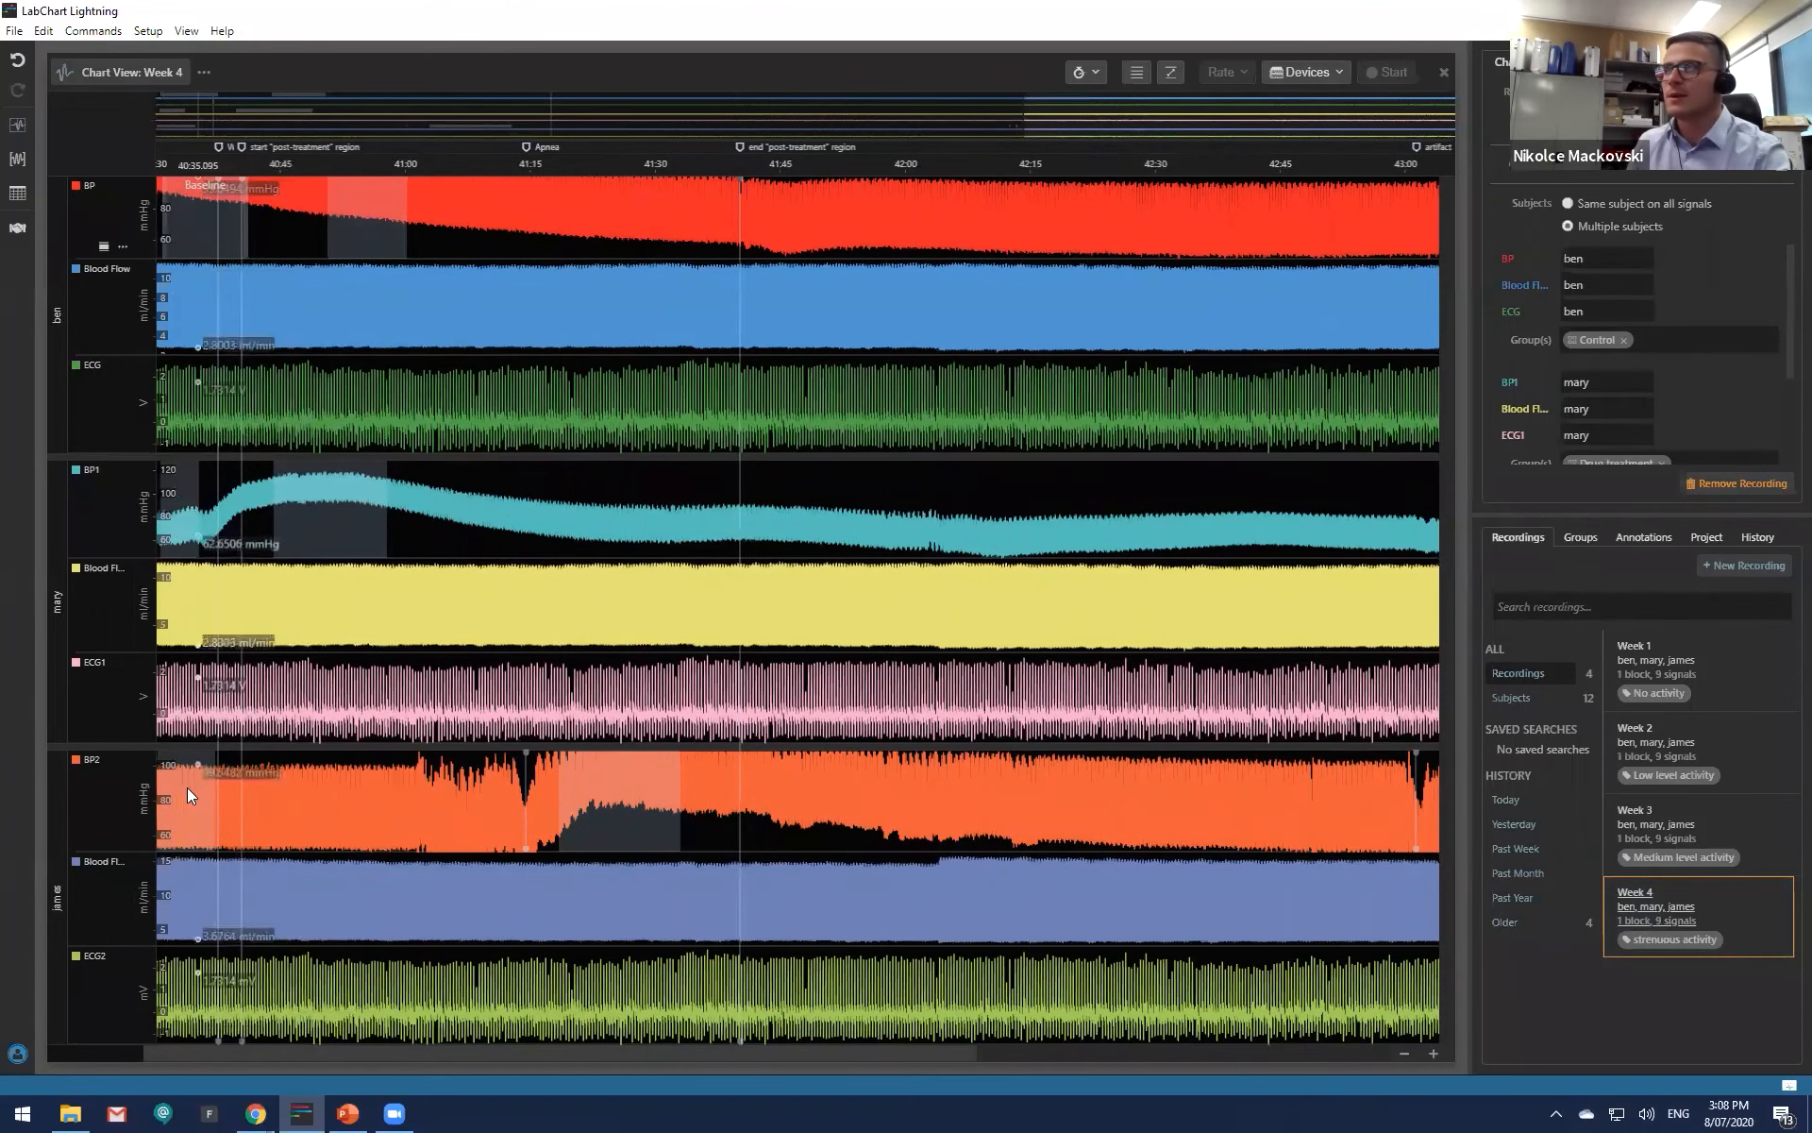
click(1703, 750)
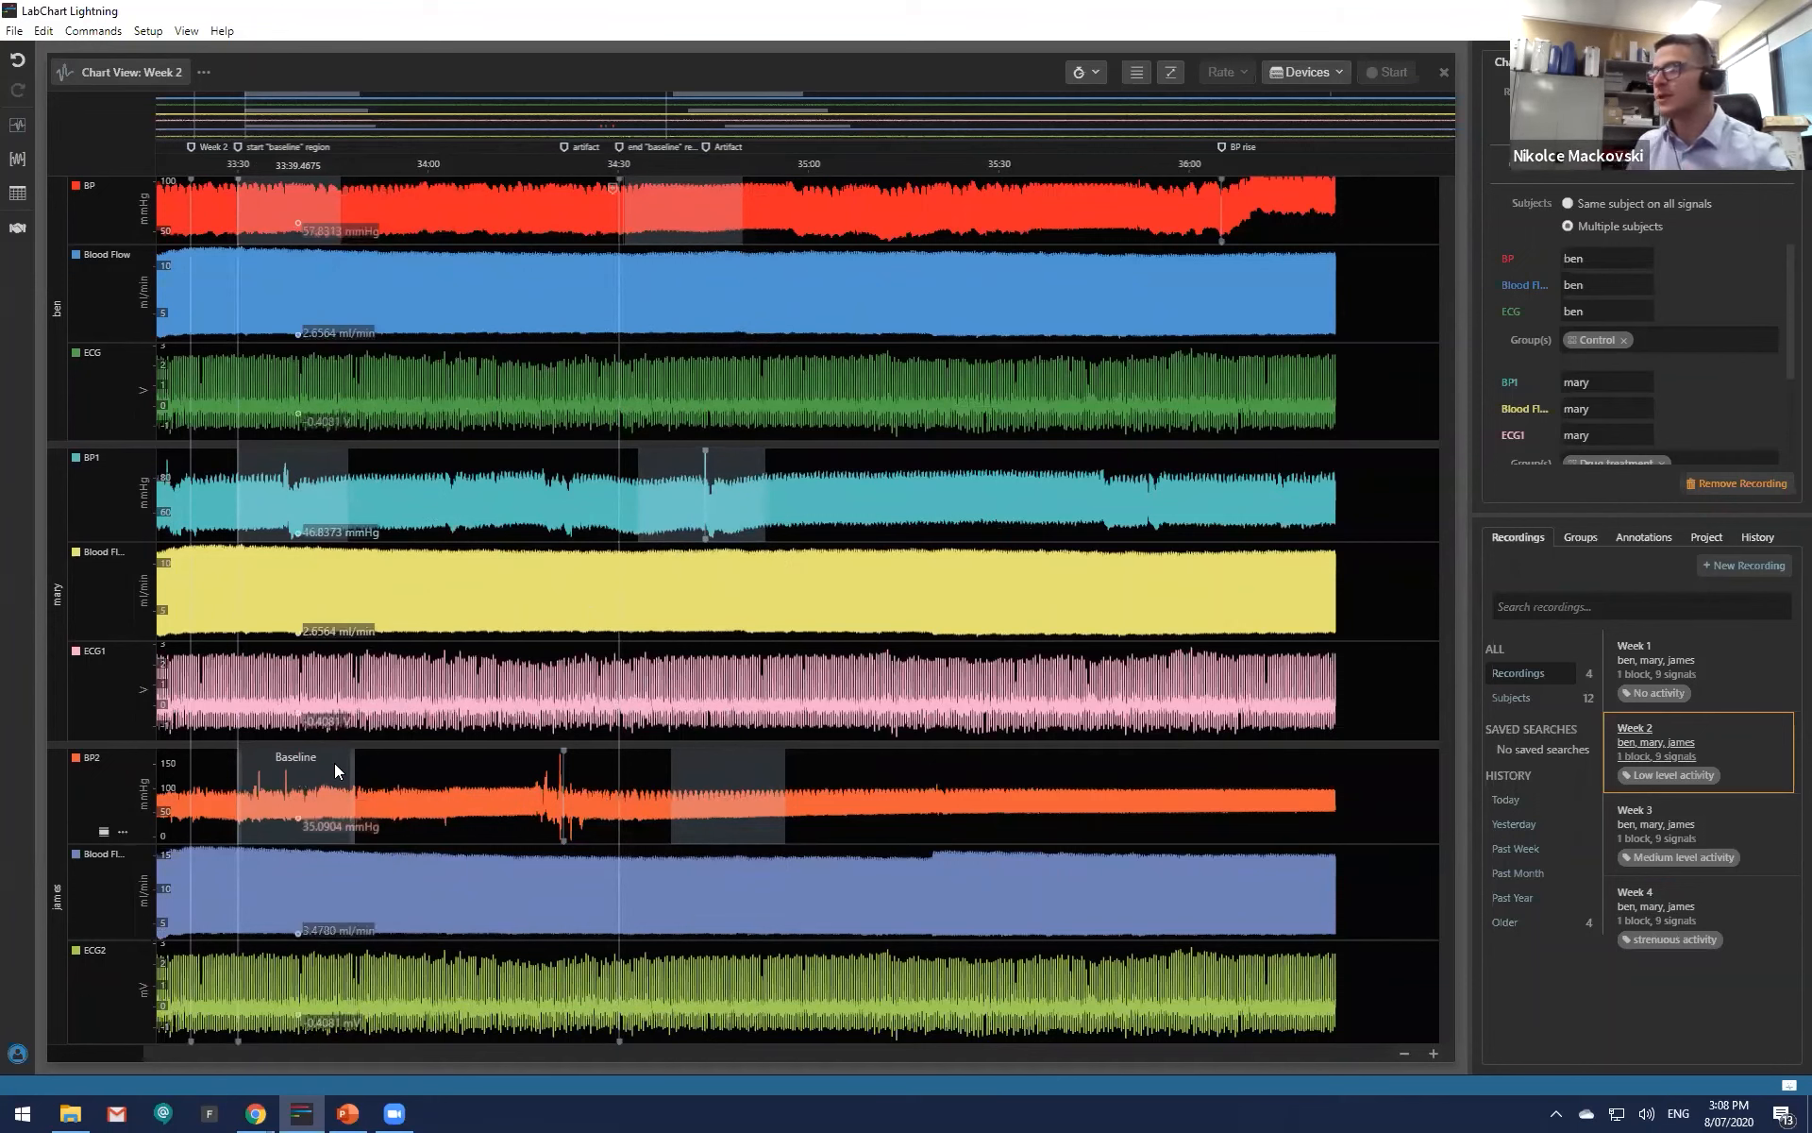
Step: Review the subject and group assignments of the Week 2 recording, and show the Table View beside the chart
drag(1783, 287, 1690, 252)
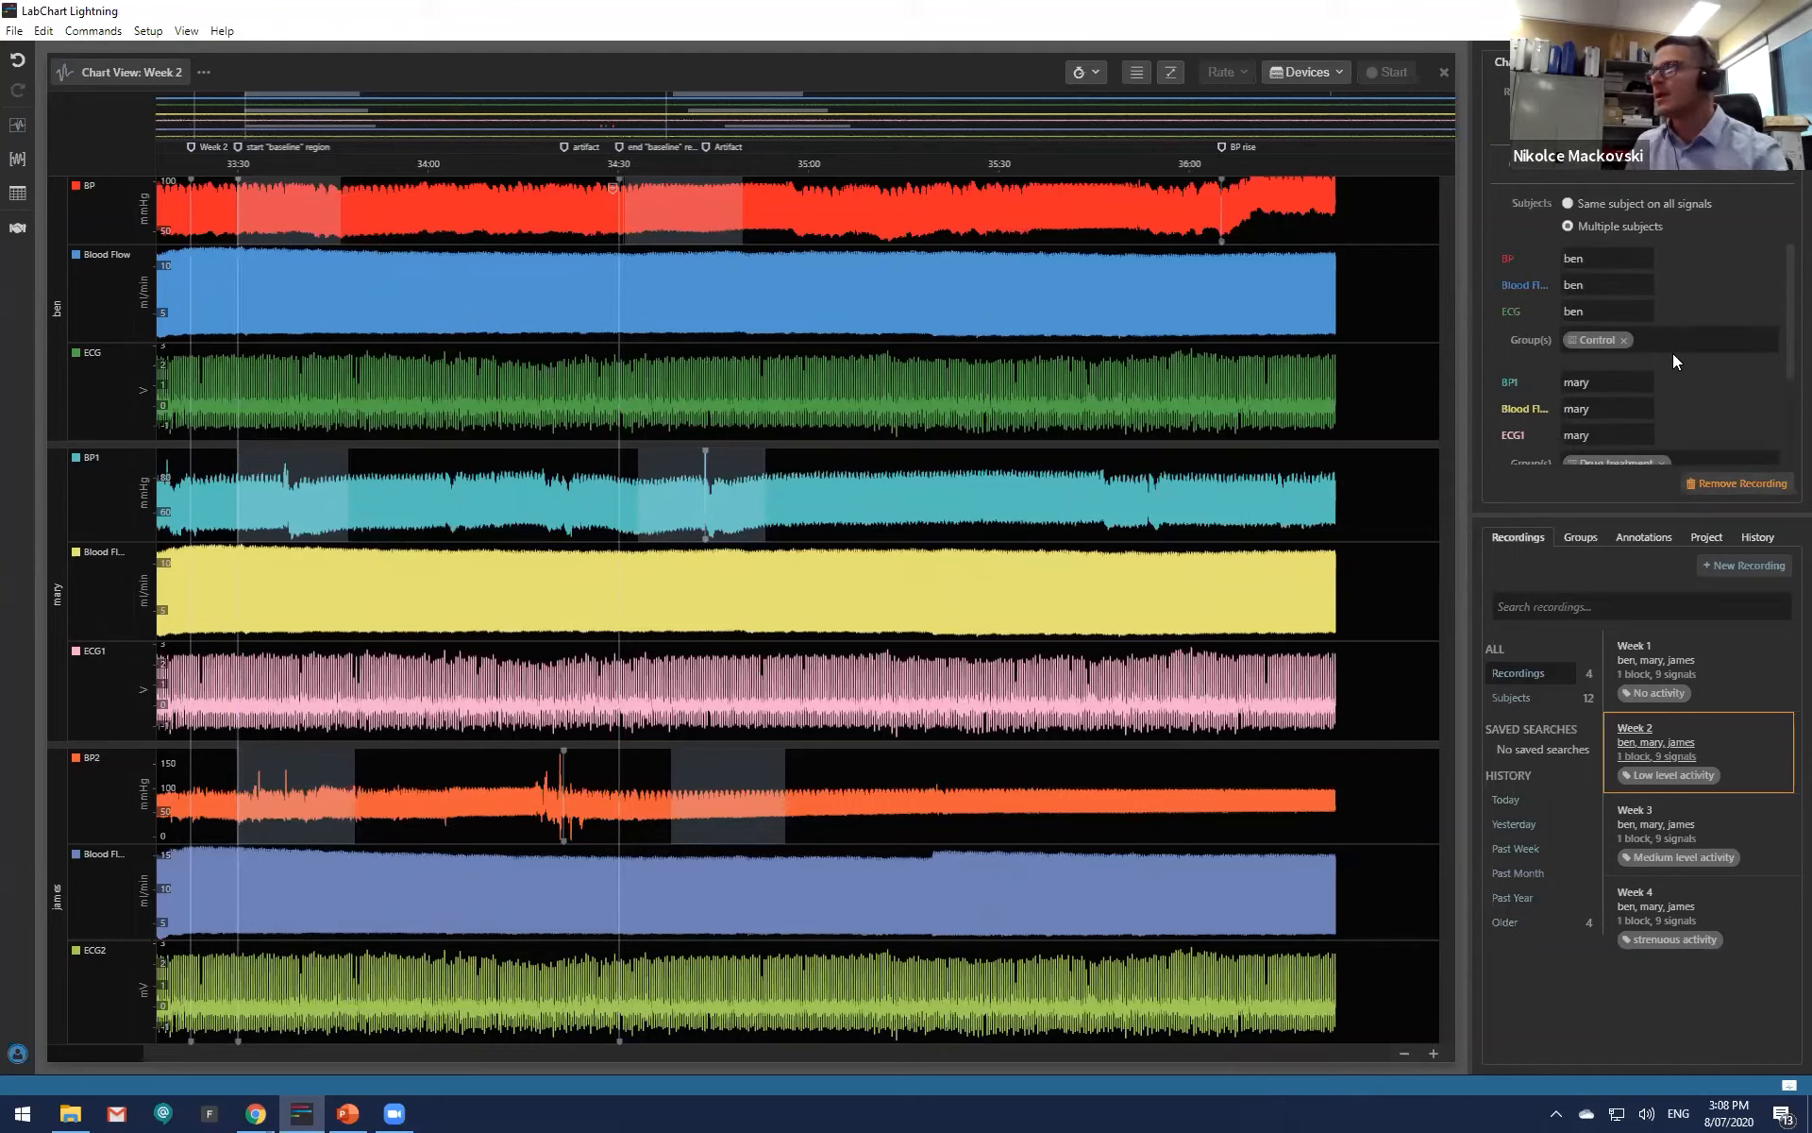
scroll(1665, 338, down, 1)
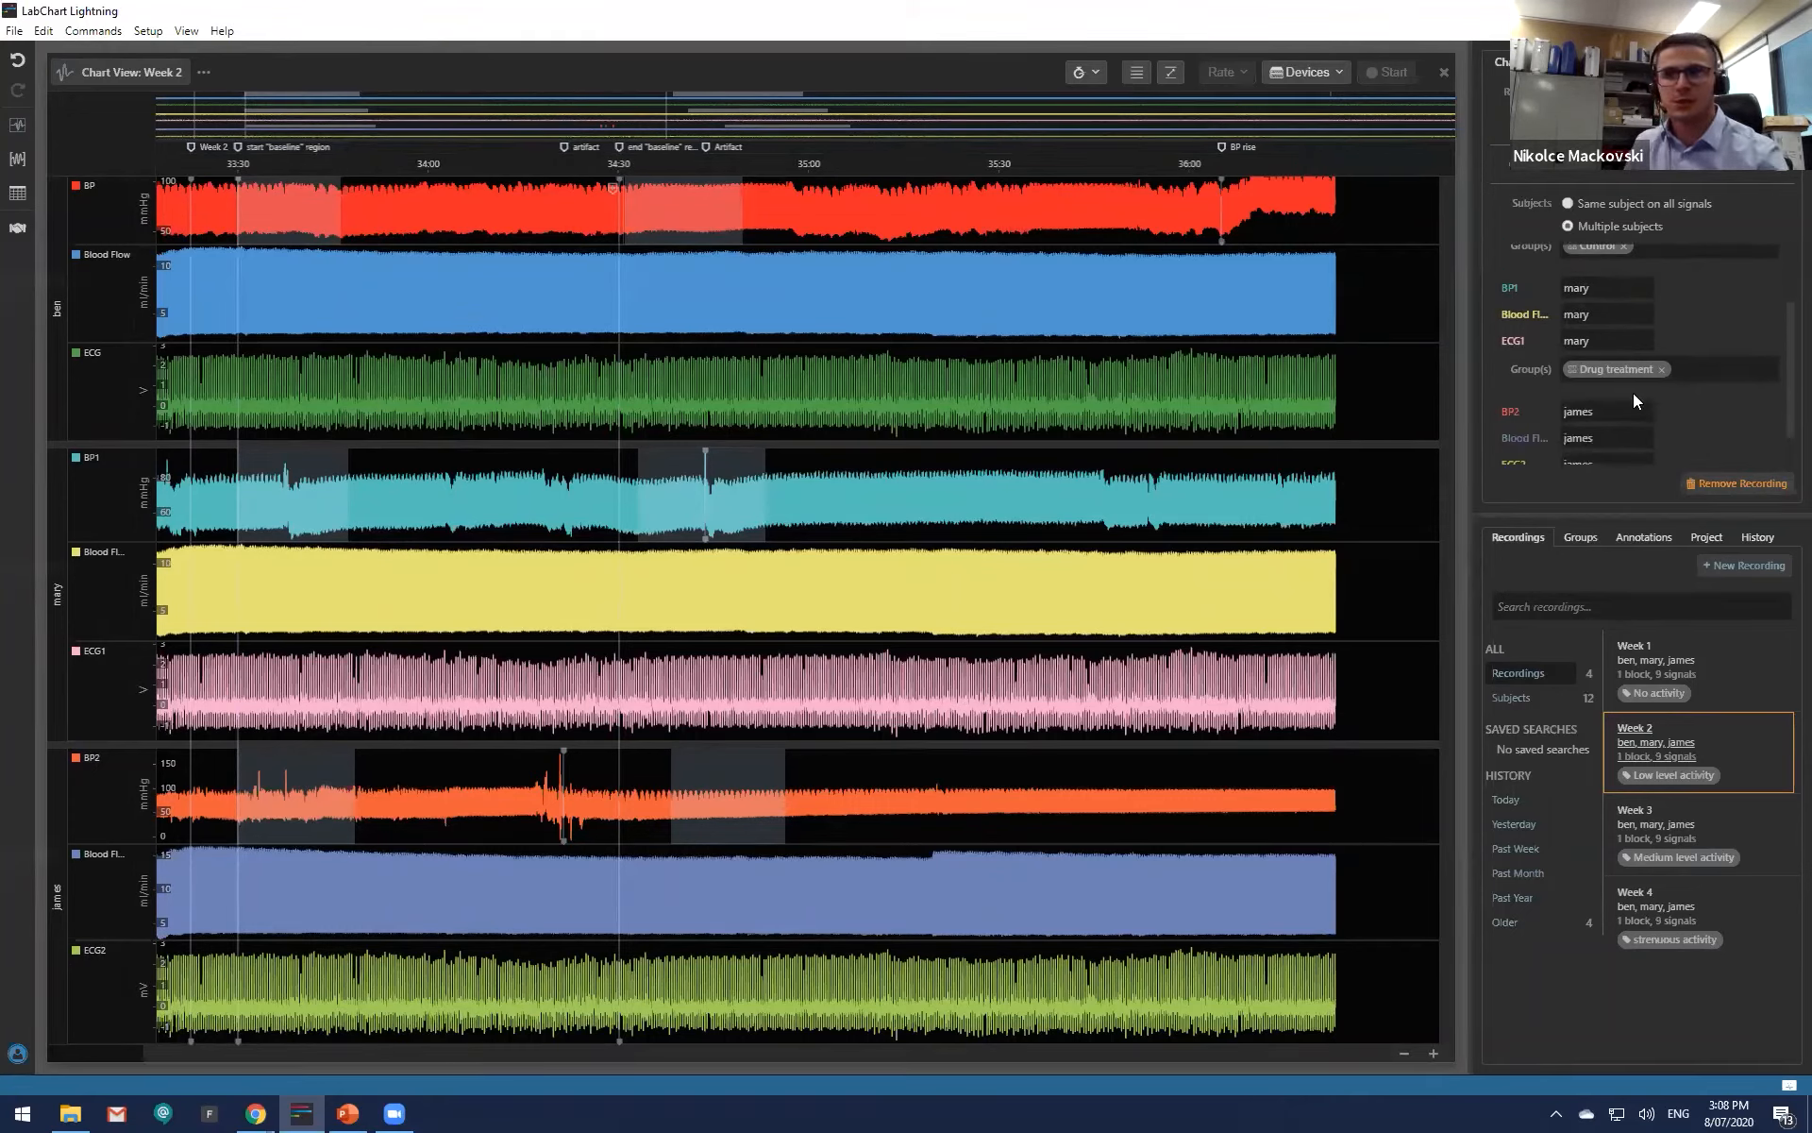
scroll(1635, 396, down, 1)
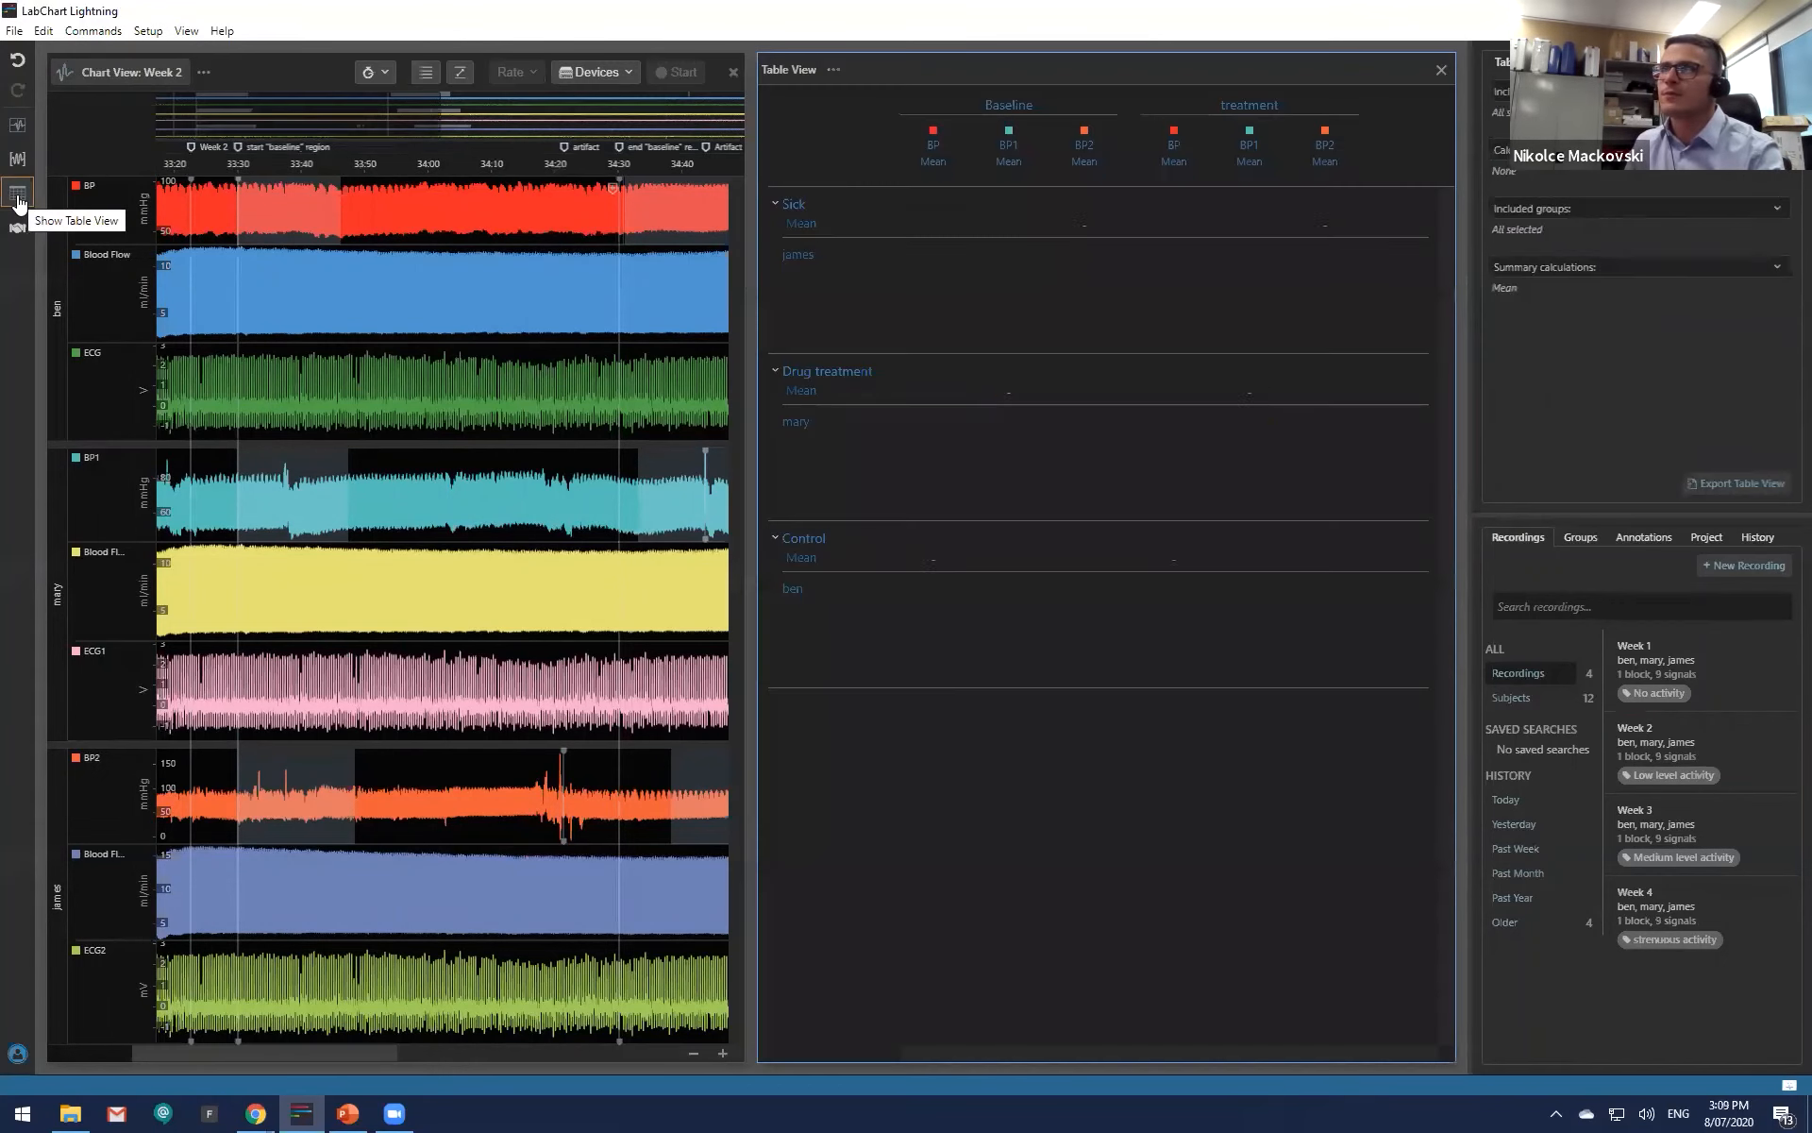
click(18, 195)
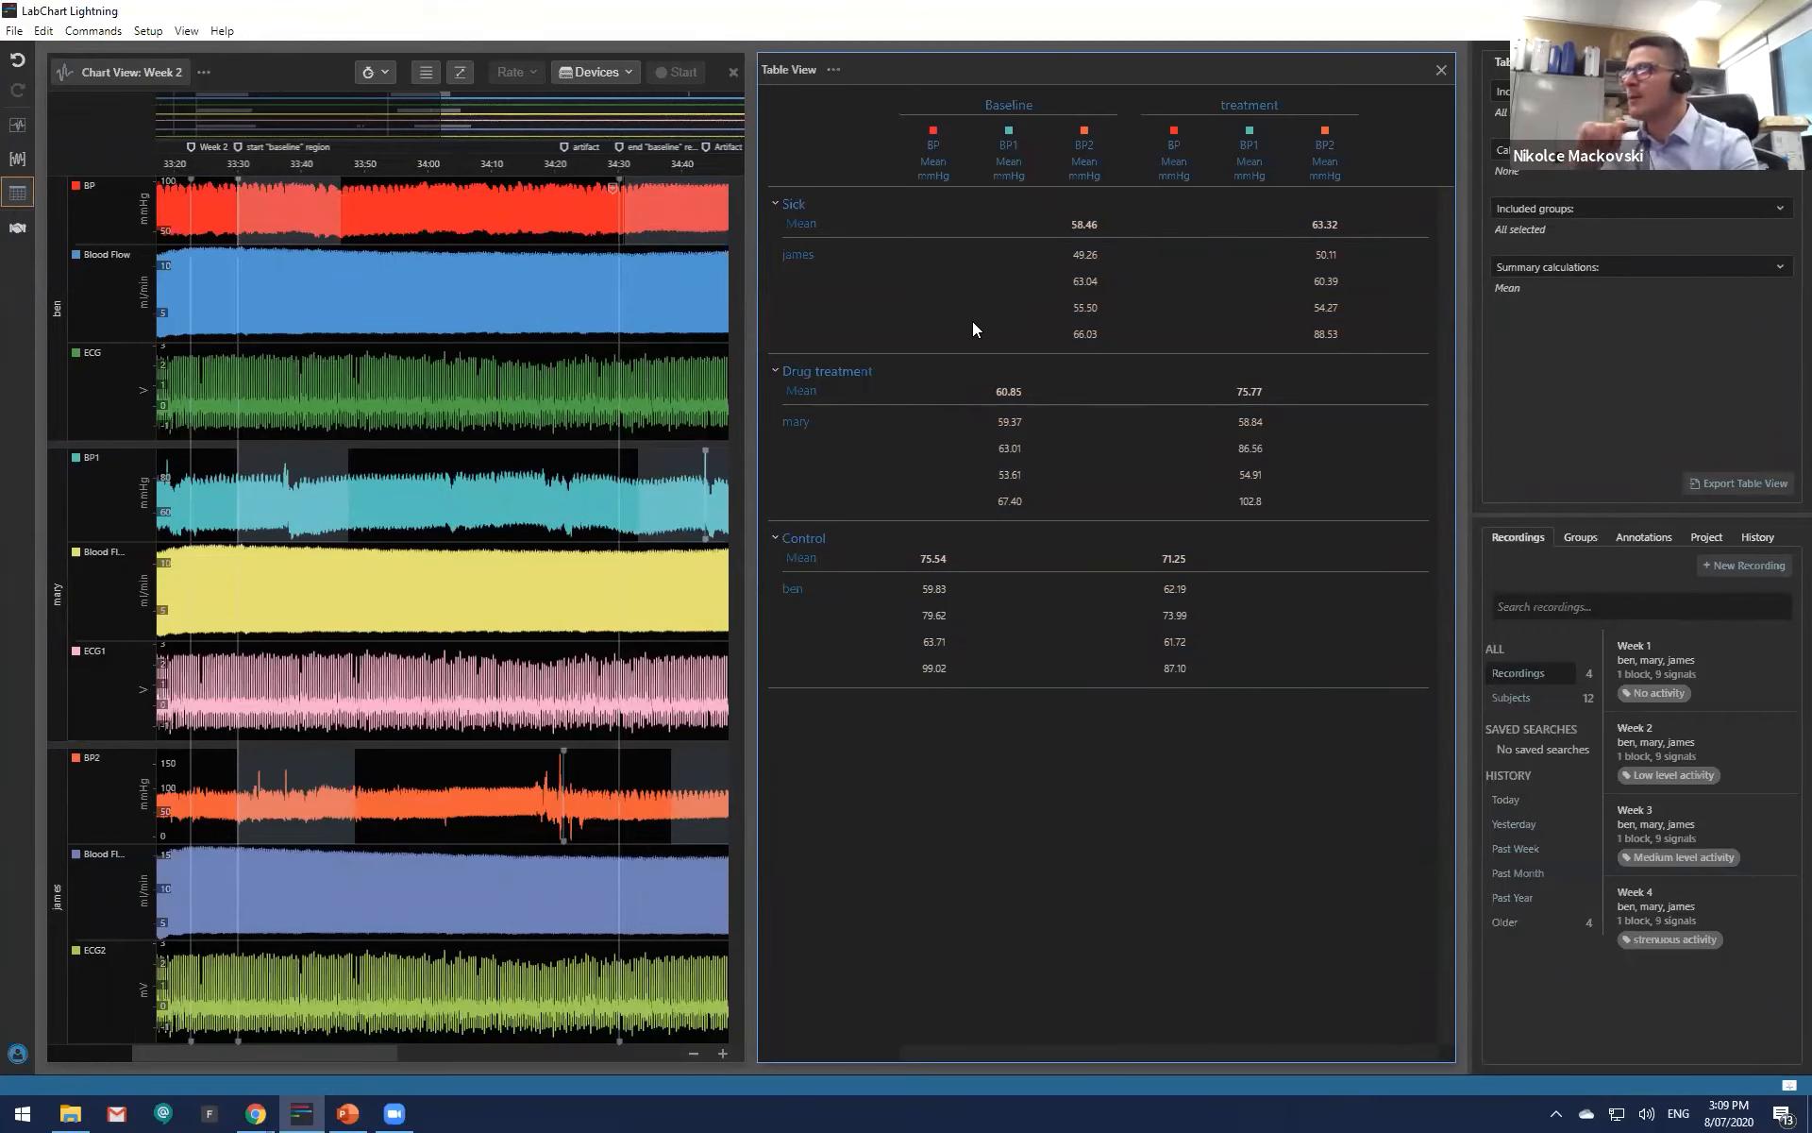
Step: Inspect the source signal region behind each Baseline BP2 mean listed for the subject in the Sick group
click(1092, 258)
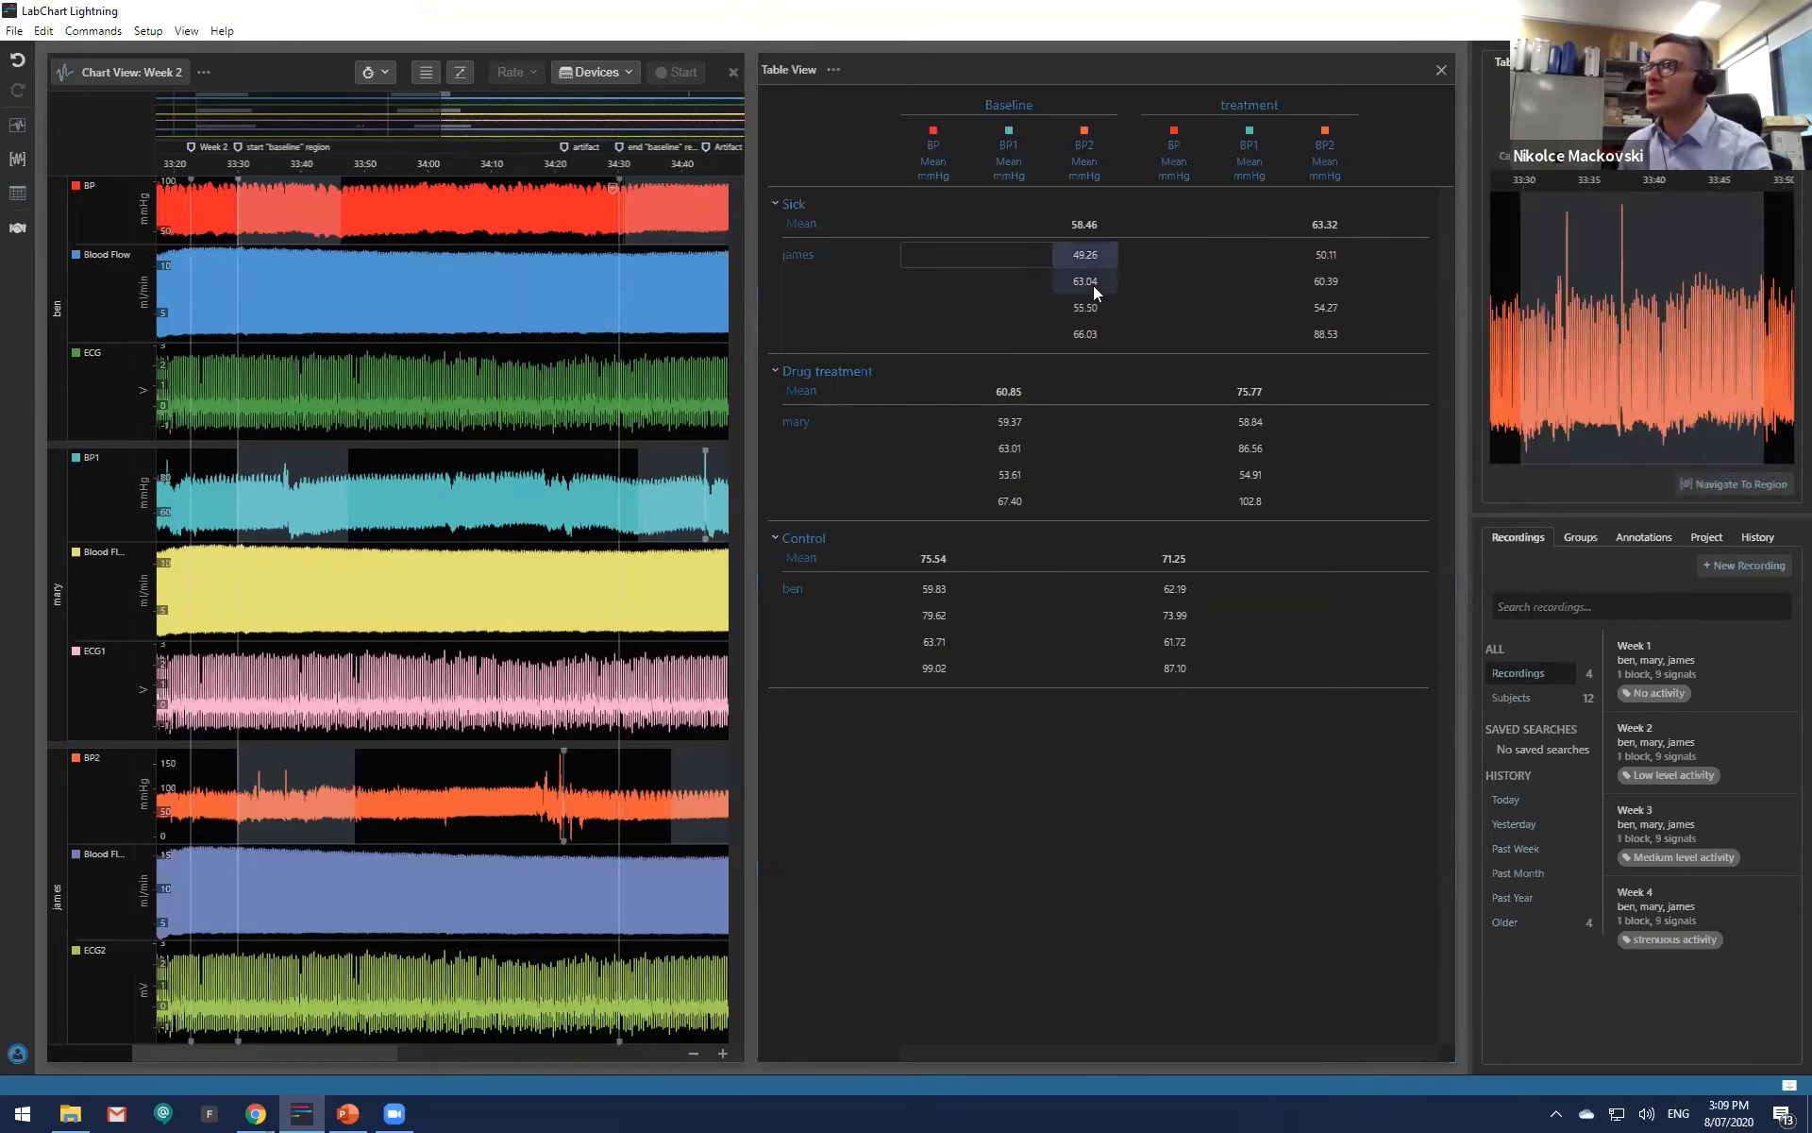
click(1093, 285)
click(1093, 309)
click(1090, 335)
click(1091, 312)
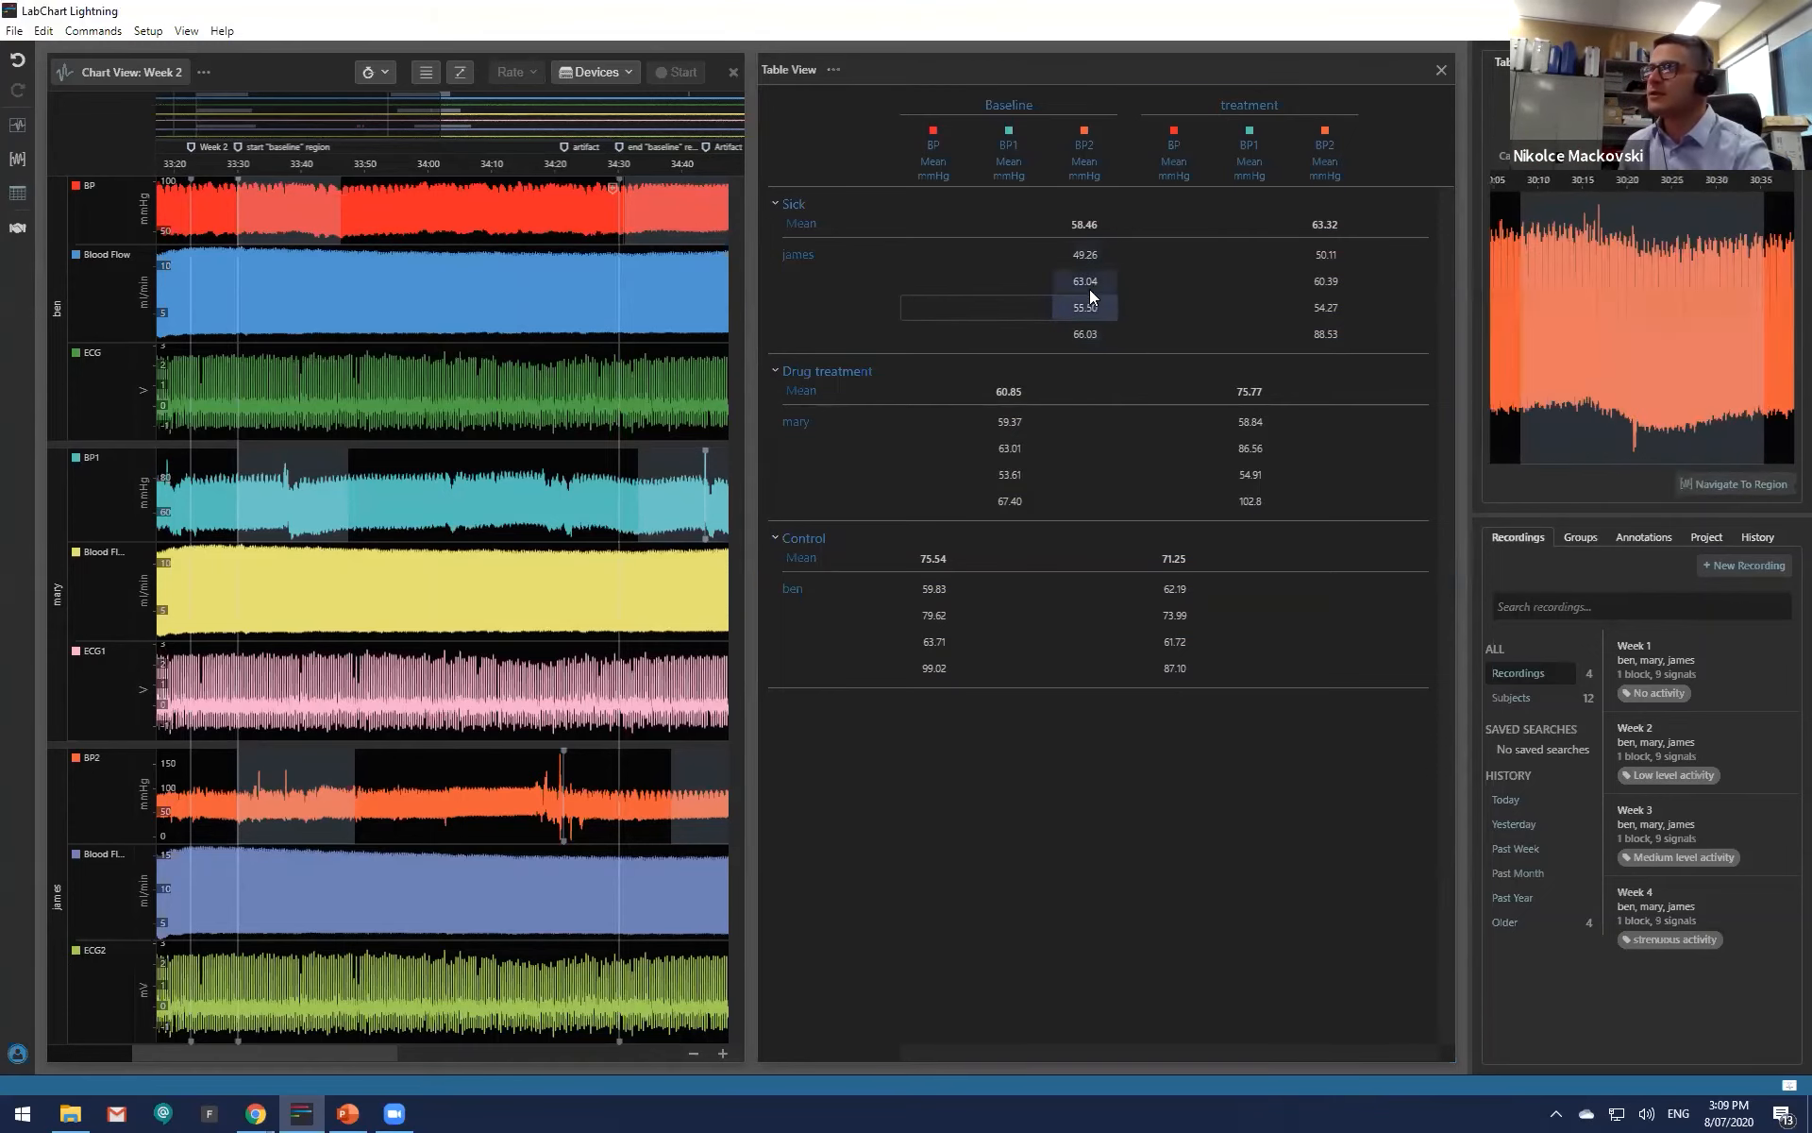
click(1090, 286)
click(1091, 260)
click(1091, 280)
click(1092, 257)
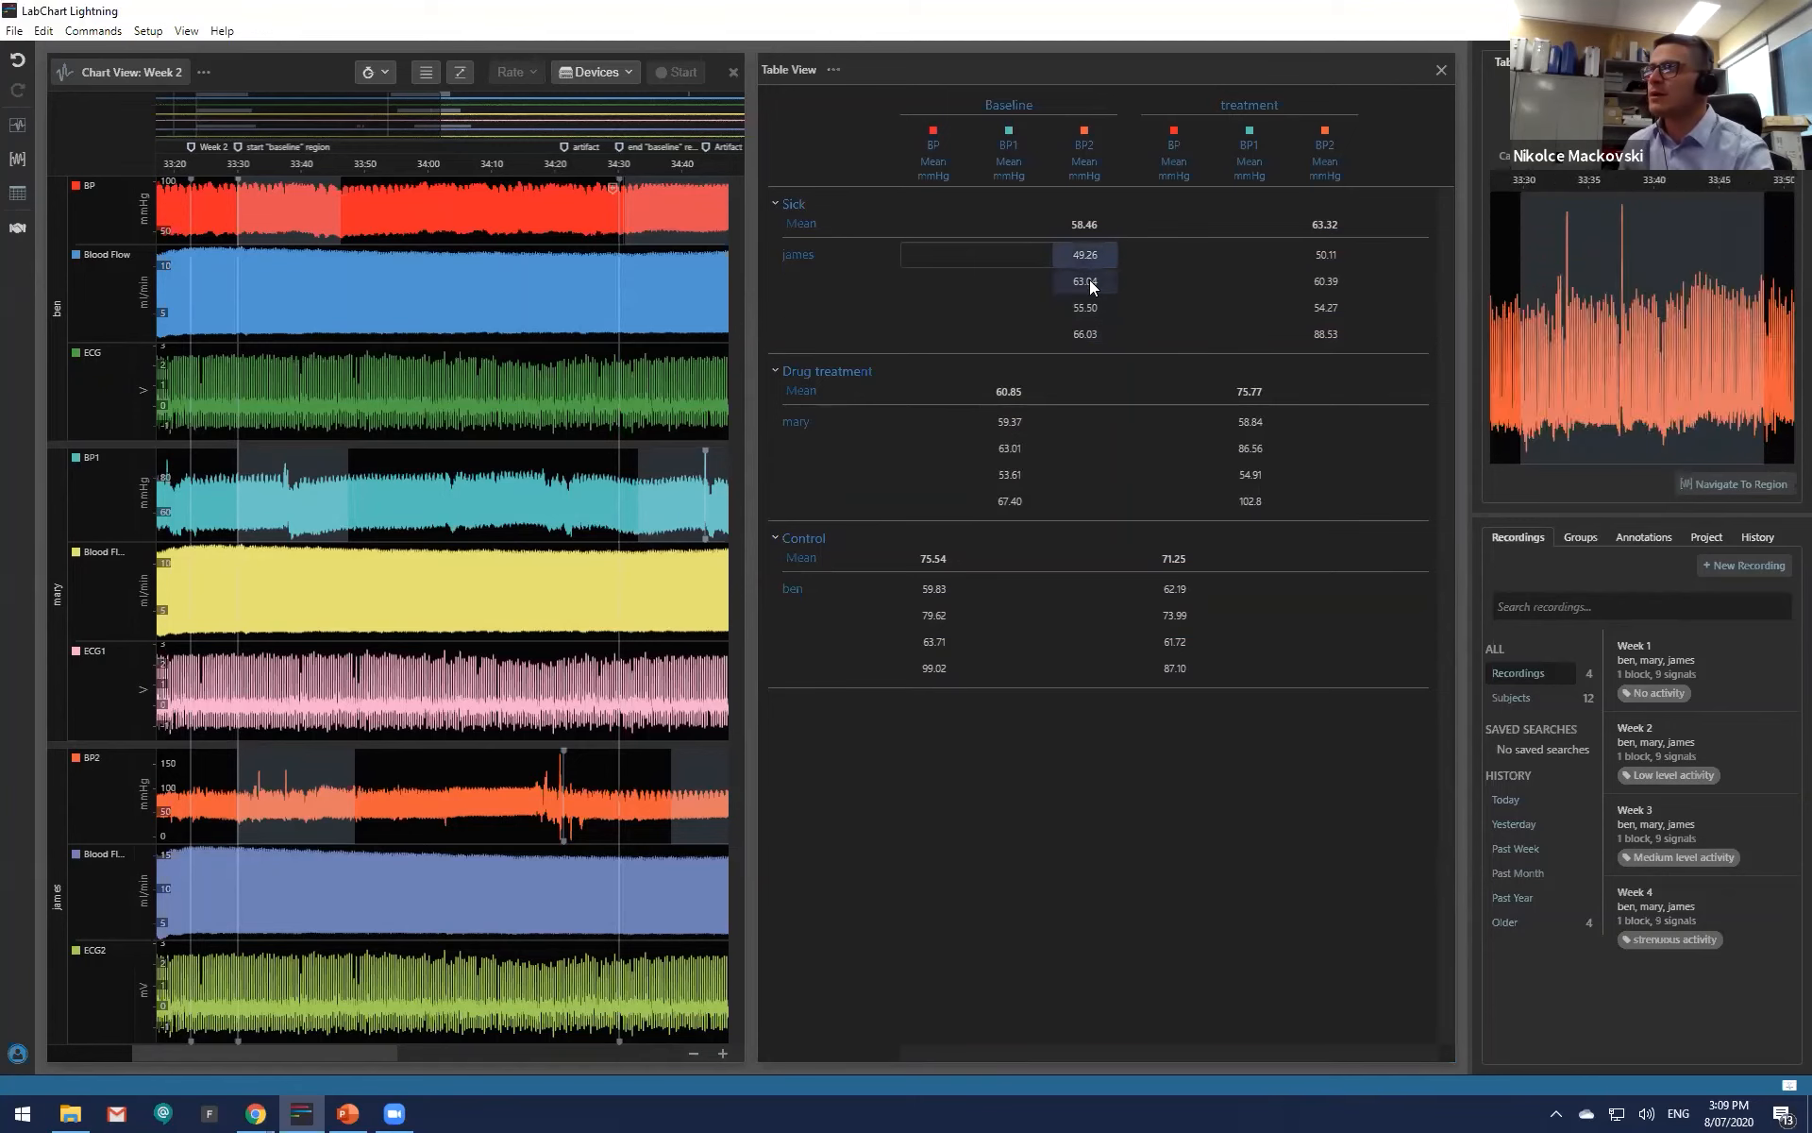
click(1092, 282)
click(1092, 308)
click(1091, 335)
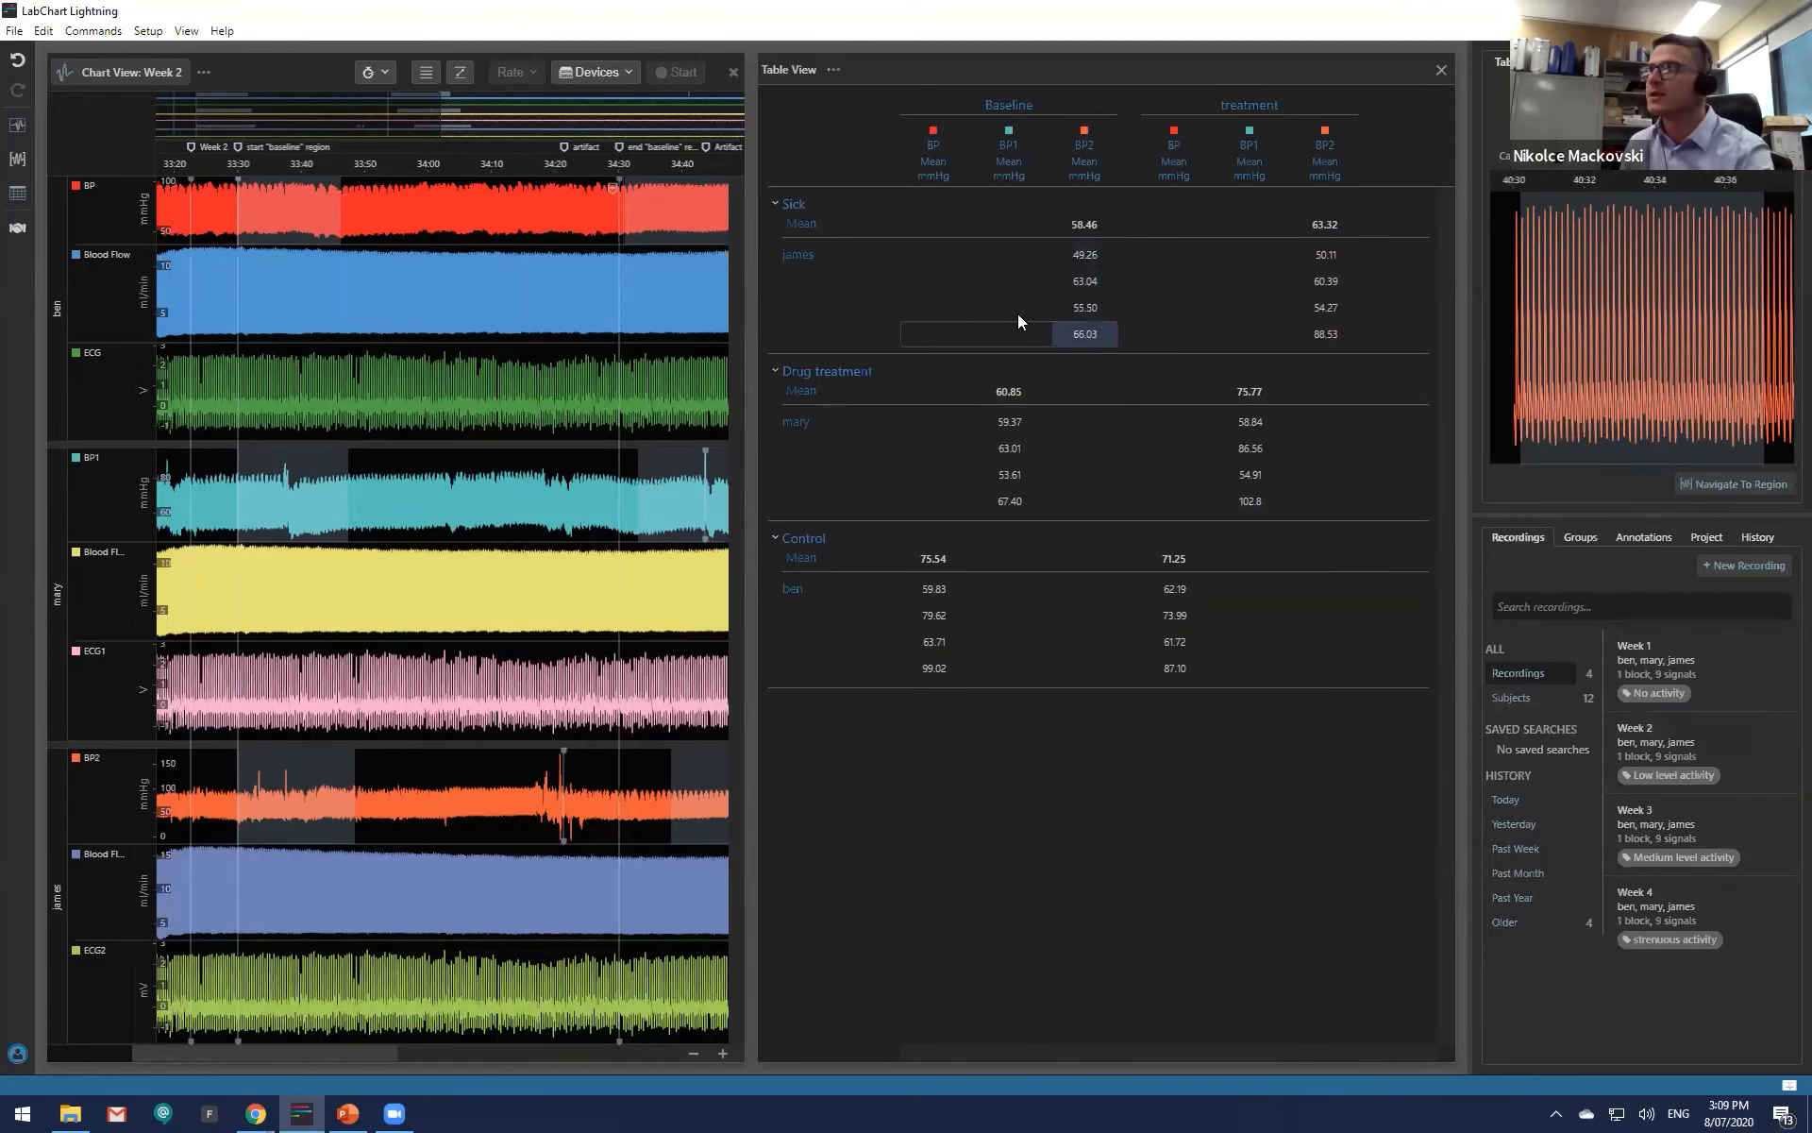
click(1089, 259)
click(1085, 278)
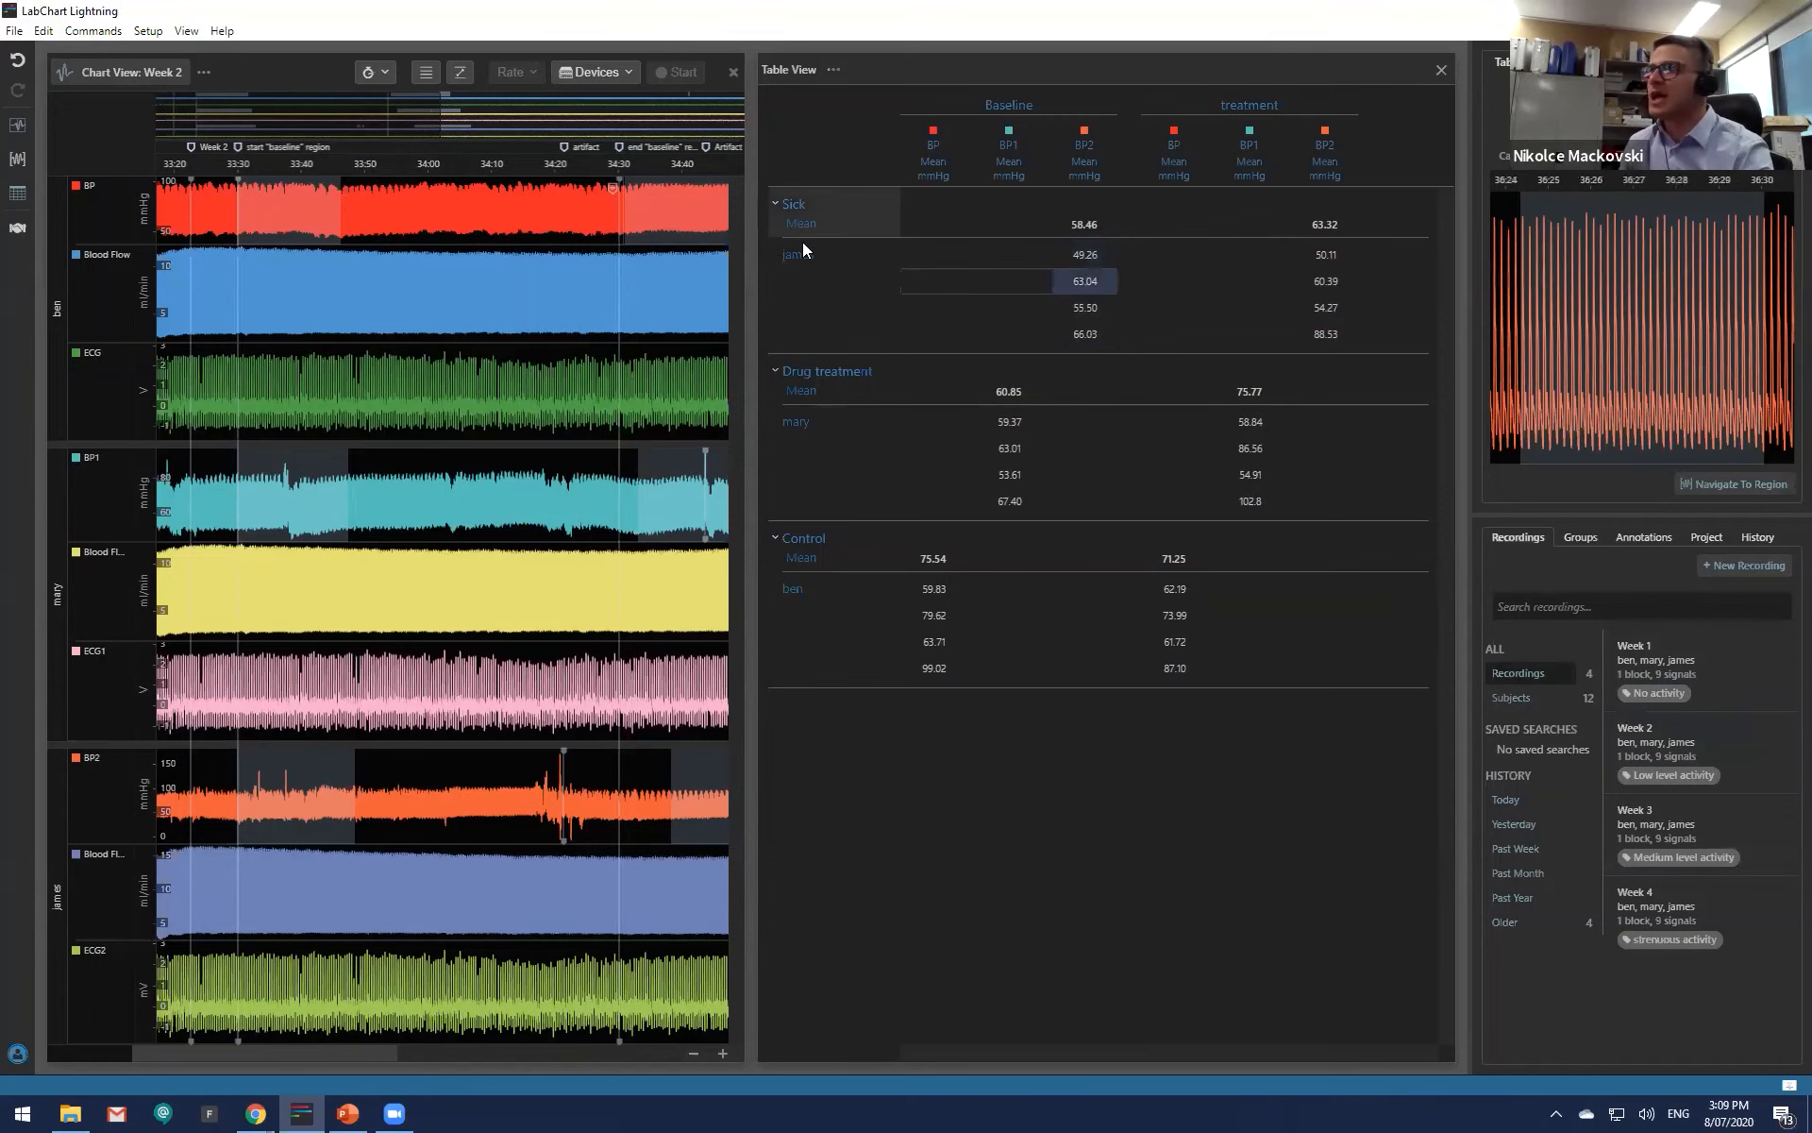
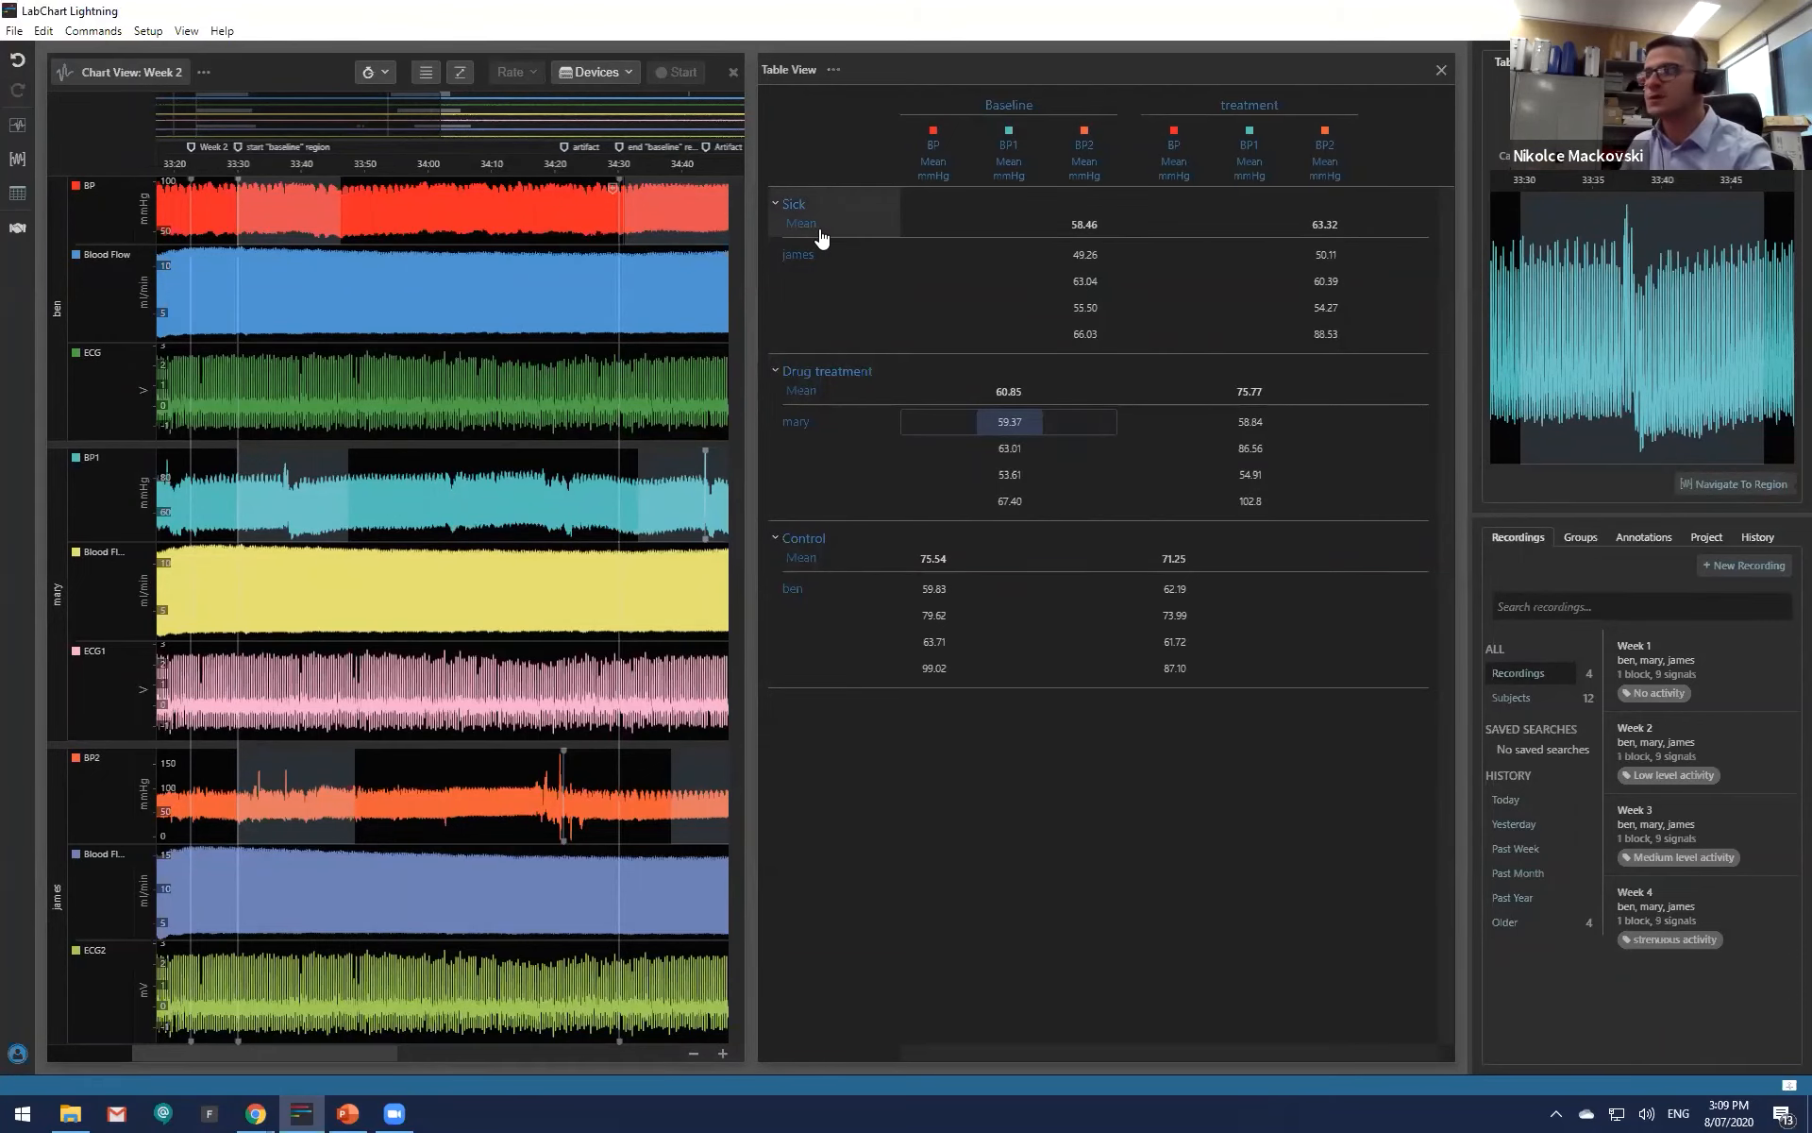
Step: Close the Chart View and add Standard Deviation to the treatment BP2 column of the table
click(733, 71)
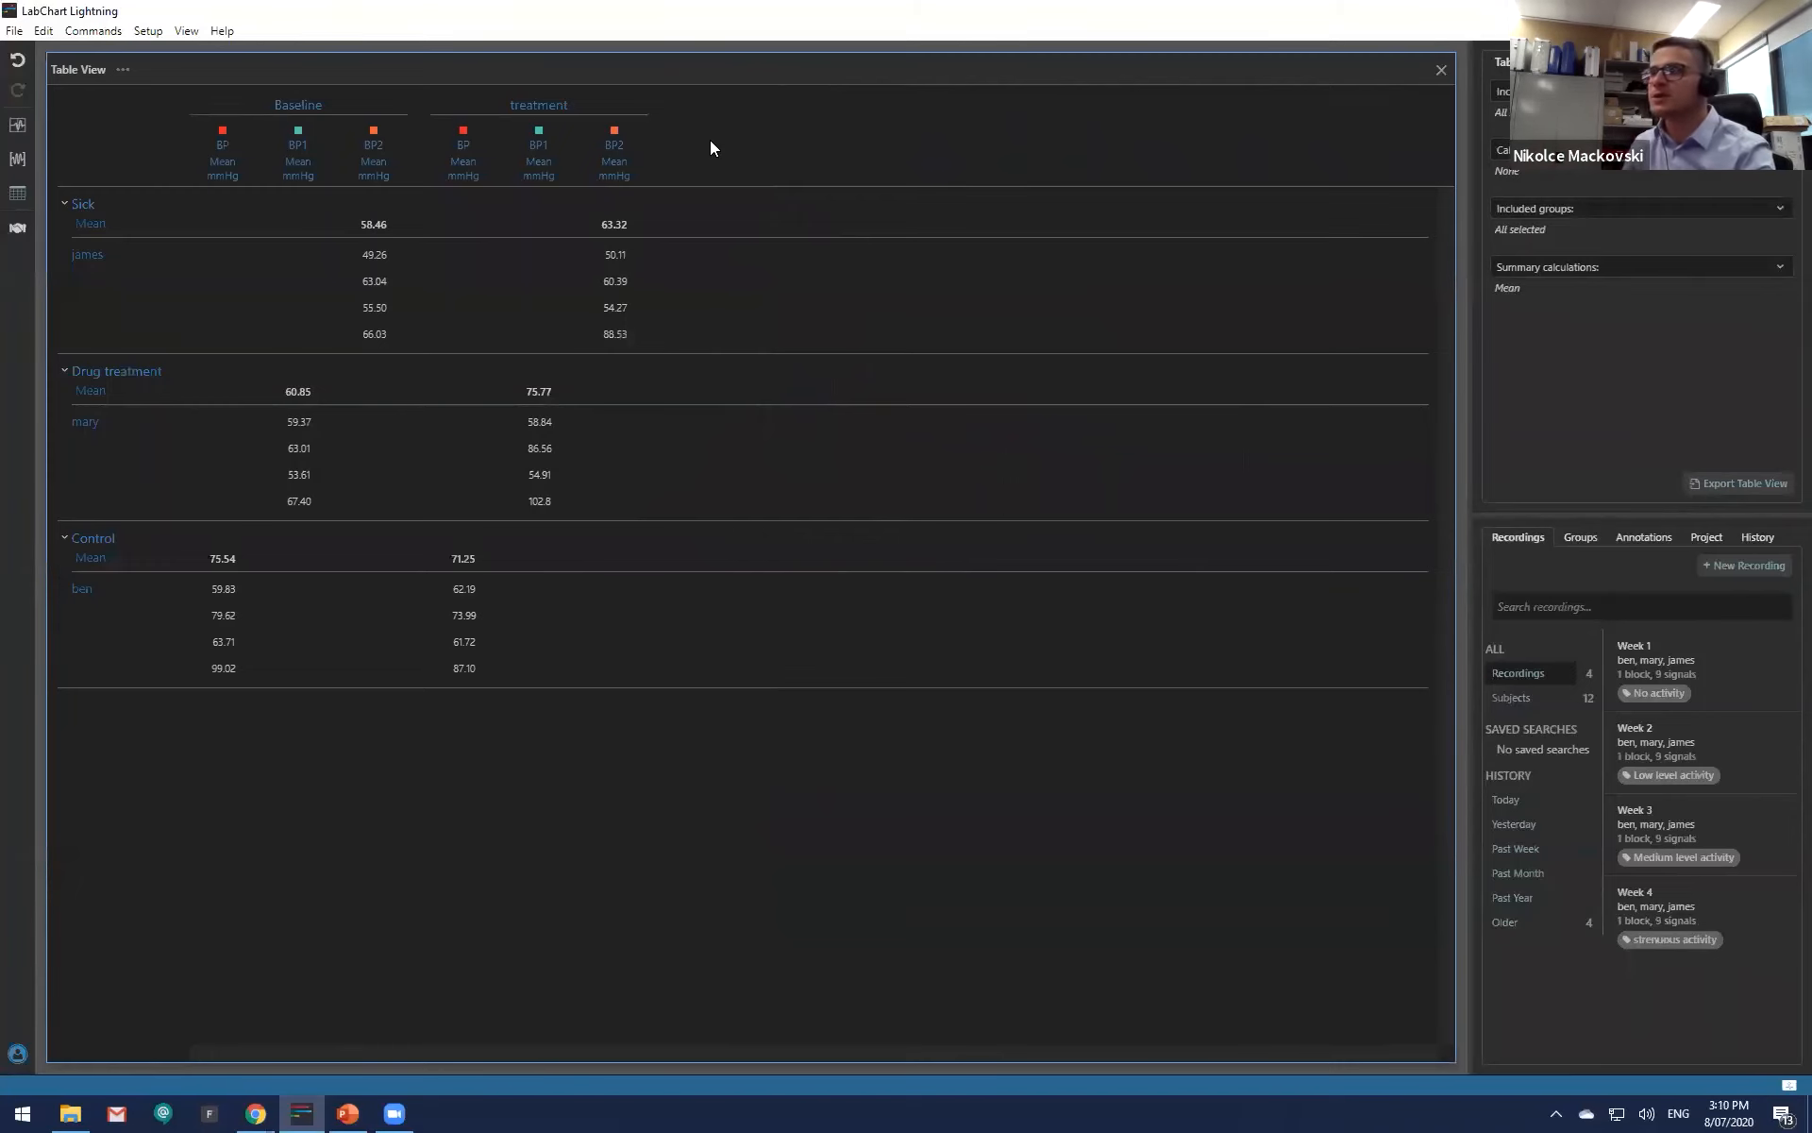
click(621, 163)
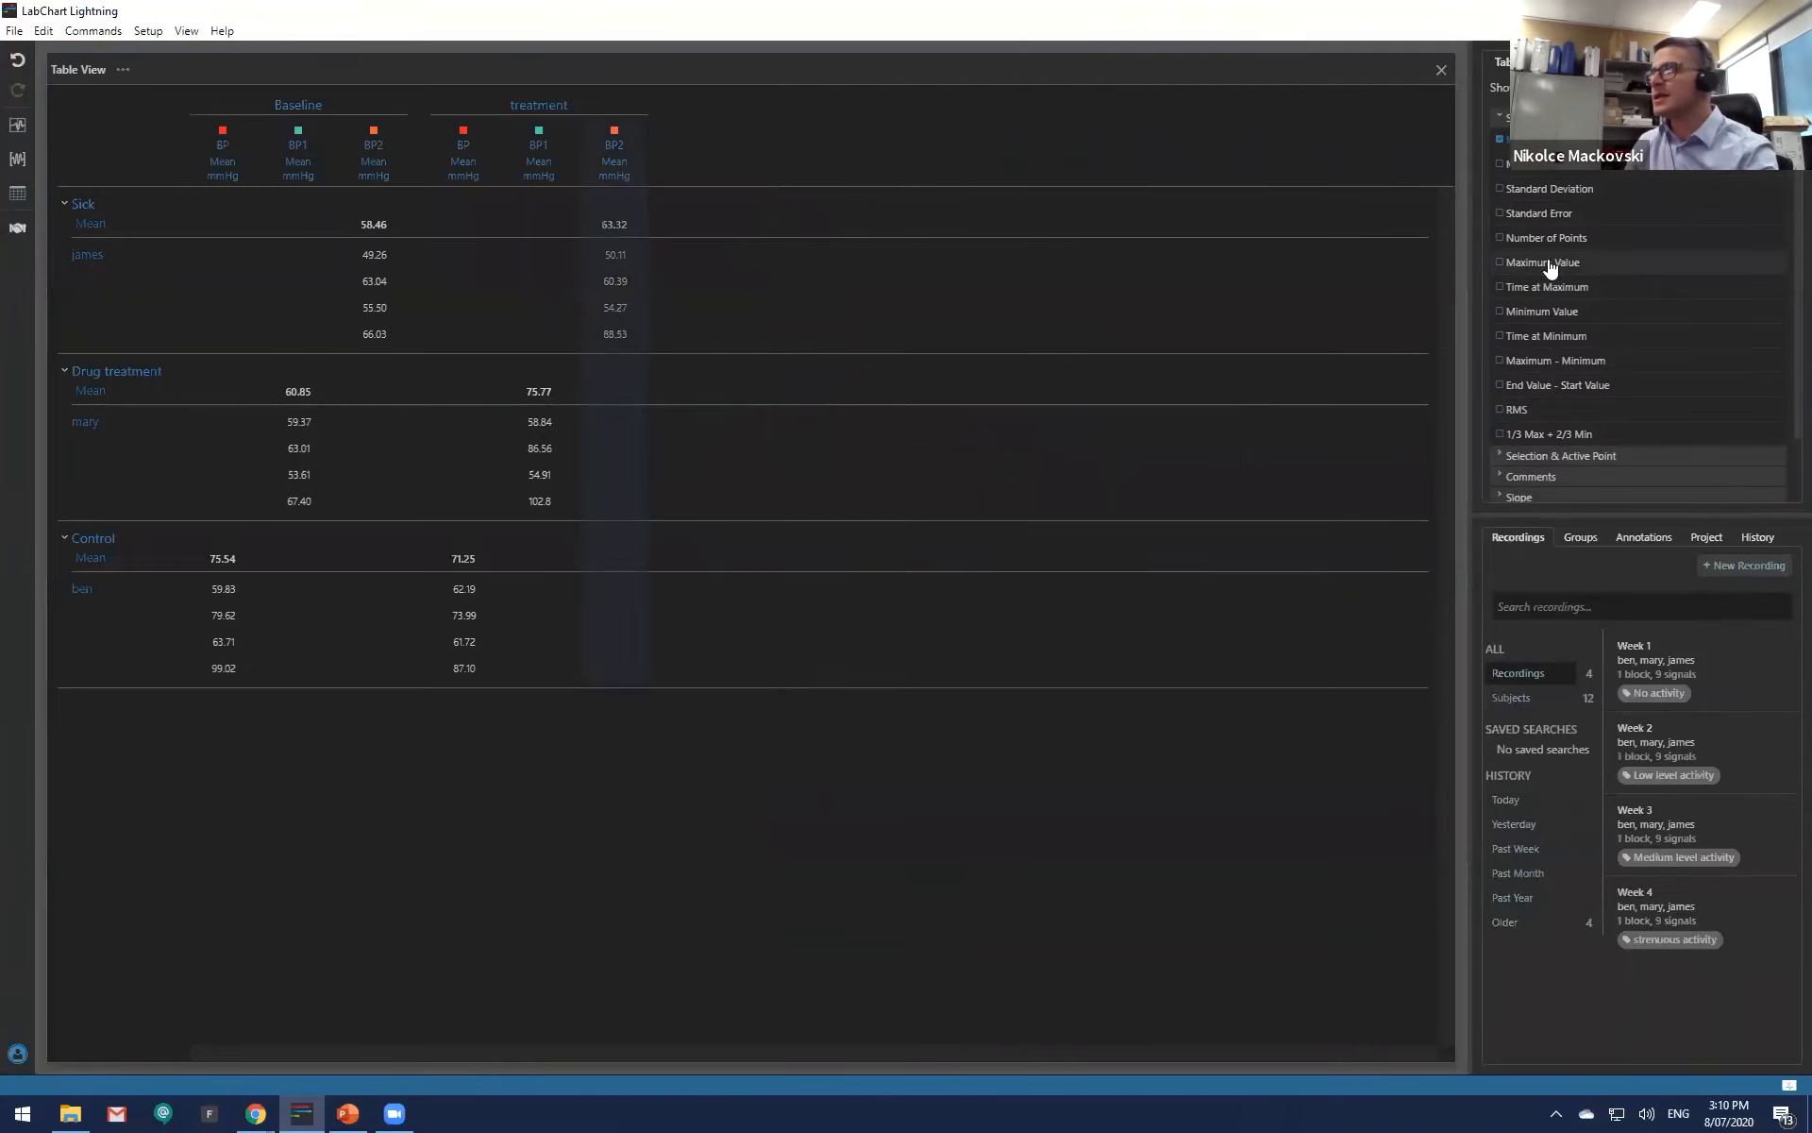
click(1545, 195)
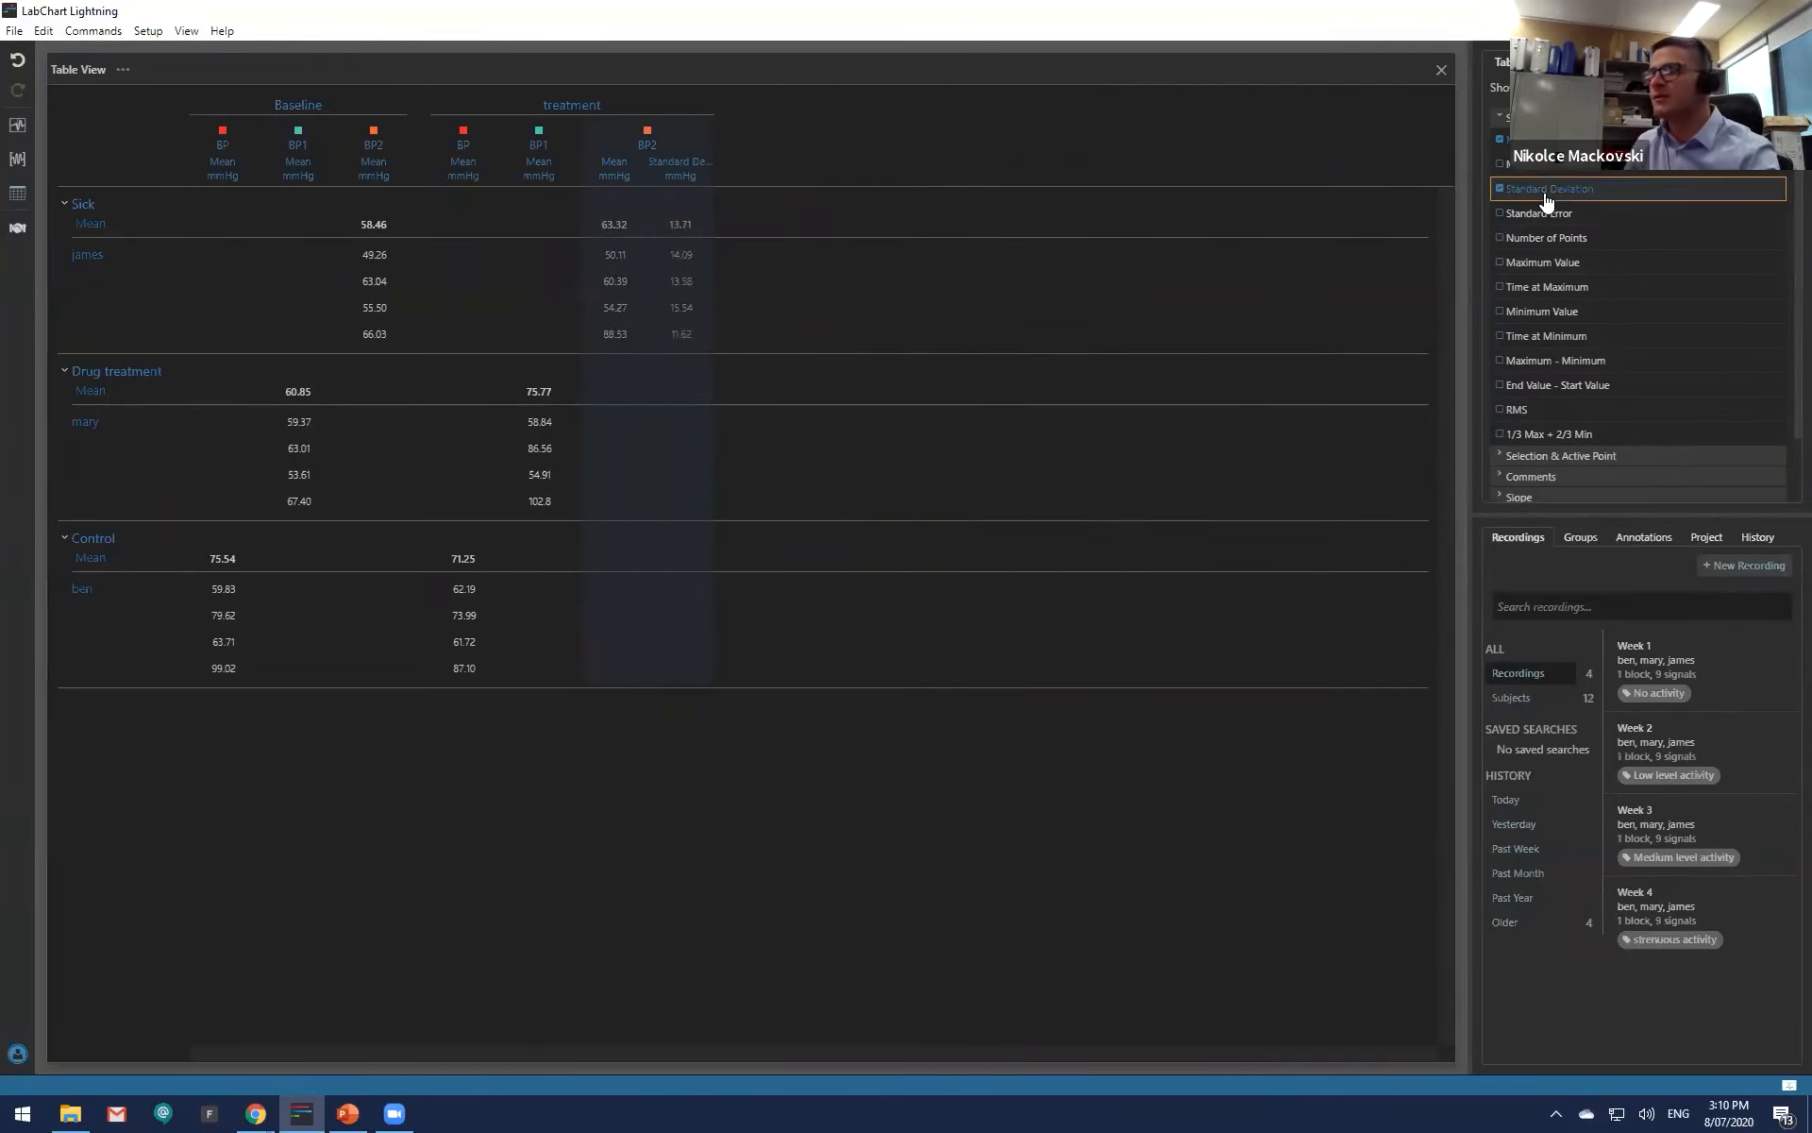
Step: Add Standard Deviation and 1/3 Max + 2/3 Min to the Baseline BP2 column
click(378, 162)
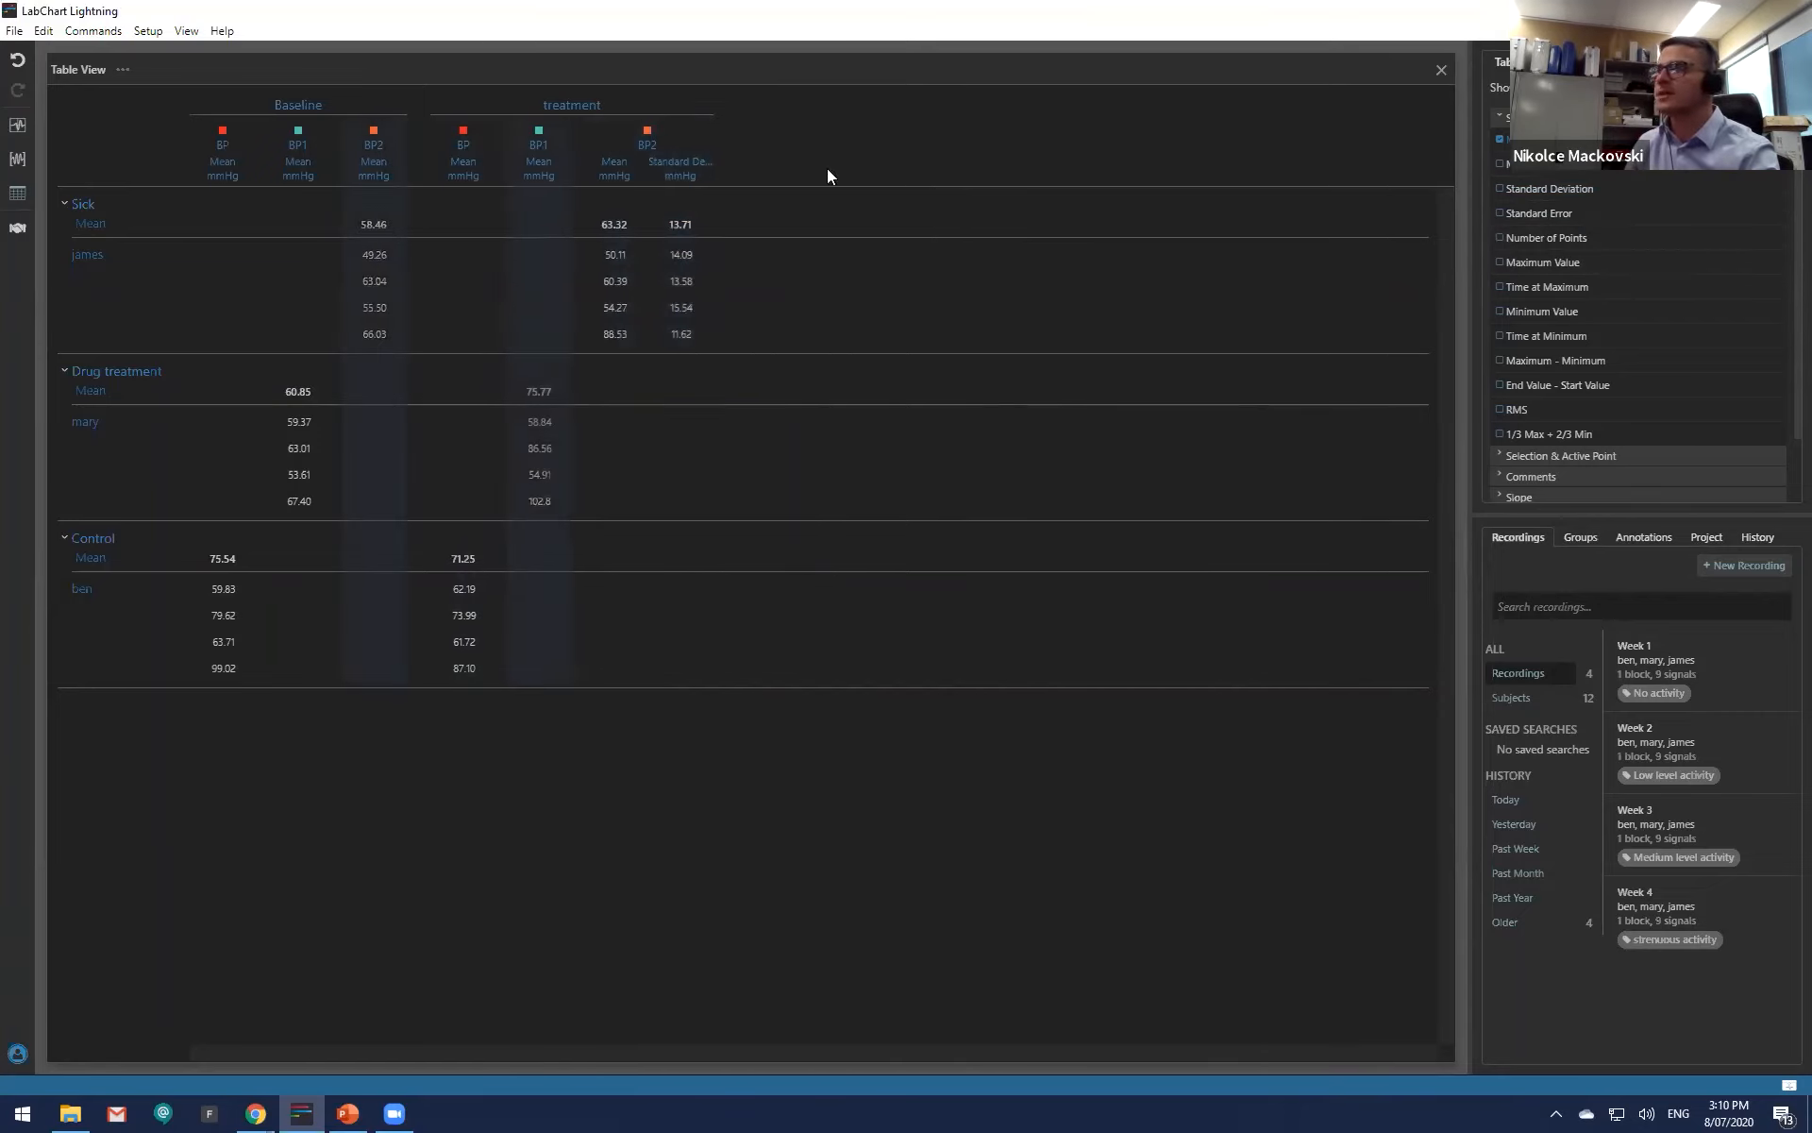
click(1576, 191)
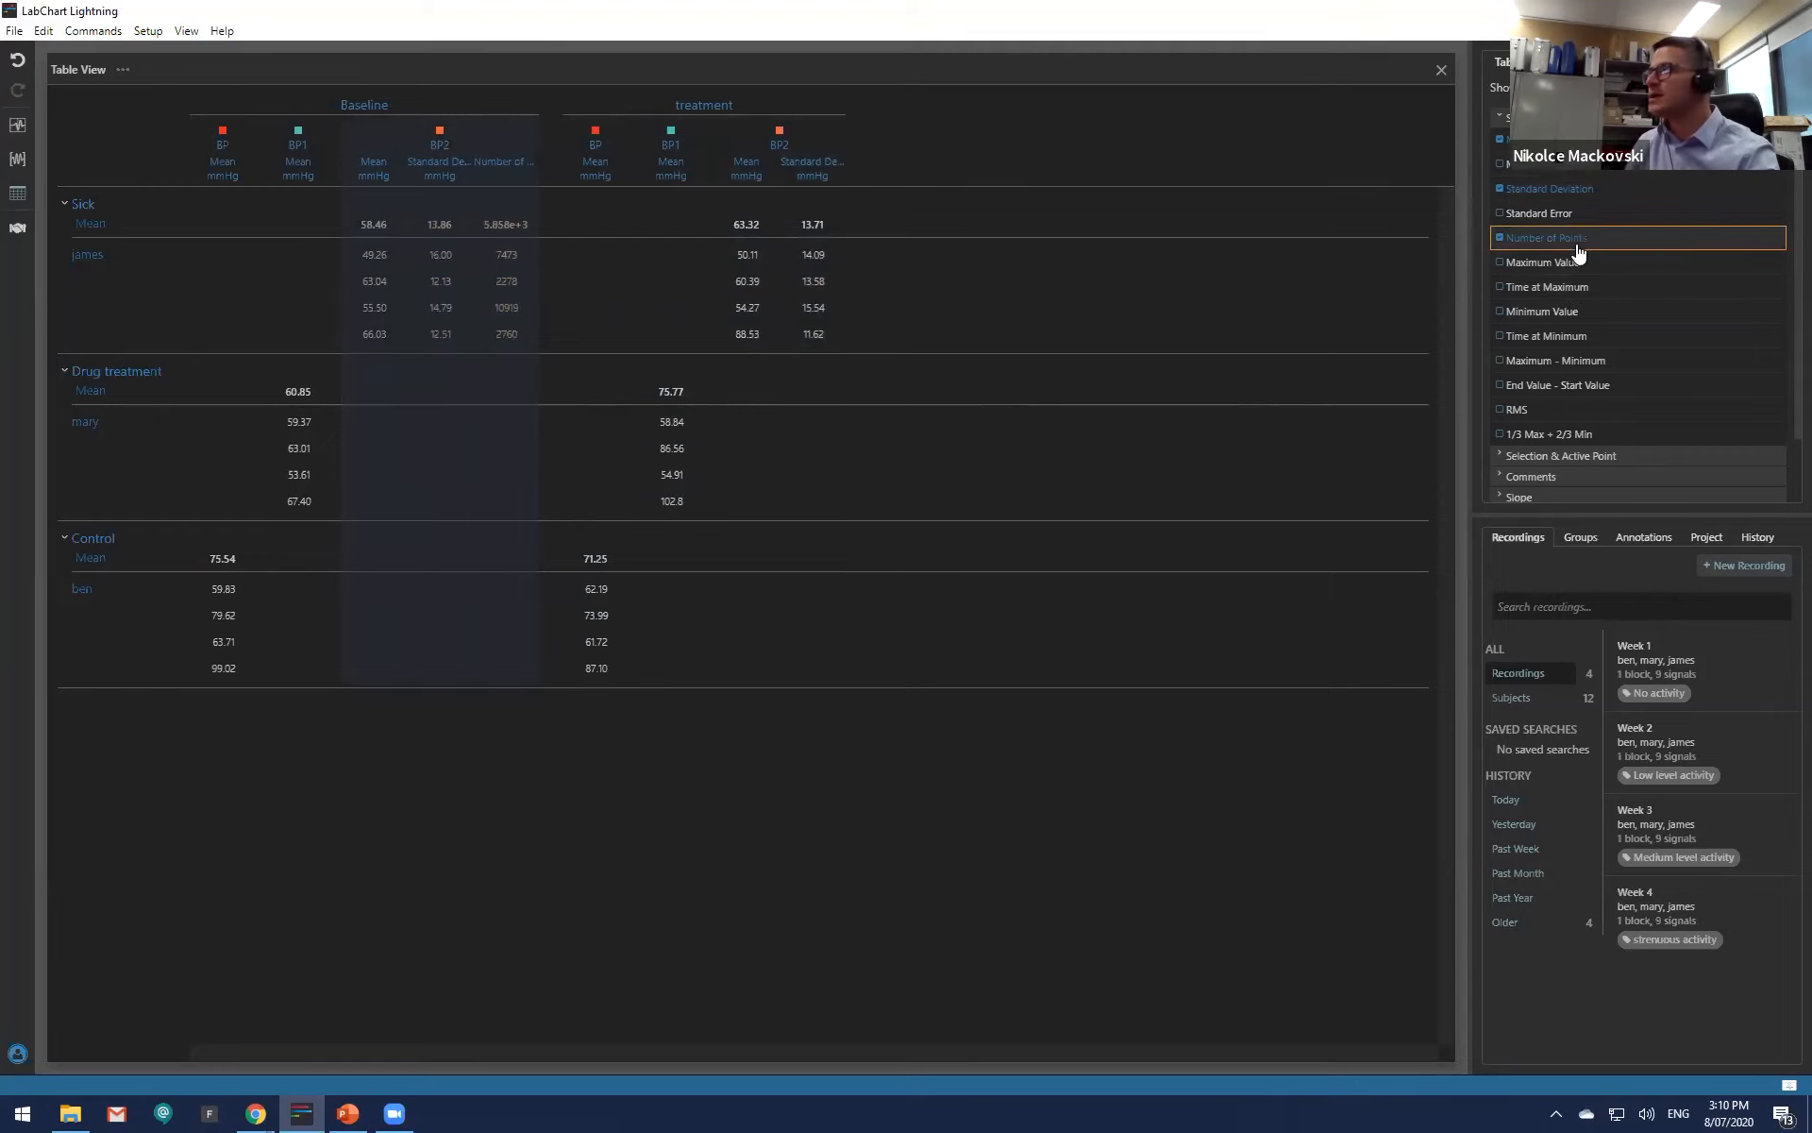
click(1548, 434)
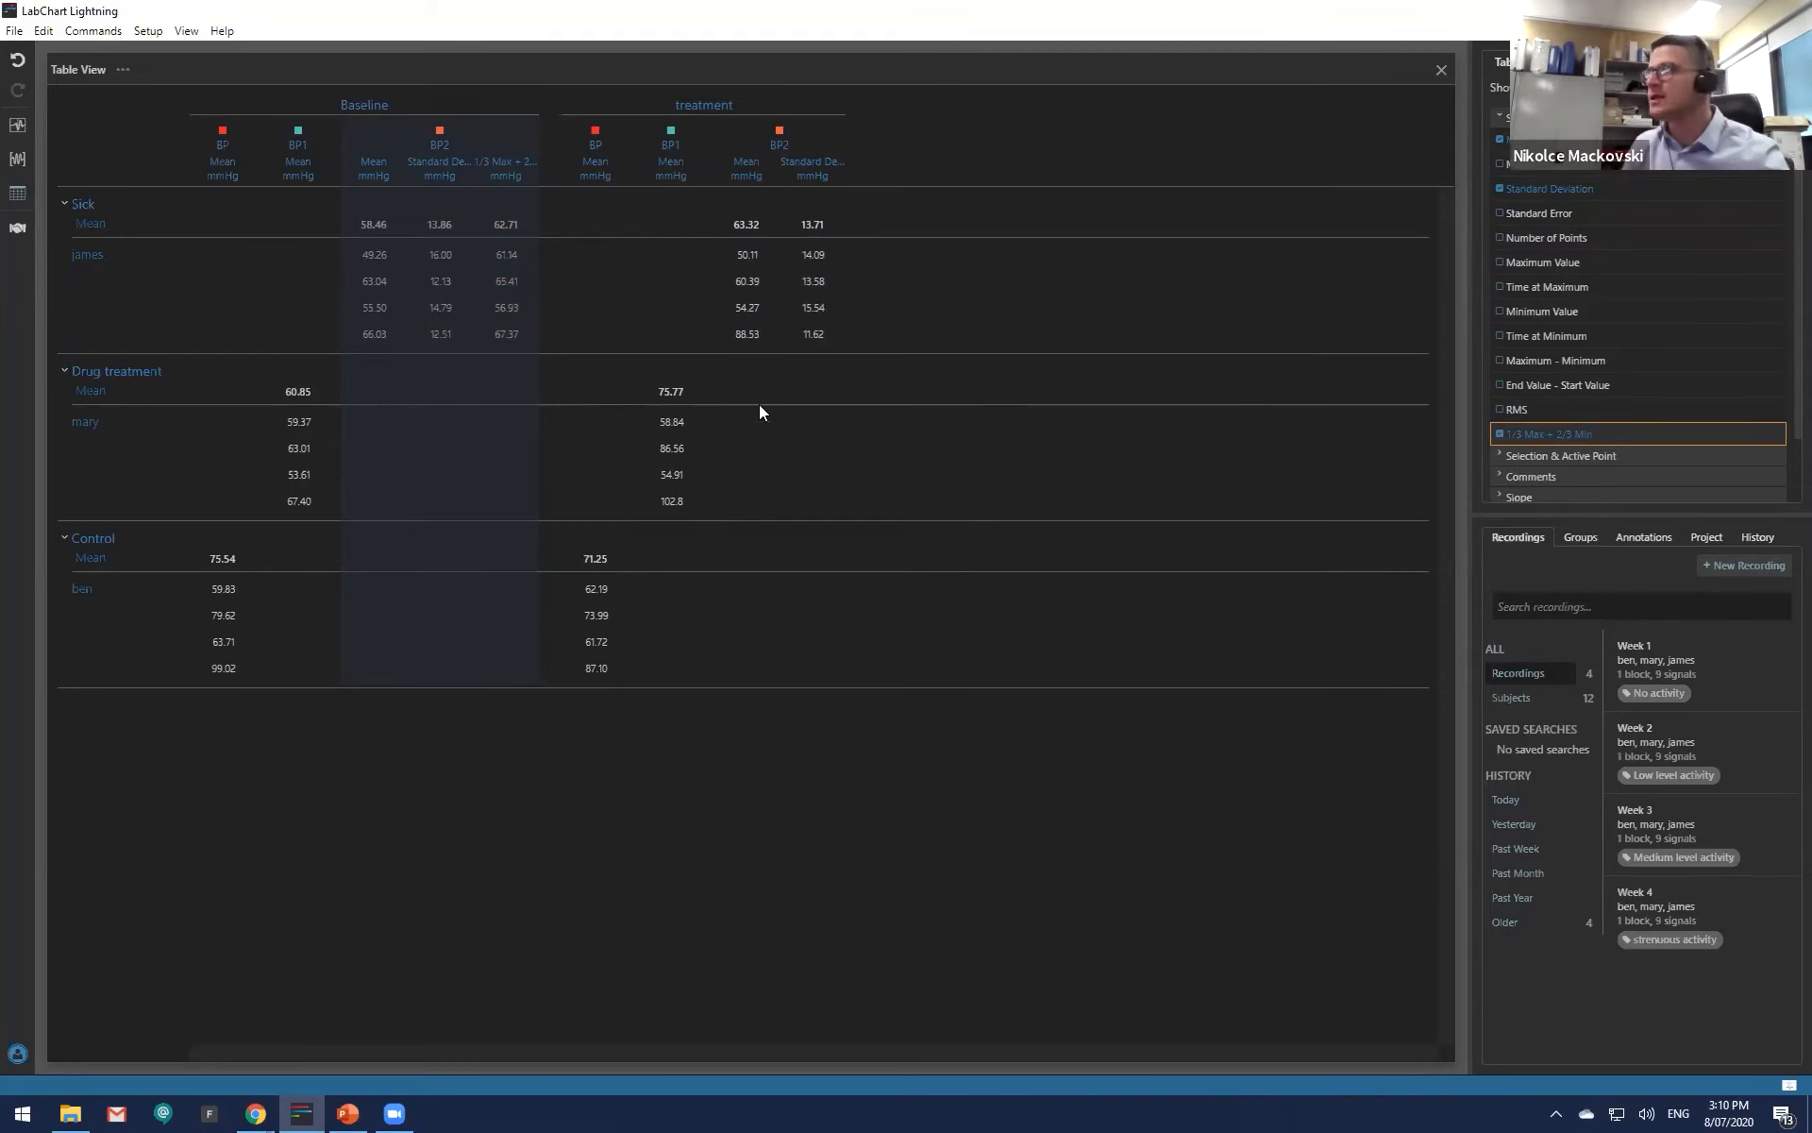
Step: Add the cyclic measurements Average Cyclic Height, Average Cyclic Minimum and Minimum Cyclic Period to the Baseline BP2 column
scroll(1505, 420, down, 2)
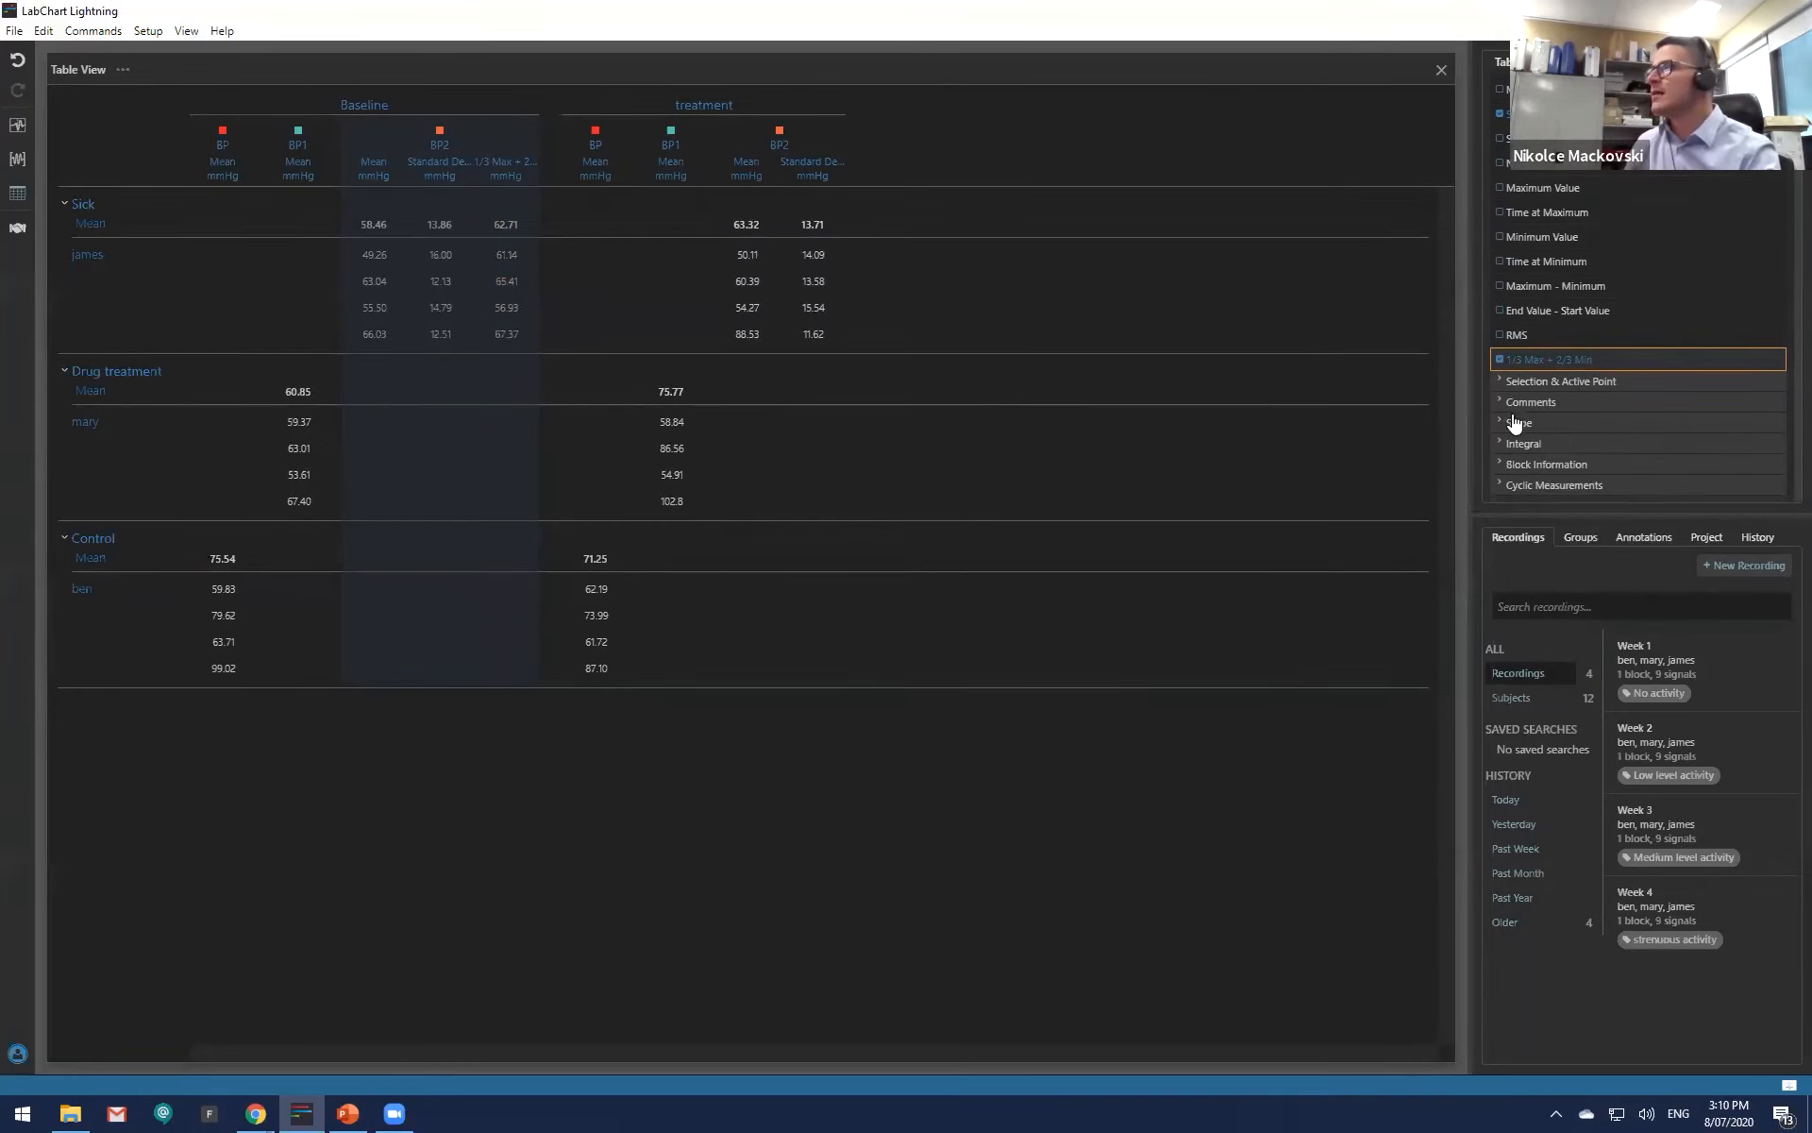
click(1585, 484)
click(1565, 416)
click(1557, 359)
click(1553, 311)
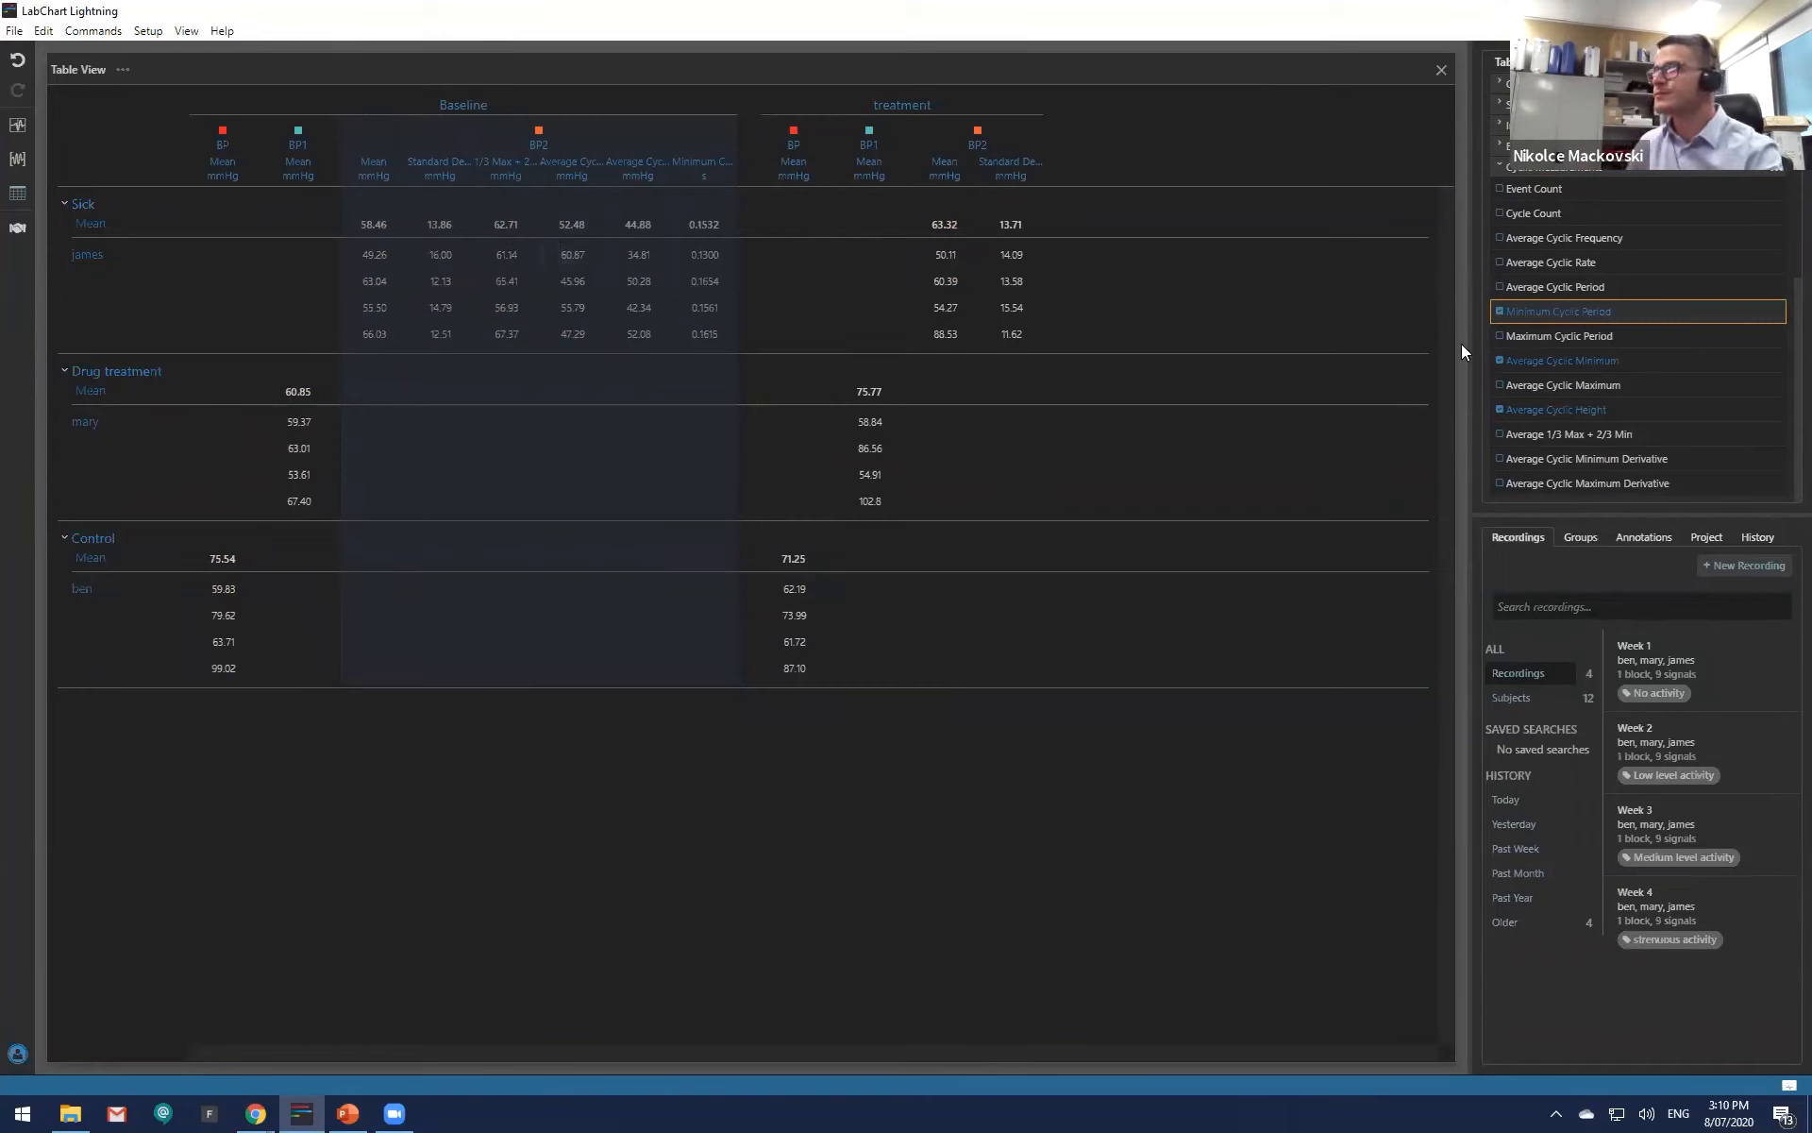
click(1003, 248)
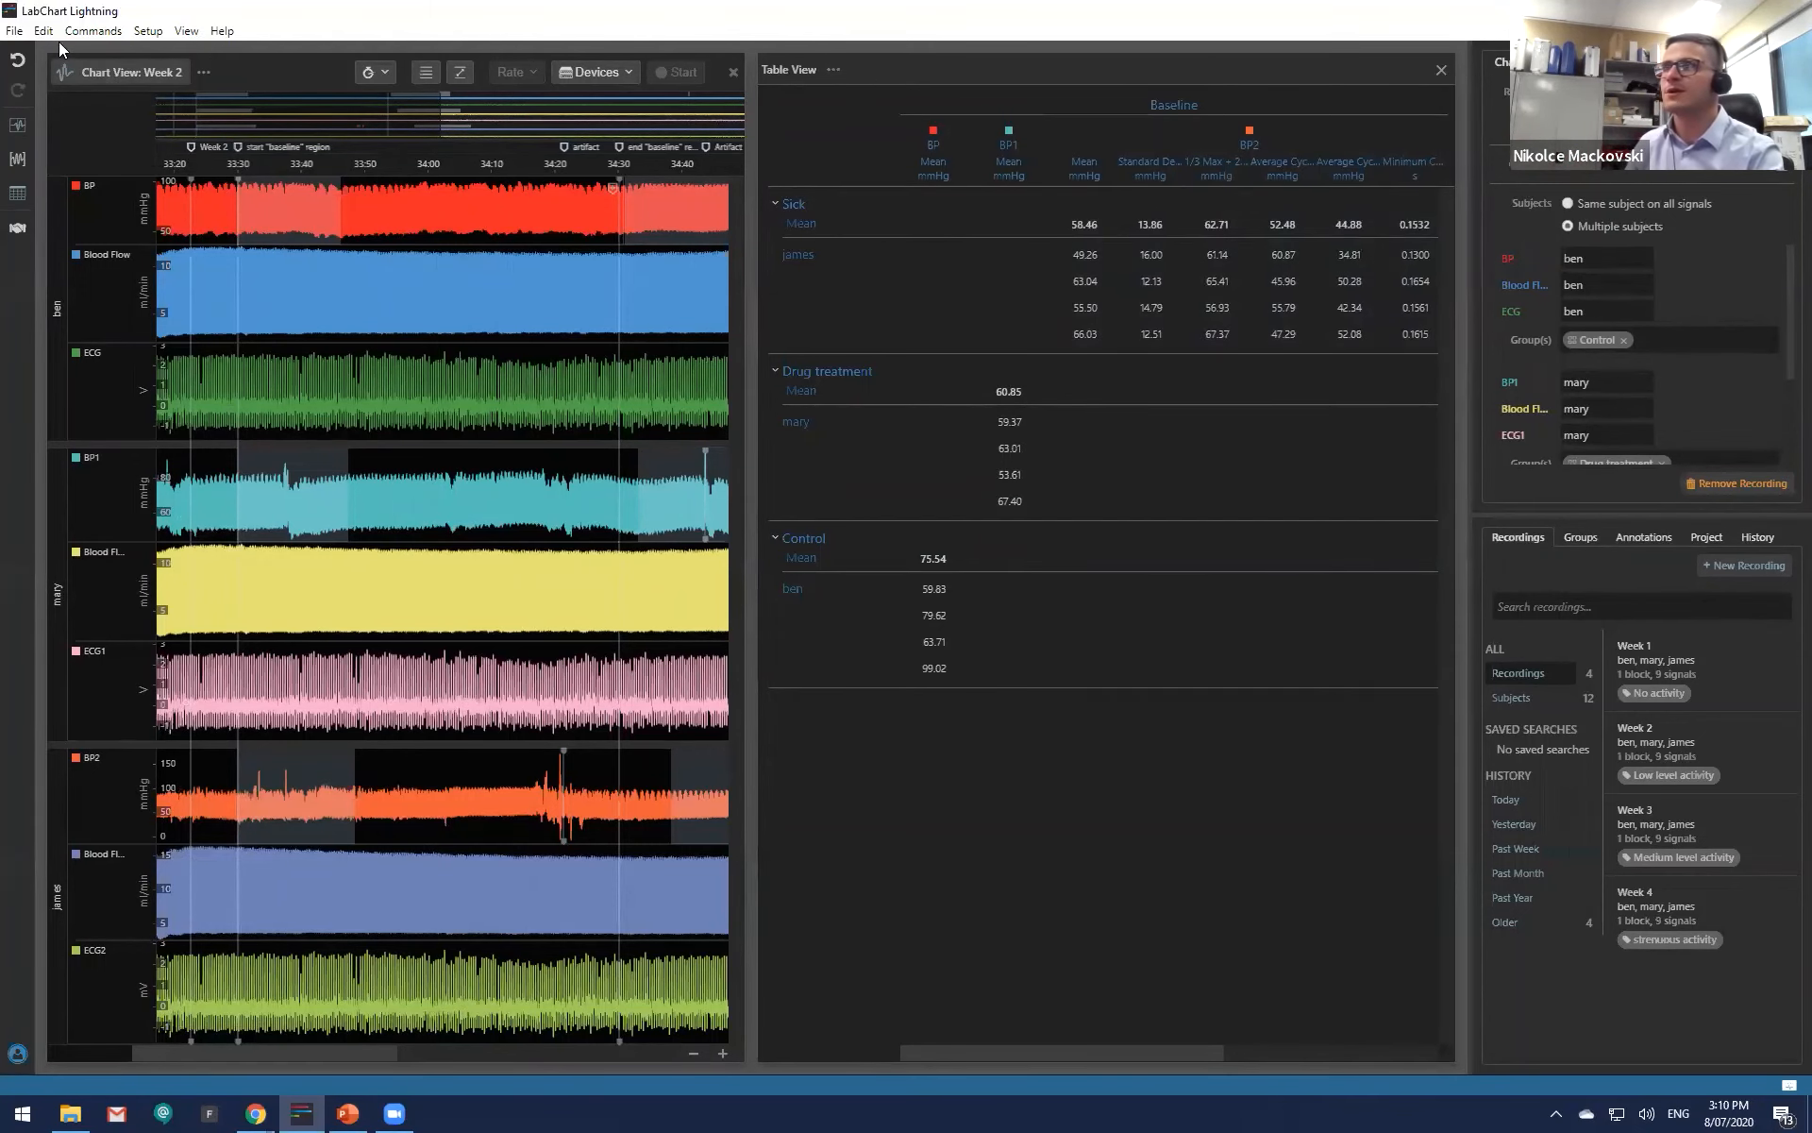
Step: Open the recent project HNIBP Baroreflex Sensitivity Complete table and close its Table View to widen the chart
click(8, 35)
mouse_move(104, 79)
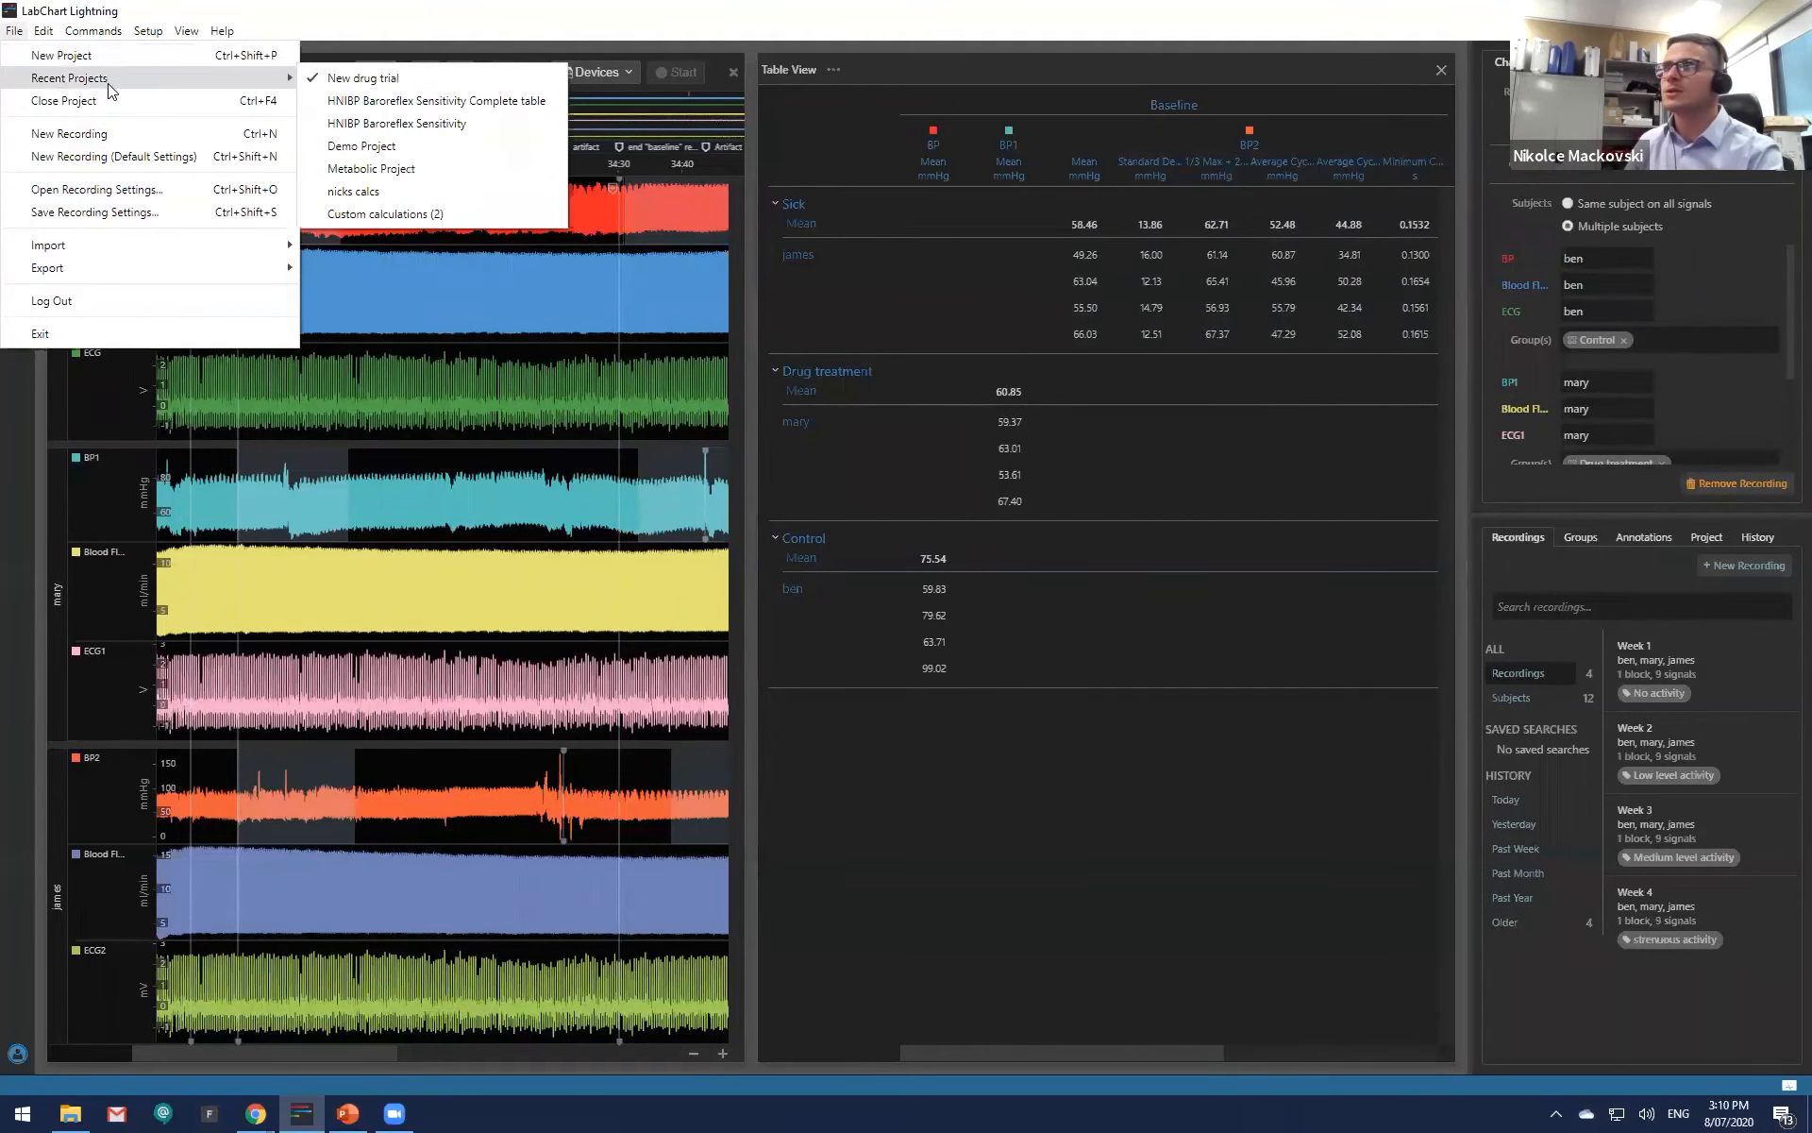
click(451, 103)
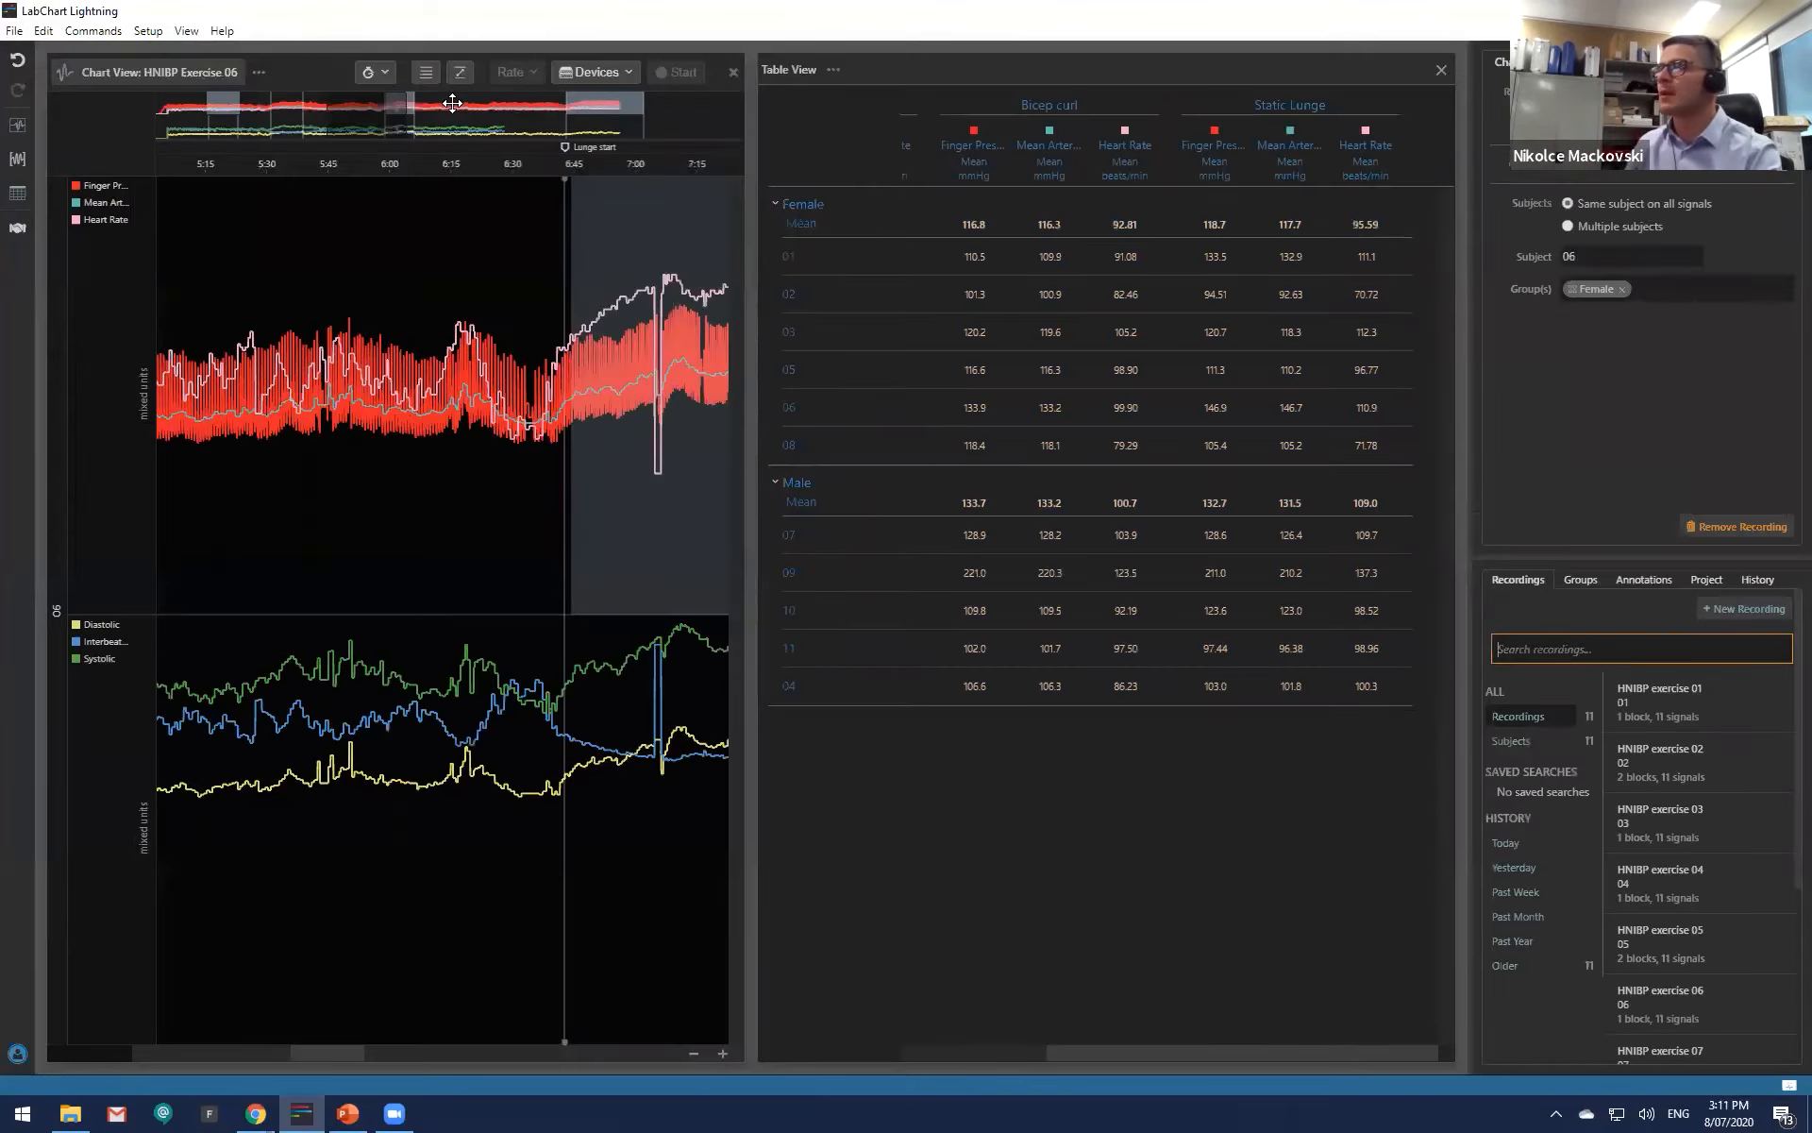
click(1441, 69)
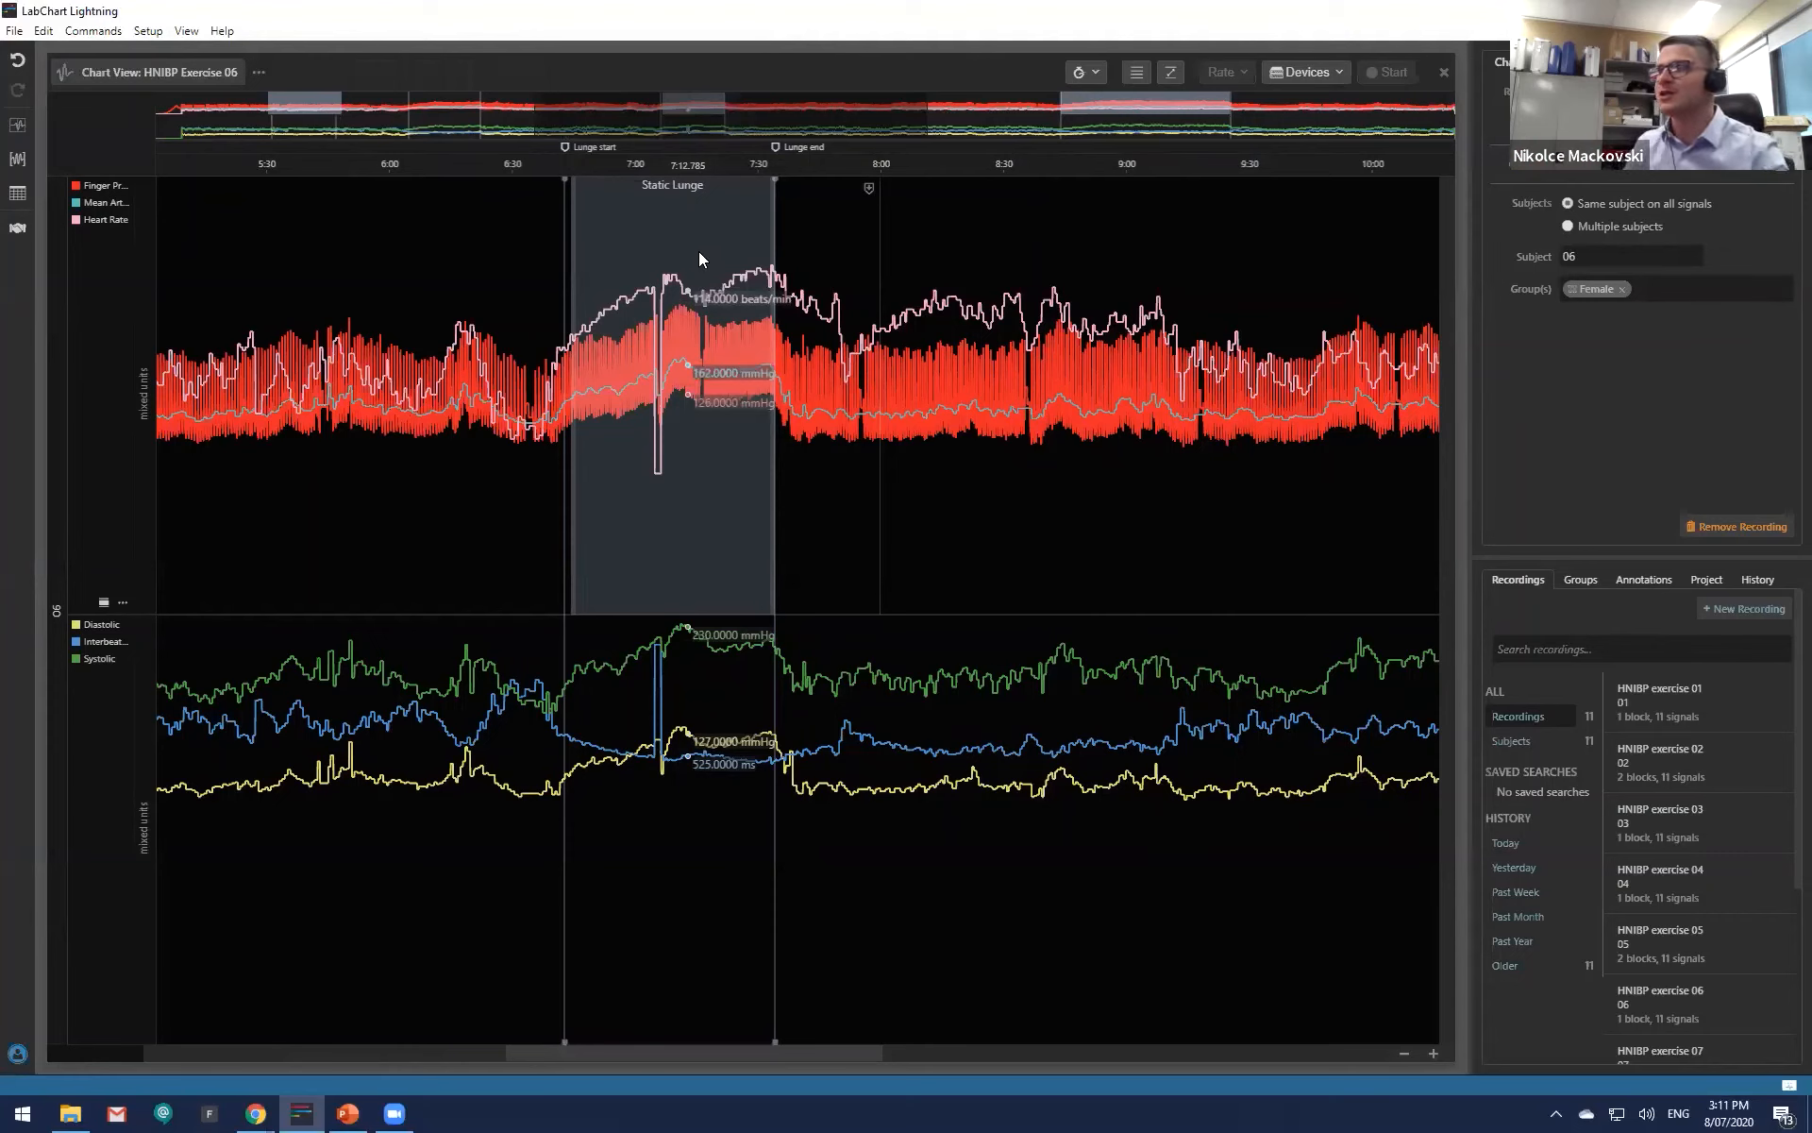
Step: Select the Static Lunge region in the HNIBP Exercise 06 chart and copy its data
click(712, 227)
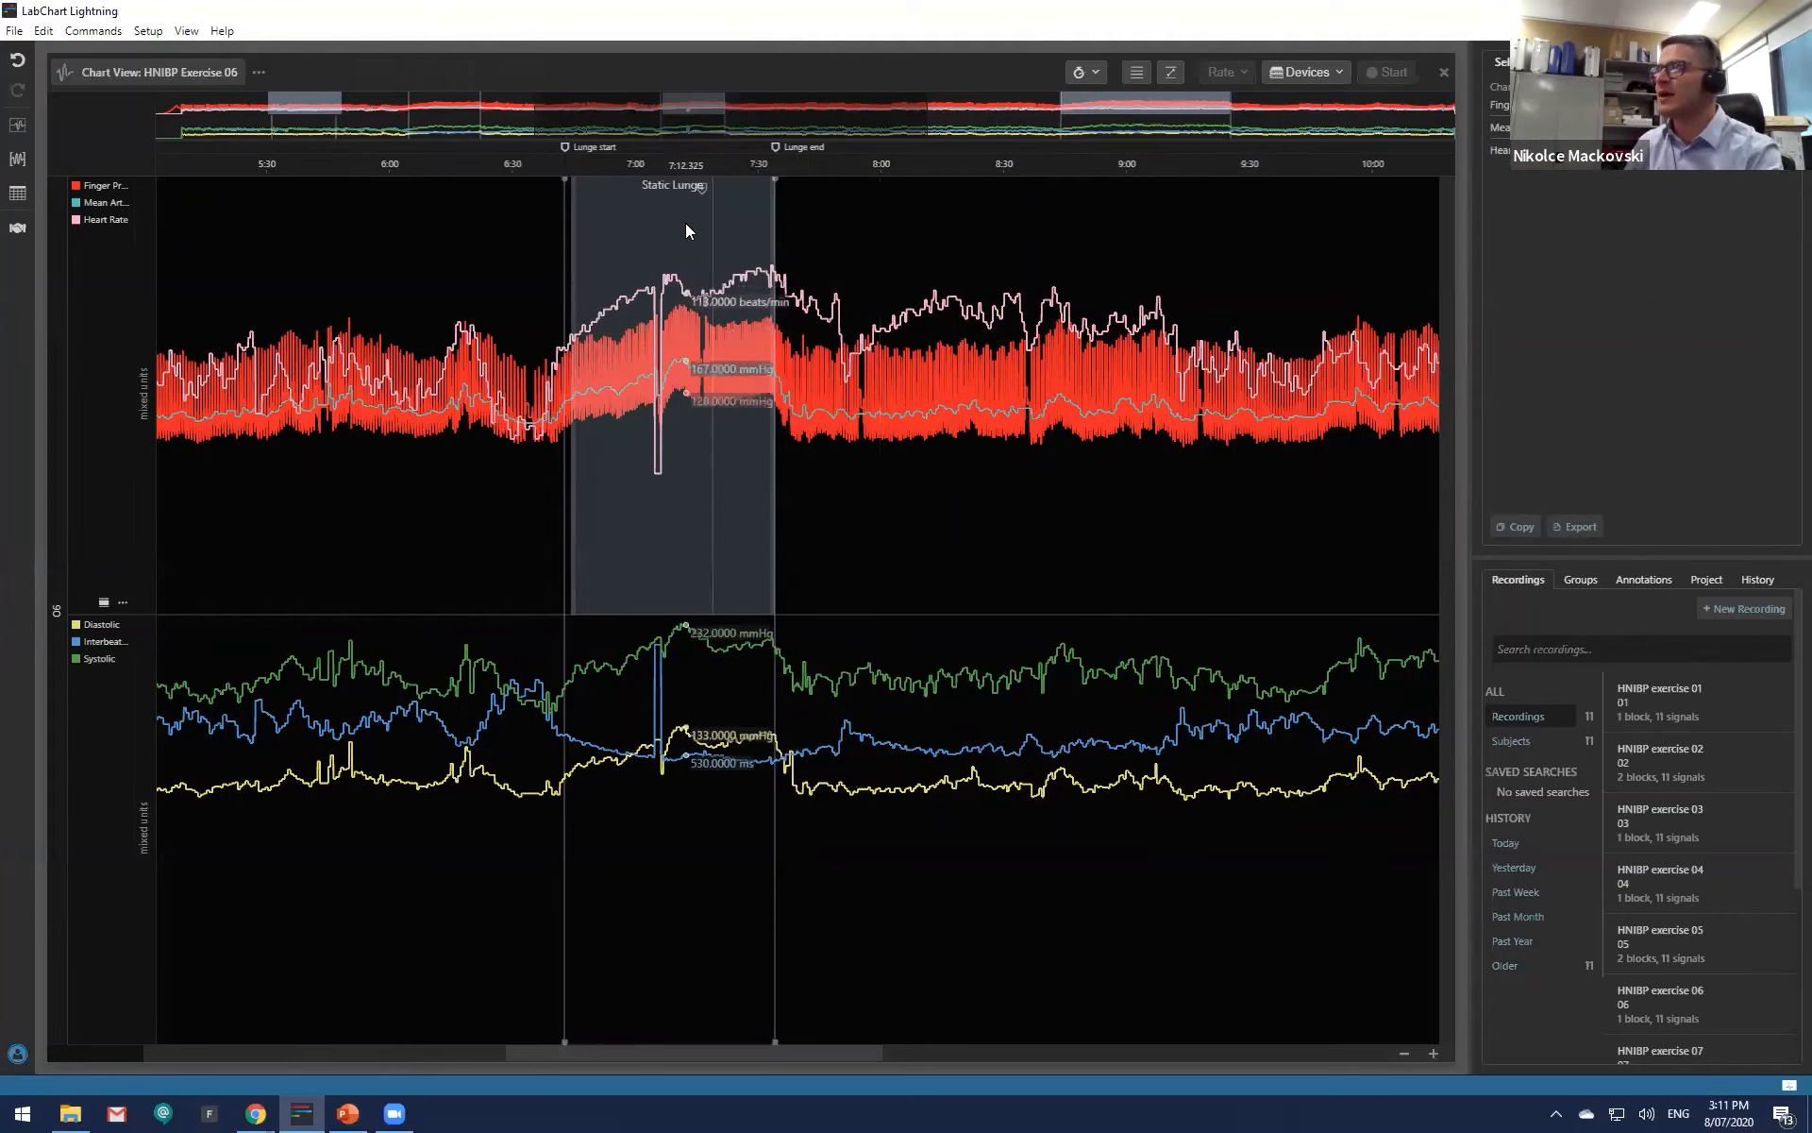
click(610, 219)
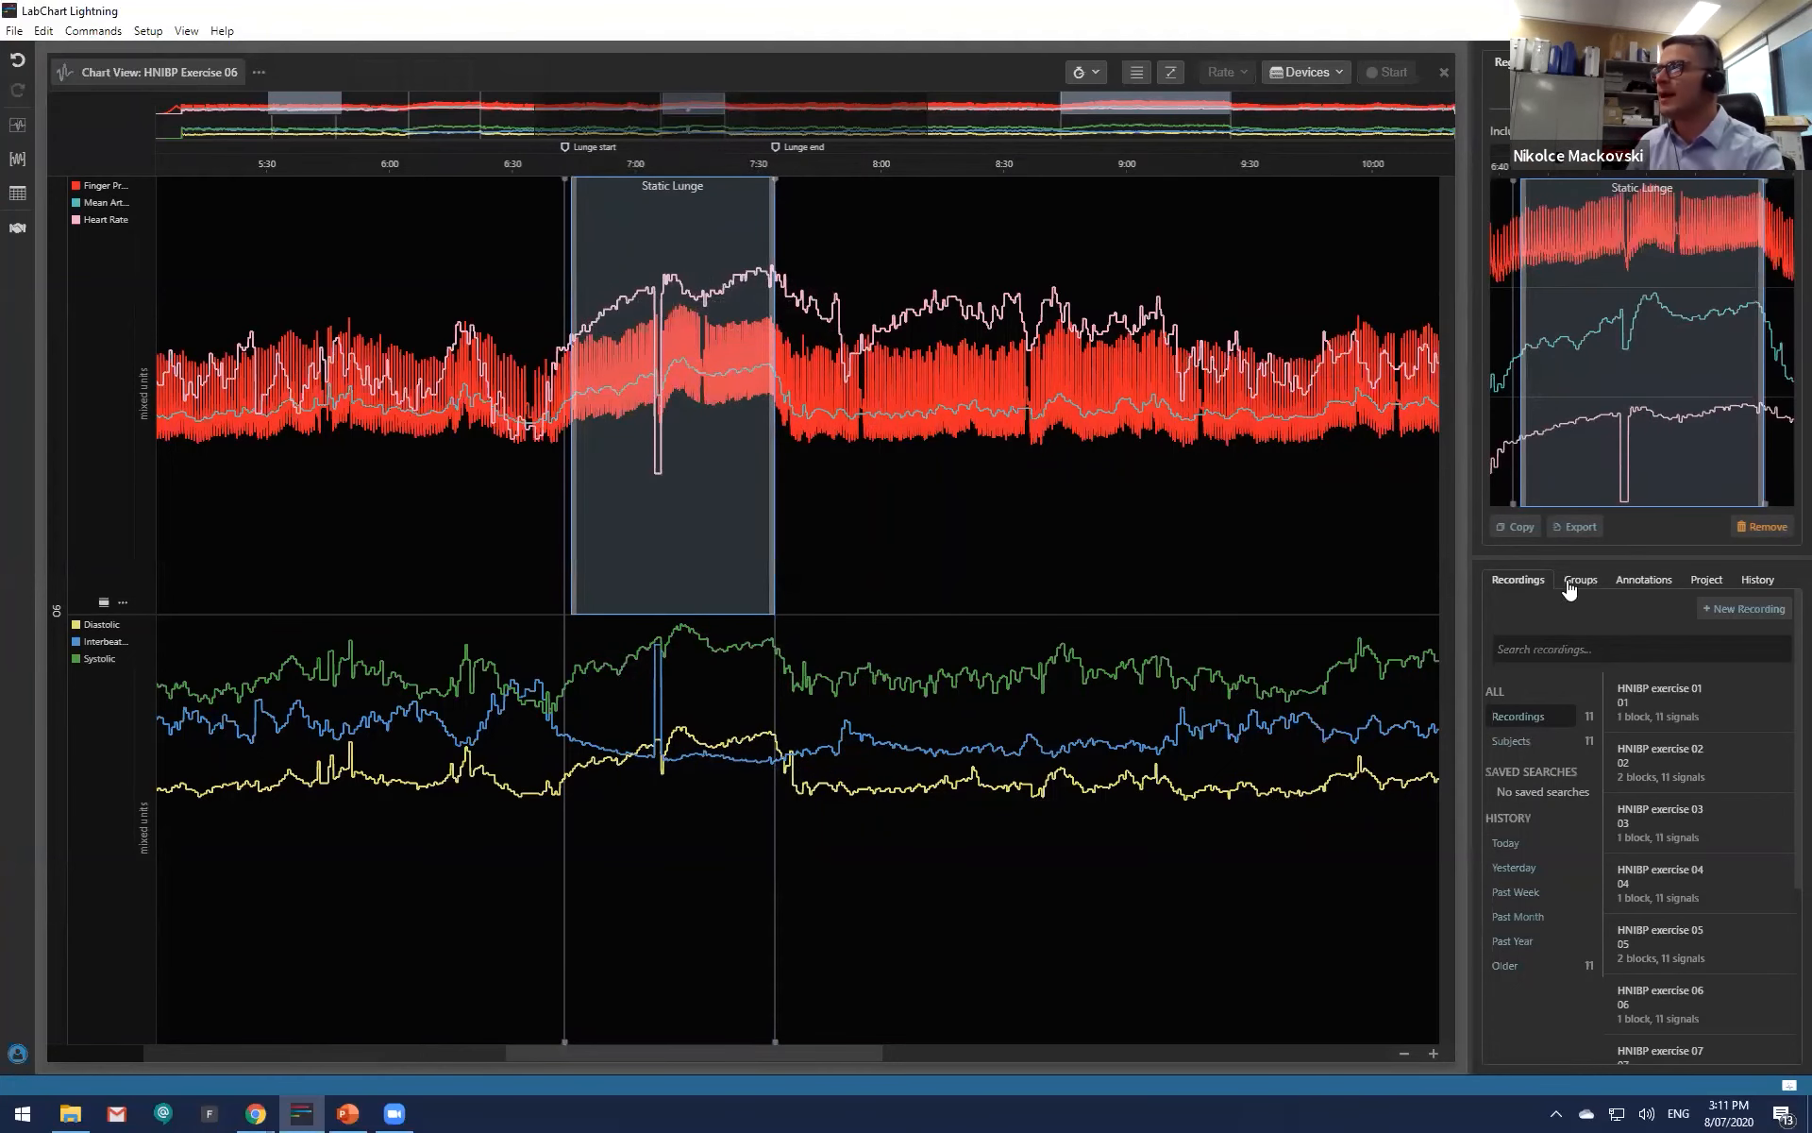
click(1515, 526)
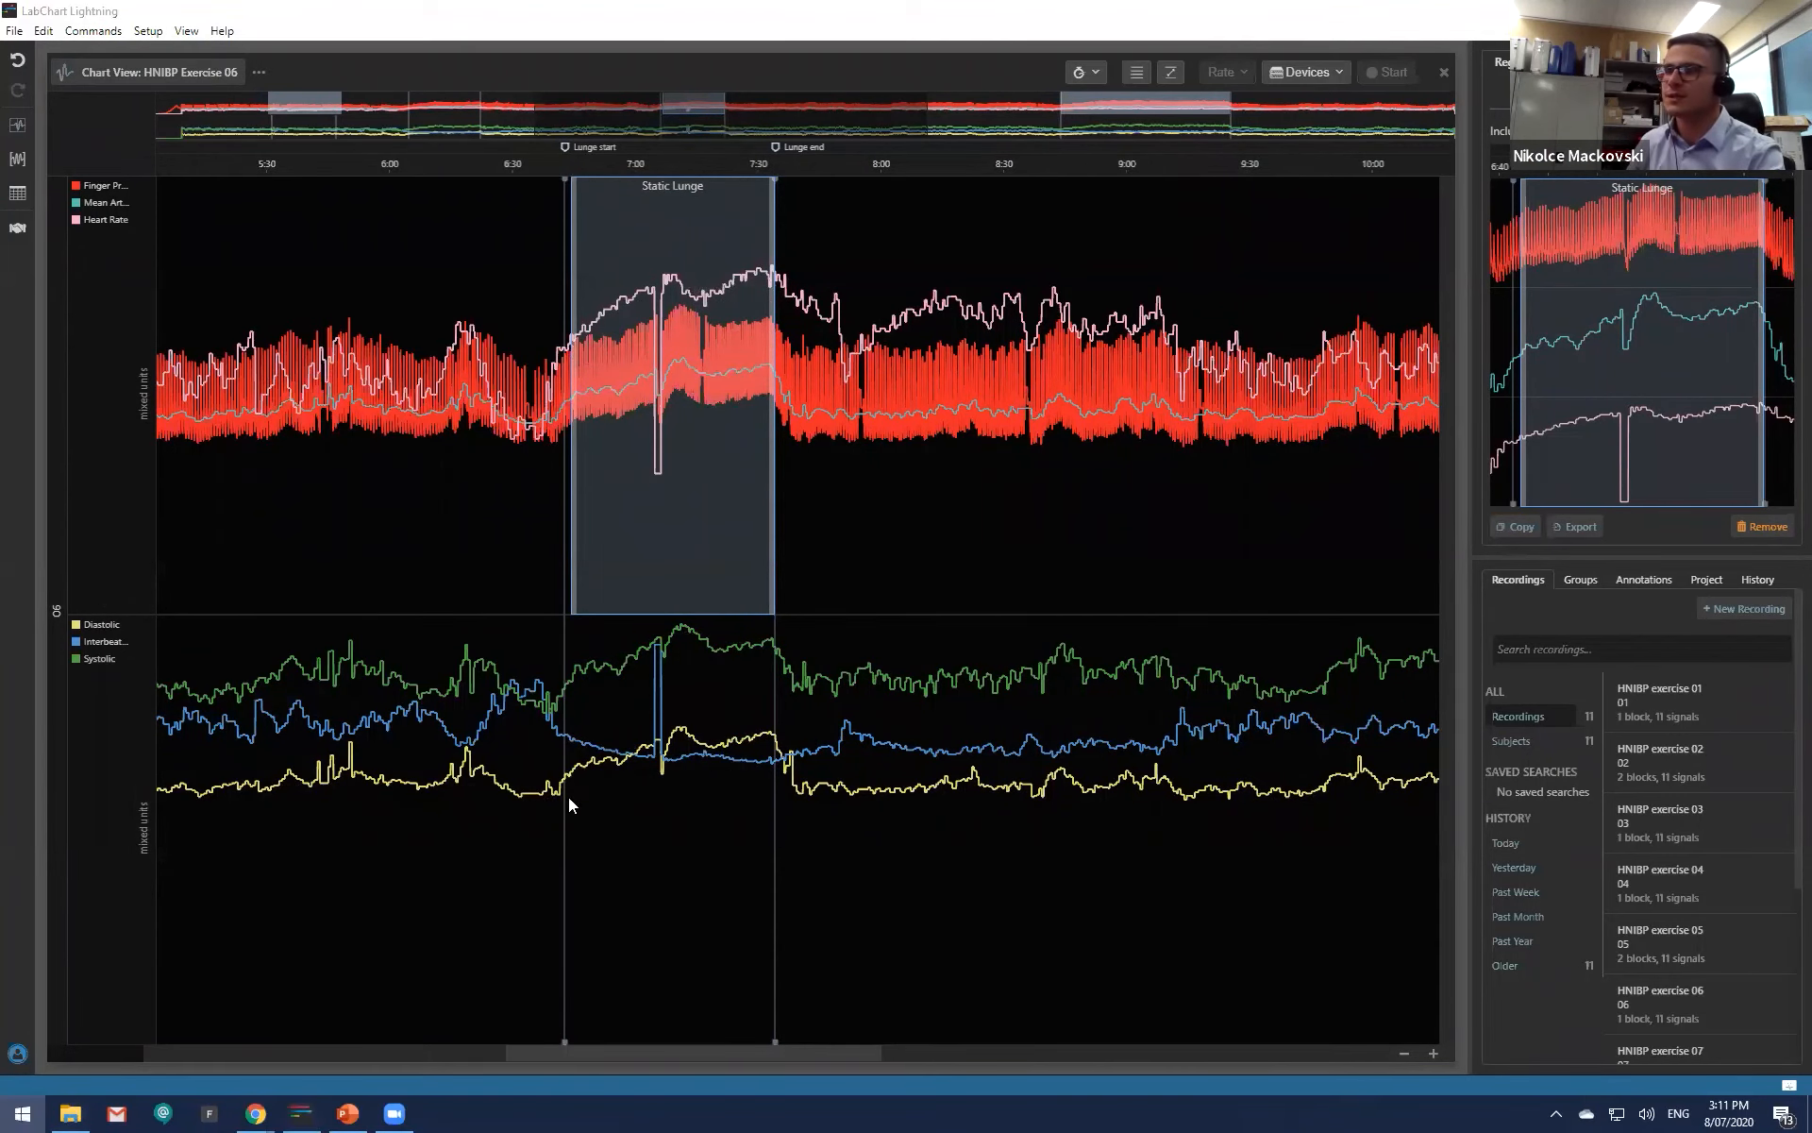
Step: Switch to Excel, create a blank workbook and paste the copied region data at cell A1
click(21, 1114)
click(449, 611)
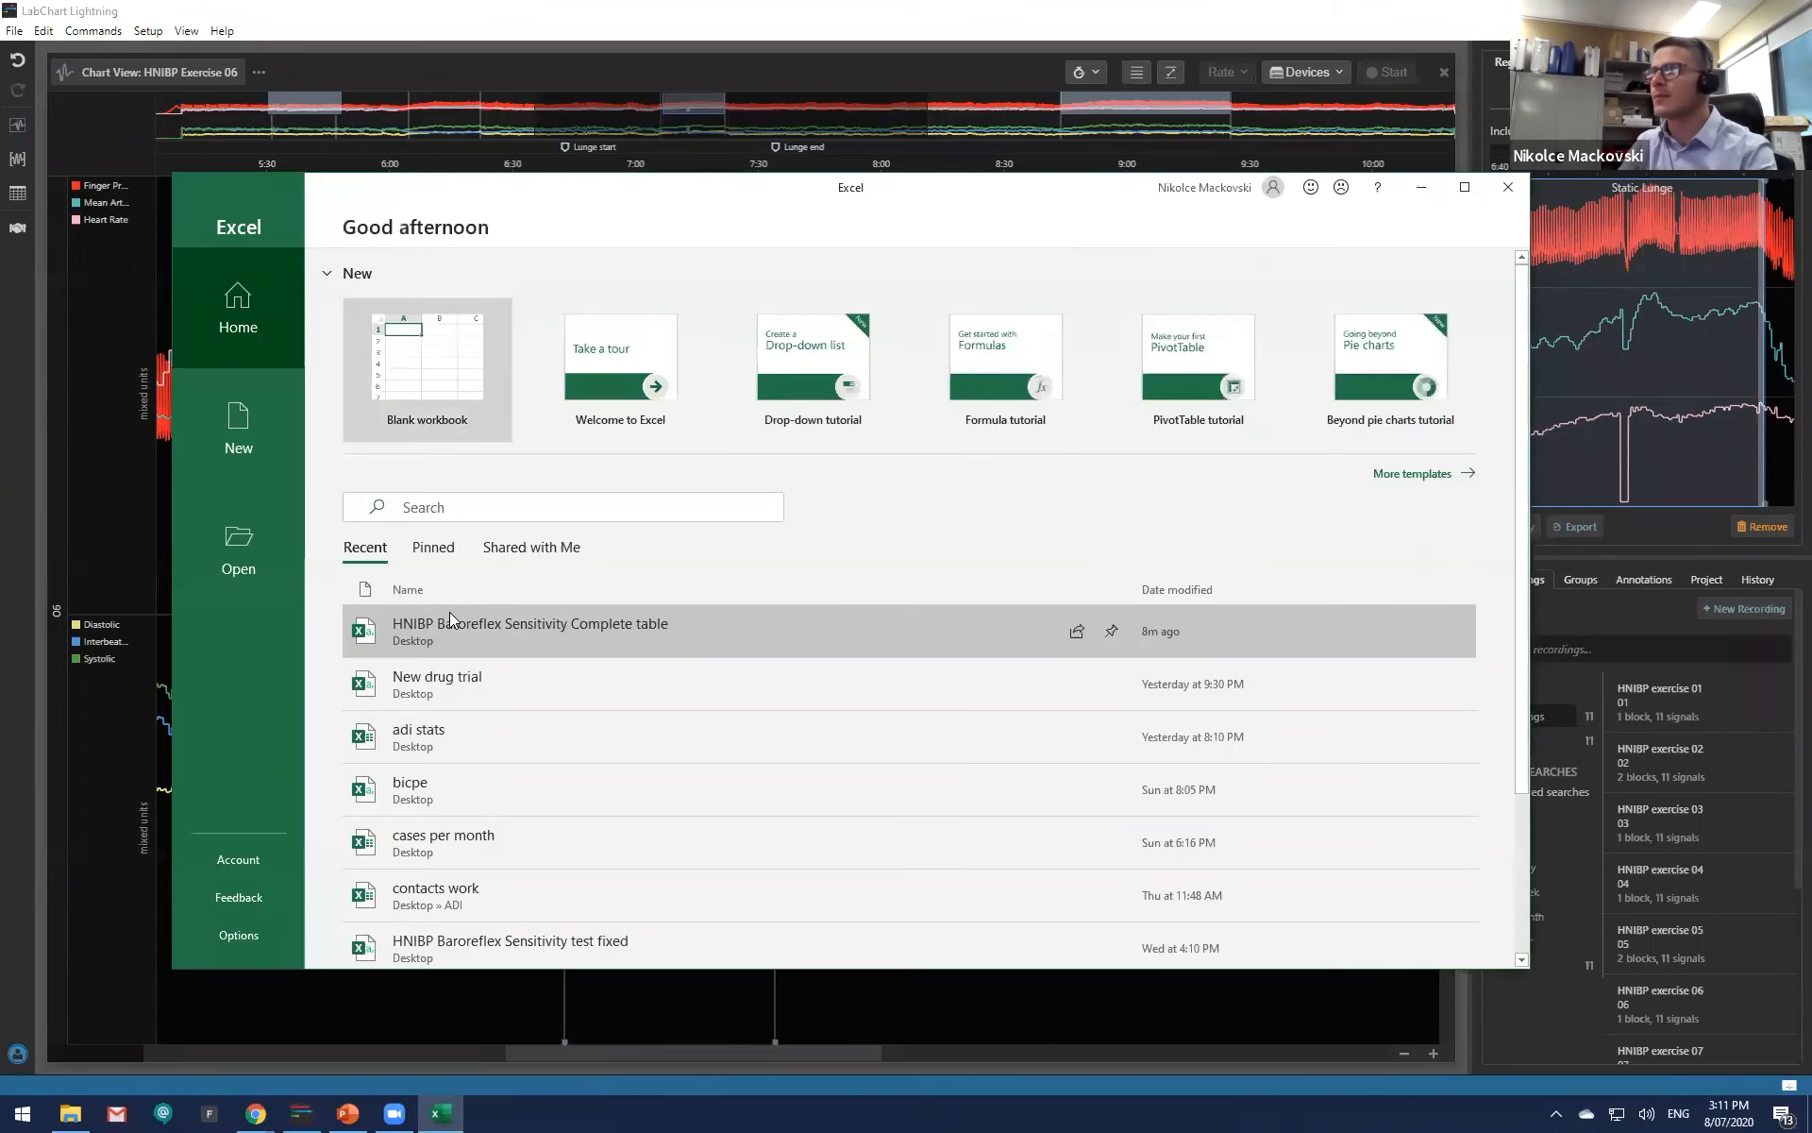
click(445, 379)
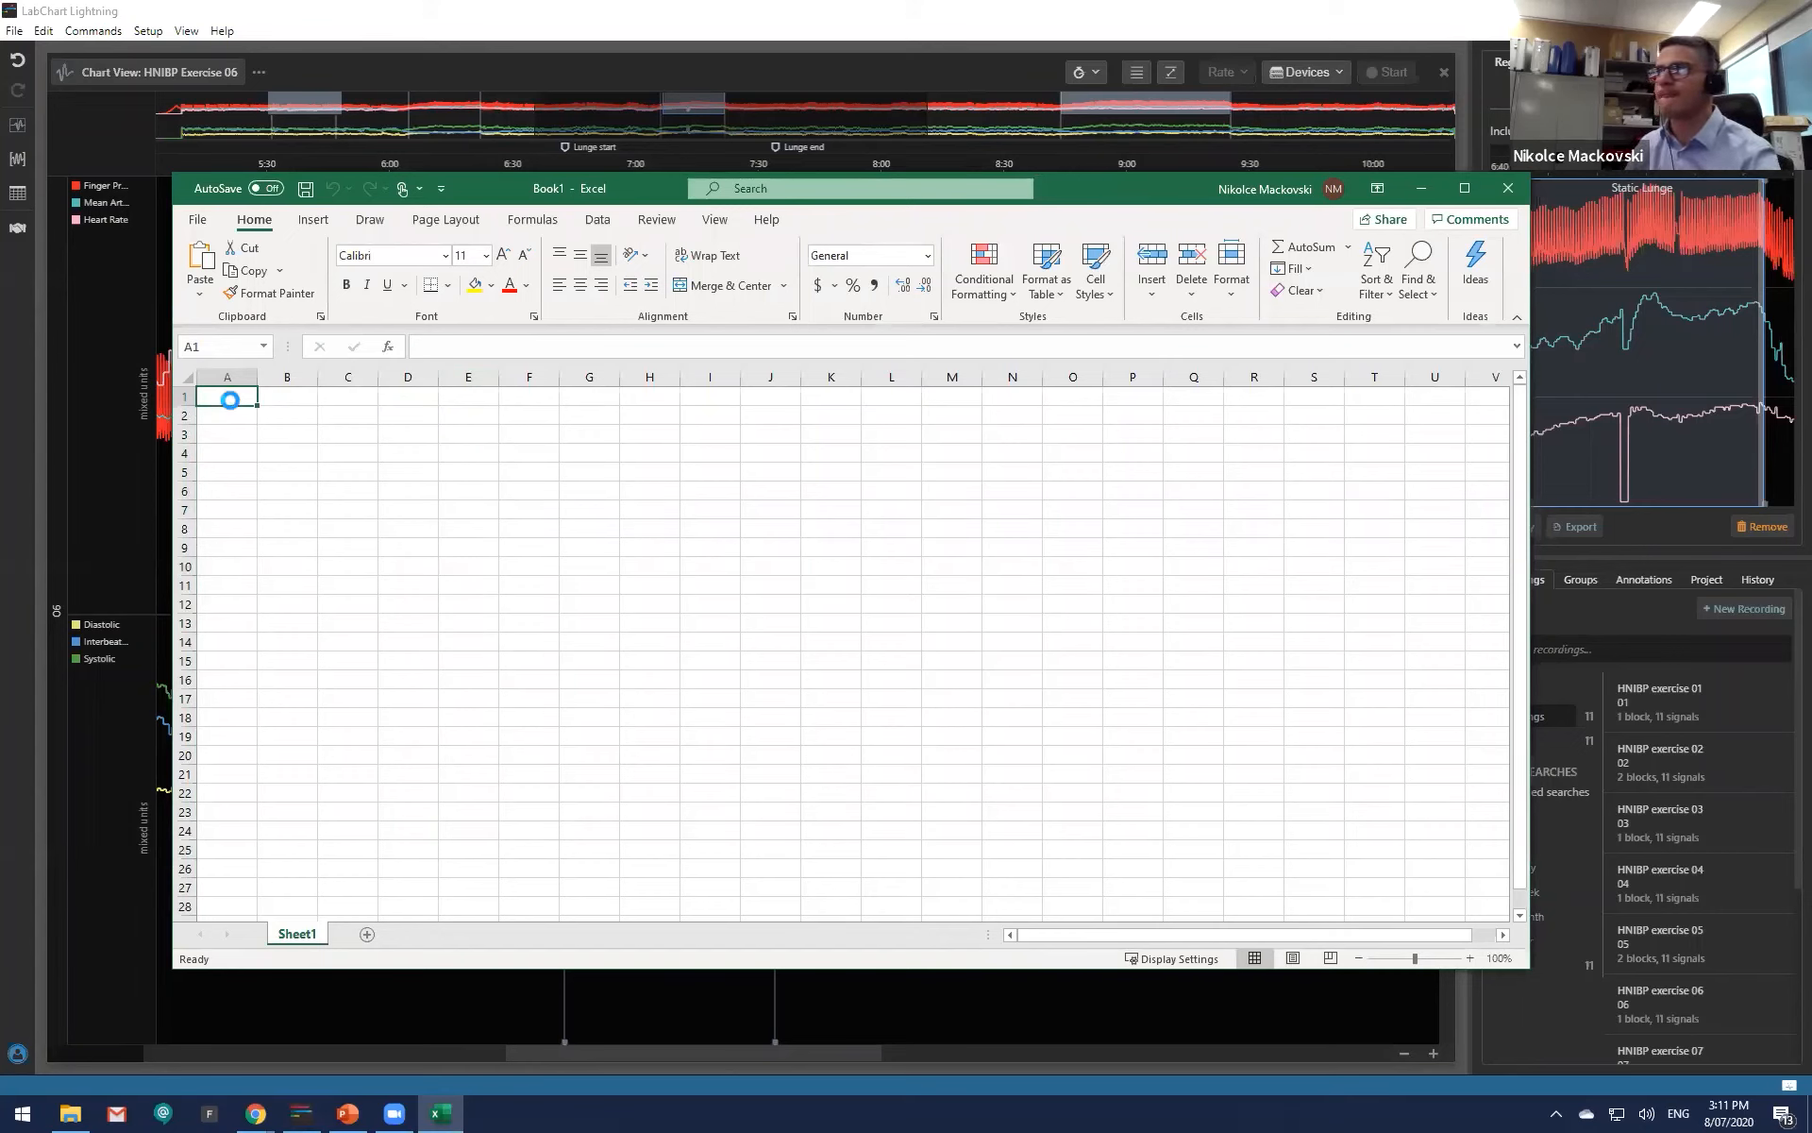
key(ctrl+v)
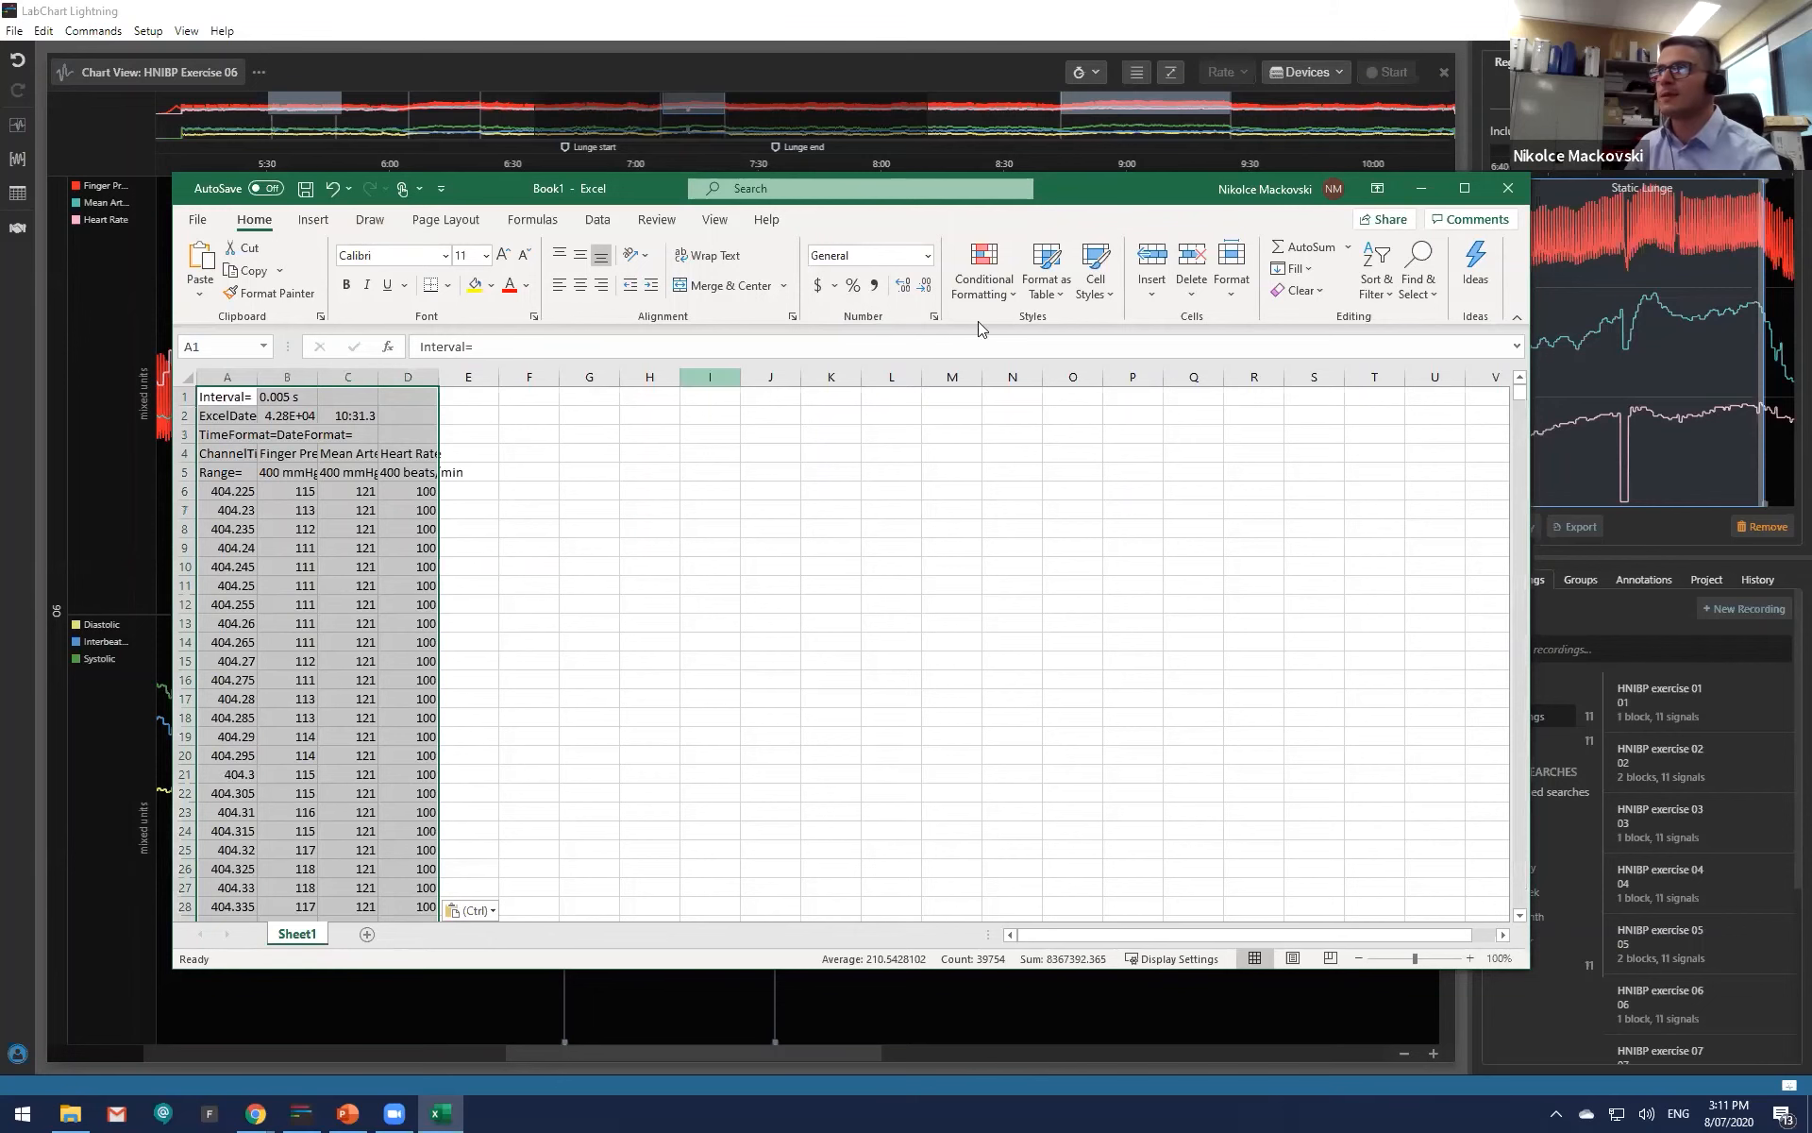
Step: Maximize the workbook window and widen columns B, C and D to fit the channel titles
drag(1173, 197, 1043, 2)
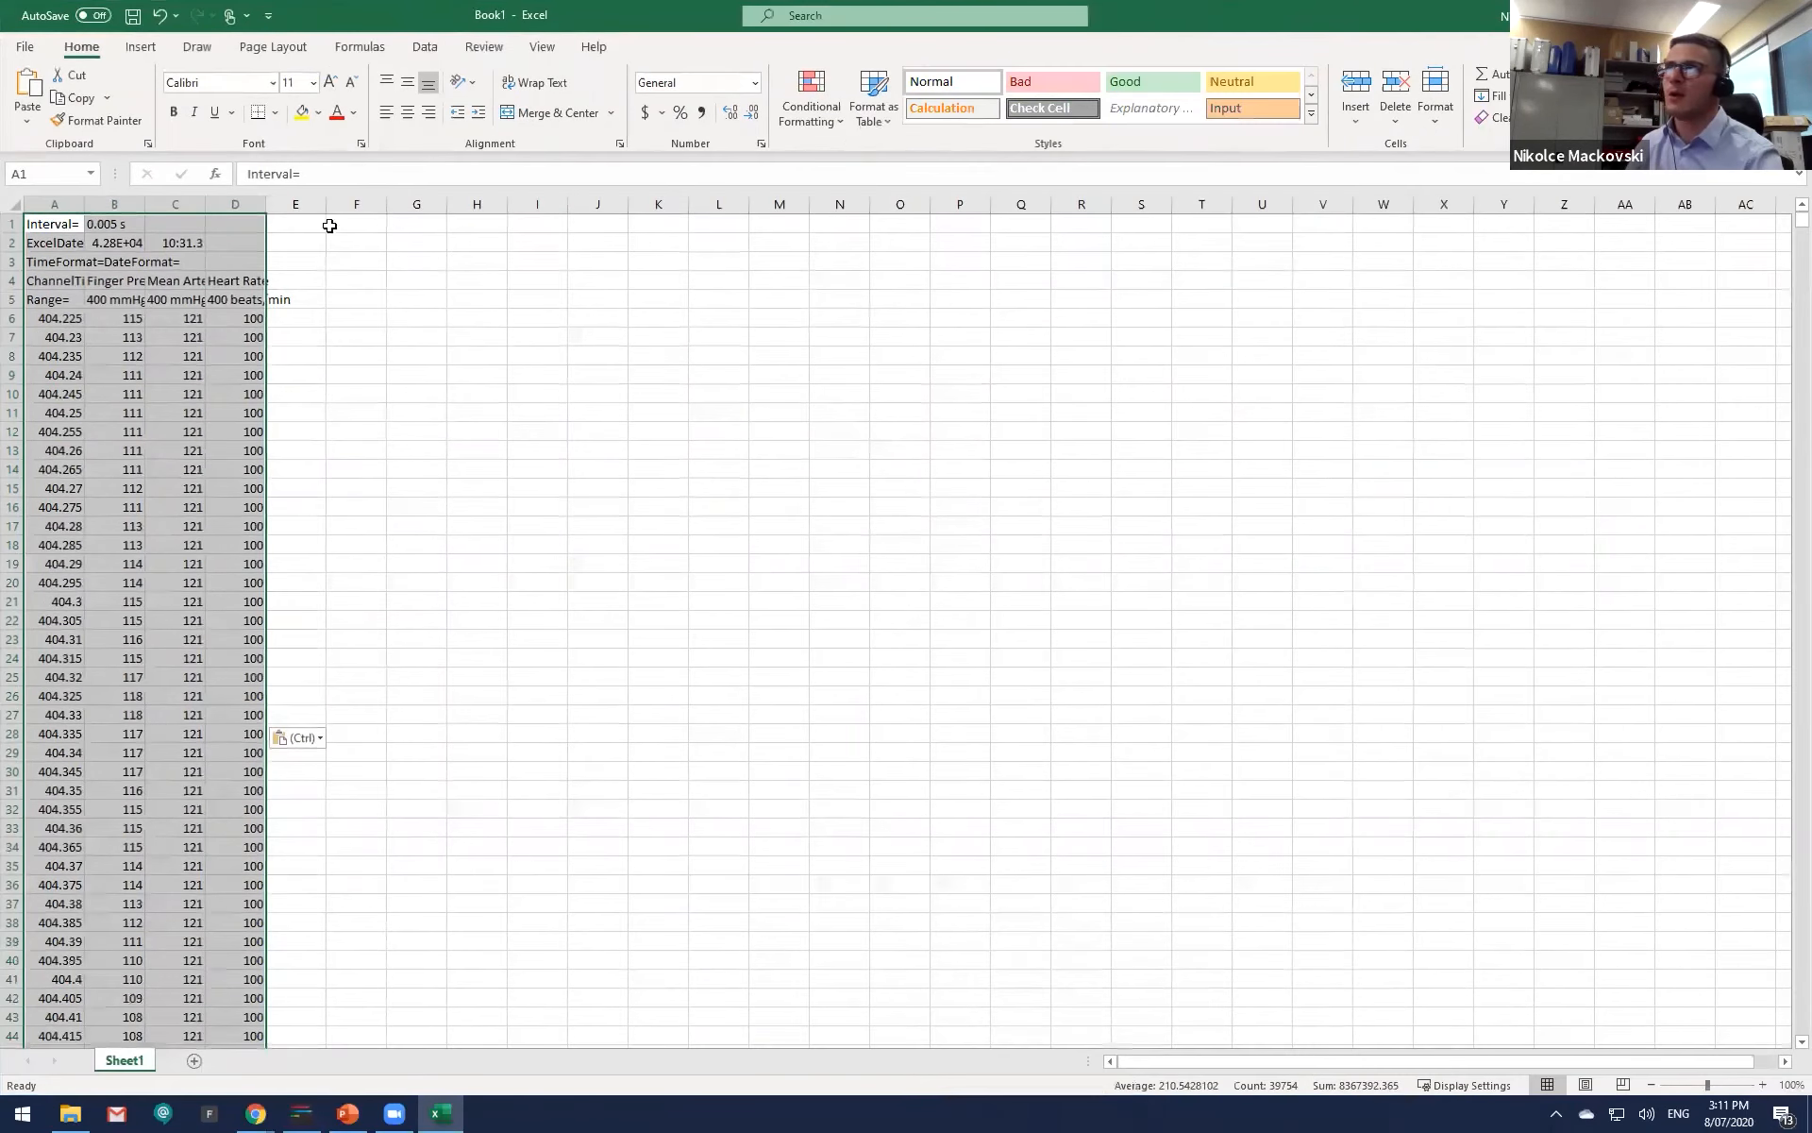
drag(265, 204, 388, 204)
drag(204, 204, 269, 204)
drag(145, 204, 199, 203)
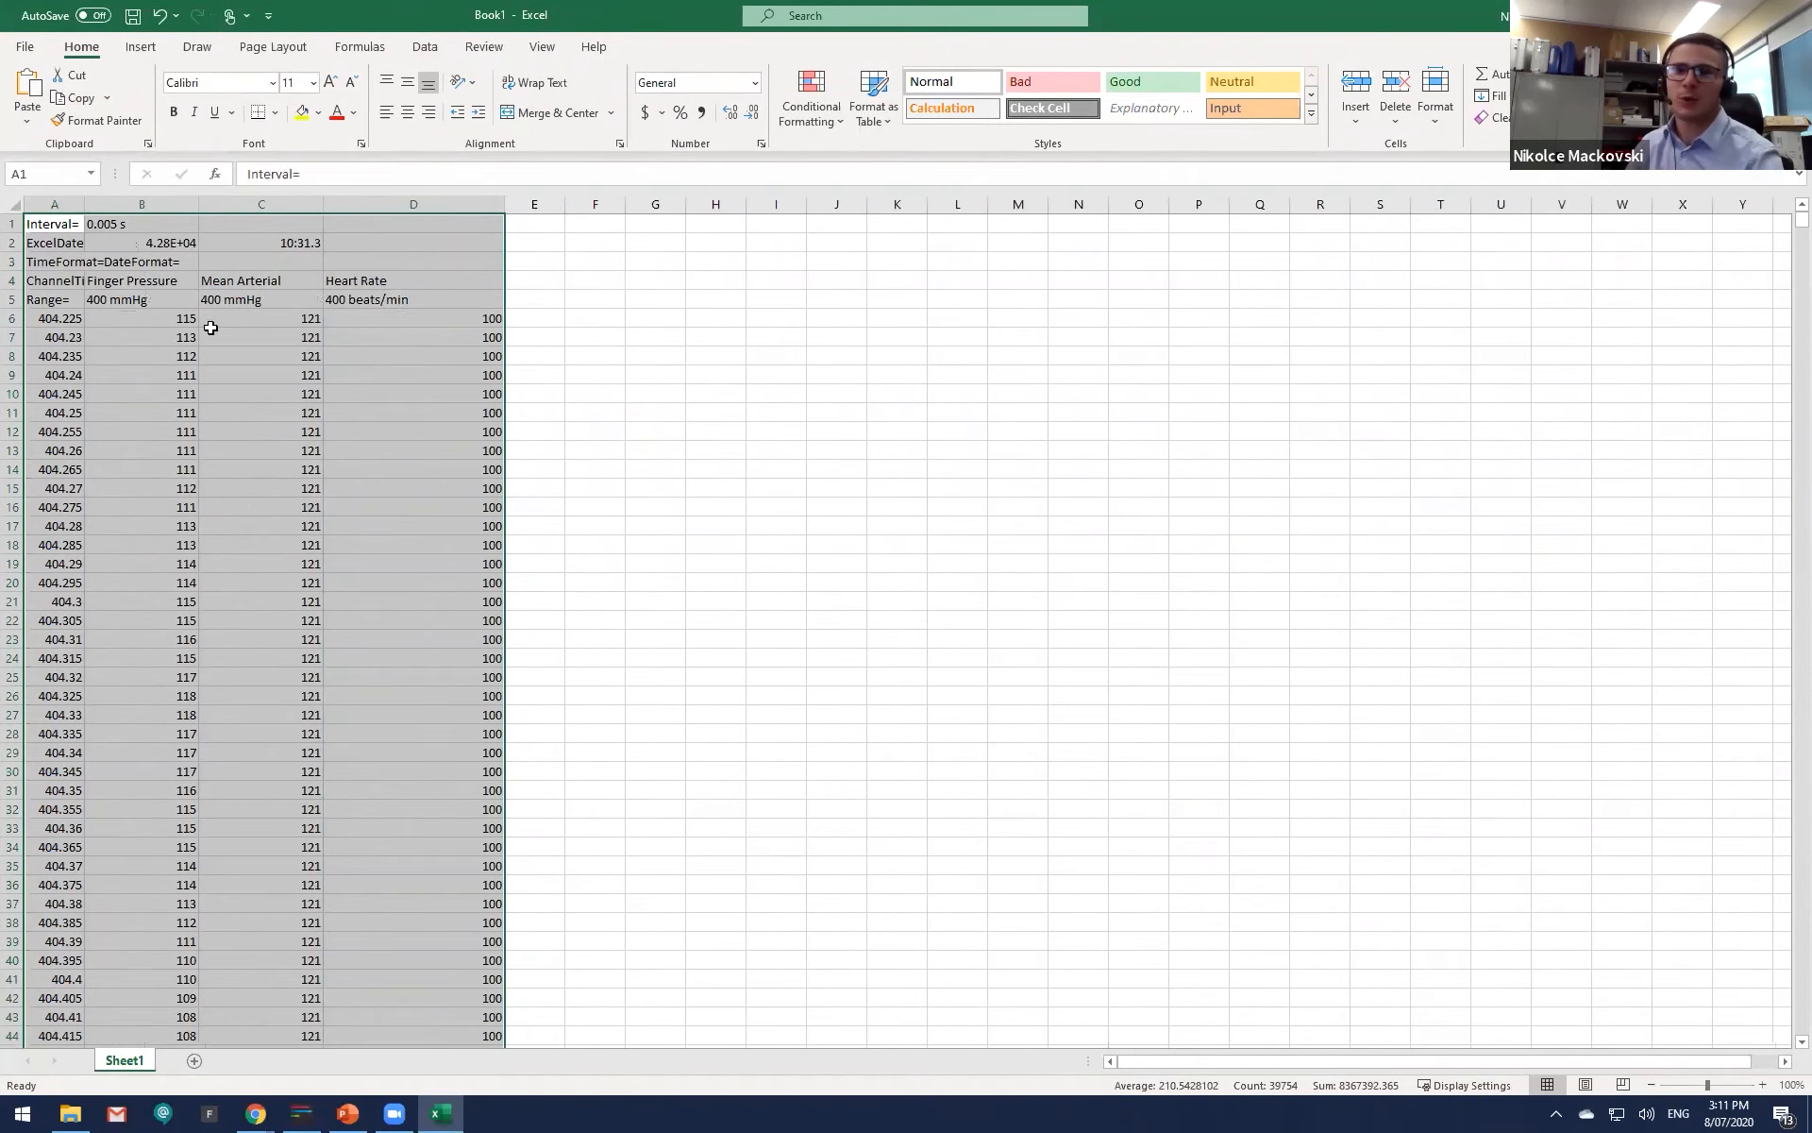
Step: Select all pasted channel values in columns B to D, from cell B6 down to row 9940
click(159, 324)
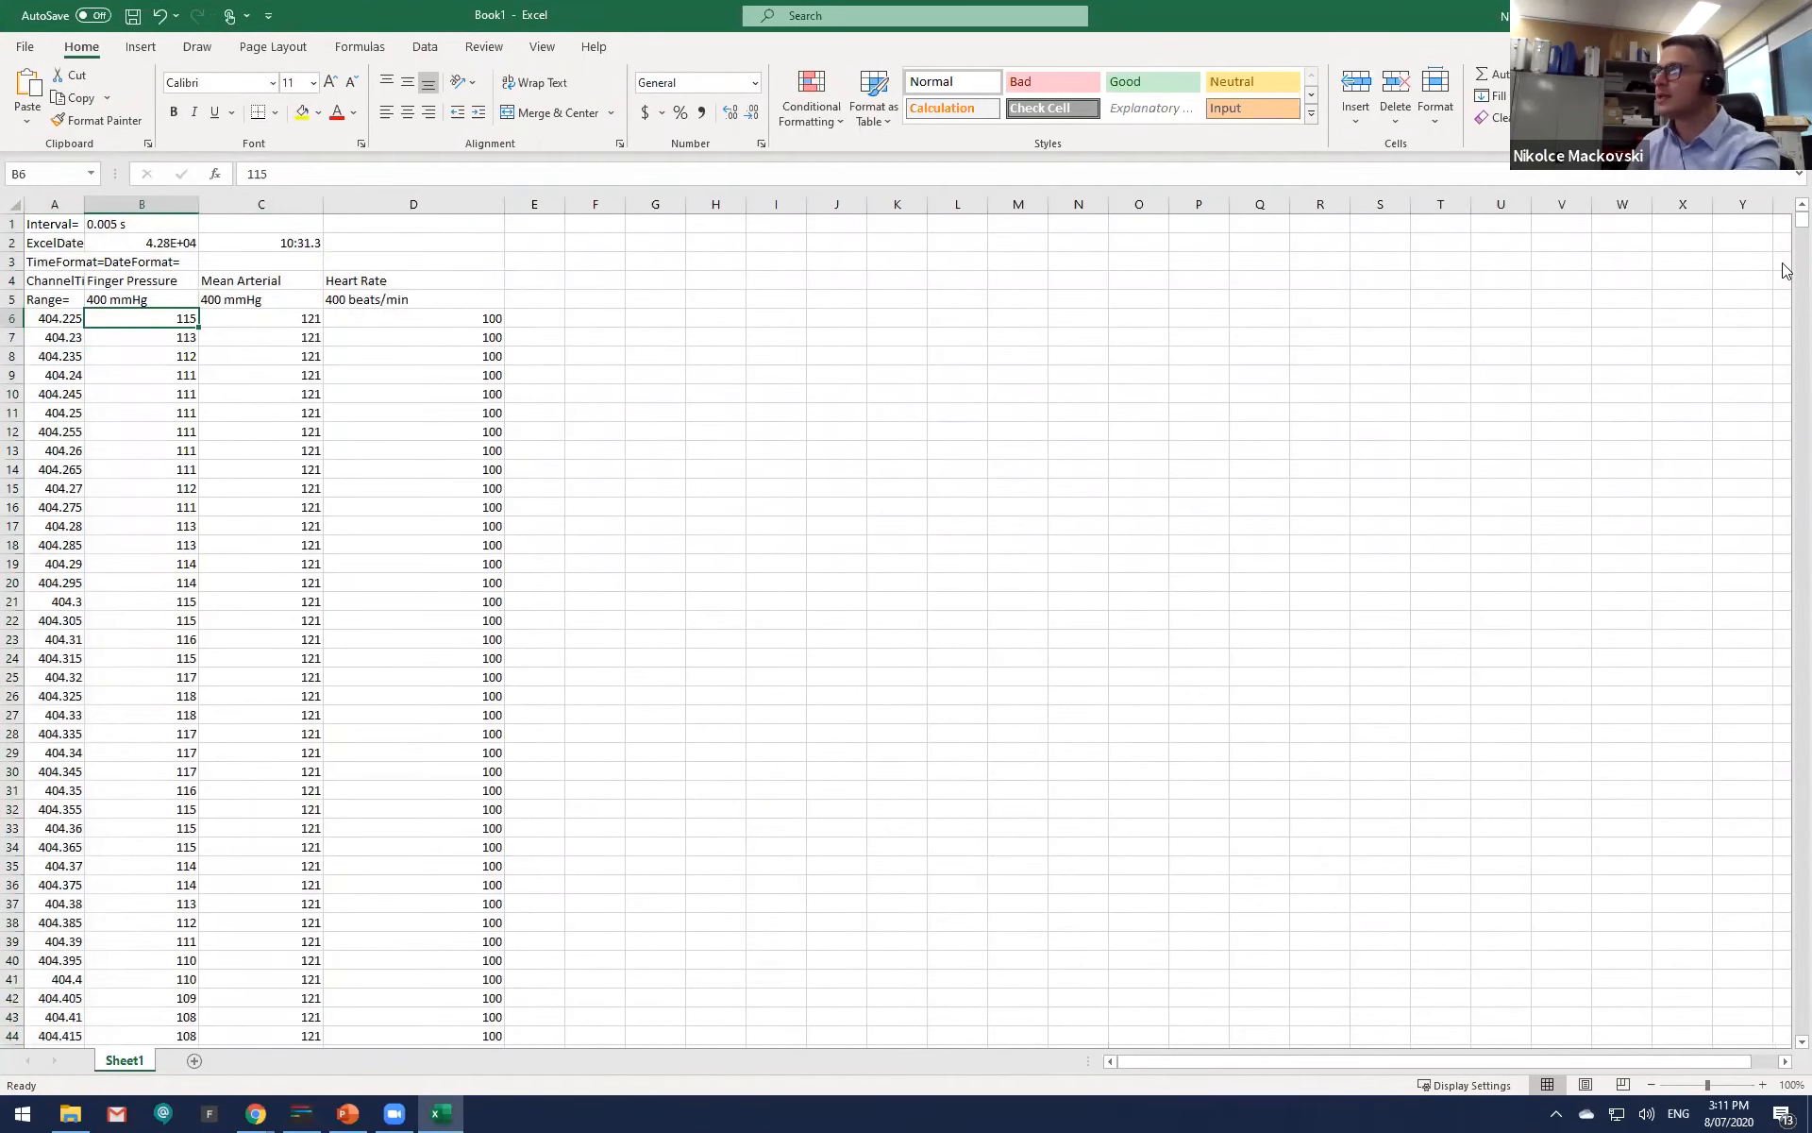
drag(1800, 227, 538, 1015)
shift+click(485, 1027)
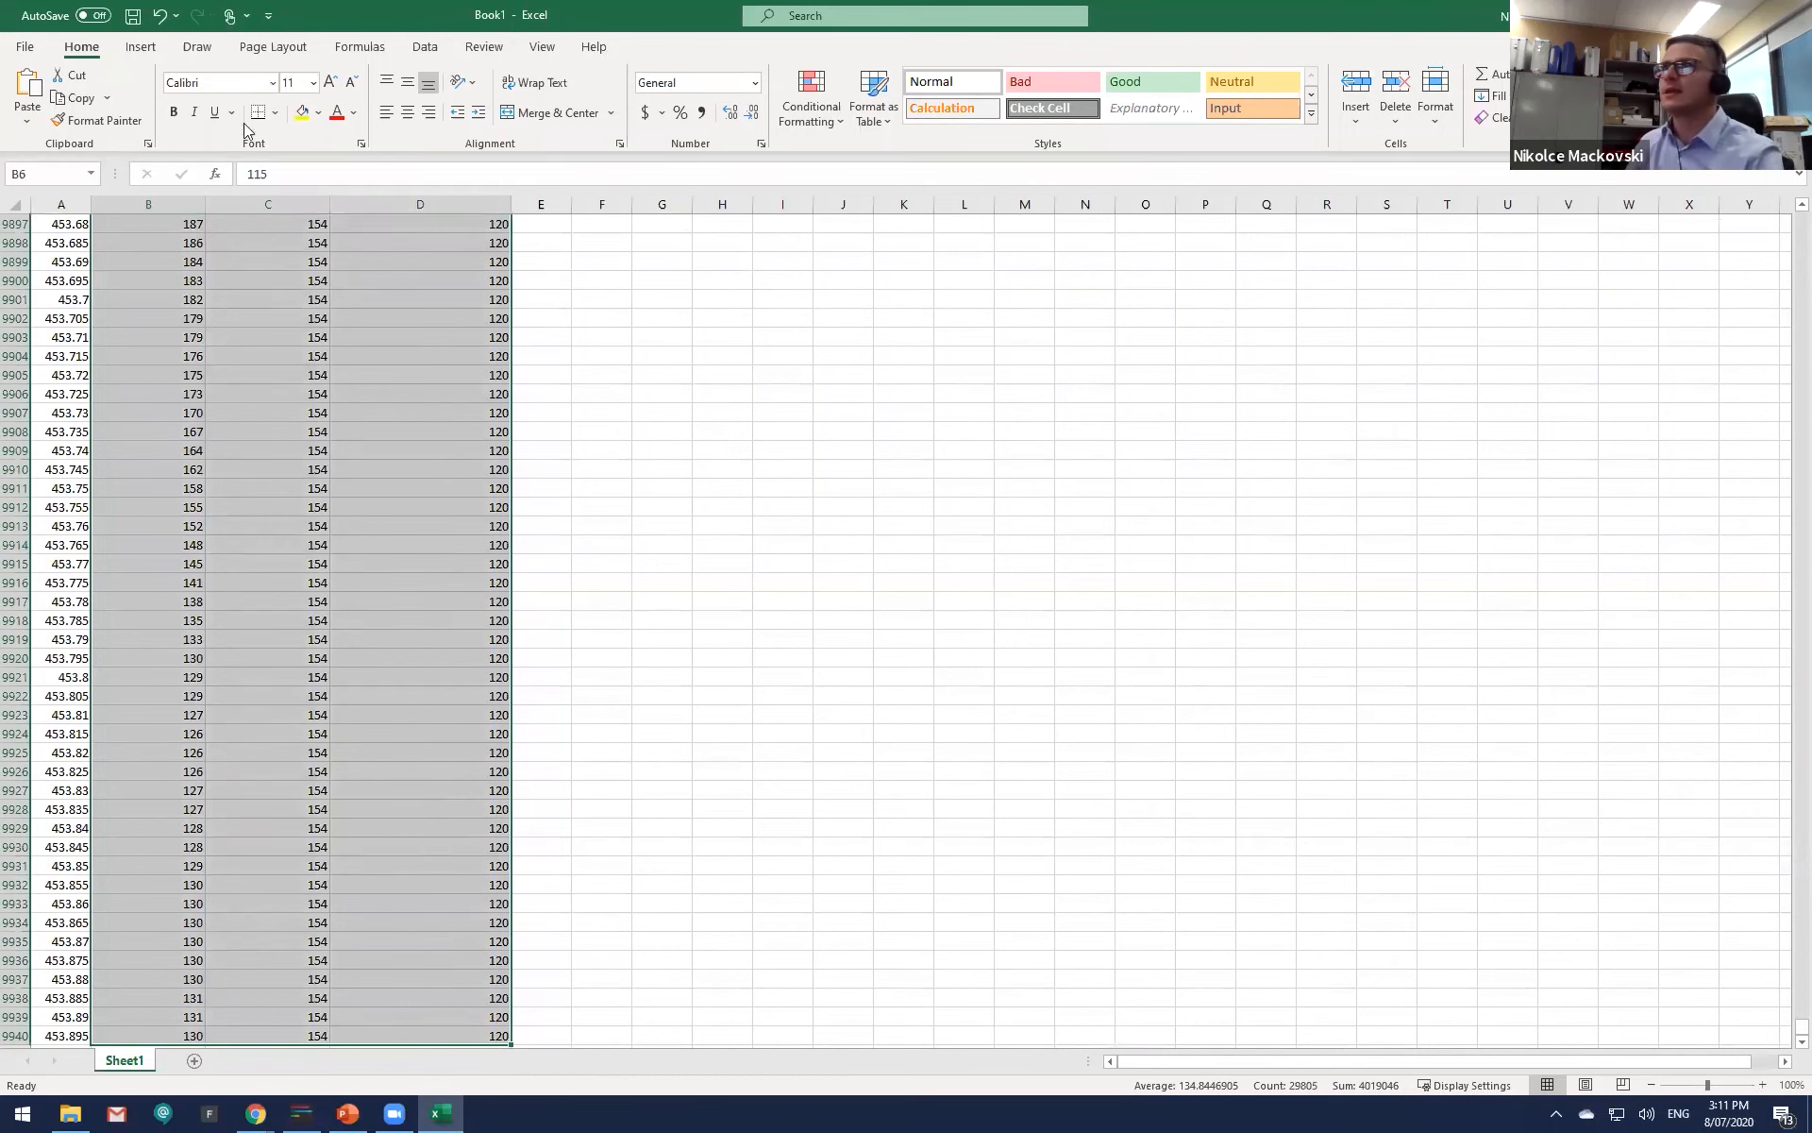
Step: Insert a custom combination chart with Series1, Series2 and Series3 as lines, plotting Series3 on the secondary axis
click(139, 46)
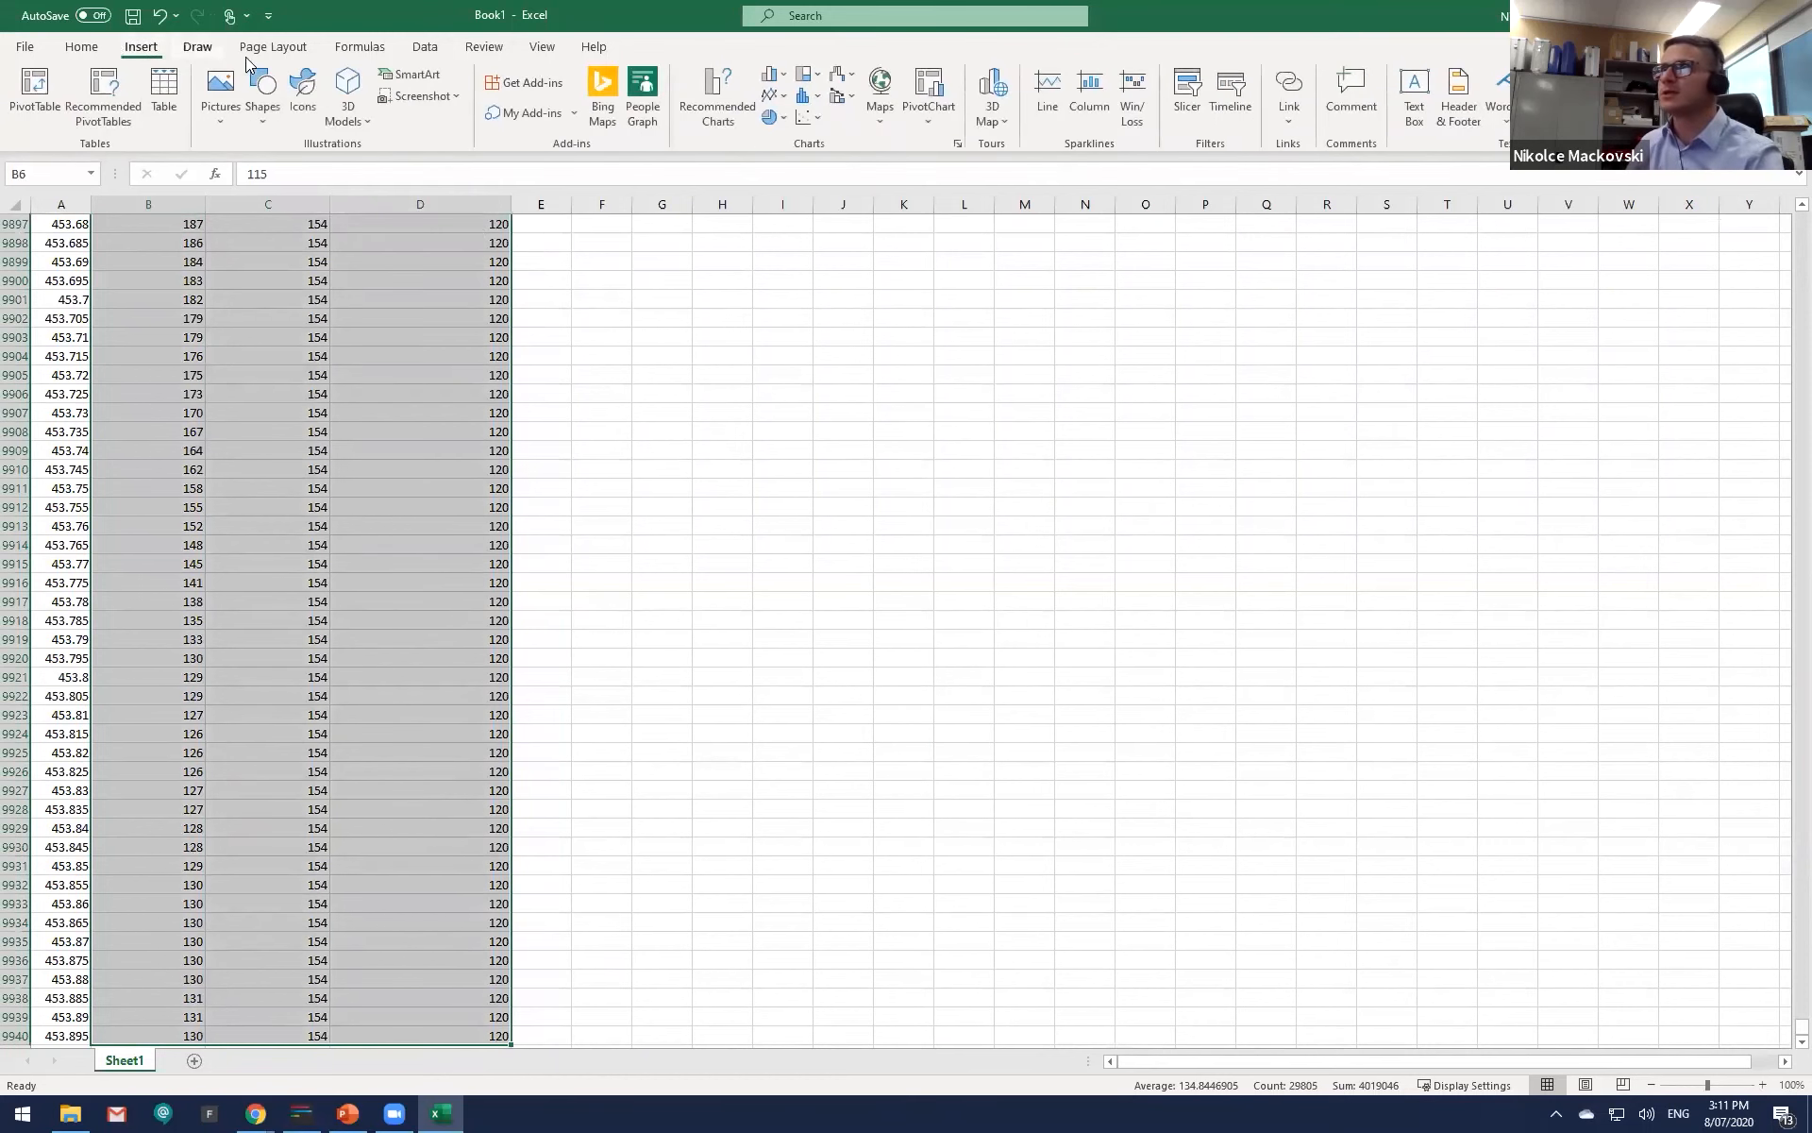
click(783, 99)
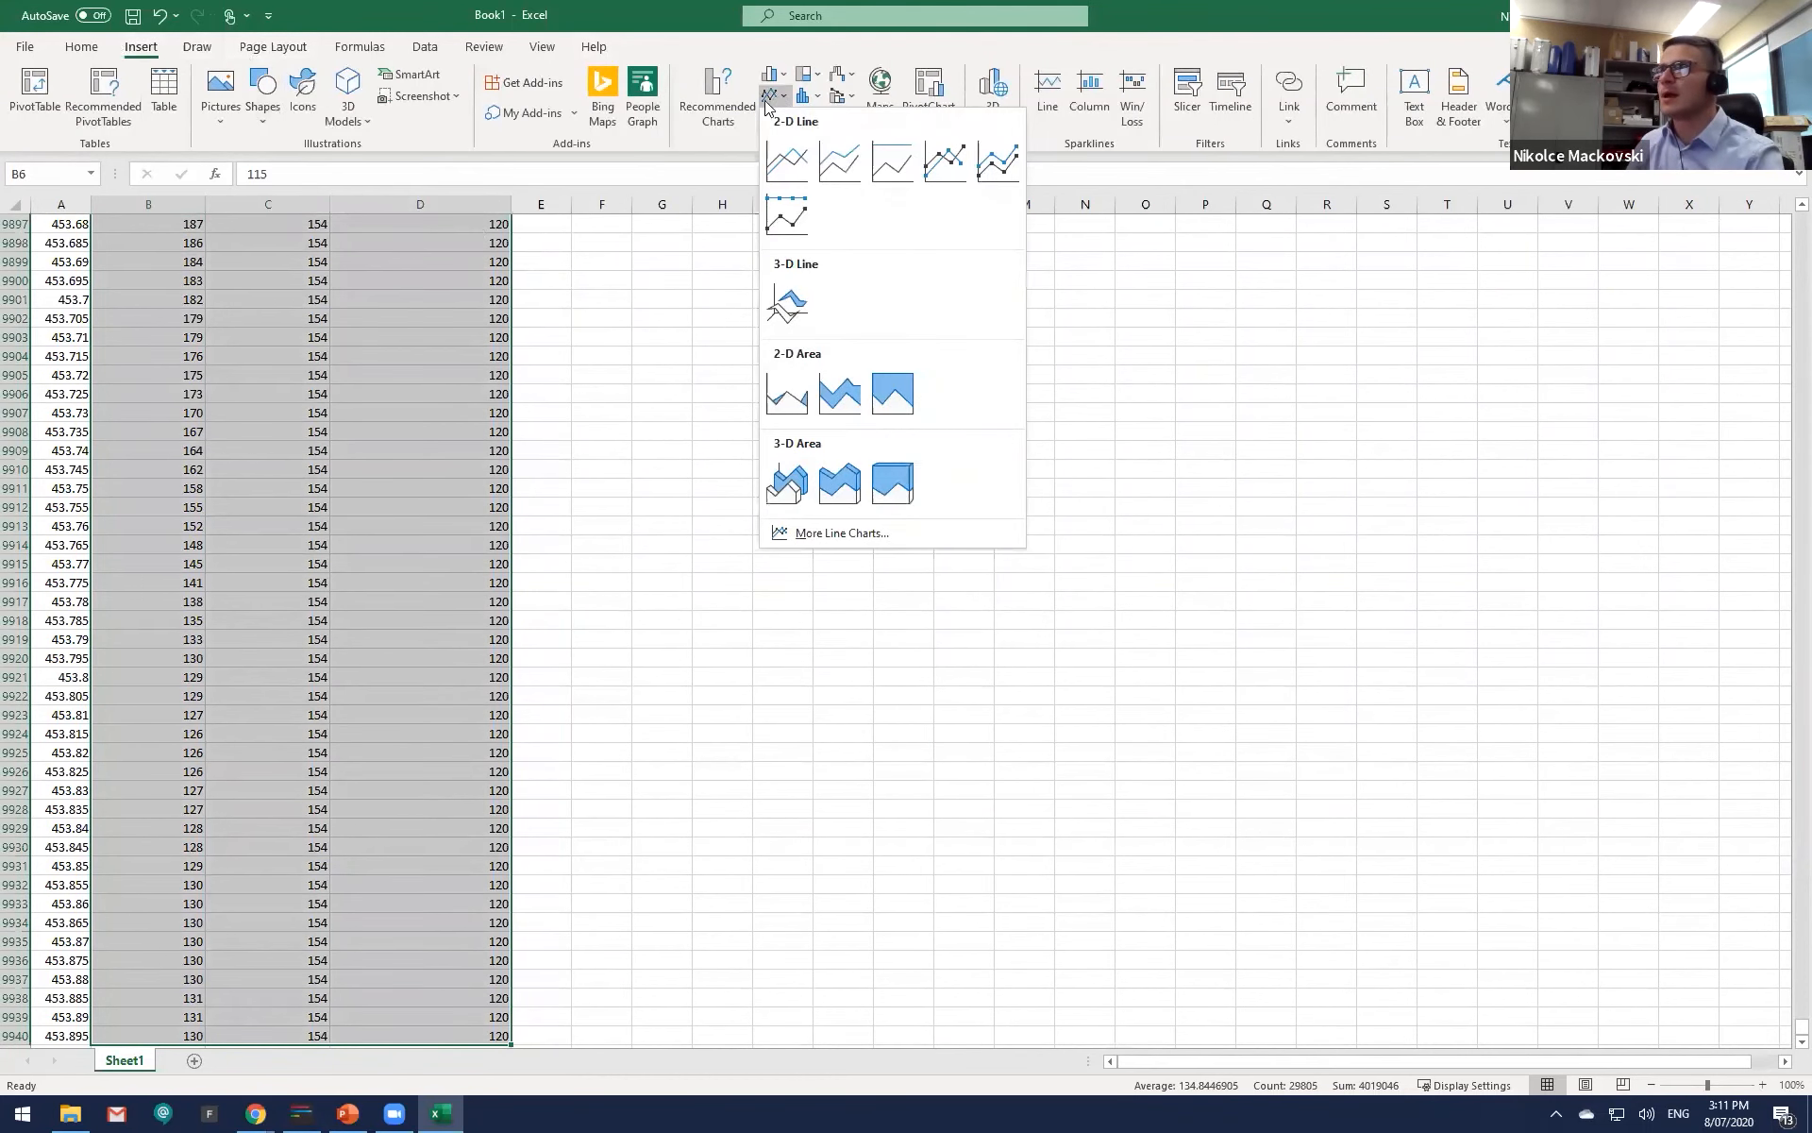
click(833, 534)
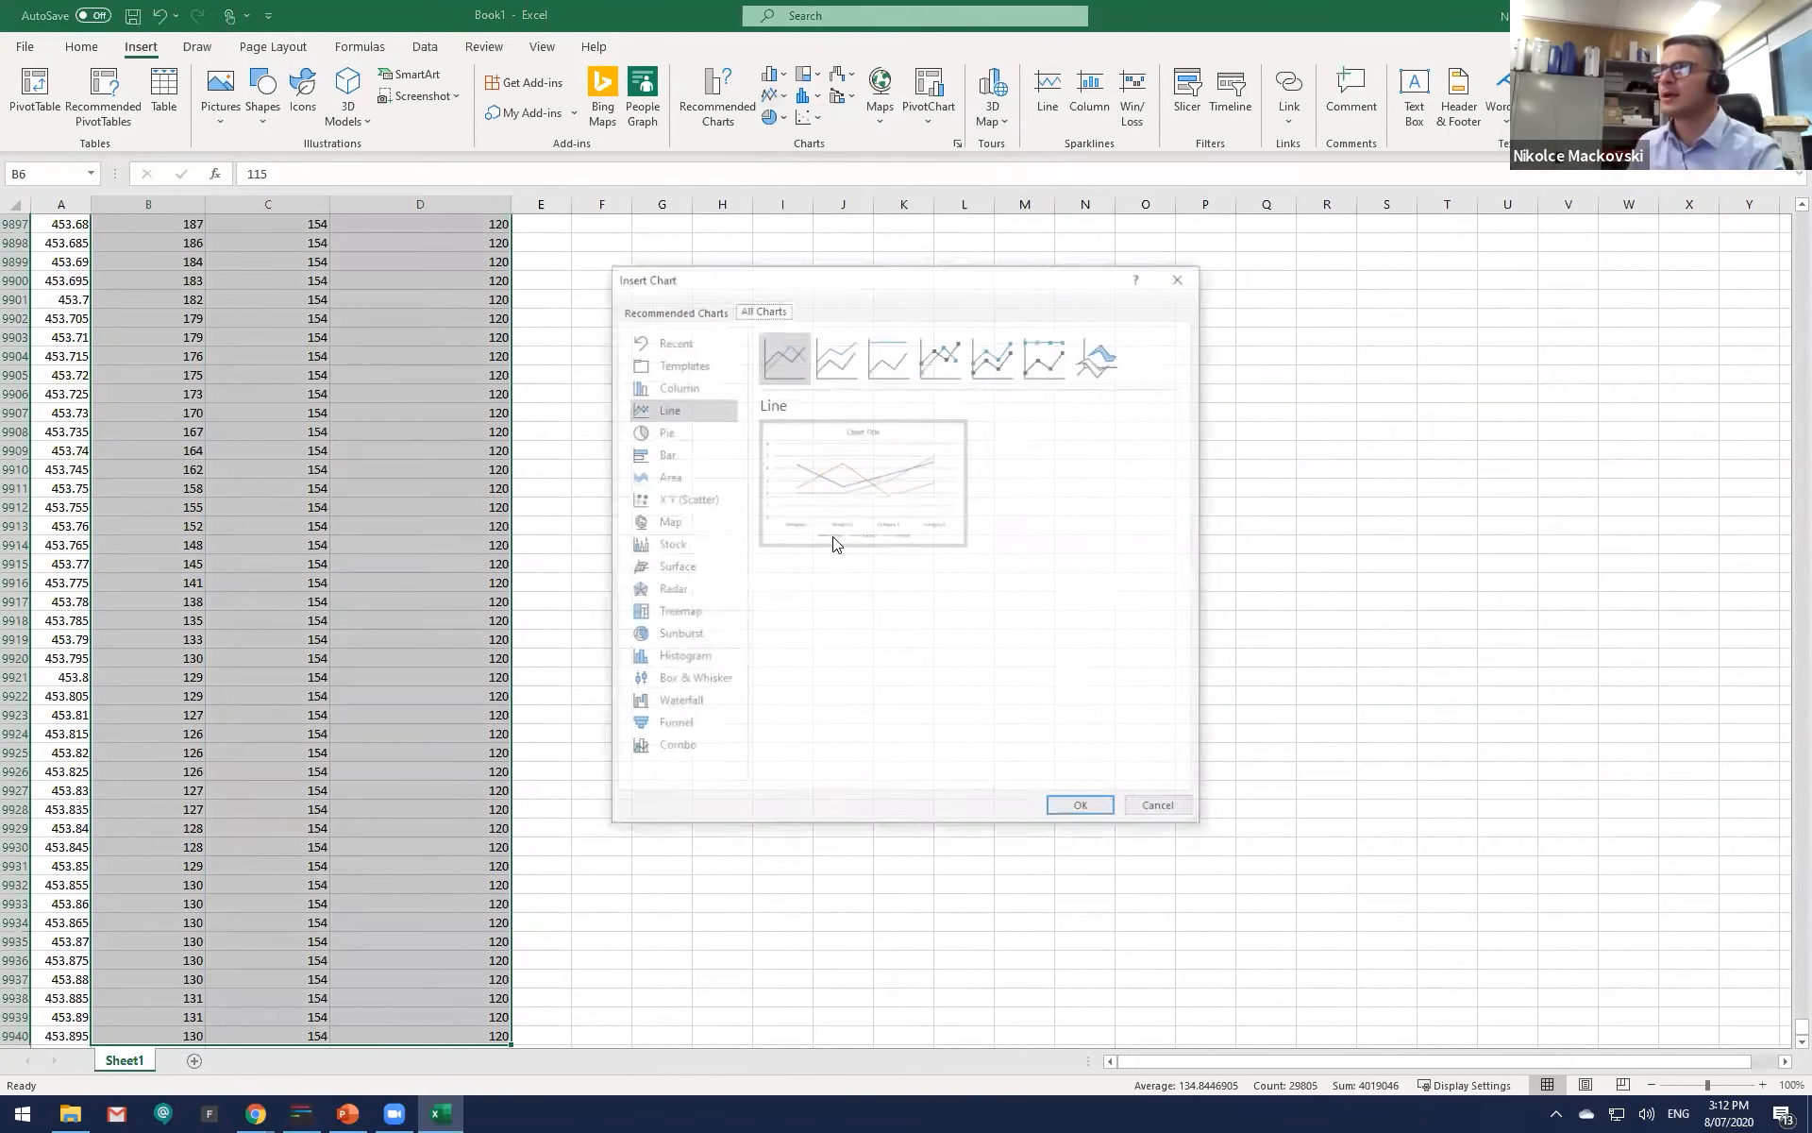
click(690, 756)
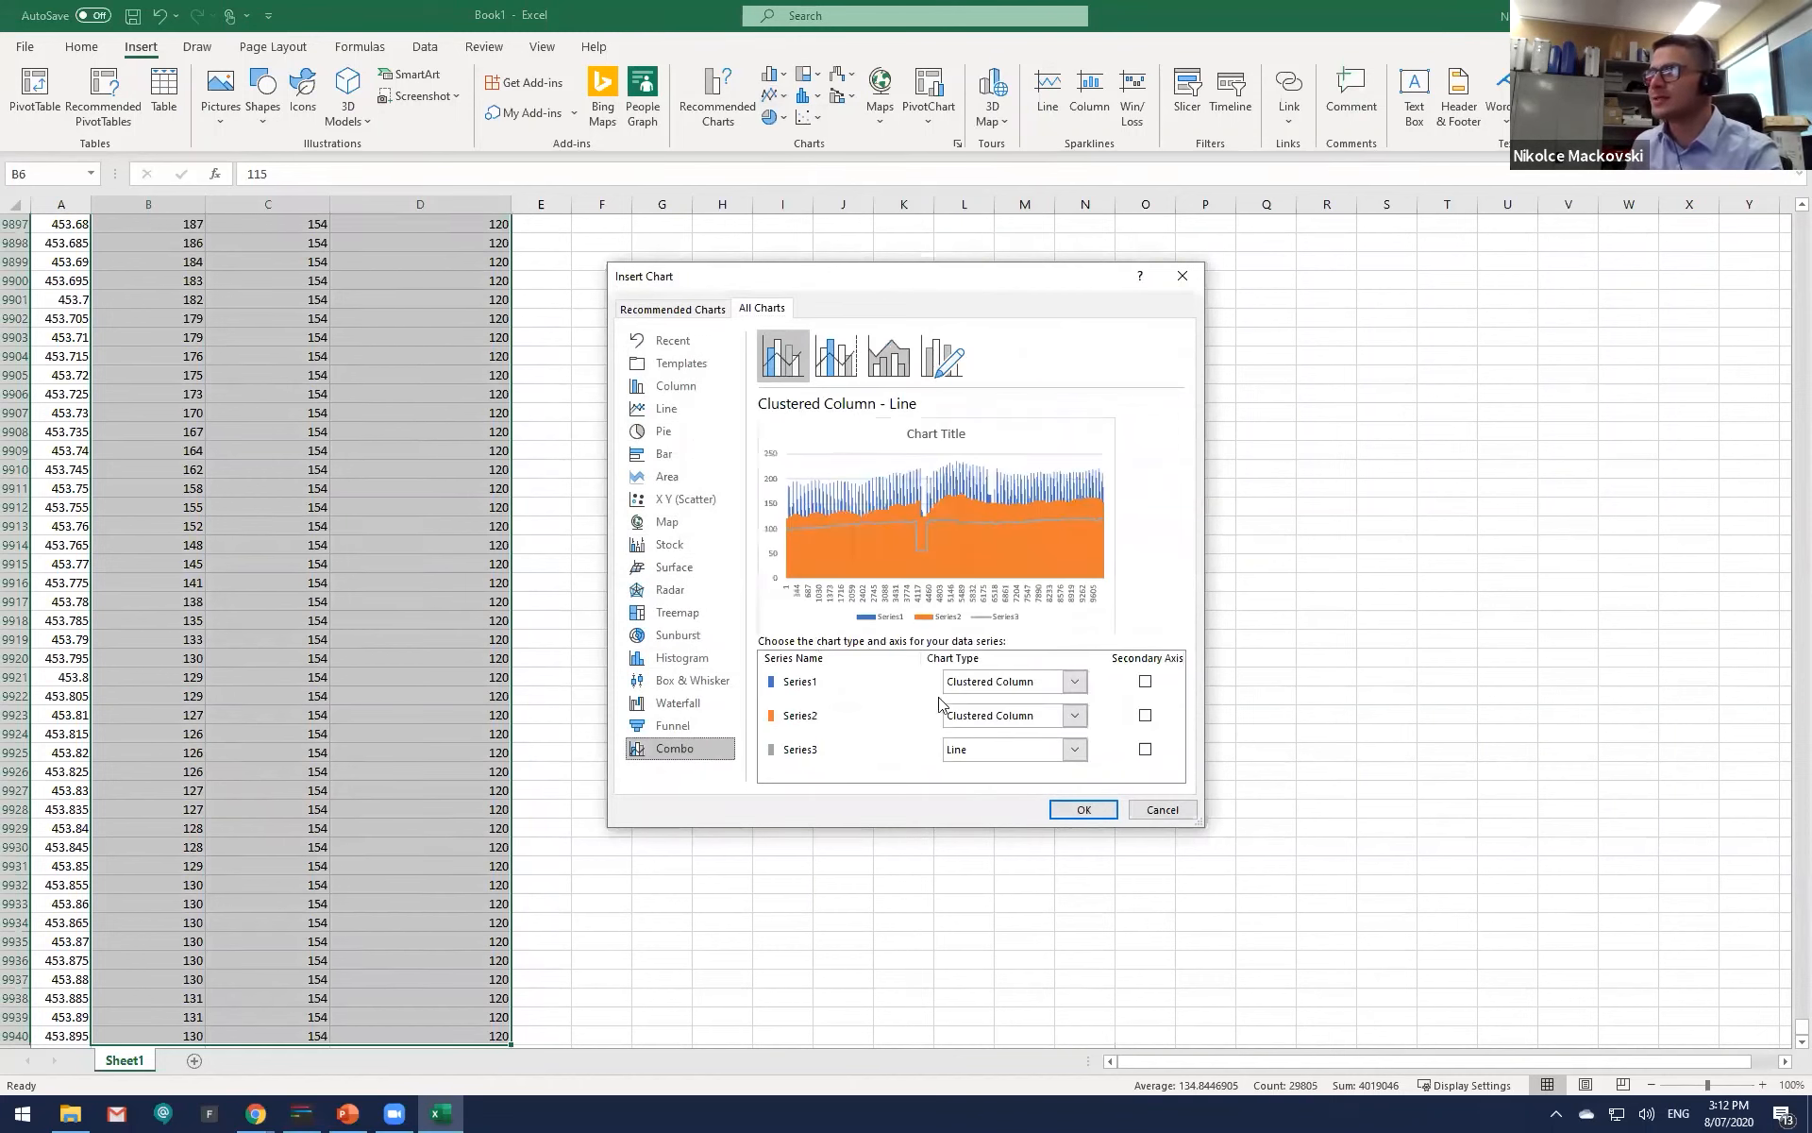
click(1074, 681)
click(982, 534)
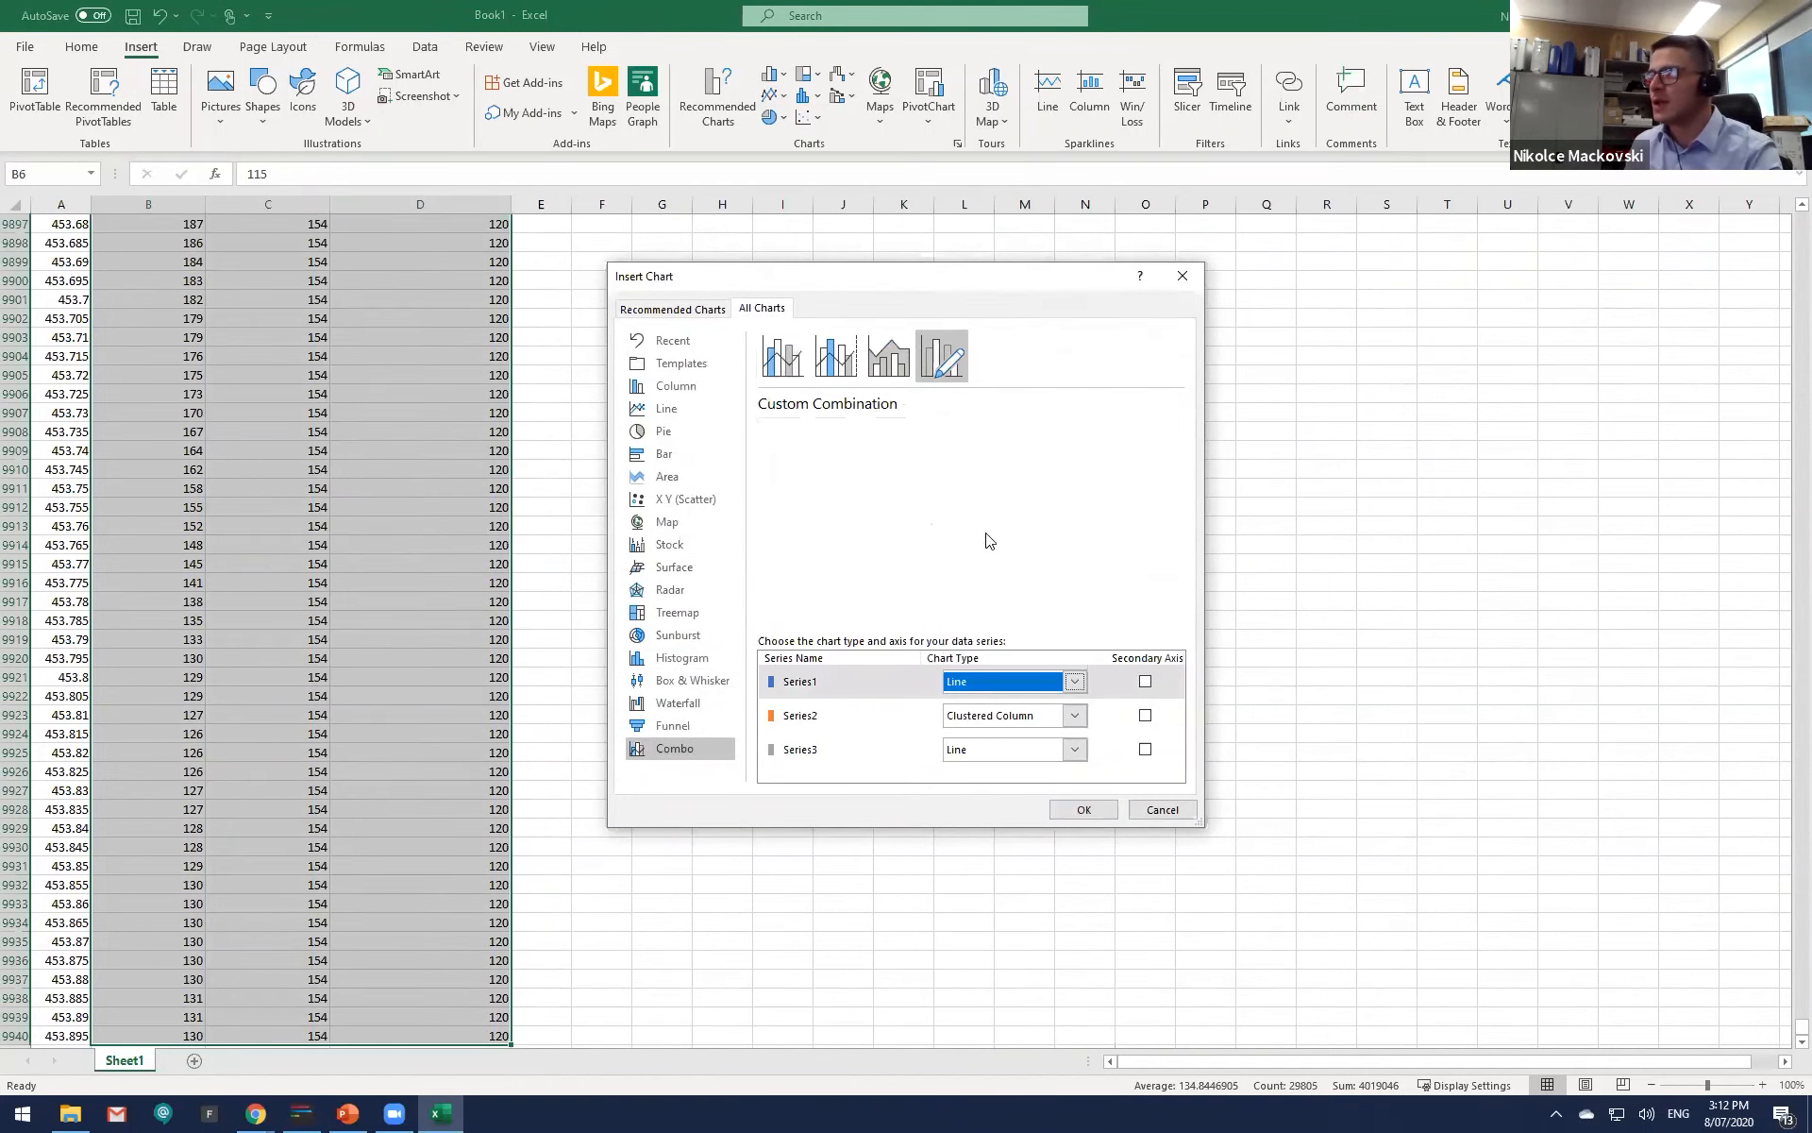
click(1074, 714)
click(970, 526)
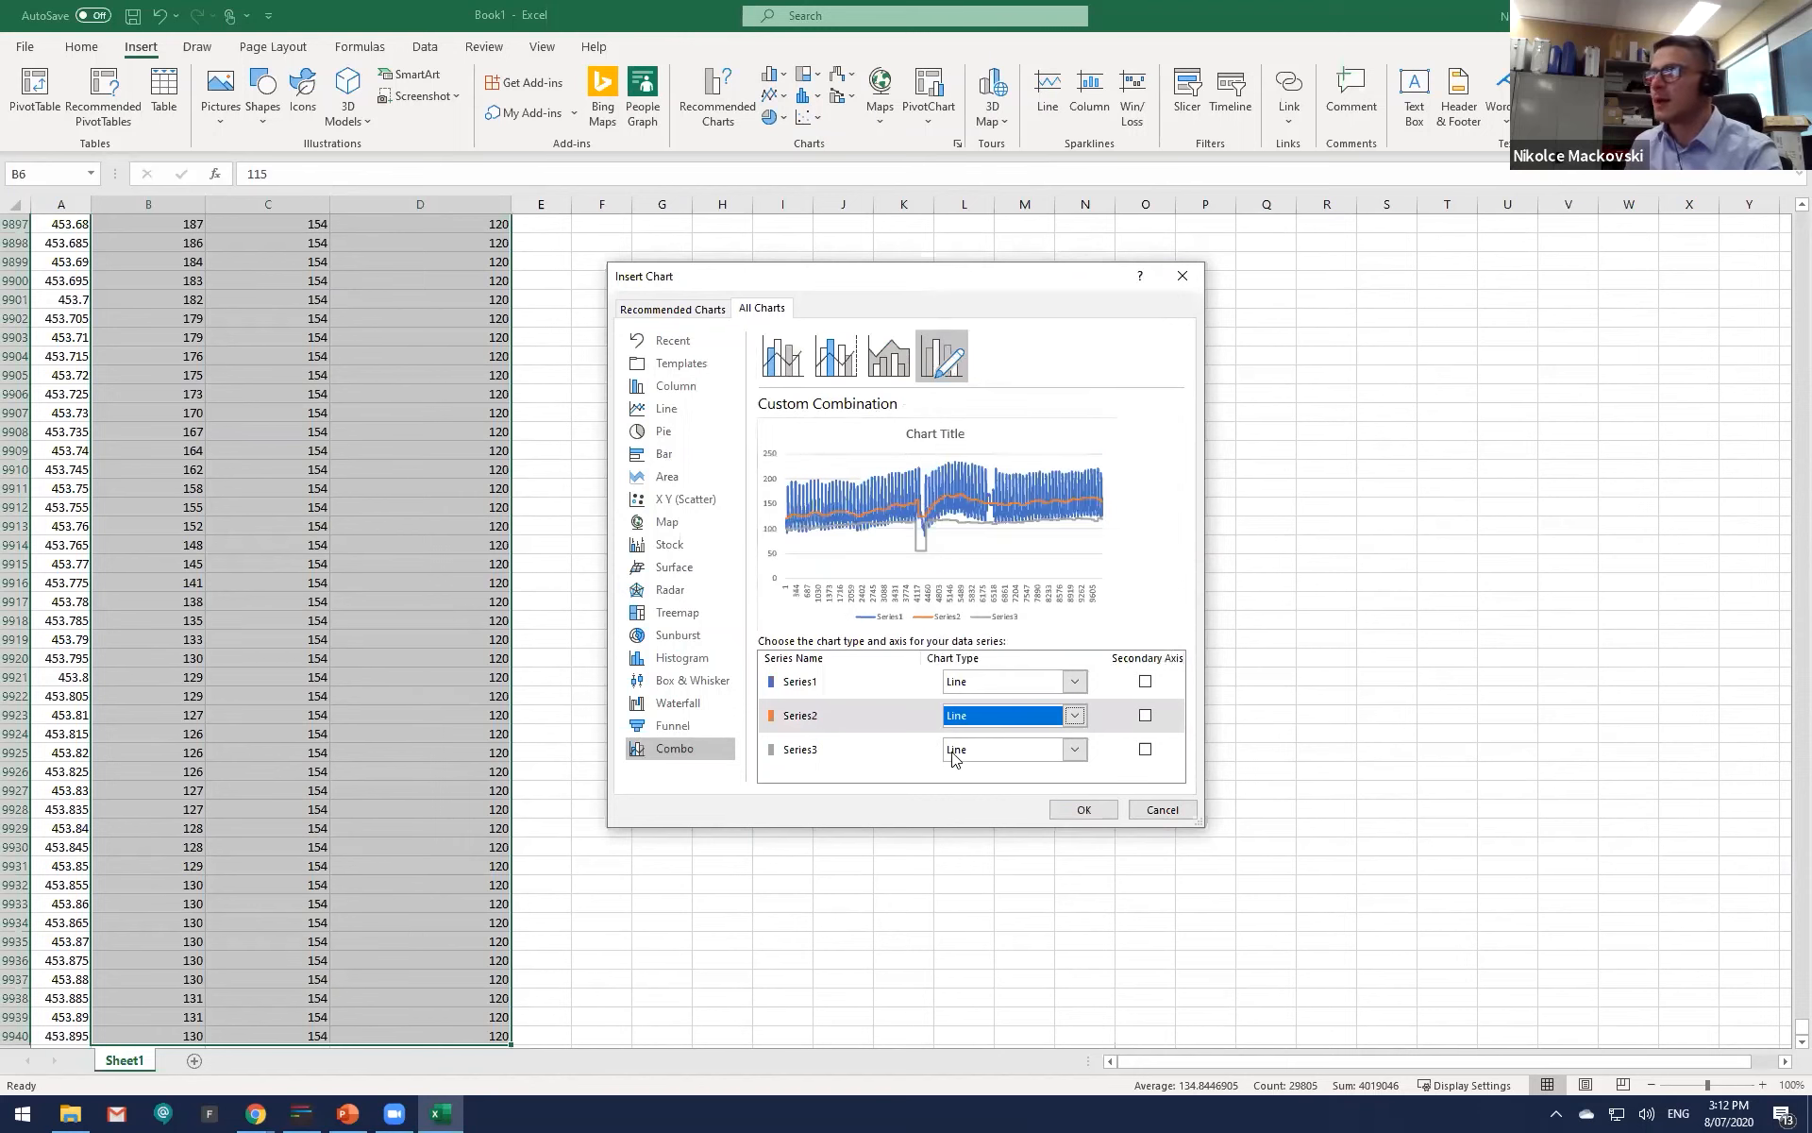
click(1144, 749)
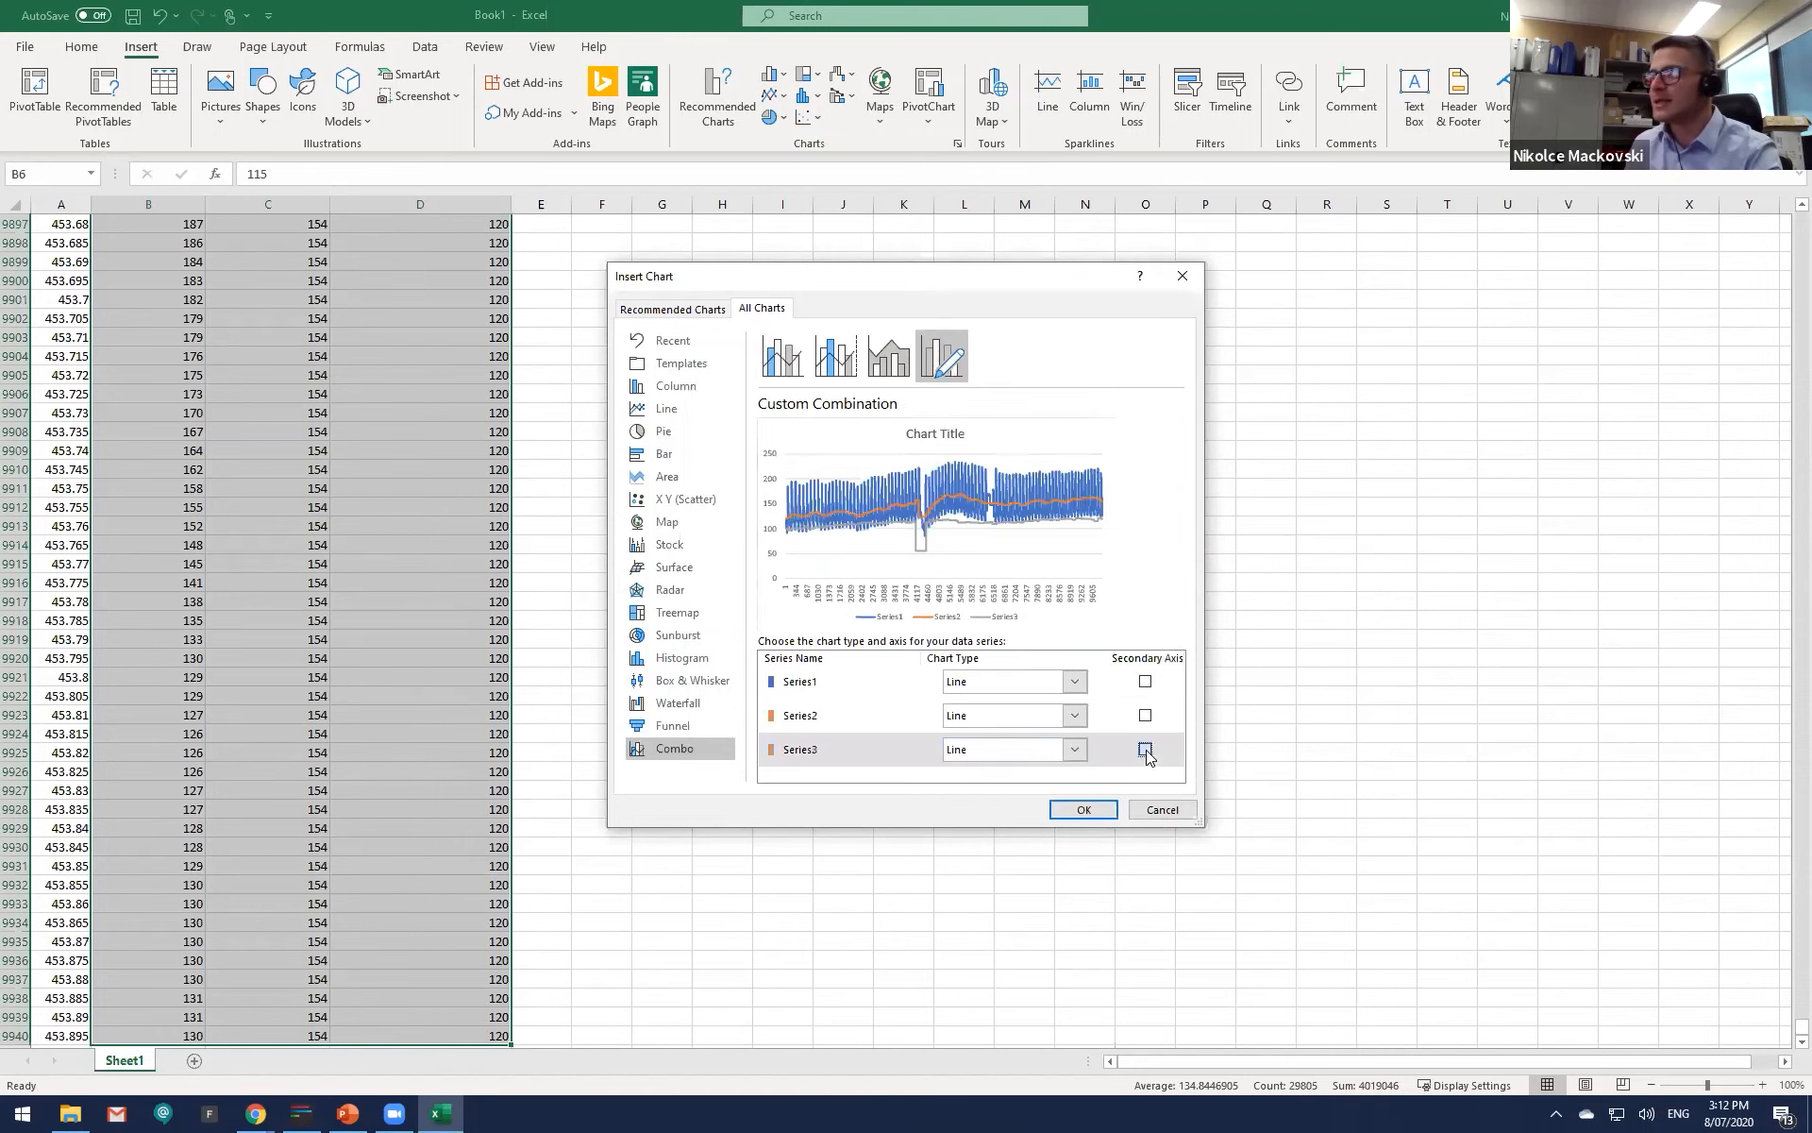
click(1076, 811)
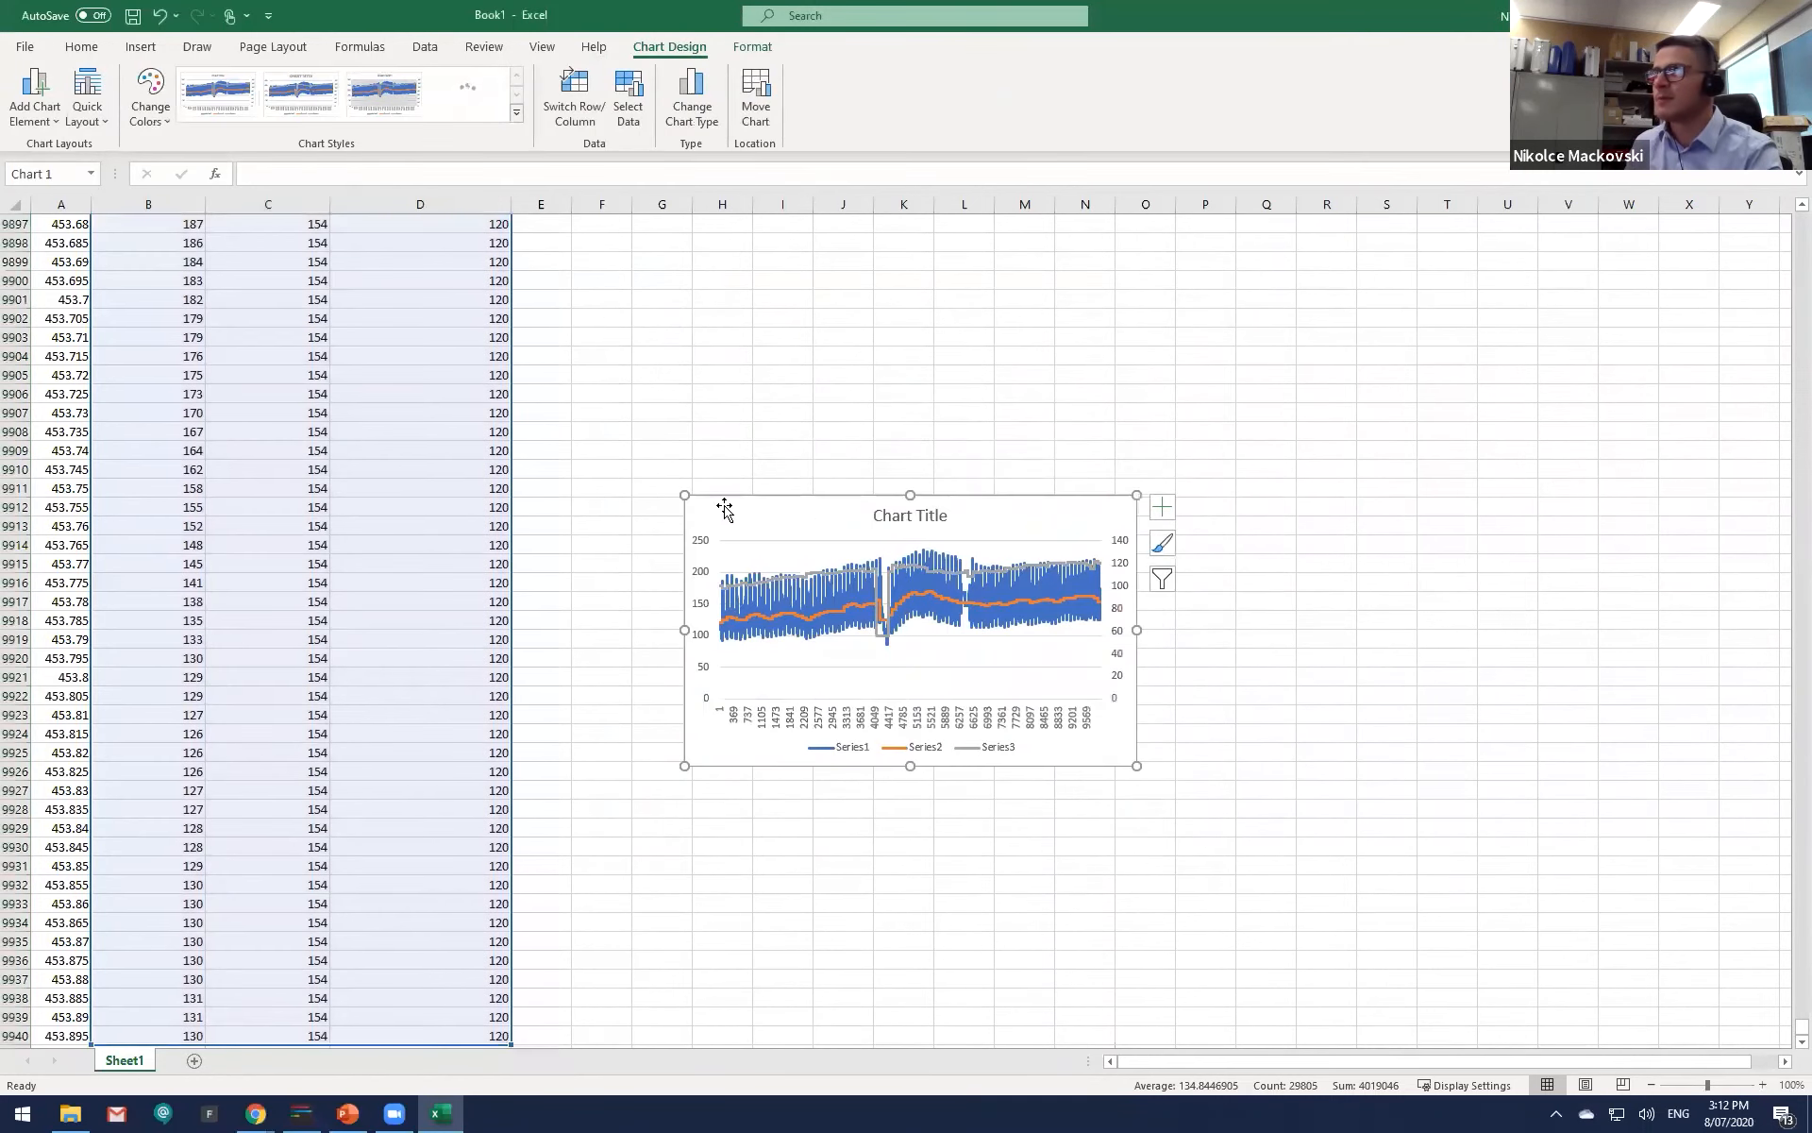
Step: Enlarge the chart and position the restored workbook window over LabChart Lightning to compare it with the Static Lunge region
drag(684, 495, 376, 297)
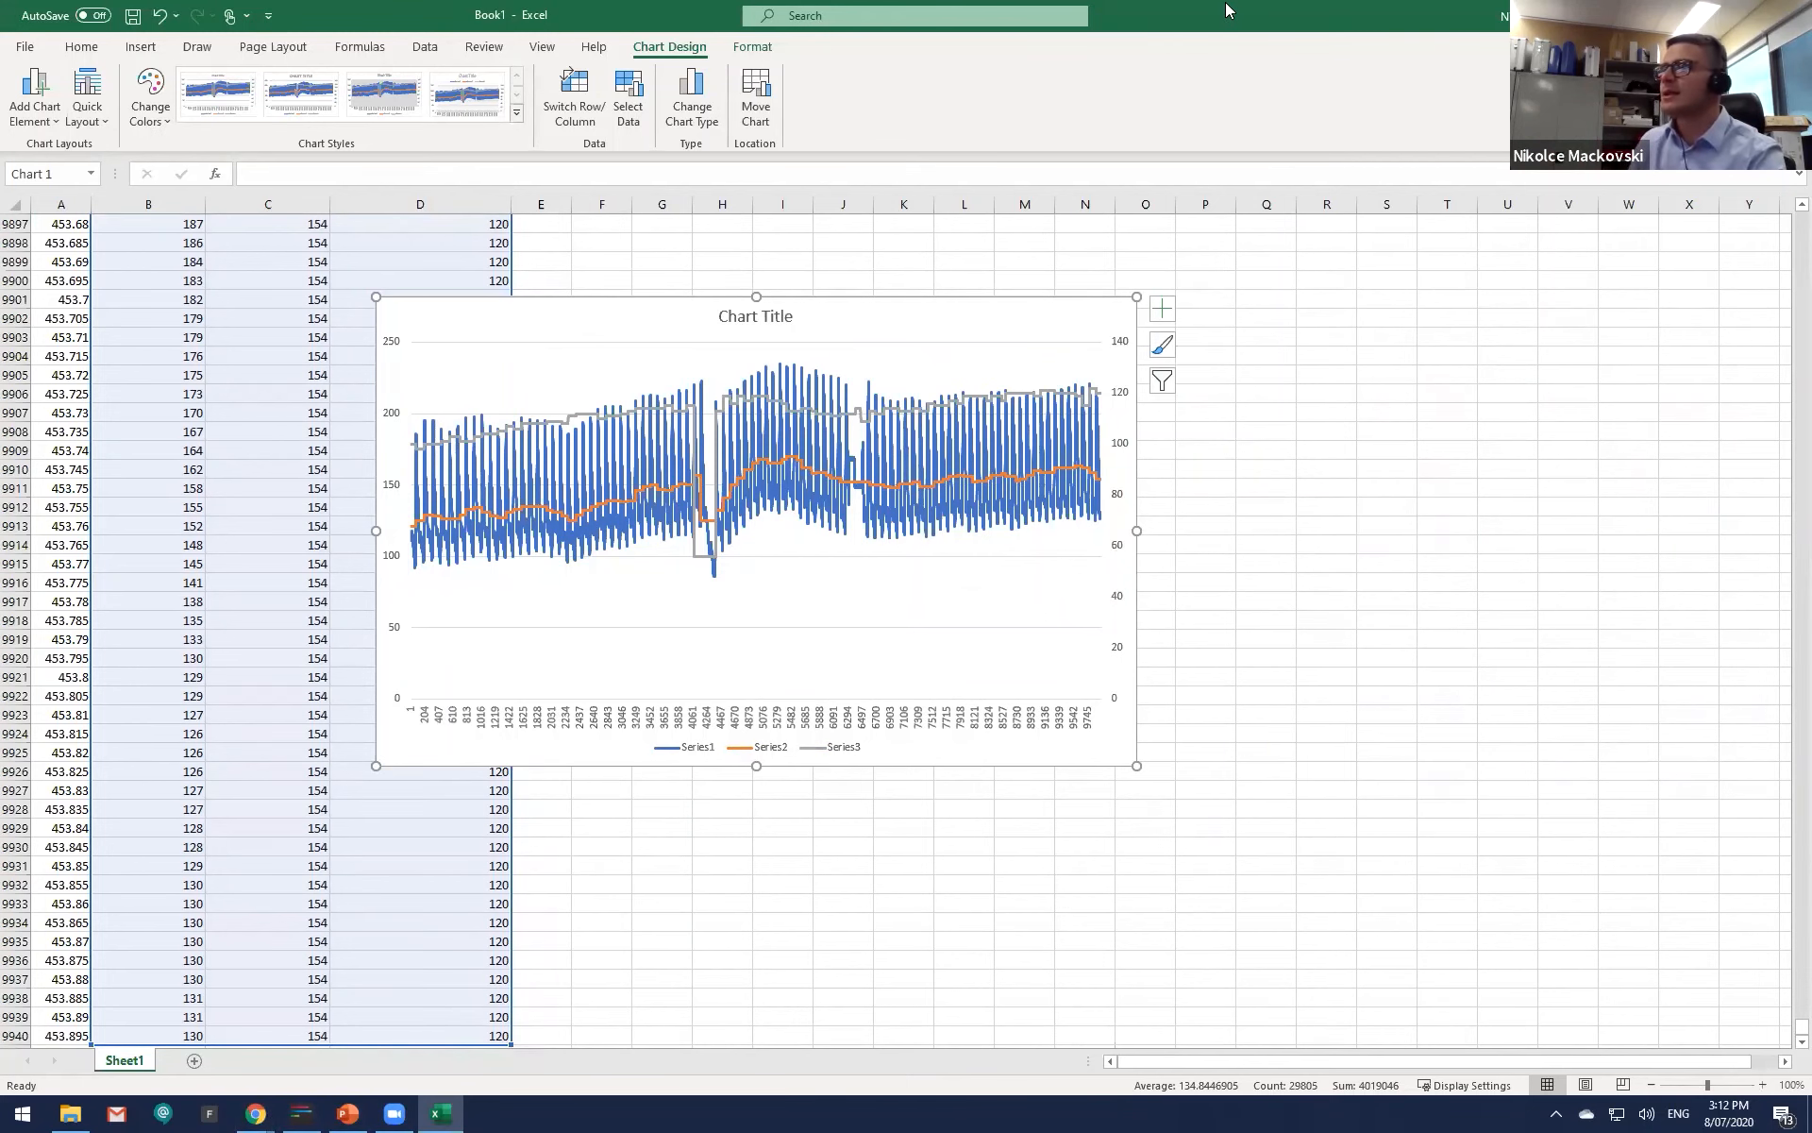
drag(1227, 9, 1192, 373)
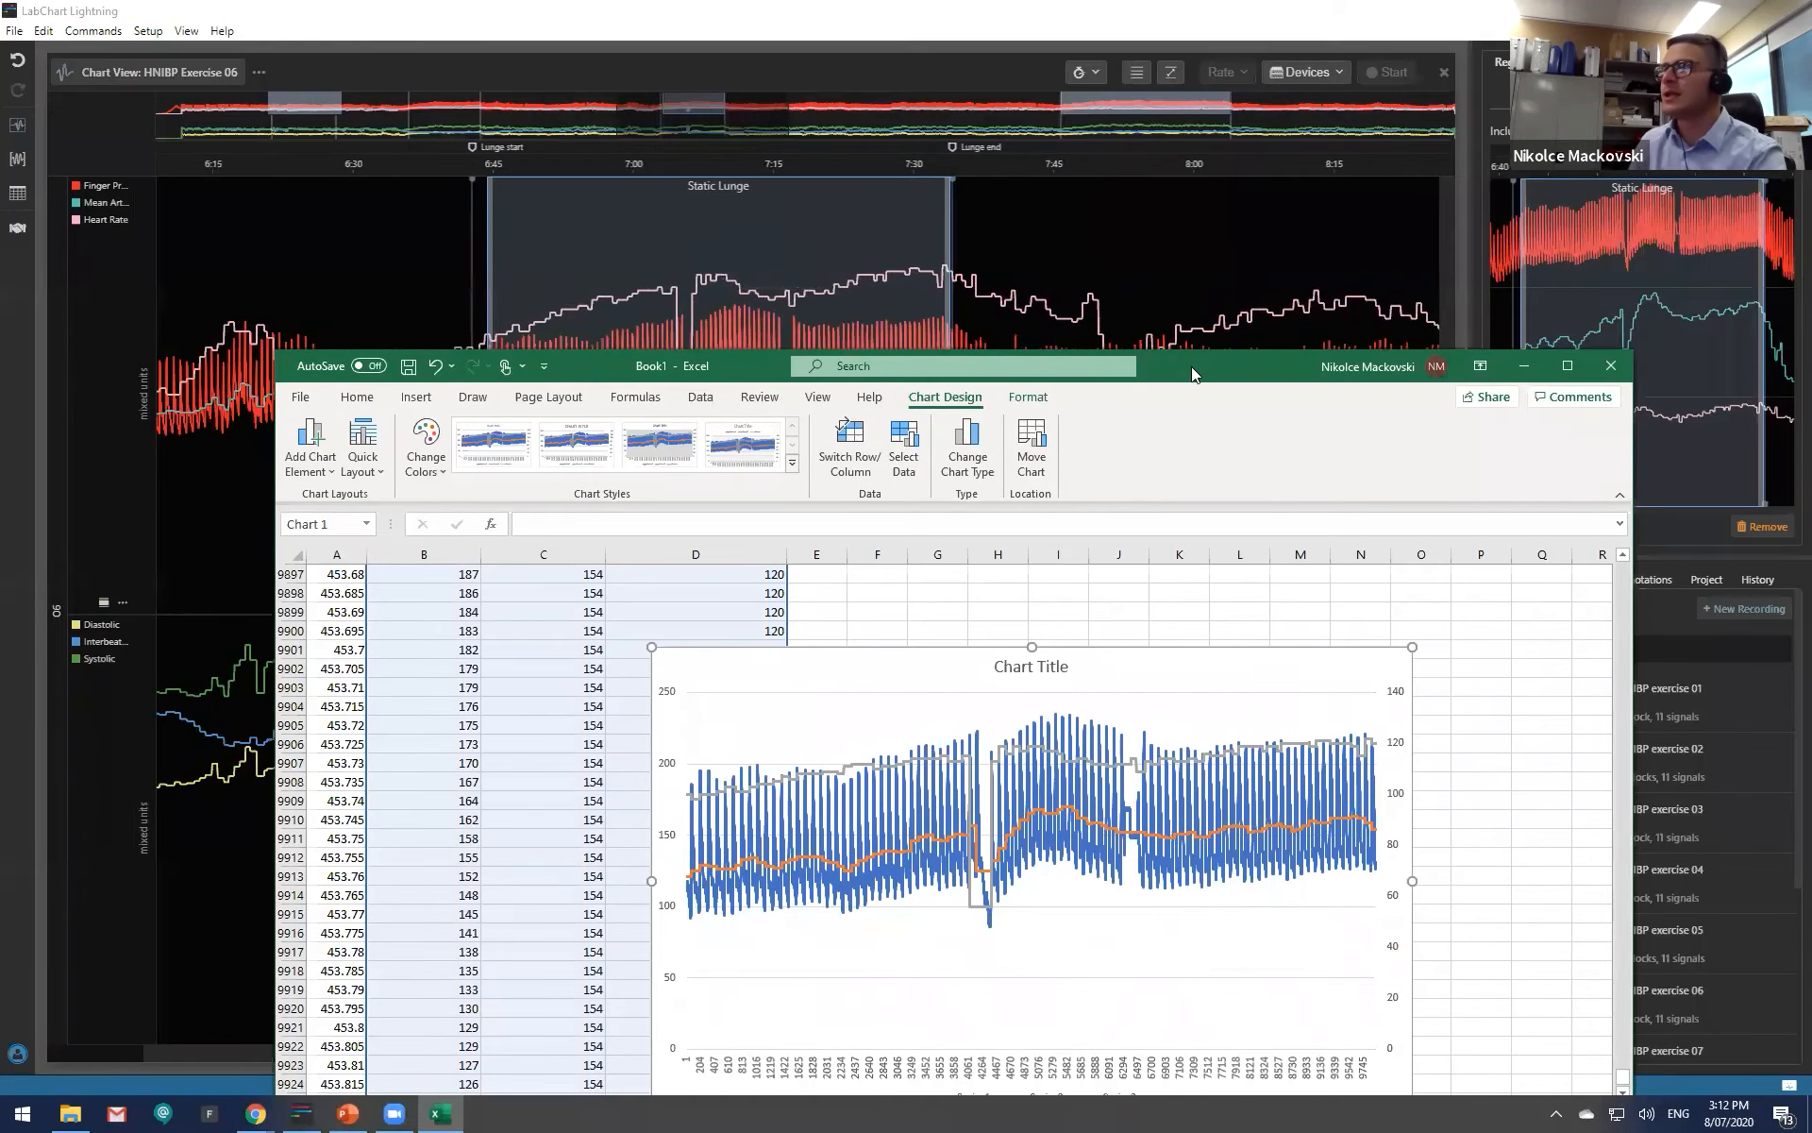
drag(1192, 372, 898, 807)
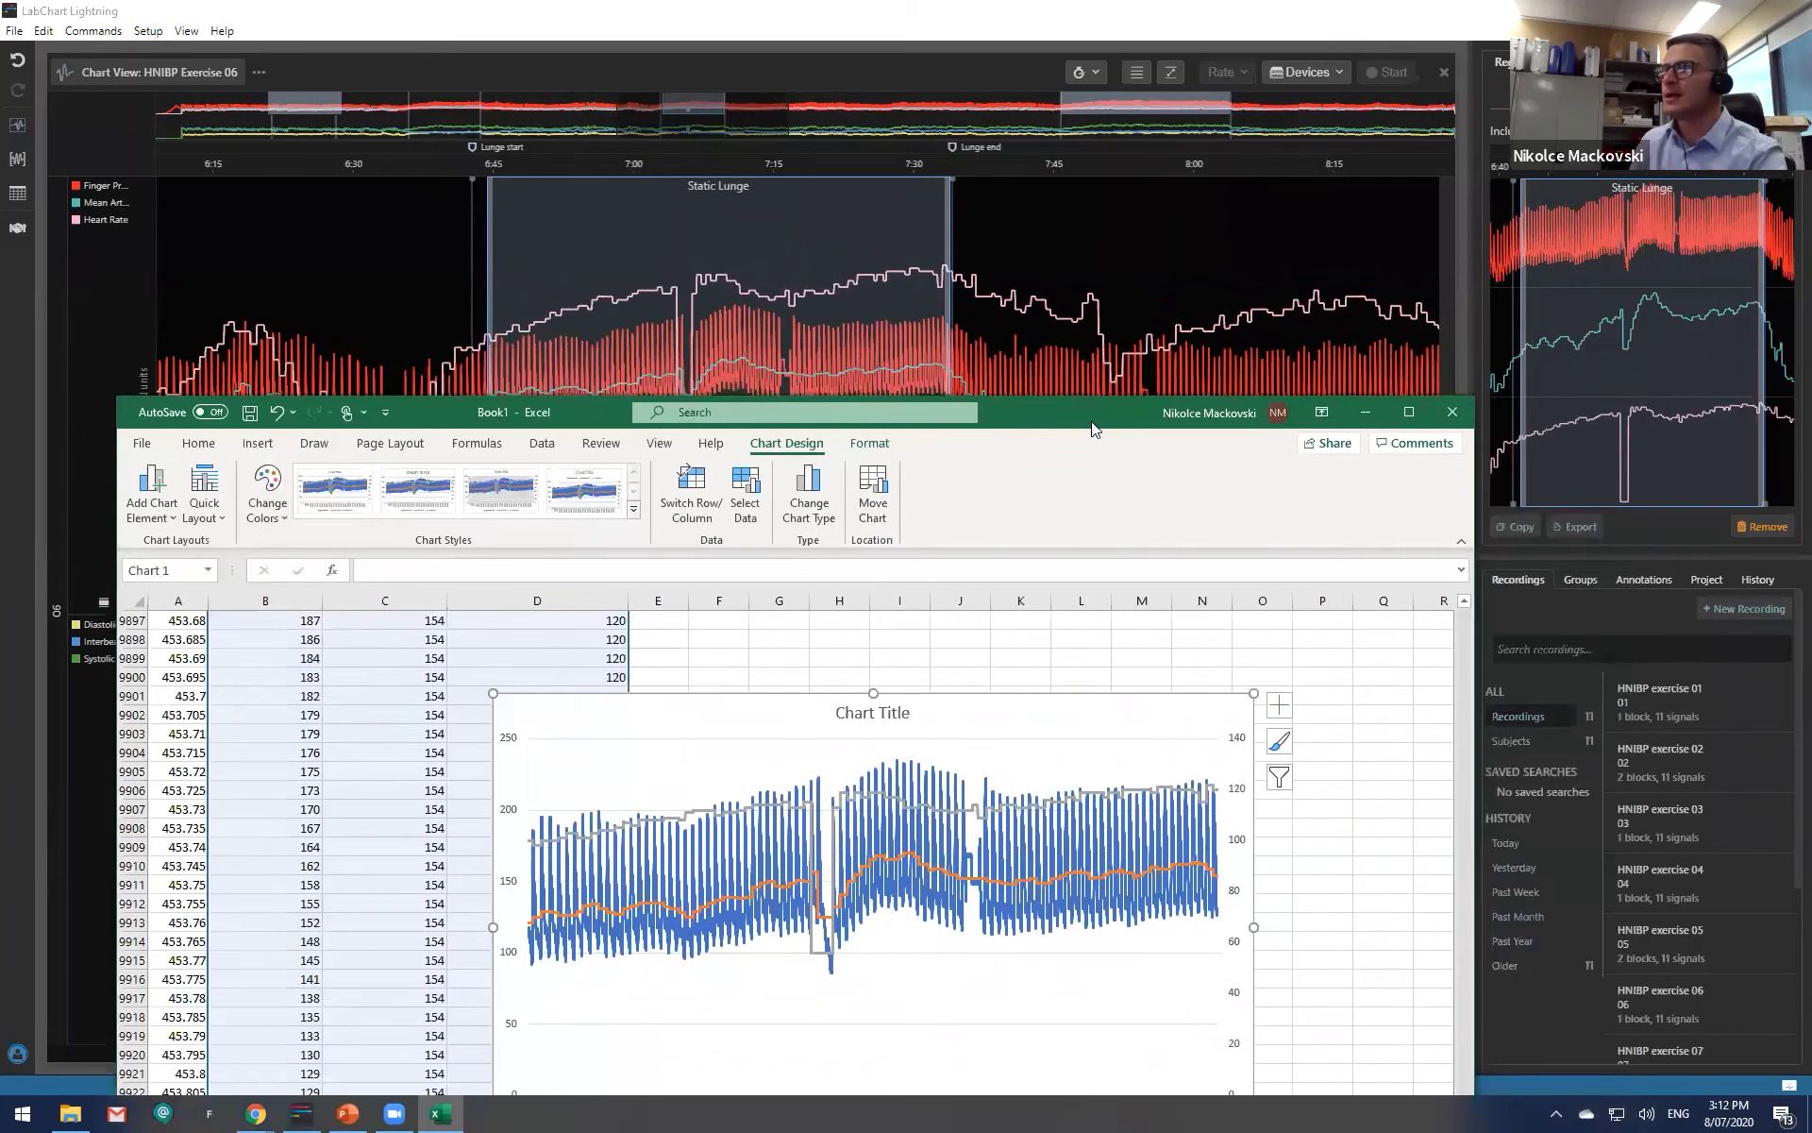
drag(1077, 421, 1050, 205)
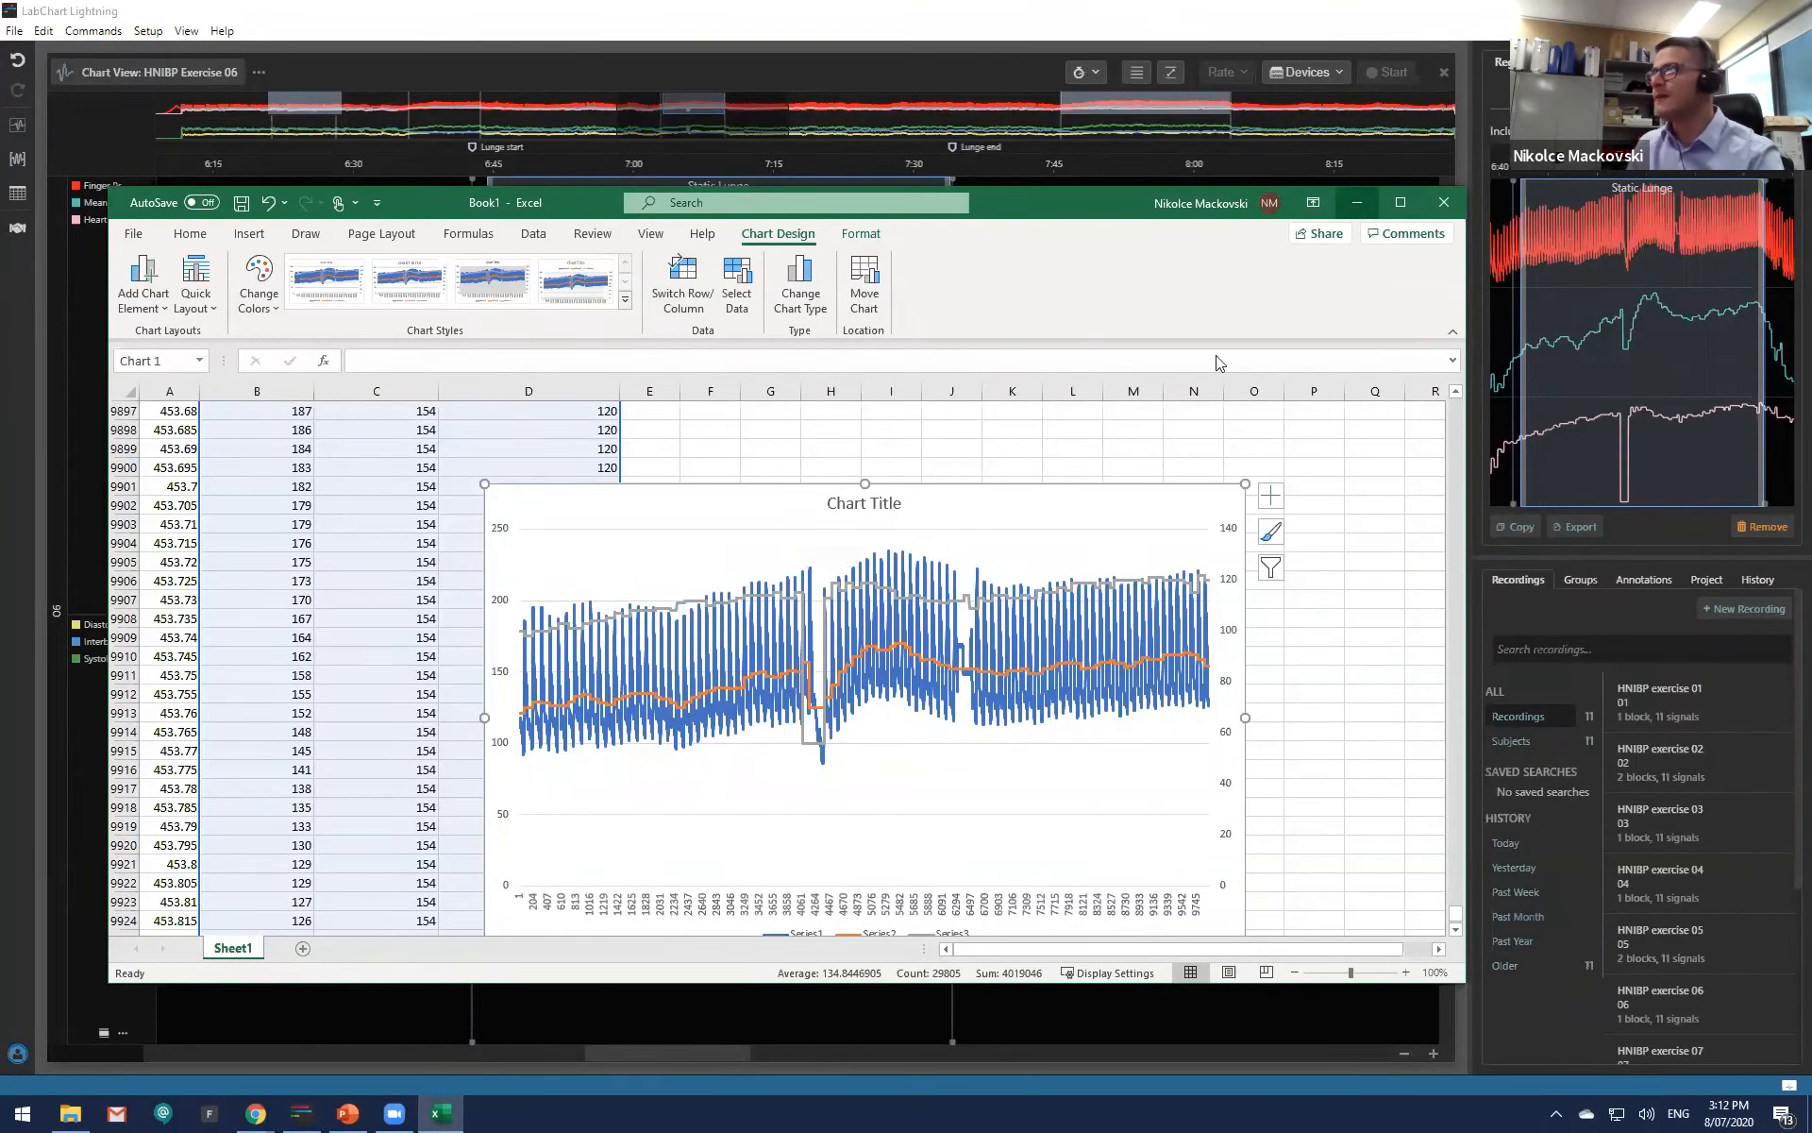
Step: Return to LabChart Lightning, show the Table View without the Chart View, and select the Static Lunge mean arterial column
click(1357, 203)
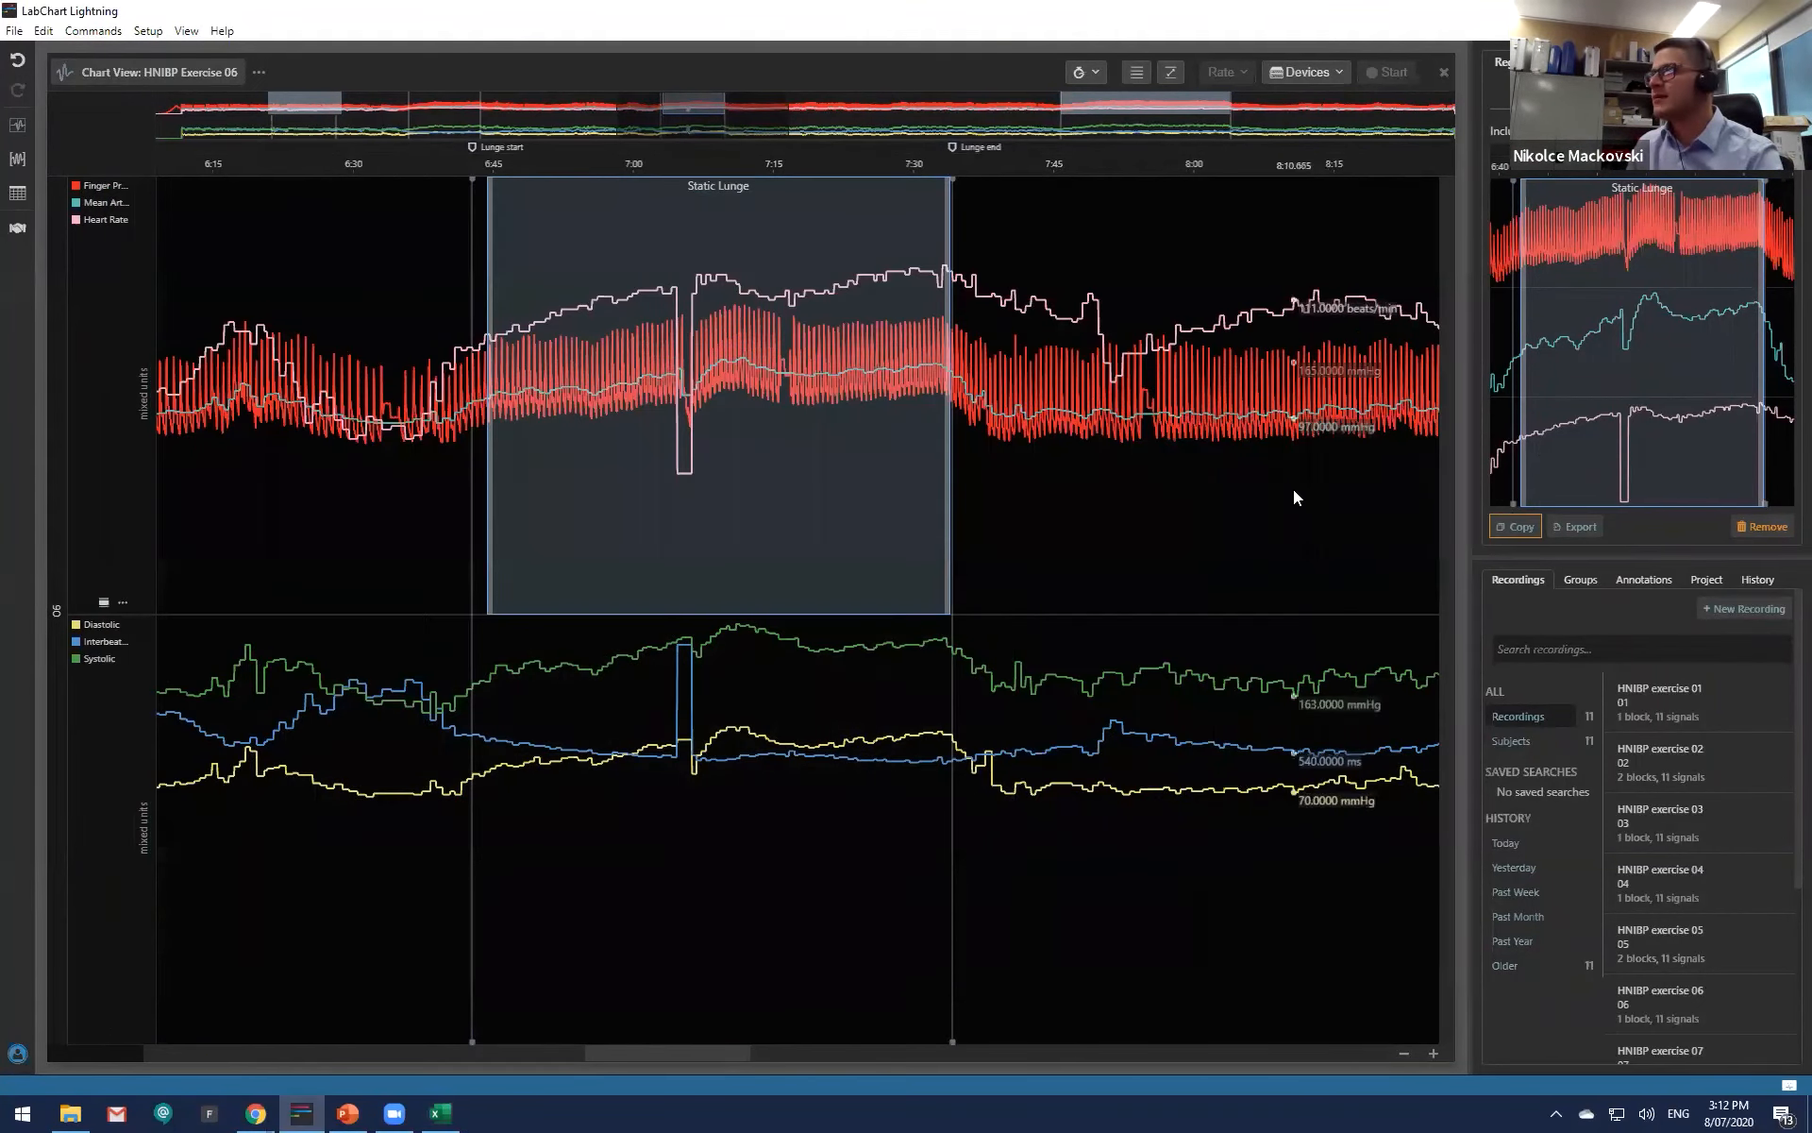
click(17, 192)
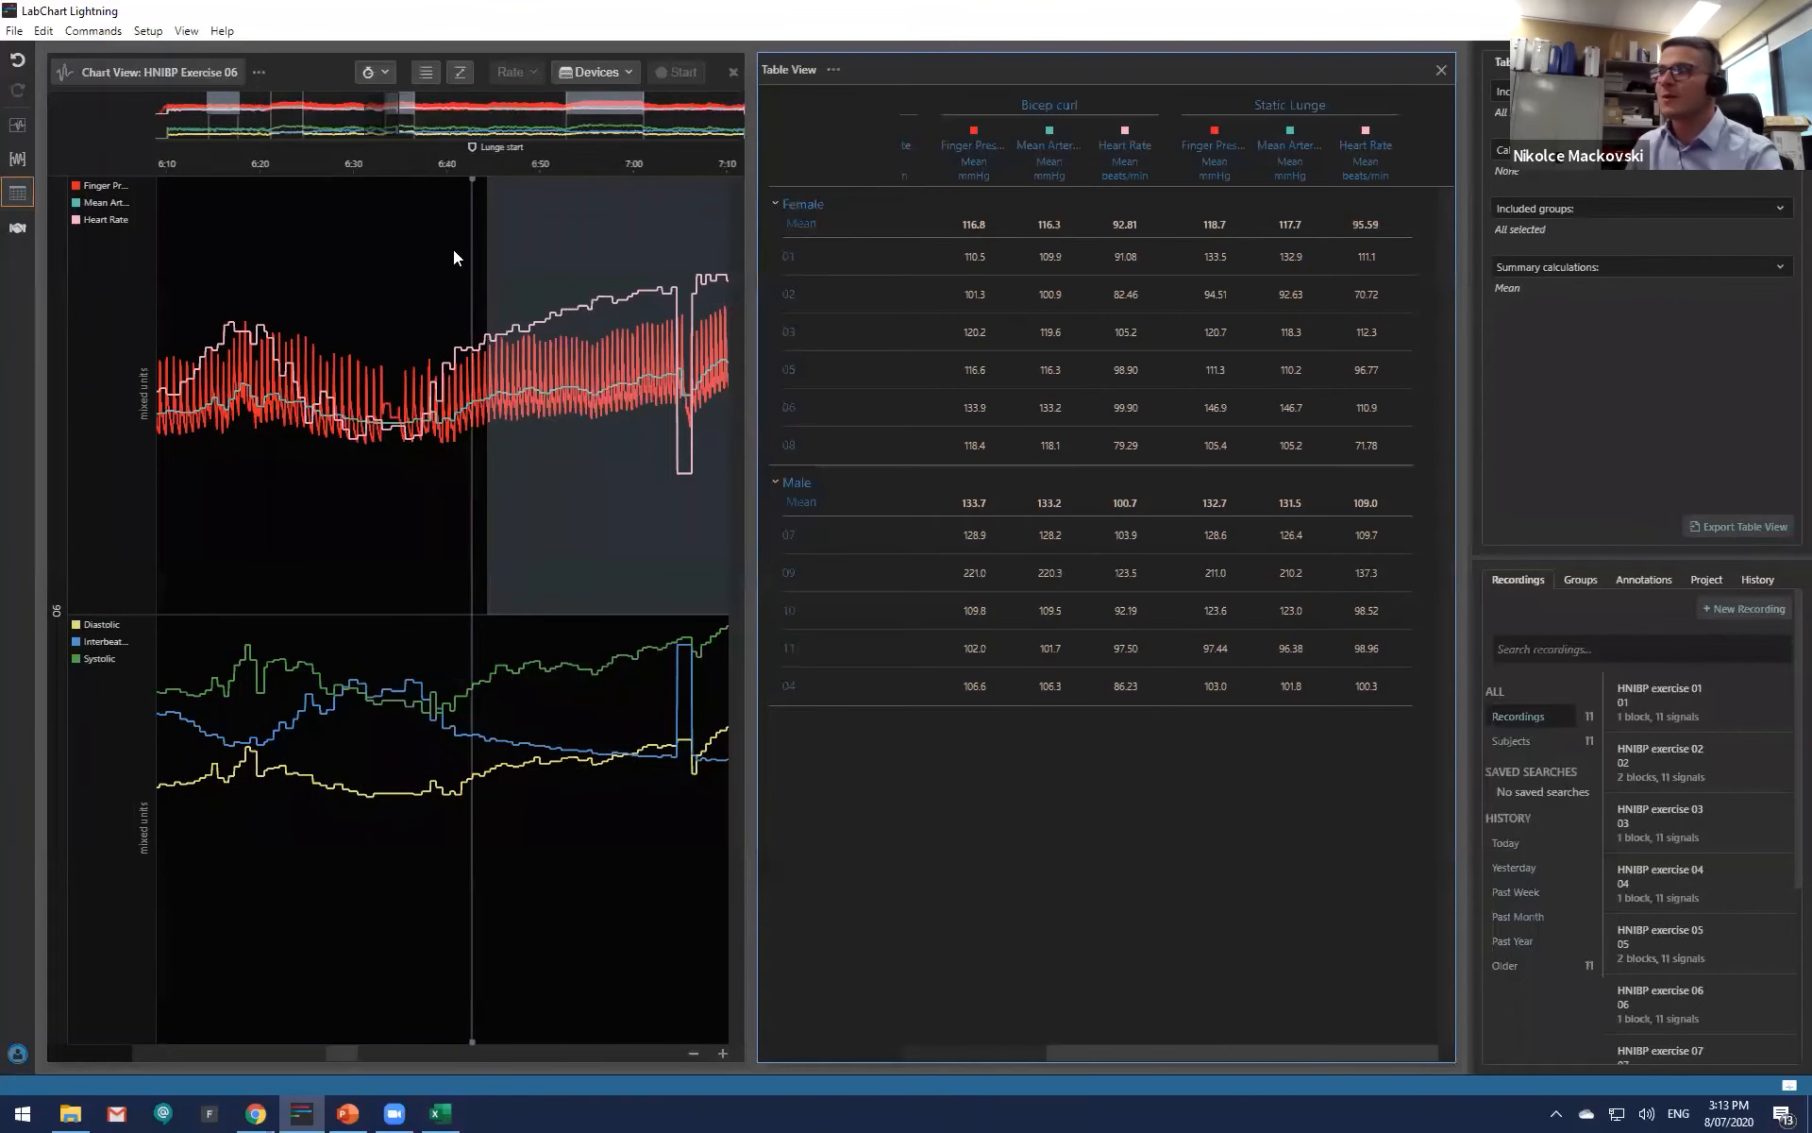
click(732, 71)
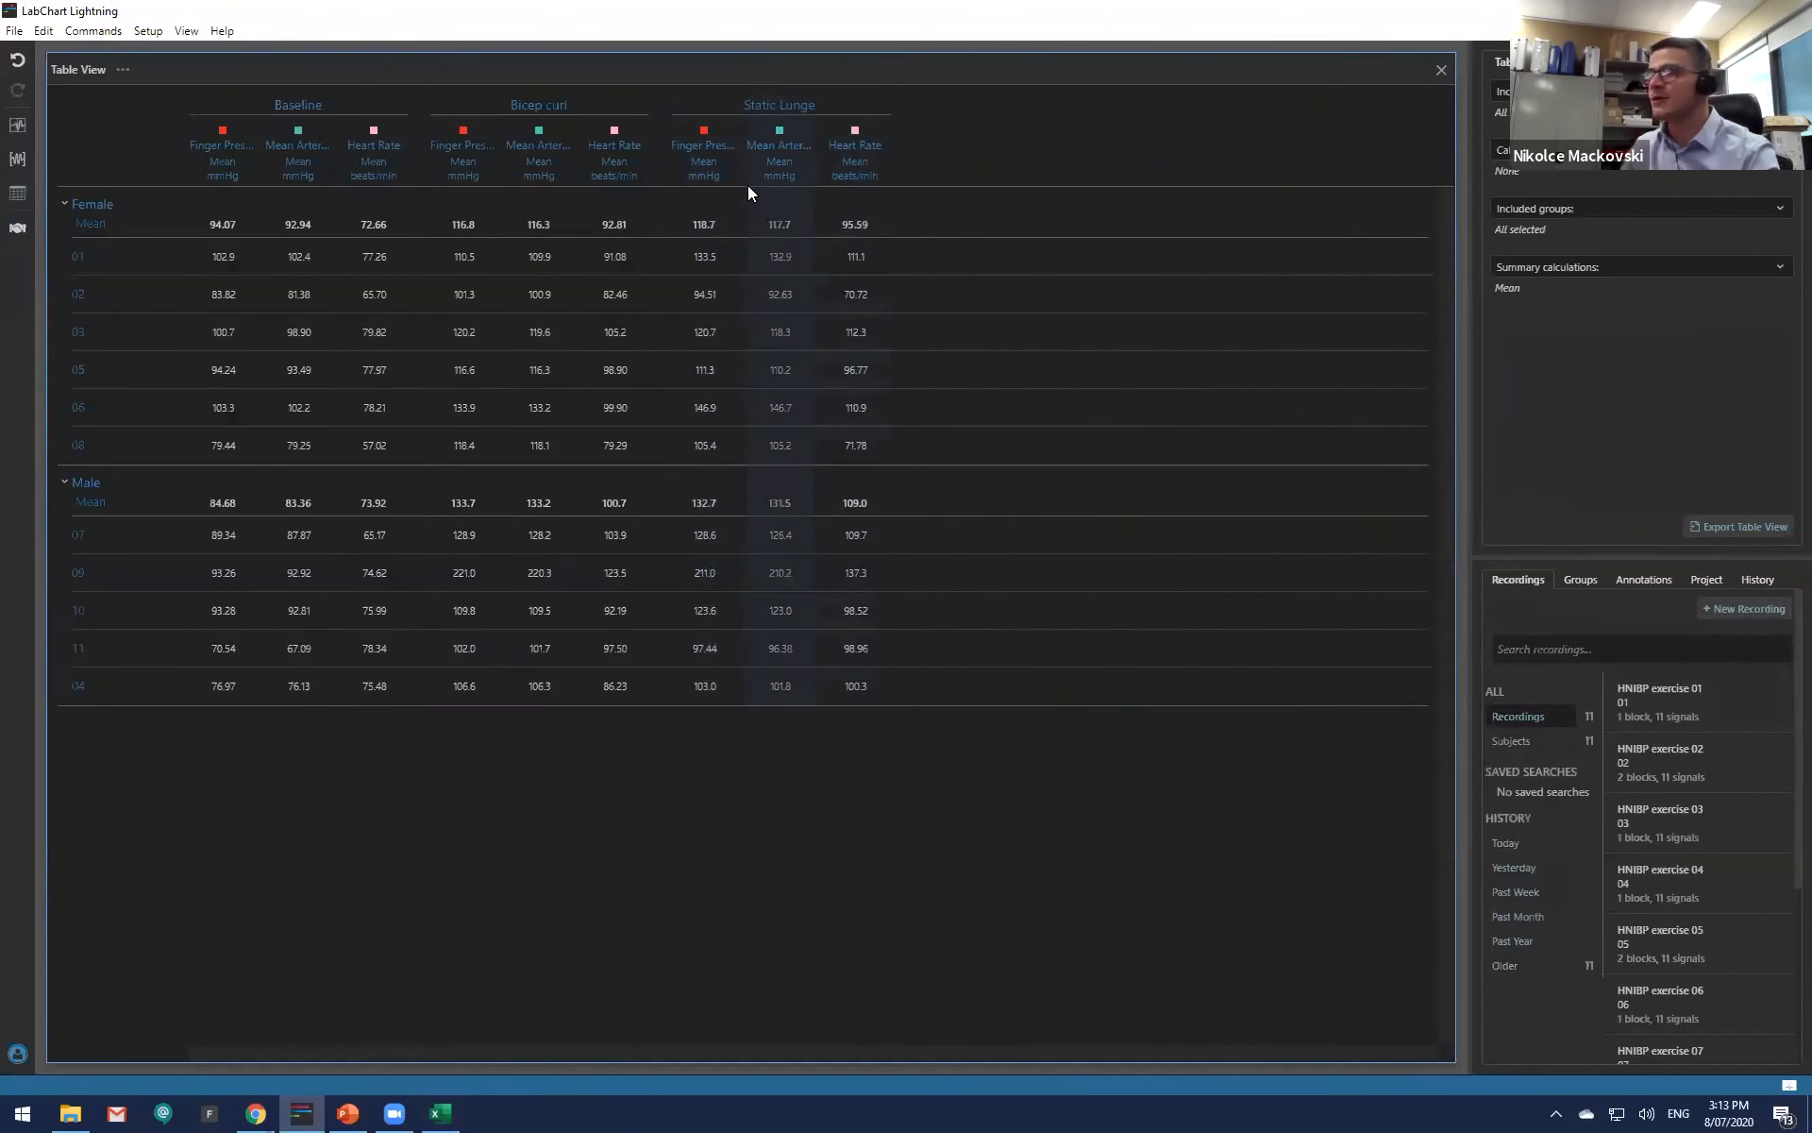
click(784, 158)
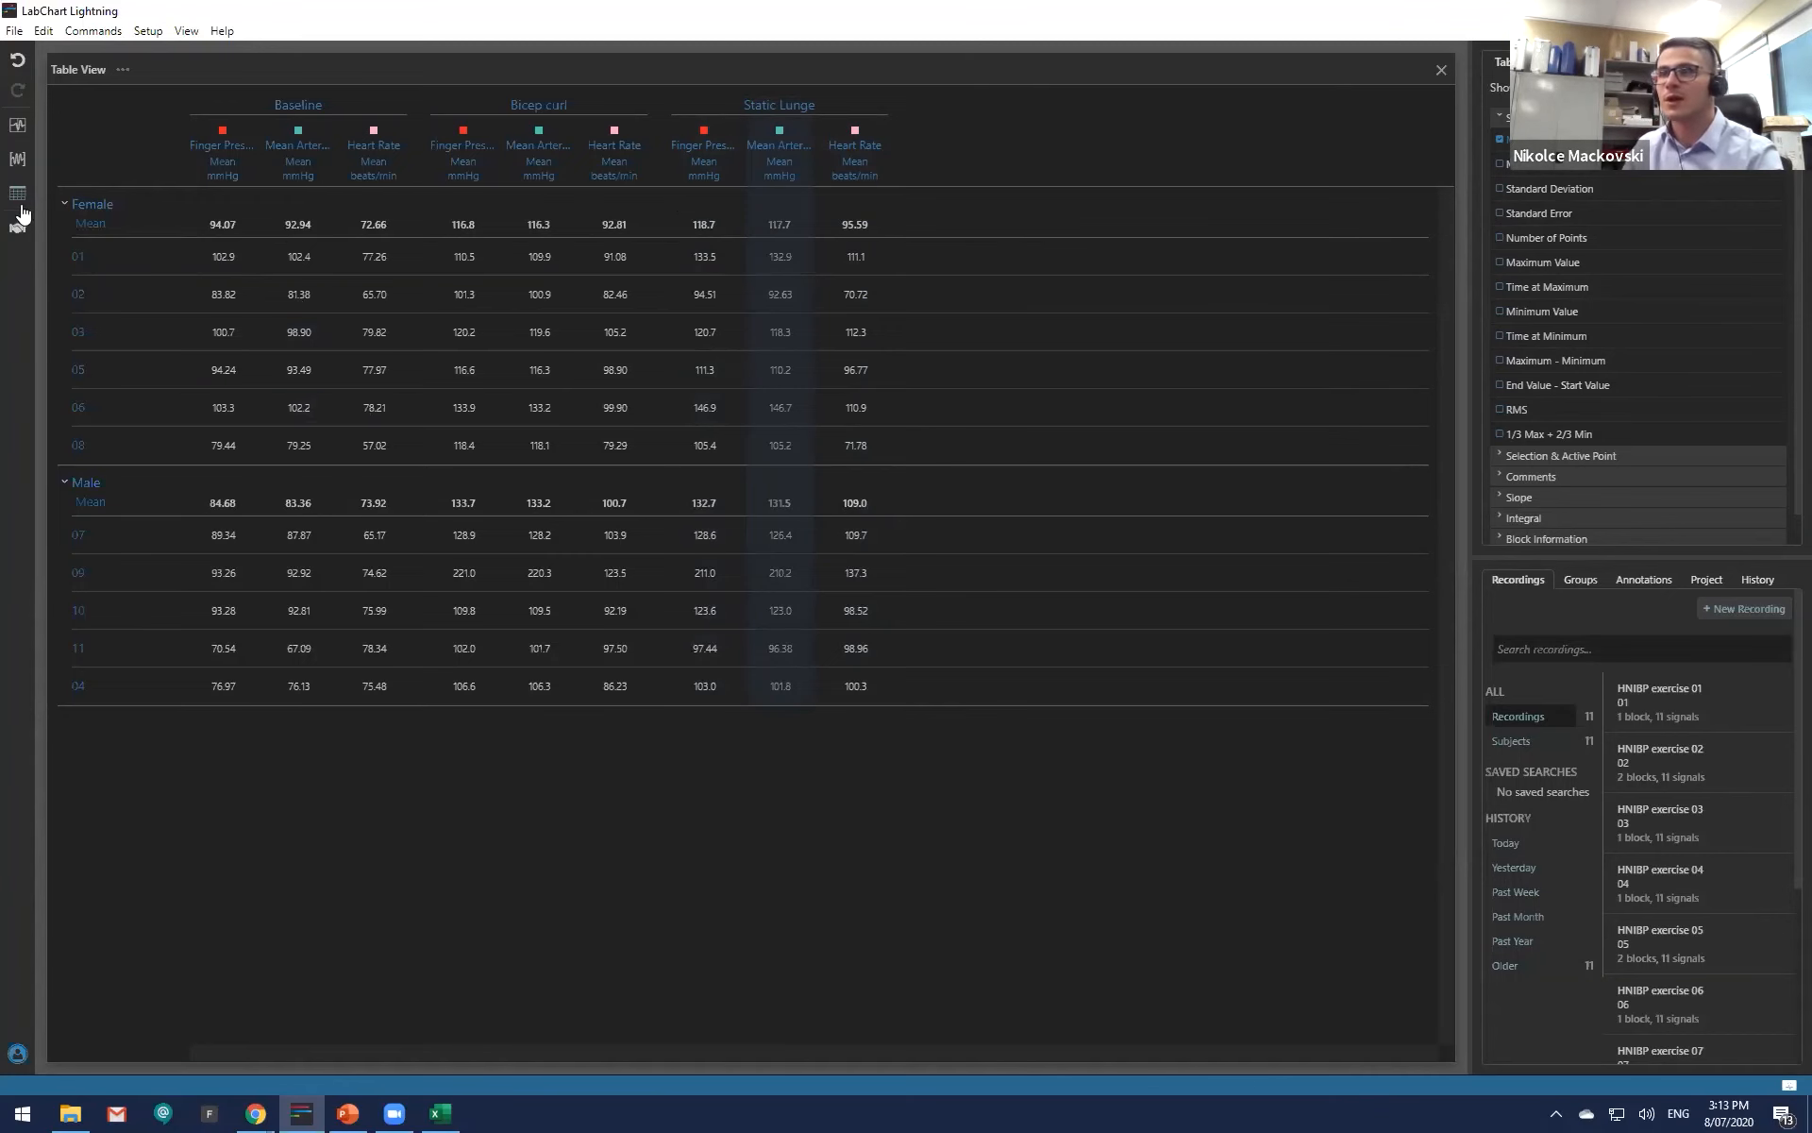
Step: Browse the recordings through HNIBP exercise 04 in the Chart View without the Table View, then return to the Table View alone
click(17, 125)
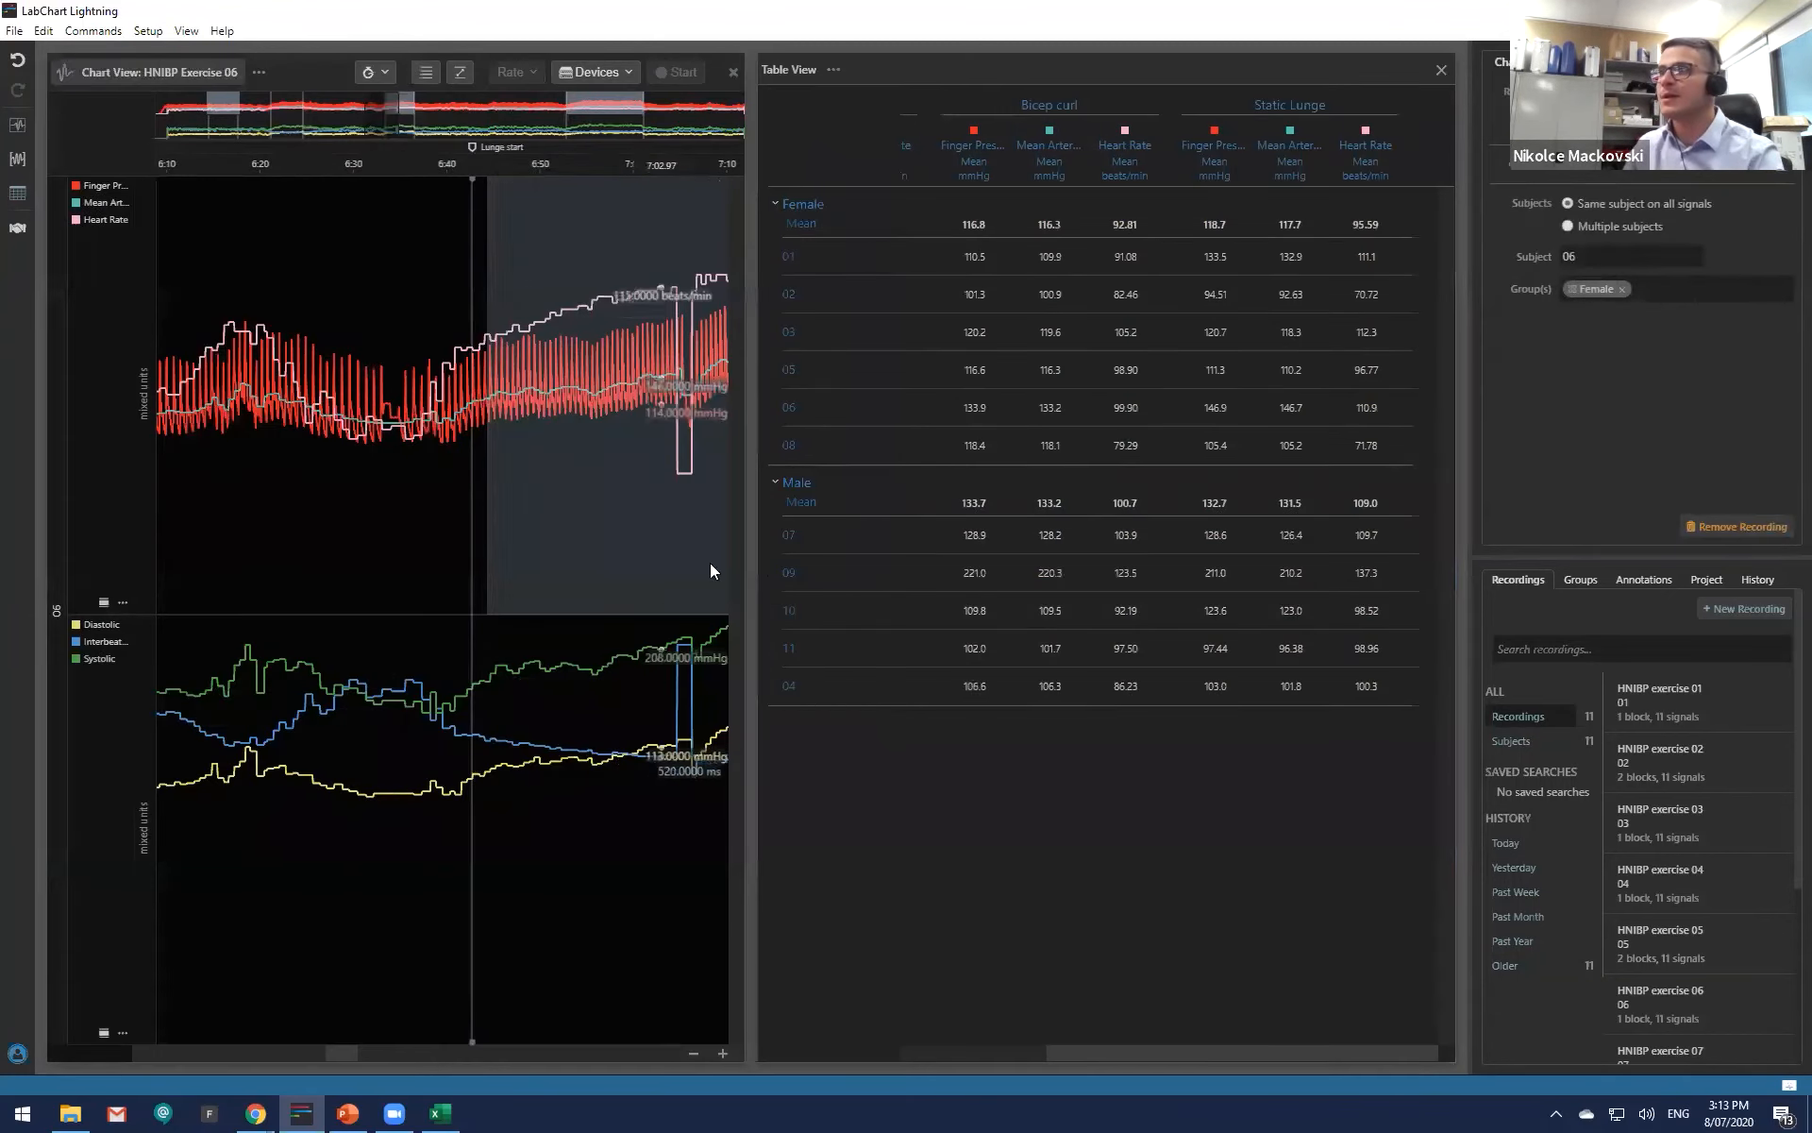
click(1441, 70)
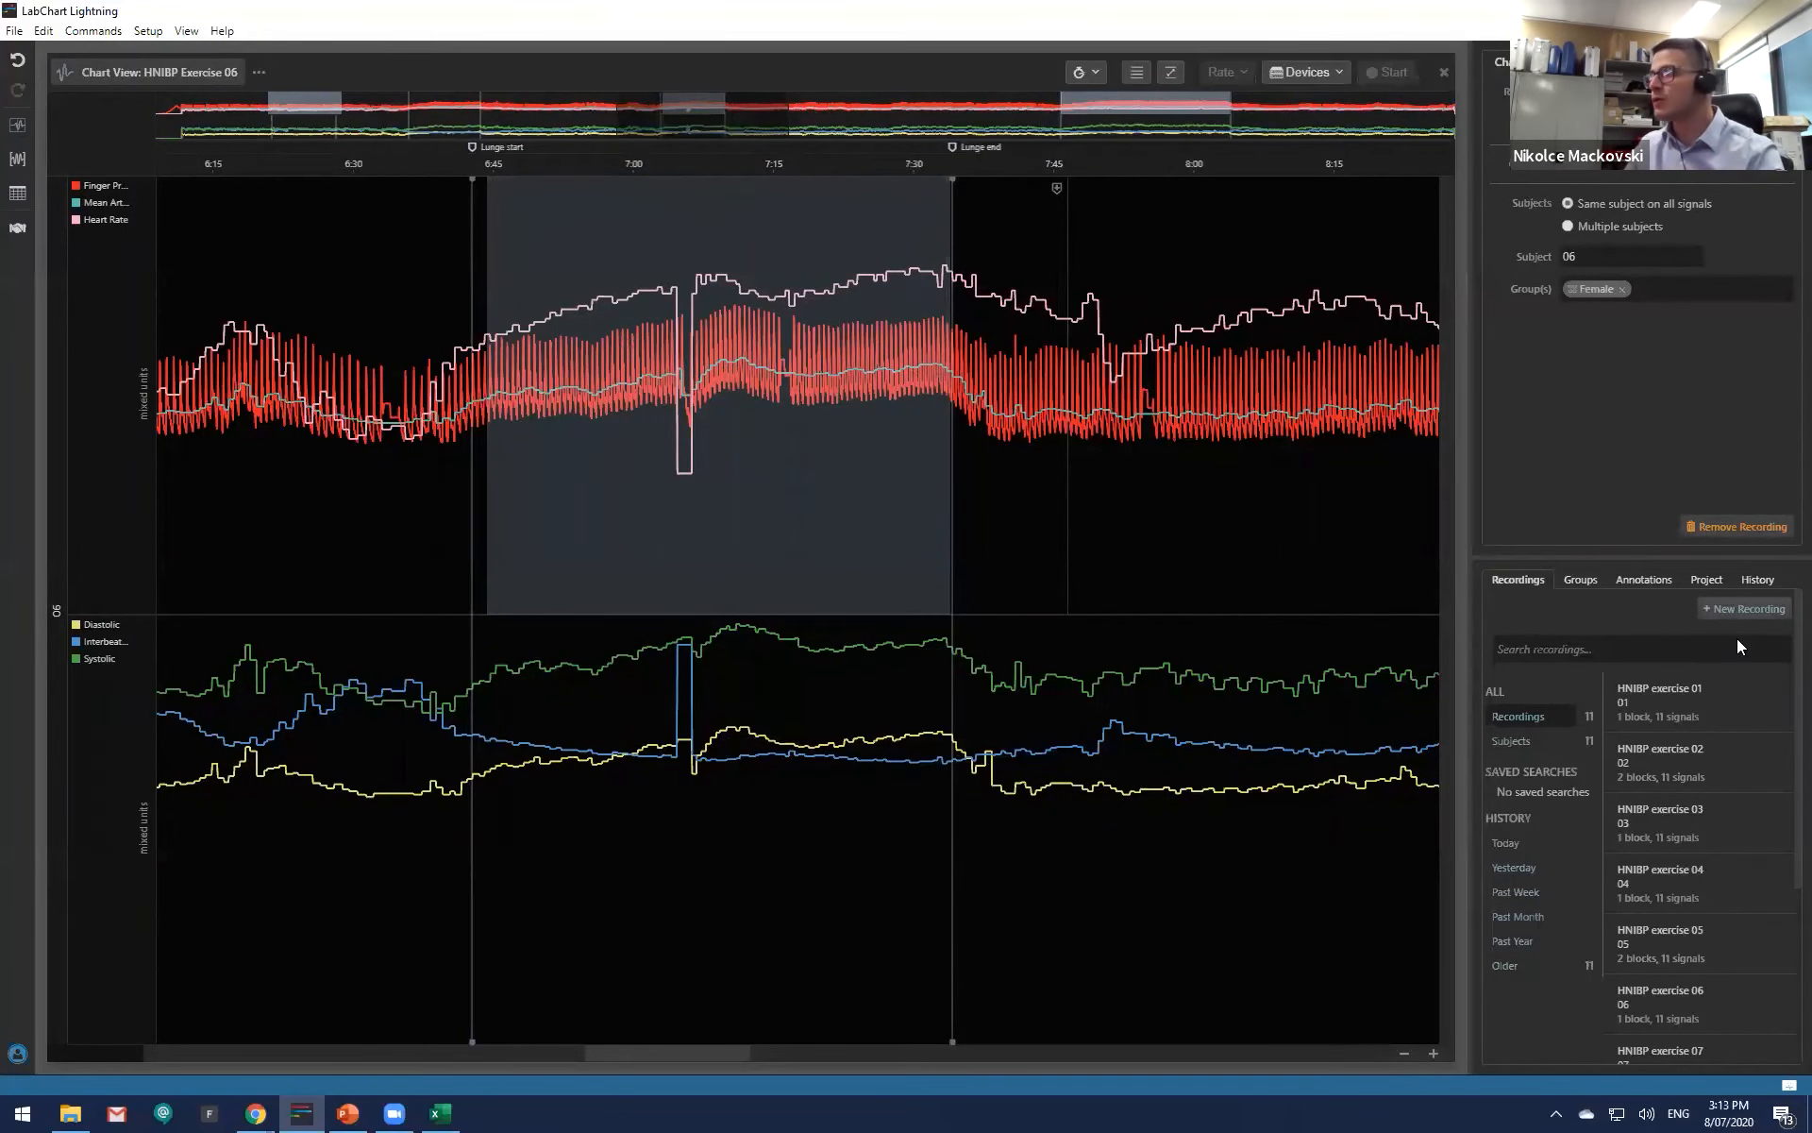
click(1714, 773)
click(1729, 838)
click(1730, 892)
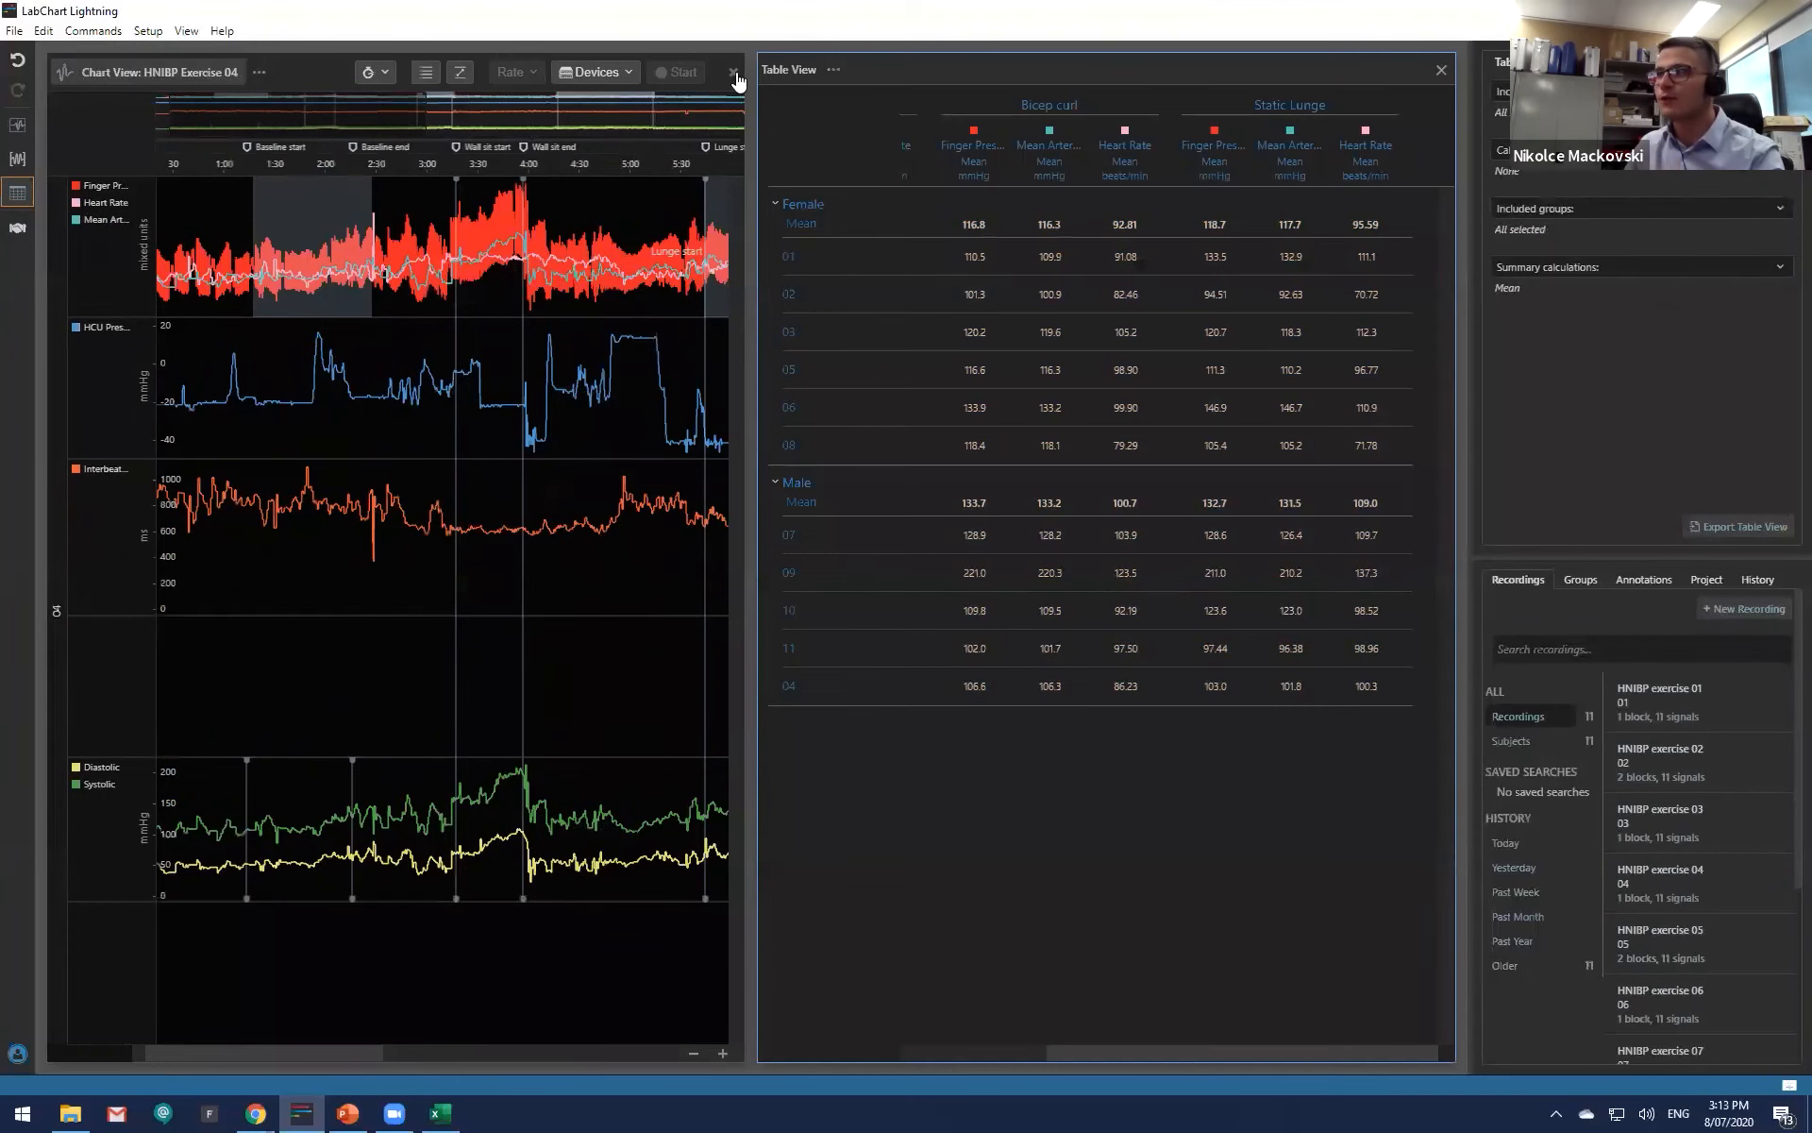
click(734, 72)
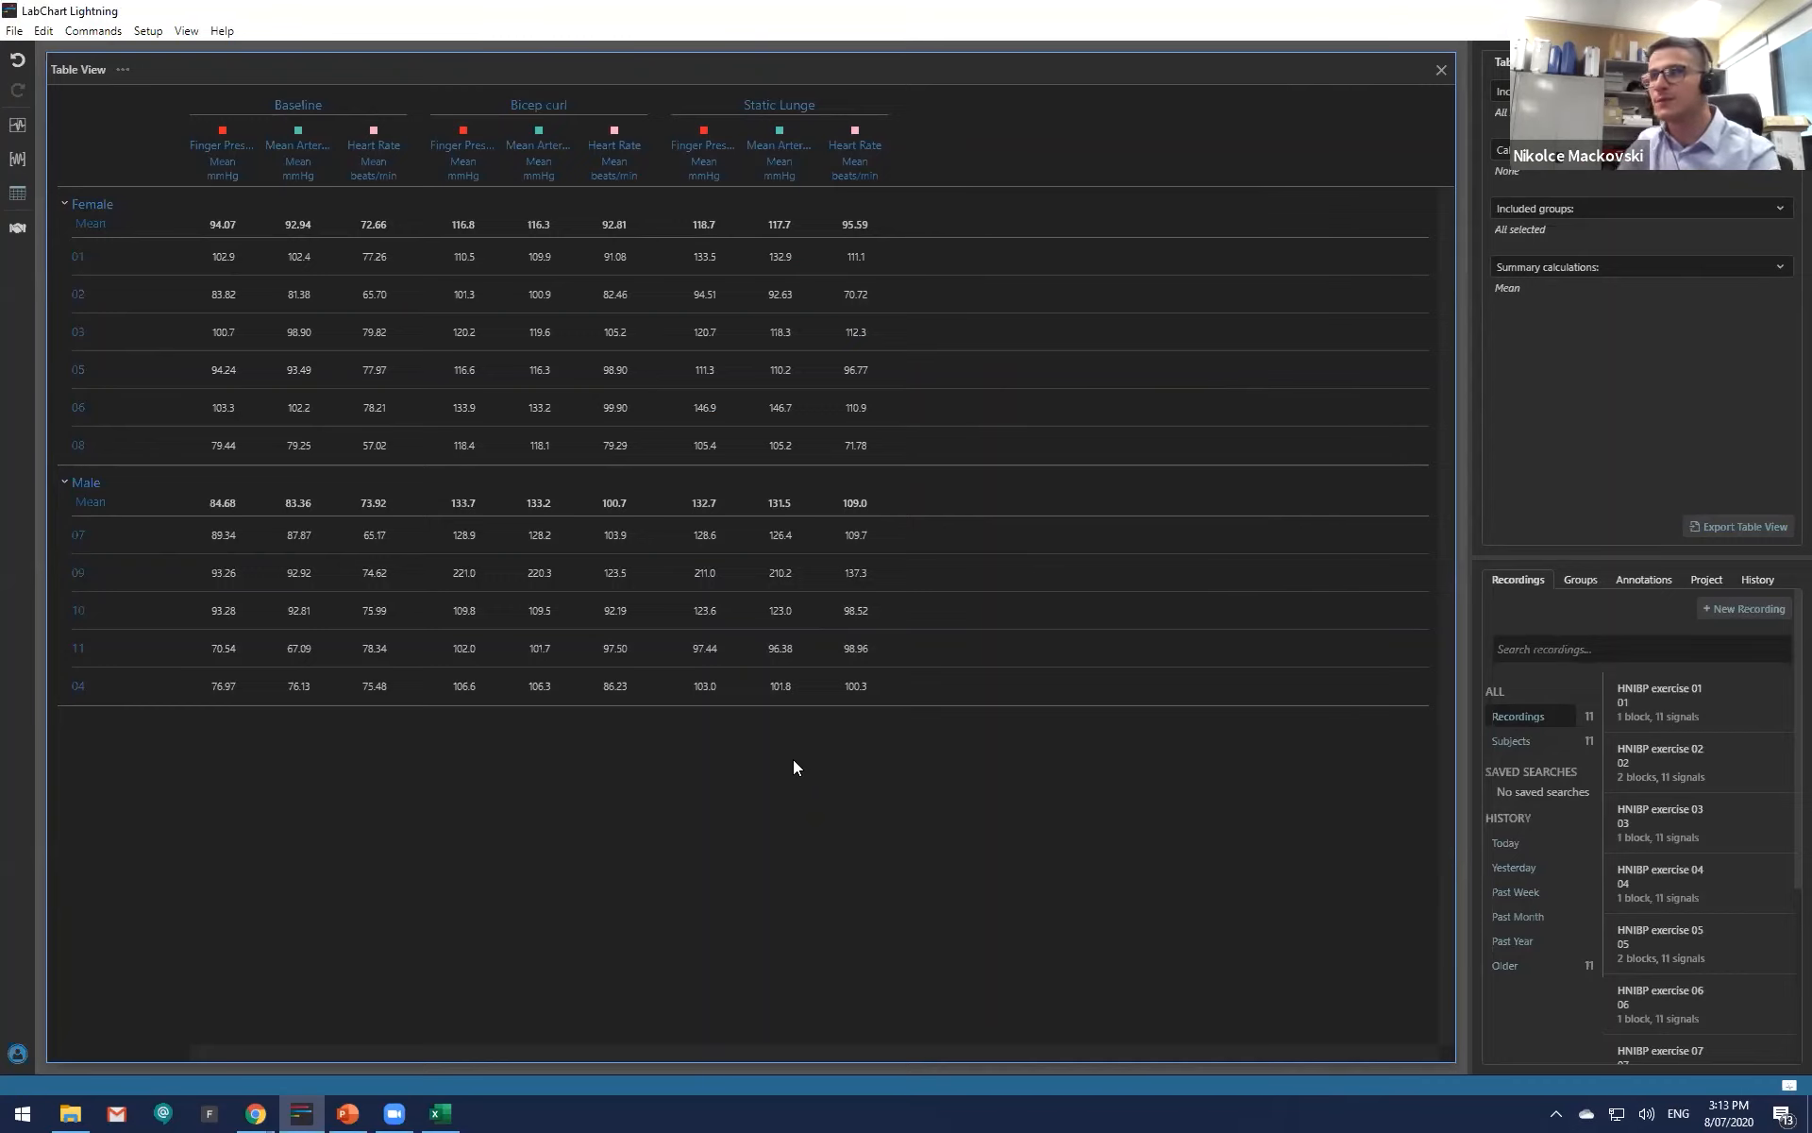
Step: Switch to the browser and look through the LabChart Lightning product page, from the free trial form to the Just the beginning section
key(alt+Tab)
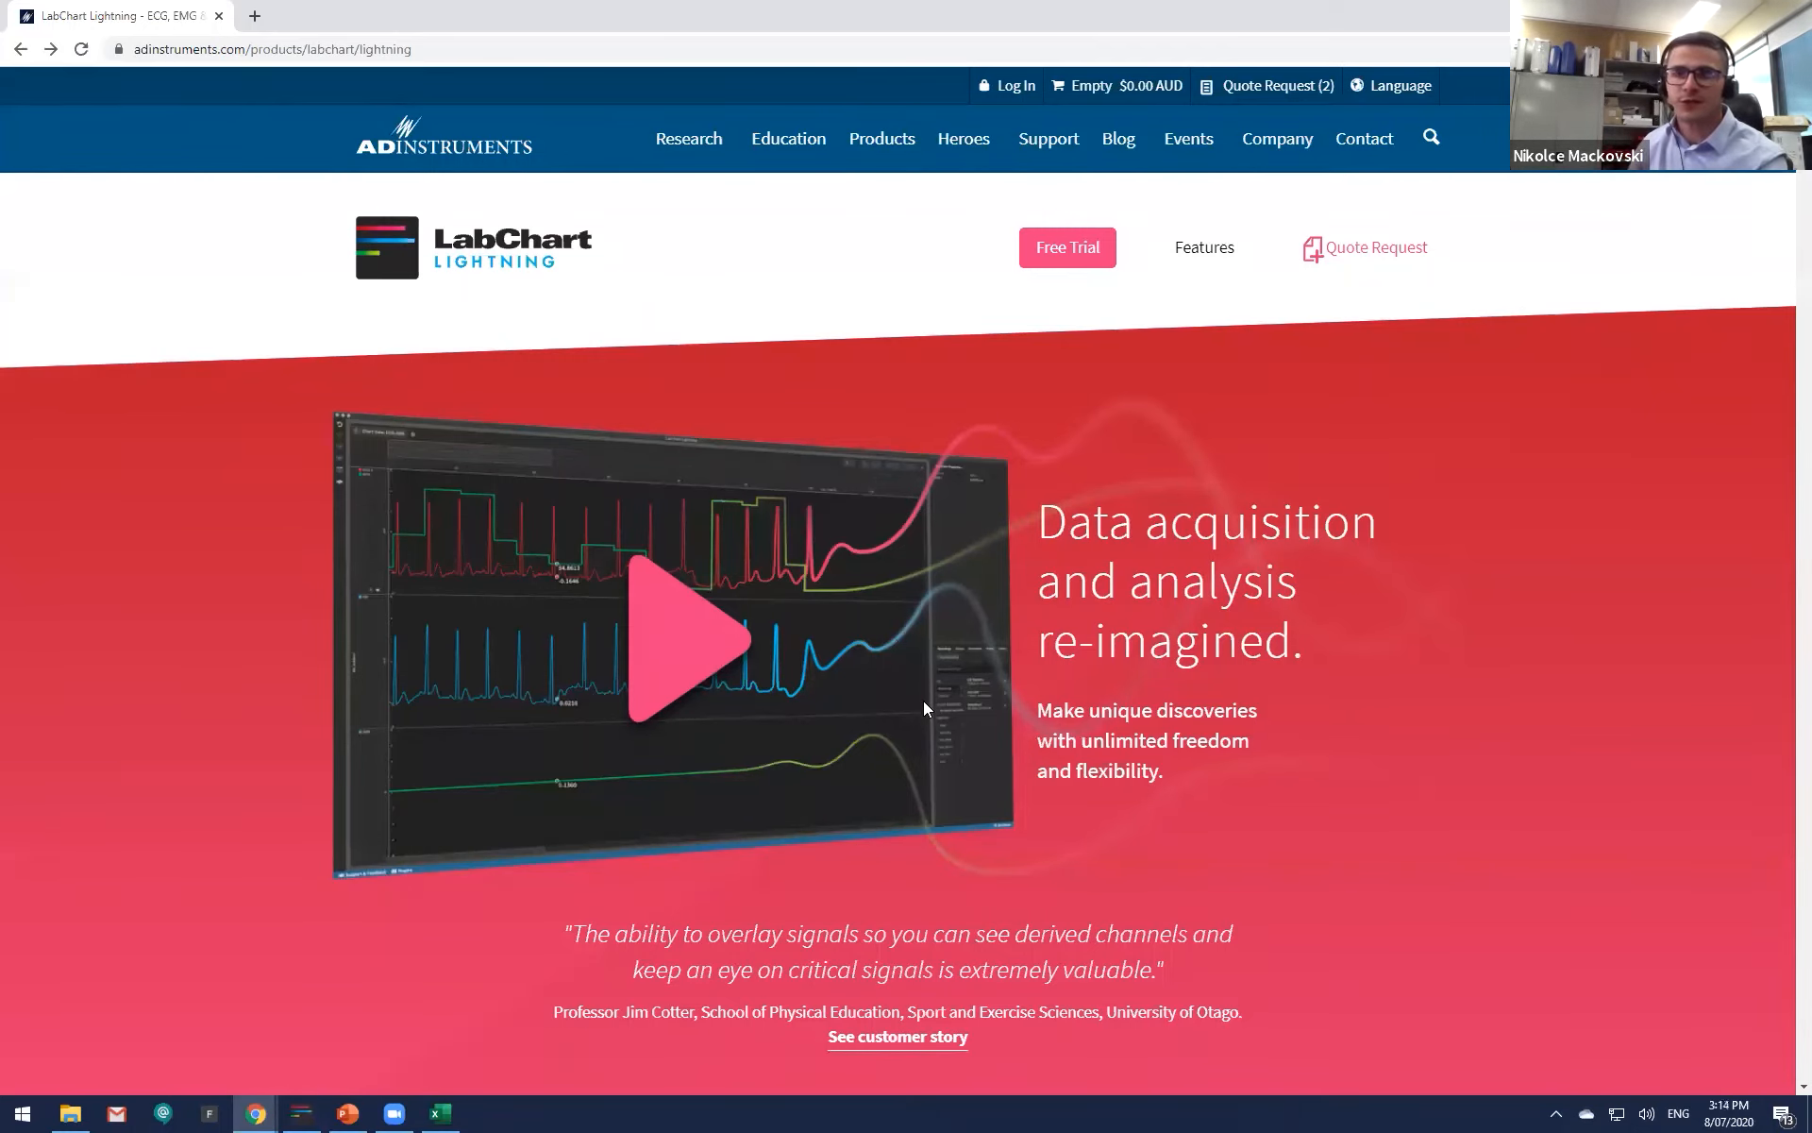
scroll(923, 700, down, 9)
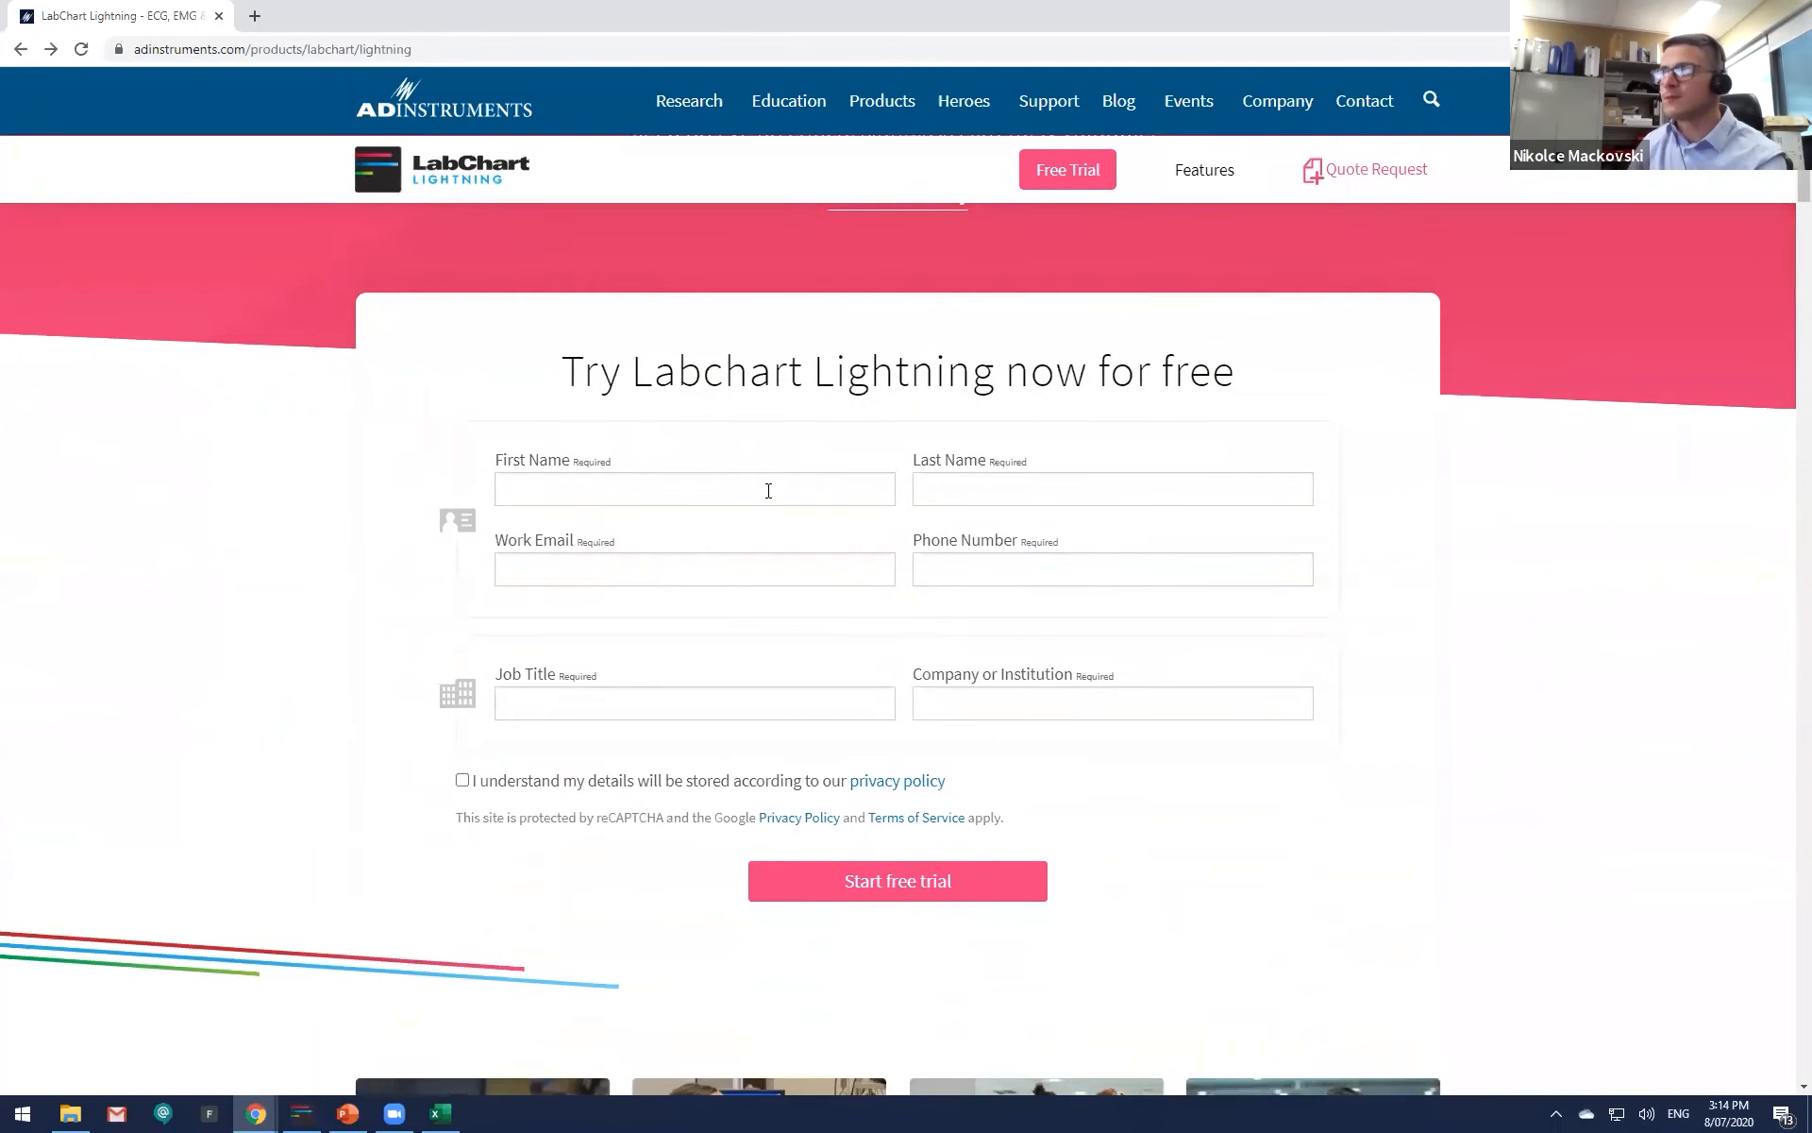
scroll(840, 704, down, 8)
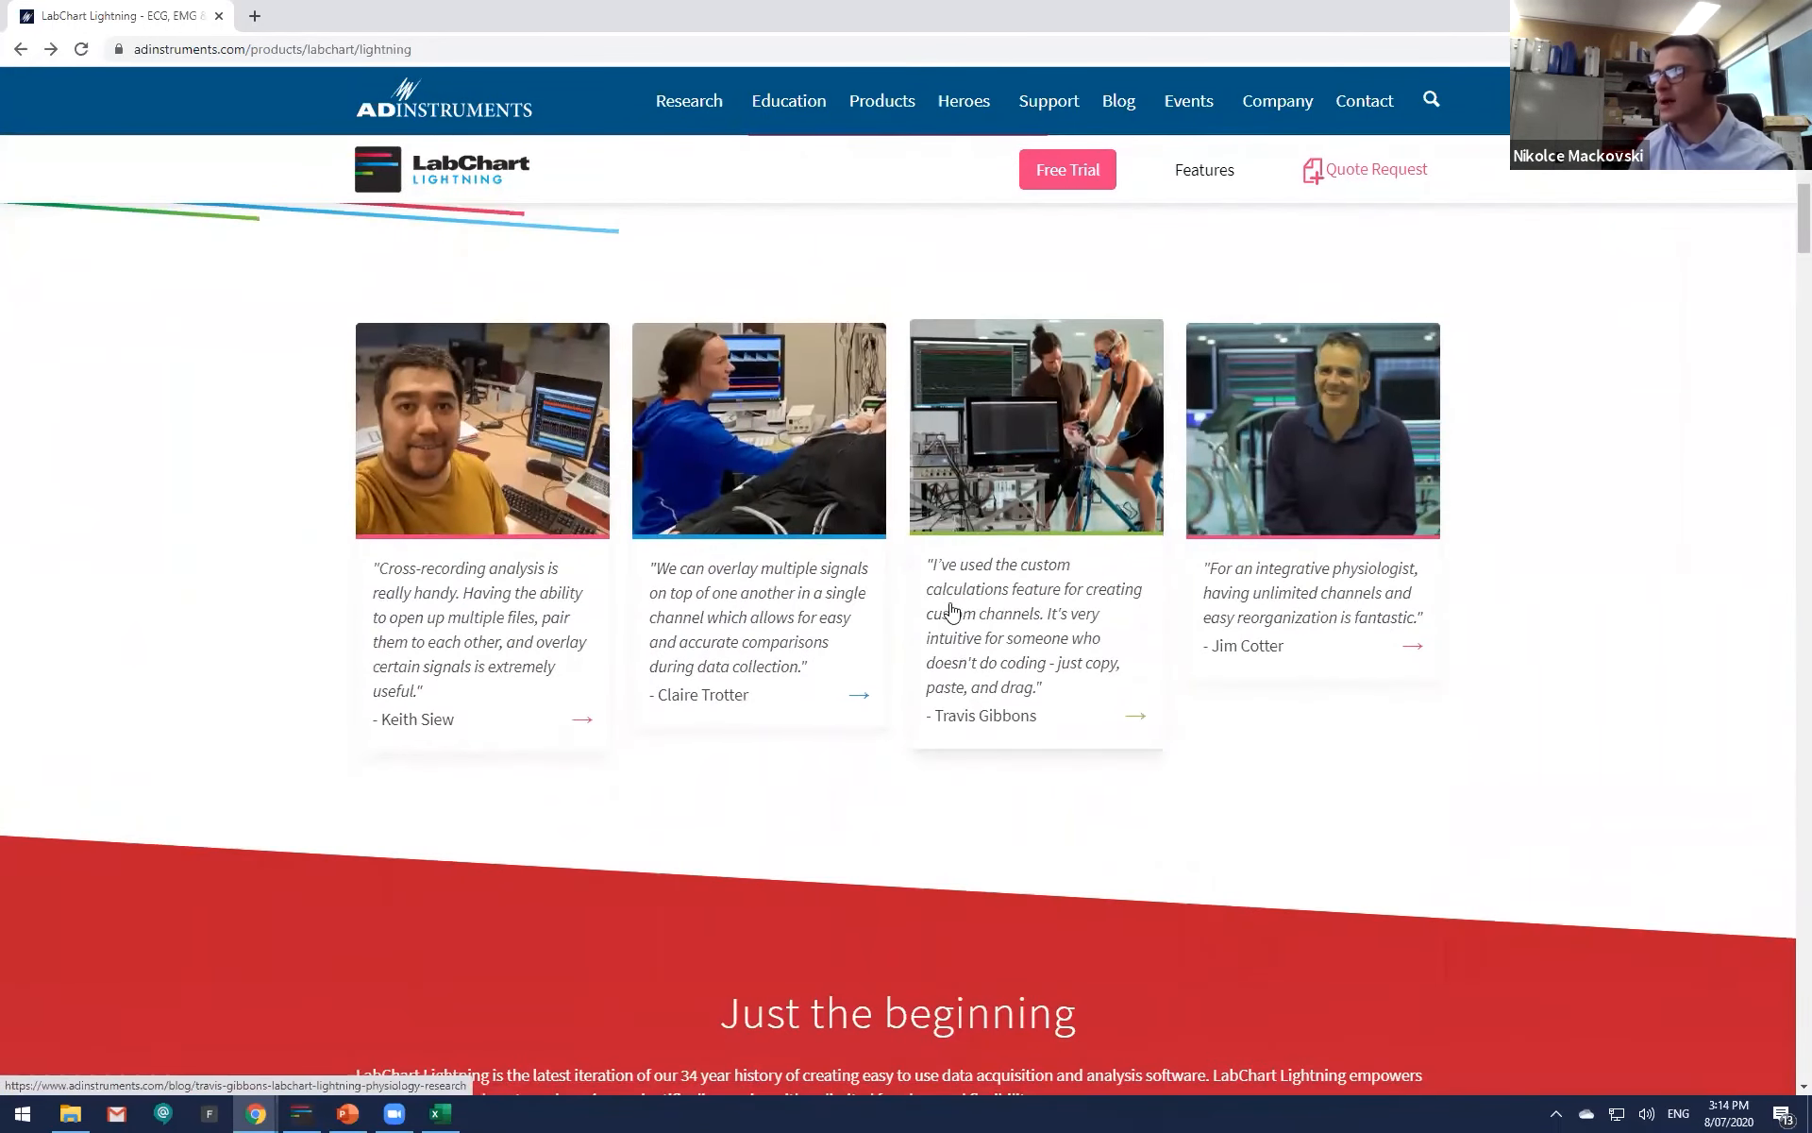
scroll(909, 604, down, 5)
scroll(877, 651, down, 3)
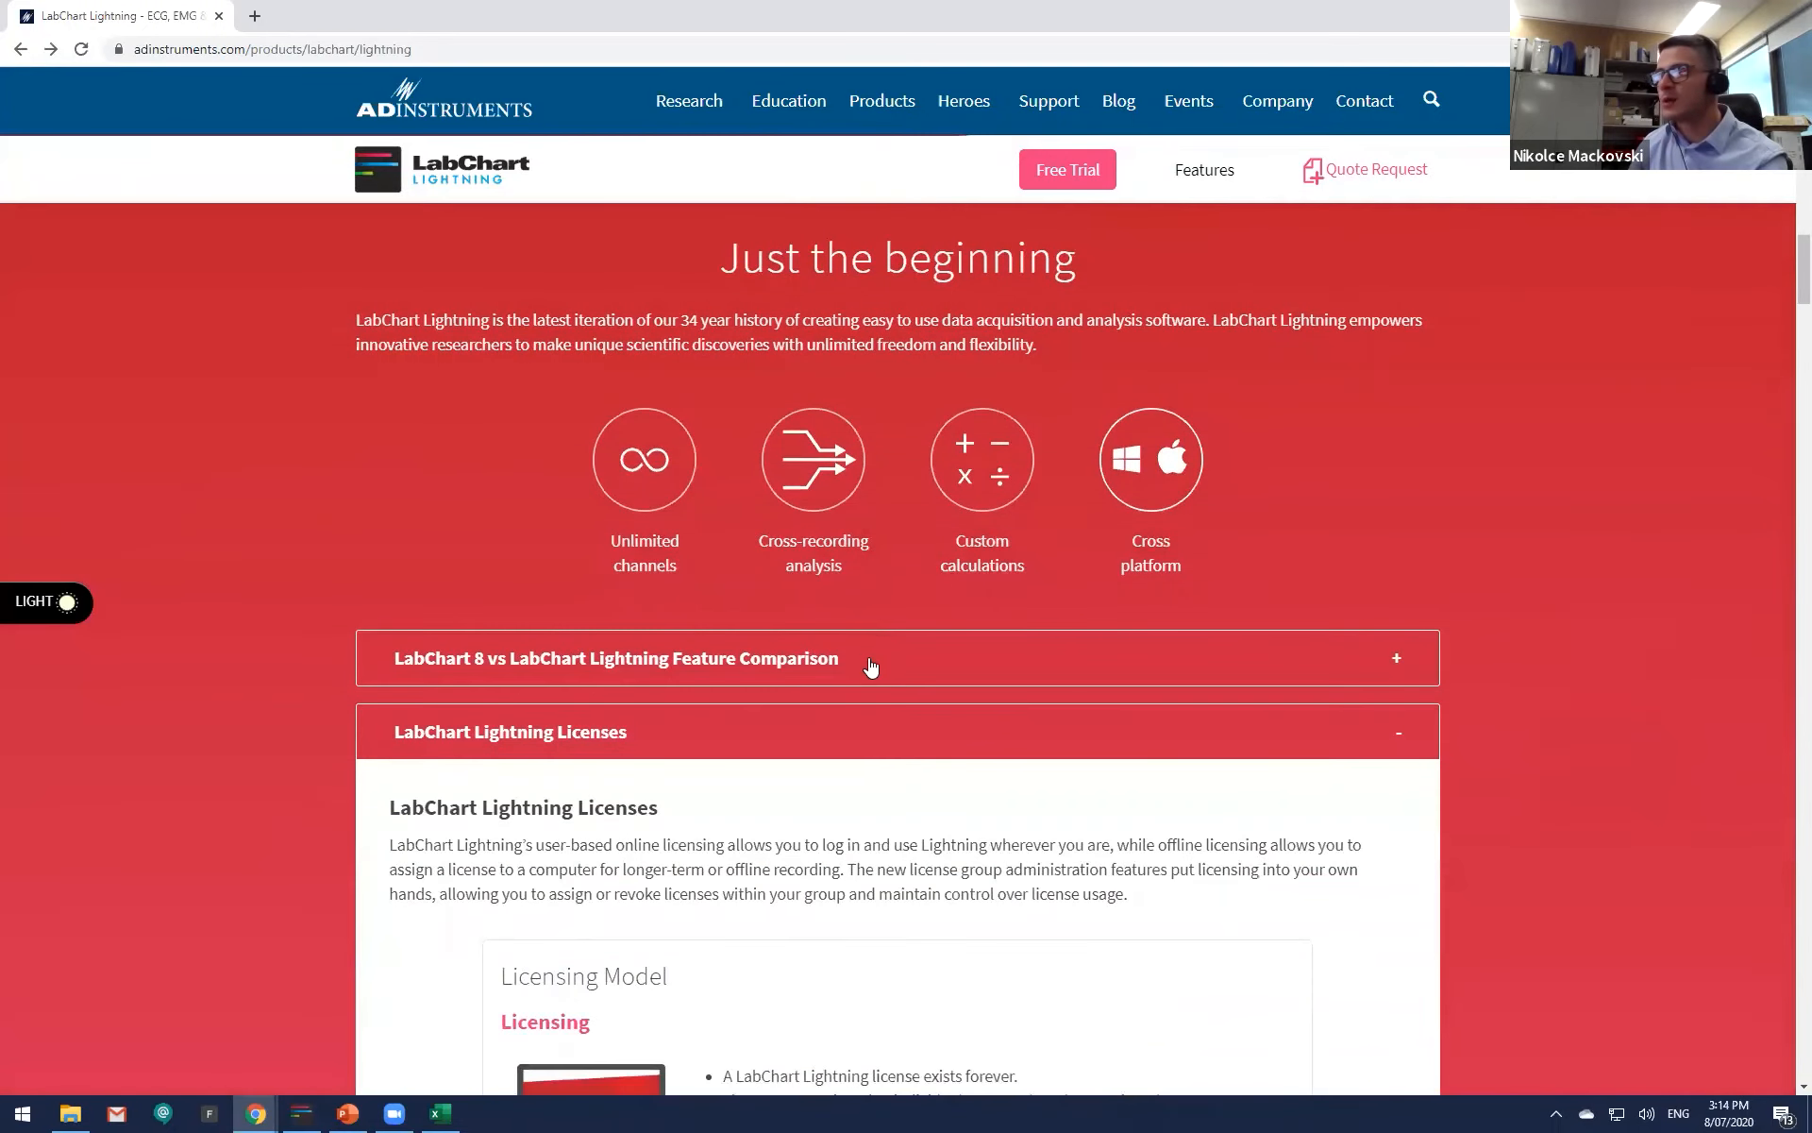
Step: Expand the LabChart 8 vs LabChart Lightning Feature Comparison and examine its table through the Analysis Modules row
click(869, 666)
scroll(886, 716, down, 5)
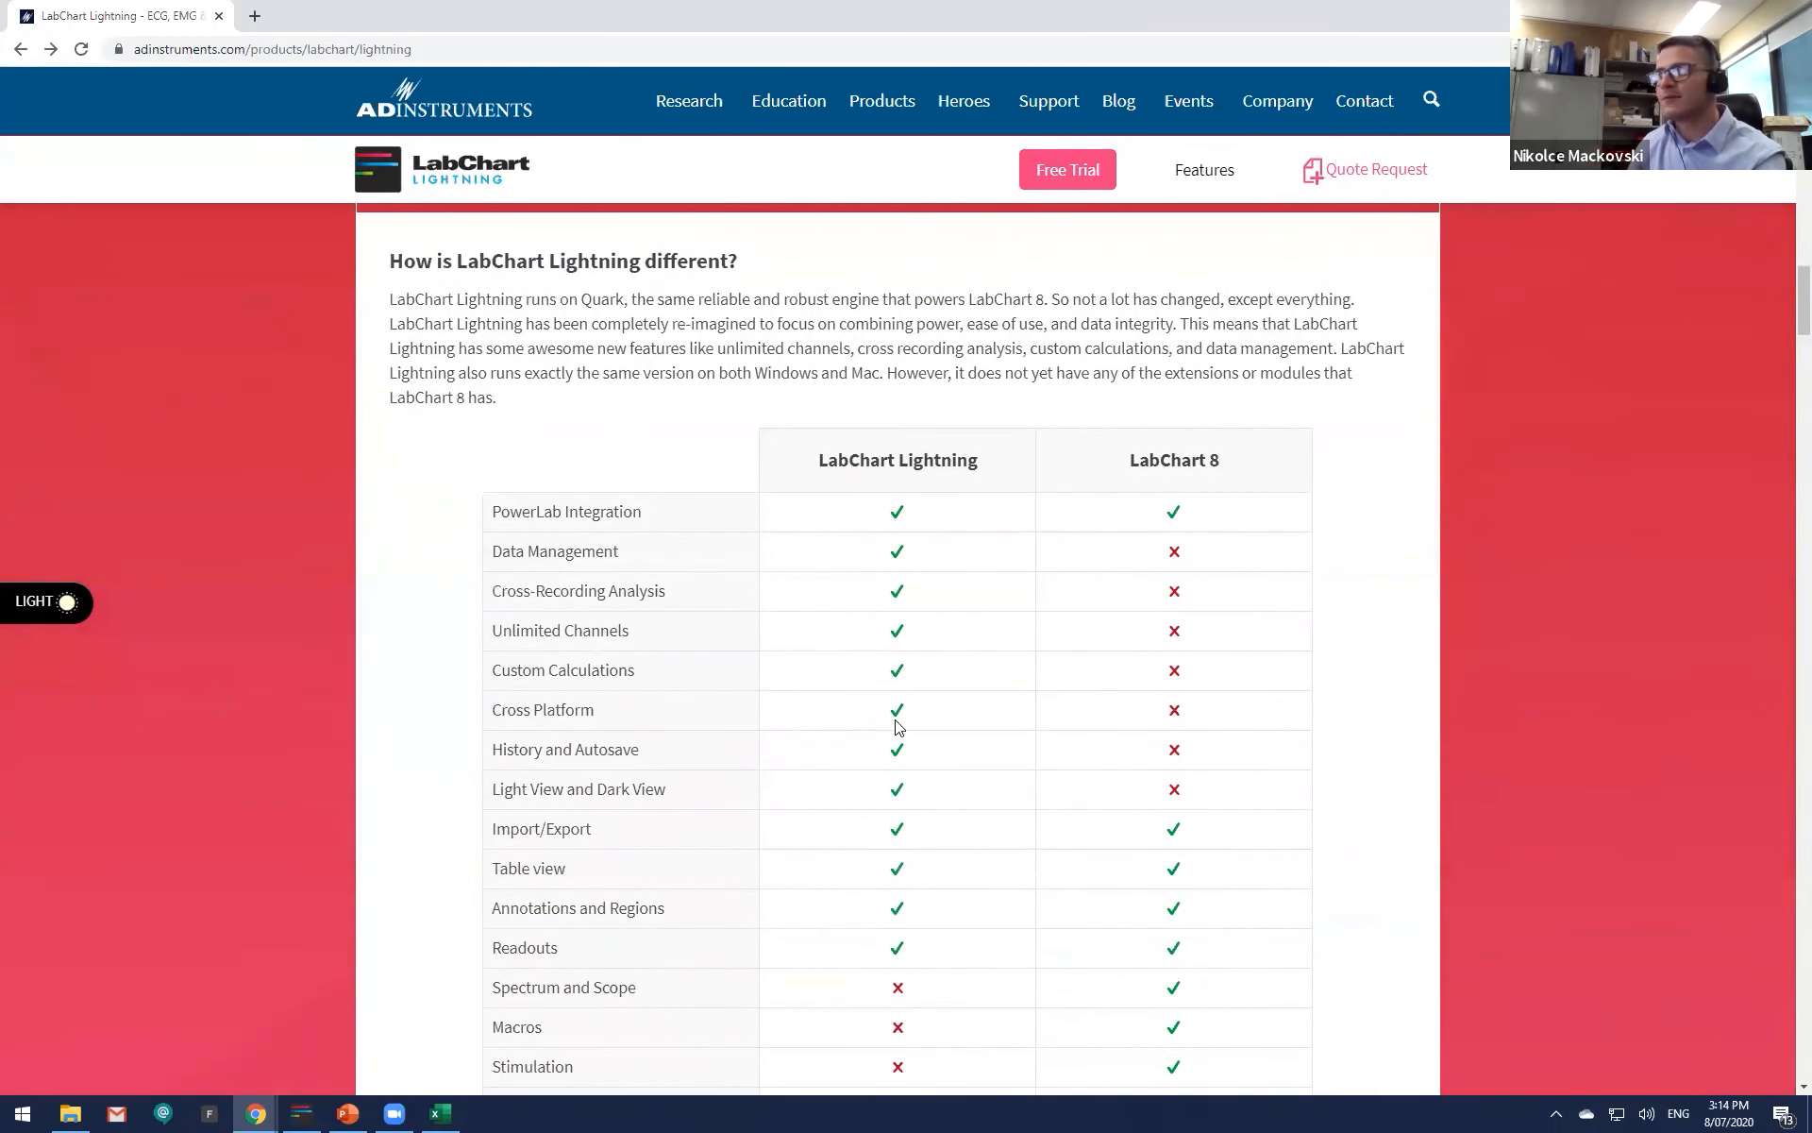
scroll(898, 726, down, 4)
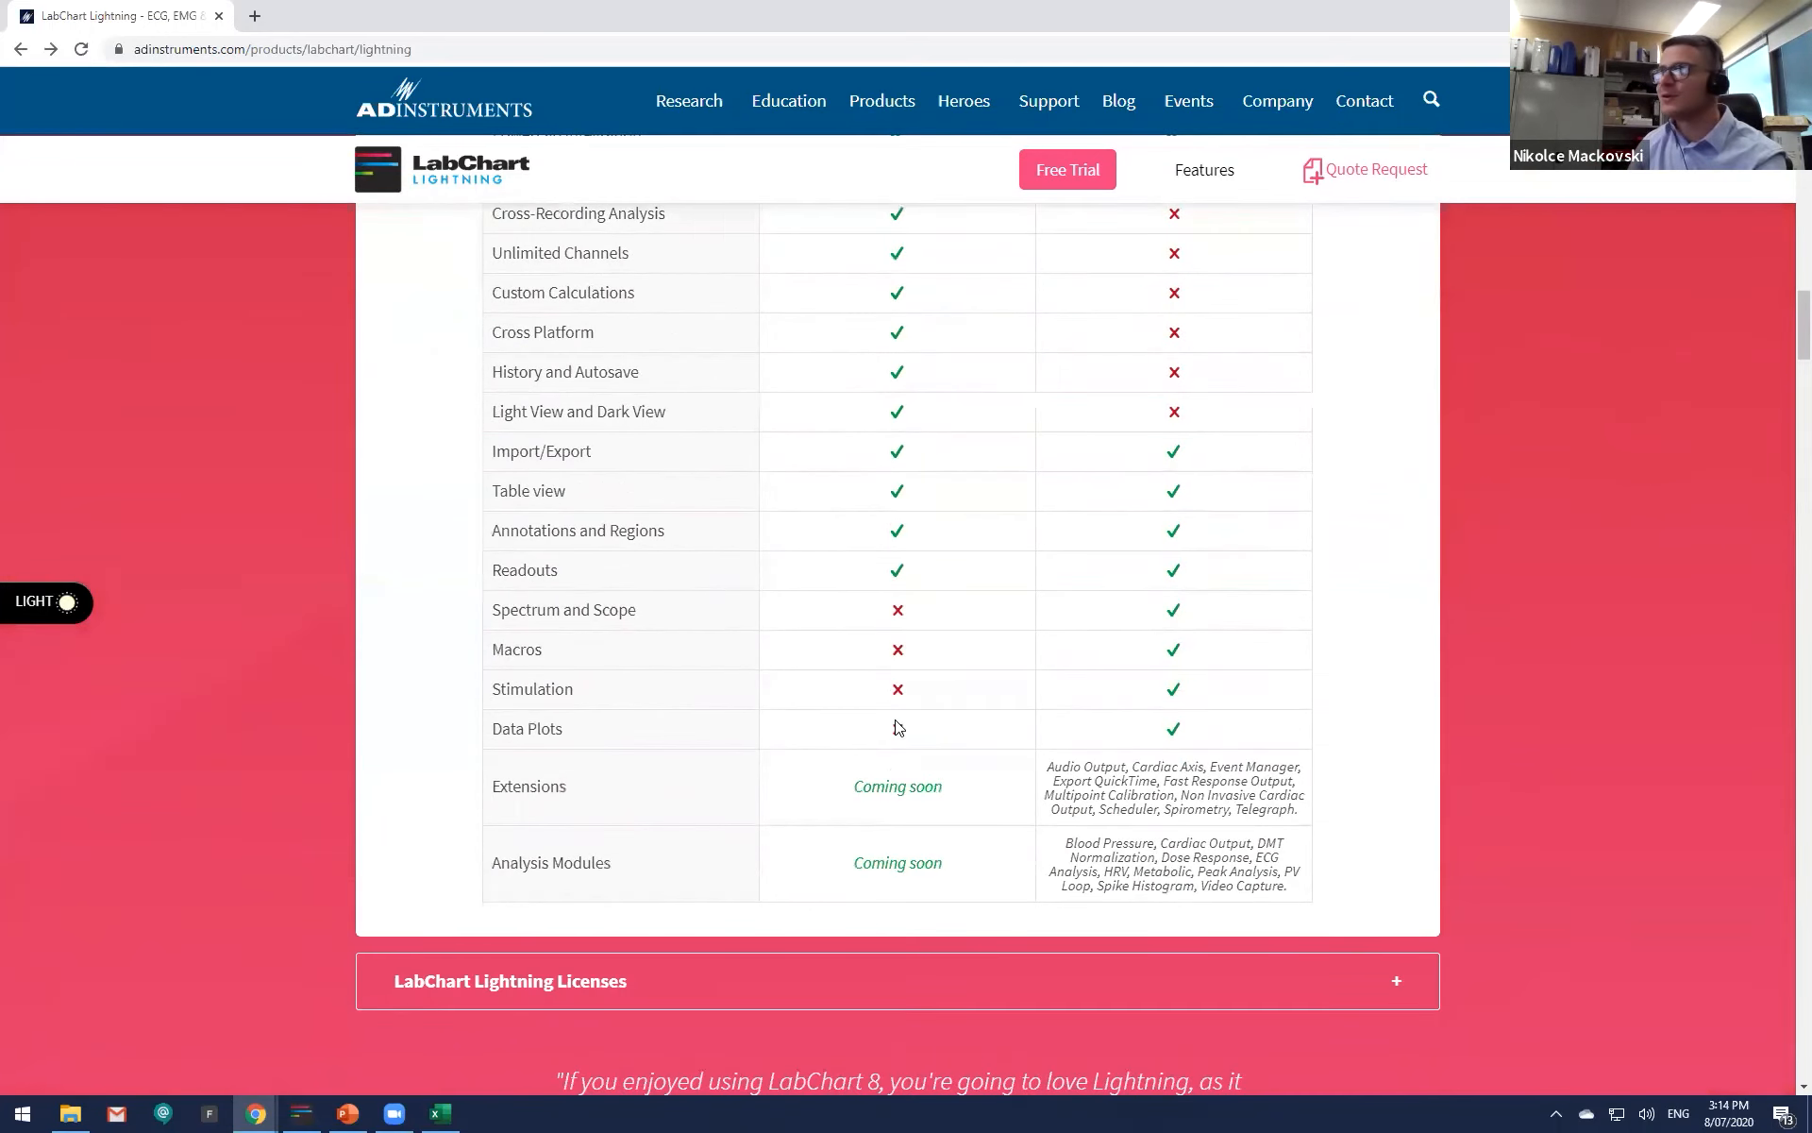
scroll(896, 727, up, 4)
scroll(894, 725, down, 3)
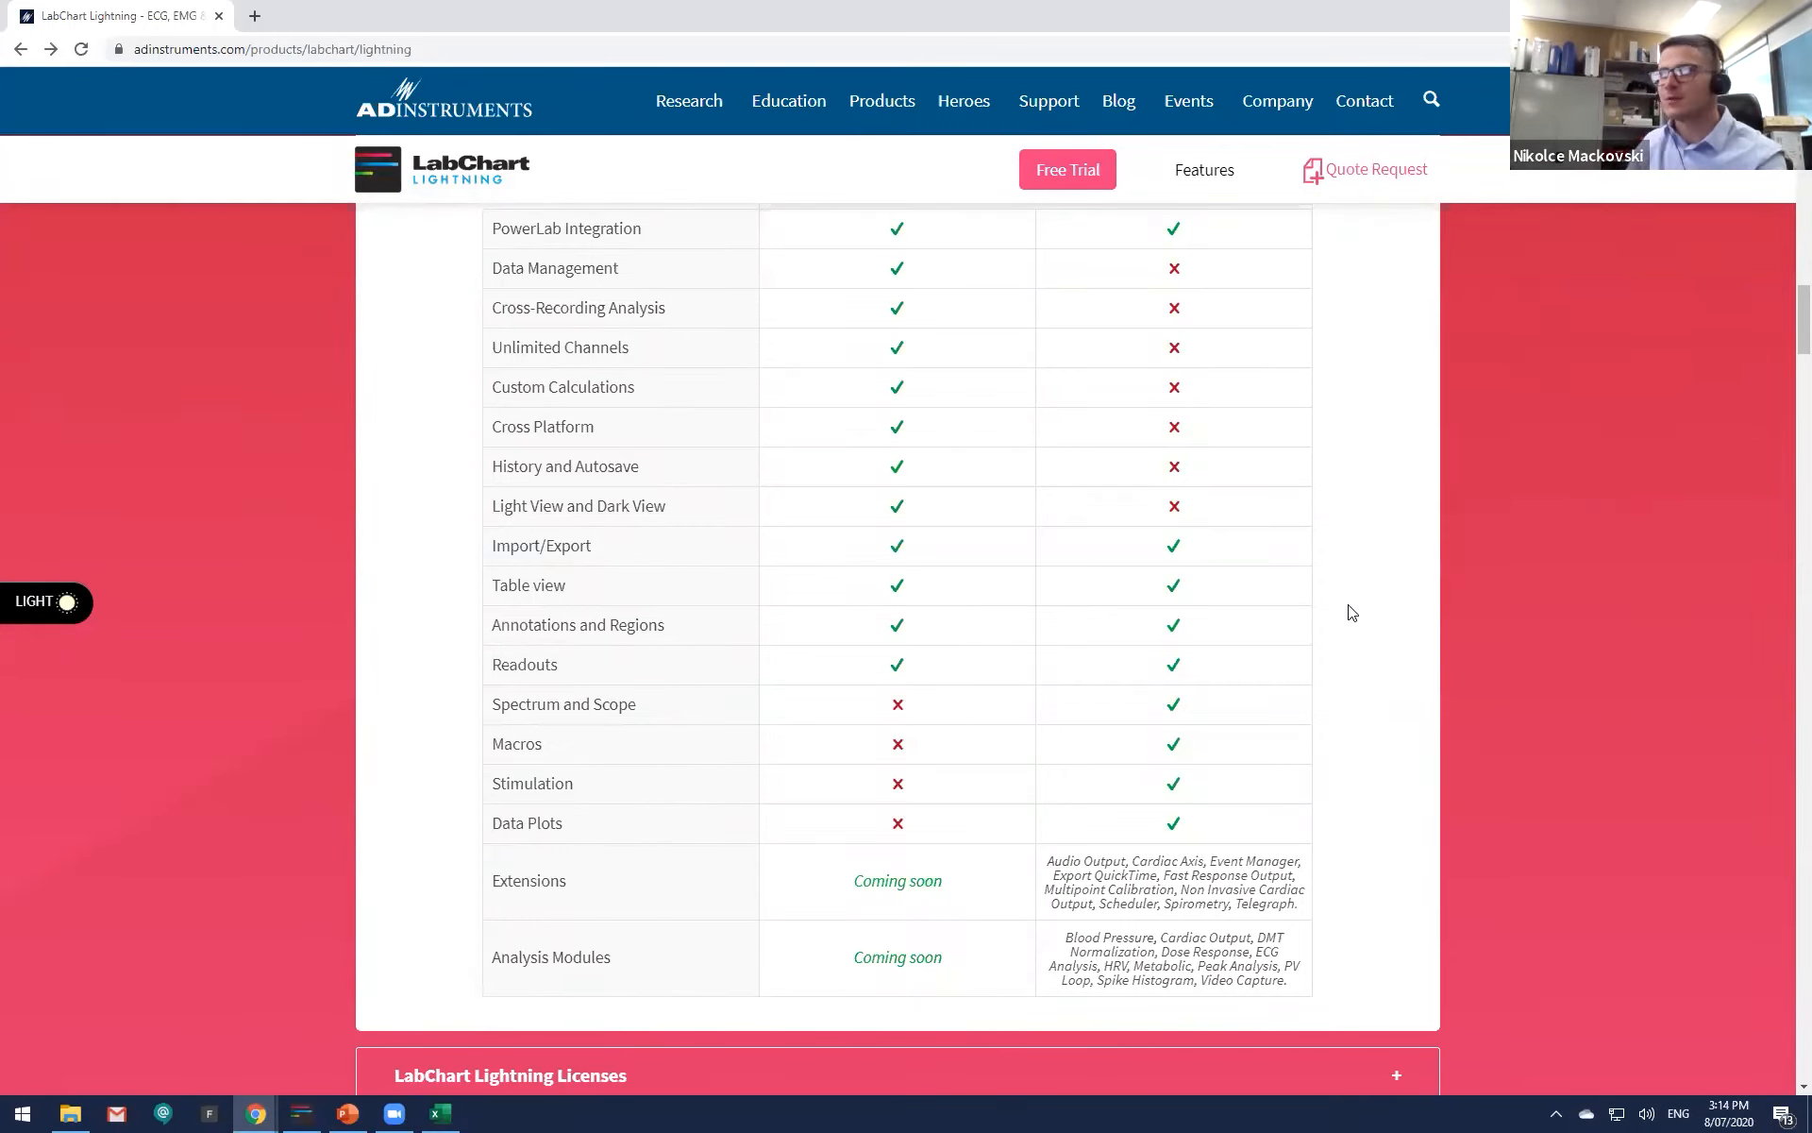
Step: Look through the hardware, data management and Table View feature sections, then return to the page's start and show its full web address
scroll(1352, 612, down, 14)
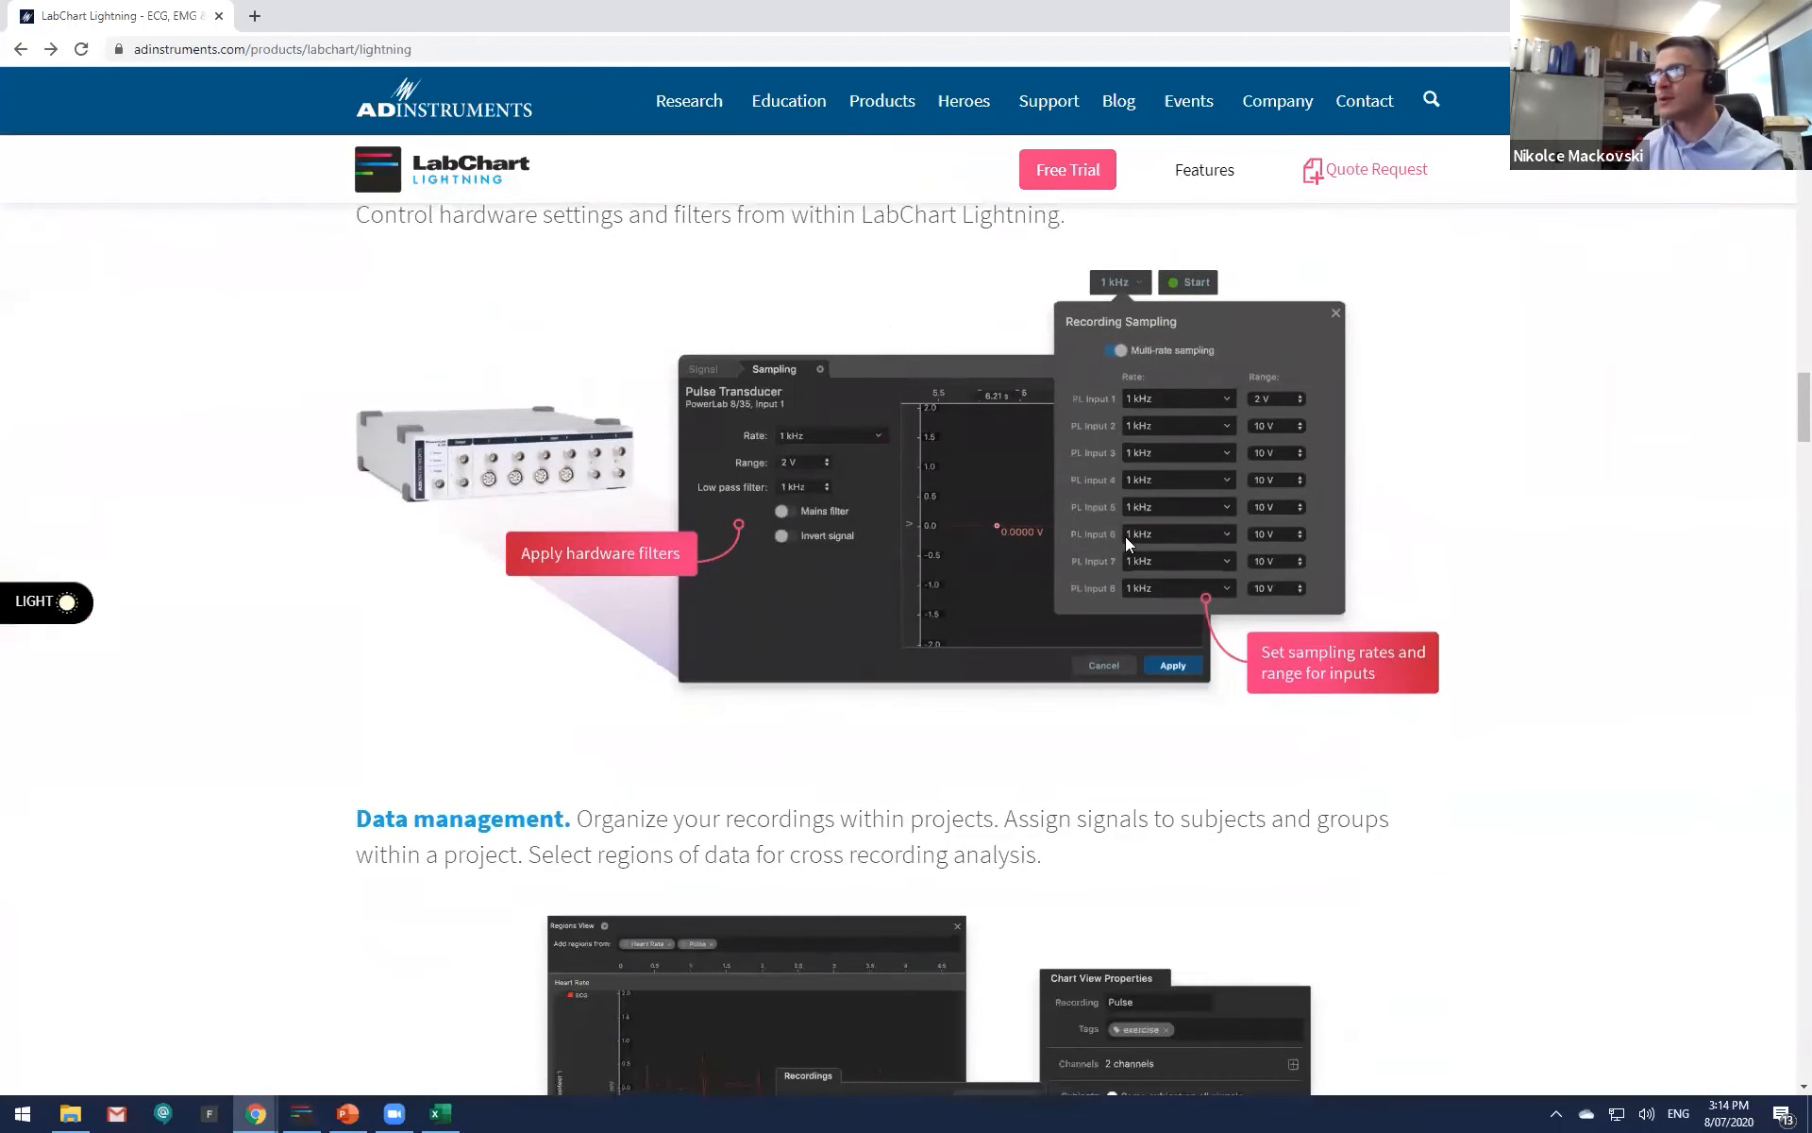
scroll(1784, 412, down, 12)
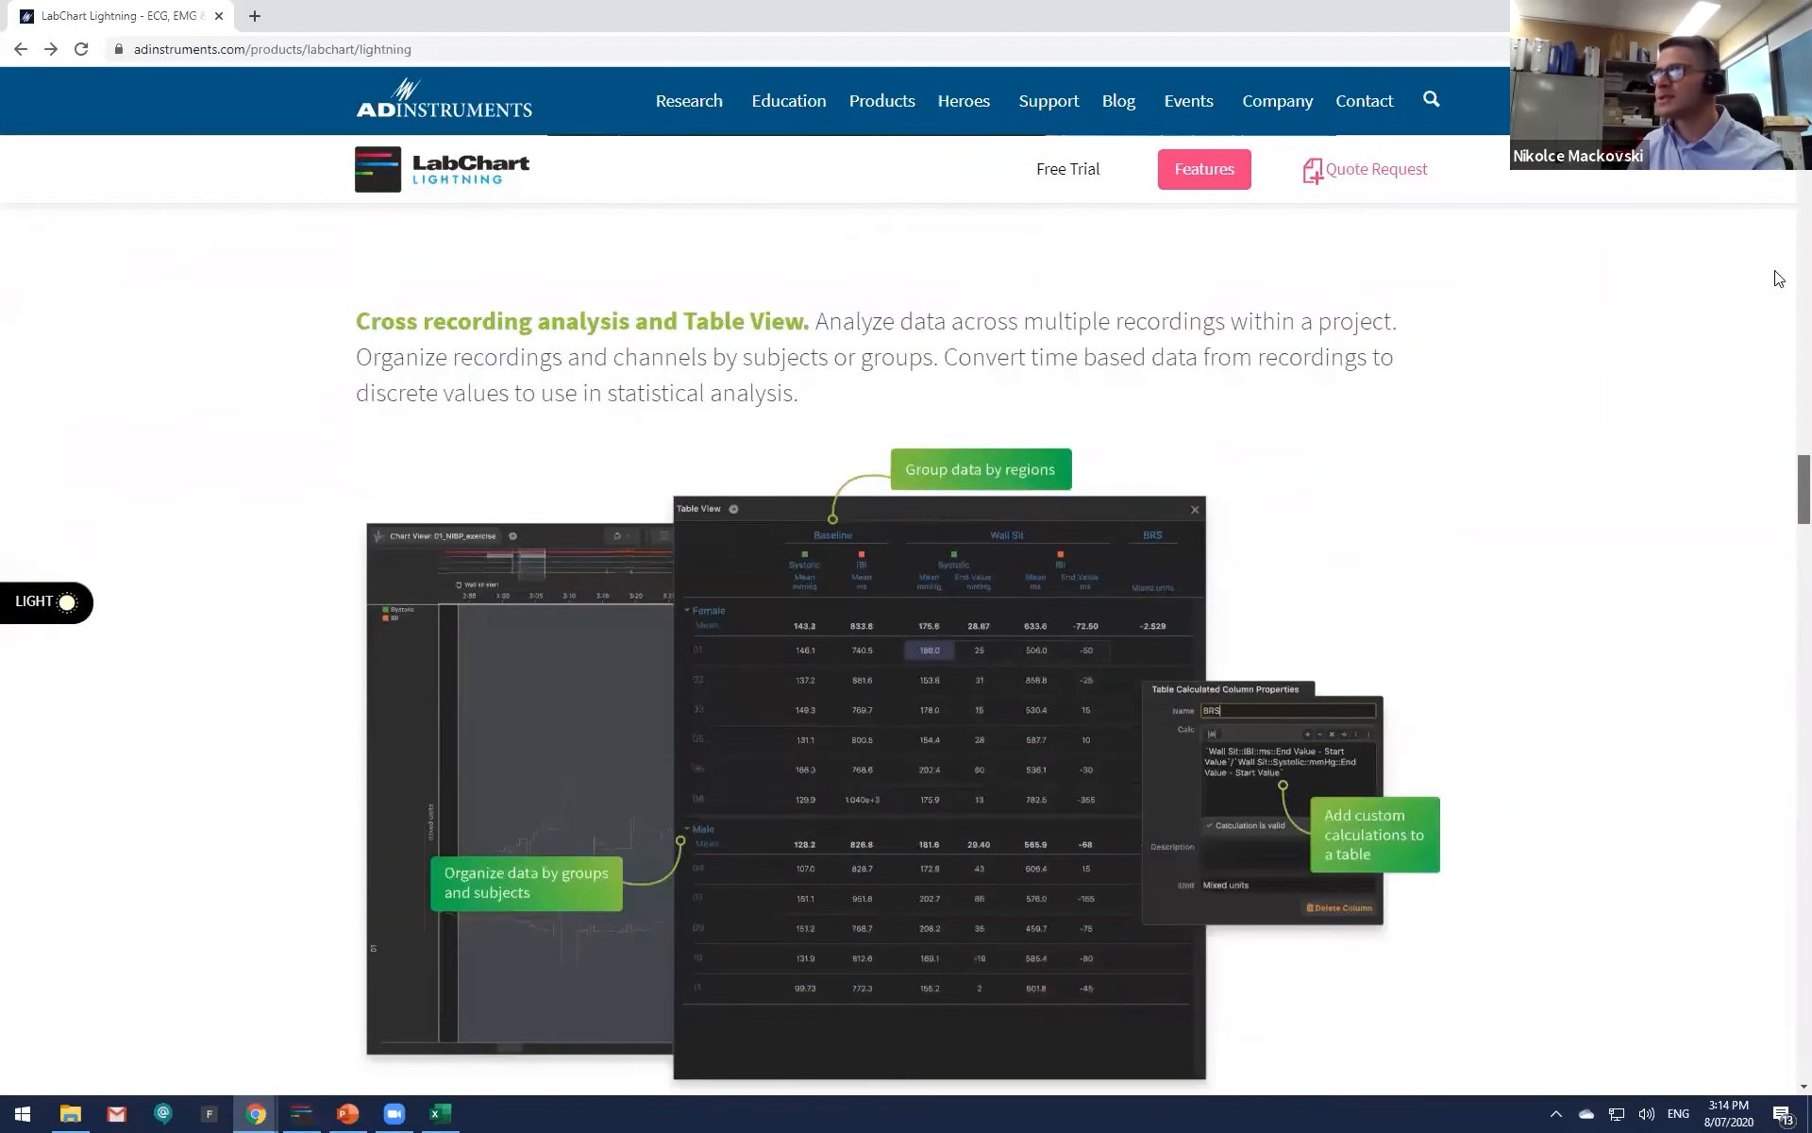
click(1068, 168)
click(253, 55)
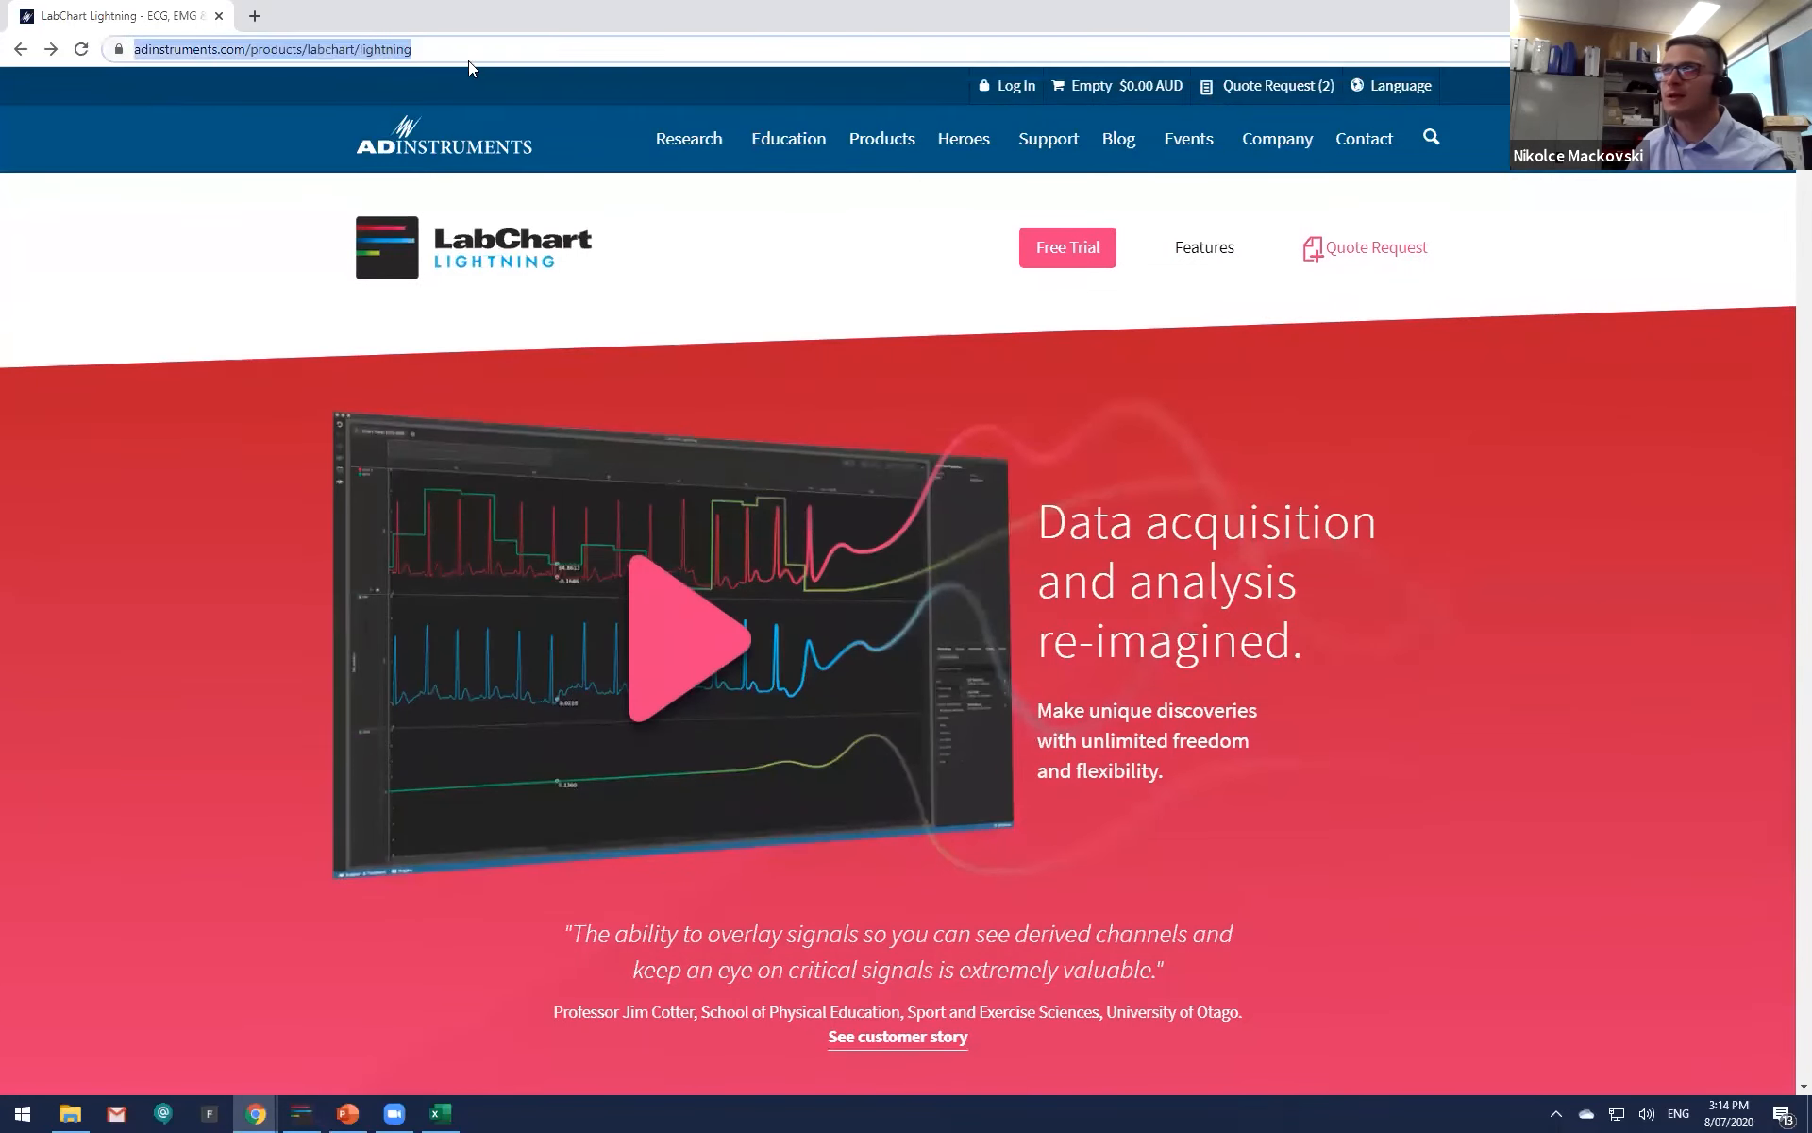
click(491, 56)
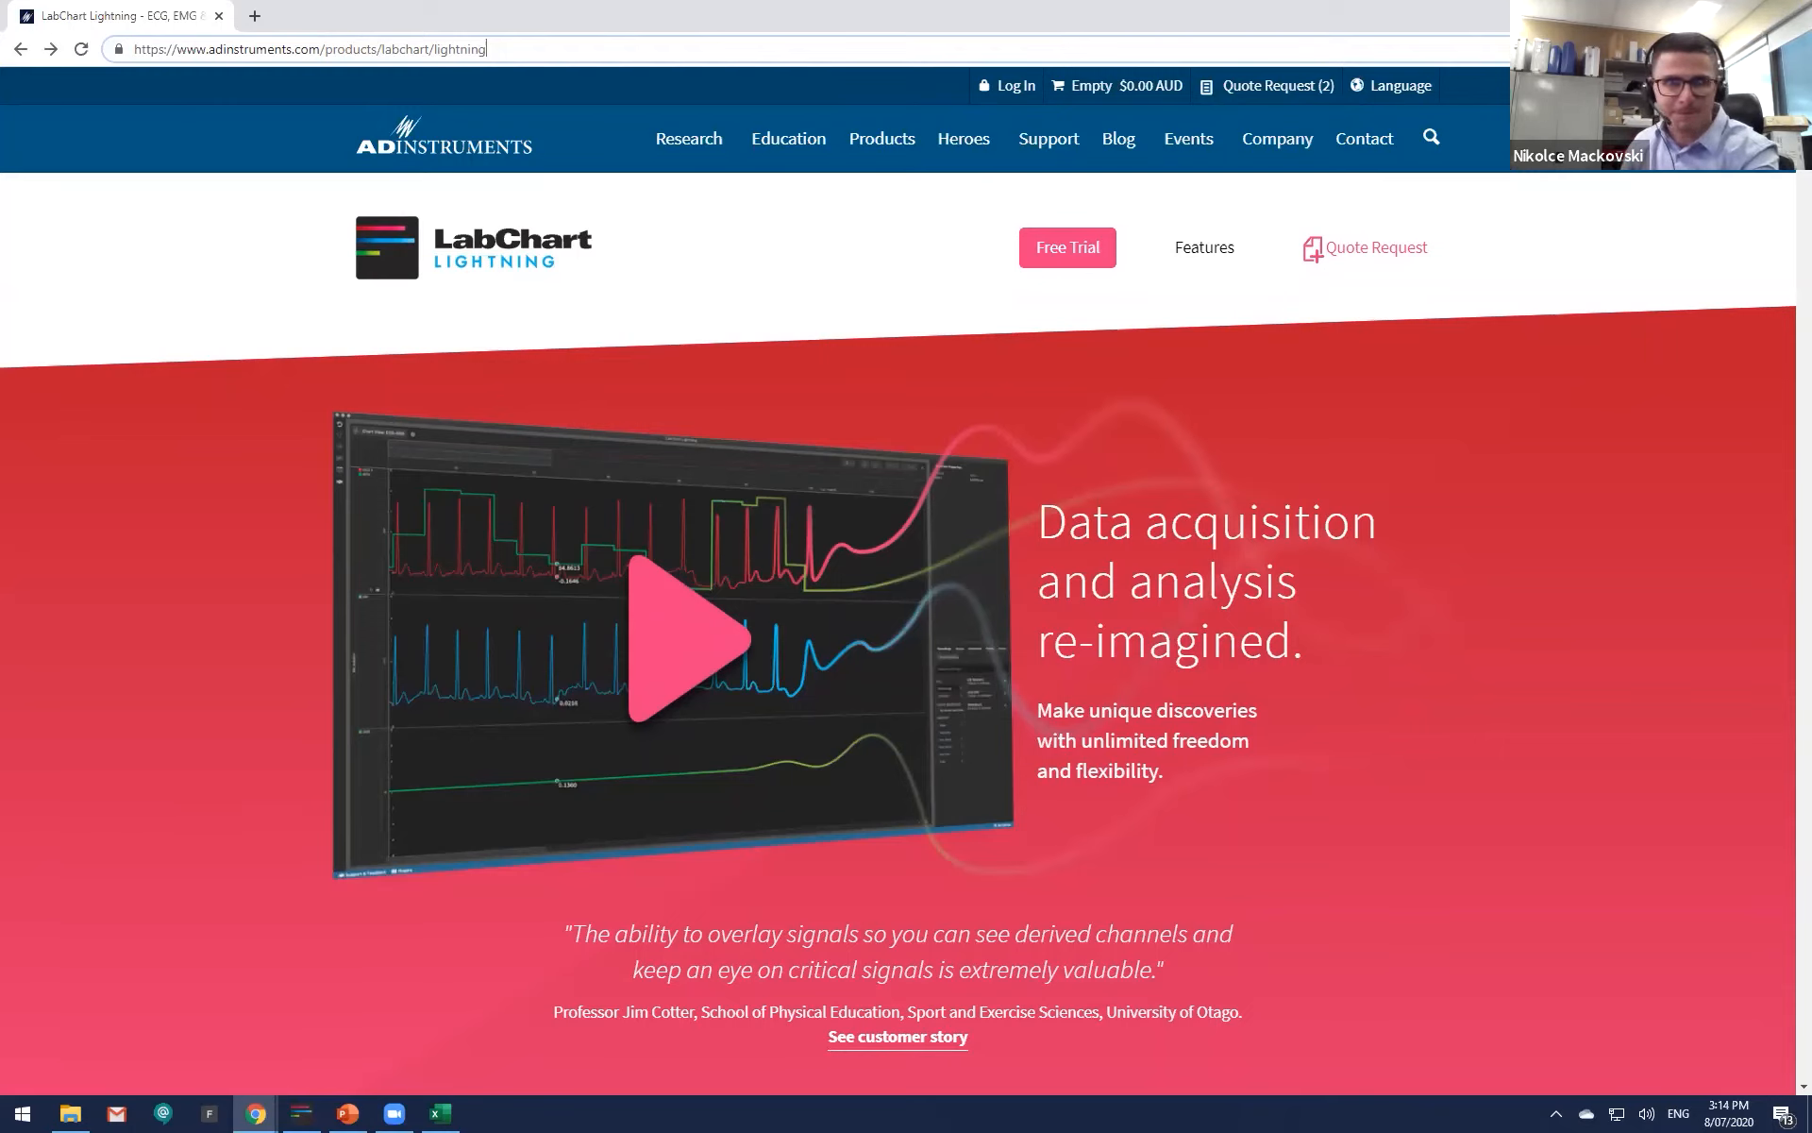
key(alt+Tab)
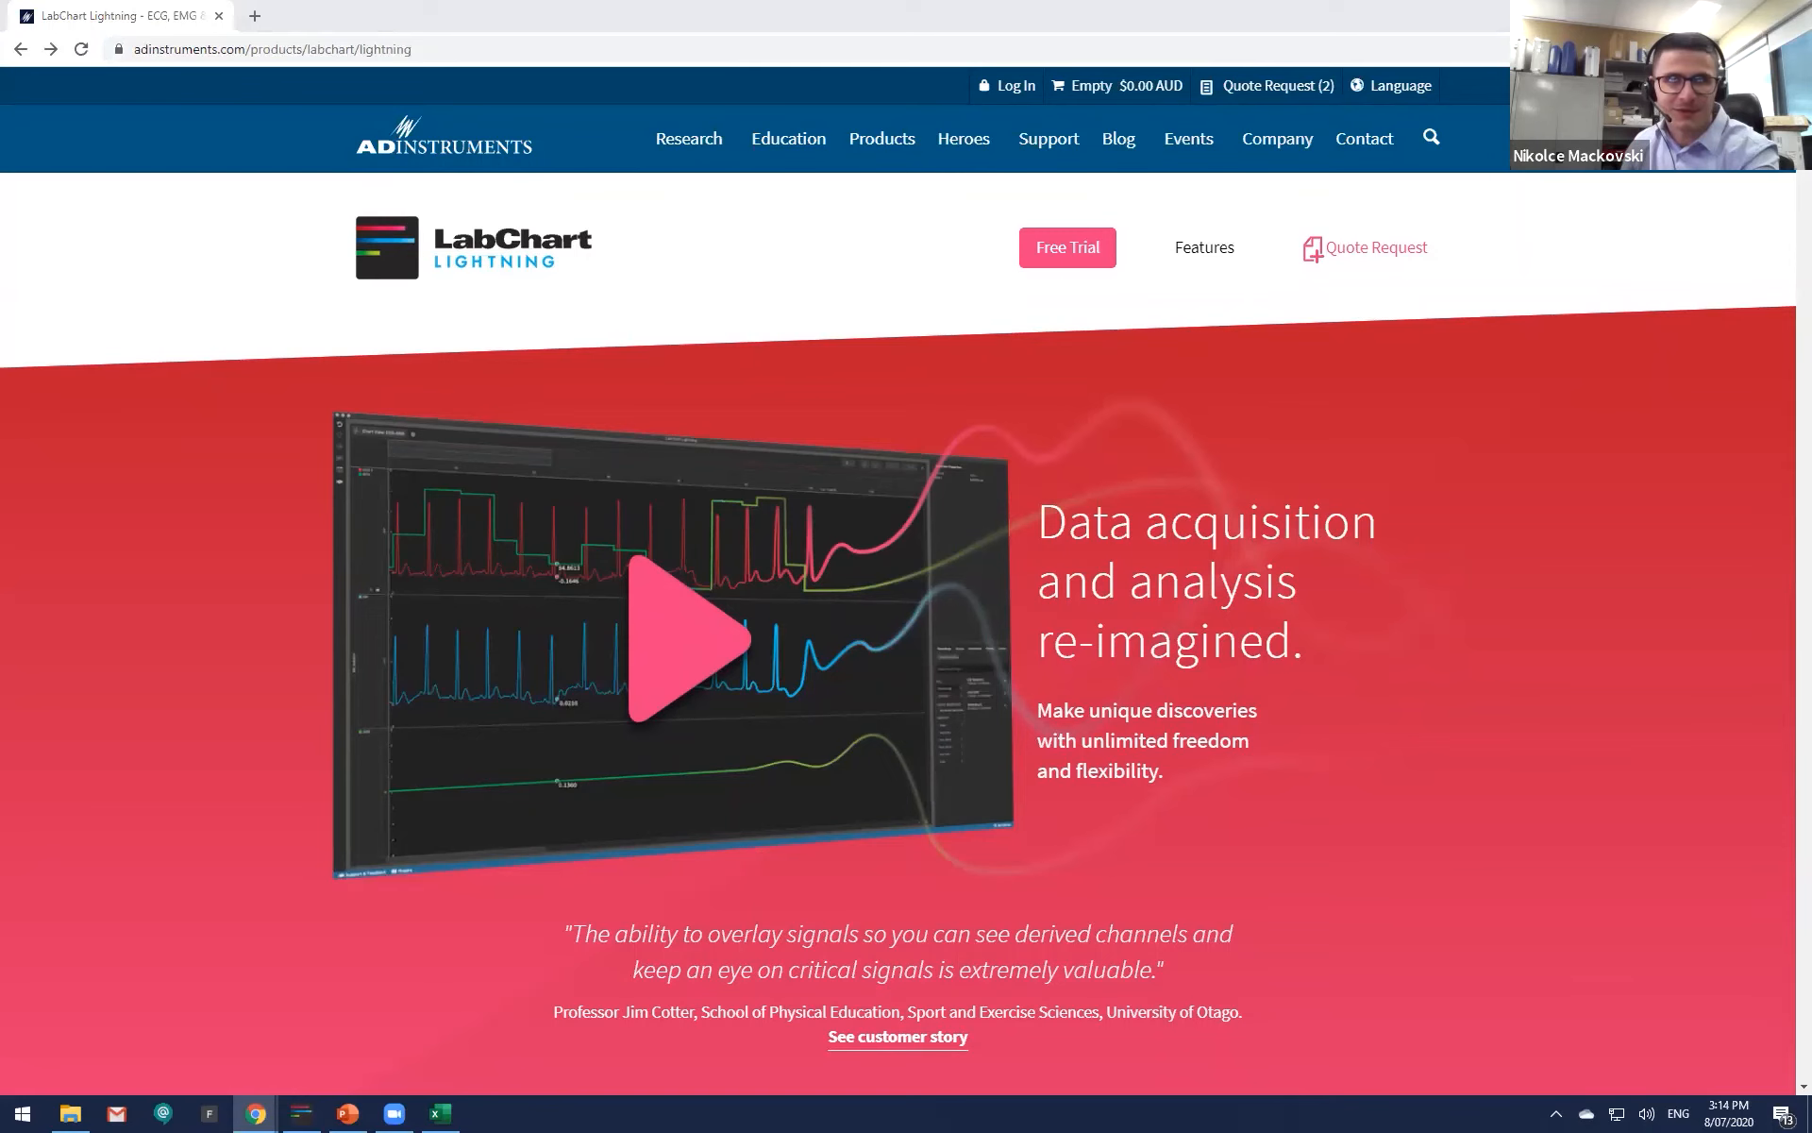